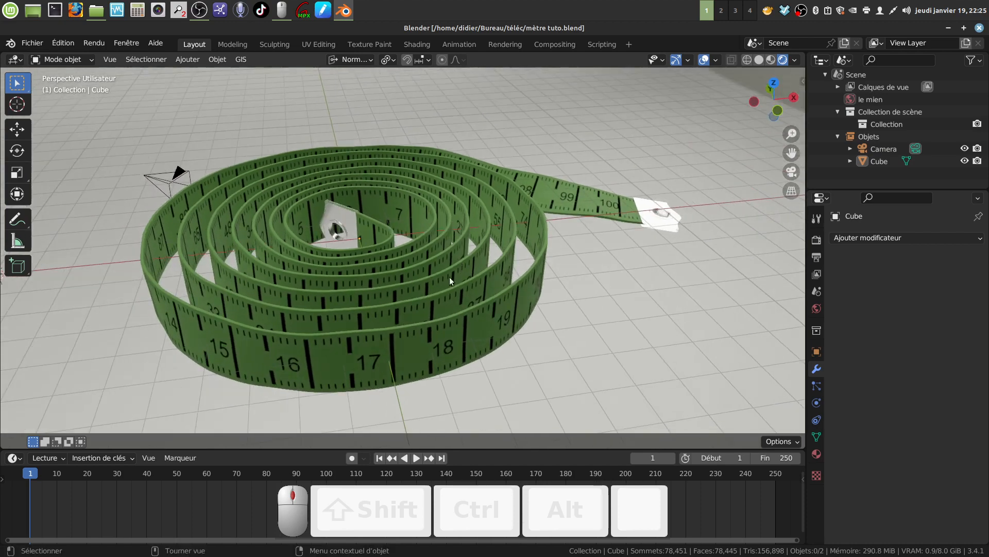
Examine the finished coiled tape measure model from several angles, including its graduations and white end fittings
mouse_move(346, 352)
middle_mouse_down()
mouse_move(348, 336)
mouse_move(340, 344)
middle_mouse_up()
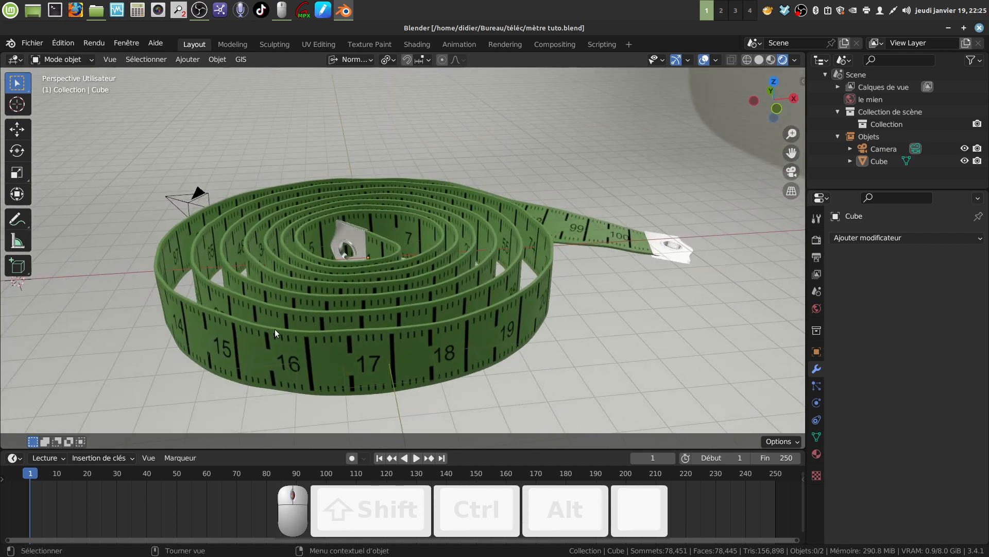
middle_click_drag(478, 360, 362, 333)
middle_click_drag(564, 305, 502, 286)
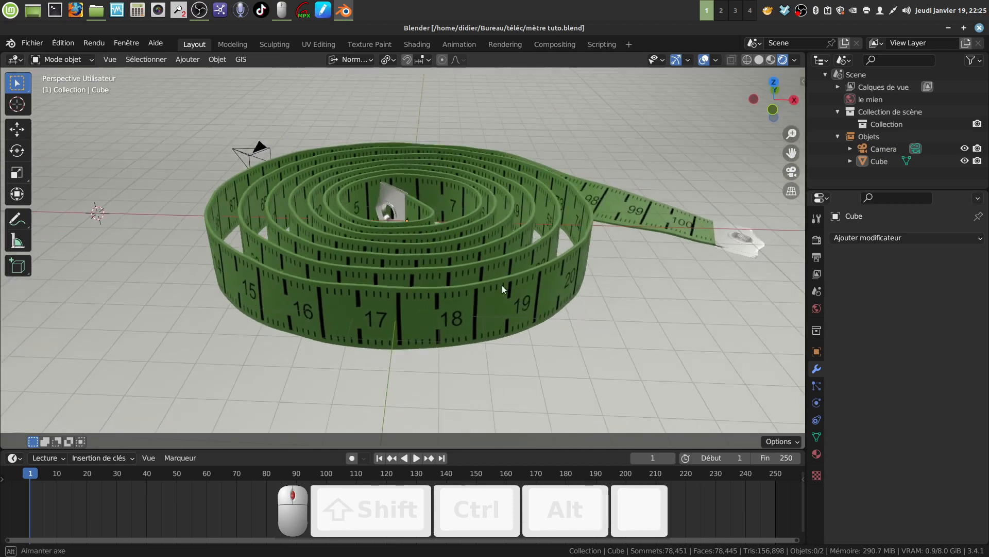
middle_click_drag(406, 284, 427, 274)
mouse_move(477, 248)
middle_mouse_down()
mouse_move(465, 247)
mouse_move(472, 237)
mouse_move(477, 257)
middle_mouse_up()
scroll(477, 257, "down", 2)
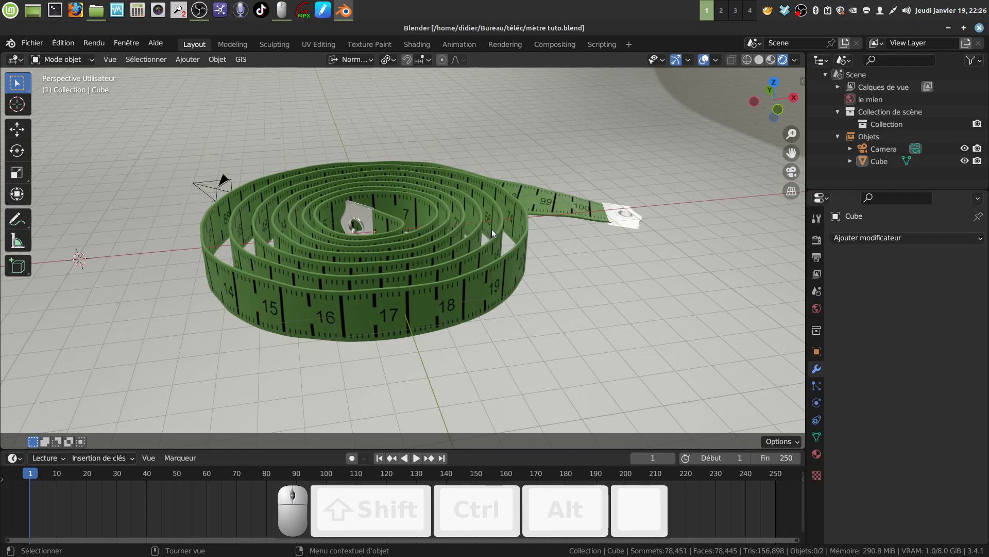
middle_click_drag(501, 211, 440, 233)
scroll(522, 261, "up", 1)
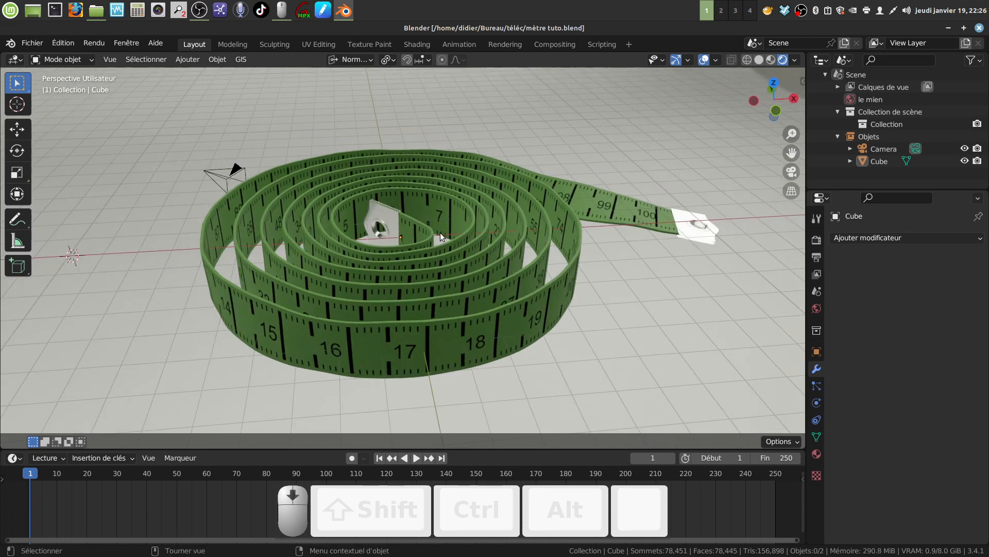
mouse_move(570, 216)
middle_mouse_down()
mouse_move(582, 220)
mouse_move(568, 217)
middle_mouse_up()
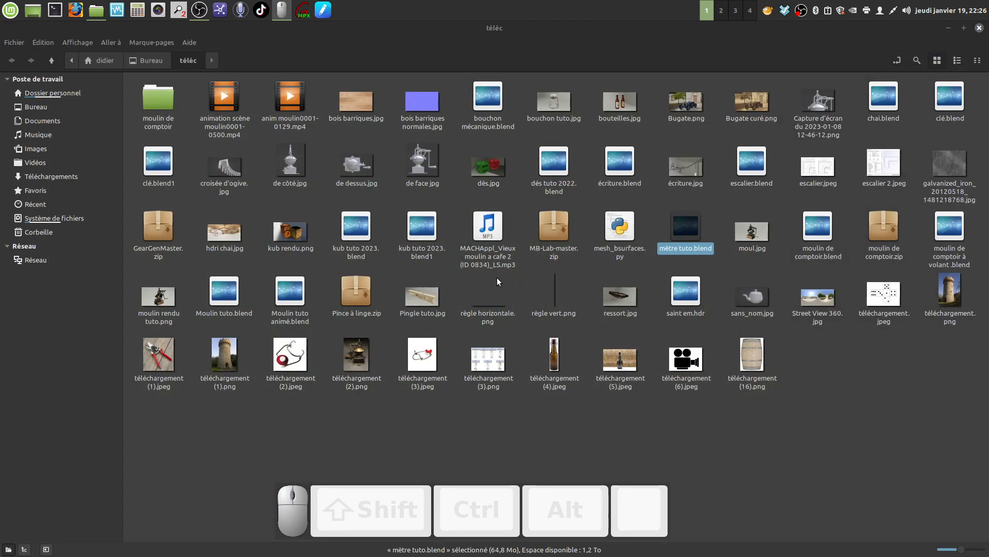
Close the file browser window, launch a fresh Blender session from the desktop and dismiss its splash screen
left_click(498, 280)
left_click(979, 28)
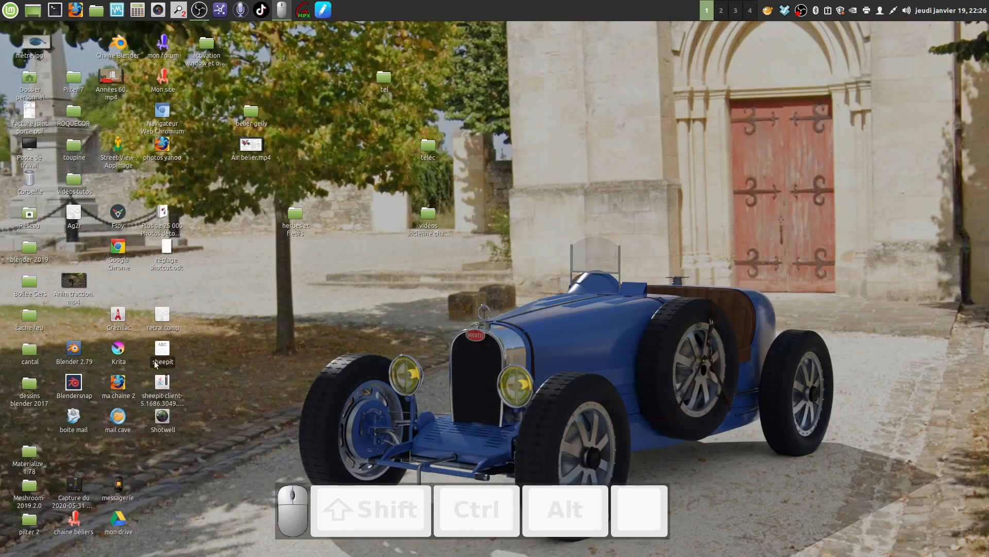
double_click(75, 384)
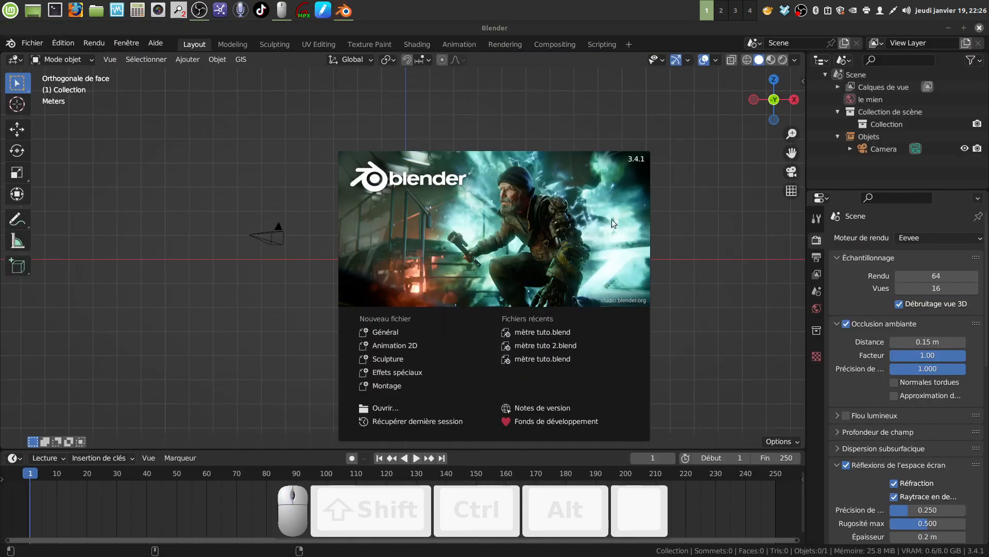
left_click(677, 233)
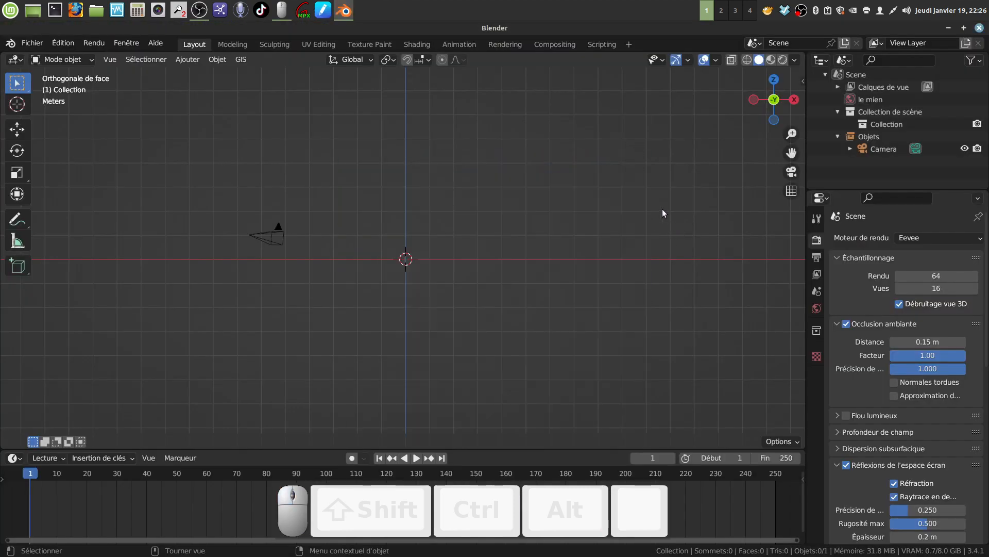
Start the Shortcut VUr on-screen key display in the 3D viewport and hide the sidebar
key("n")
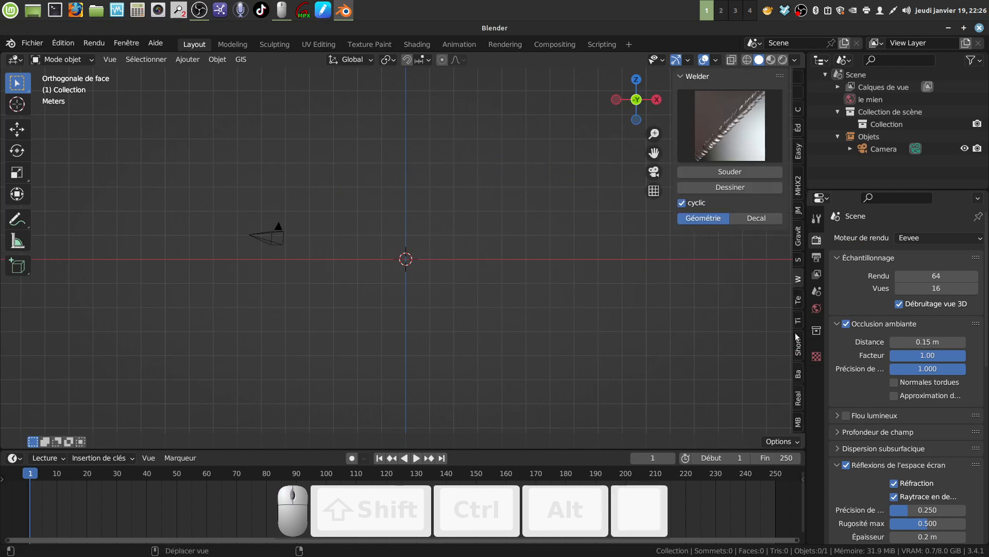
left_click(799, 349)
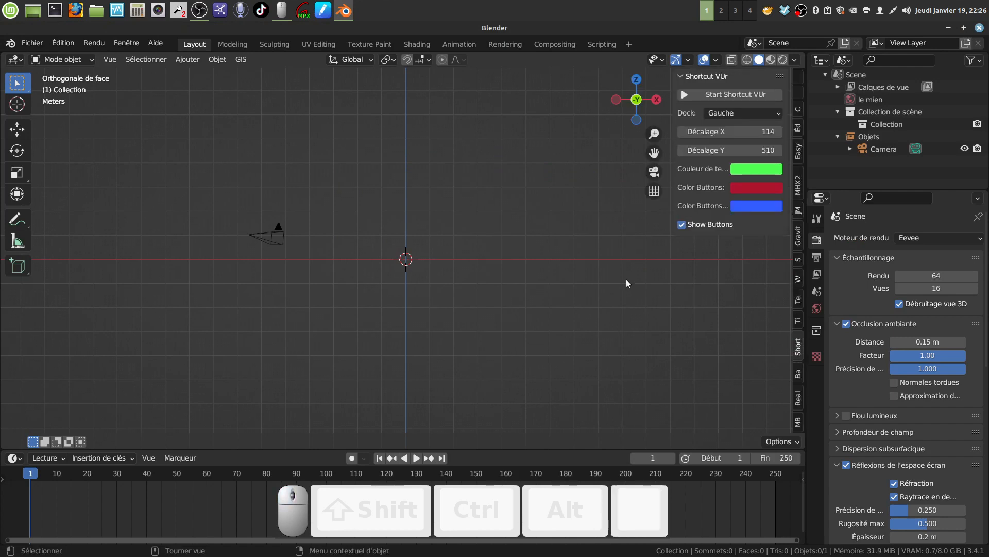
key("n")
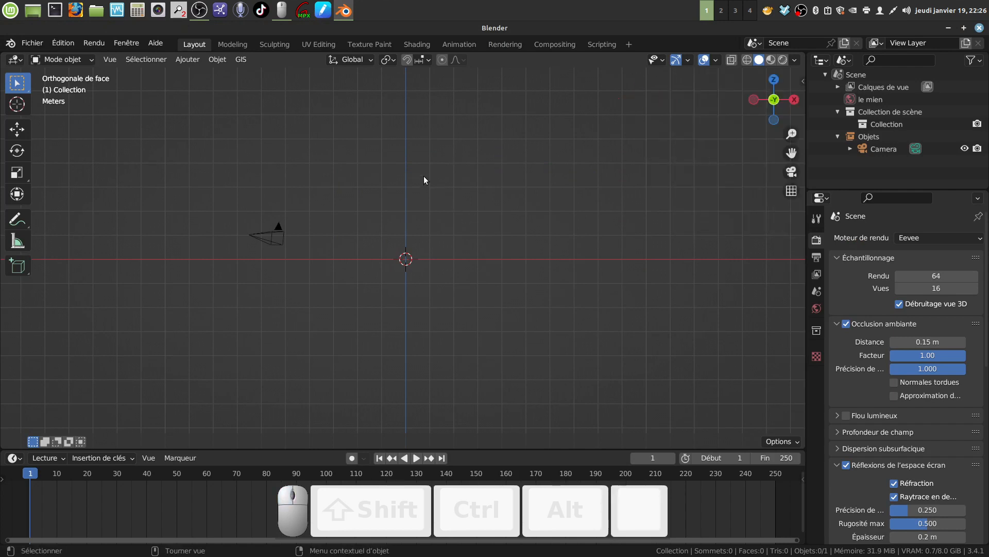
key("n")
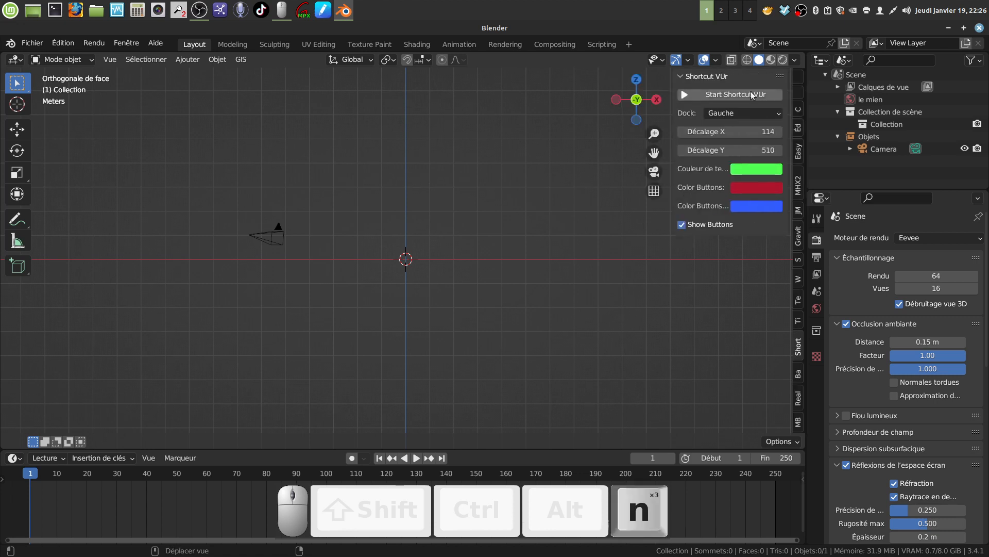
left_click(735, 94)
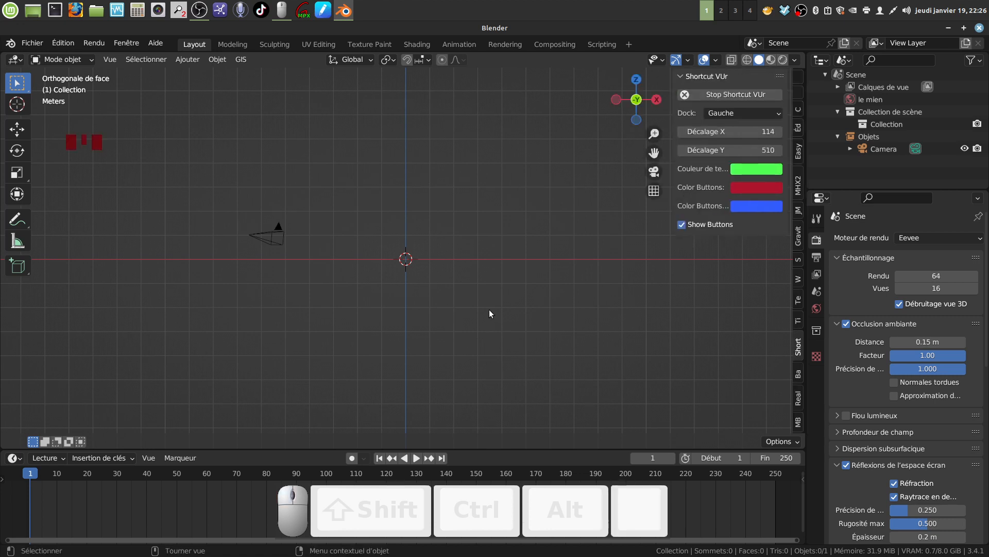
key("n")
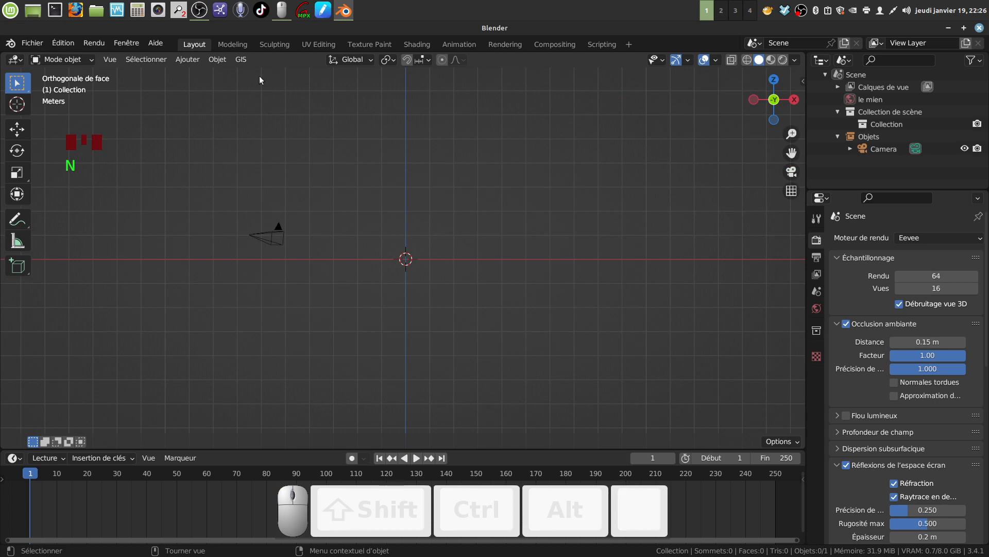
Add a cube mesh at the scene origin and enter Edit Mode on it
left_click(189, 59)
mouse_move(206, 73)
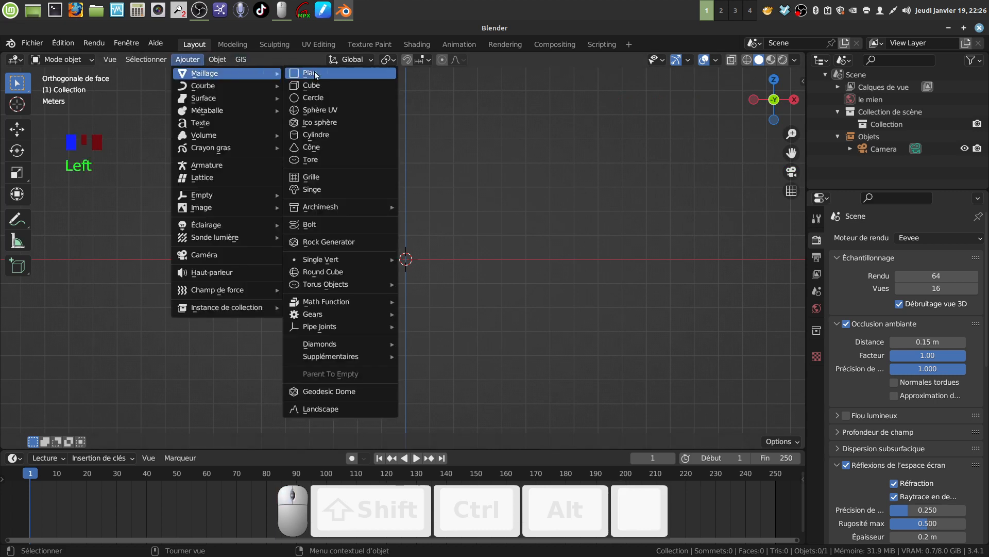
left_click(330, 86)
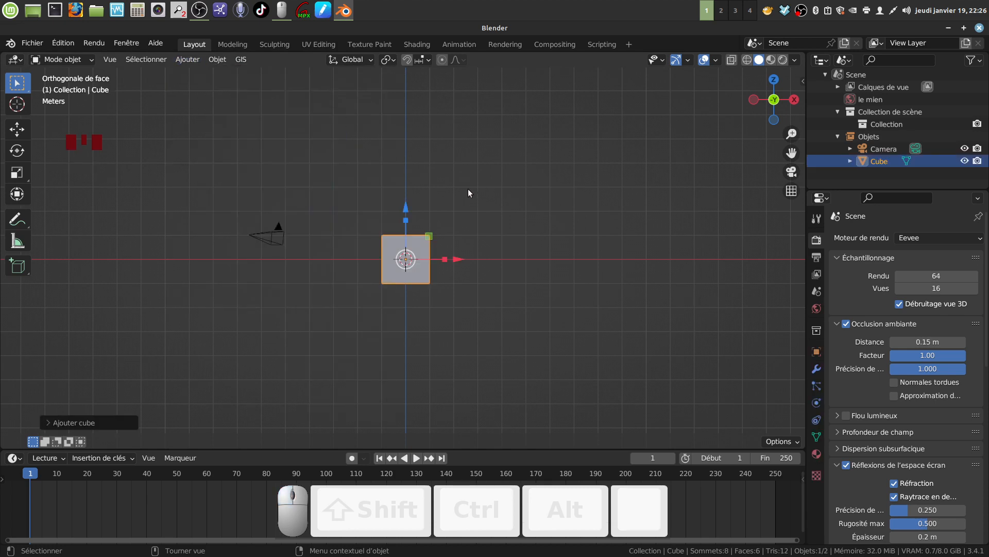
key("Tab")
Scale the cube down along Y into a thin plate and along X to about half its width
middle_click_drag(466, 188, 414, 242)
scroll(391, 219, "up", 4)
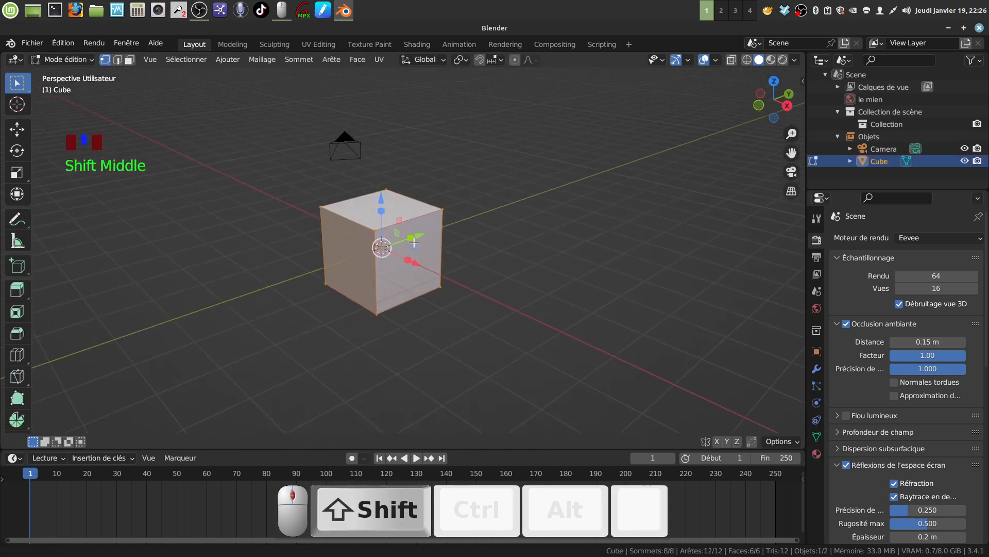
left_click_drag(414, 242, 396, 246)
scroll(468, 256, "up", 2)
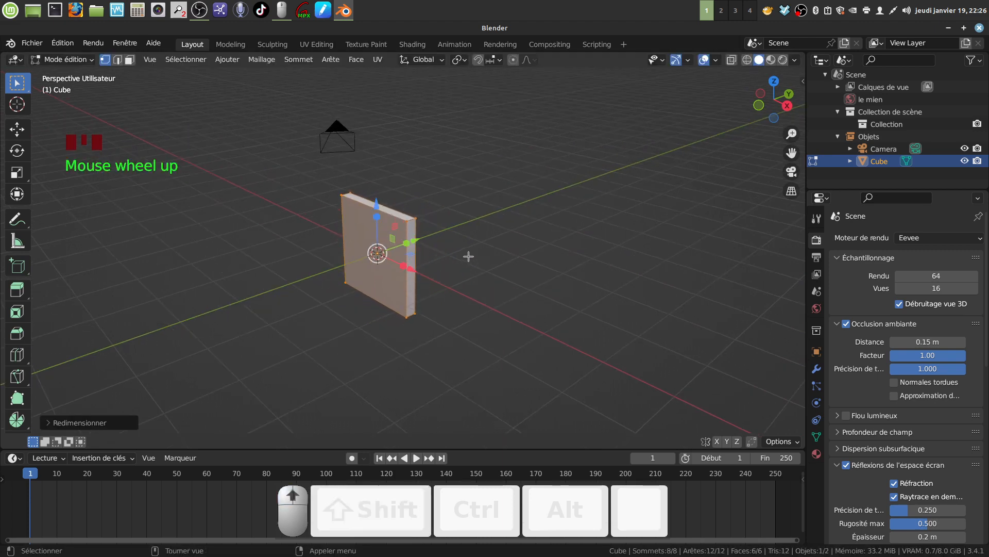
middle_click_drag(468, 257, 392, 247)
scroll(426, 266, "up", 3)
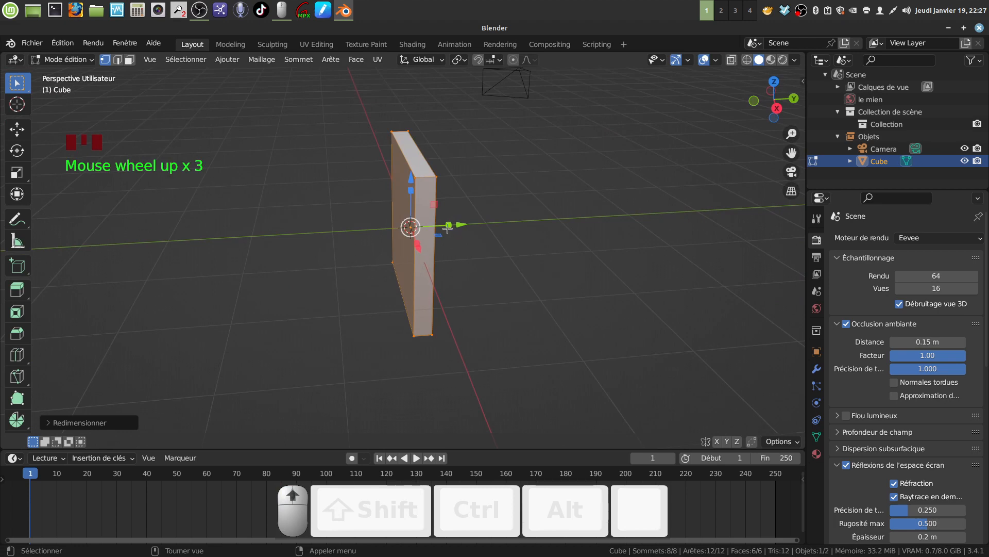
left_click_drag(447, 228, 434, 227)
middle_click_drag(449, 237, 413, 265)
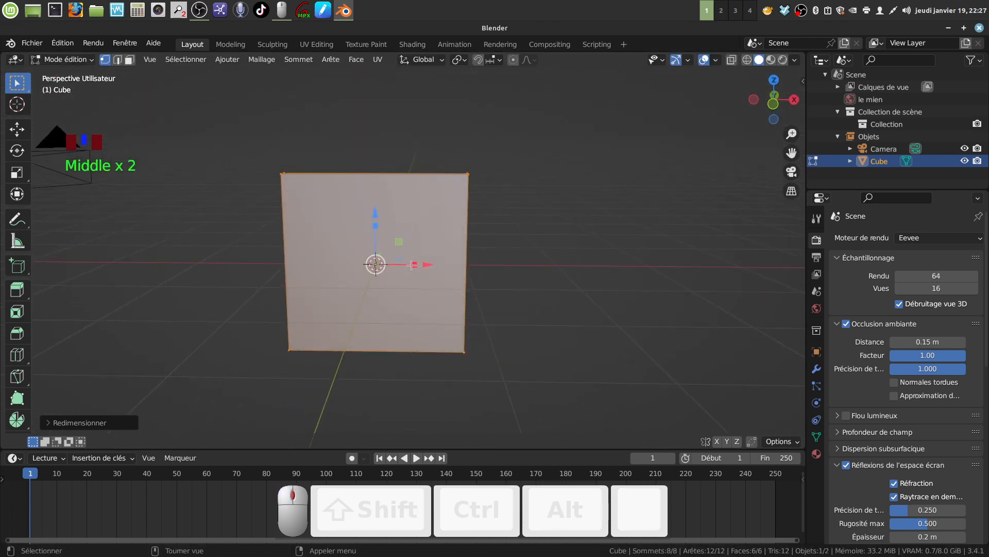
left_click_drag(413, 265, 397, 264)
Add one centred vertical loop cut through the plate, splitting its width in two equal halves
middle_click_drag(397, 264, 435, 293)
key("ctrl+r")
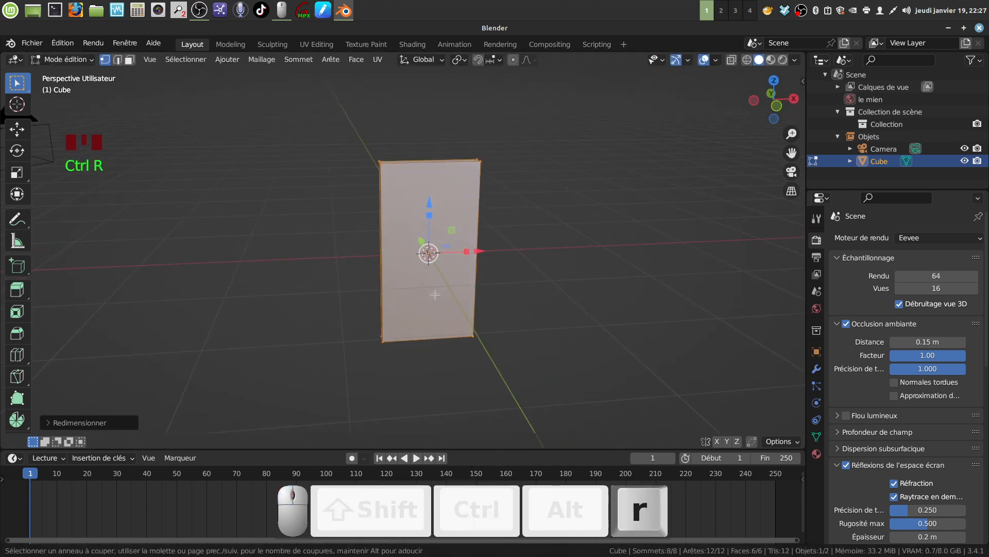
left_click(421, 169)
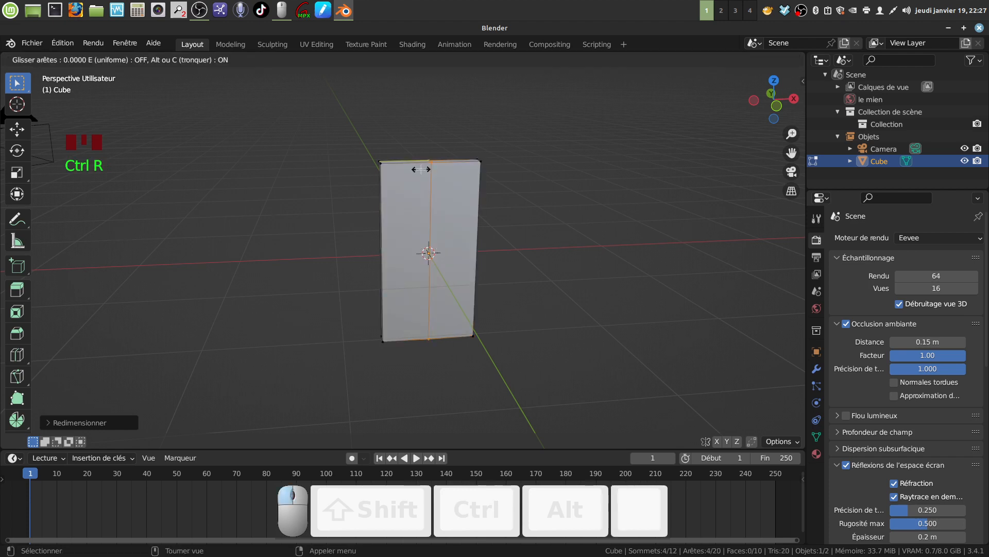
left_click(421, 170)
Add three evenly spaced horizontal loop cuts across the plate's height
middle_click_drag(421, 170, 417, 189)
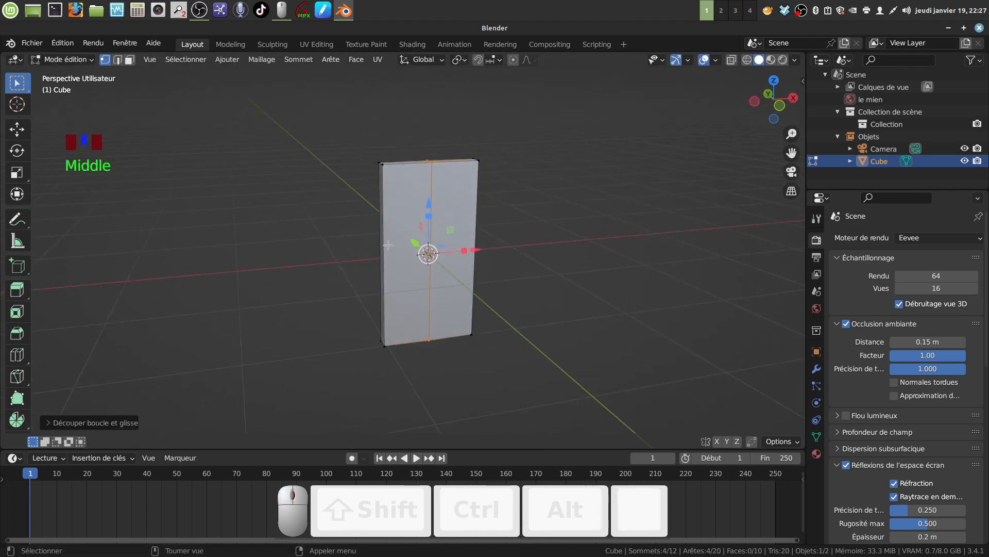
key("ctrl+r")
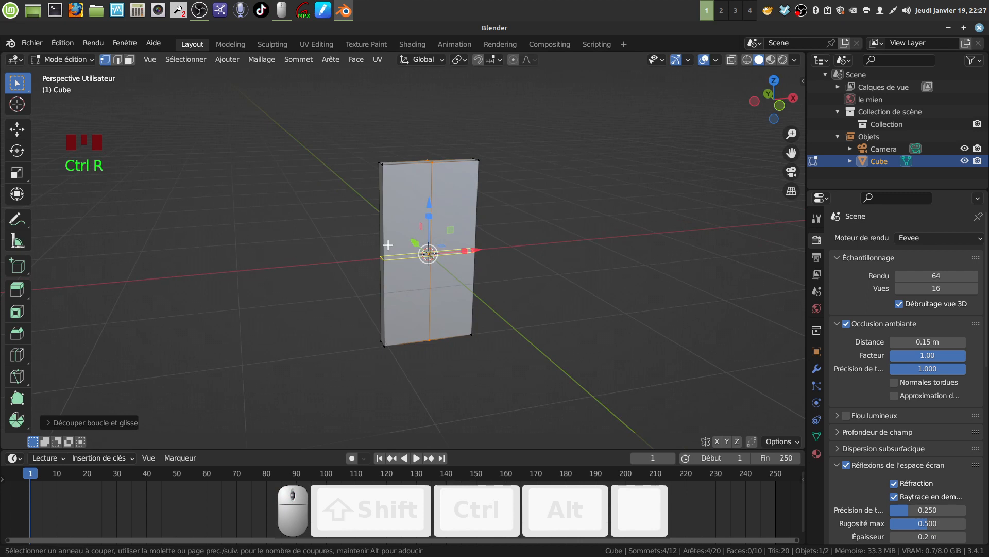
scroll(388, 244, "up", 2)
left_click(388, 245)
left_click(433, 258)
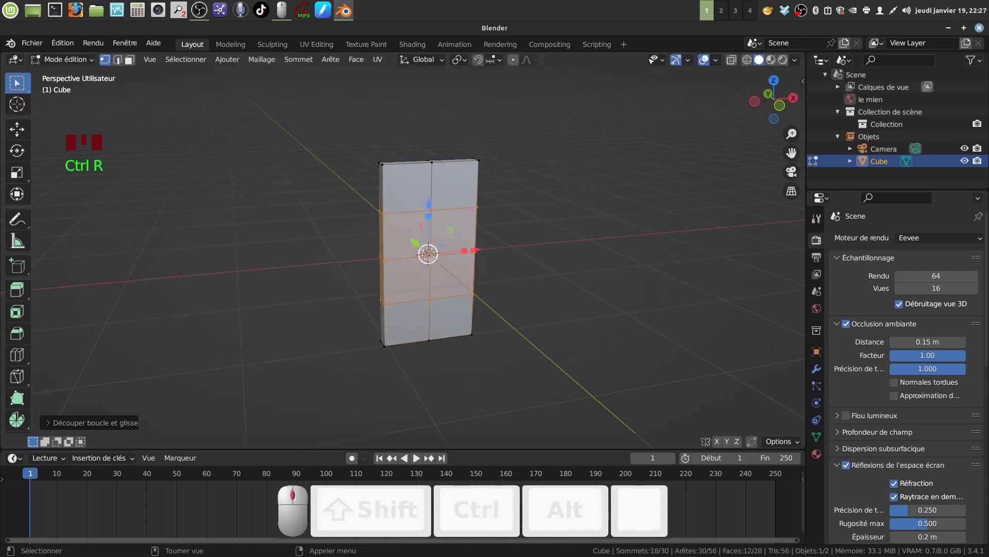
Delete the eight narrow faces on the plate's two vertical end sides, four at each X end
middle_click_drag(433, 258, 428, 281)
key("alt+a")
left_click(129, 61)
scroll(363, 227, "up", 1)
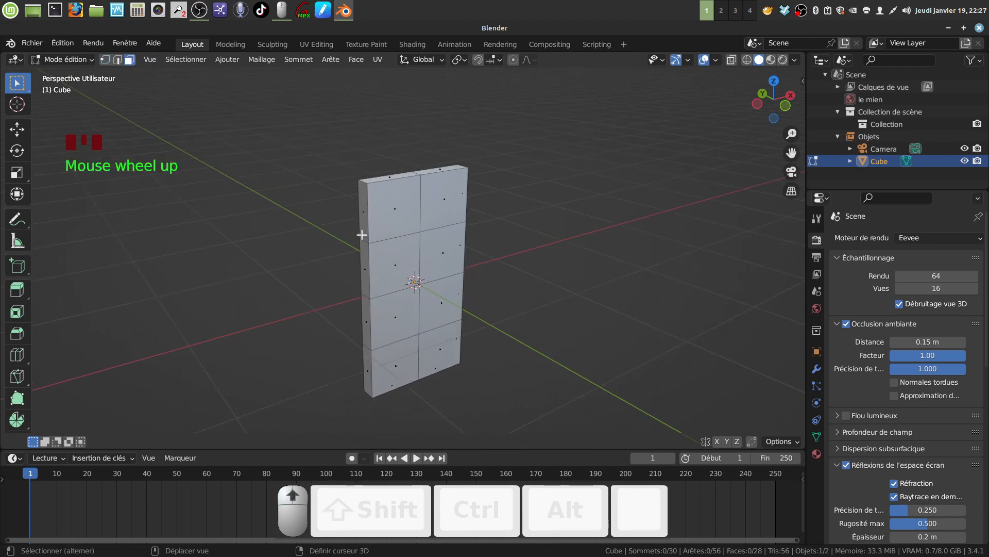
left_click(362, 223, "shift")
left_click(368, 282, "shift")
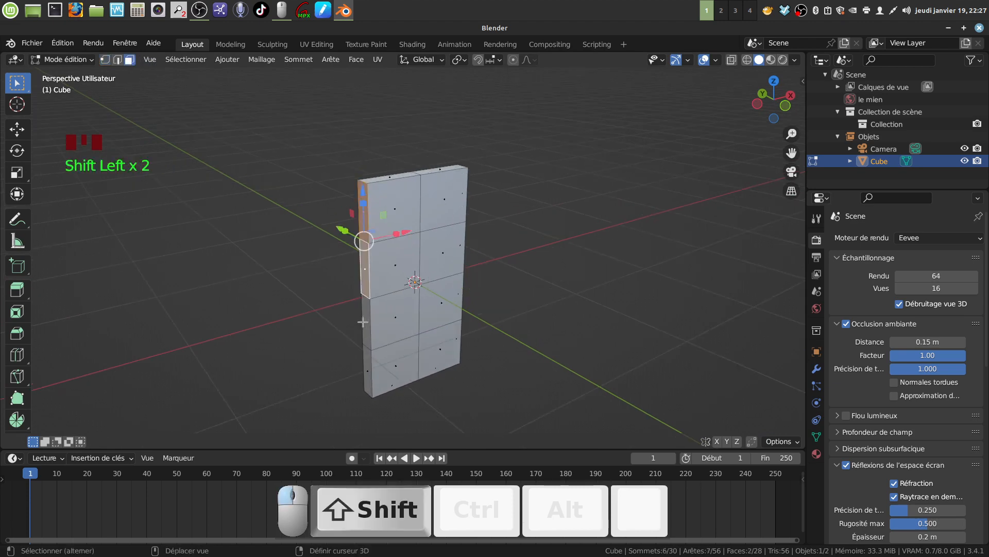
left_click(368, 334, "shift")
left_click(367, 362, "shift")
middle_click_drag(367, 362, 356, 277)
left_click(455, 216, "shift")
left_click(456, 277, "shift")
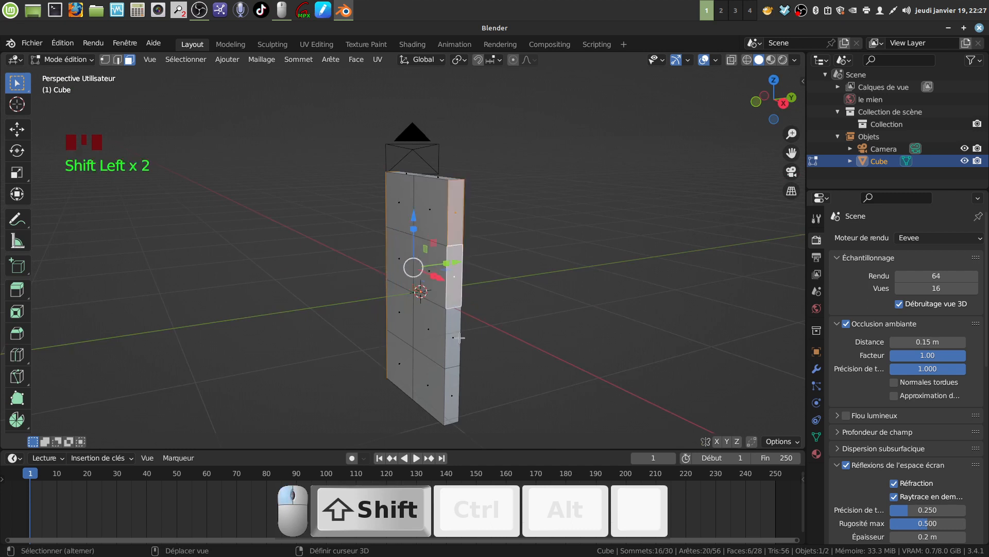
left_click(458, 337, "shift")
left_click(452, 399, "shift")
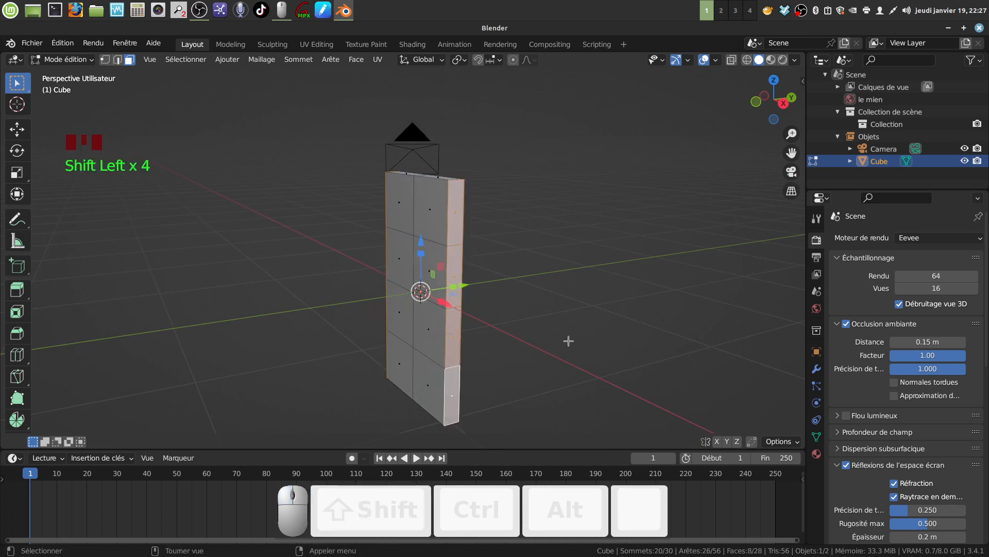
key("x")
left_click(521, 366)
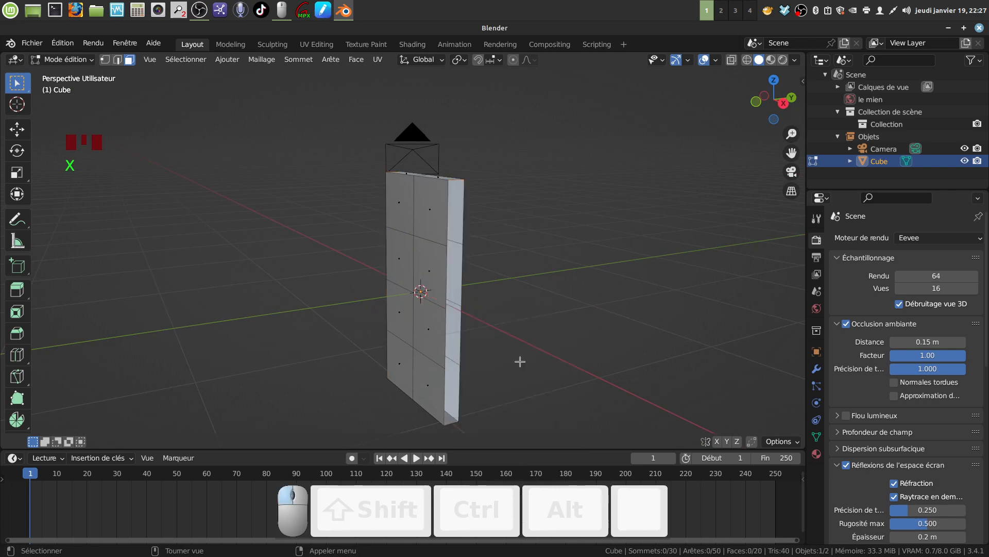
Return to Object Mode and add an Array (Réseau) modifier to the plate with a count of 44
scroll(521, 360, "down", 4)
middle_click_drag(521, 294, 486, 290)
key("Tab")
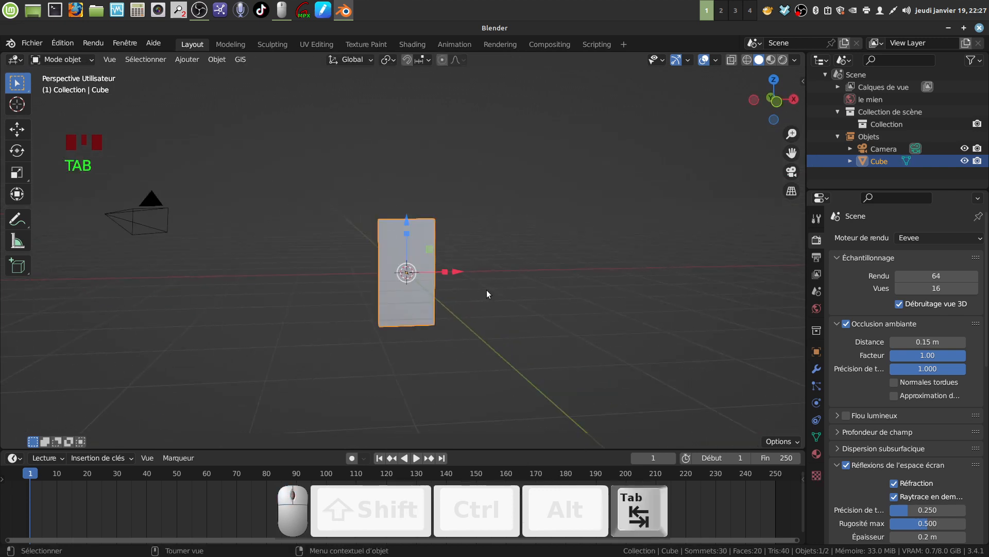
left_click(817, 369)
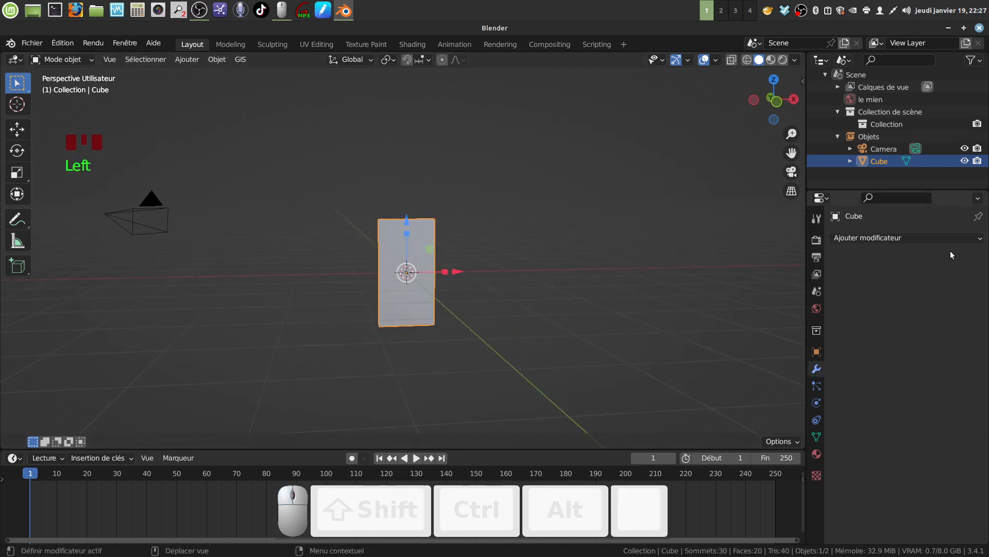
left_click(982, 238)
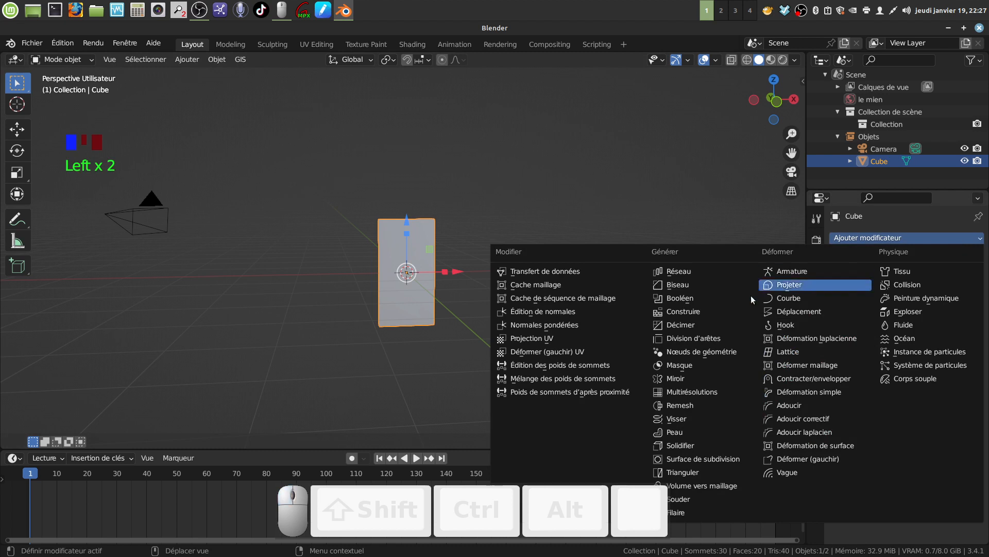
left_click(681, 271)
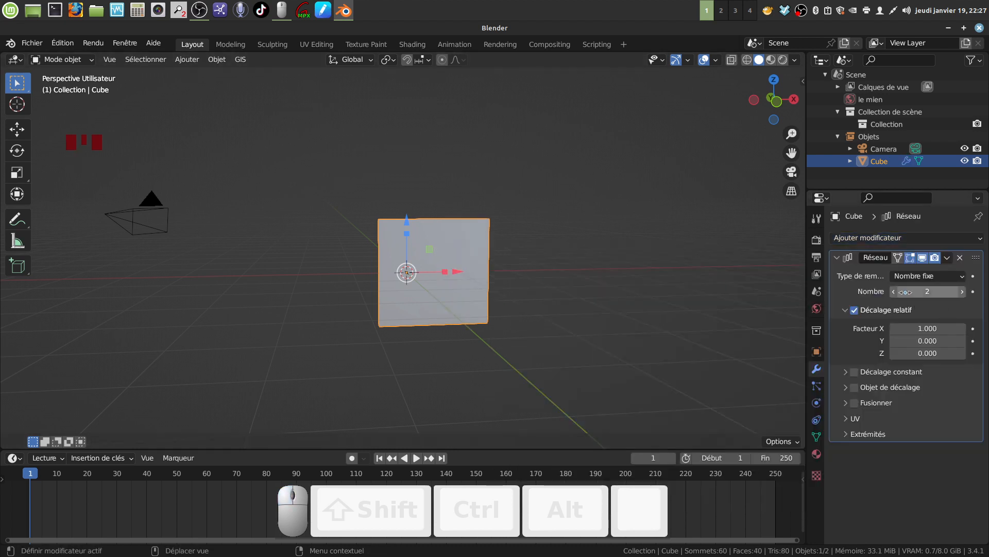
left_click_drag(915, 292, 953, 292)
scroll(613, 313, "down", 5)
scroll(612, 314, "down", 1)
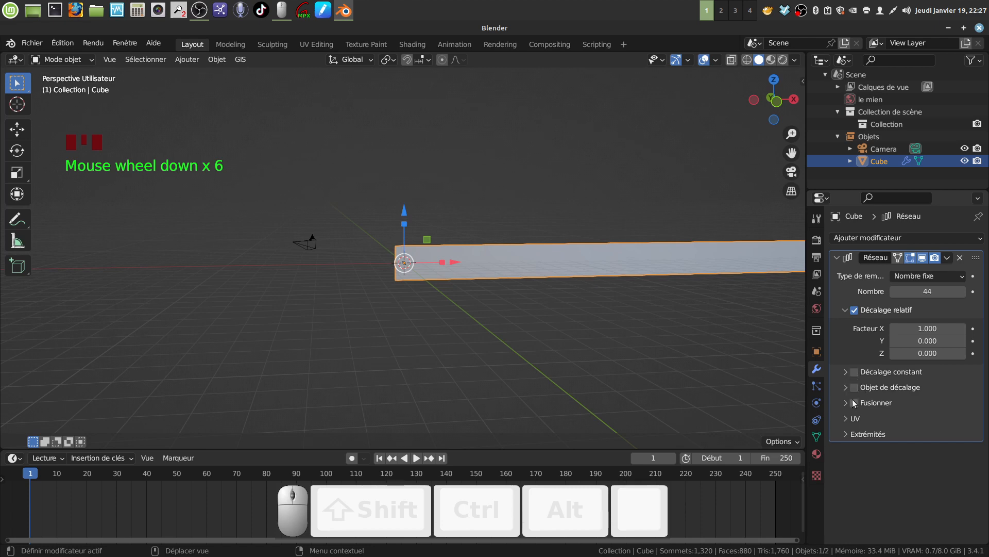
Enable the Merge (Fusionner) option of the plate's Array modifier
left_click(854, 403)
middle_click_drag(506, 327, 333, 326, "shift")
scroll(346, 323, "down", 4)
middle_click_drag(458, 307, 484, 299, "shift")
scroll(573, 298, "up", 2)
scroll(514, 309, "up", 3)
Add a logarithmic spiral curve at the origin, at the strip's starting end
left_click(183, 59)
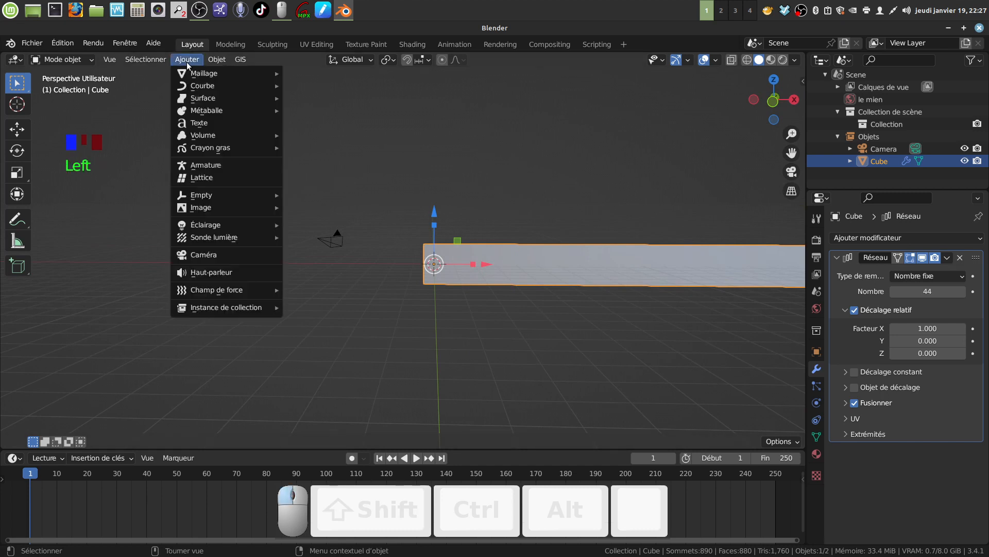
mouse_move(197, 76)
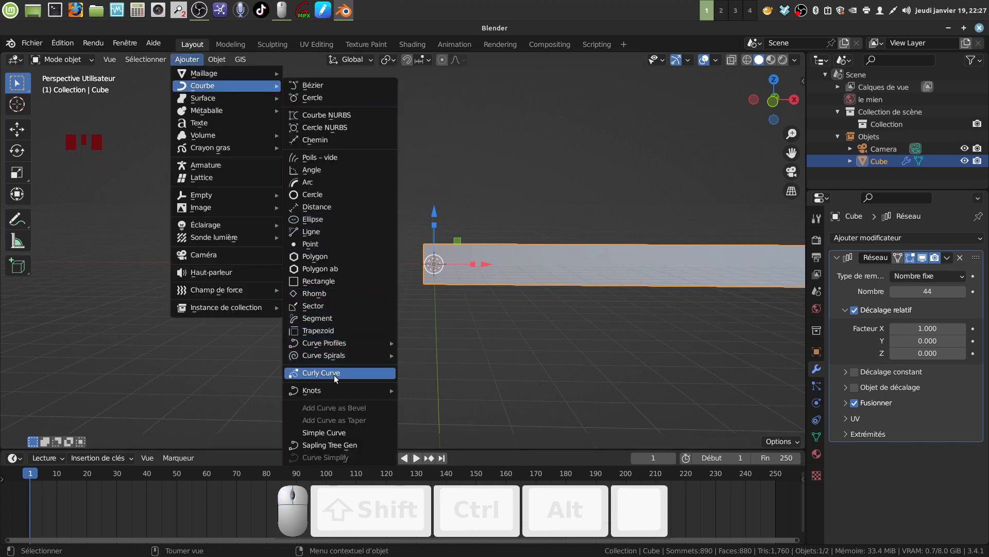
mouse_move(334, 356)
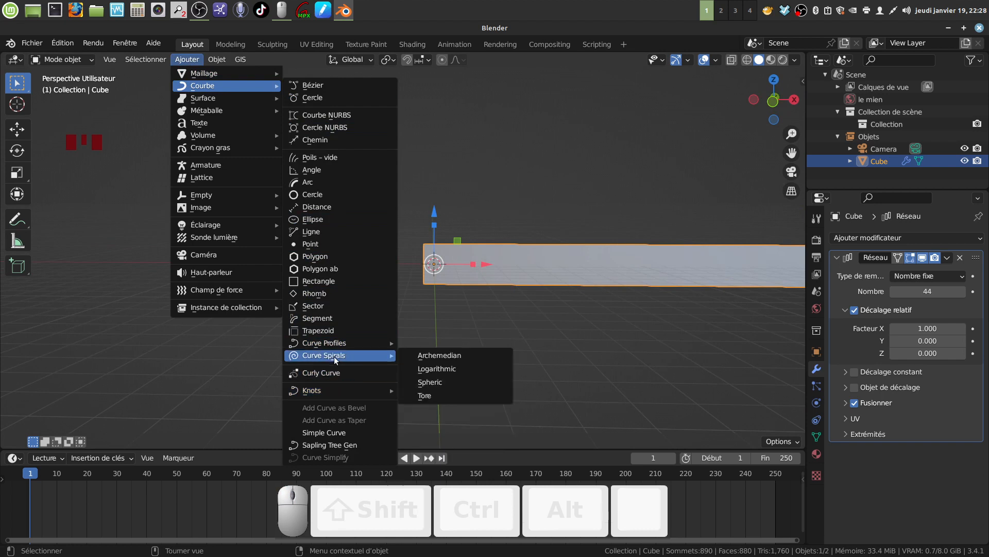
left_click(439, 370)
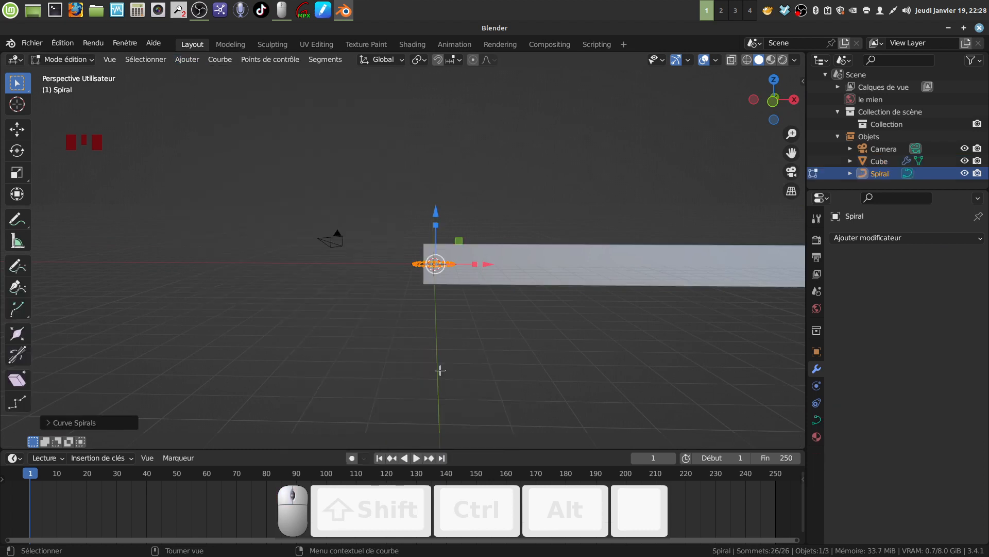
scroll(355, 351, "up", 4)
middle_click_drag(363, 325, 433, 366)
scroll(433, 367, "up", 5)
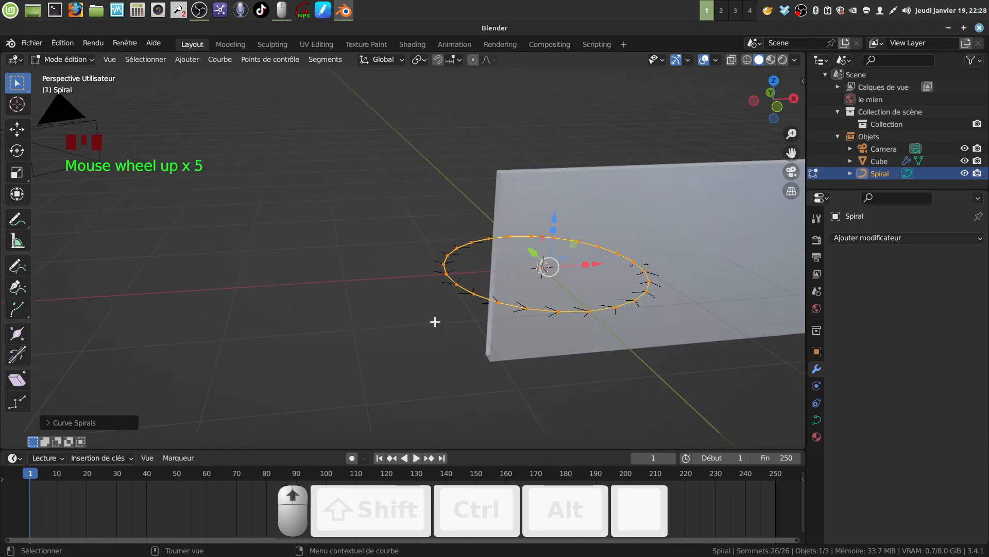
middle_click_drag(435, 322, 344, 301)
Set the spiral's Expansion Force to 0.97
left_click(48, 422)
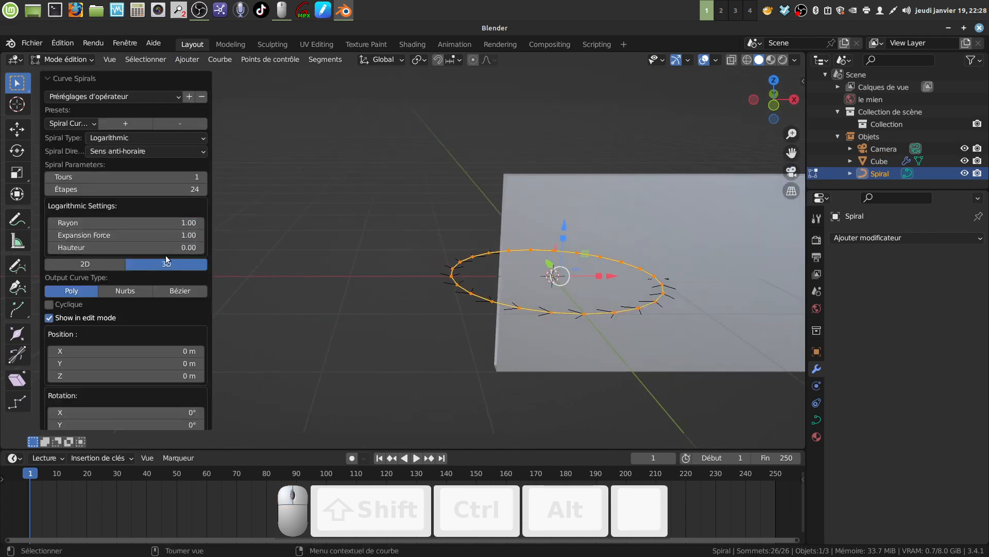
left_click(170, 236)
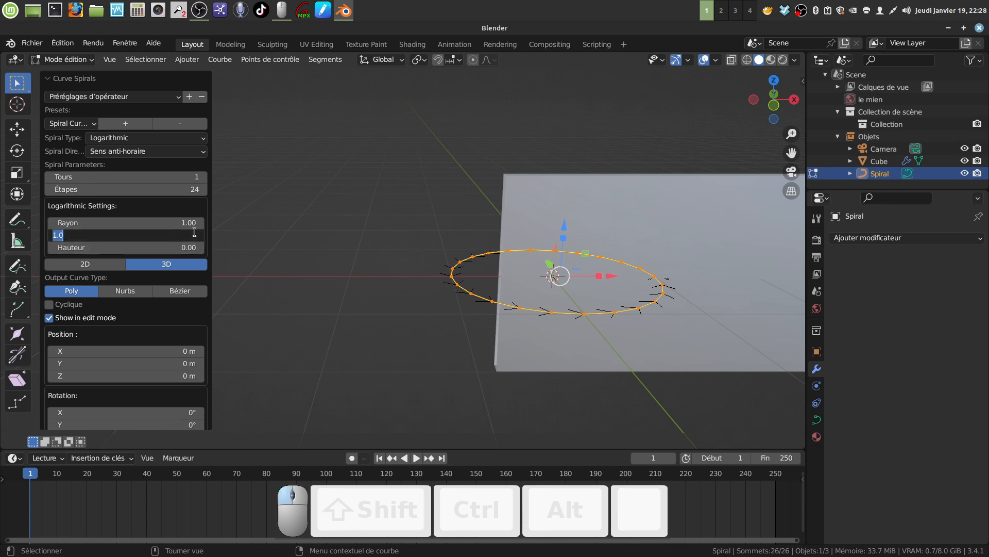
type("0")
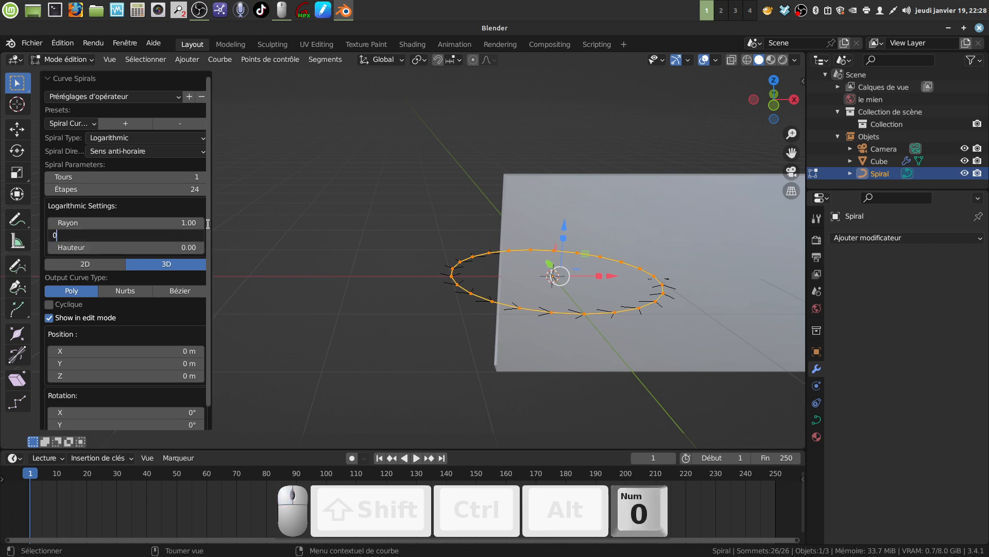
type(".97")
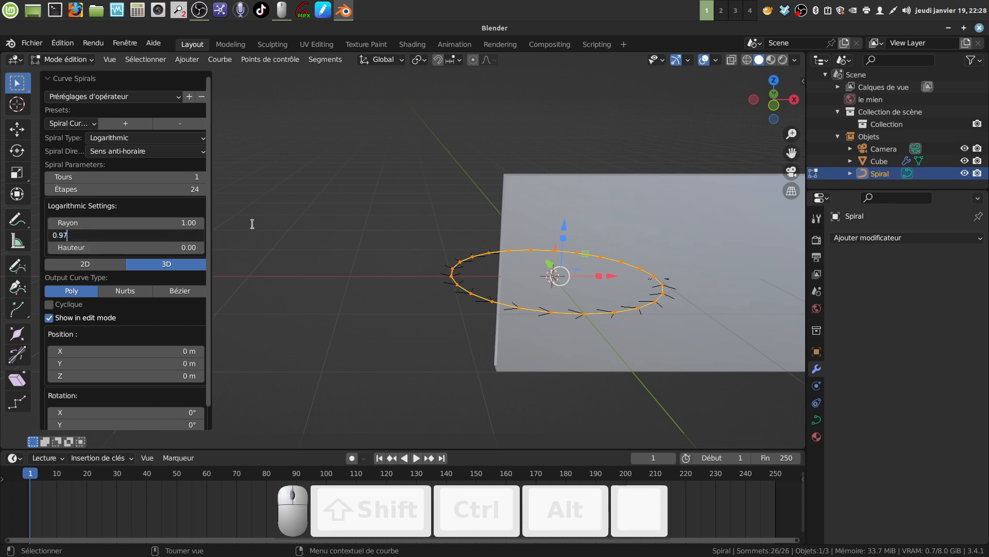
key("Return")
middle_click_drag(311, 227, 298, 258)
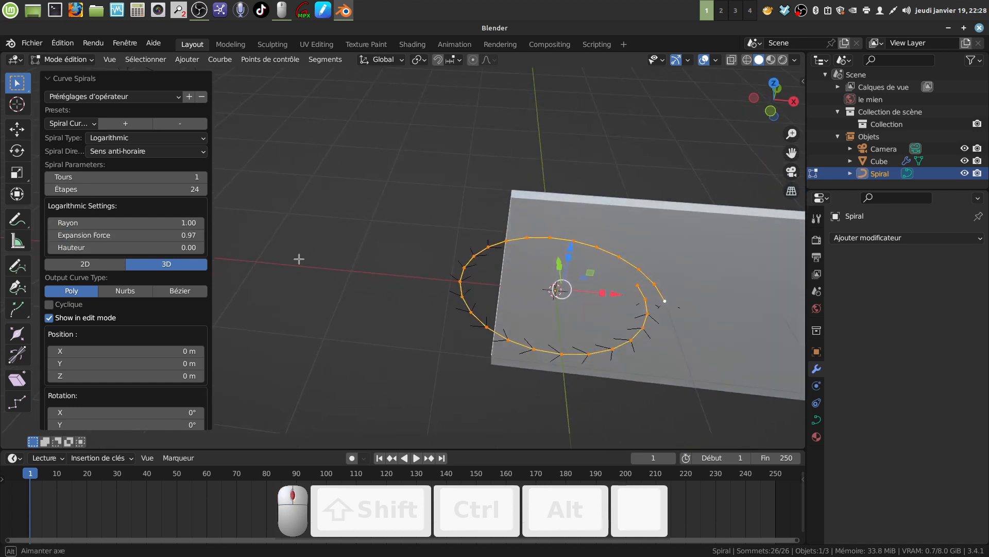
Set the spiral's number of turns (Tours) to 7
left_click(180, 177)
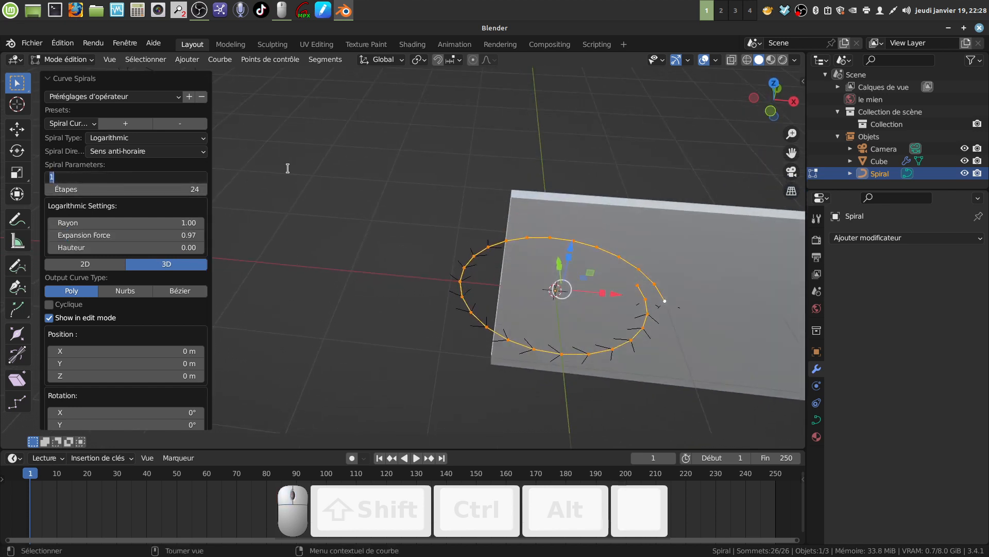
key("BackSpace")
type("7")
key("Return")
Scale all of the spiral's points up uniformly by a factor of about 10.2
scroll(434, 279, "down", 3)
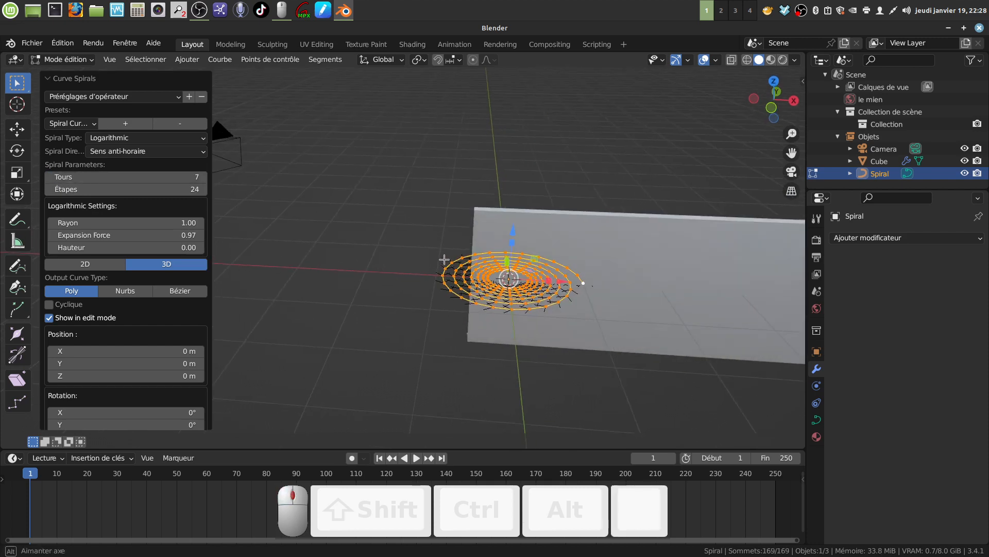
scroll(555, 315, "down", 4)
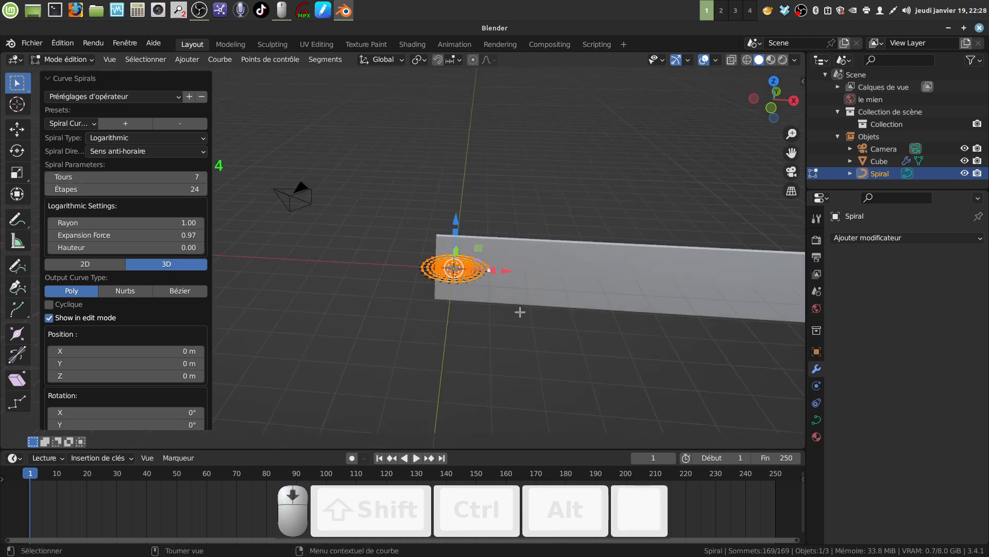
scroll(504, 303, "down", 3)
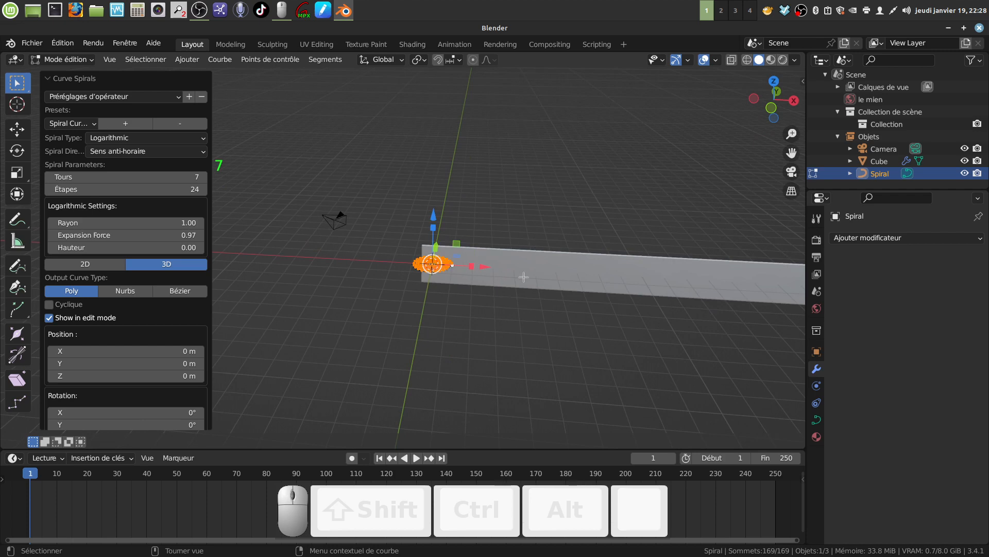
key("s")
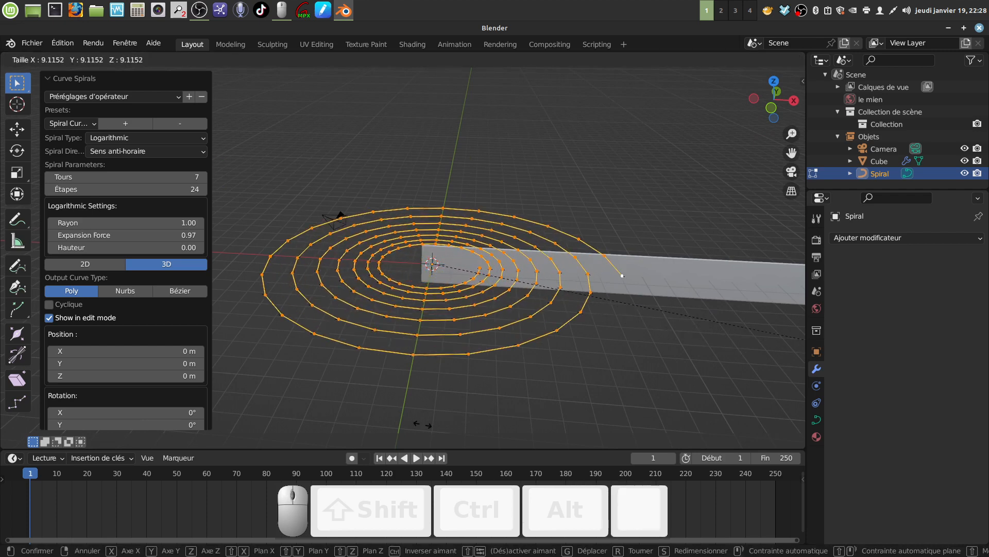
left_click(514, 359)
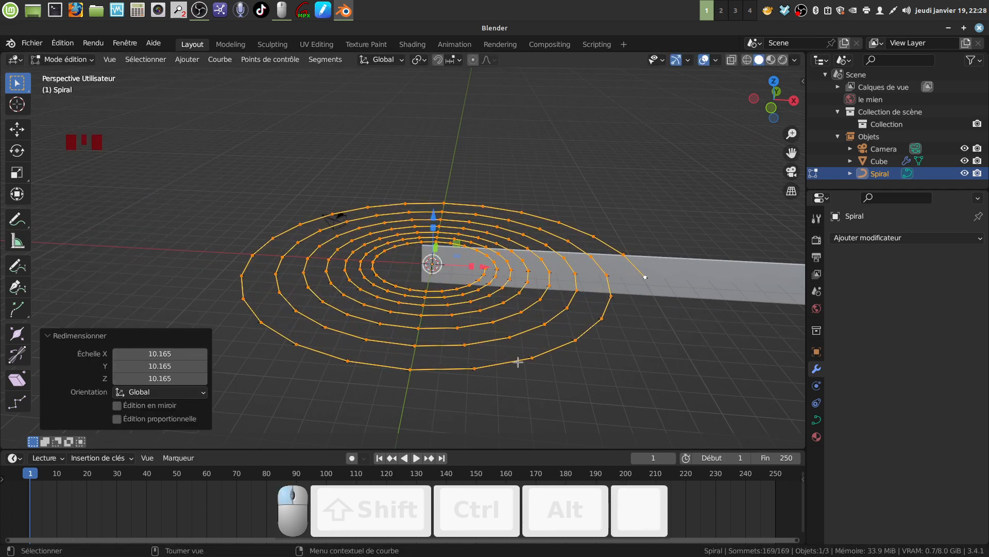
Switch to the top view and delete the five innermost points at the spiral's inner end
scroll(513, 288, "down", 3)
middle_click_drag(513, 289, 521, 291)
middle_click_drag(446, 311, 411, 289, "shift")
scroll(465, 310, "up", 2)
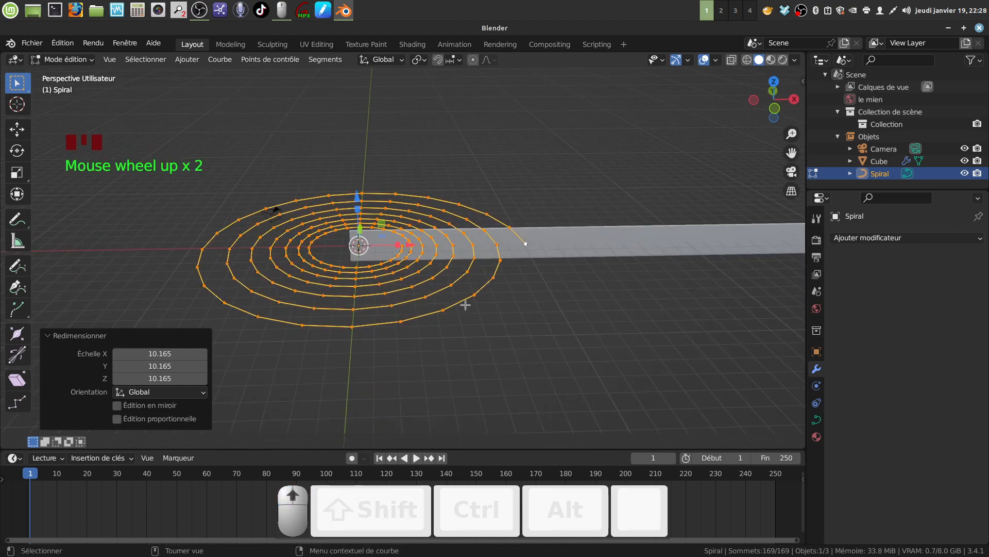
key("KP_7")
middle_click_drag(435, 281, 393, 303, "shift")
scroll(404, 316, "up", 3)
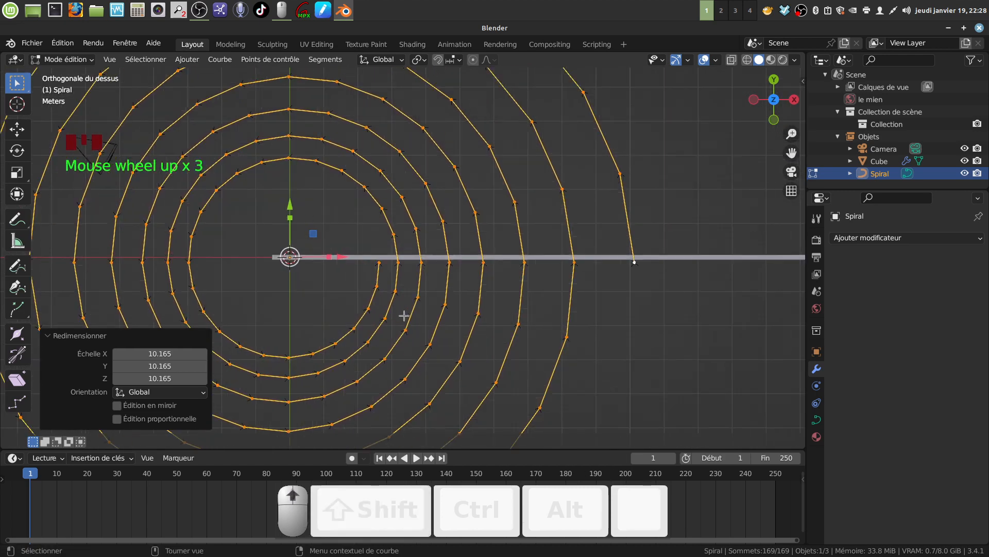
left_click(376, 265)
left_click(372, 292, "shift")
left_click(363, 313, "shift")
left_click(348, 334, "shift")
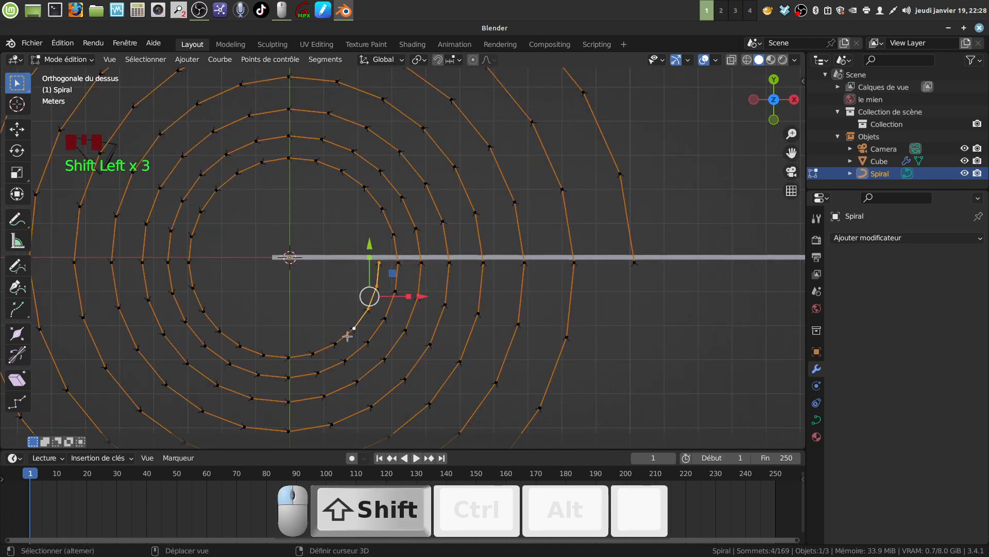
left_click(330, 344, "shift")
middle_click_drag(358, 346, 362, 329, "shift")
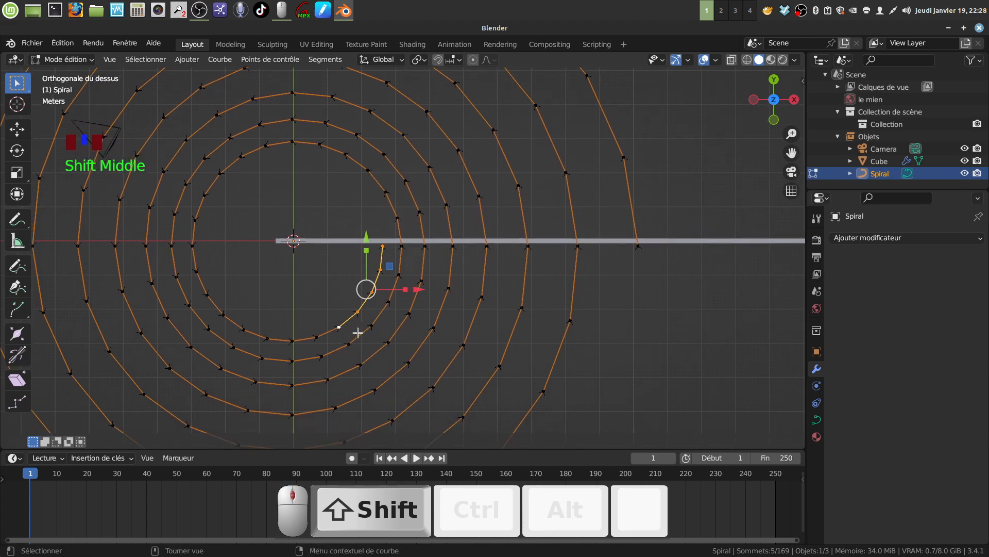
key("x")
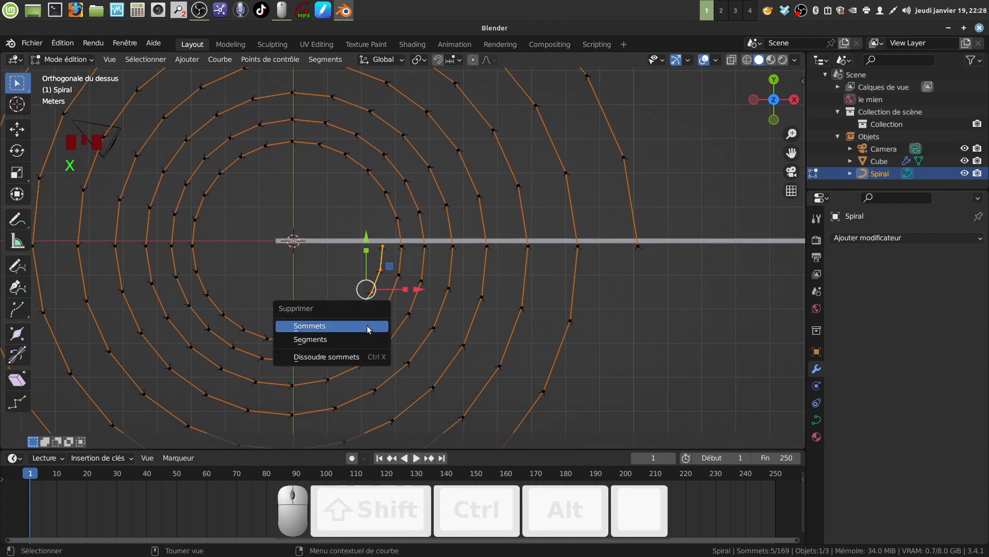
left_click(333, 330)
Extrude four points from the spiral's inner end, forming a short inward hook followed by a straight segment about 3.3 m long across the centre
left_click(336, 332)
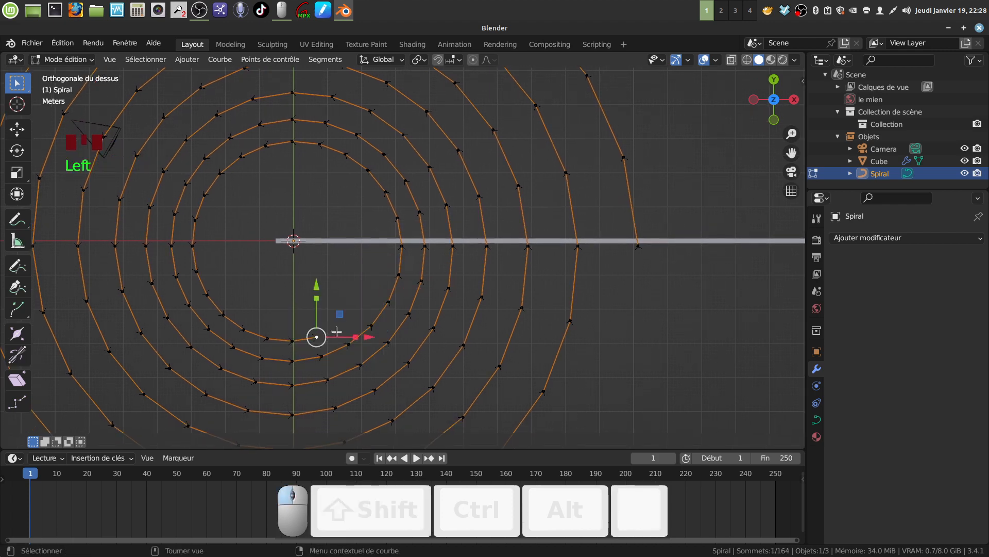
key("e")
left_click(363, 300)
key("e")
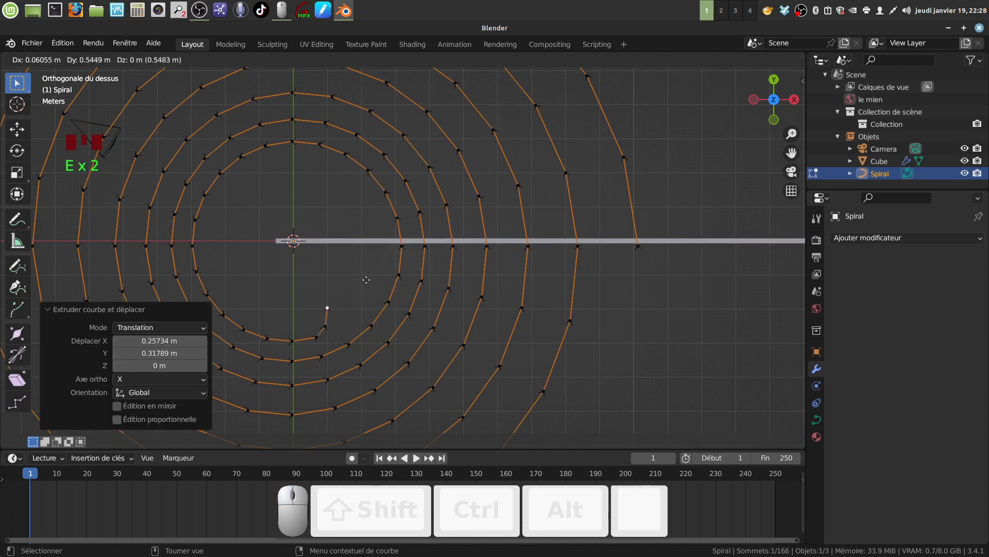
left_click(366, 280)
key("e")
left_click(352, 259)
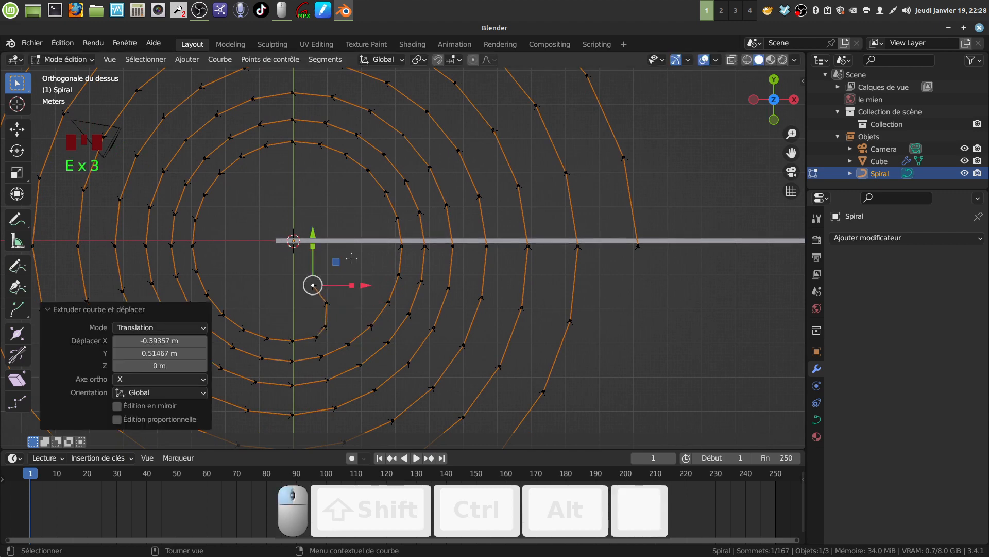
key("e")
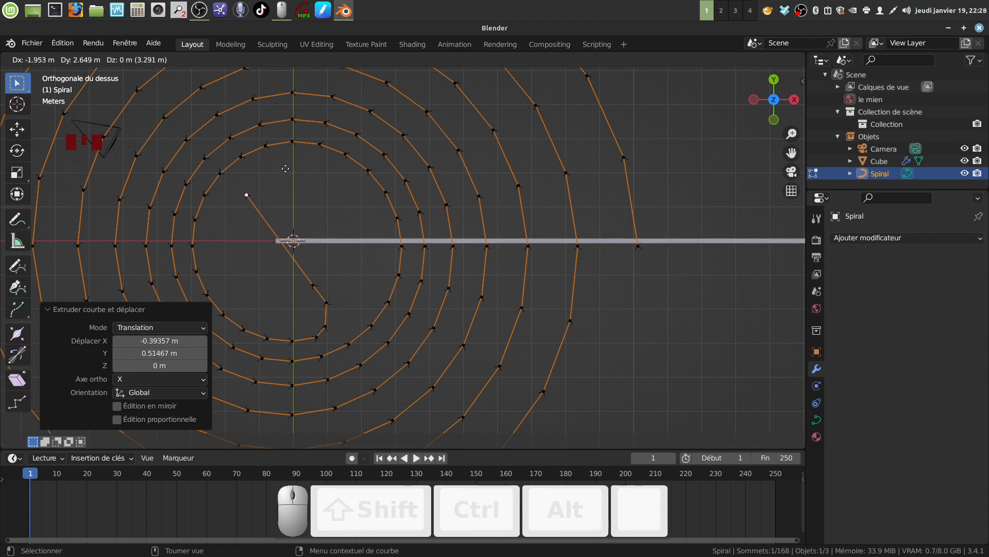
left_click(286, 169)
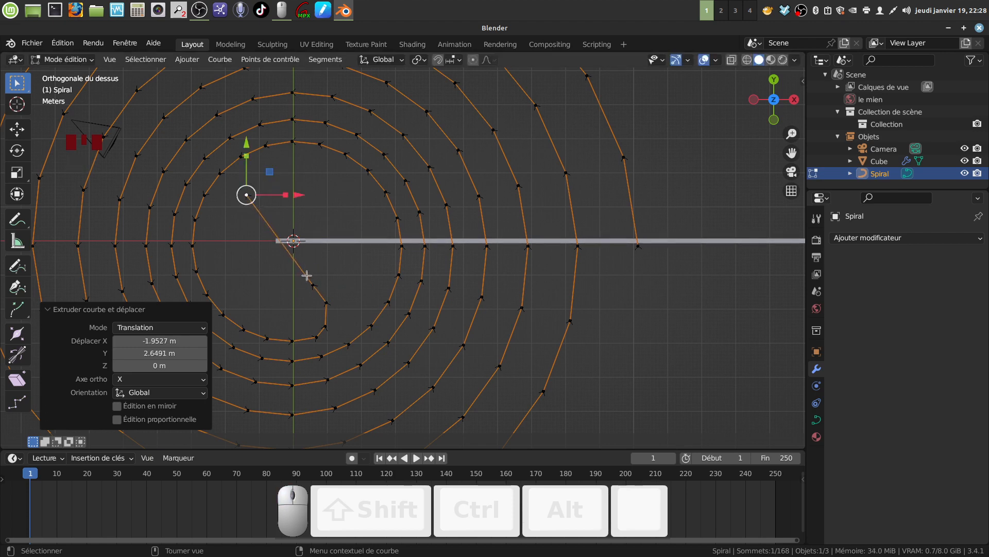
scroll(343, 289, "down", 1)
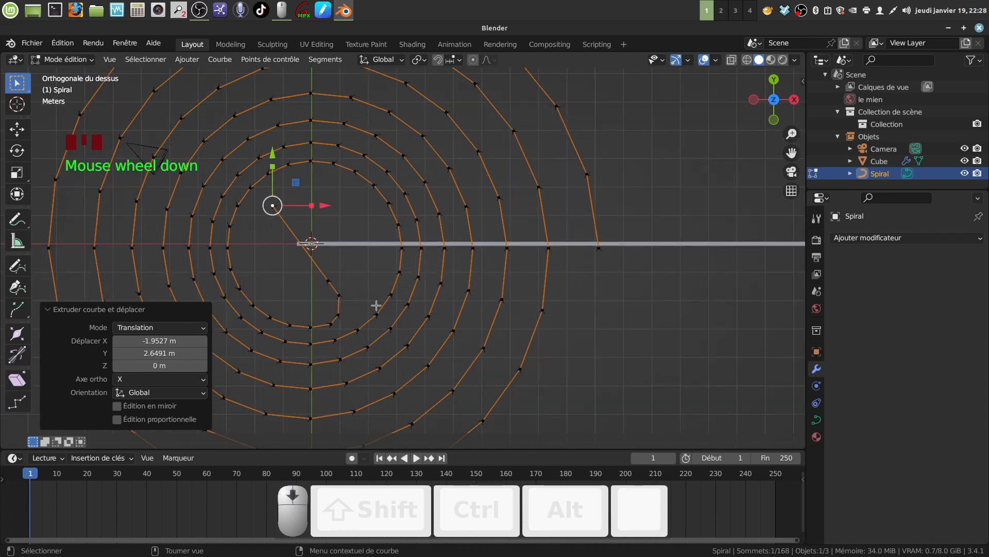
middle_click_drag(362, 293, 356, 287, "shift")
key("Tab")
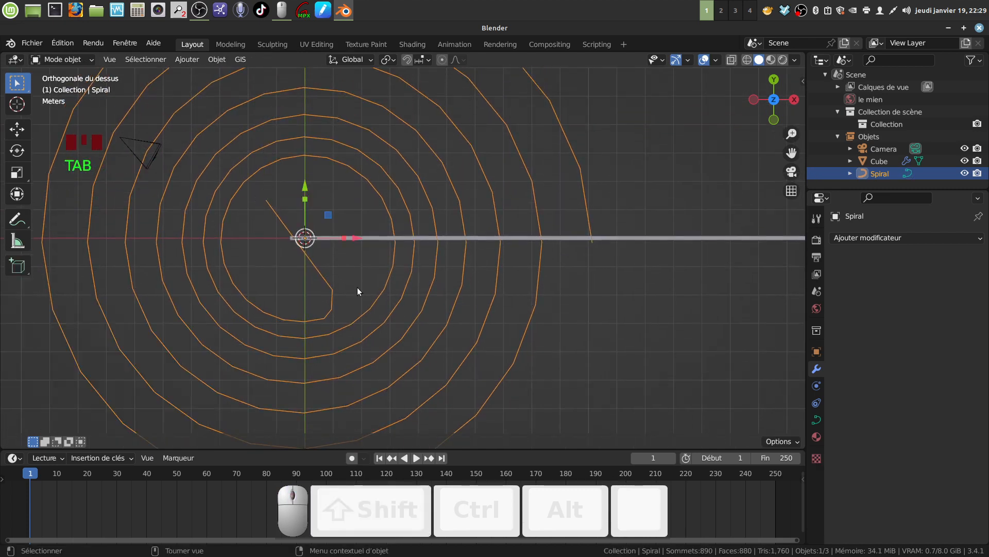
scroll(598, 254, "down", 3)
key("Tab")
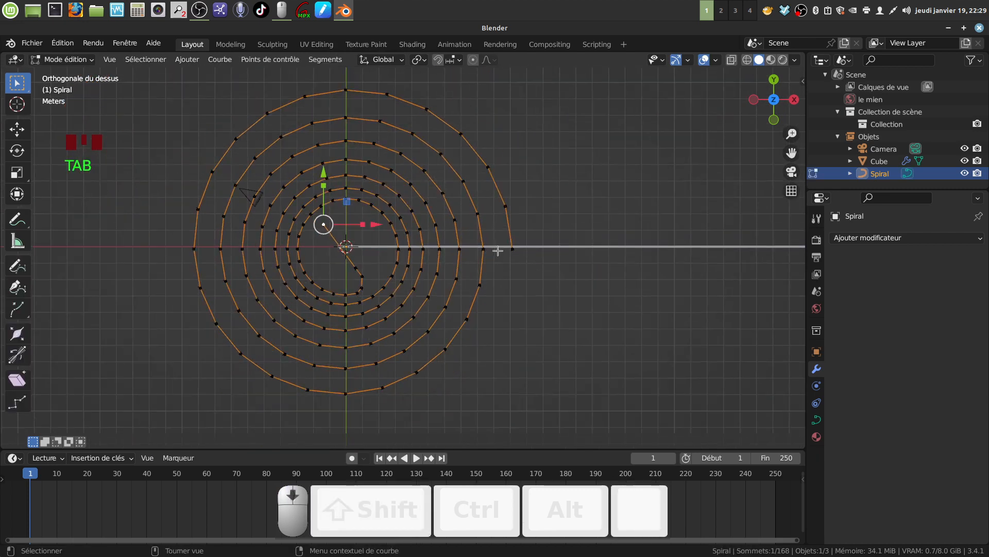
Select the last four points at the spiral's outer end and enable proportional editing with Connected Only (Connectés seulement)
left_click(512, 249)
middle_click_drag(536, 232, 501, 244, "shift")
left_click(473, 59)
left_click(473, 240, "shift")
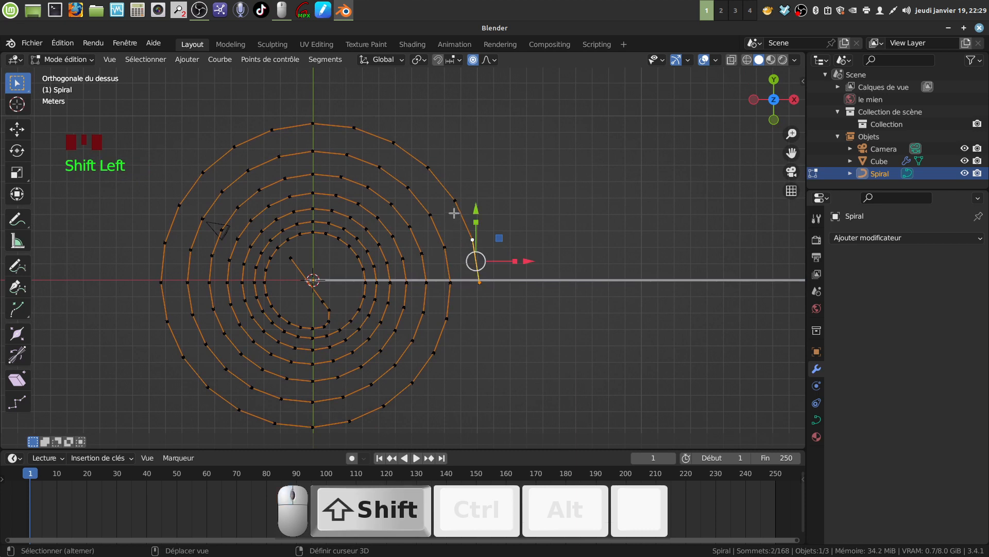
left_click(455, 200, "shift")
left_click(427, 180, "shift")
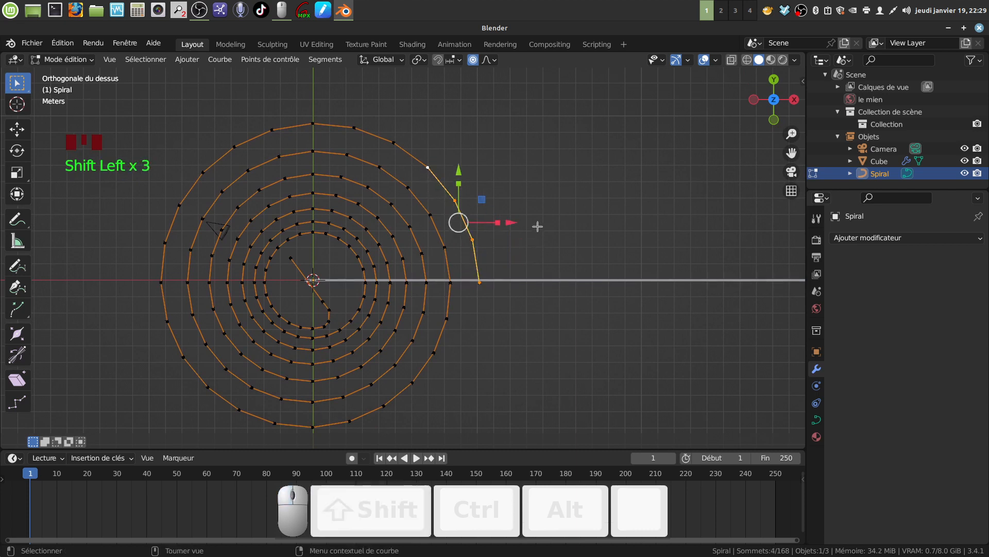
left_click(490, 59)
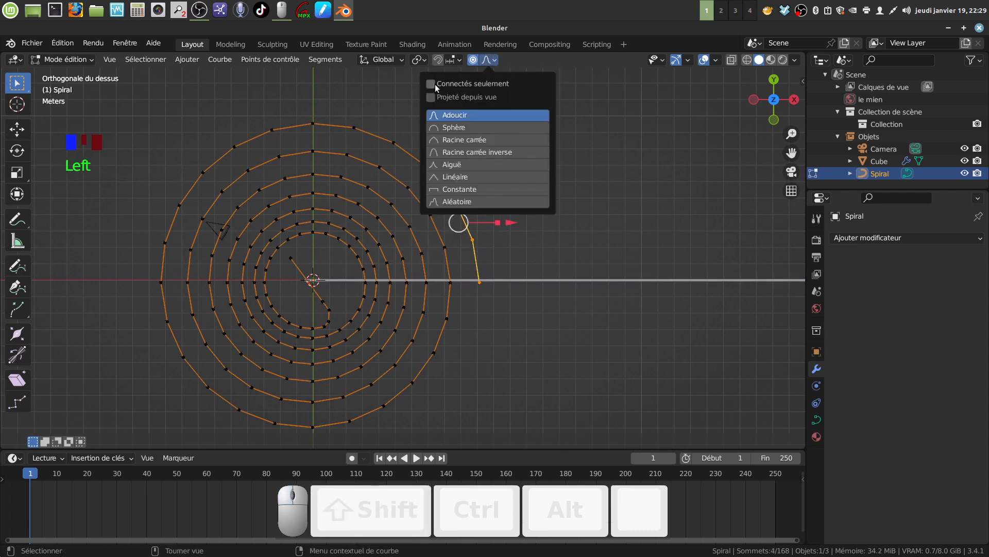
left_click(436, 85)
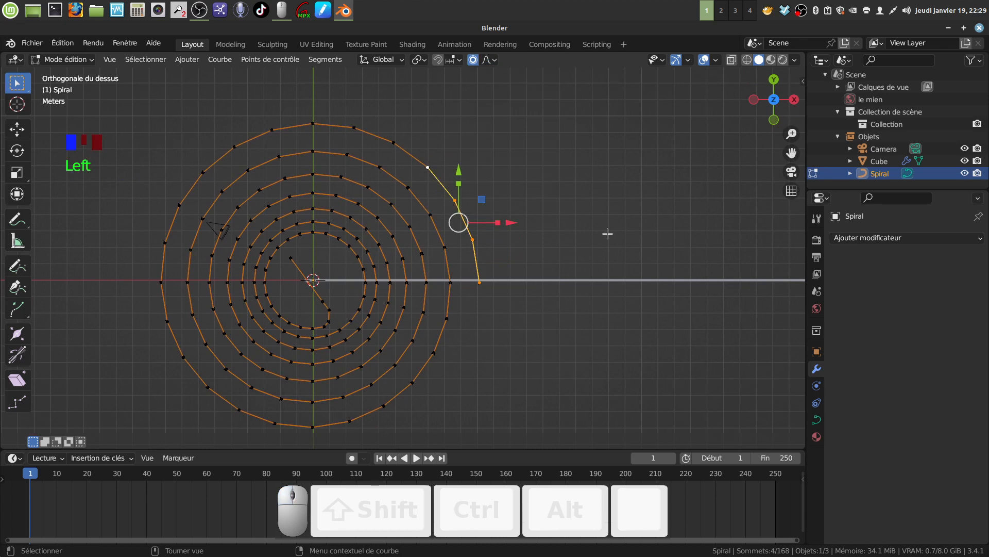
Move the four outer-end points about 1.48 m in X and 0.85 m in Y with proportional size 7.4, and rotate them clockwise
key("g")
scroll(613, 230, "down", 3)
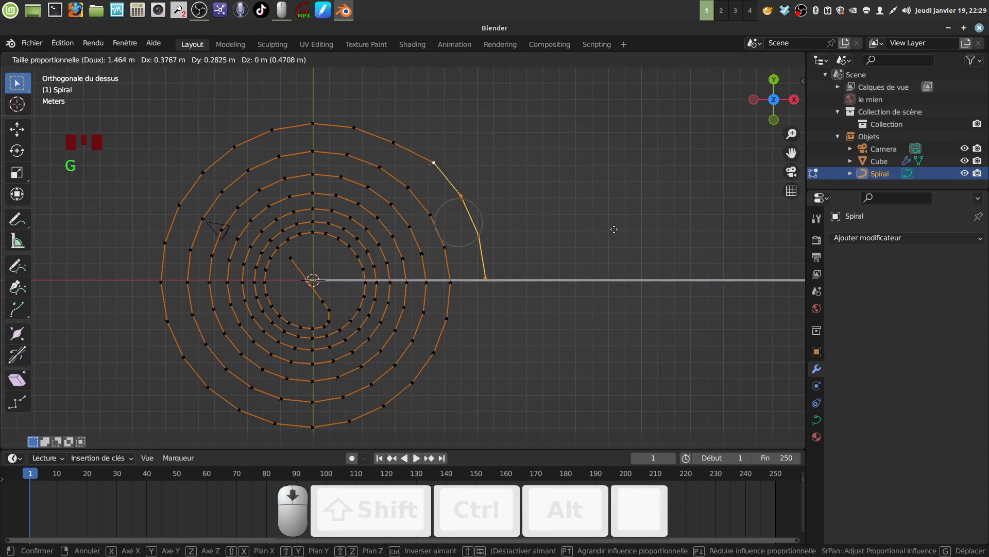
scroll(615, 230, "down", 12)
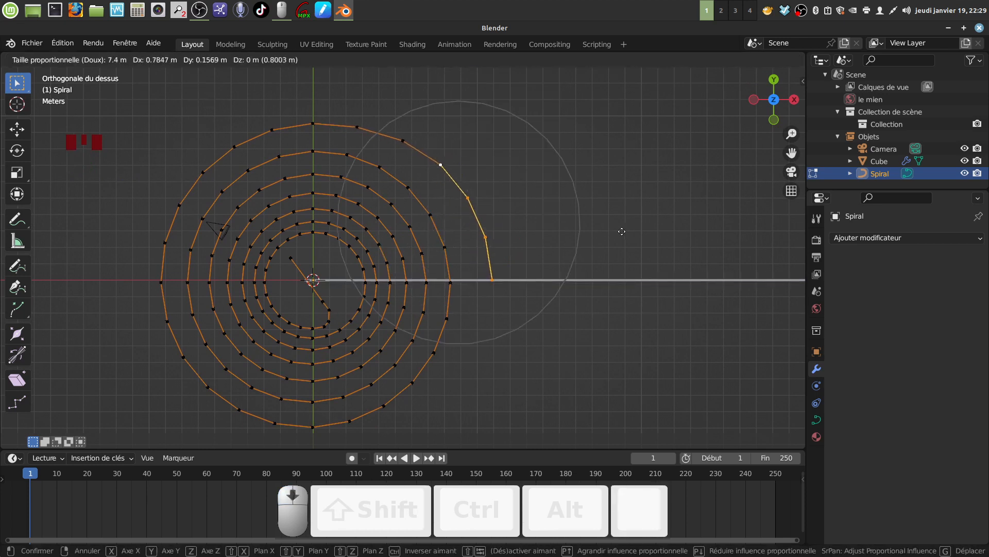
left_click(632, 220)
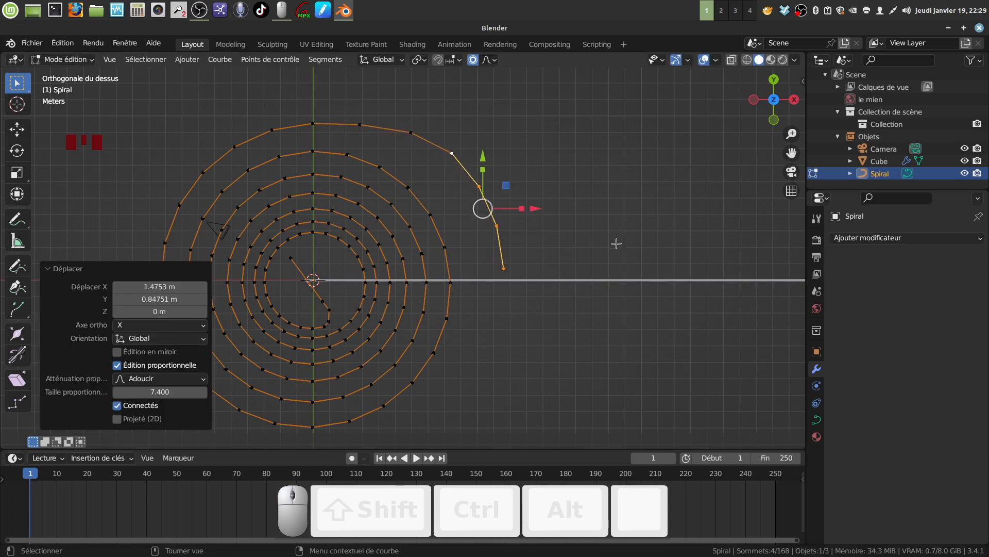
key("r")
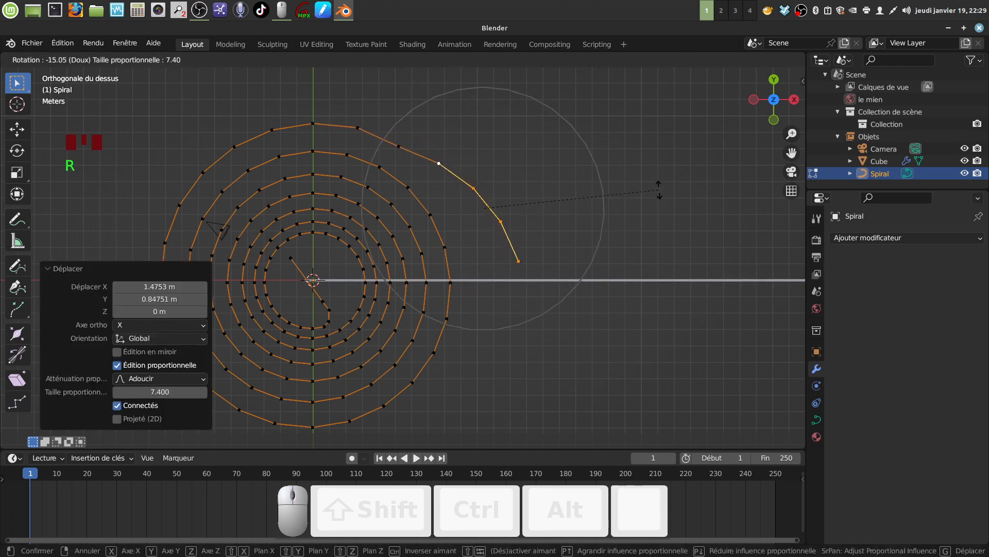
left_click(660, 190)
Keep only the last three outer-end points selected, rotate them about -11.7°, move them about 1.82 m in Y, and leave edit mode
left_click(440, 165, "shift")
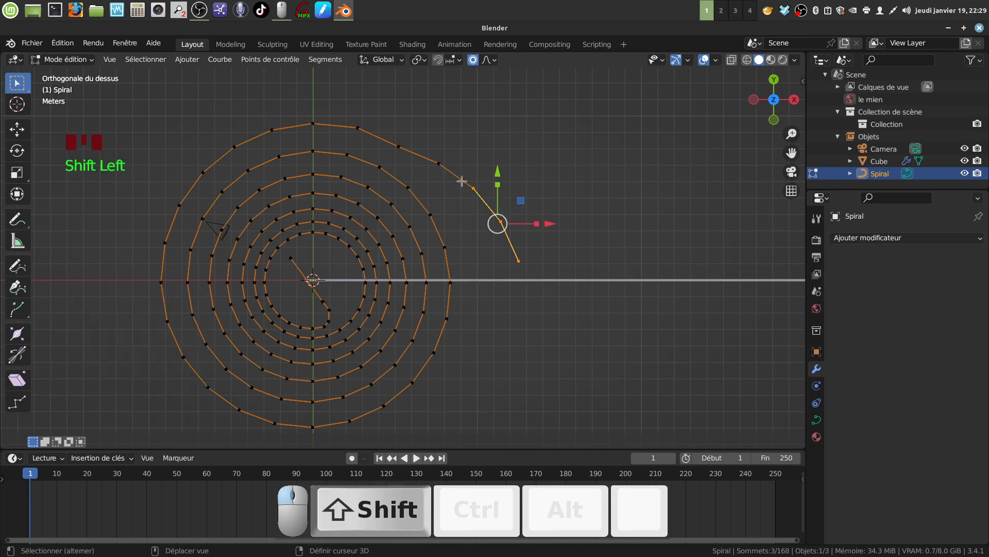
key("r")
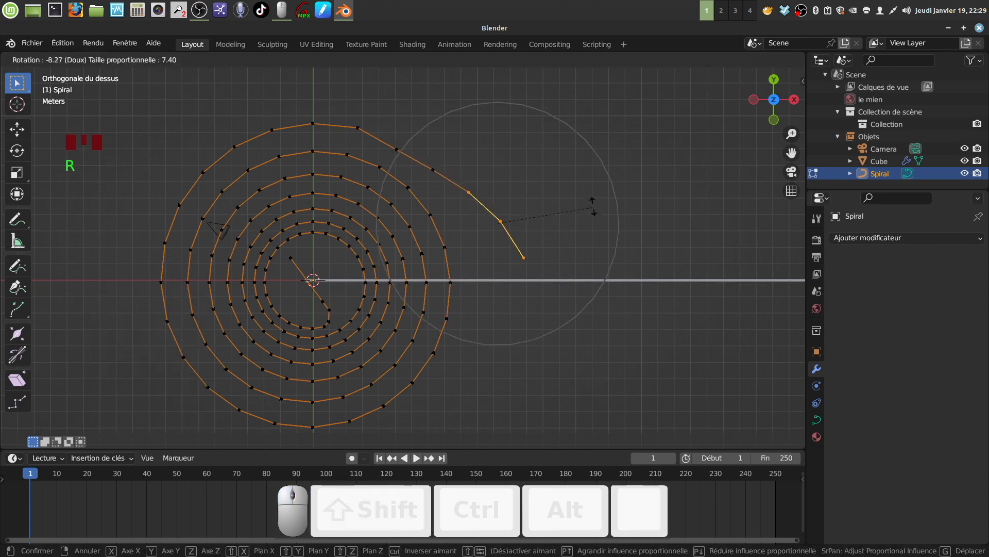
left_click(595, 201)
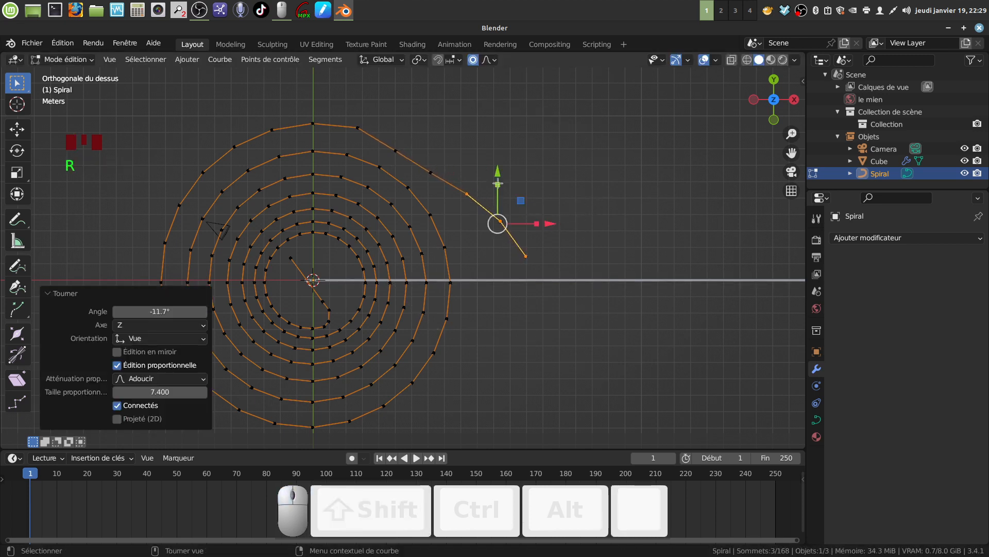
left_click_drag(498, 171, 497, 142)
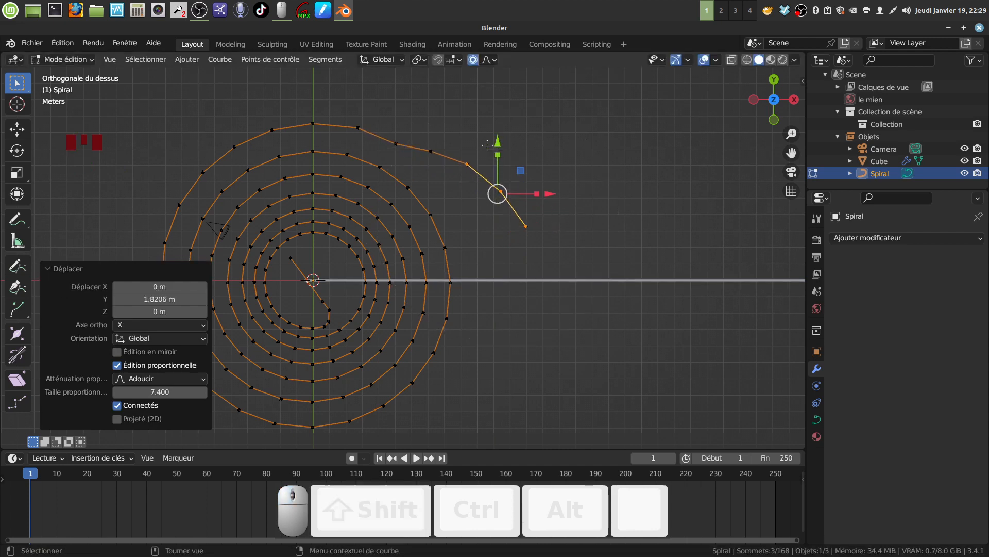
middle_click_drag(250, 170, 572, 280)
key("Tab")
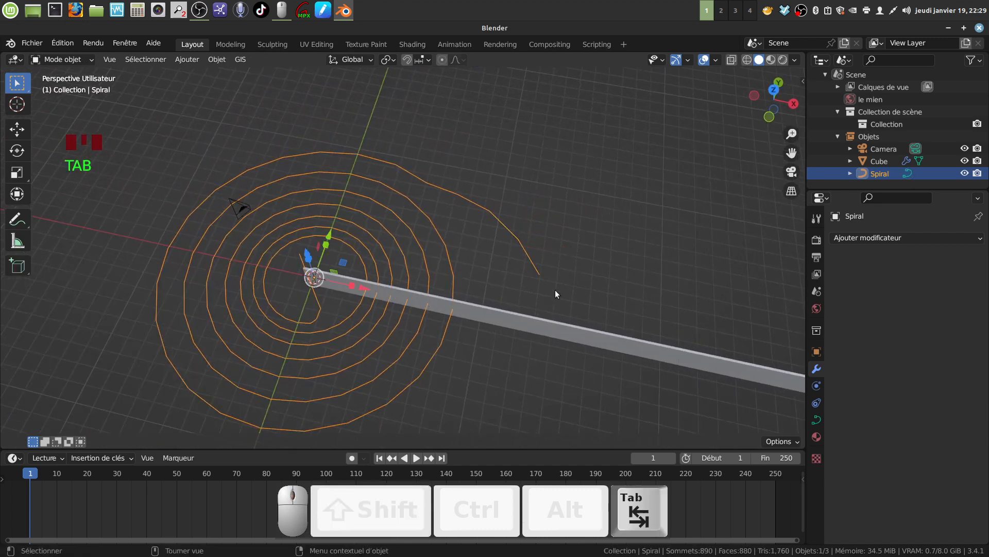
Add a Curve (Courbe) modifier to the strip with Spiral as its curve object
scroll(552, 313, "down", 3)
left_click(532, 314)
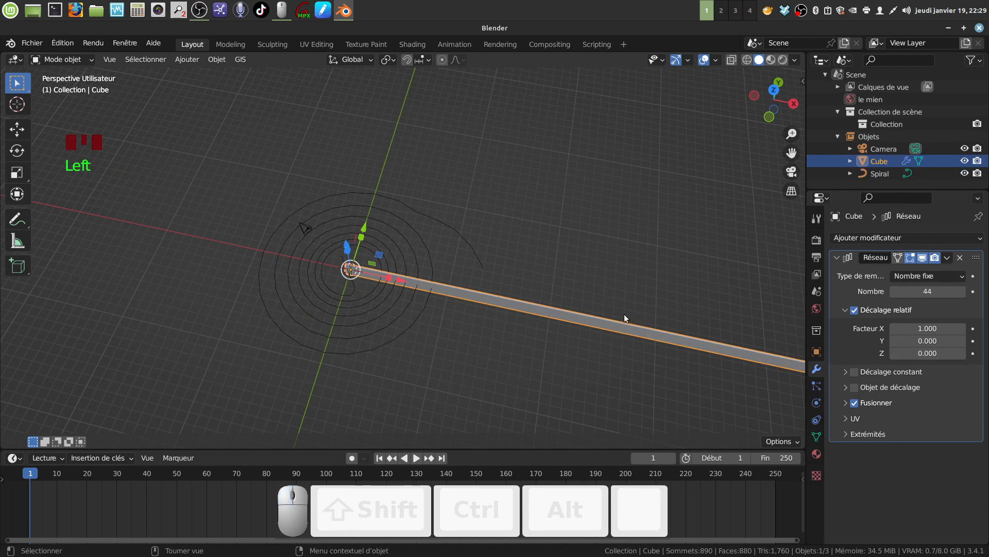
left_click(978, 240)
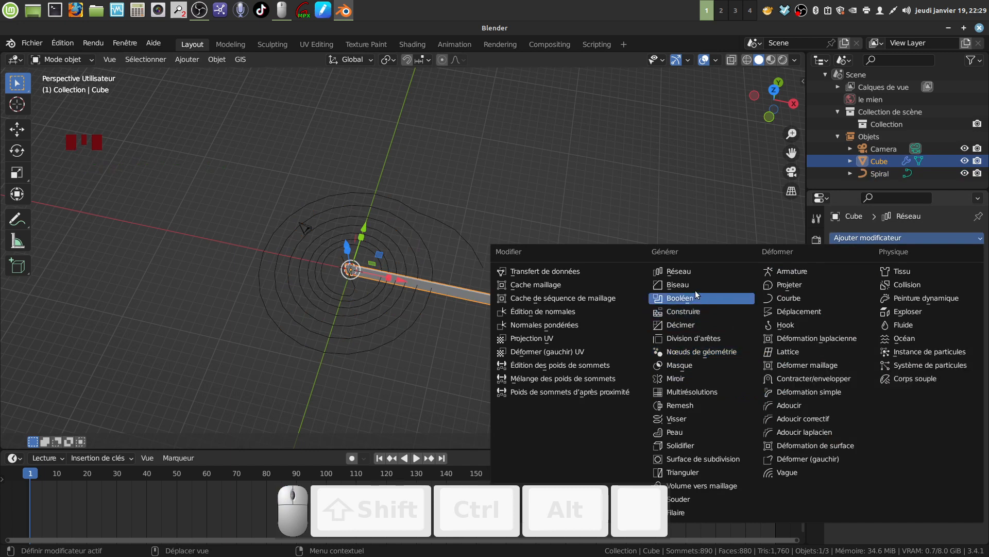
left_click(804, 298)
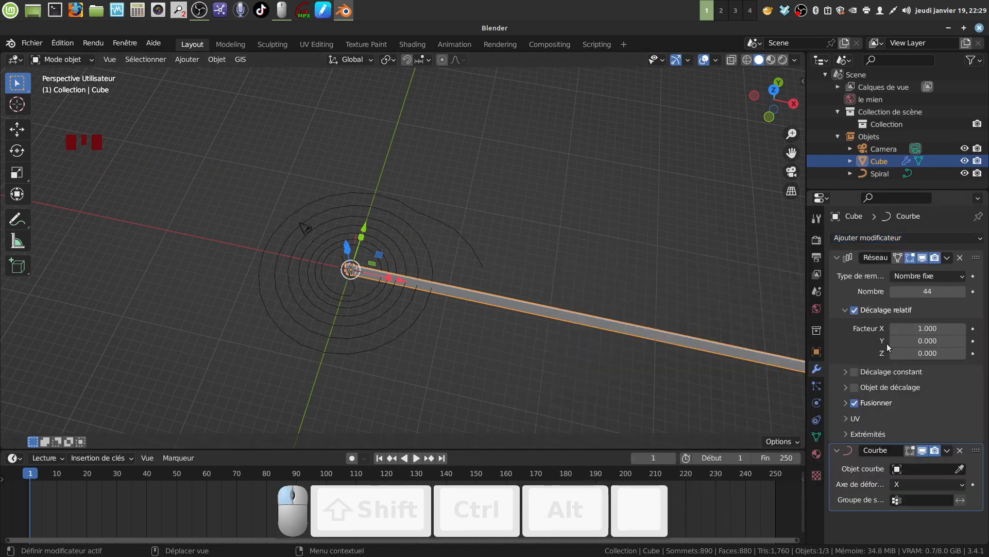
scroll(907, 453, "down", 3)
left_click(896, 469)
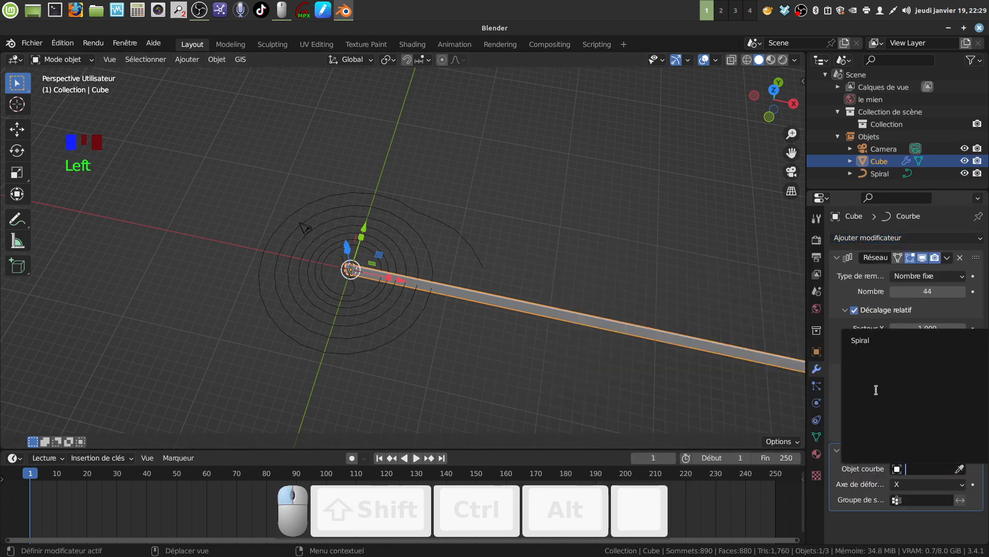
left_click(876, 344)
scroll(484, 339, "up", 1)
middle_click_drag(484, 339, 507, 269)
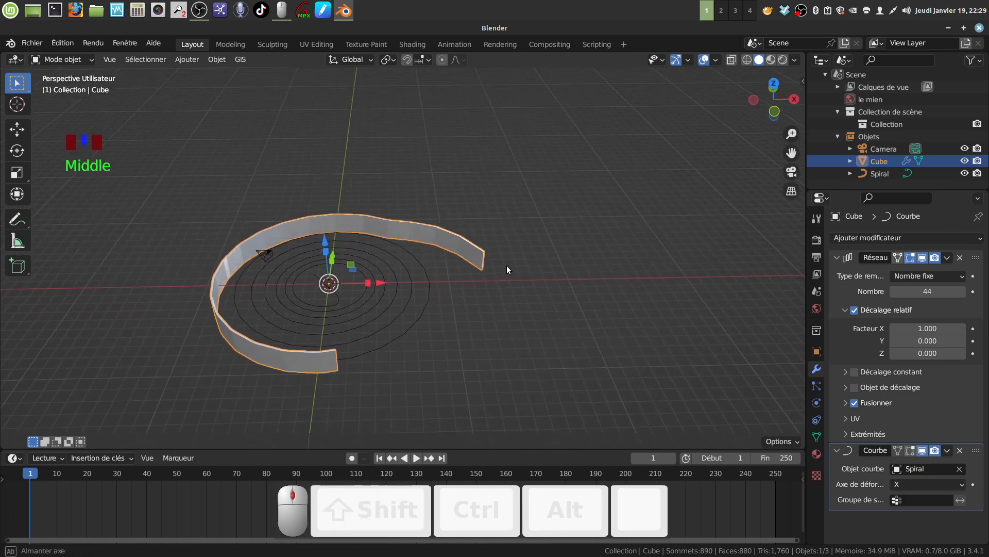
Scale the whole spiral curve object down uniformly by a factor of about 0.846
left_click(423, 324)
key("s")
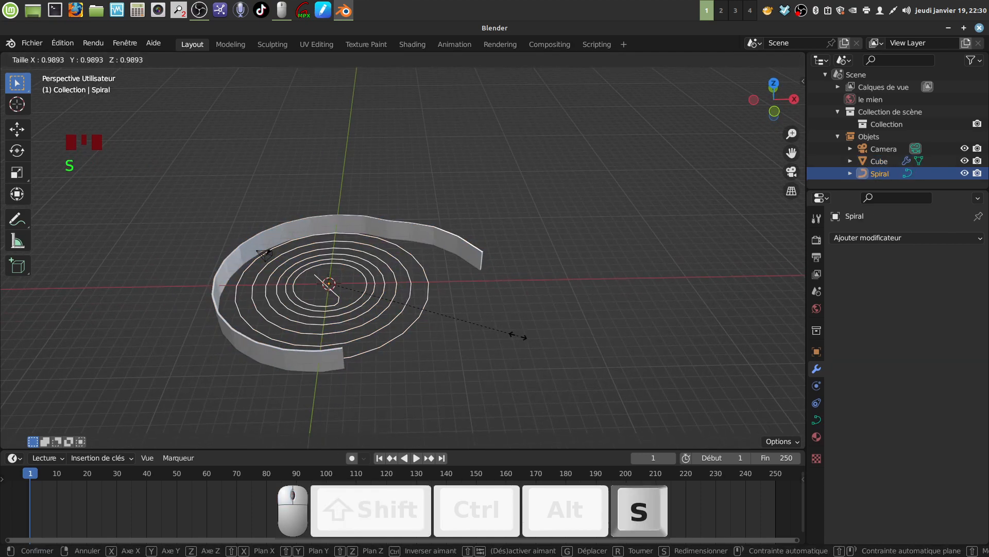
left_click(484, 334)
middle_click_drag(484, 331, 396, 291)
scroll(453, 320, "up", 2)
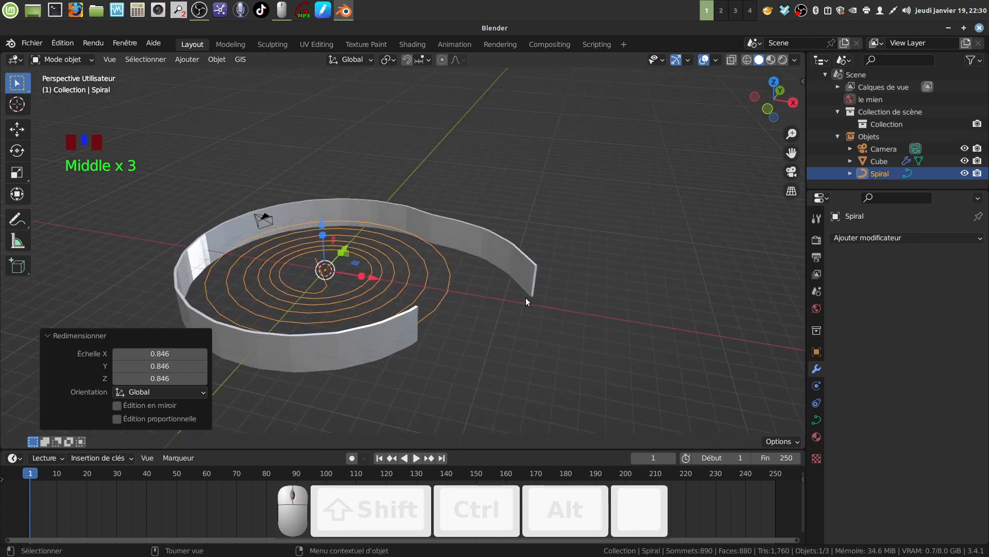
middle_click_drag(526, 298, 561, 303)
Set the count (Nombre) of the strip's Array modifier to 201 so it fills the spiral
left_click(974, 244)
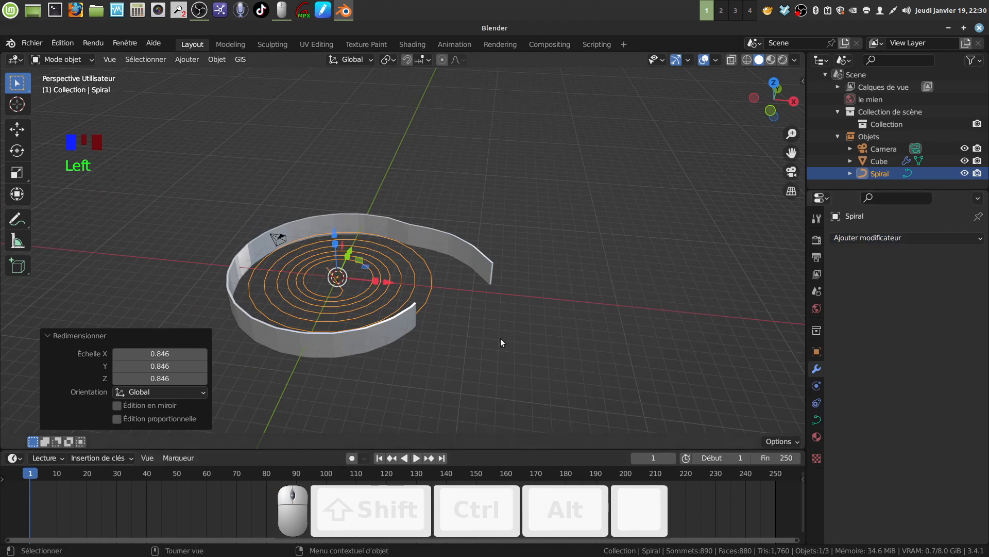
left_click(410, 330)
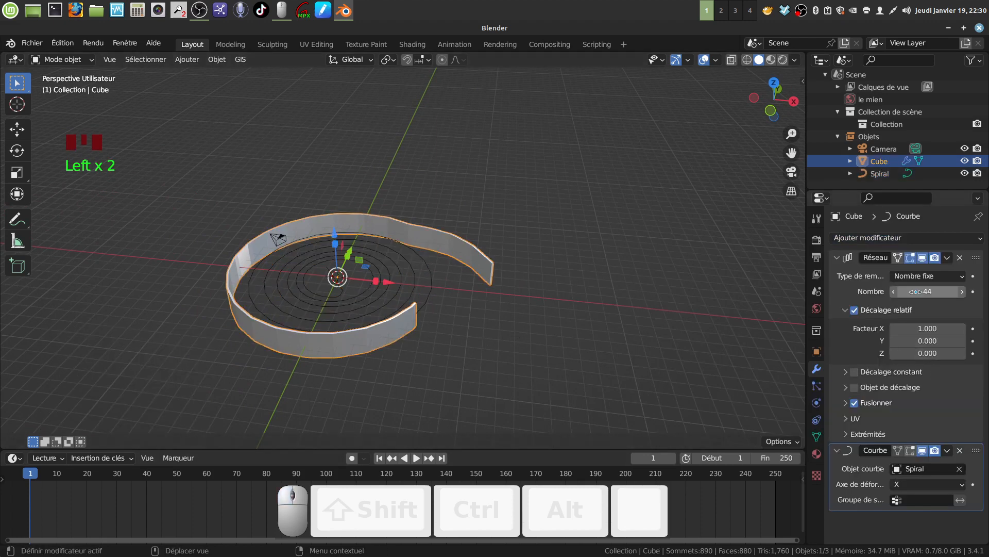
left_click(962, 291)
left_click_drag(928, 291, 977, 291)
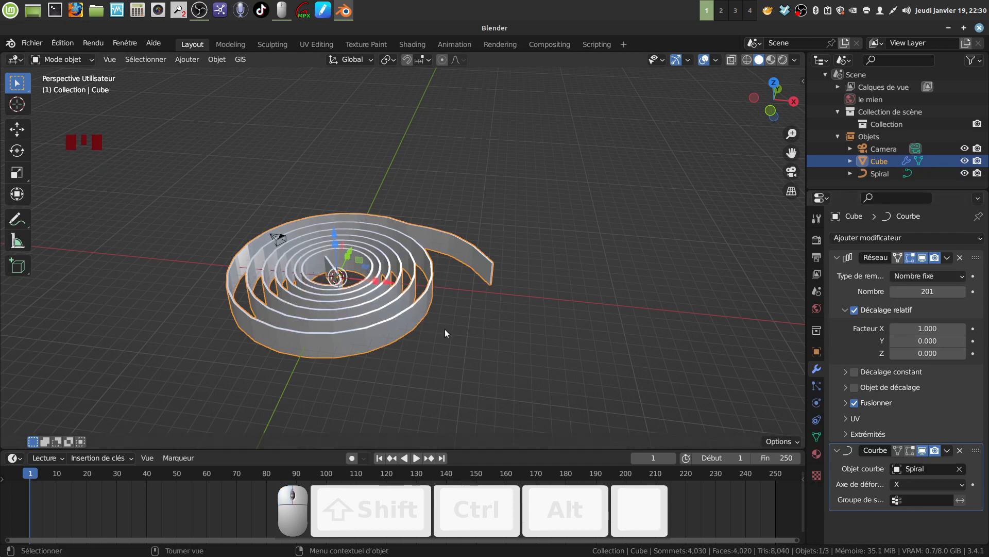
middle_click_drag(445, 333, 372, 246)
scroll(425, 344, "up", 2)
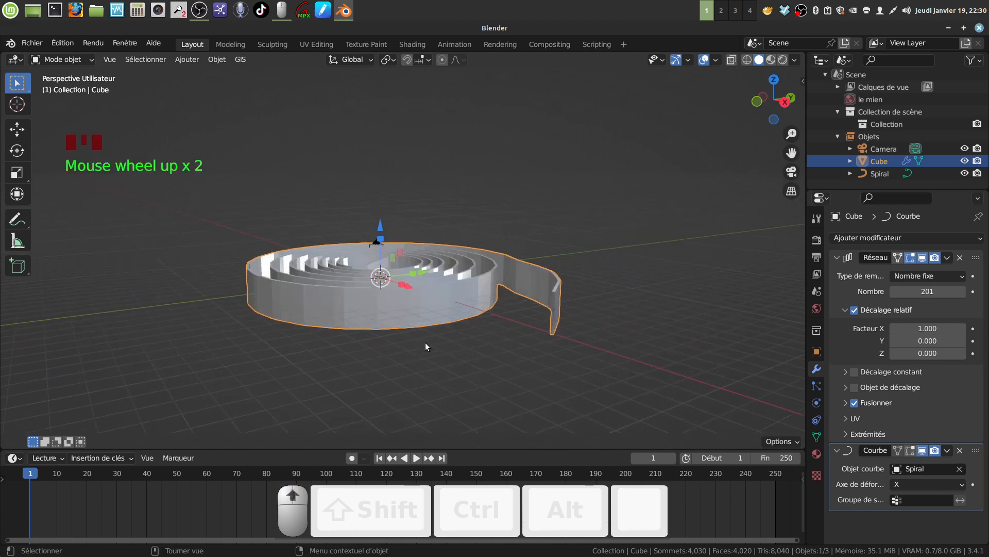
middle_click_drag(425, 343, 427, 280)
Scale the strip's entire base mesh by about 1.226 along Z in edit mode, and turn off proportional editing
key("Tab")
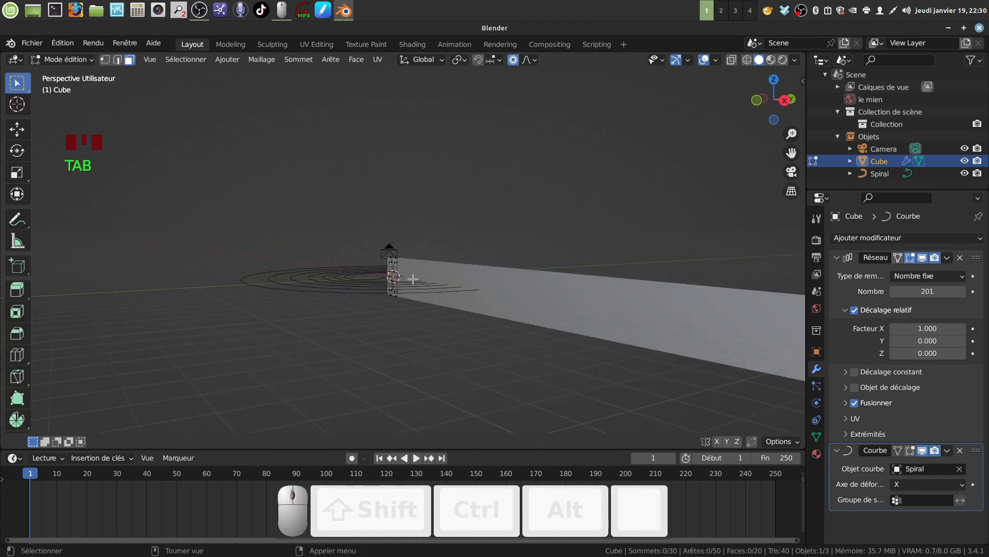
key("a")
left_click_drag(386, 233, 393, 221)
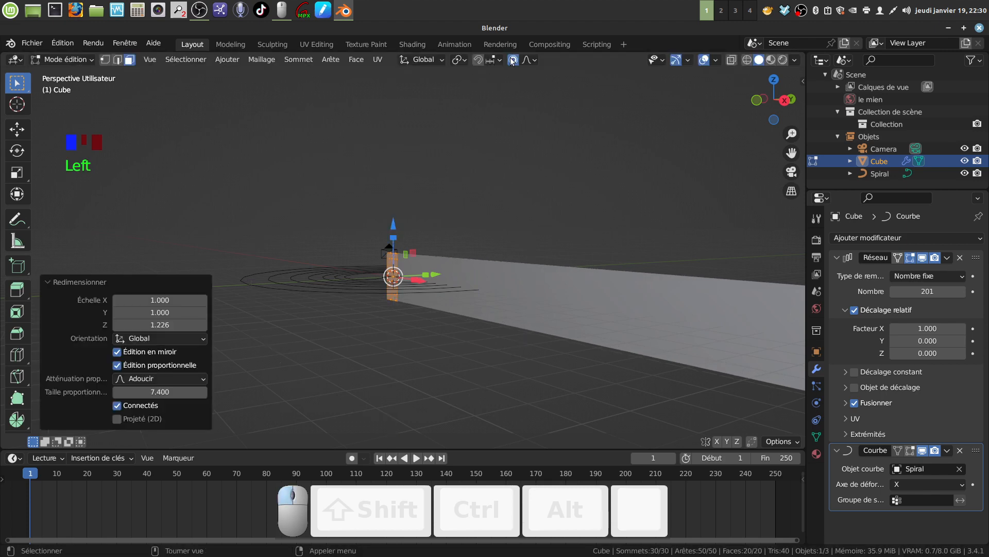
key("Tab")
middle_click_drag(467, 179, 477, 286)
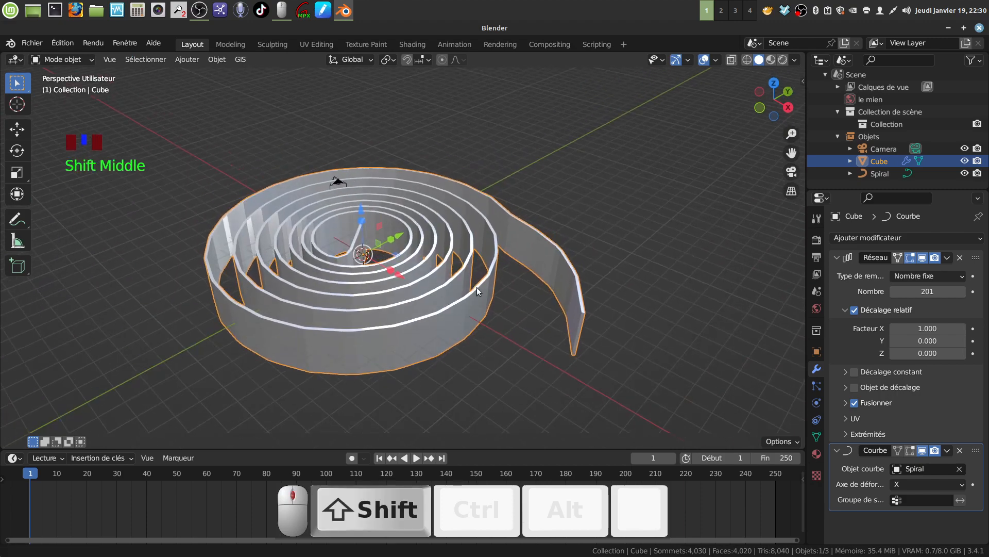
middle_click_drag(344, 255, 372, 291)
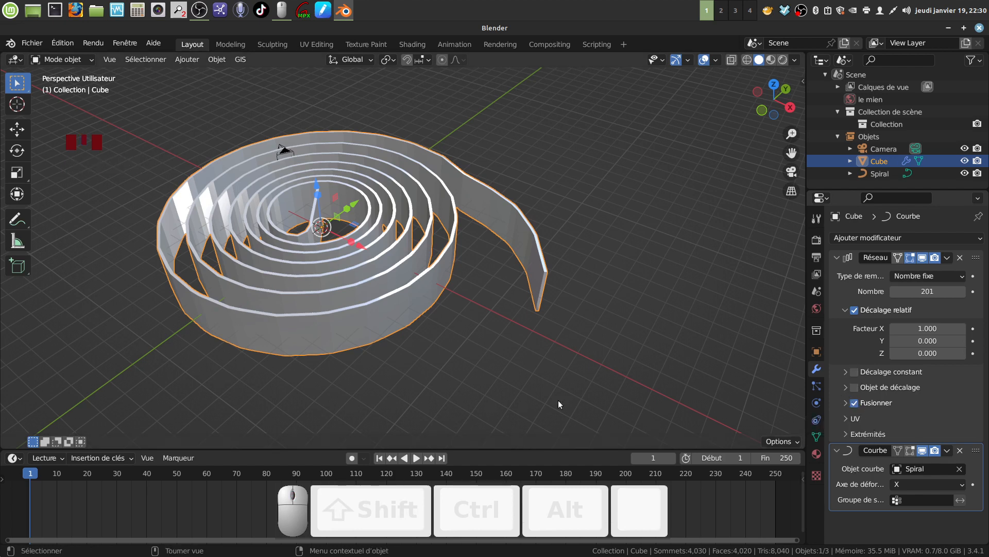
middle_click_drag(468, 303, 488, 321, "shift")
Open the Spiral curve in edit mode and select only the last point at its outer end
key("Tab")
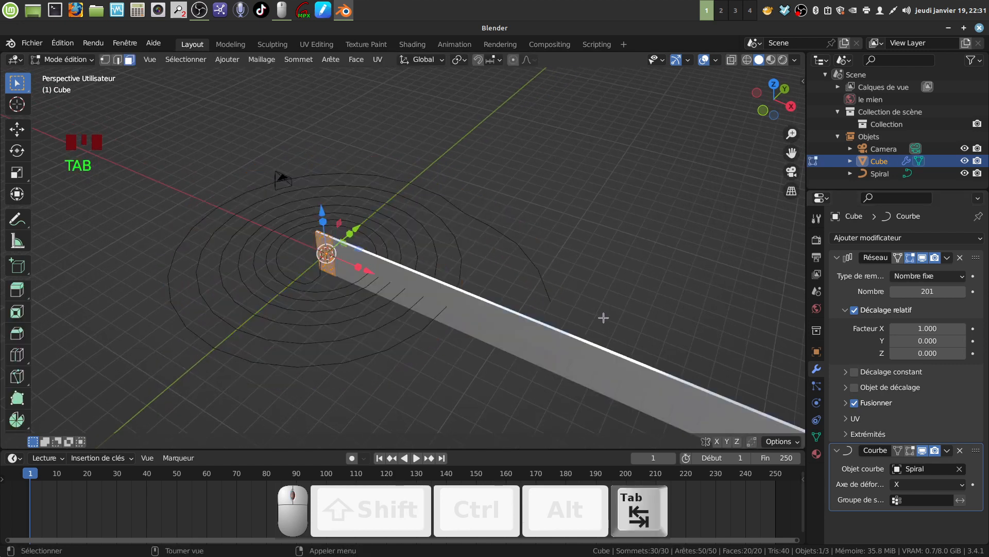
key("Tab")
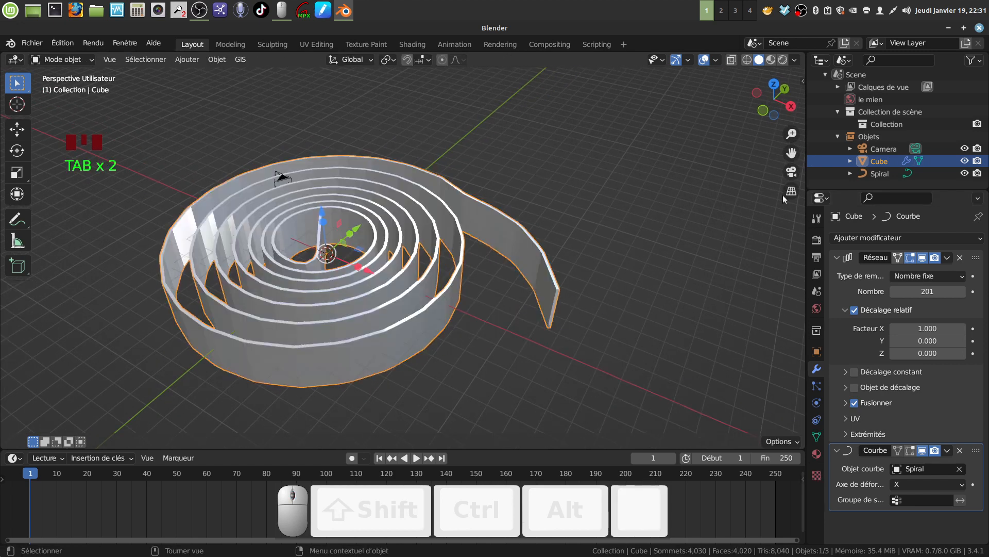
left_click(886, 172)
middle_click_drag(570, 242, 516, 296)
middle_click(515, 296)
key("Tab")
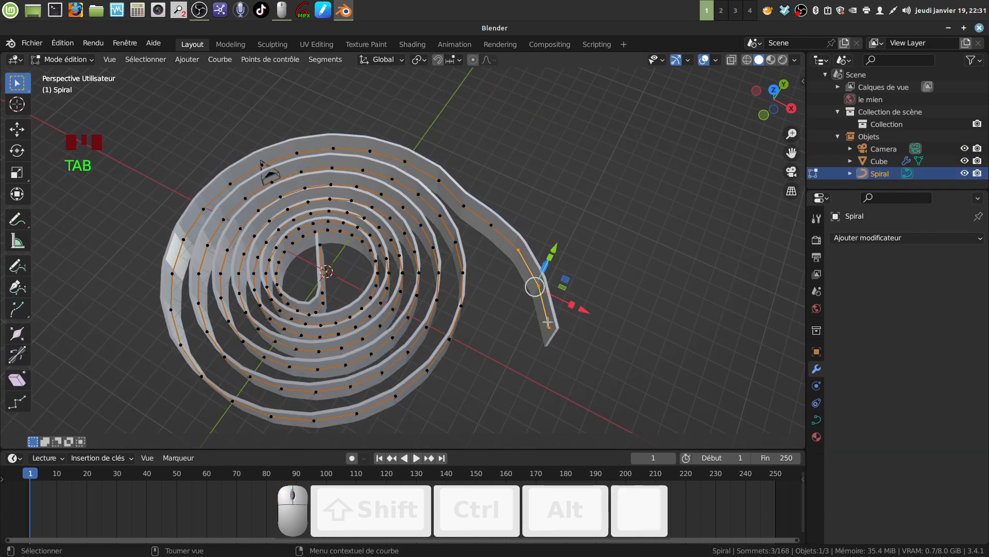
left_click(552, 327)
middle_click_drag(551, 326, 515, 286, "shift")
scroll(546, 323, "up", 2)
scroll(546, 322, "down", 3)
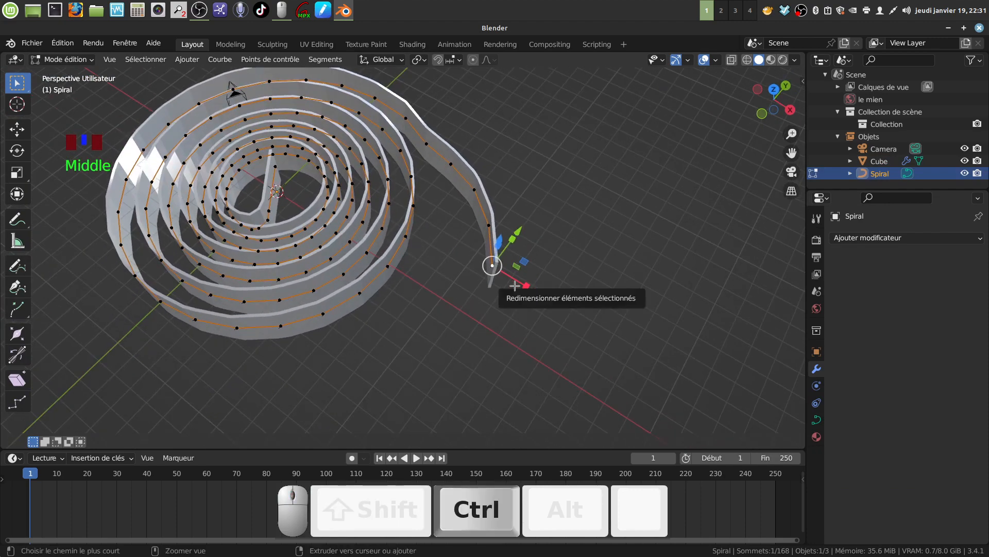
Try tilting the spiral's outer end point without proportional editing, and undo the tilt
key("ctrl+t")
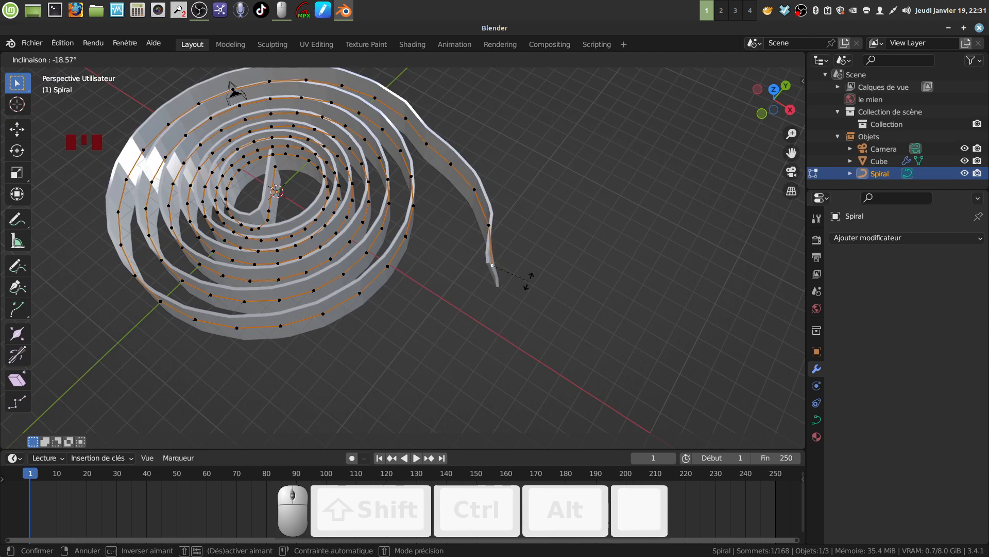
left_click(529, 281)
middle_click_drag(538, 241, 544, 305, "shift")
key("ctrl+z")
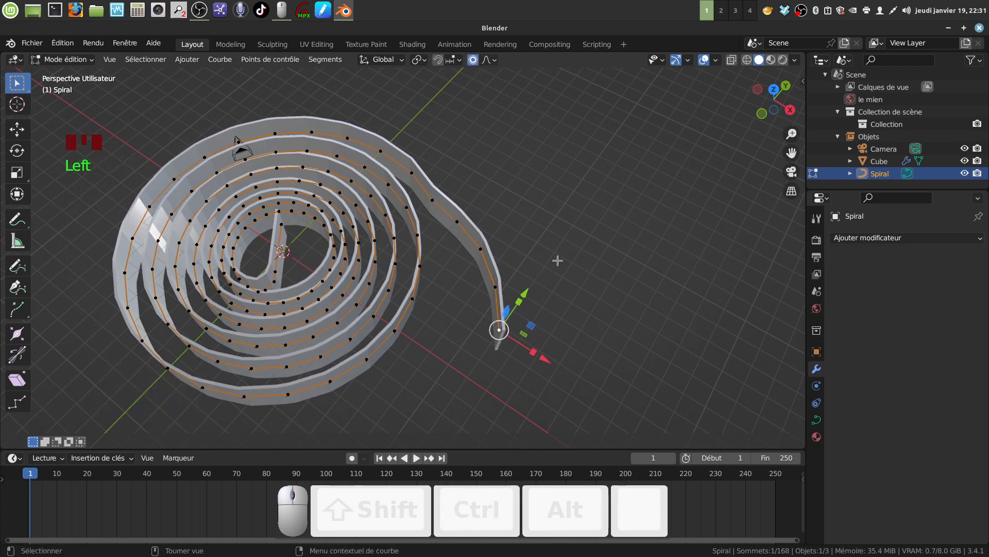
Tilt the spiral's outer end point about 103° using connected proportional editing with a size of about 21.1
key("ctrl+t")
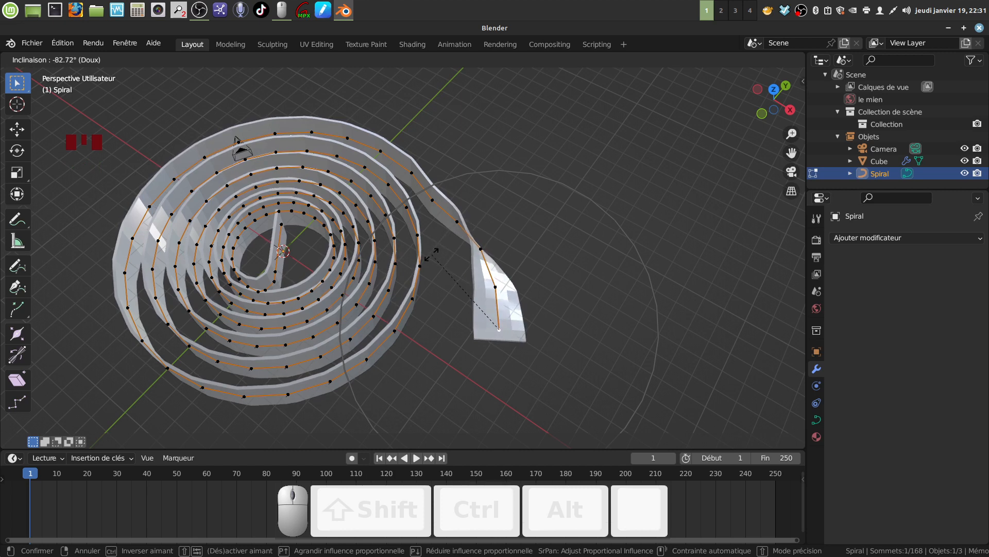
scroll(530, 376, "down", 3)
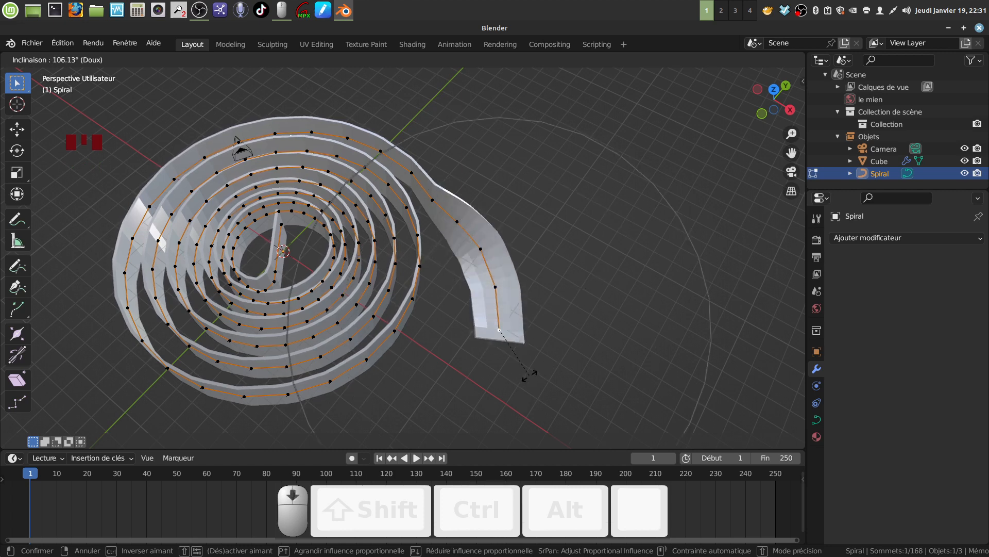
scroll(530, 376, "down", 5)
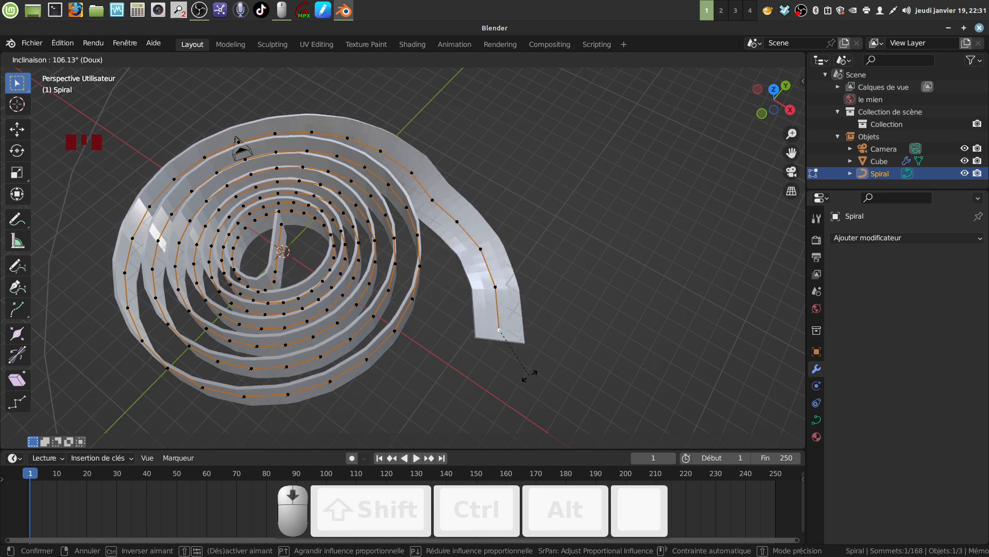
left_click(530, 375)
Tilt the spiral's outer end point by a further -11.8° or so with connected proportional editing
middle_click_drag(530, 375, 498, 231)
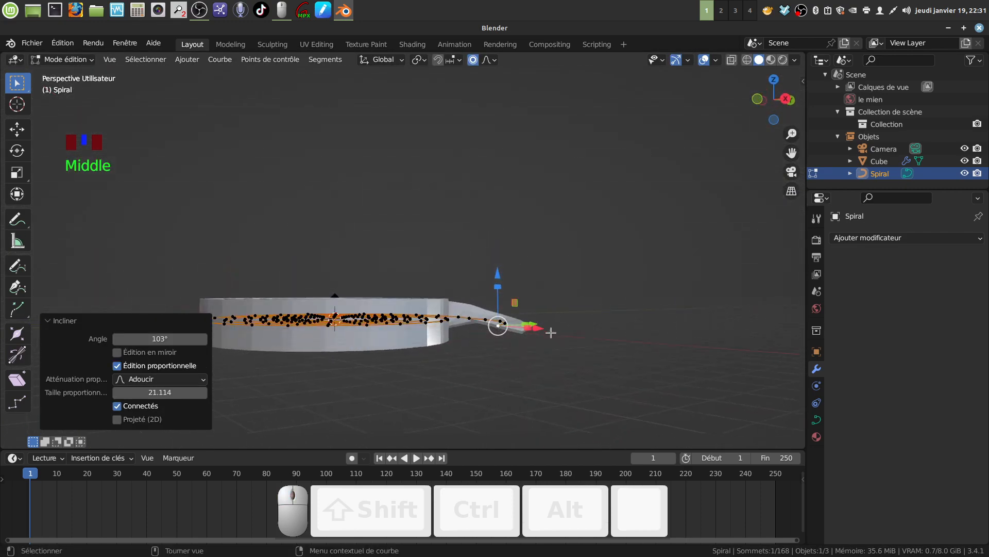
key("r")
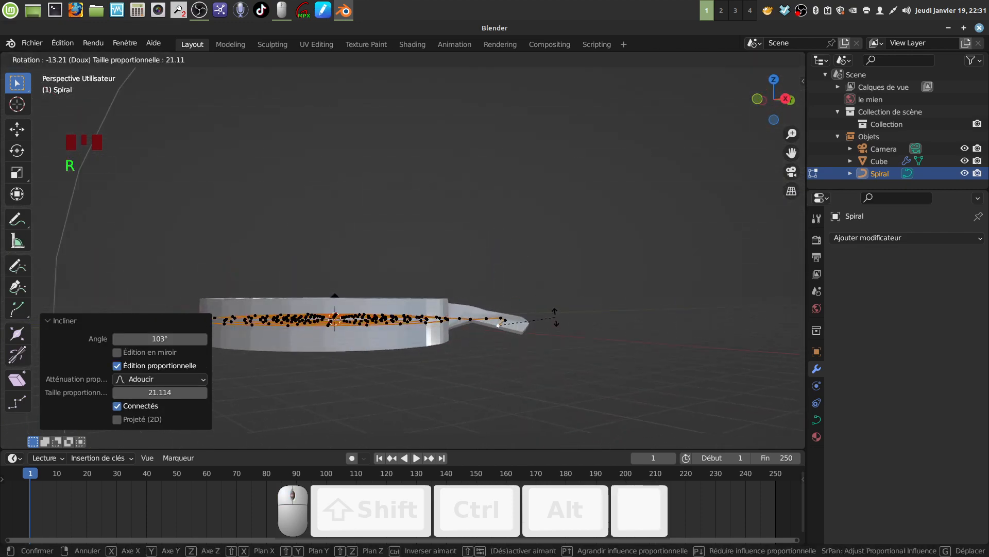
right_click(555, 312)
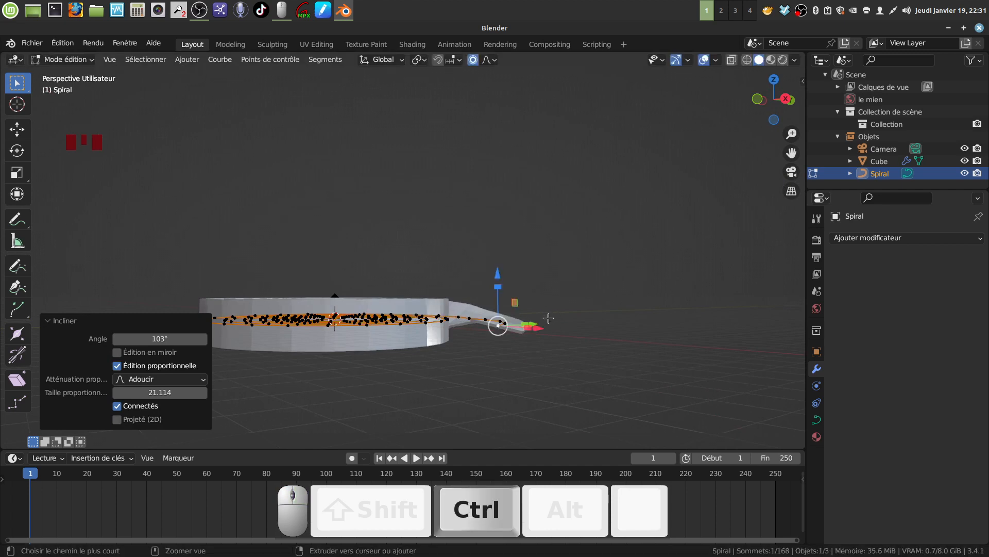
key("ctrl+t")
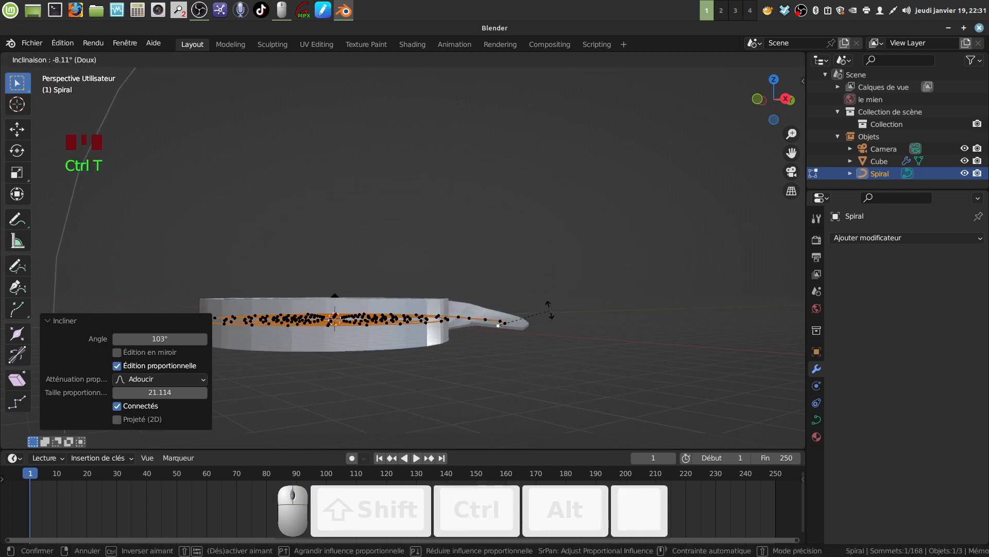
left_click(550, 306)
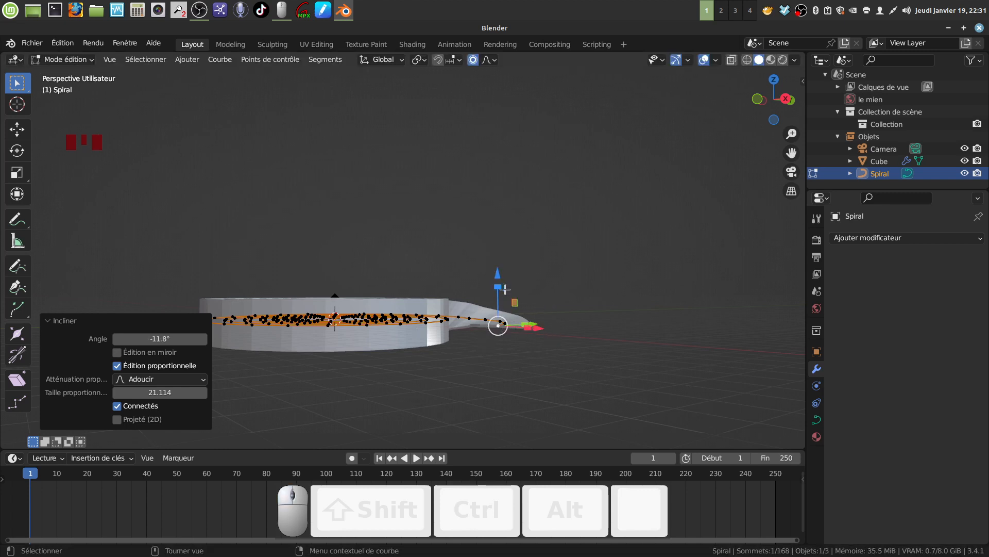
Lower the spiral's outer end about 0.997 m along Z with a proportional size of about 8.14, and return to object mode
middle_click_drag(524, 328, 472, 272)
left_click(451, 228)
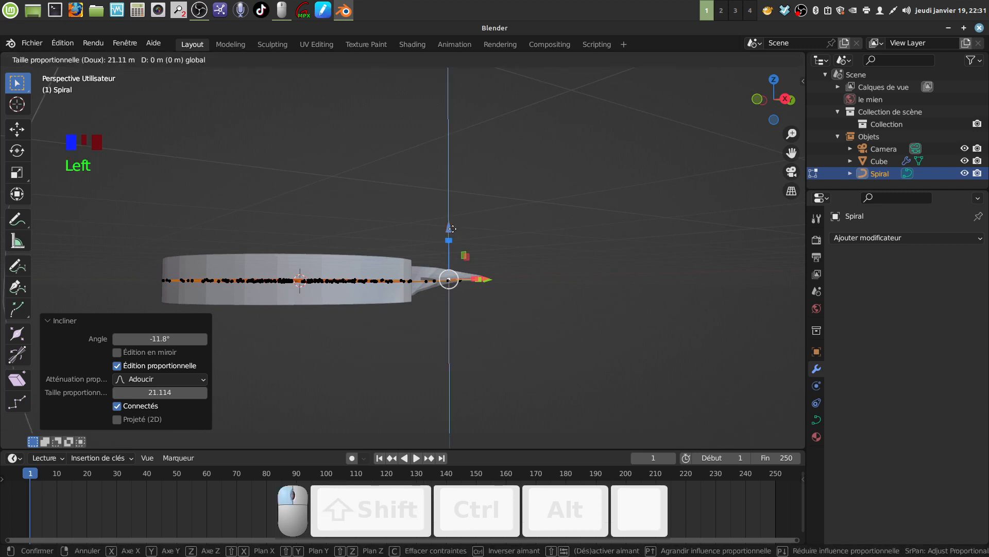
scroll(452, 228, "up", 10)
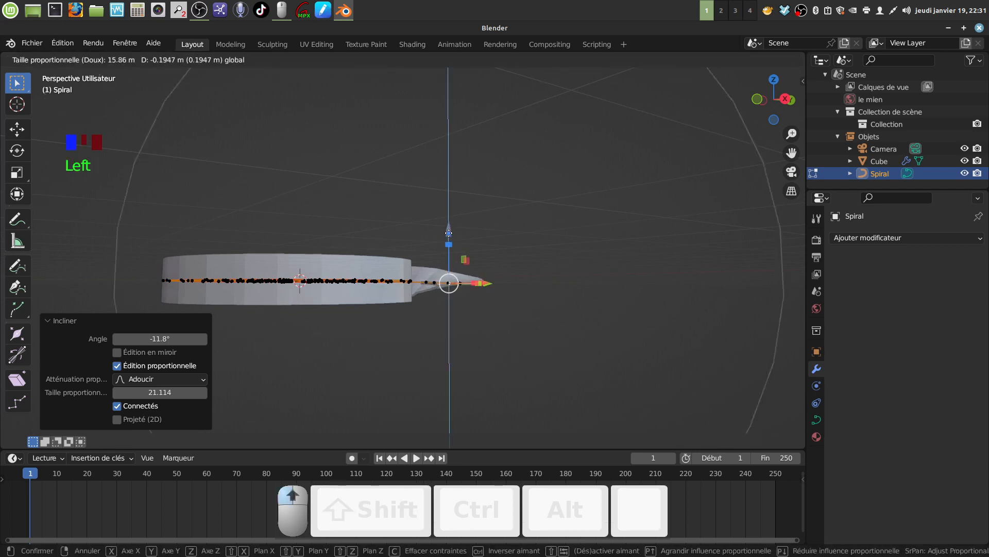
left_click_drag(449, 238, 450, 254)
middle_click_drag(470, 270, 511, 326)
middle_click_drag(379, 399, 437, 337, "shift")
middle_click_drag(437, 338, 539, 303)
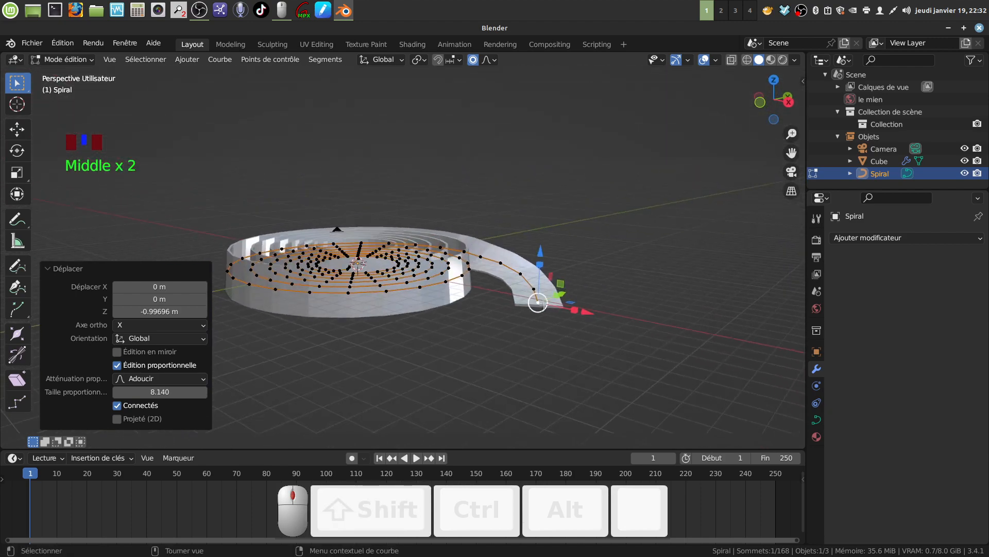
middle_click_drag(442, 302, 468, 329)
key("Tab")
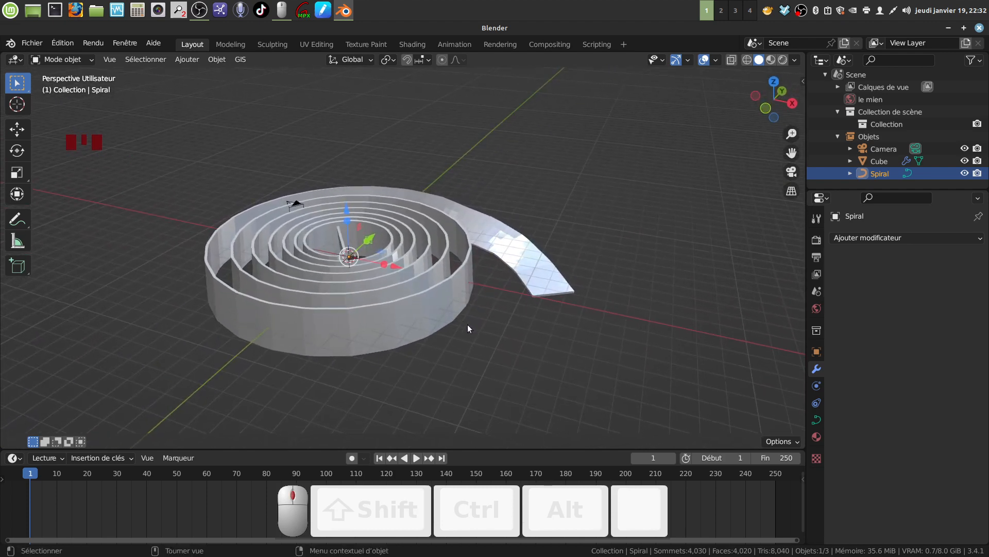
Apply the tape strip's Array modifier and turn off the viewport display of its Curve modifier
left_click(417, 324)
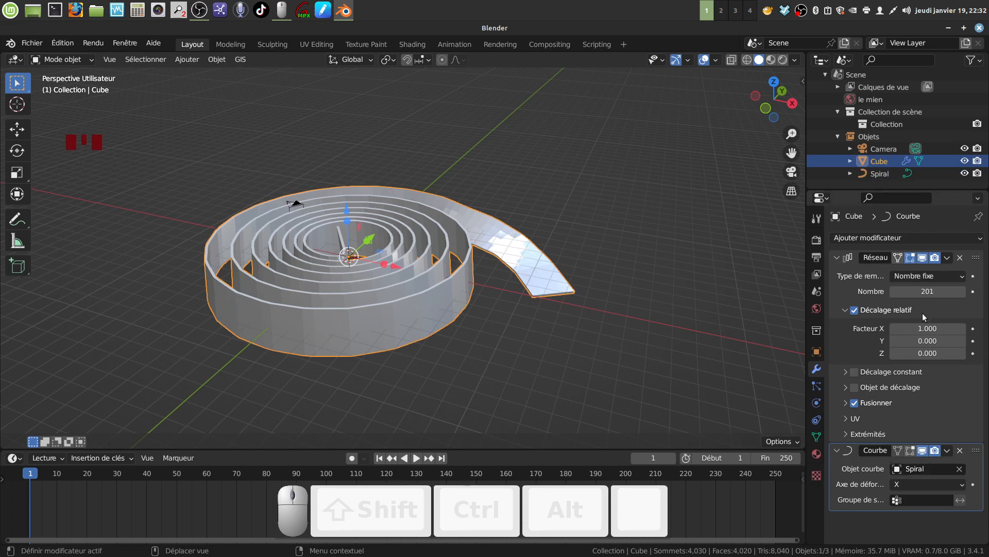
left_click(947, 257)
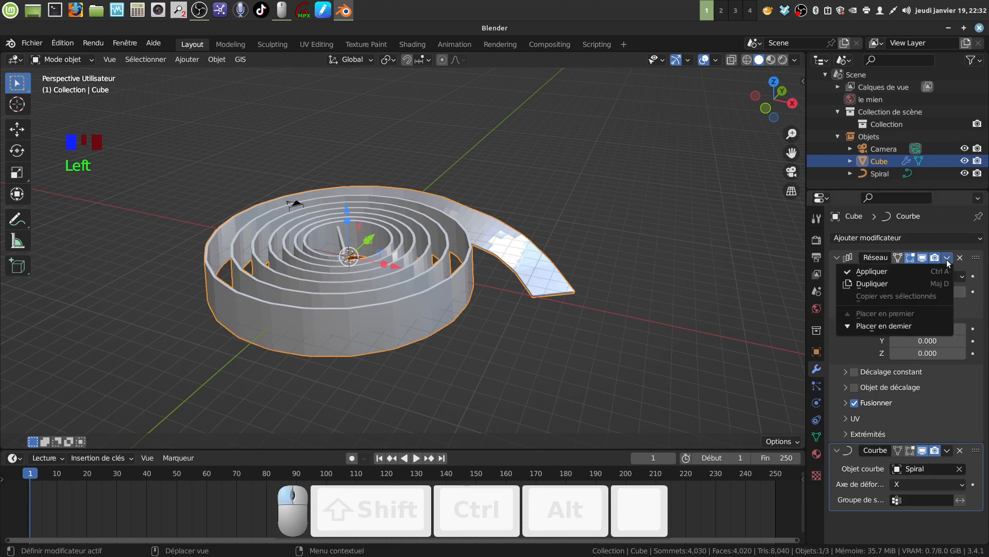
left_click(920, 272)
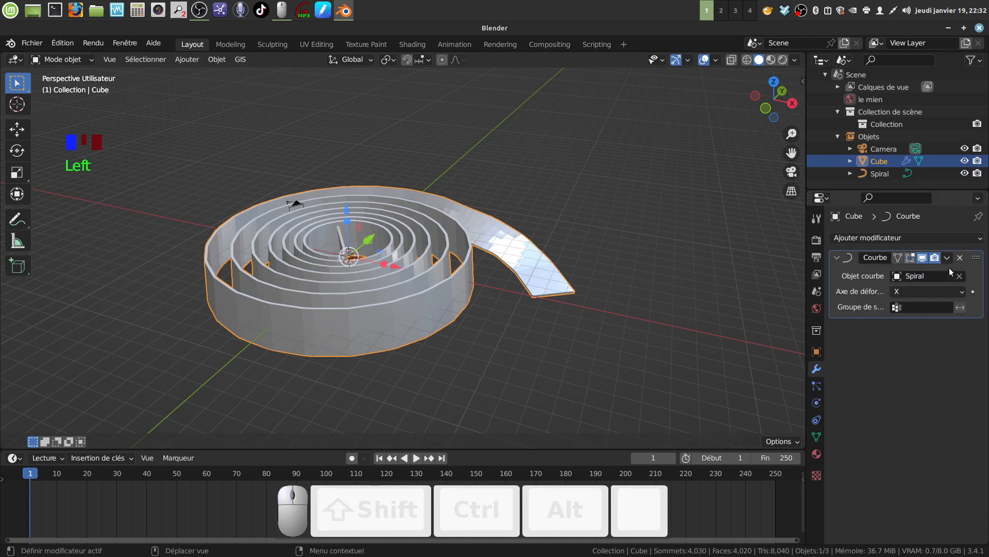
left_click(923, 261)
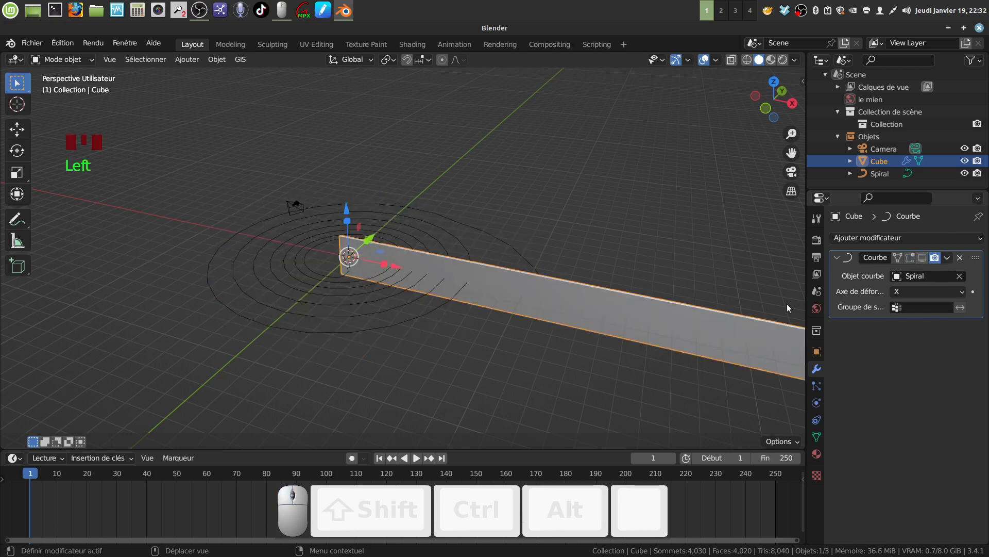
Mark the lengthwise edge loops along the straight strip's upper and lower edges as UV seams, and leave edit mode
scroll(478, 339, "down", 3)
middle_click_drag(477, 339, 597, 299)
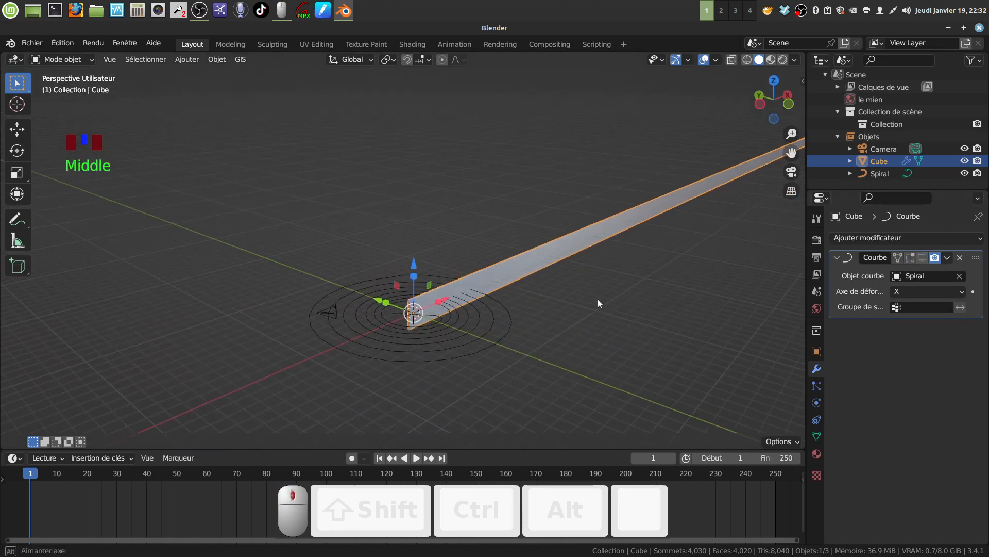
middle_click_drag(488, 334, 395, 282, "shift")
scroll(414, 323, "up", 5)
key("Tab")
scroll(402, 345, "up", 2)
middle_click_drag(303, 114, 294, 134, "shift")
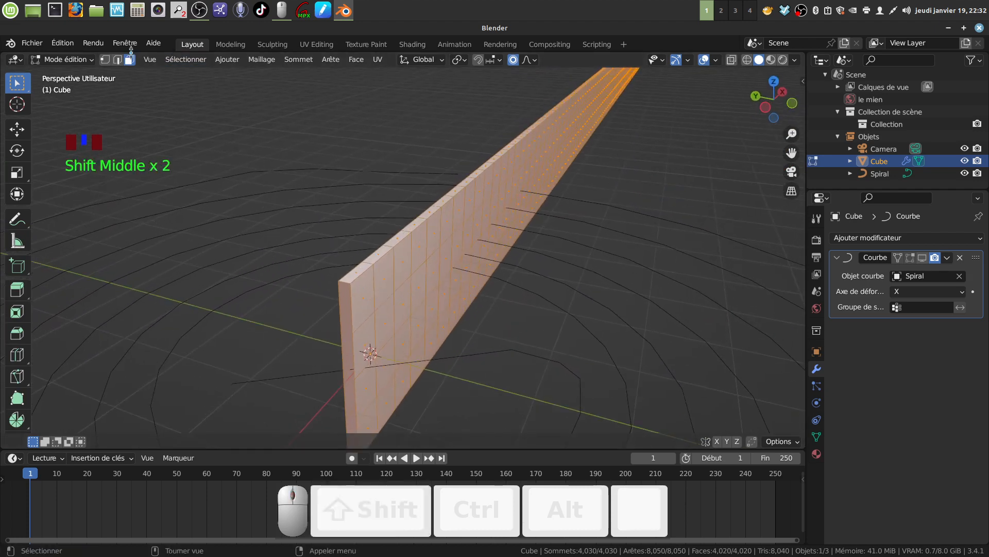
left_click(117, 60)
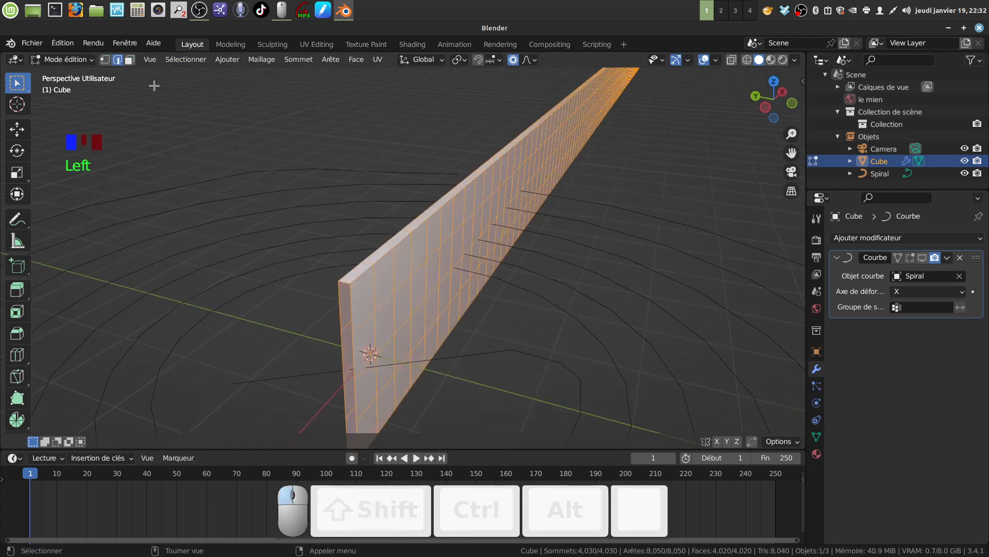
left_click(343, 276, "alt")
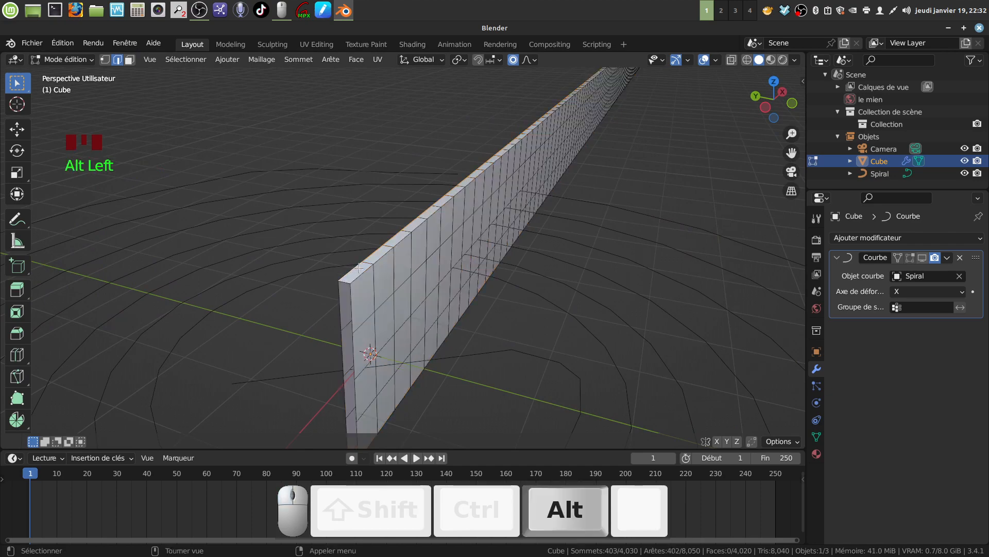
mouse_move(360, 268)
middle_mouse_down()
mouse_move(364, 247)
mouse_move(364, 281)
middle_mouse_up()
middle_click_drag(365, 320, 373, 195, "shift")
middle_click_drag(375, 346, 375, 319)
left_click(369, 319, "alt+shift")
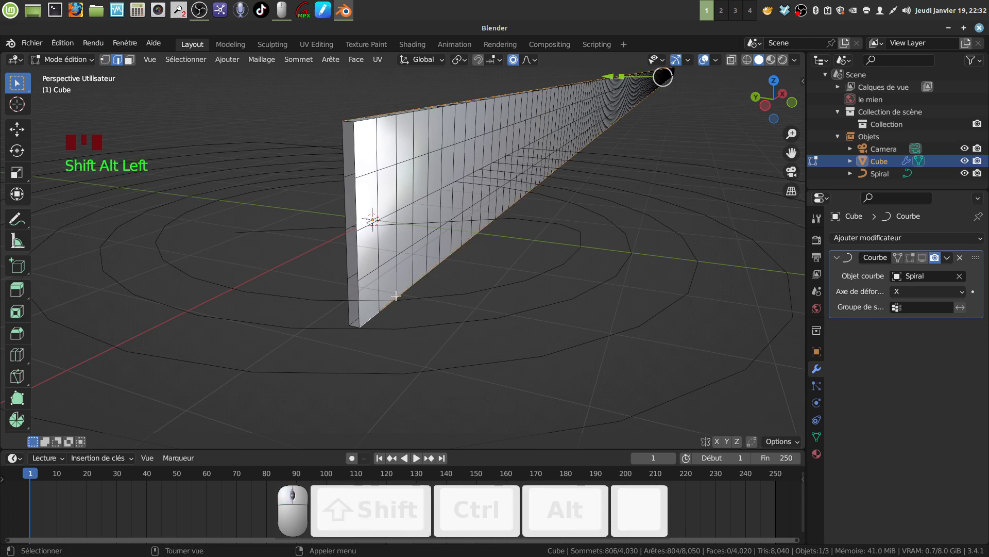
right_click(507, 258)
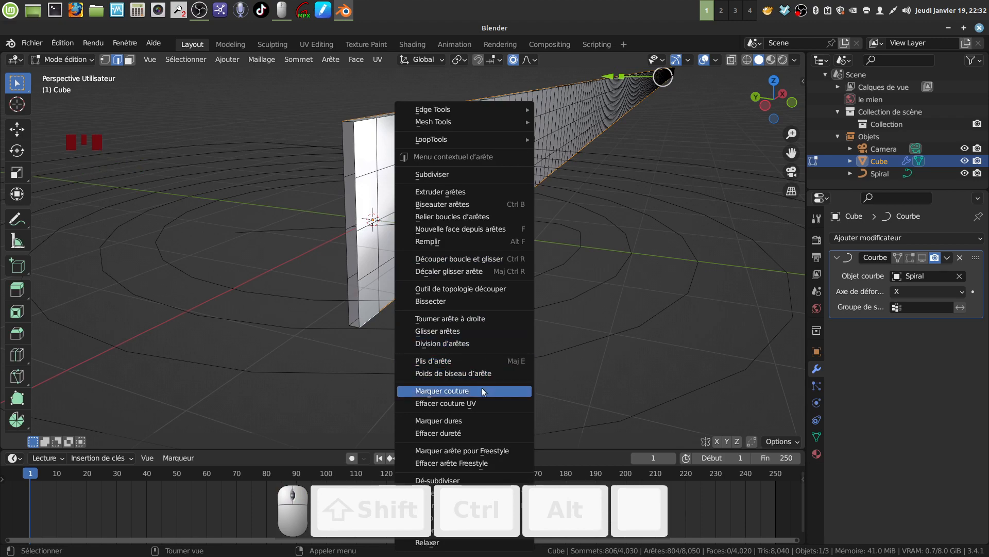
left_click(466, 391)
scroll(469, 336, "down", 3)
middle_click_drag(469, 337, 389, 233)
key("Tab")
Create a new material on the strip and set its base color to a pale beige-yellow
scroll(541, 218, "down", 5)
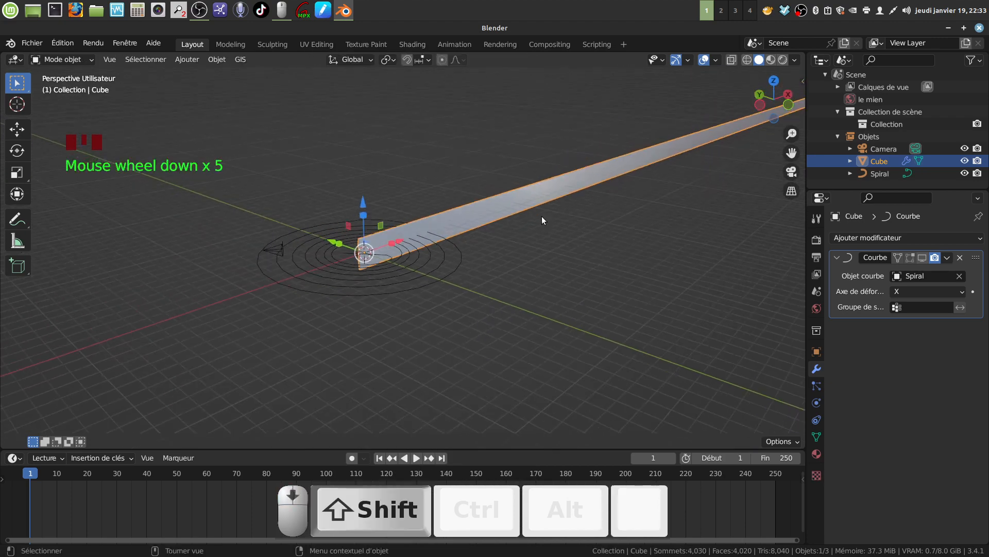
middle_click_drag(541, 219, 350, 250, "shift")
left_click(816, 453)
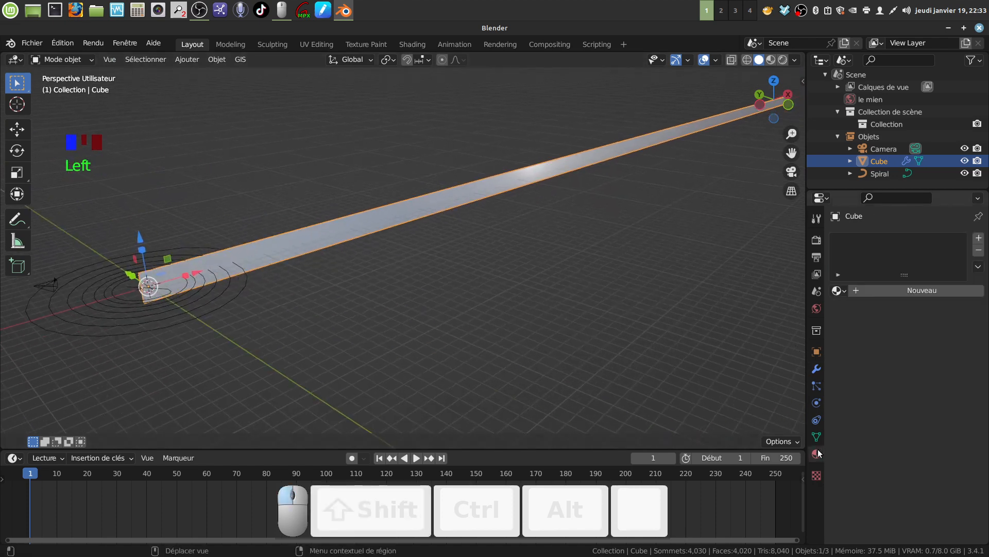
left_click(924, 291)
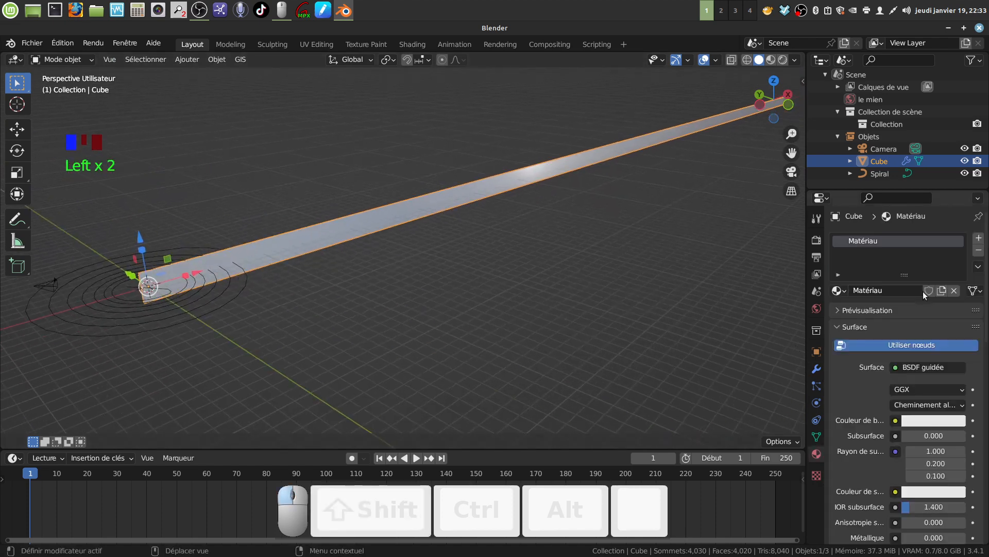
left_click(921, 421)
mouse_move(901, 290)
left_mouse_down()
mouse_move(877, 304)
mouse_move(893, 298)
left_mouse_up()
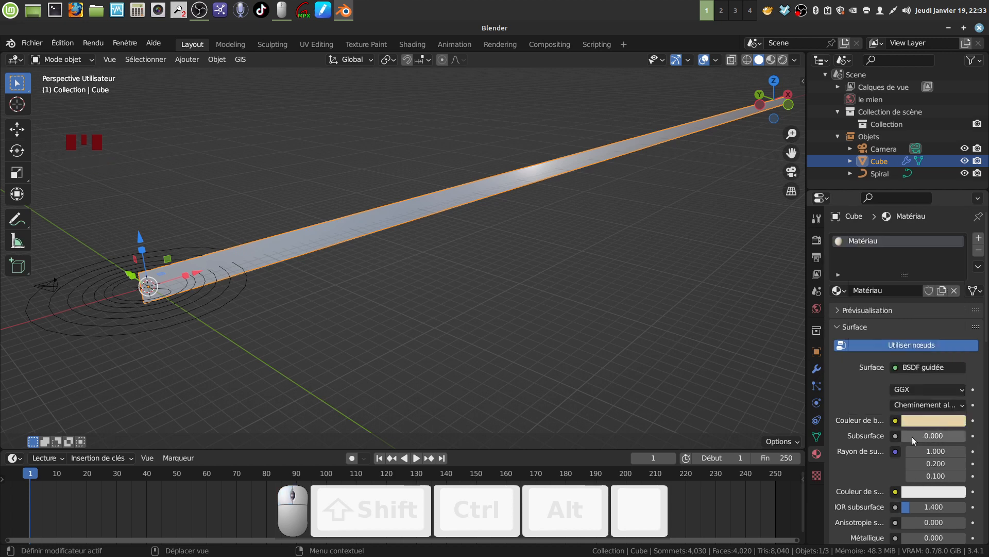
Reduce the strip material's specular value to 0.048
scroll(925, 493, "down", 4)
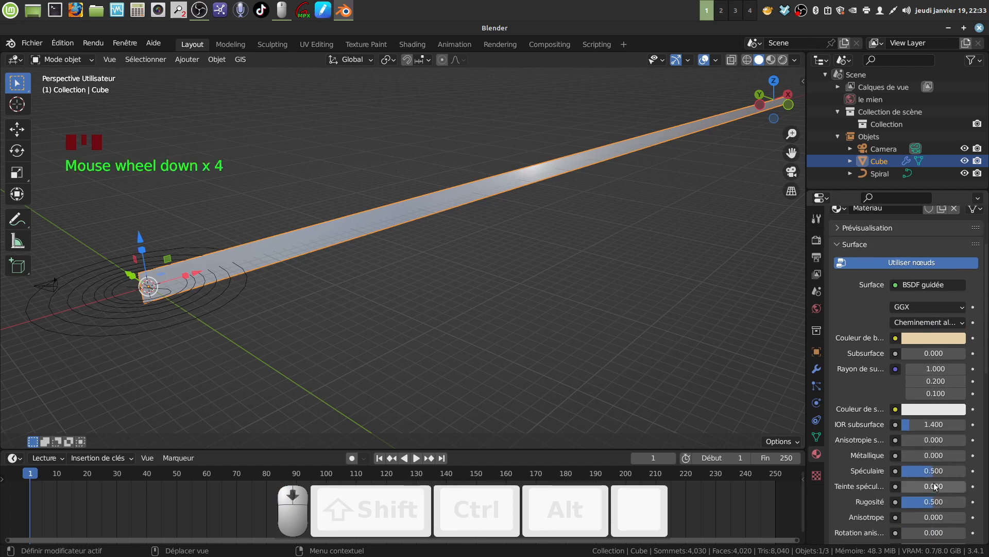
left_click_drag(930, 478, 919, 482)
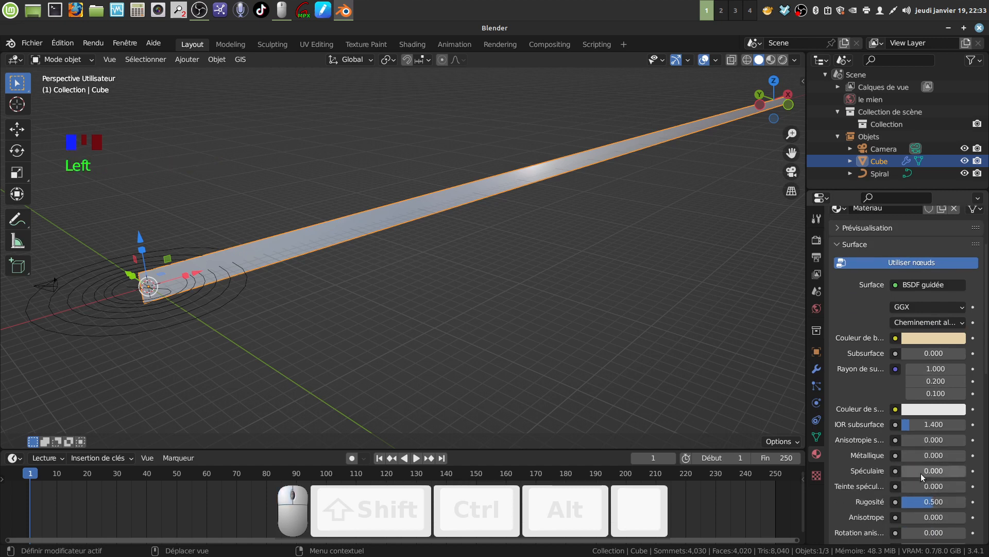
left_click(907, 472)
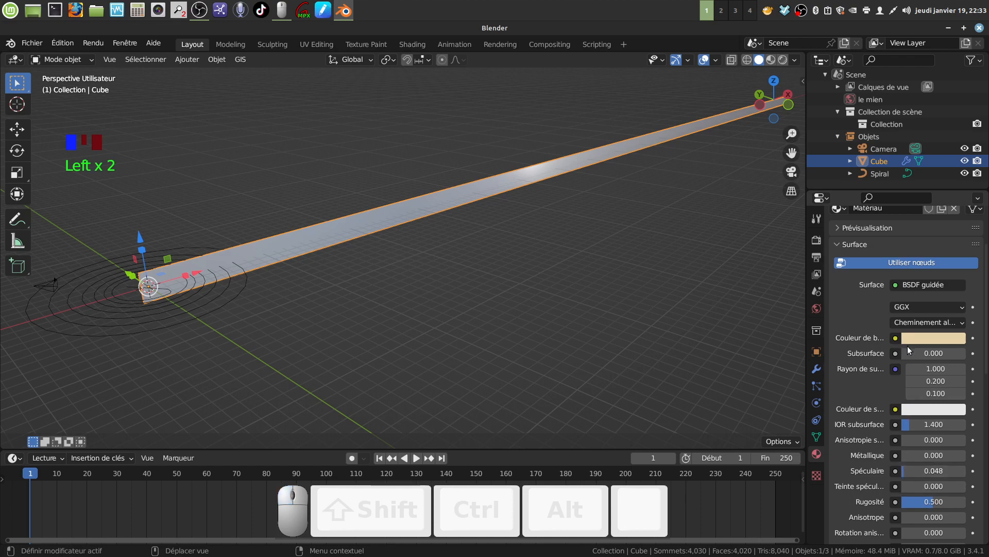
scroll(908, 346, "up", 4)
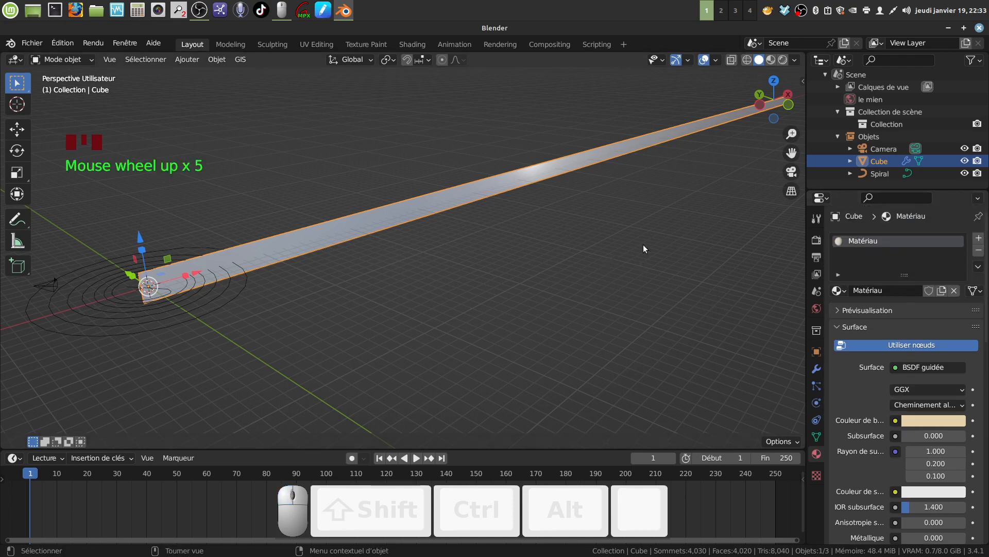
Show the strip in rendered viewport shading
left_click(783, 59)
mouse_move(558, 270)
middle_mouse_down()
mouse_move(541, 265)
mouse_move(546, 227)
mouse_move(552, 249)
mouse_move(553, 240)
middle_mouse_up()
scroll(555, 242, "down", 1)
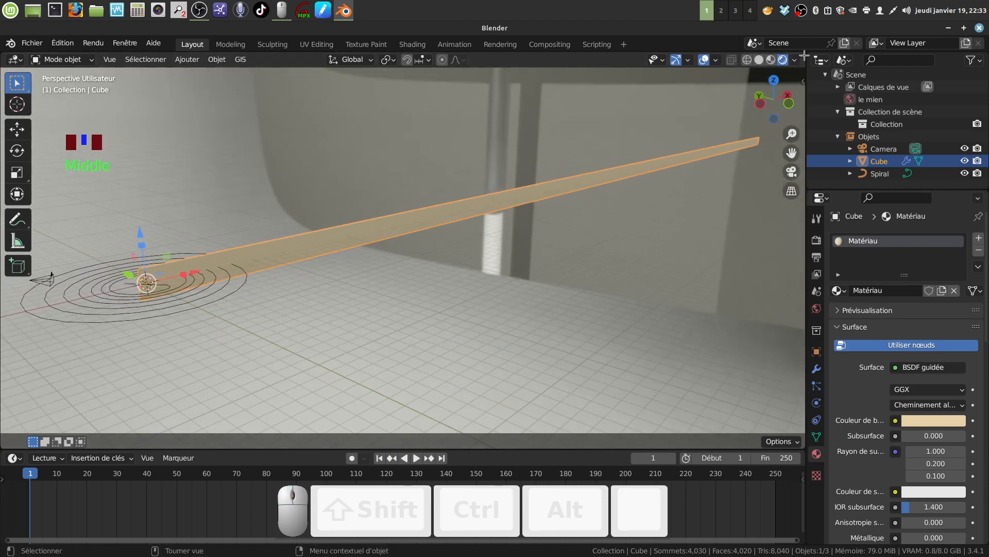
Split the 3D viewport into two areas and turn the new one into a Shader Editor without its sidebar
left_click_drag(804, 55, 362, 344)
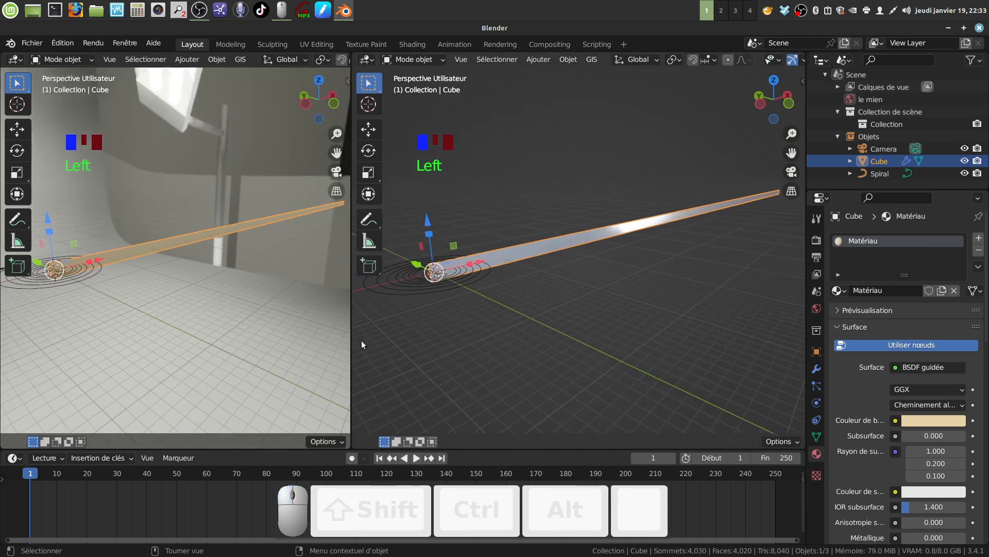
left_click(372, 62)
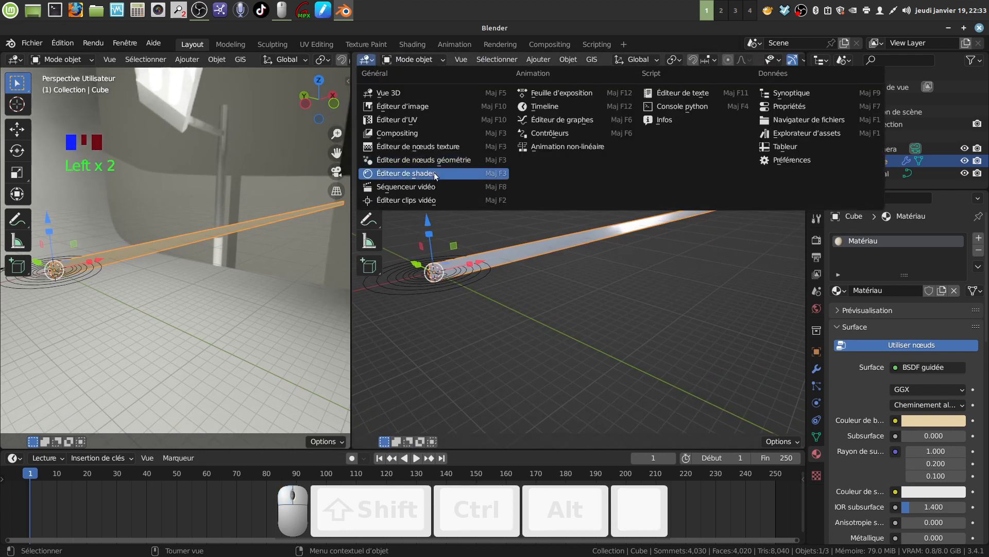
left_click(434, 172)
key("n")
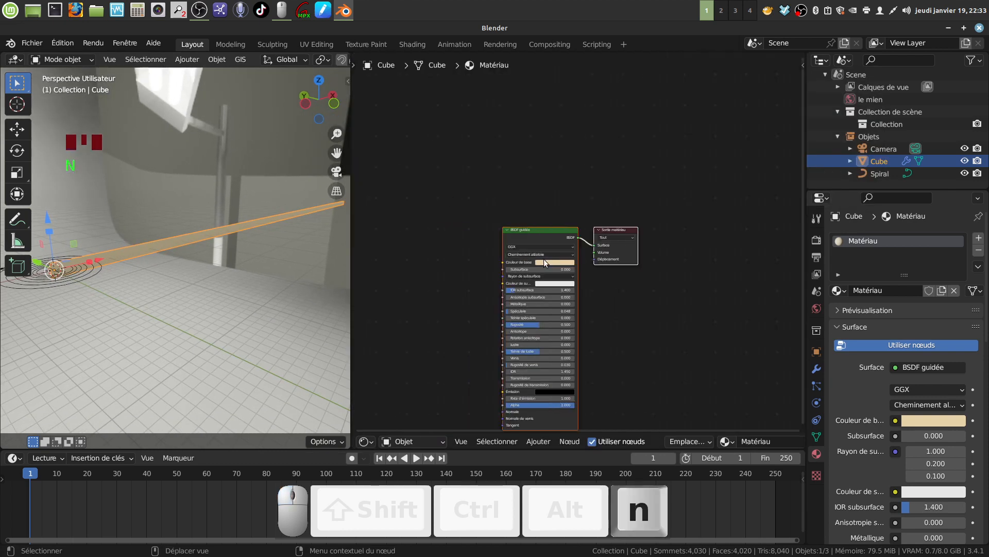
Move the Material Output node well away from the Principled BSDF to free space between them
middle_click_drag(543, 258, 550, 135)
left_click(641, 154)
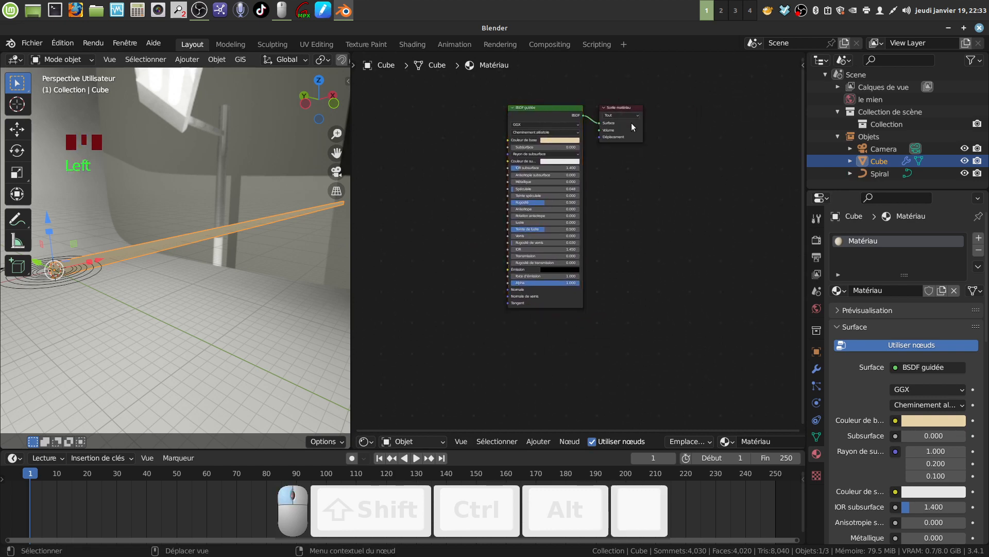
left_click_drag(632, 123, 763, 356)
middle_click_drag(654, 309, 669, 251)
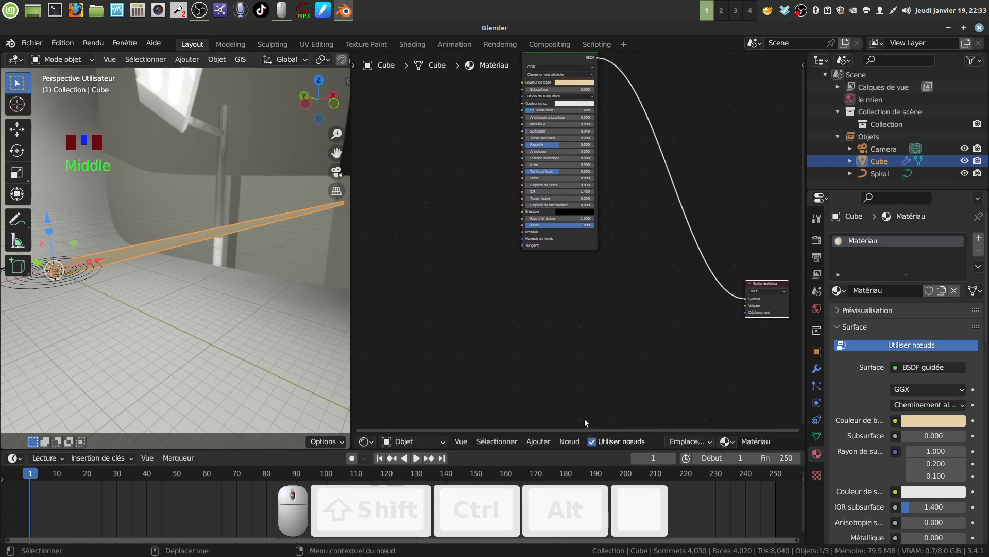
Insert a Mix Shader (Shader de mélange) node on the link between the Principled BSDF and the Material Output
left_click(544, 442)
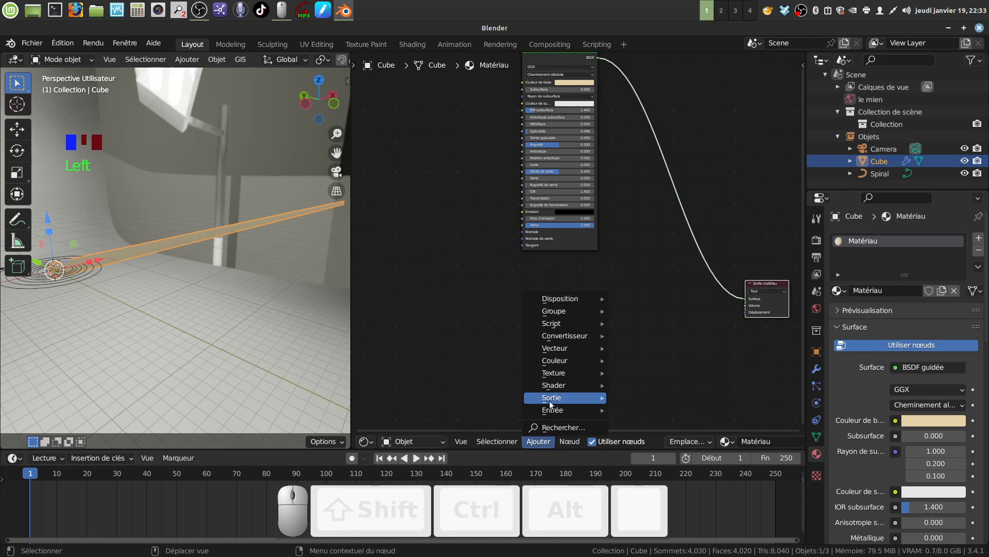
mouse_move(554, 385)
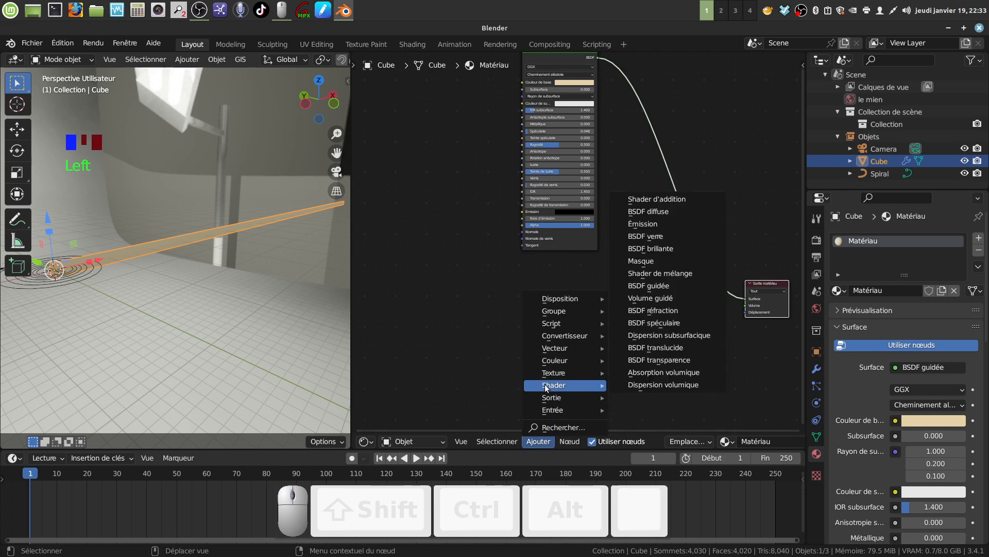
left_click(672, 274)
left_click(684, 282)
Add an Image Texture (Texture image) node below the Principled BSDF
left_click(538, 442)
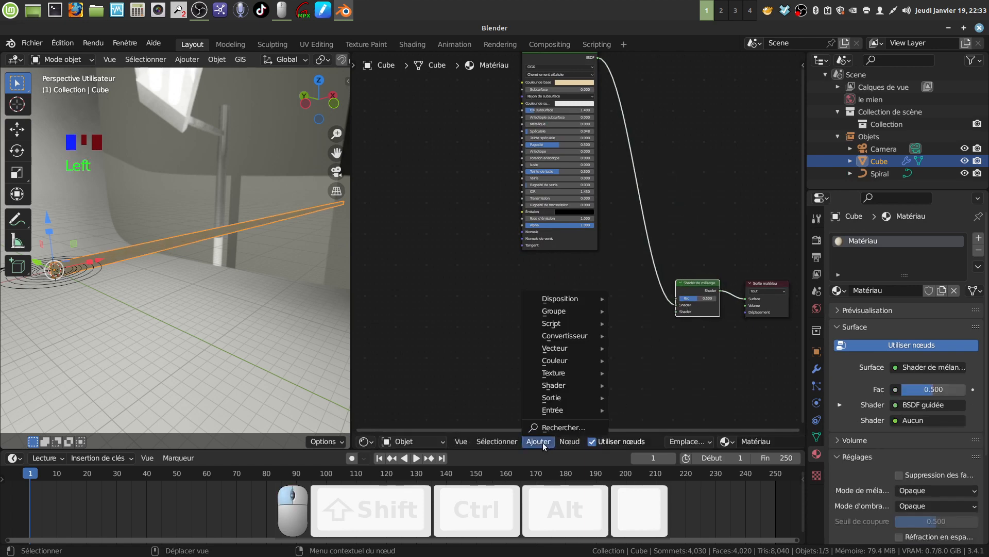
mouse_move(561, 380)
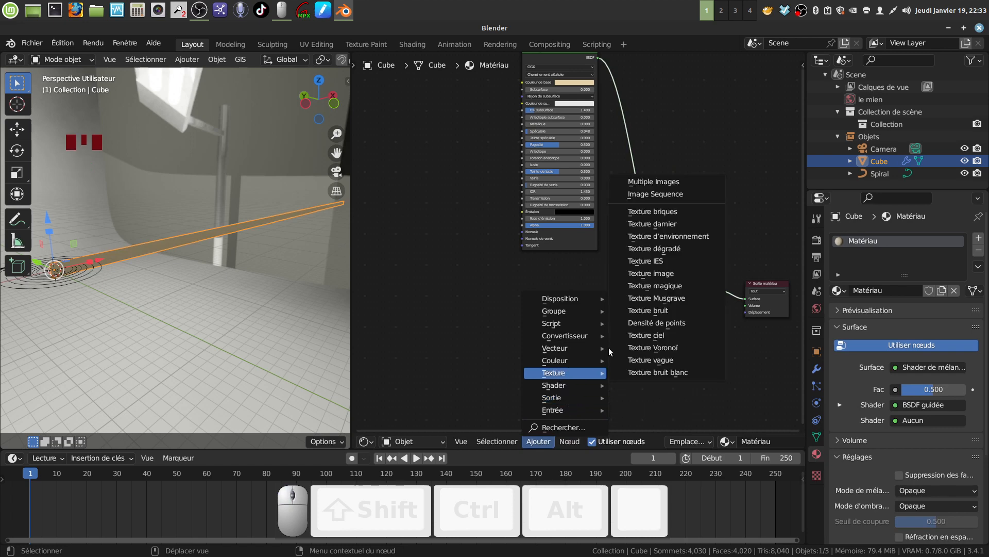
left_click(651, 273)
left_click(541, 361)
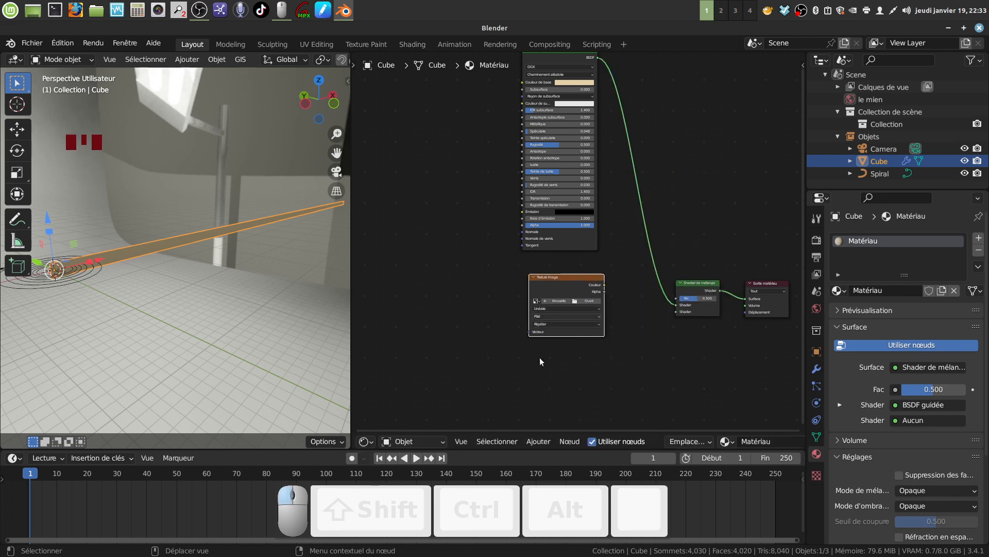
Add a UV Map node using the CarteUV map and connect its UV output to the image texture's Vector input
left_click(539, 441)
mouse_move(554, 410)
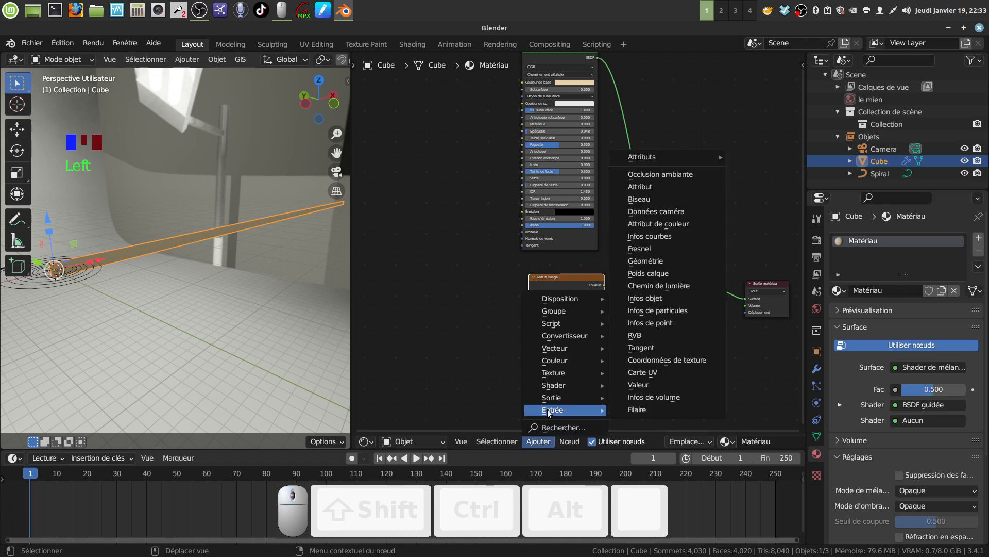
left_click(642, 372)
left_click(434, 302)
left_click(434, 300)
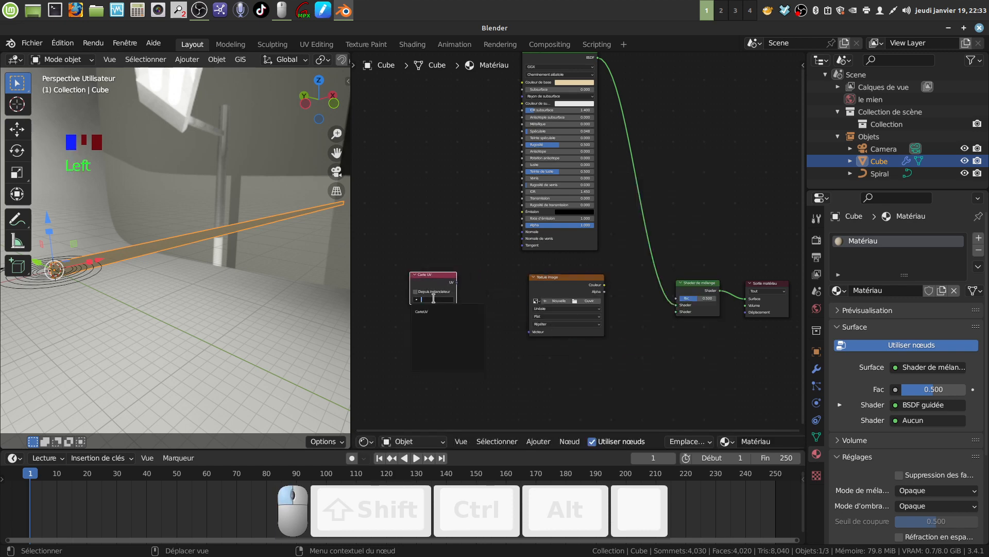
left_click(444, 313)
scroll(539, 331, "up", 1)
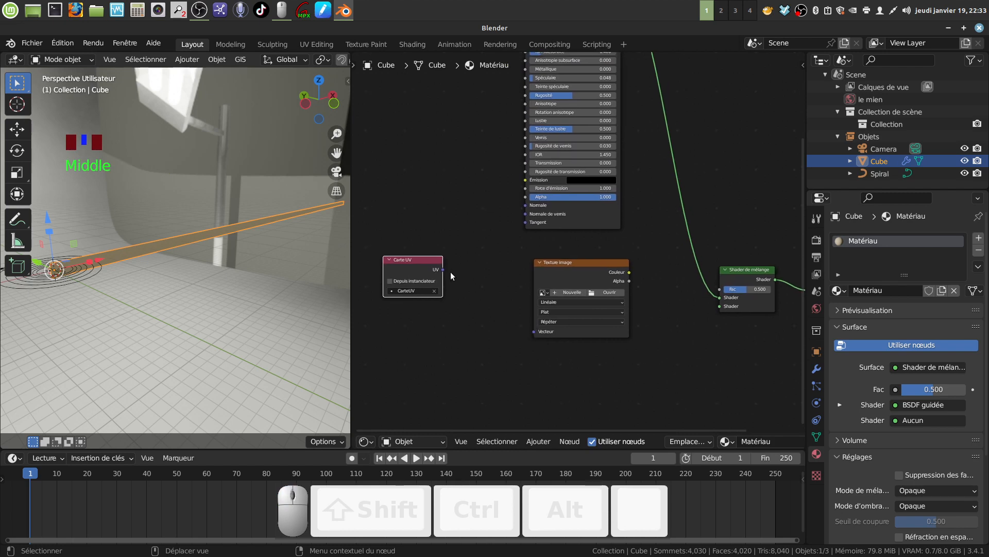
left_click_drag(443, 269, 534, 330)
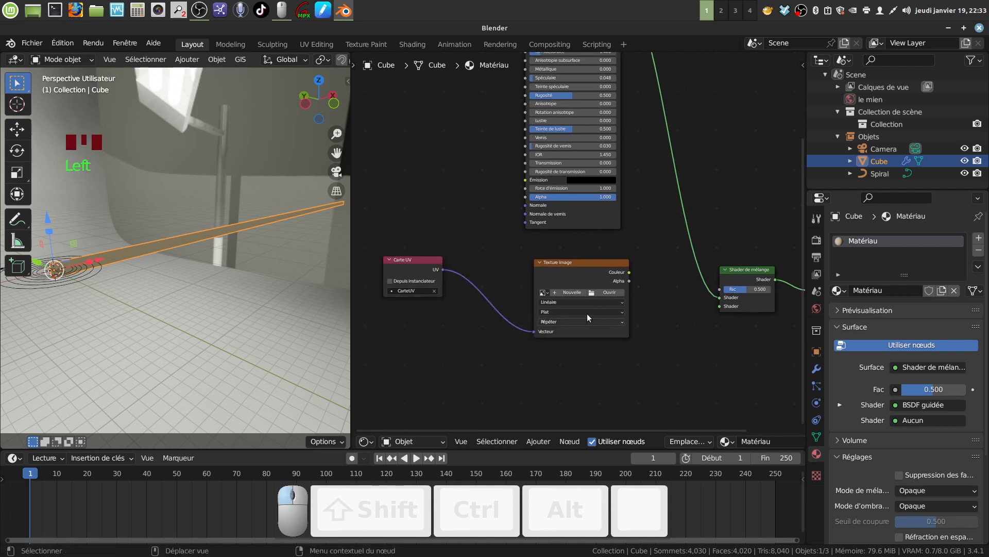
Connect the image texture's Color output to the Mix Shader's second shader input and its Alpha output to Fac
middle_click_drag(587, 313, 502, 352)
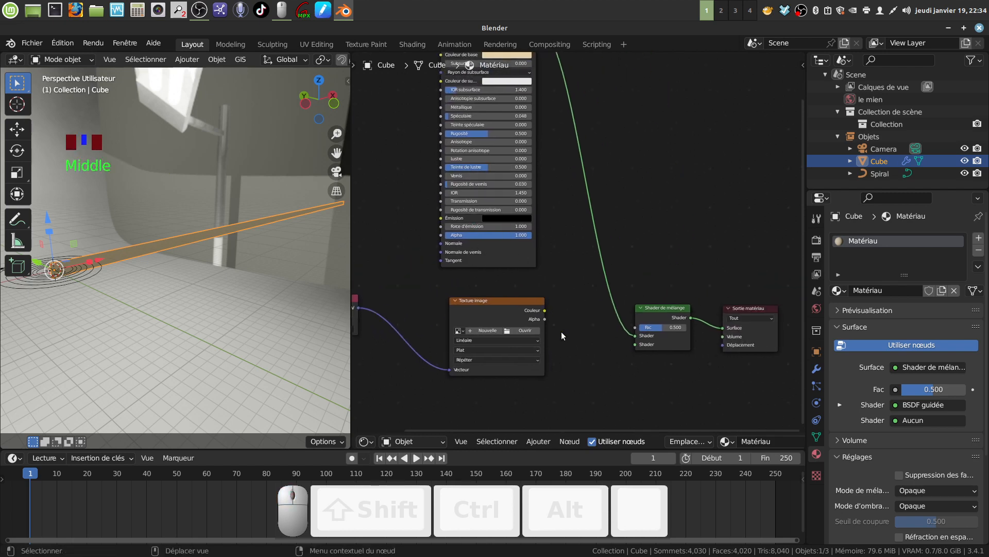
left_click_drag(508, 315, 479, 325)
middle_click_drag(538, 350, 555, 312)
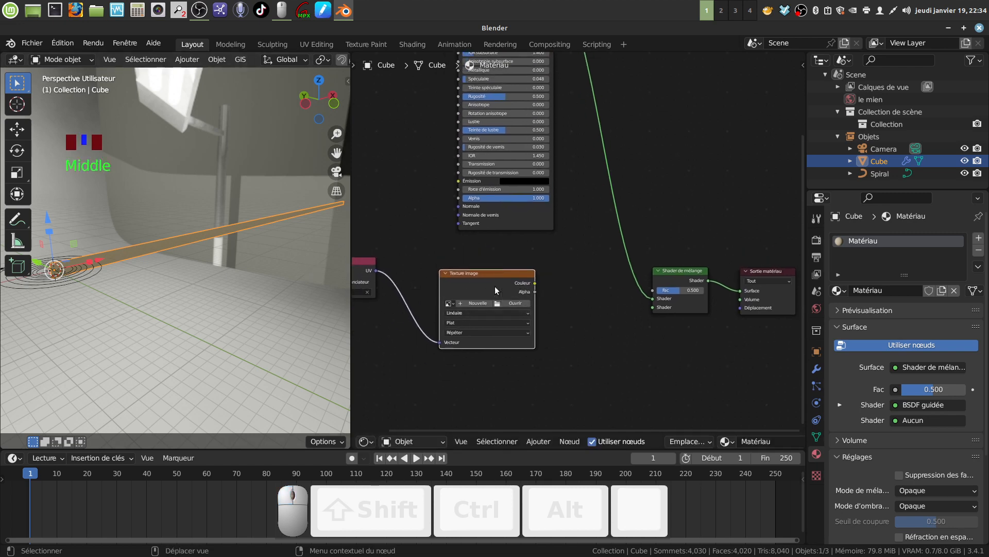
scroll(531, 293, "up", 2)
left_click_drag(527, 290, 664, 318)
left_click_drag(527, 300, 664, 298)
middle_click_drag(577, 348, 613, 321)
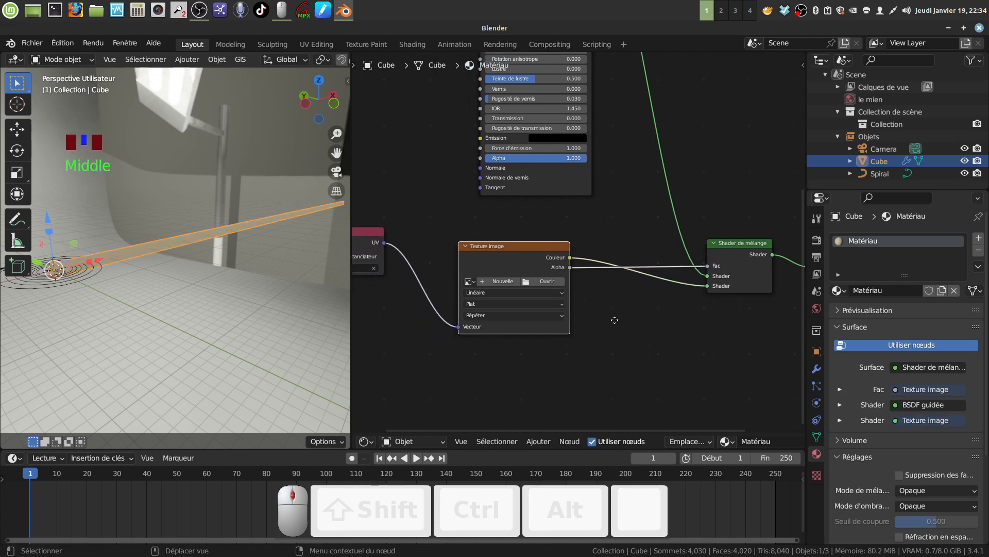
Set the image texture node's extension mode to Limiter
scroll(611, 333, "down", 2)
scroll(601, 376, "up", 8)
middle_click_drag(602, 363, 650, 329)
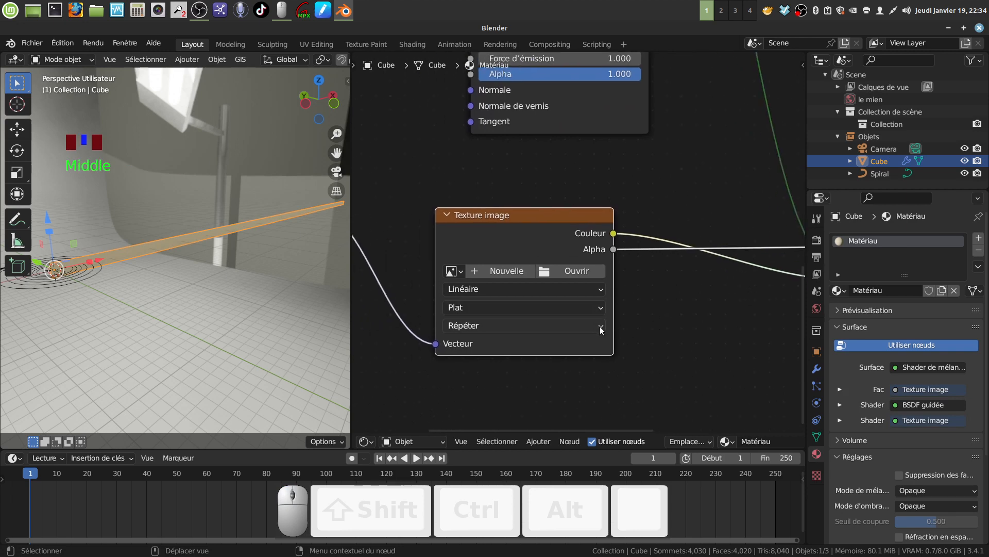
left_click(584, 329)
left_click(545, 376)
Load règle horizontale.png from the téléc folder into the image texture node
left_click(546, 275)
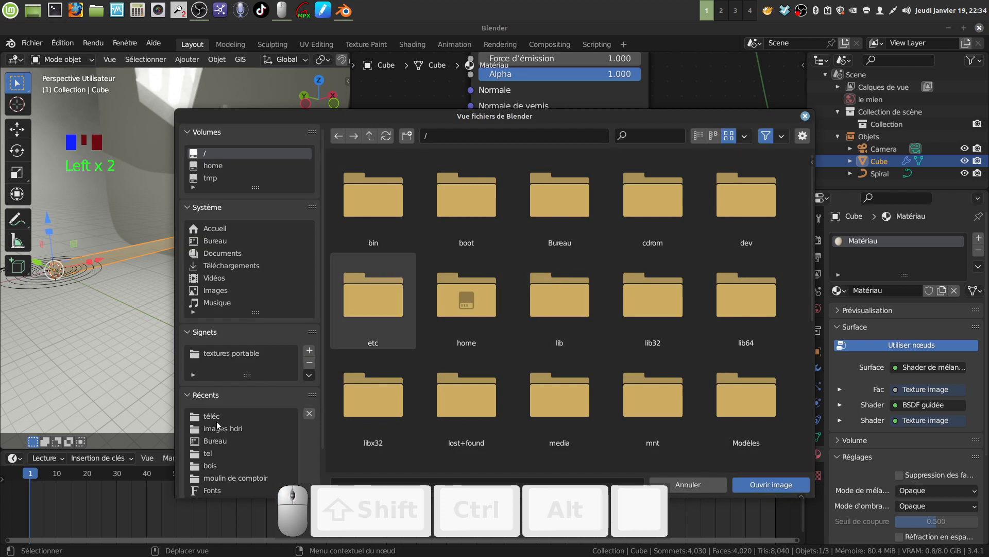
left_click(220, 417)
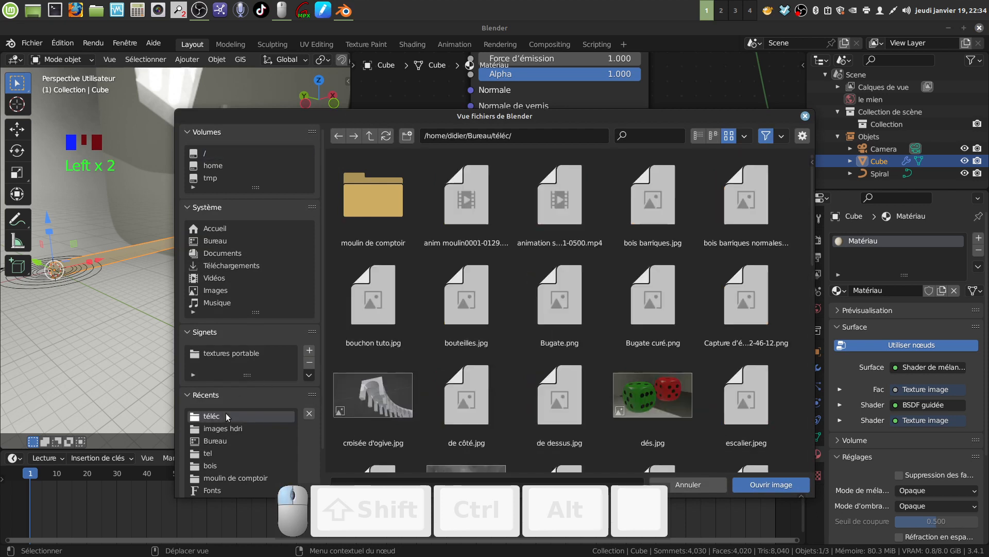
scroll(623, 361, "down", 5)
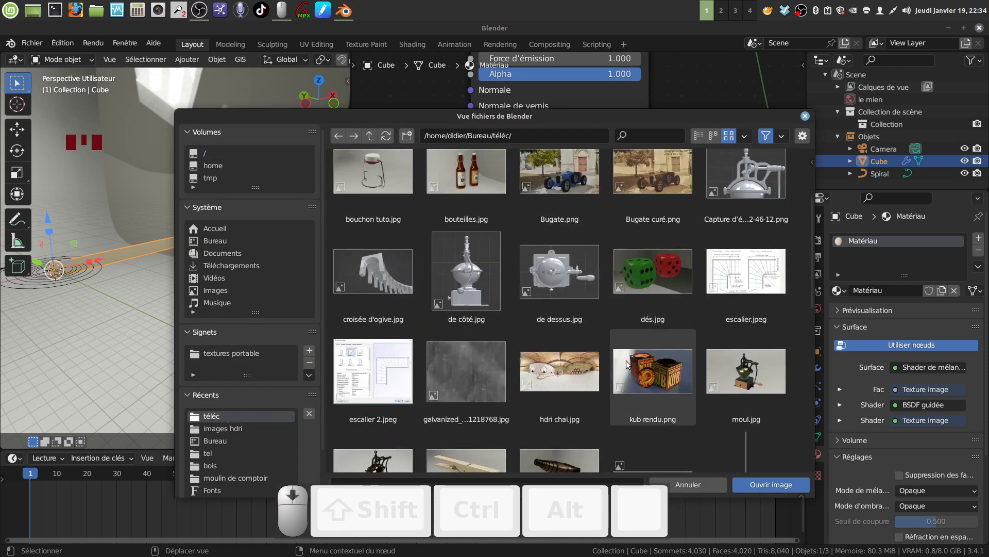
scroll(626, 361, "down", 2)
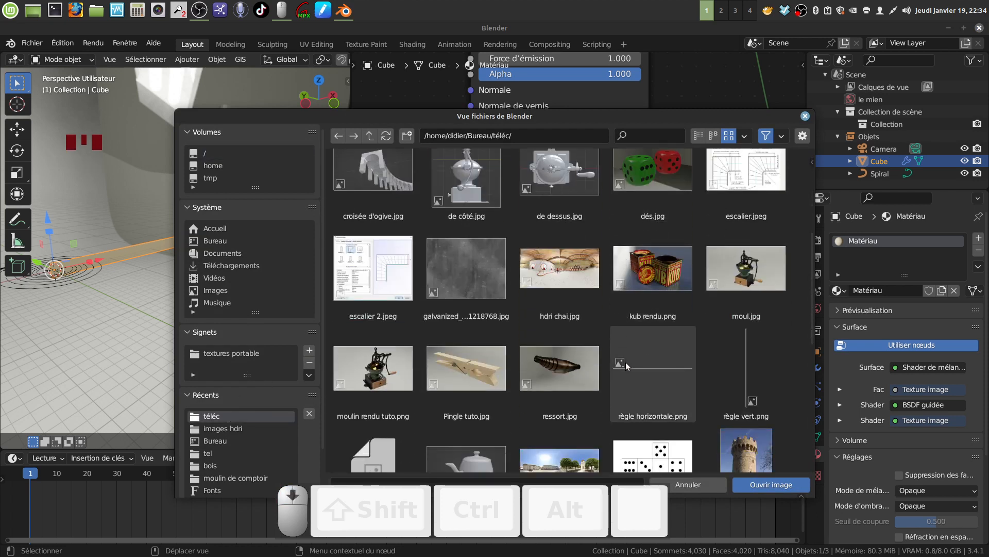
left_click(649, 390)
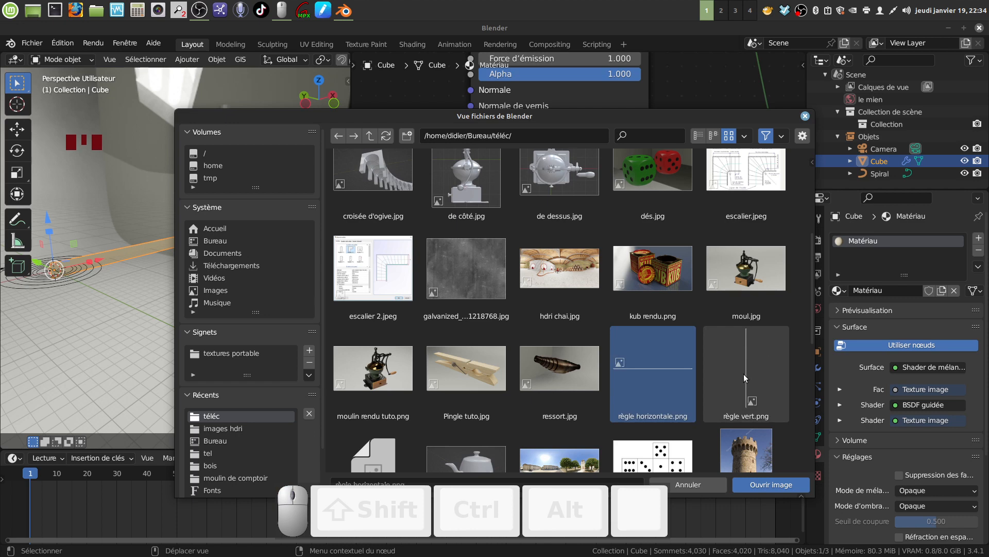
left_click(751, 485)
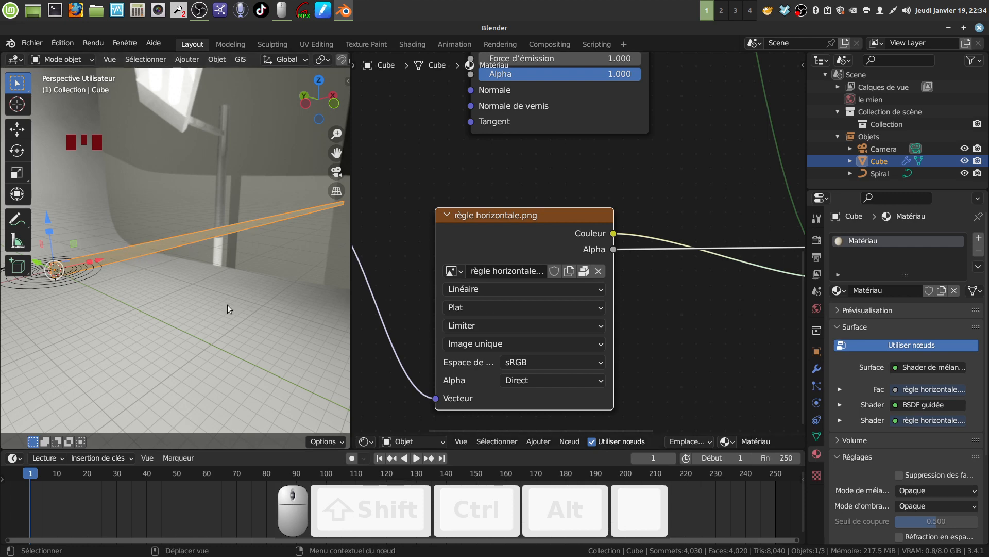
Turn the Shader Editor area into a UV Editor and display règle horizontale.png in it to inspect the graduations
middle_click_drag(645, 357, 670, 324)
scroll(657, 307, "down", 4)
scroll(669, 324, "down", 1)
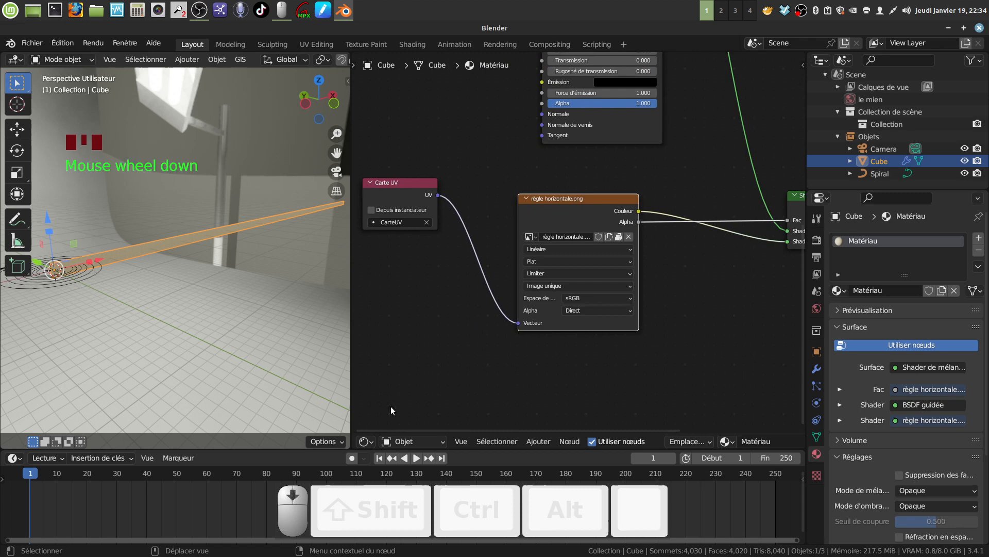
left_click(372, 442)
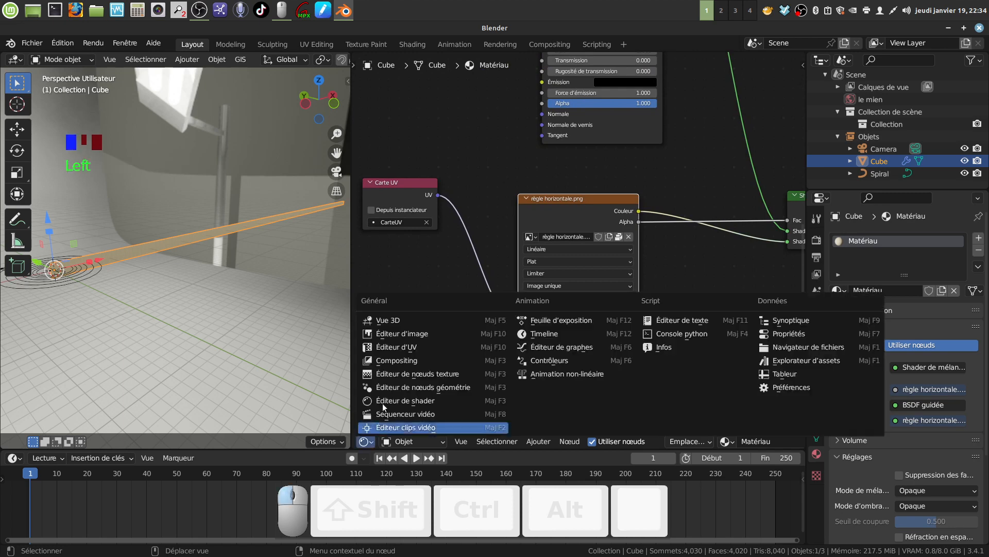
left_click(431, 346)
left_click(534, 440)
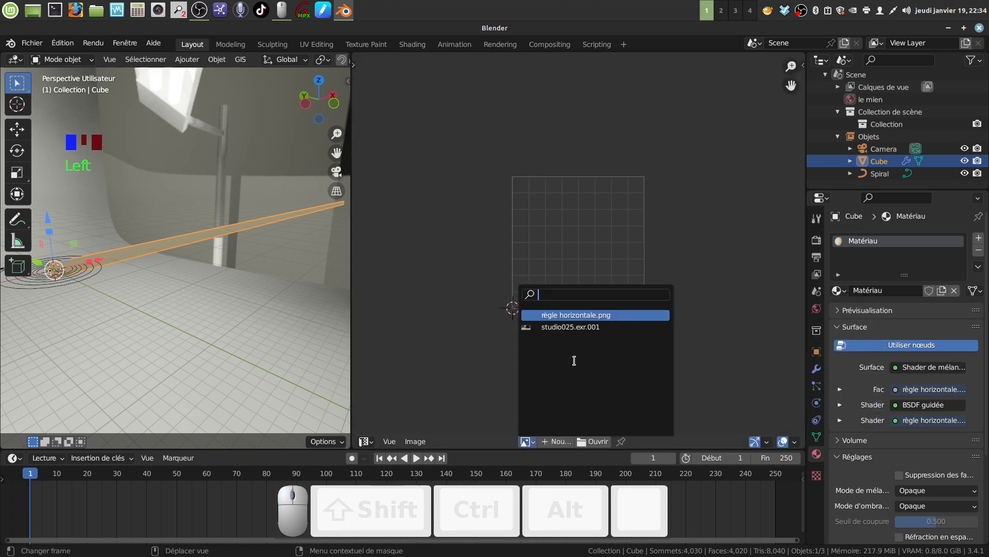
left_click(601, 314)
scroll(600, 326, "up", 3)
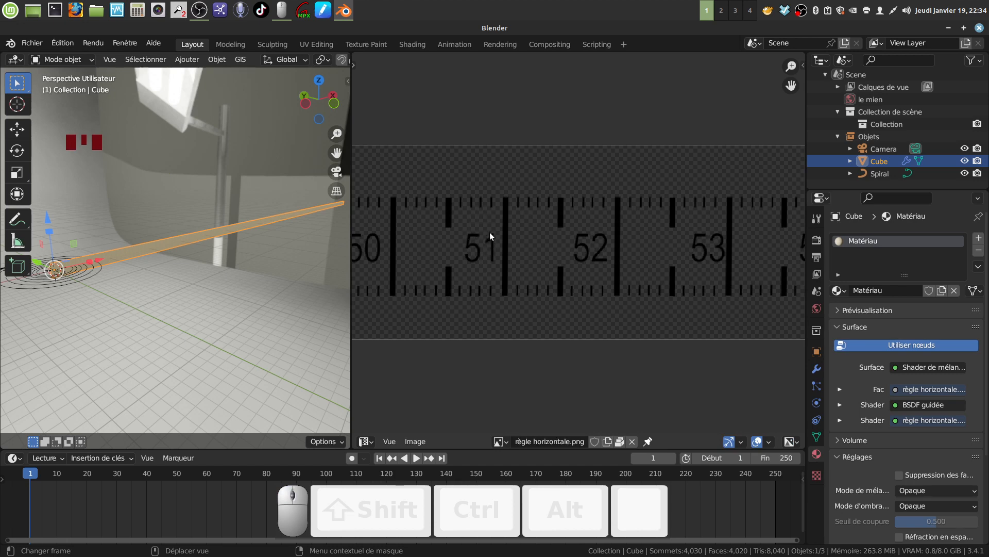
scroll(544, 324, "down", 2)
middle_click_drag(544, 325, 513, 231)
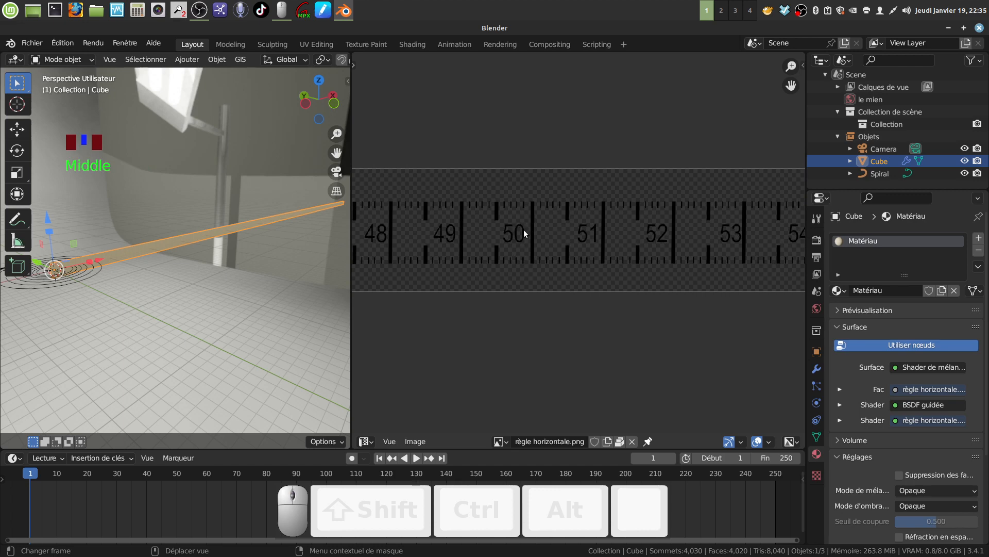
middle_click_drag(520, 231, 560, 223)
Widen the 3D viewport by shifting its border with the UV Editor
middle_click_drag(199, 353, 175, 318)
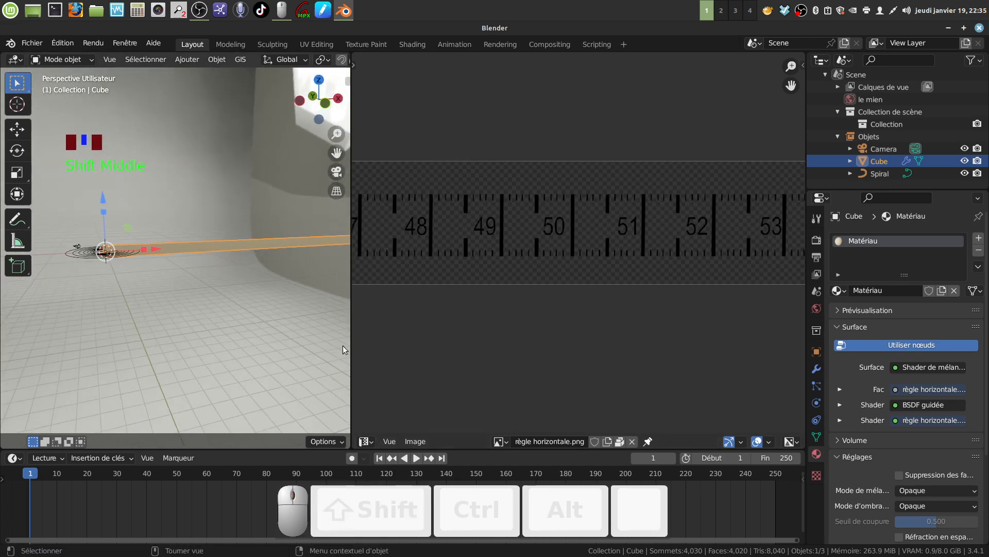
left_click_drag(353, 338, 499, 326)
middle_click_drag(381, 309, 340, 309, "shift")
Minimize Blender, open règle vert.png from the desktop's téléc folder and examine the vertical ruler's graduations up close
left_click(948, 28)
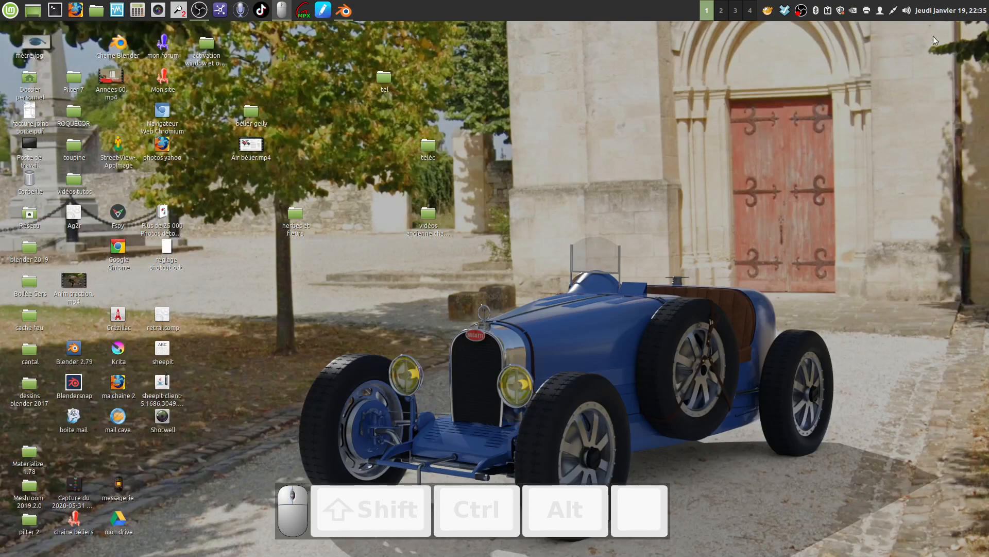
double_click(427, 140)
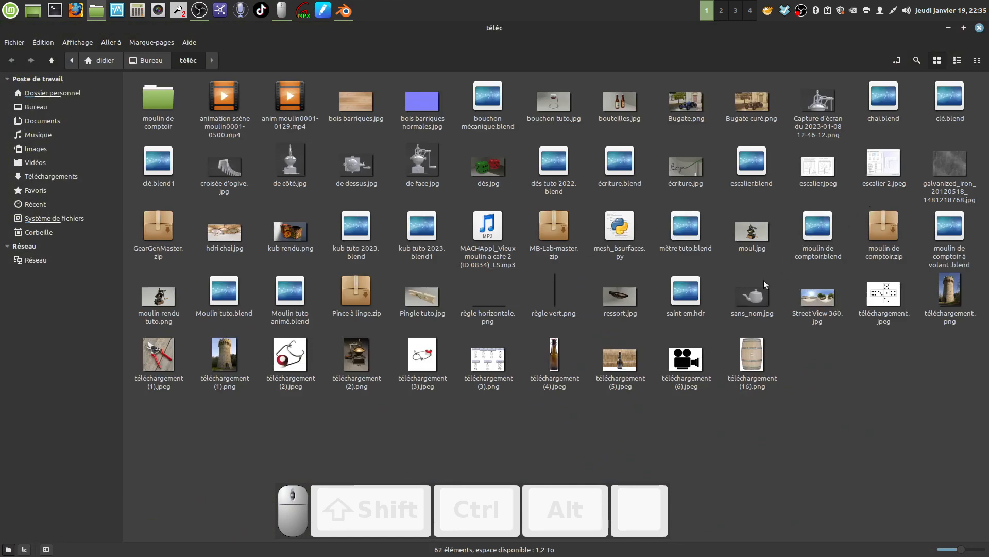
left_click(860, 354)
left_click(556, 293)
left_click(555, 314)
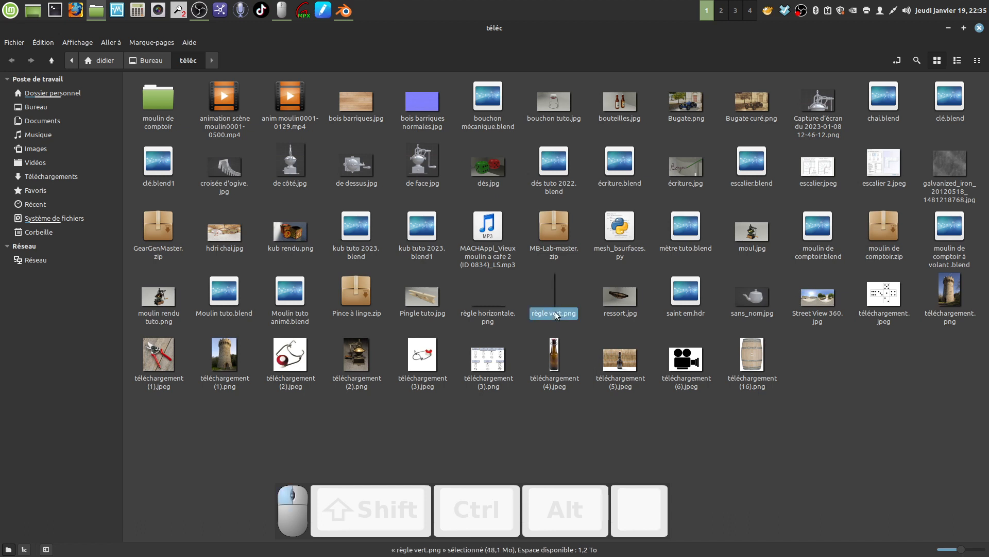
double_click(555, 315)
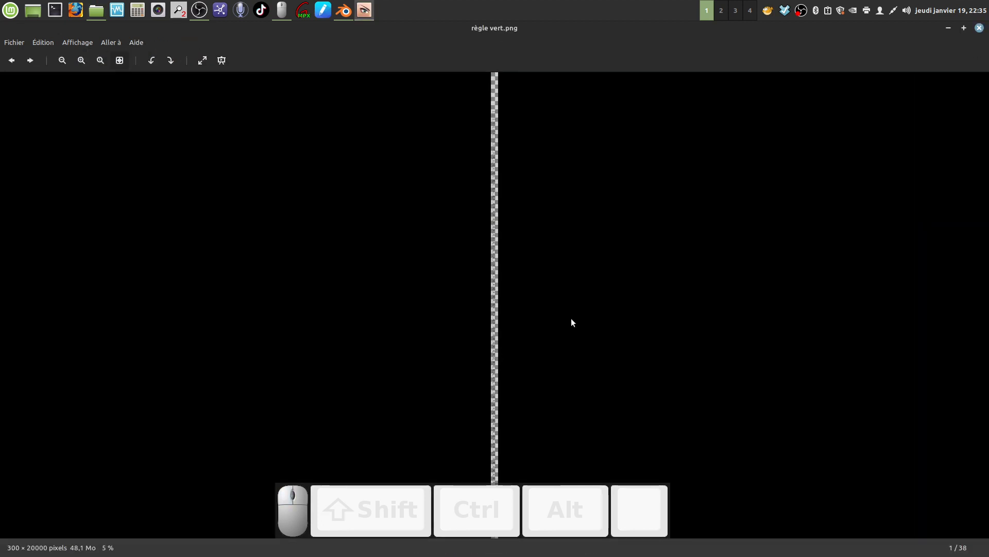
scroll(533, 381, "up", 8)
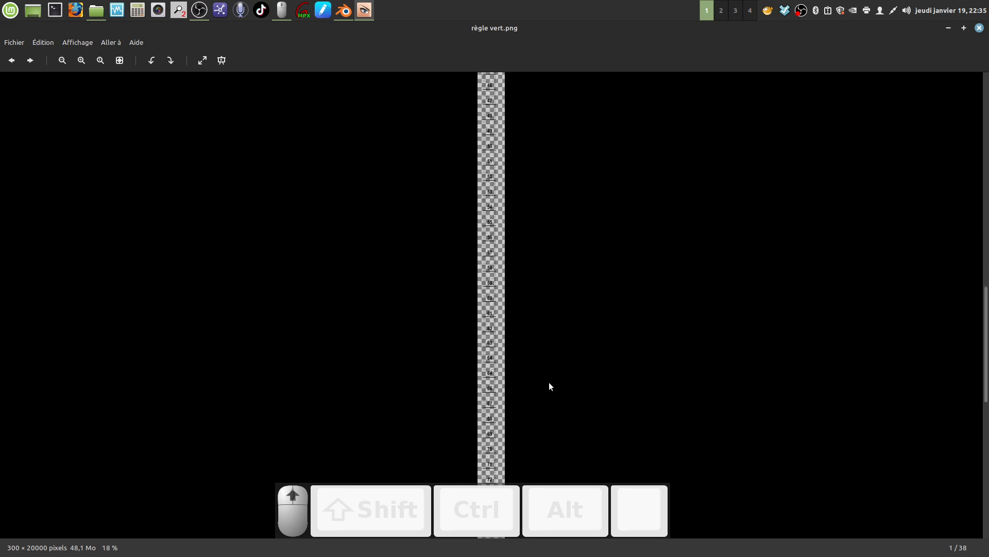
scroll(548, 376, "up", 5)
scroll(487, 258, "up", 2)
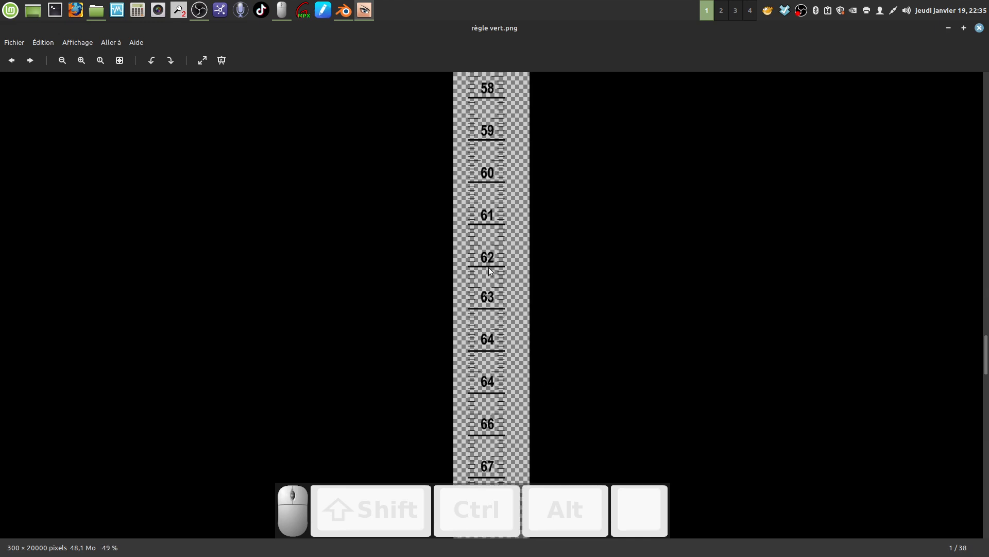
scroll(487, 301, "up", 1)
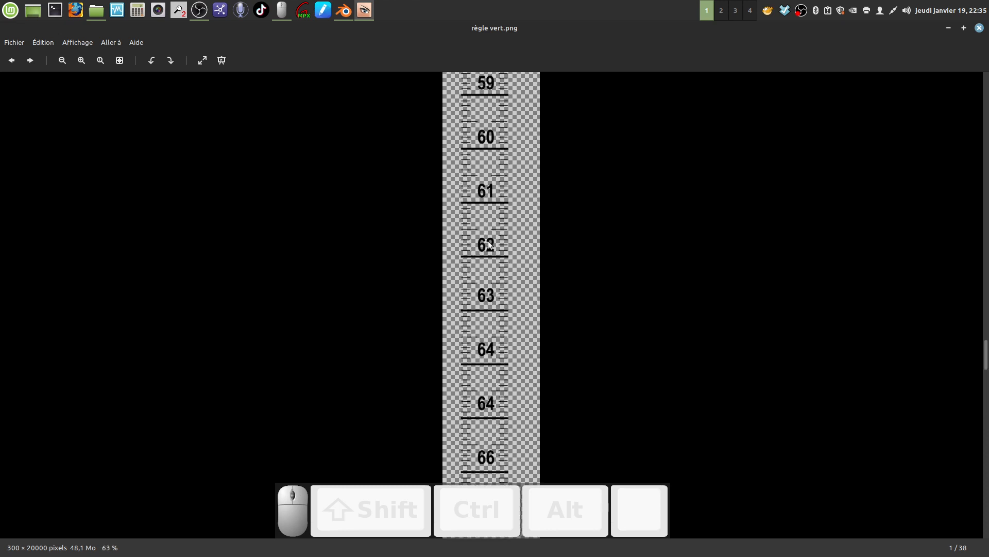
Close the image viewer and the téléc folder, and return to the strip's view in Blender
left_click(978, 28)
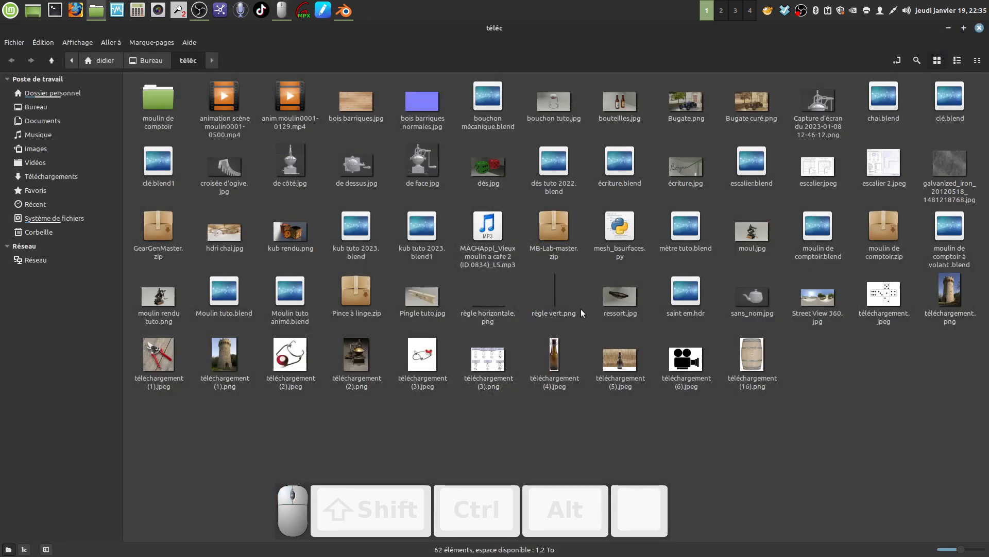
left_click(979, 29)
left_click(344, 12)
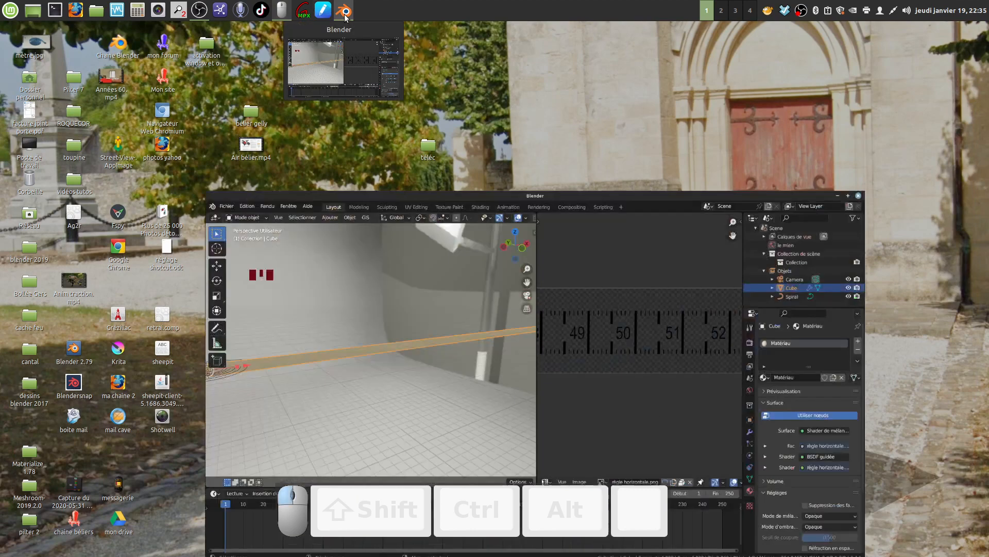
middle_click_drag(437, 292, 426, 293)
middle_click_drag(417, 288, 420, 283)
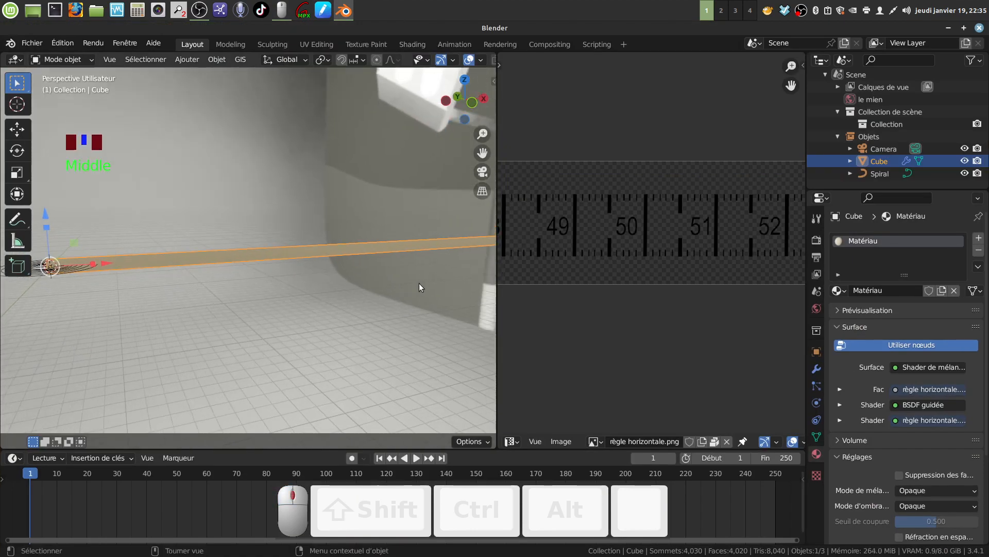
Enlarge the UV Editor by shifting its border with the 3D viewport, keeping the strip and spiral in view
middle_click_drag(240, 320, 363, 289, "shift")
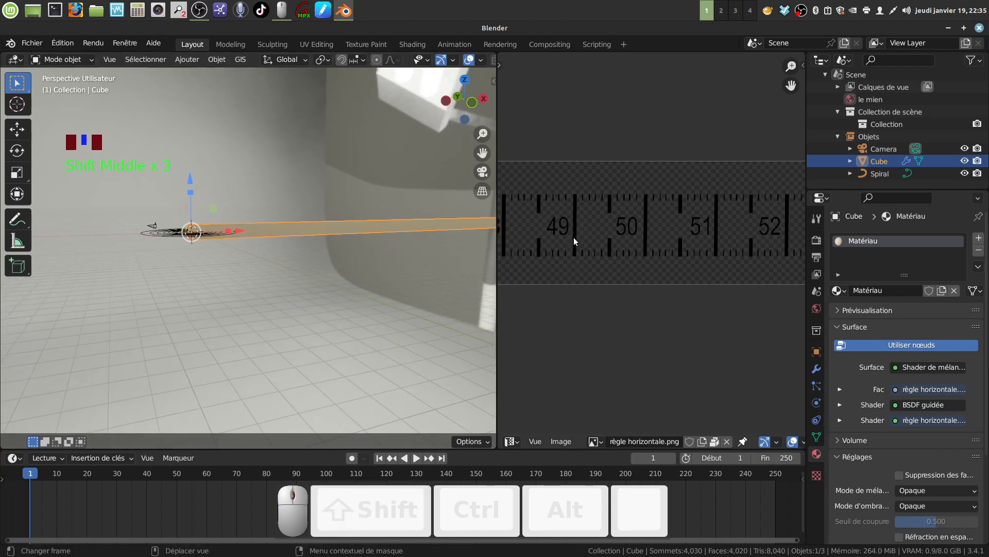
key("shift")
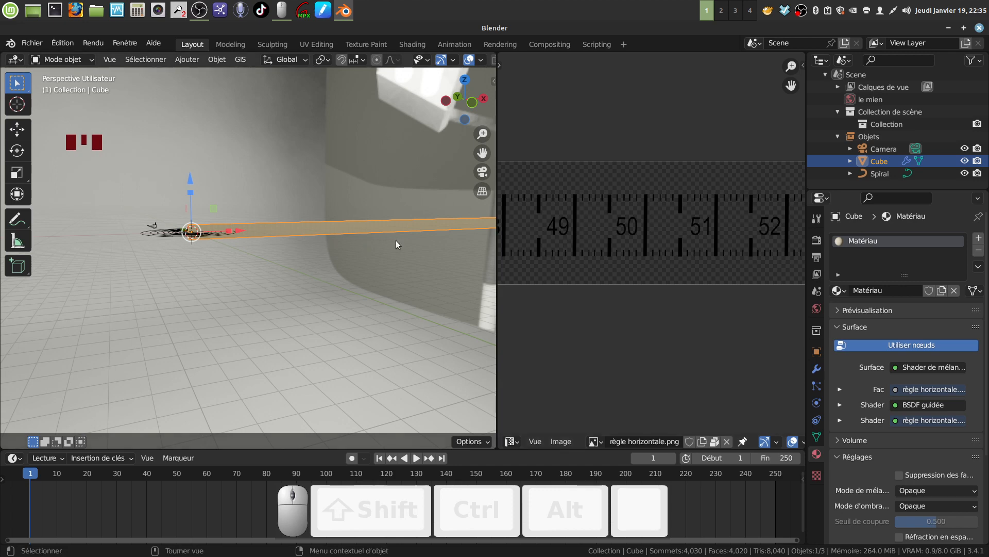
middle_click_drag(314, 282, 369, 342)
left_click_drag(498, 339, 548, 338)
middle_click_drag(409, 318, 320, 302, "shift")
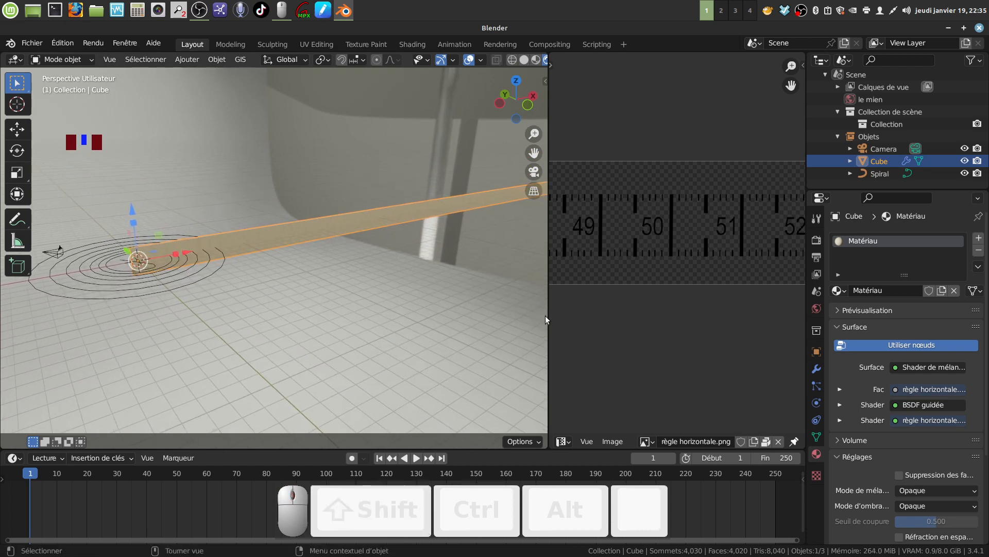
left_click_drag(550, 313, 351, 313)
middle_click_drag(233, 268, 230, 261)
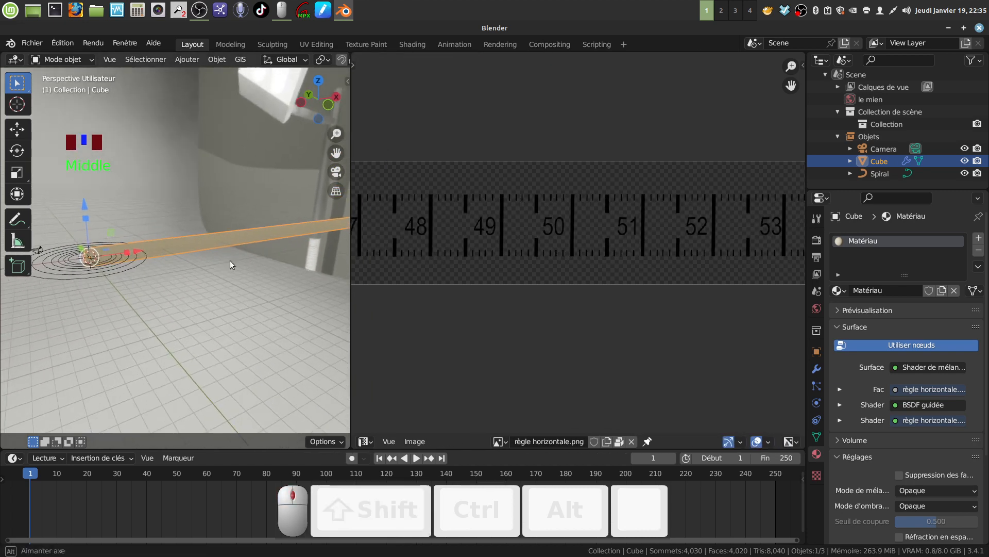
Switch the 3D viewport to solid shading
scroll(298, 61, "down", 13)
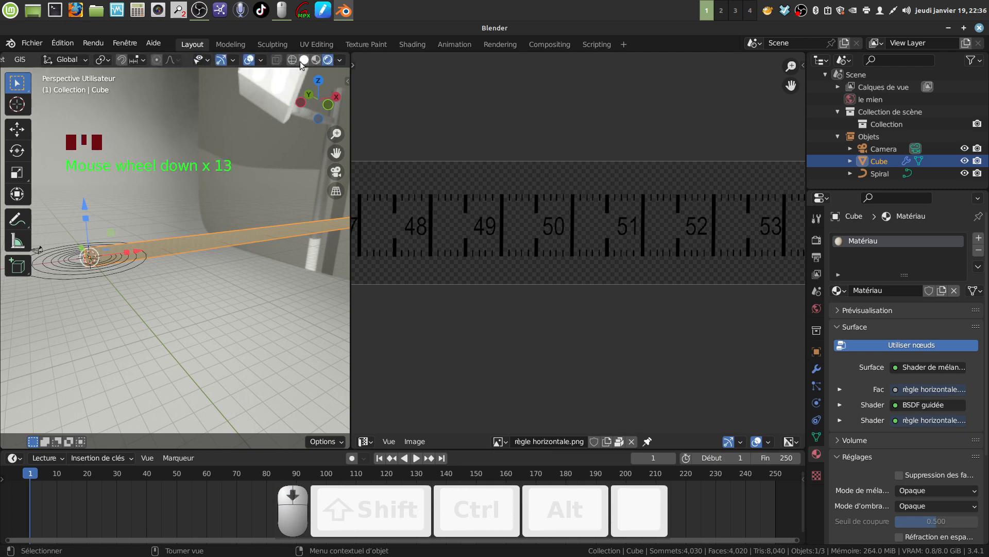
left_click(303, 59)
middle_click_drag(212, 271, 199, 274)
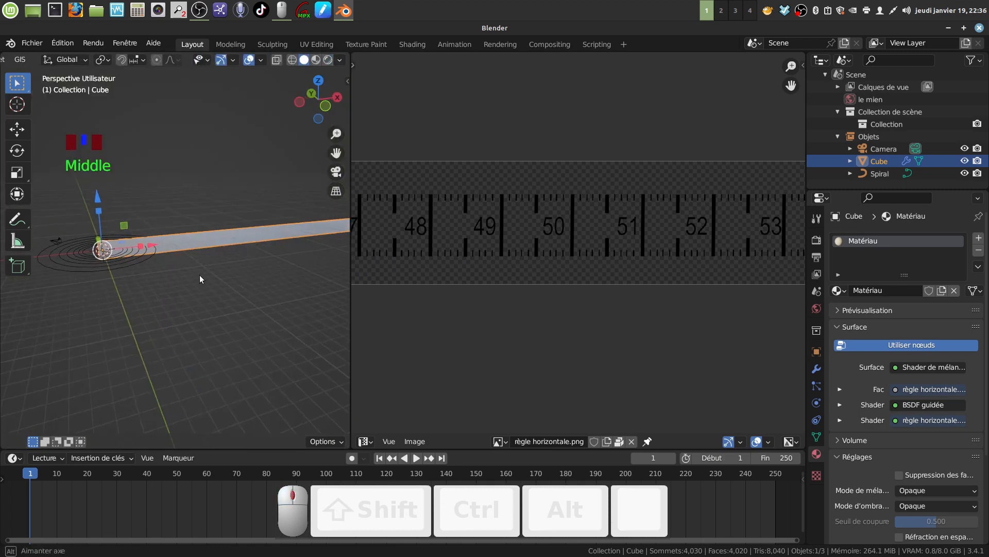
Enter Edit Mode on the strip, select its whole mesh and unwrap it with the angle-based method
key("Tab")
key("a")
key("a")
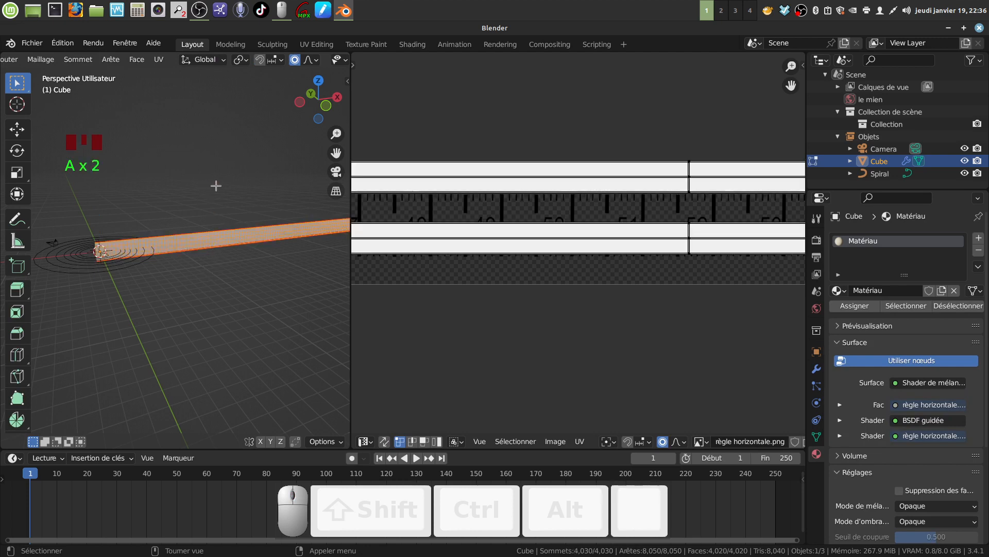
key("u")
left_click(184, 170)
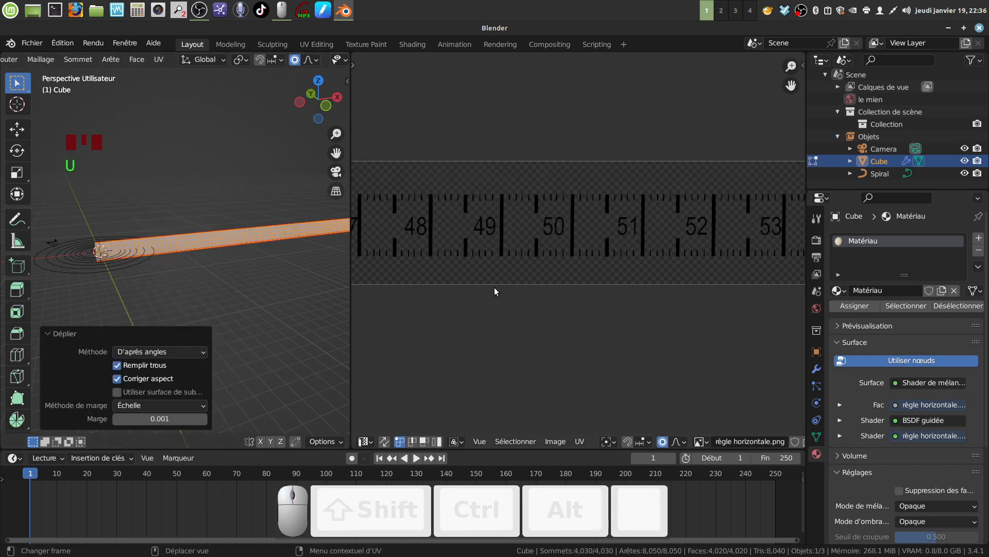
Select the strip's linked UV island at the start of the ruler image and move it slightly along X
scroll(494, 288, "down", 3)
middle_click_drag(501, 295, 647, 296)
scroll(574, 288, "down", 4)
scroll(462, 302, "down", 4)
scroll(374, 338, "up", 4)
scroll(518, 343, "up", 6)
middle_click_drag(444, 323, 647, 334)
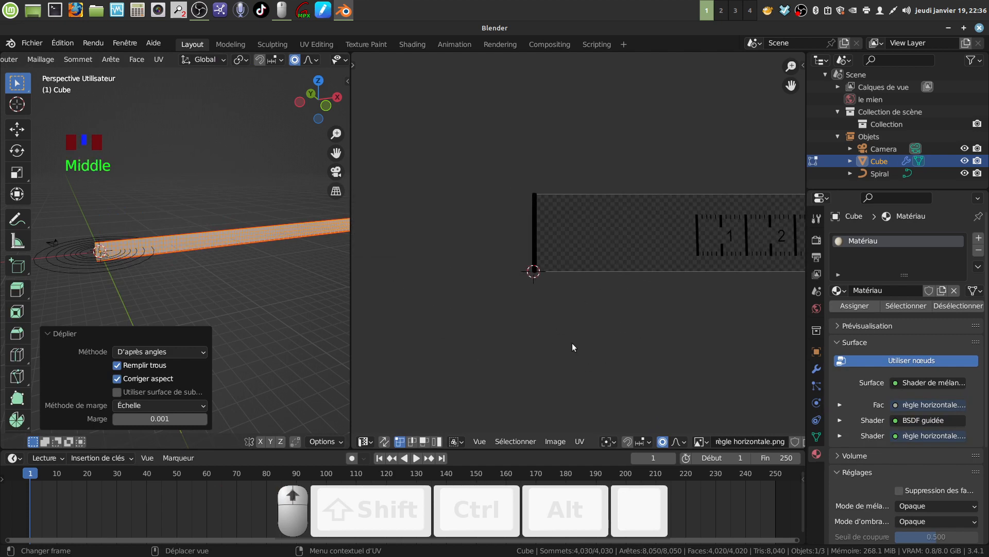
scroll(573, 344, "up", 4)
left_click(471, 252)
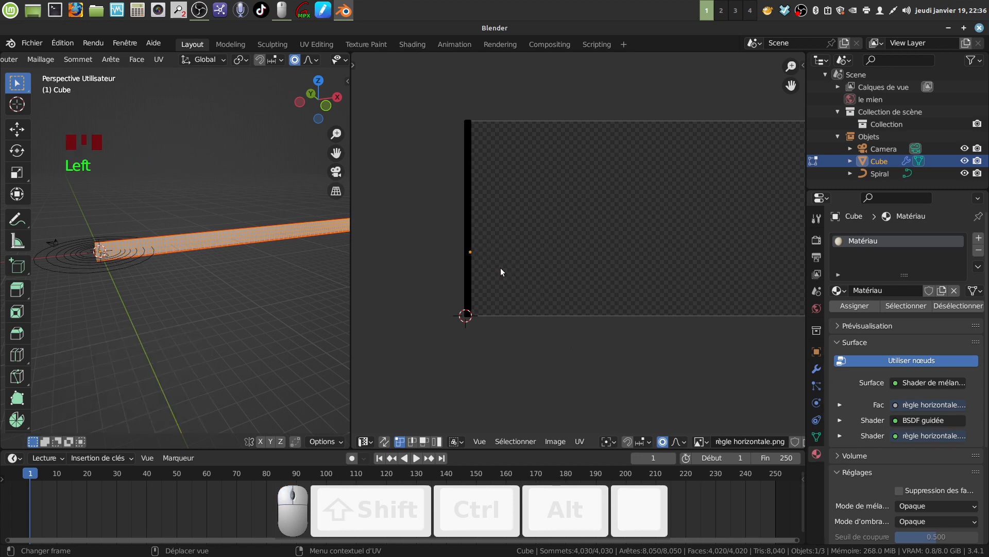
key("ctrl+l")
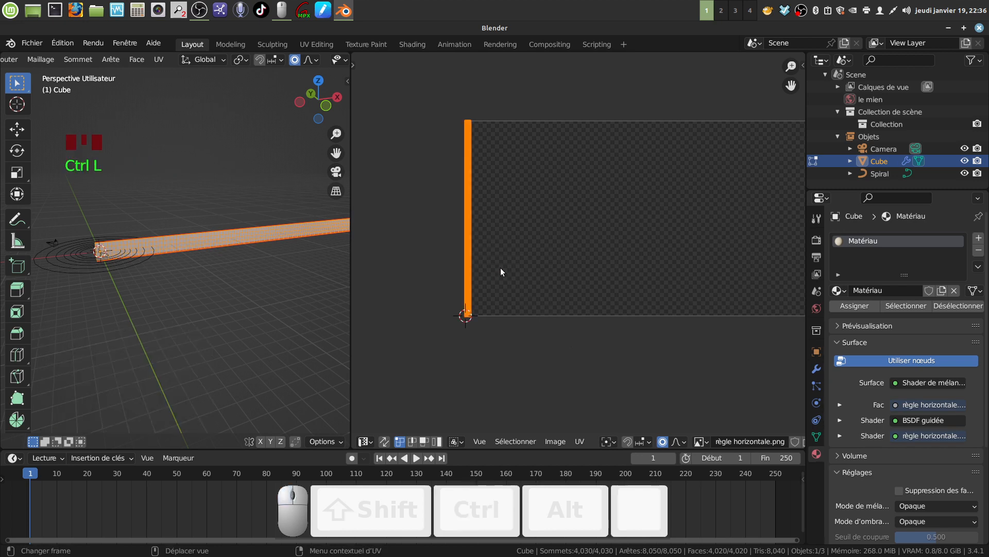
key("g")
key("x")
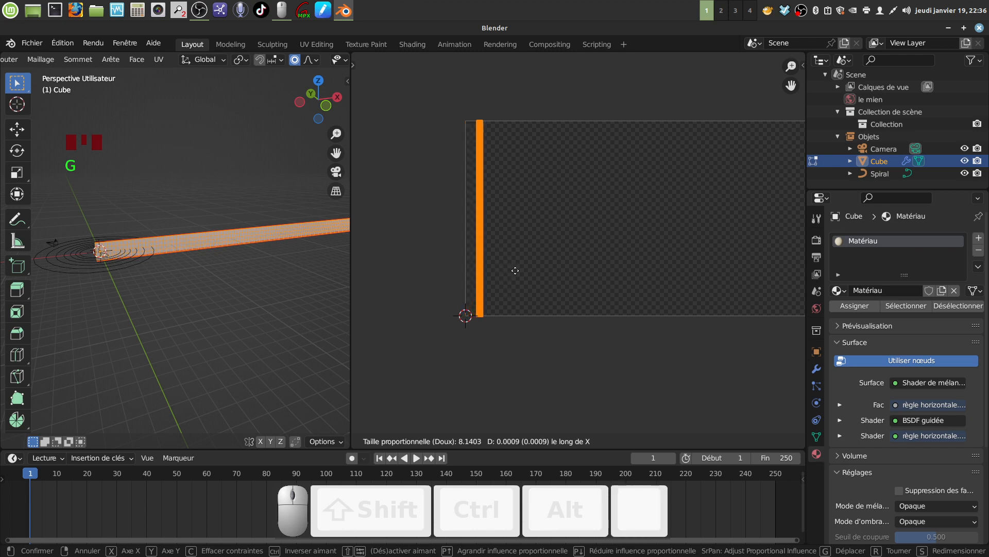
left_click(521, 270)
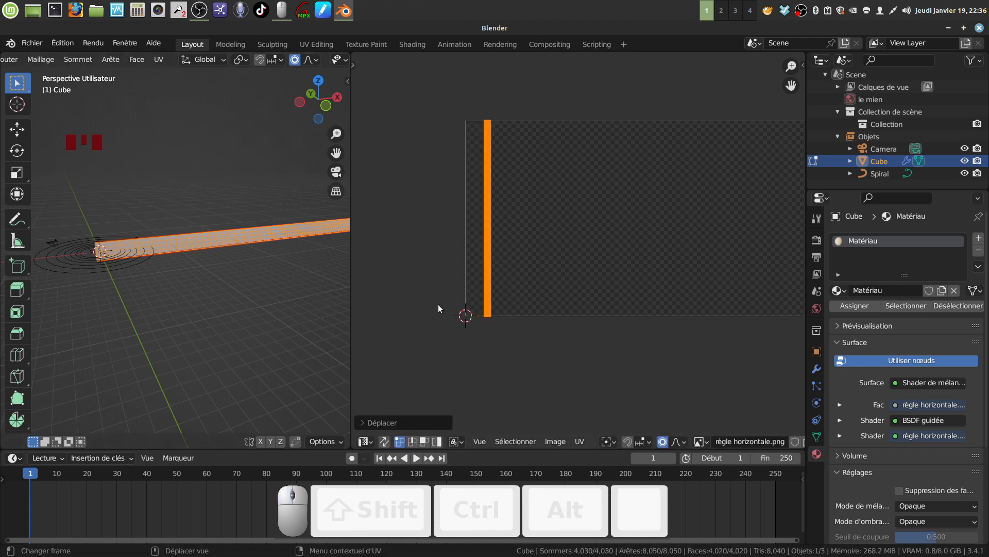
Examine the strip's near end in the 3D viewport against its UV island on the ruler image
middle_click_drag(440, 306, 484, 270)
scroll(548, 298, "down", 4)
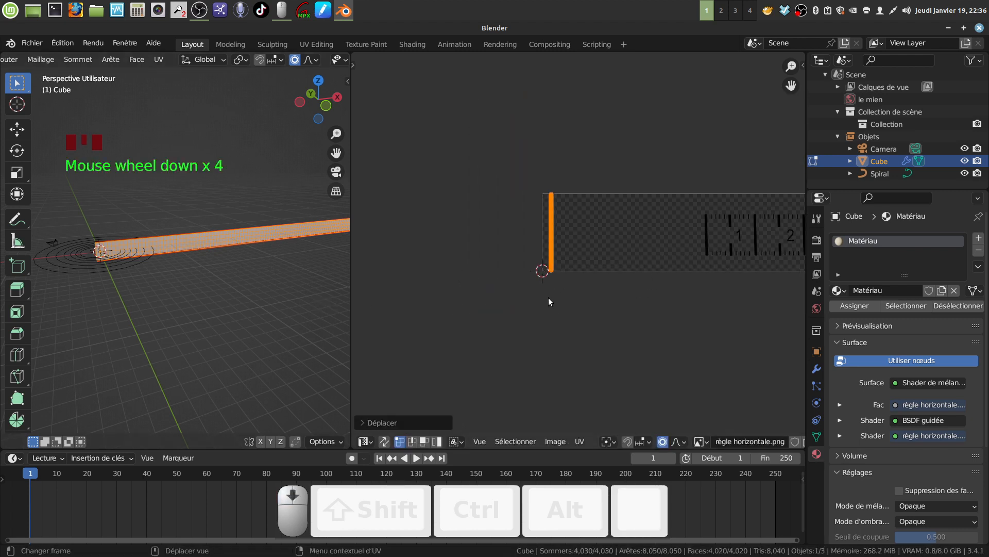
middle_click_drag(548, 298, 554, 305)
middle_click_drag(203, 303, 346, 280)
scroll(184, 296, "up", 4)
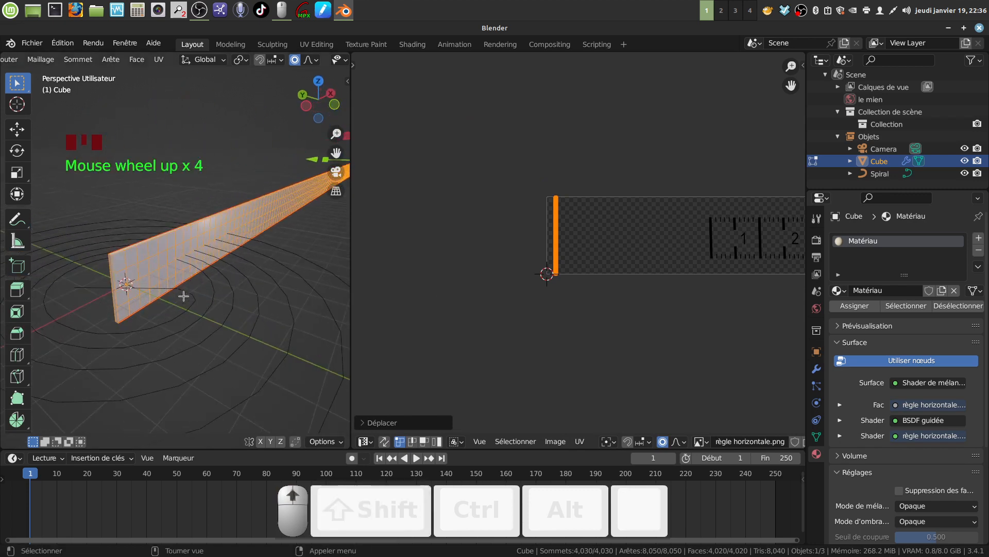
middle_click_drag(184, 296, 289, 305)
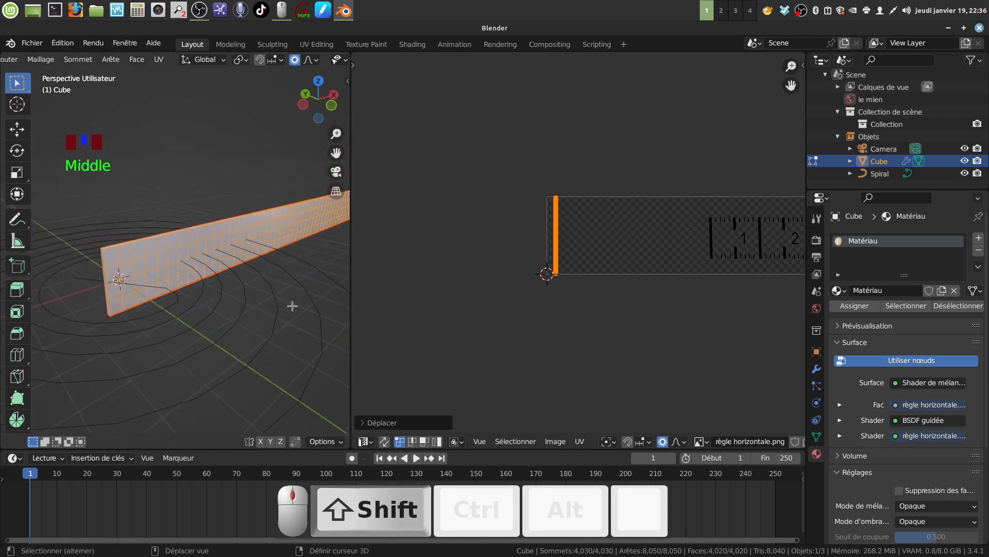
middle_click_drag(380, 368, 444, 354, "shift")
scroll(506, 280, "up", 5)
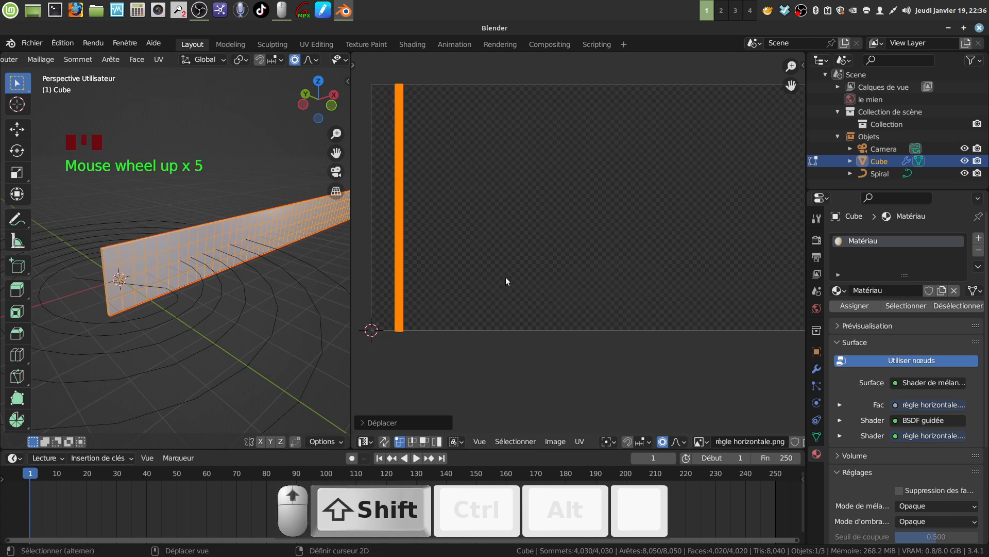
middle_click_drag(505, 281, 612, 316, "shift")
scroll(602, 299, "up", 4)
Reselect the whole linked UV island in the UV Editor and shift it a little further along X
key("Tab")
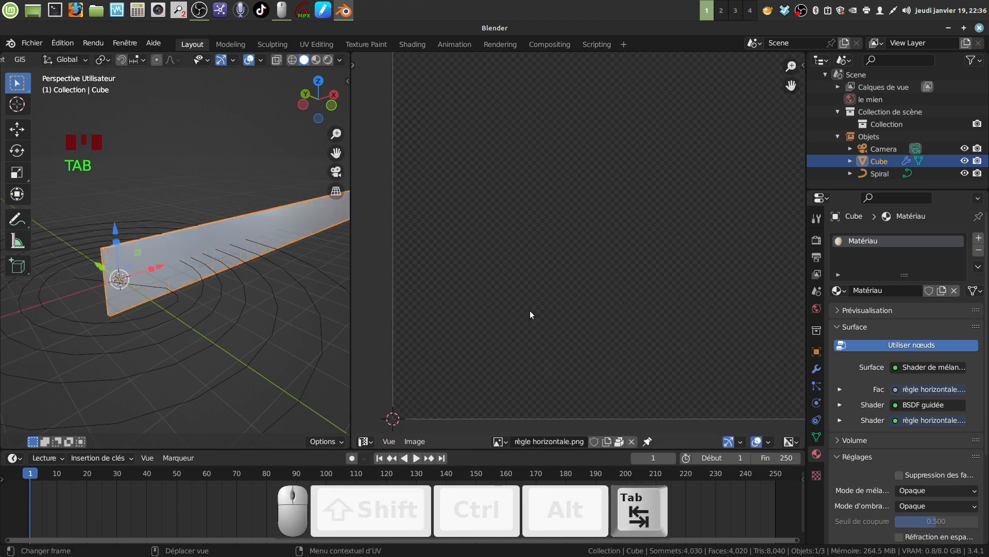
key("Tab")
key("a")
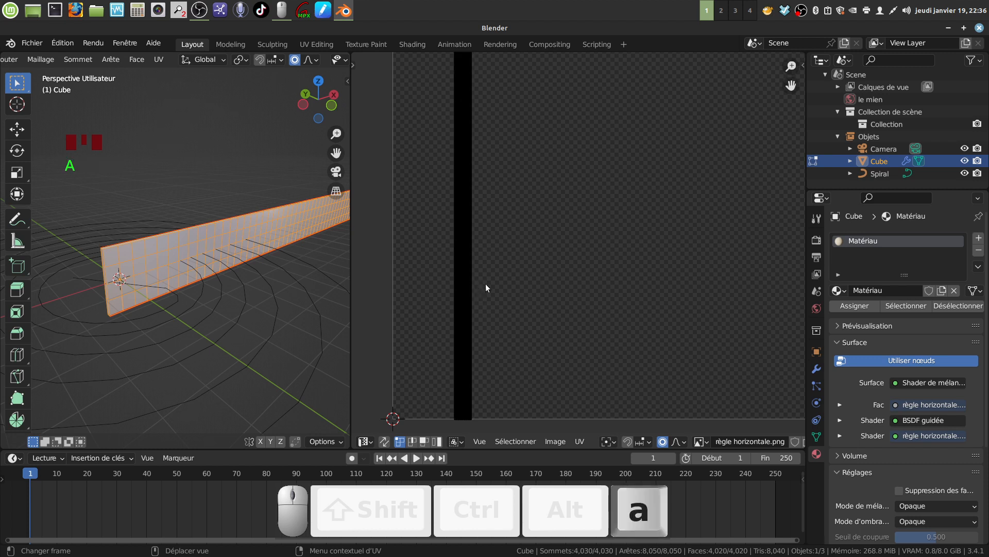
left_click(471, 285)
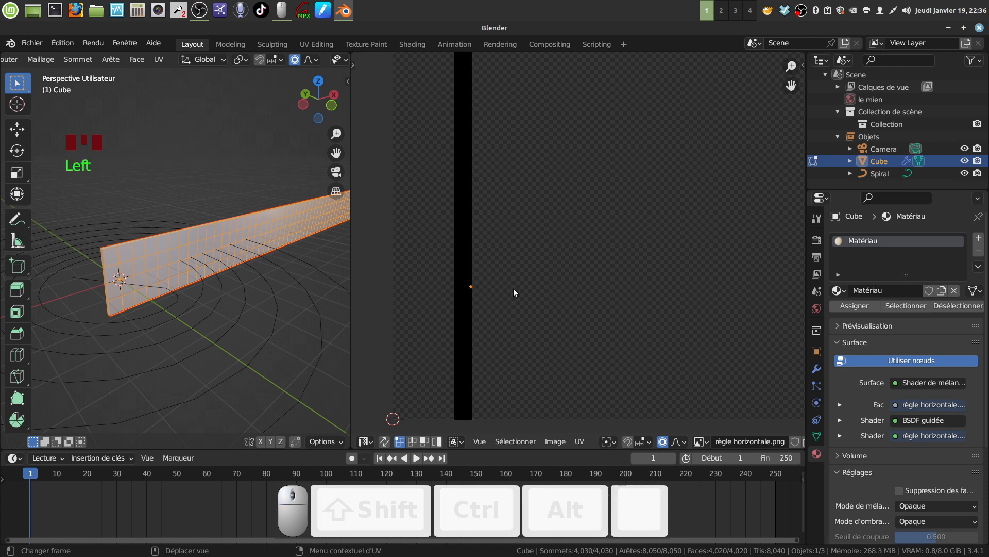
key("ctrl+l")
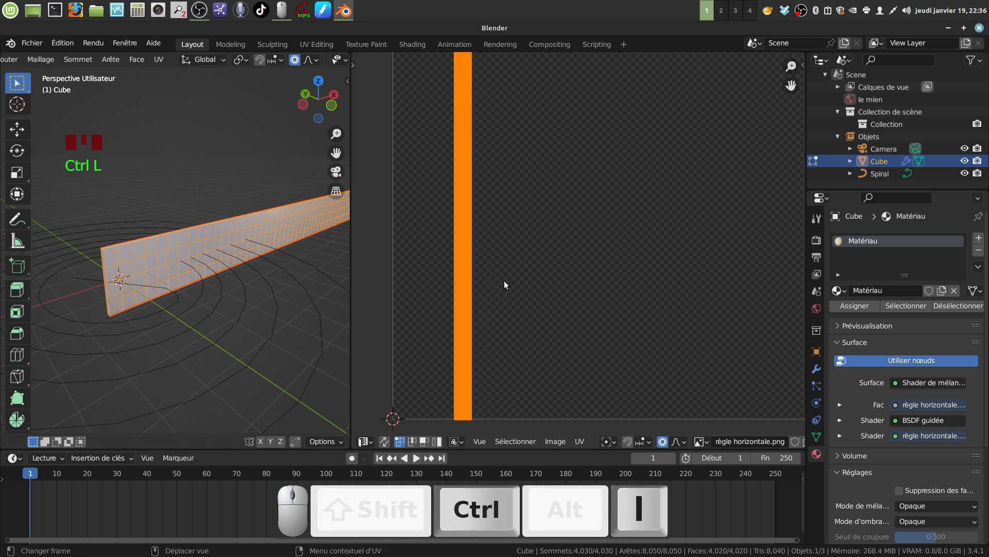
key("g")
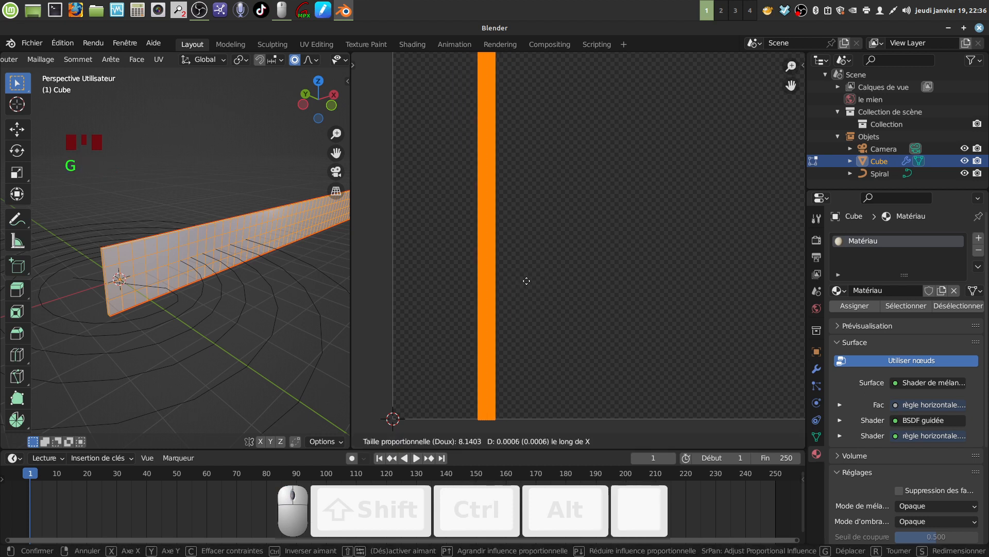
left_click(517, 283)
scroll(526, 283, "down", 13)
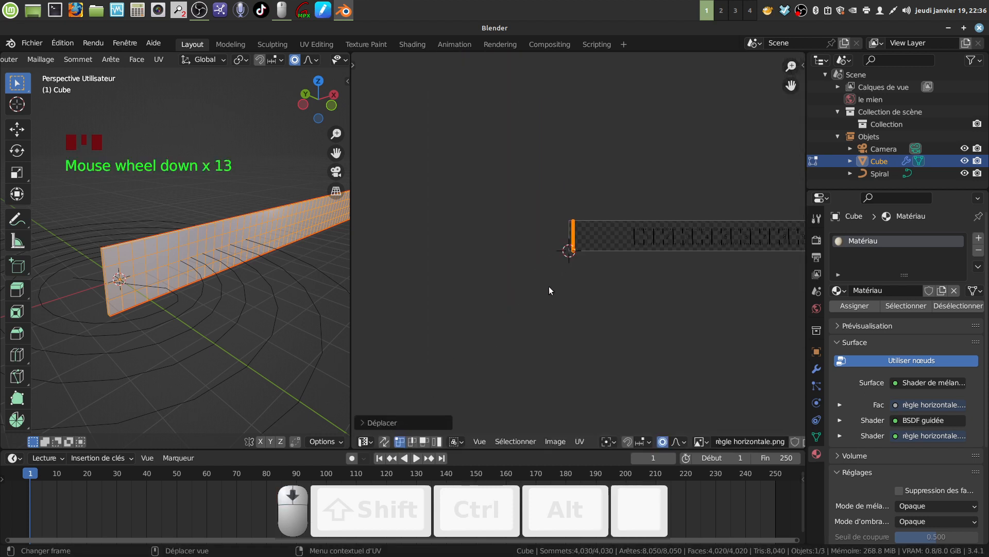
middle_click_drag(548, 286, 547, 287)
Return the strip to Object Mode and apply its rotation and scale
middle_click_drag(245, 312, 216, 250)
key("Tab")
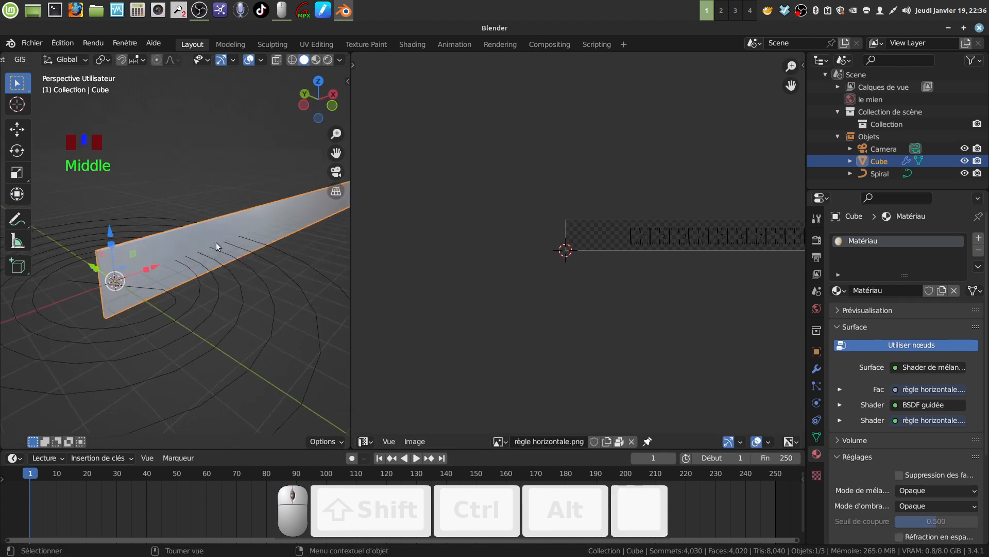
key("ctrl+a")
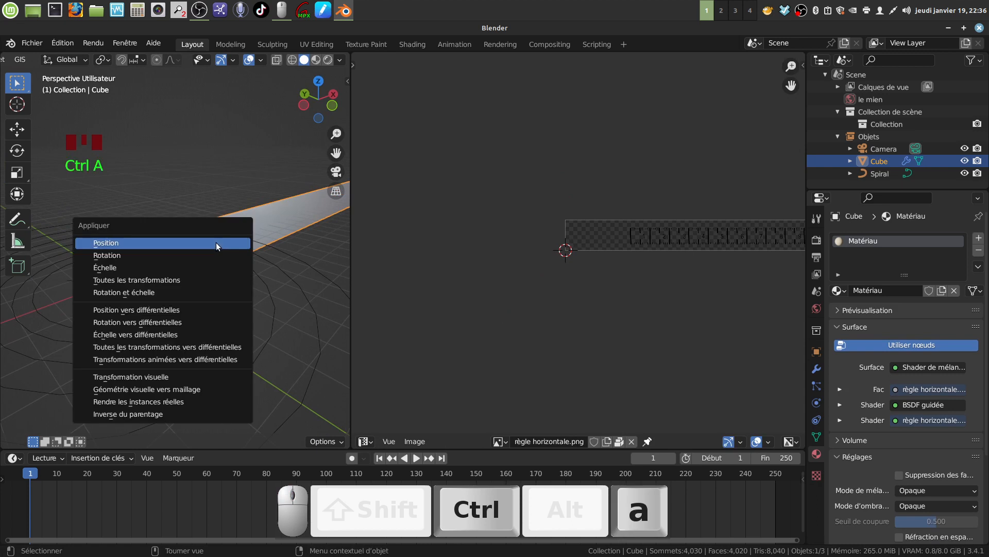
left_click(181, 288)
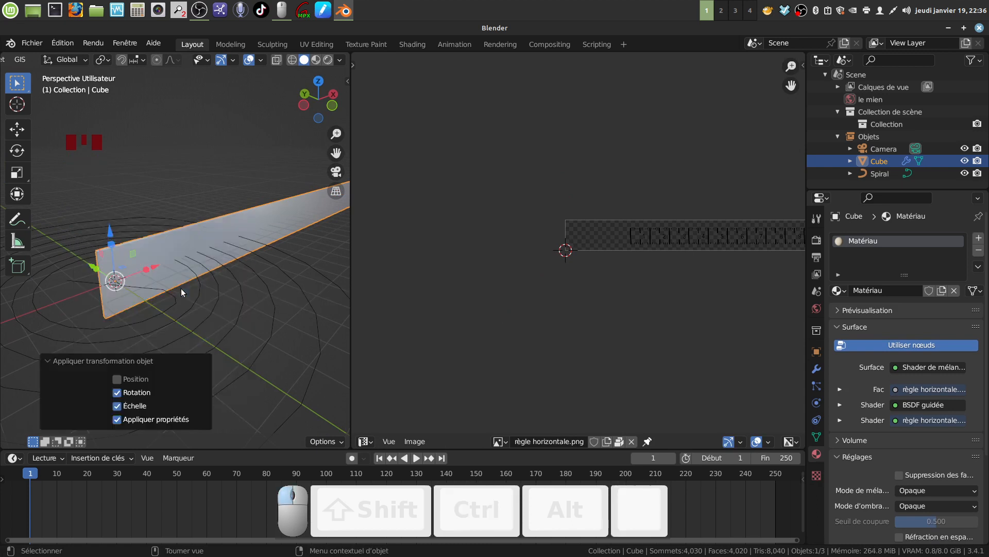
middle_click_drag(227, 245, 217, 243)
Unwrap the whole strip mesh again in Edit Mode with the method set to Conforme
key("Tab")
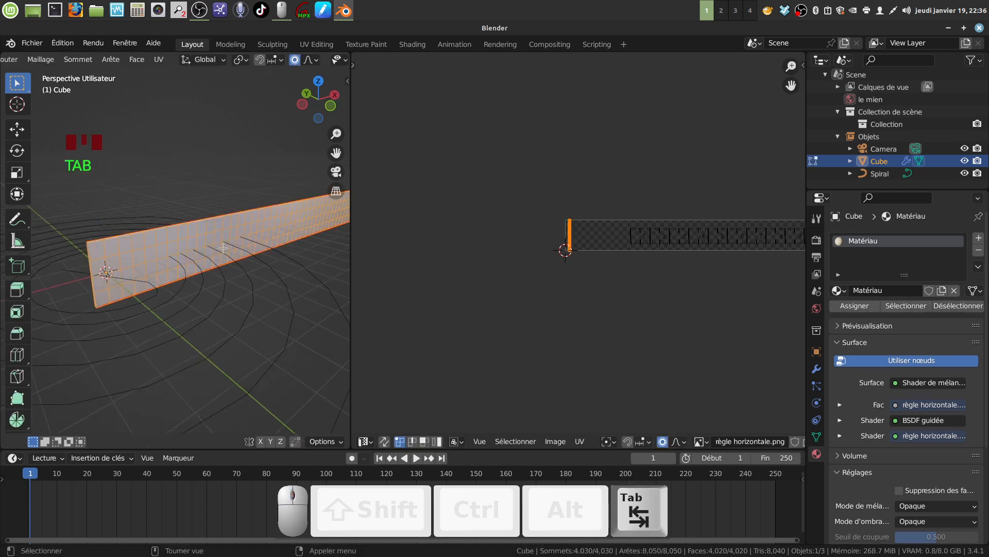
key("u")
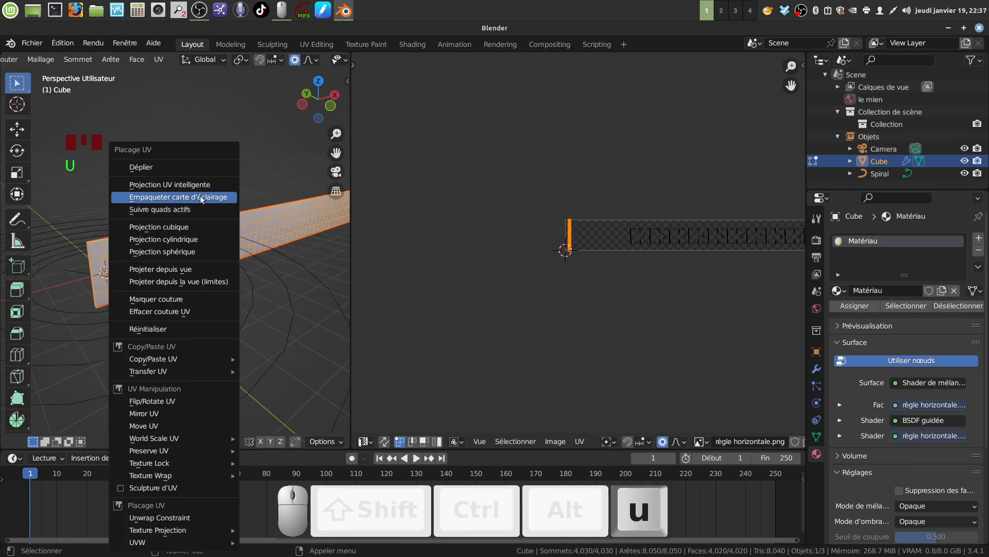
left_click(170, 168)
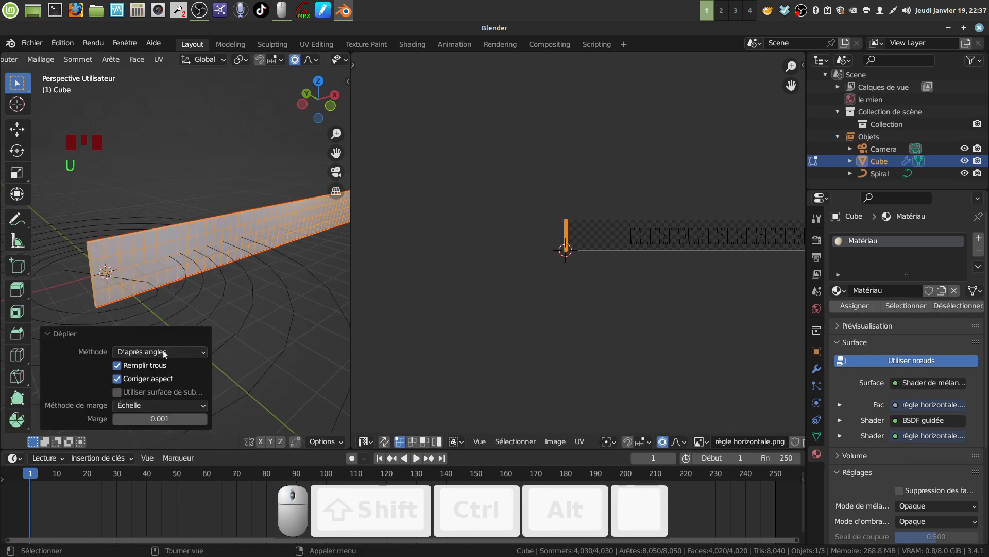
left_click(206, 351)
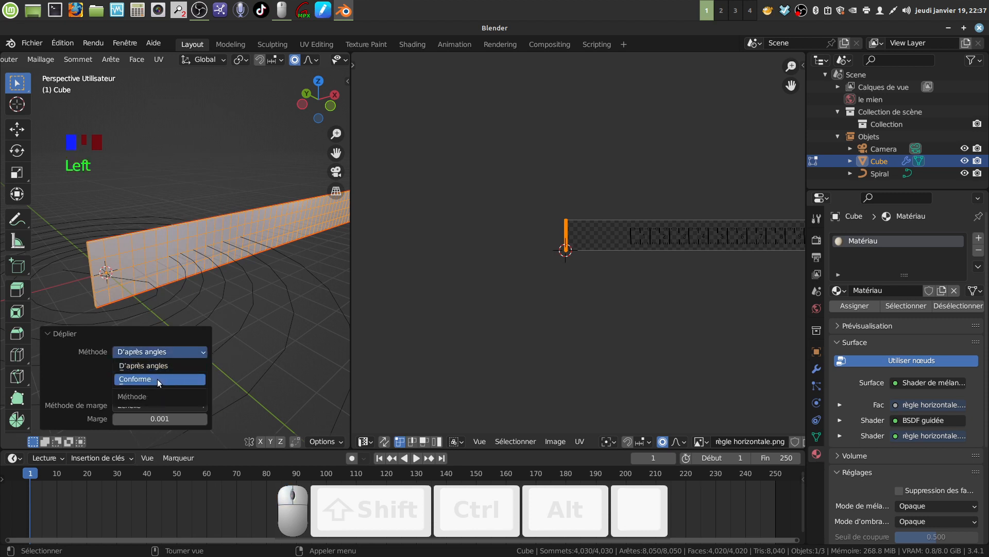
left_click(157, 378)
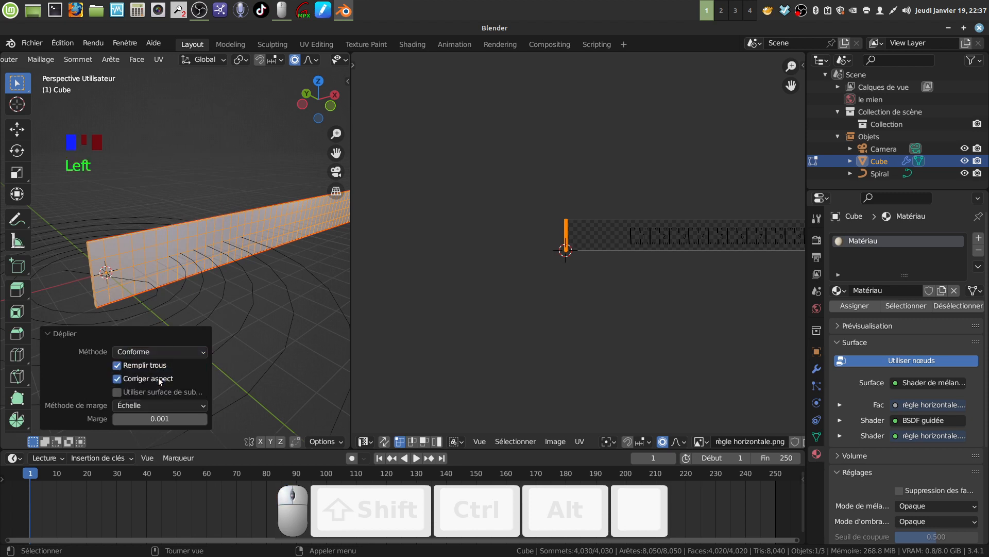
Try the unwrap without Corriger aspect, inspect the UV layout and re-enable the option
left_click(118, 379)
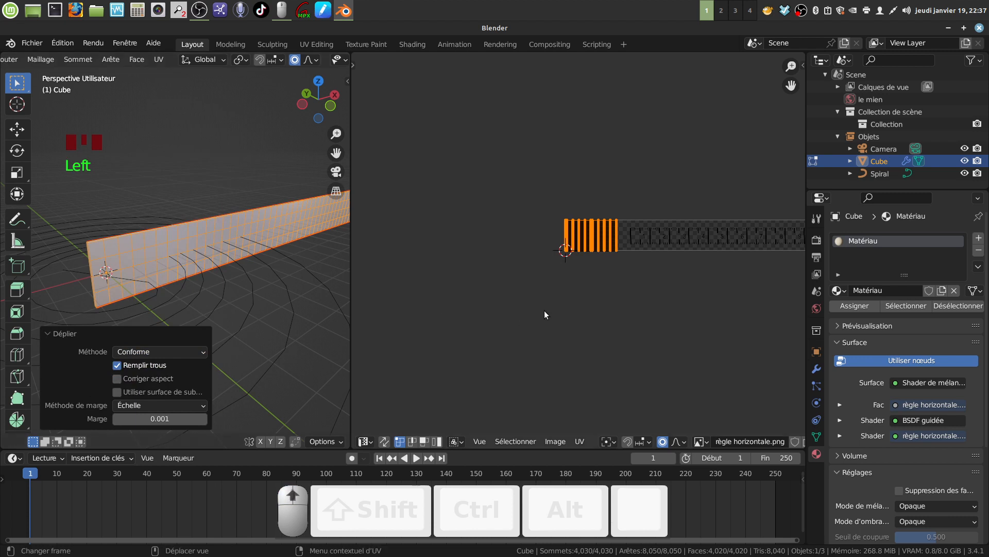
scroll(546, 307, "up", 7)
middle_click_drag(546, 307, 498, 316)
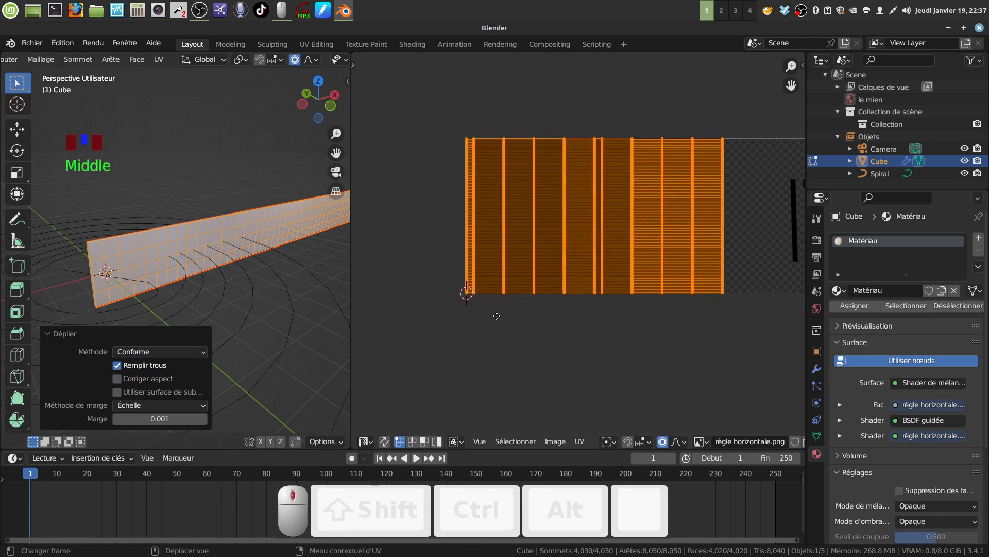
left_click(117, 378)
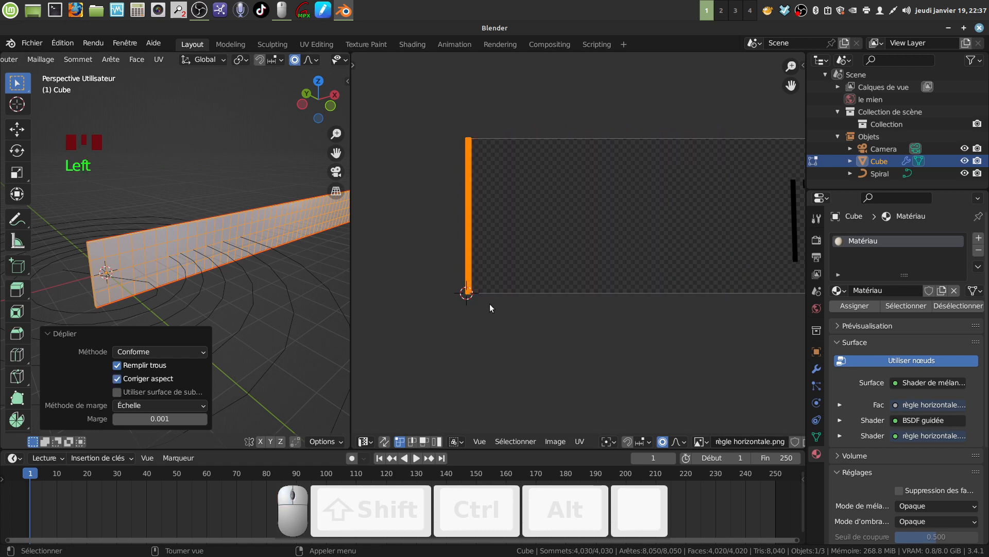
Select the whole linked UV island in the UV Editor and shift it slightly along X, away from the image's starting edge
scroll(555, 255, "down", 3)
middle_click_drag(678, 265, 587, 258)
scroll(651, 268, "up", 4)
scroll(544, 275, "down", 3)
left_click(498, 254)
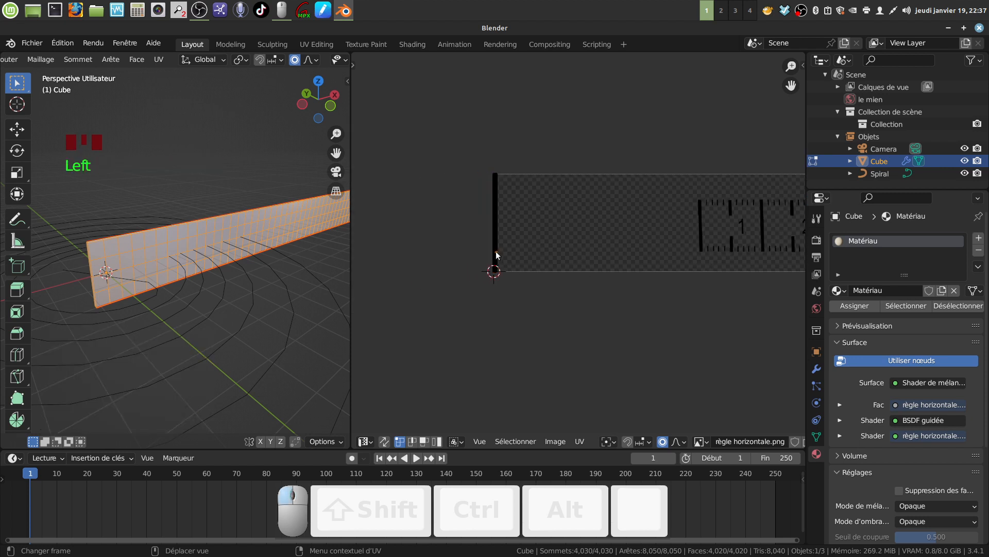
left_click(498, 248)
key("ctrl+l")
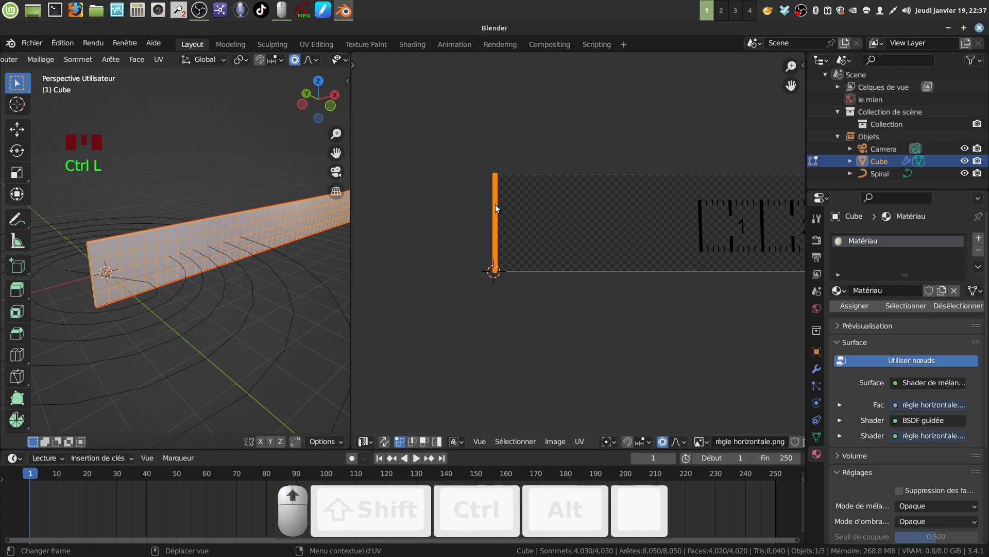
scroll(496, 204, "up", 1)
key("g")
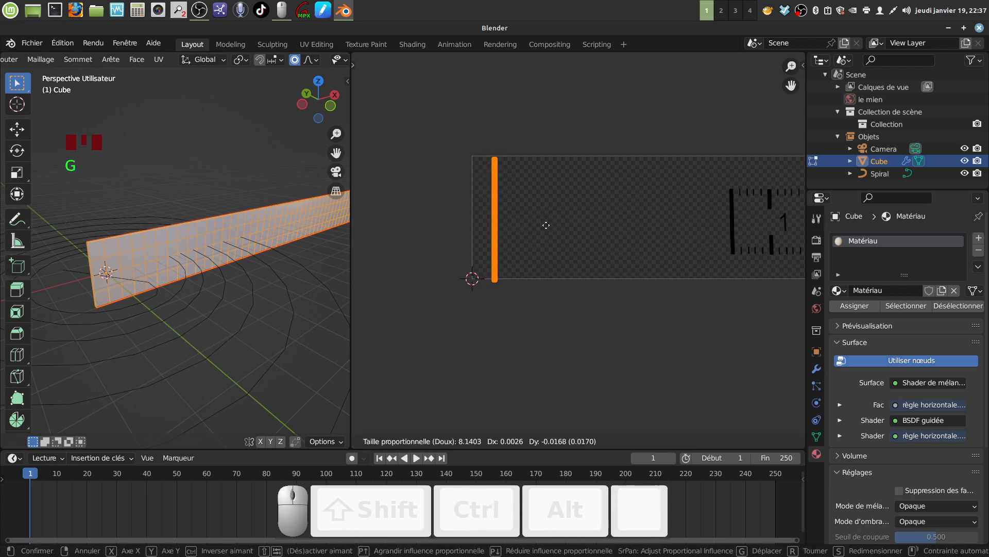
left_click(543, 225)
Select a single vertical edge near the strip's end in the 3D view, staying in Edit Mode
middle_click_drag(227, 267, 226, 314, "shift")
scroll(252, 323, "up", 5)
middle_click_drag(186, 227, 174, 240, "shift")
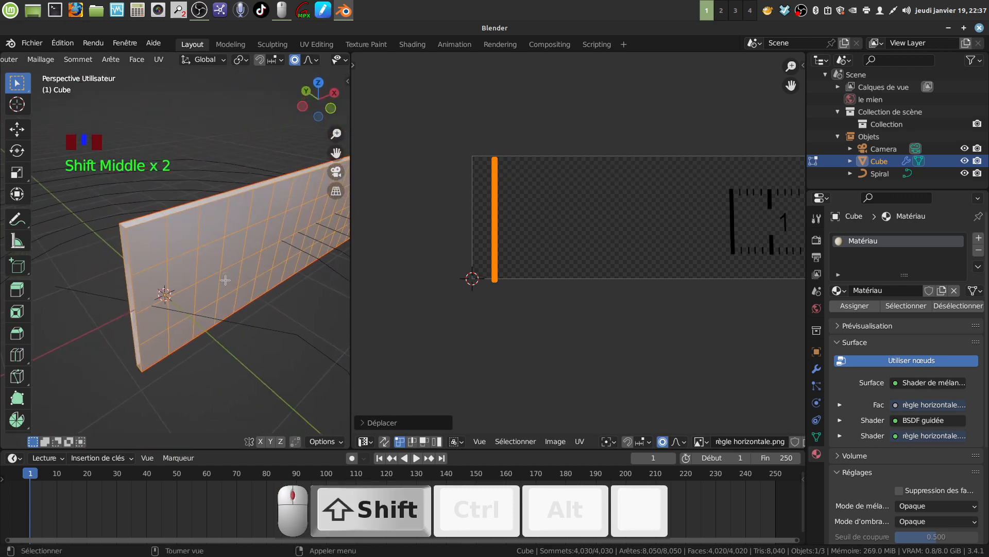
left_click(174, 240)
key("Tab")
key("Tab")
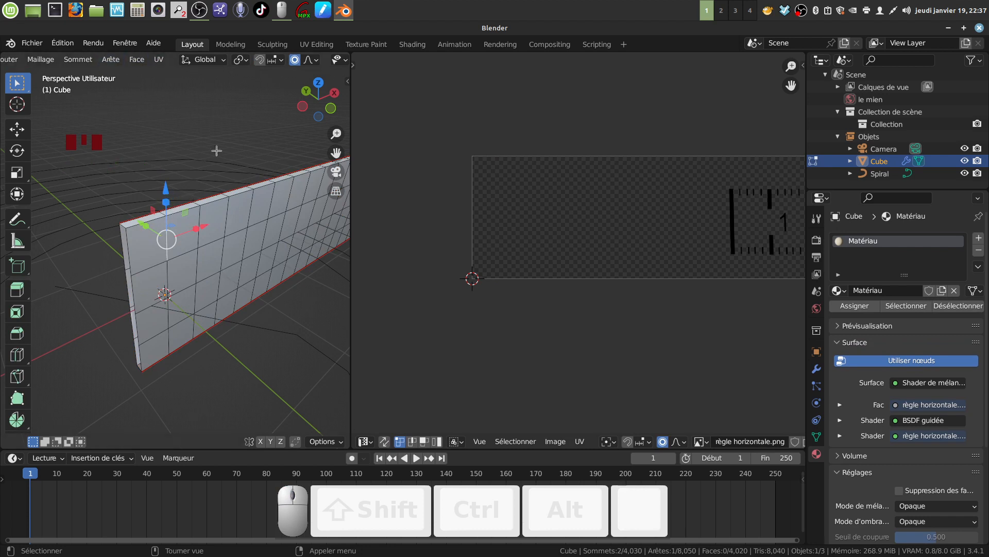
Disable proportional editing in the UV Editor
scroll(391, 456, "down", 3)
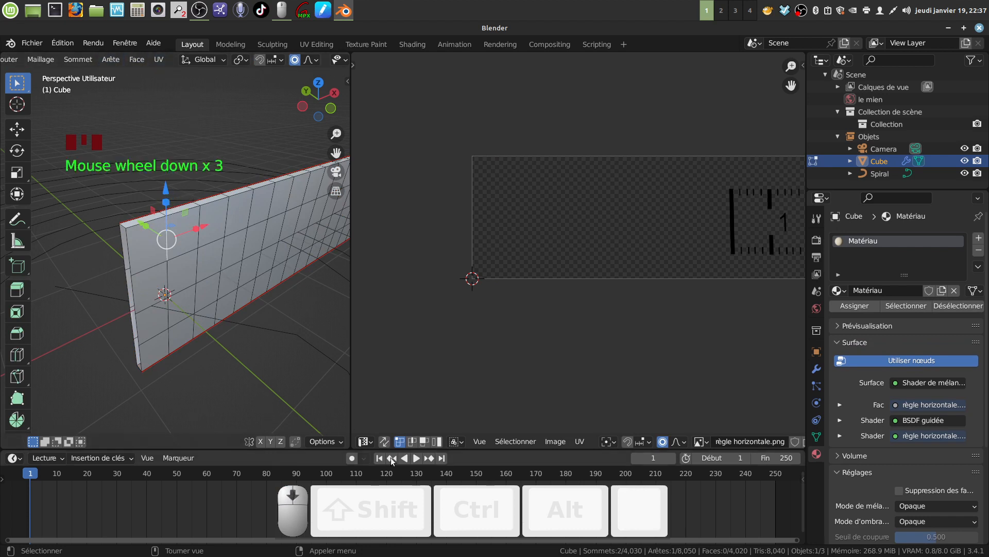
scroll(465, 444, "down", 12)
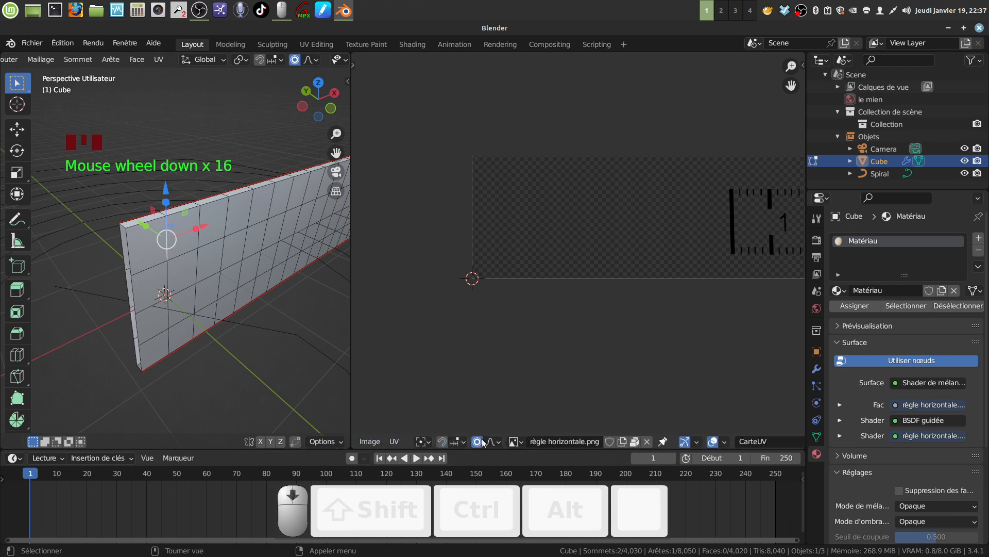
scroll(526, 442, "up", 4)
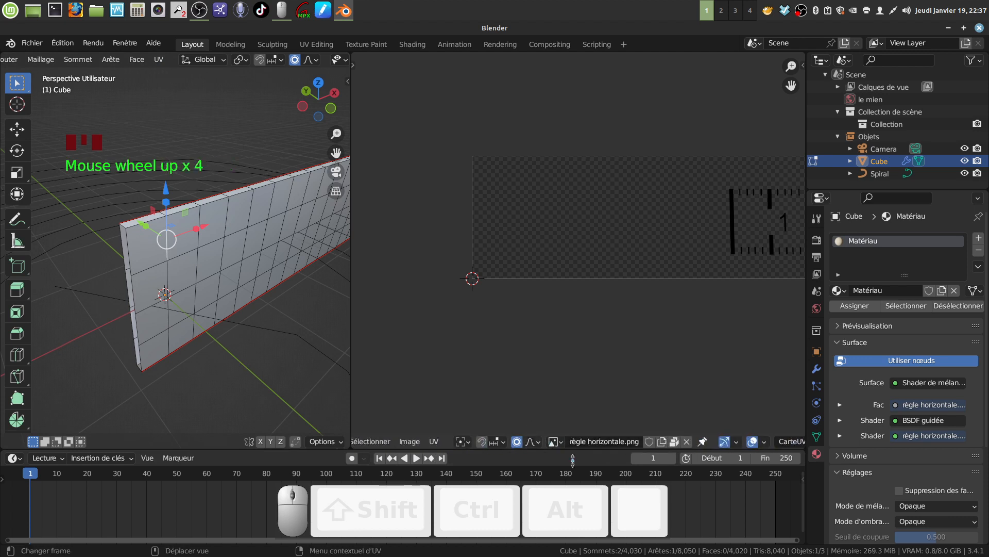
scroll(542, 441, "up", 3)
scroll(545, 442, "down", 3)
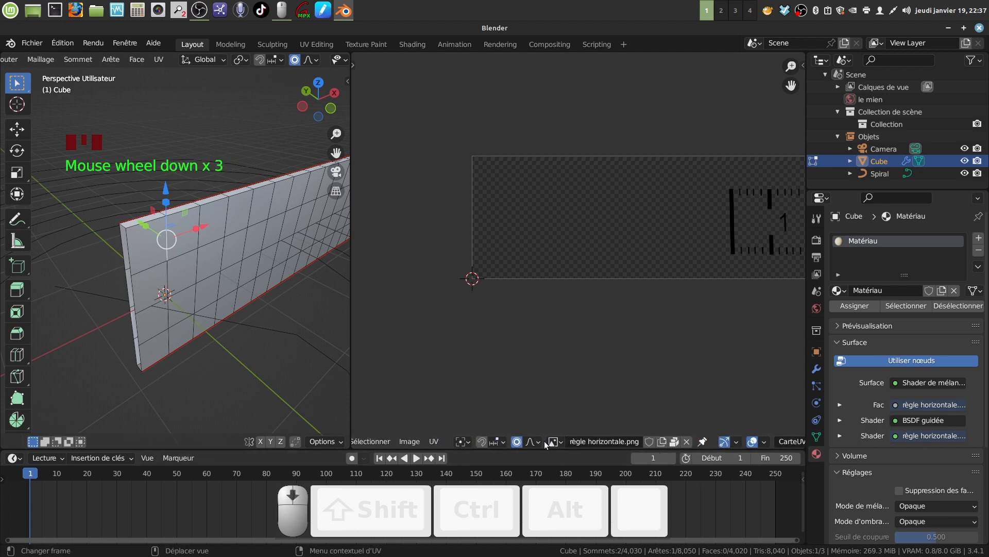
left_click(516, 441)
scroll(553, 441, "up", 5)
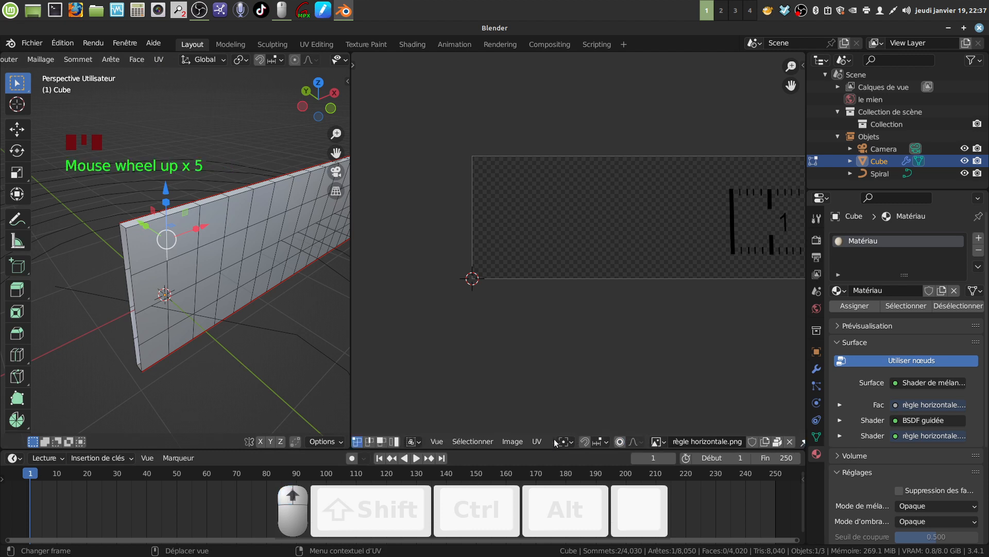
scroll(554, 441, "up", 5)
scroll(552, 441, "down", 17)
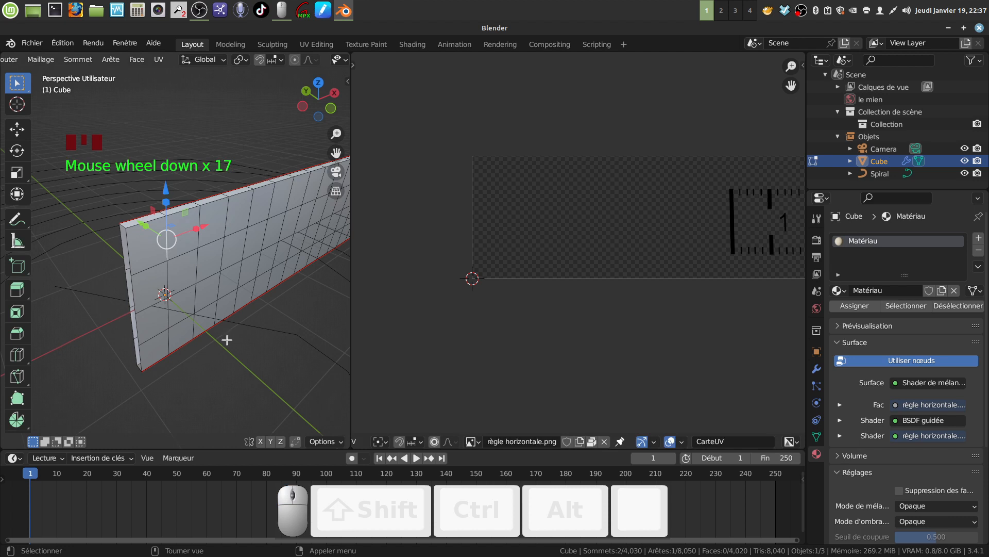
Switch to face selection and select one face on the strip's broad side plus one on its narrow upper side
key("3")
left_click(198, 240)
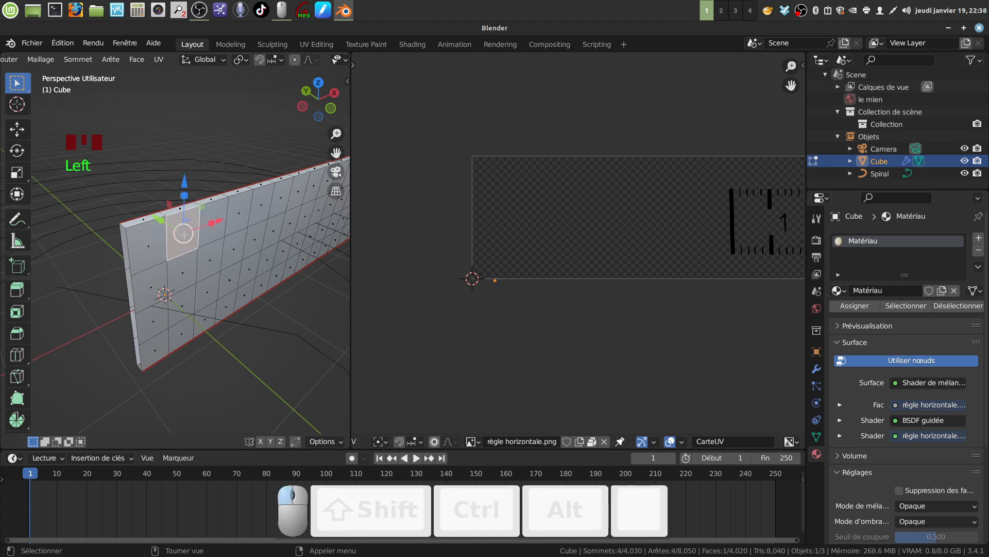
middle_click_drag(205, 246, 187, 271)
left_click(242, 212, "shift")
middle_click_drag(242, 212, 214, 241)
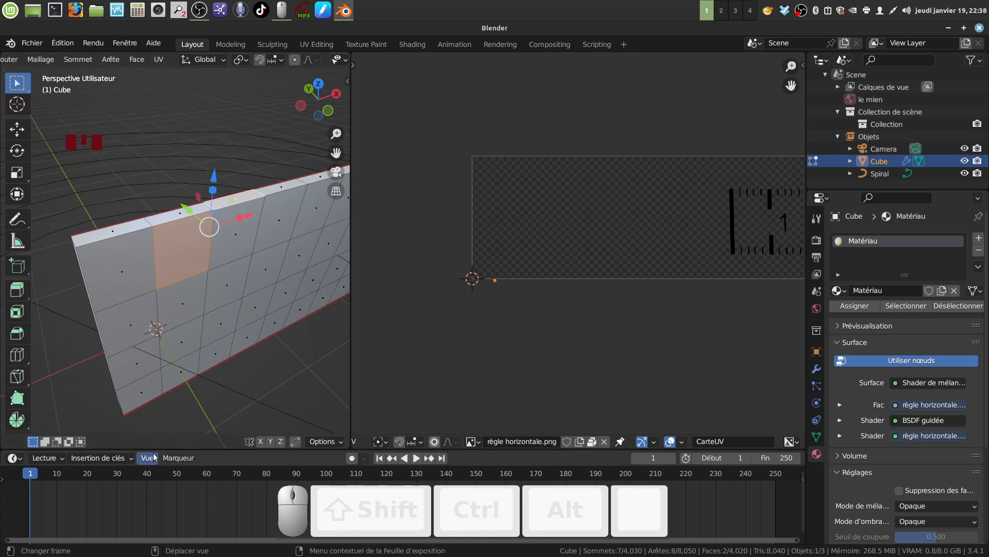
Extend the selection to all similar faces using the Coplanaires criterion
scroll(180, 68, "down", 4)
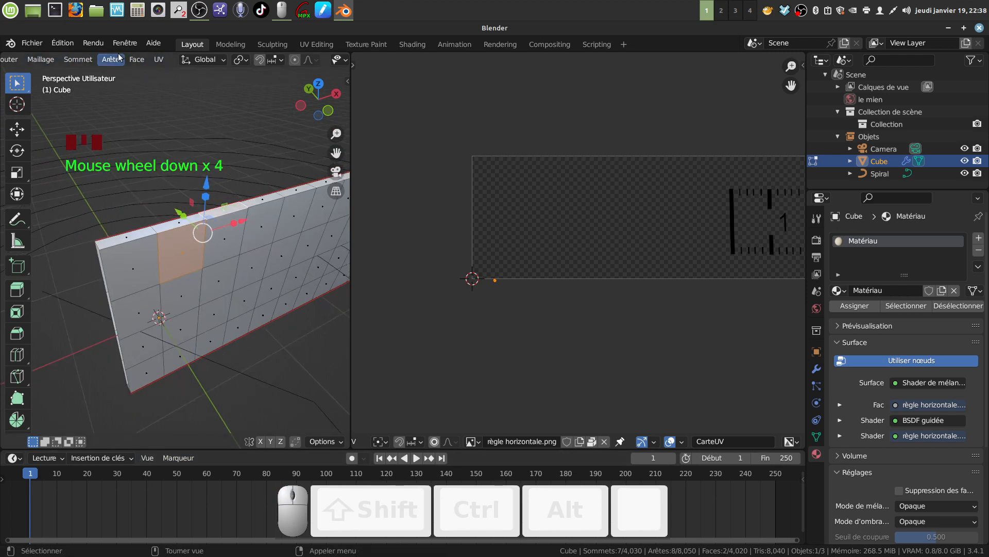
scroll(119, 56, "up", 3)
left_click(31, 61)
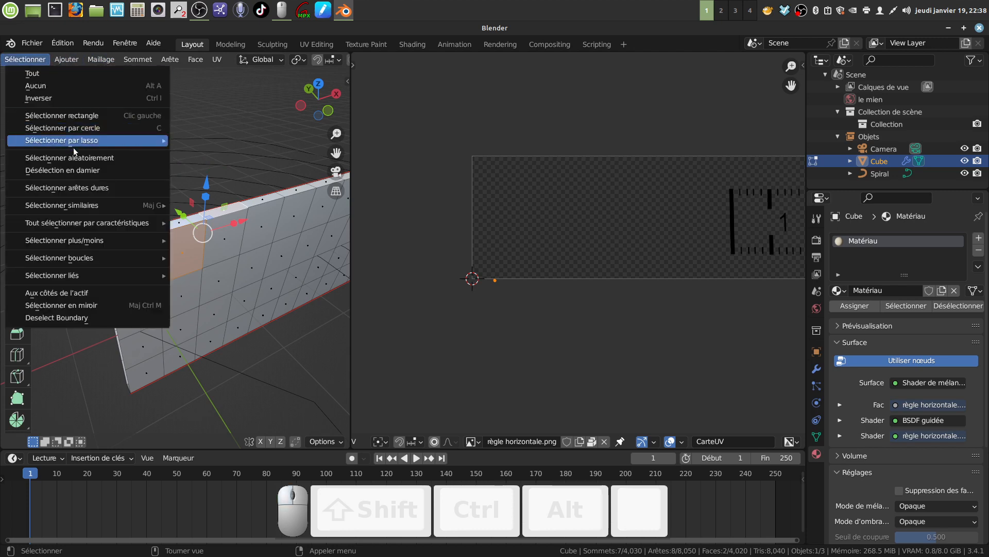
mouse_move(93, 206)
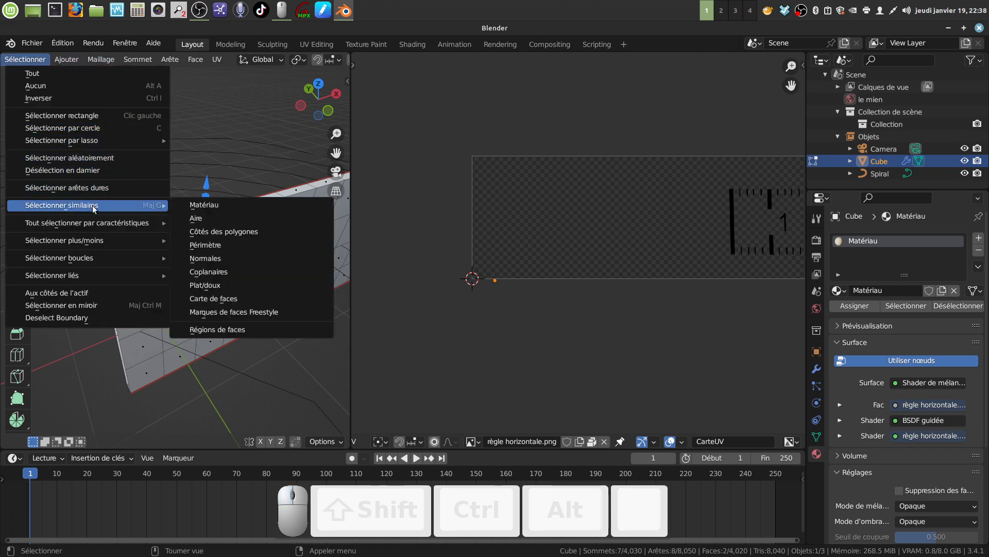
left_click(247, 271)
middle_click_drag(250, 271, 287, 254)
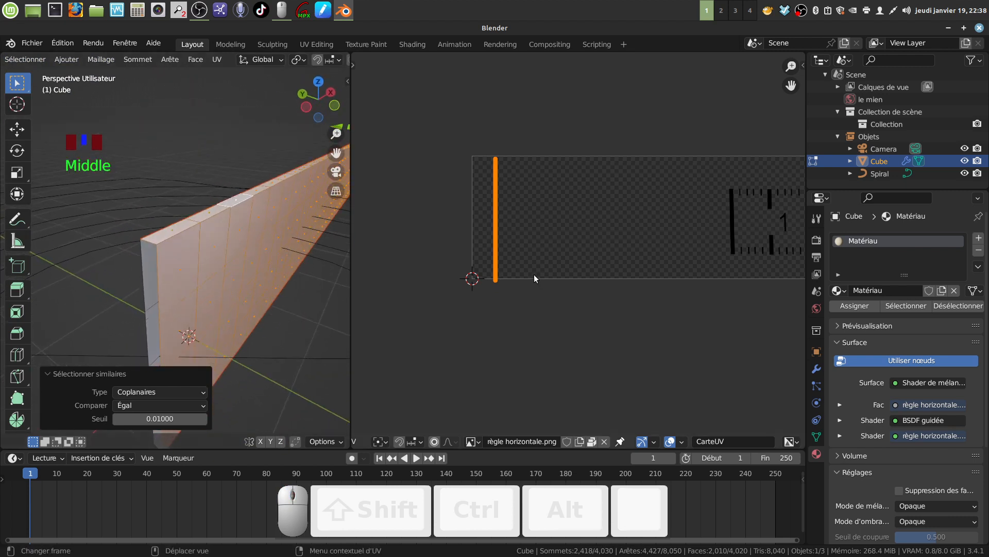
Move the selected faces' UV island along X to separate it from the island of the remaining faces
key("g")
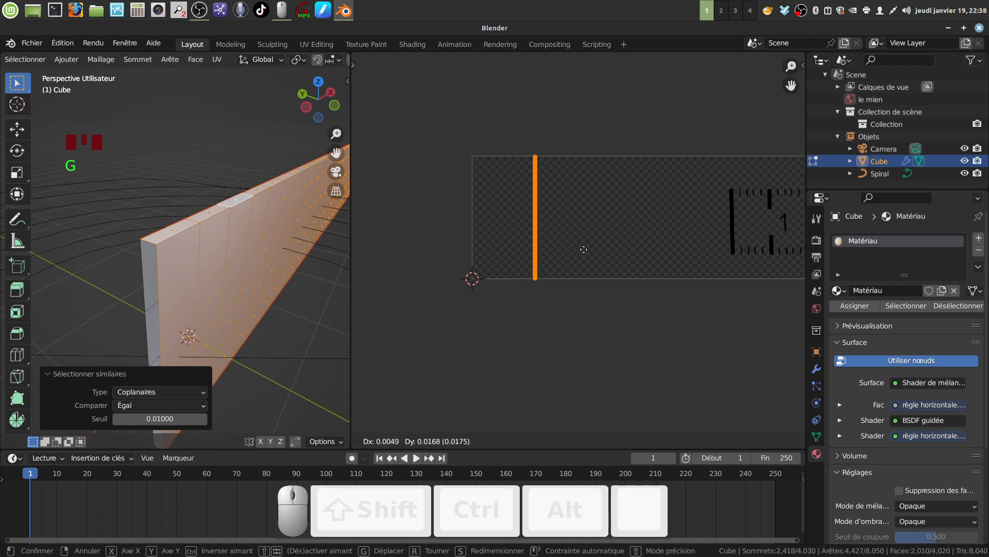
left_click(607, 247)
middle_click_drag(247, 283, 243, 282)
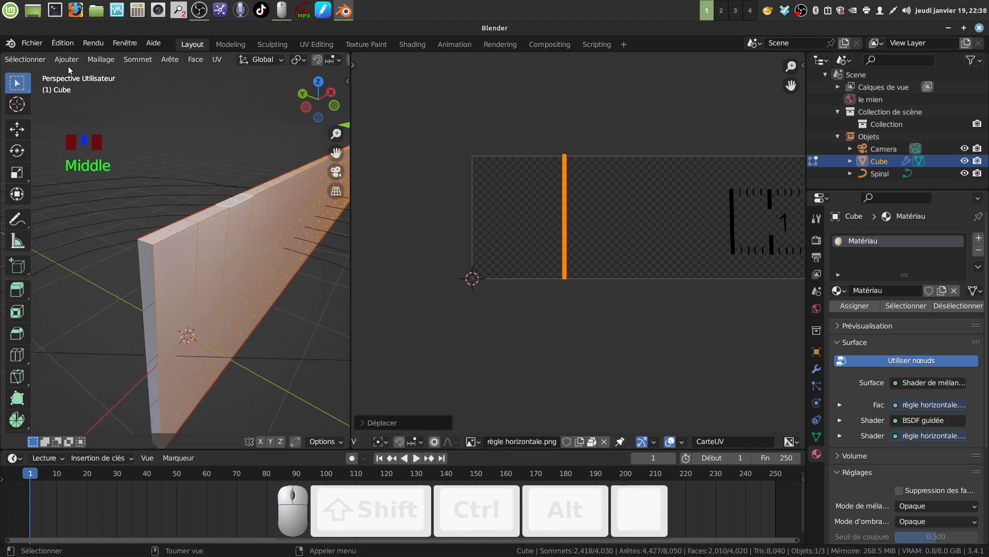
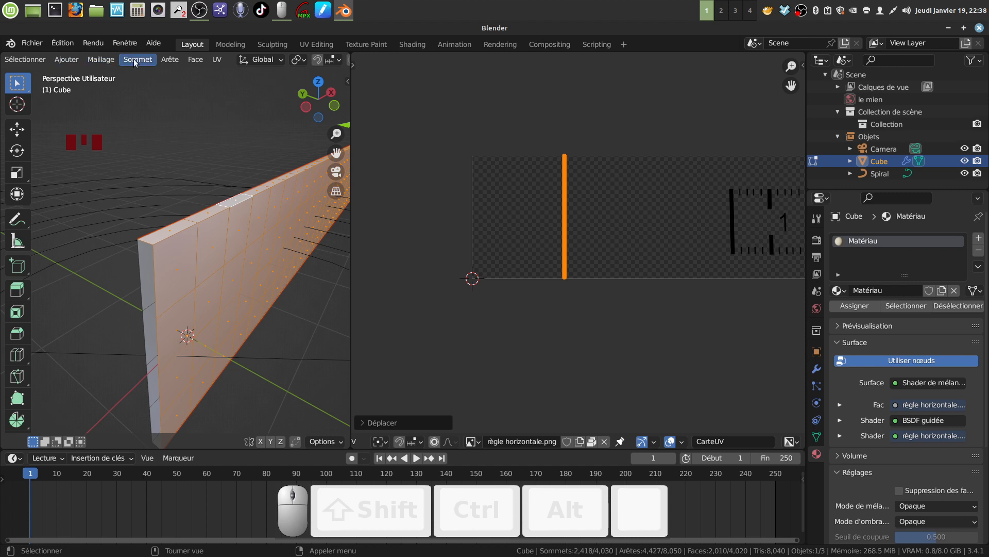
Invert the face selection and examine the other faces and their UV island
left_click(25, 59)
left_click(48, 97)
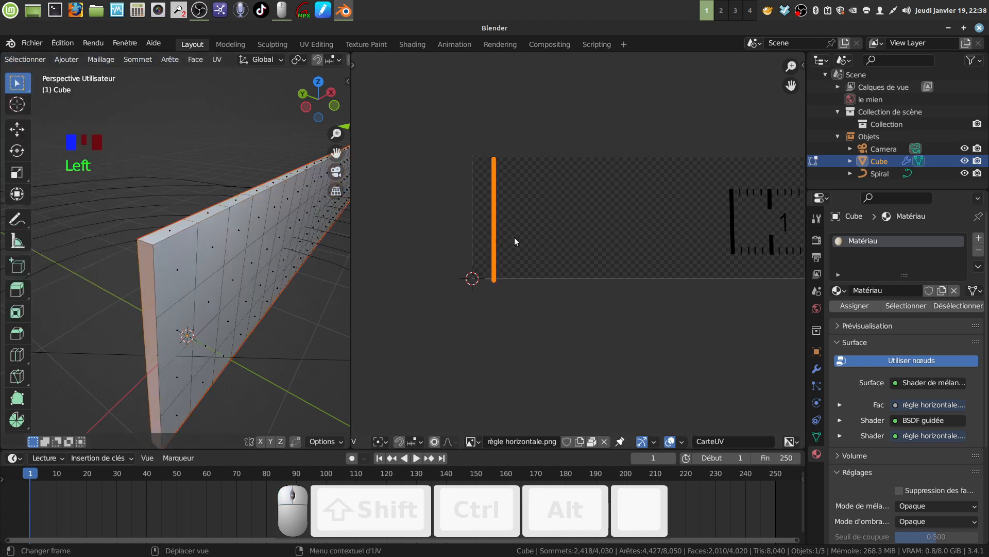
scroll(504, 236, "up", 2)
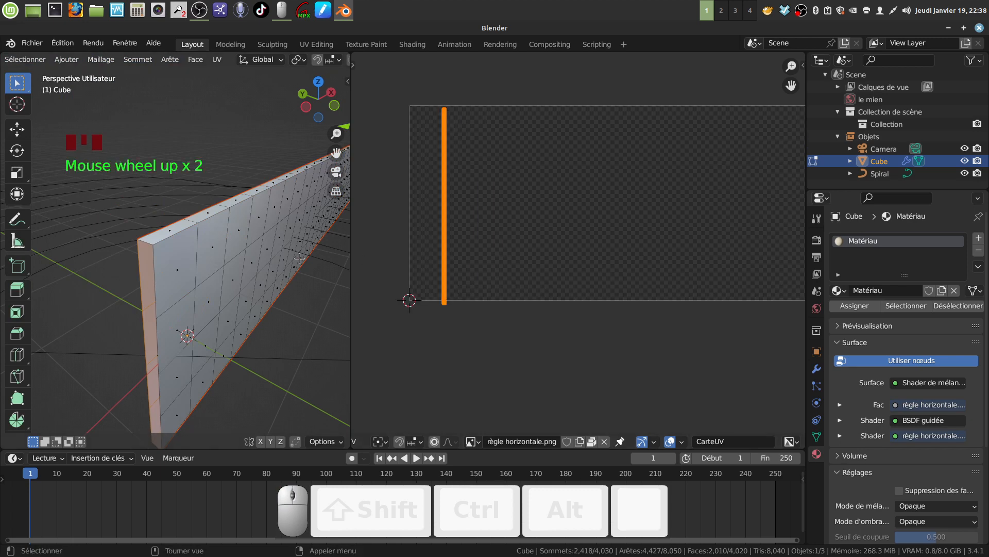
mouse_move(289, 248)
middle_mouse_down()
mouse_move(304, 257)
mouse_move(312, 239)
mouse_move(294, 155)
mouse_move(286, 257)
middle_mouse_up()
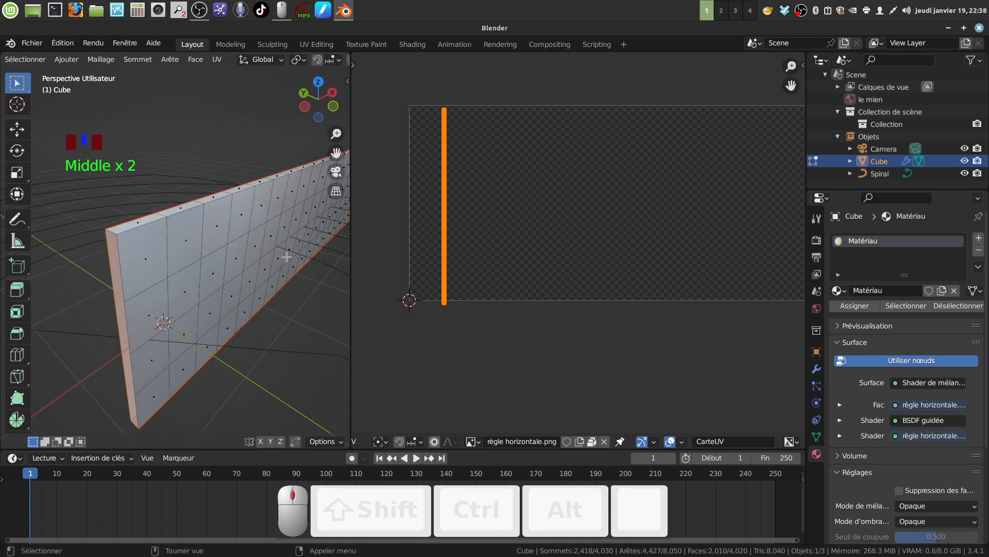
Select all faces of the strip to show both UV islands over the ruler image
key("a")
key("a")
key("a")
scroll(547, 253, "down", 3)
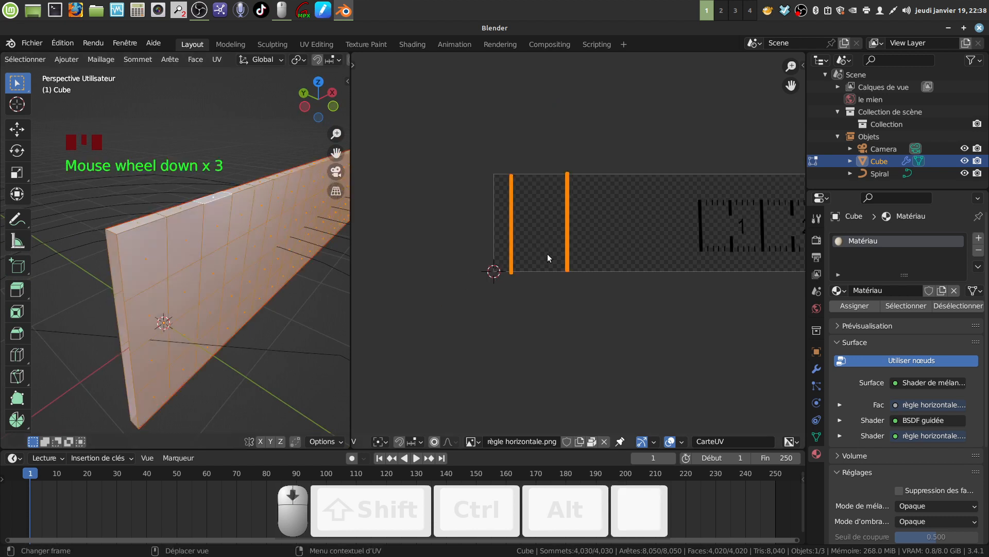
middle_click_drag(567, 261, 545, 237, "shift")
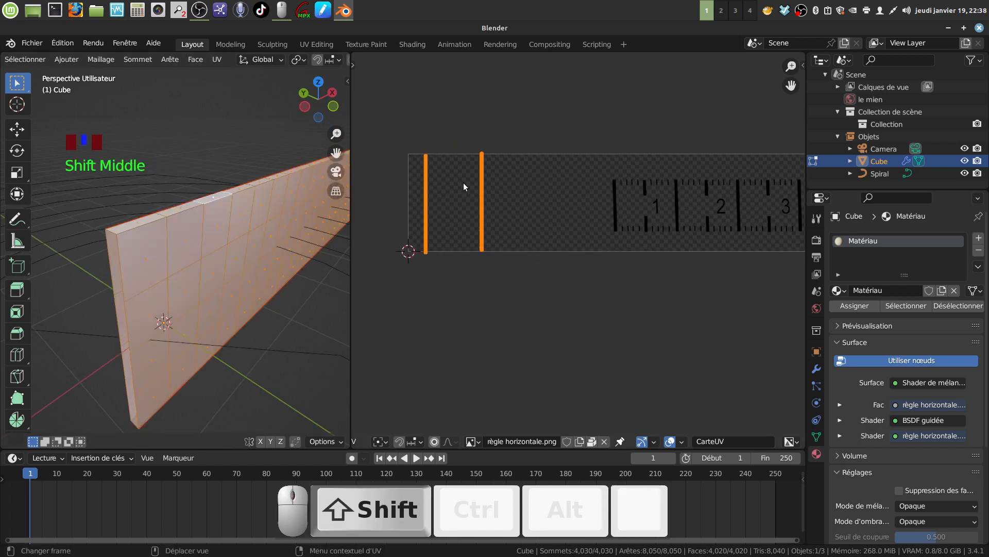
mouse_move(464, 186)
middle_mouse_down("shift")
mouse_move(477, 172)
mouse_move(471, 159)
middle_mouse_up("shift")
Box-select both UV islands together and rotate them by 90 degrees so they lie parallel to the ruler
scroll(512, 192, "down", 2)
left_click_drag(478, 151, 503, 236)
middle_click_drag(548, 267, 518, 274, "shift")
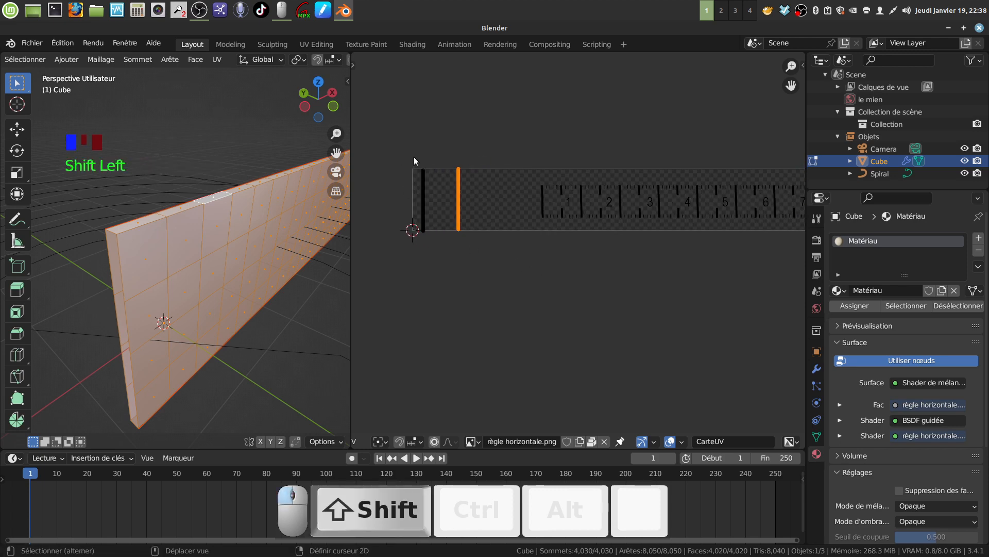
left_click_drag(414, 158, 442, 273, "shift")
type("r")
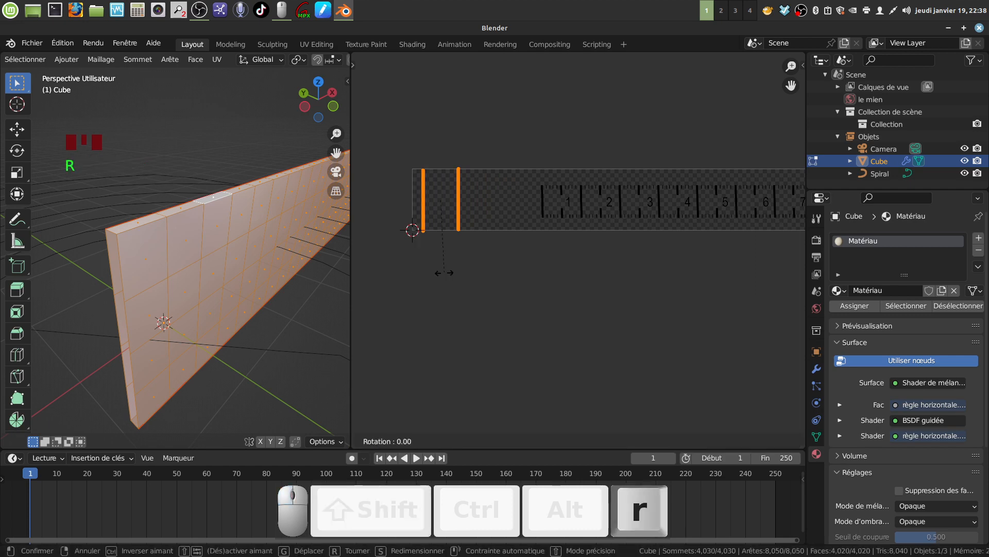
type("90")
left_click(445, 272)
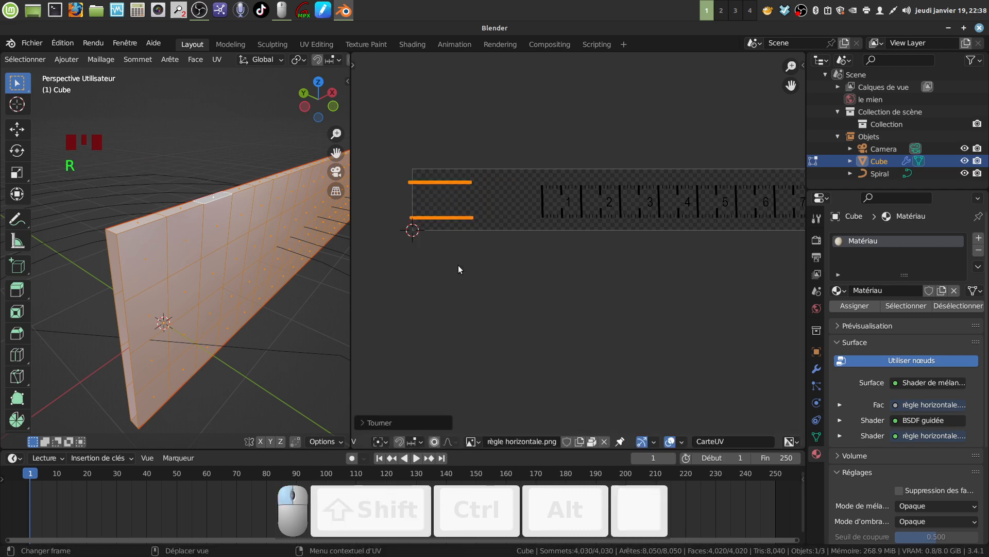
Move both rotated UV islands off the image, into the empty space above the ruler
scroll(462, 262, "down", 4)
middle_click_drag(409, 265, 421, 268, "shift")
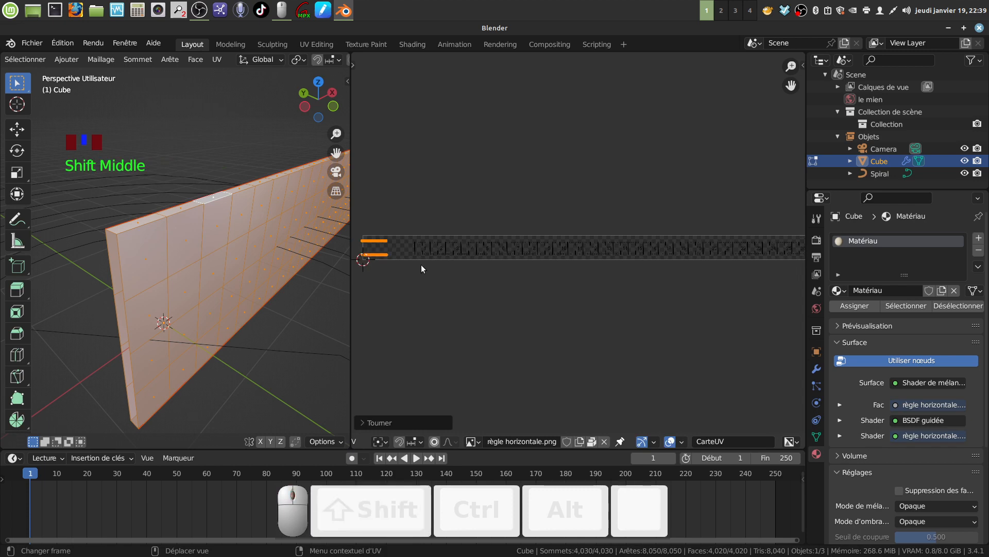
key("g")
left_click(664, 205)
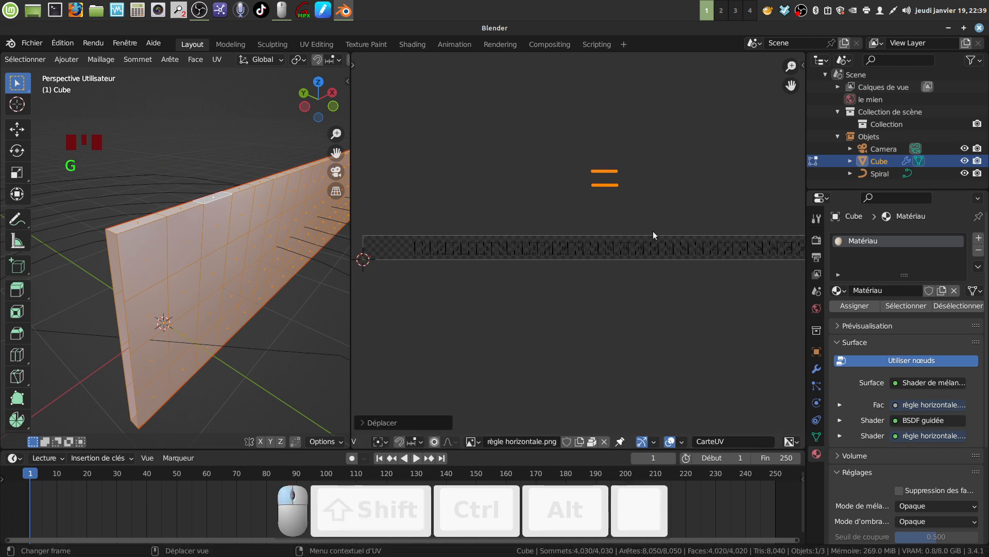
Scale both UV islands up by a factor of about 15, and again by about 4, to approach the ruler's length
scroll(638, 276, "down", 3)
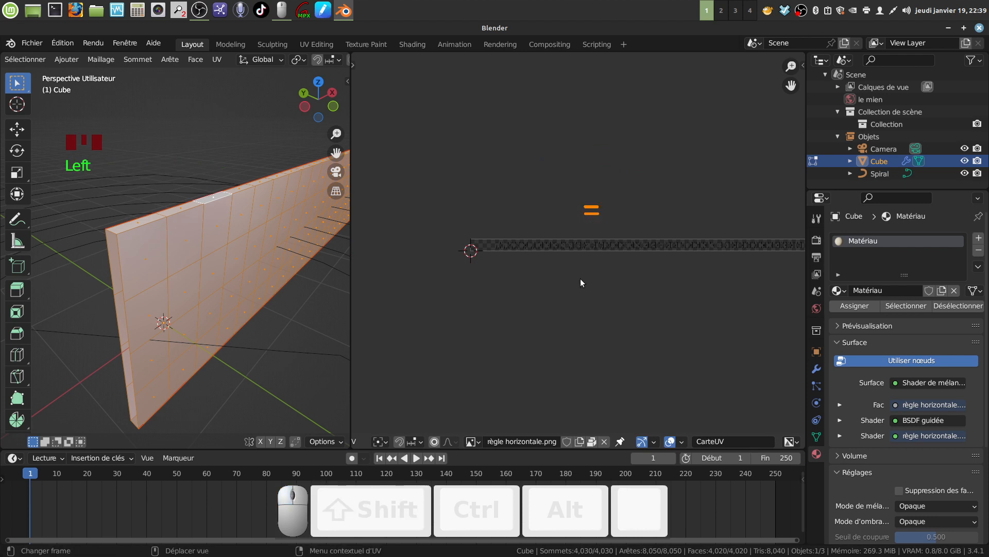
key("s")
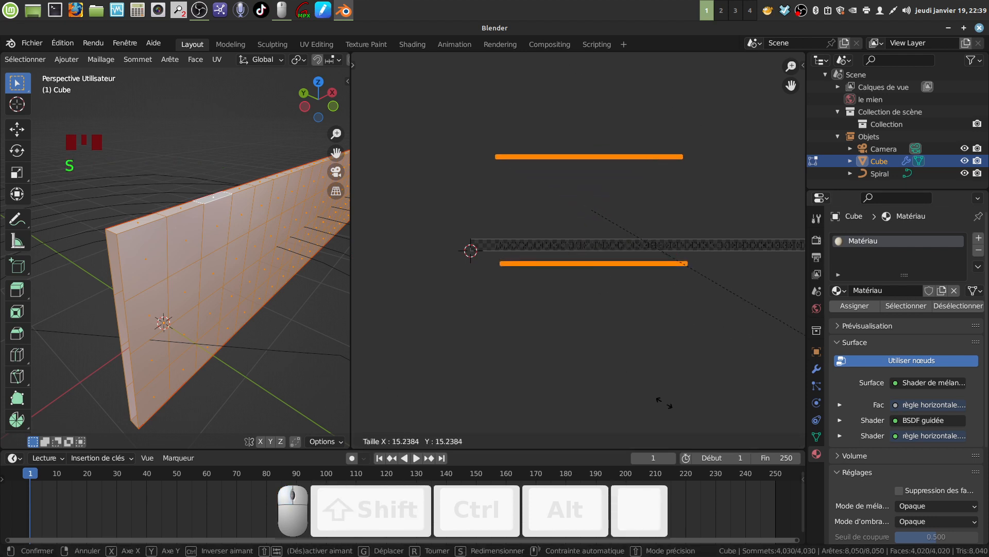
left_click(664, 402)
middle_click_drag(610, 245, 376, 247, "shift")
scroll(475, 252, "down", 7)
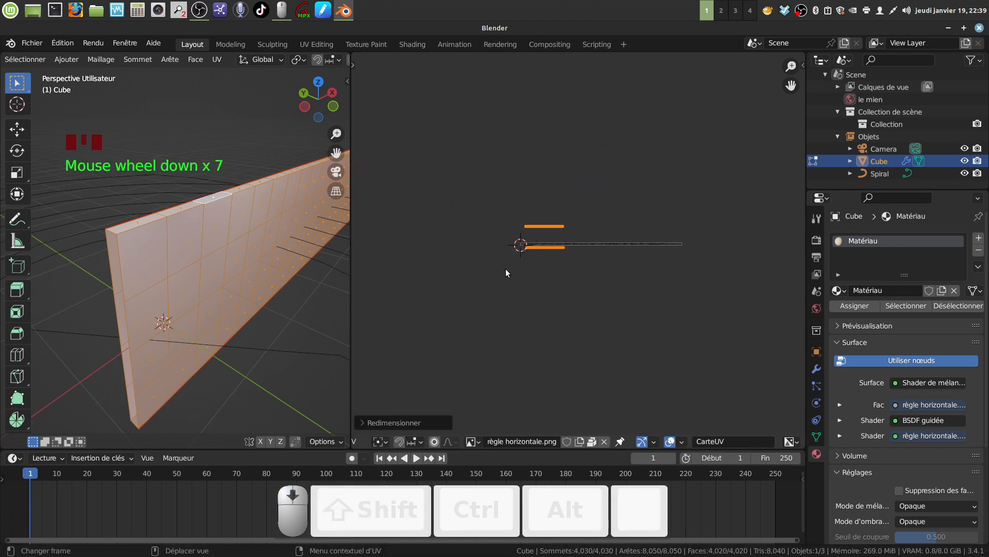
middle_click_drag(506, 270, 499, 303, "shift")
key("s")
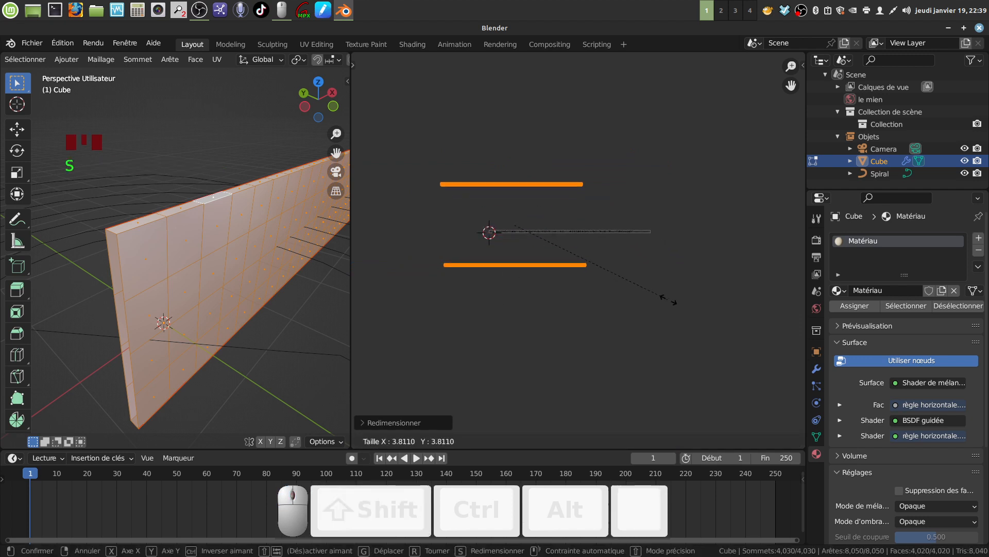
left_click(679, 306)
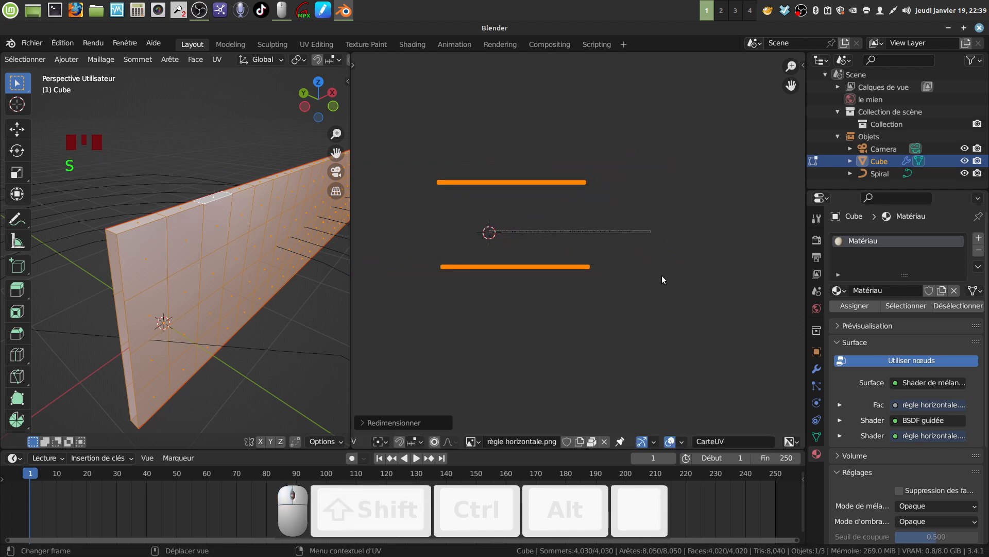
Move both UV islands up by about 20 units so the lower one sits just above the ruler image
key("g")
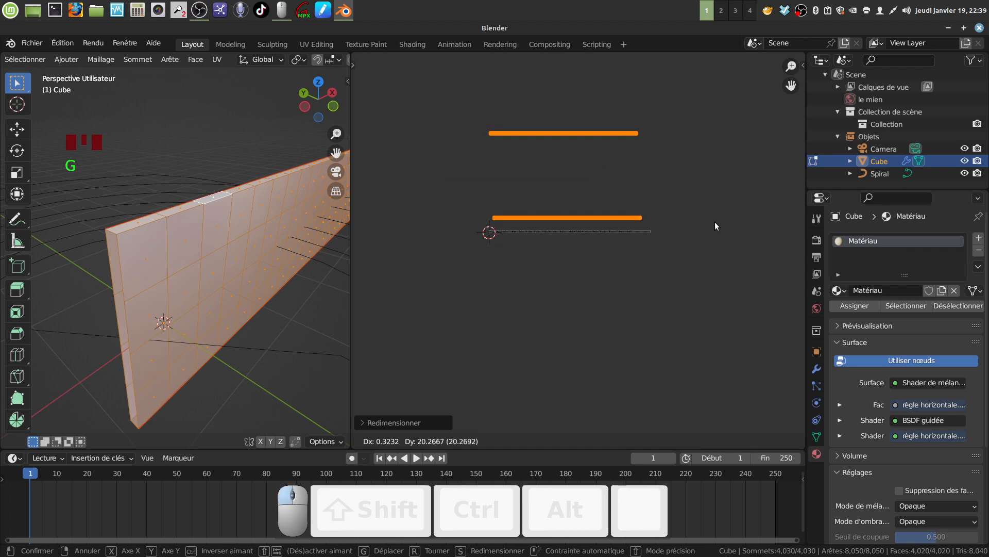
left_click(715, 222)
scroll(666, 280, "up", 2)
middle_click_drag(661, 252, 727, 256, "shift")
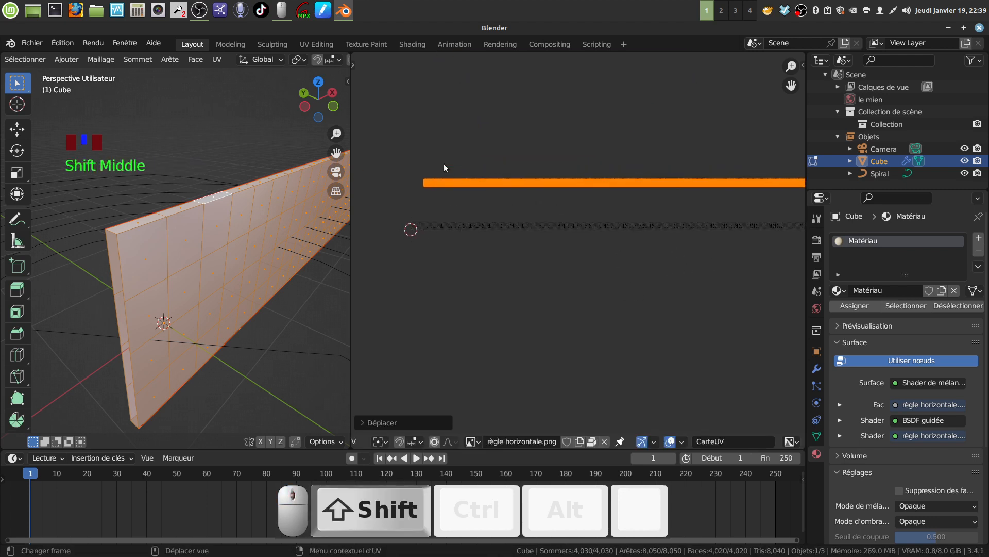
Select only the lower UV island and move it down by about 5.7 units onto the ruler image
left_click_drag(423, 170, 429, 170)
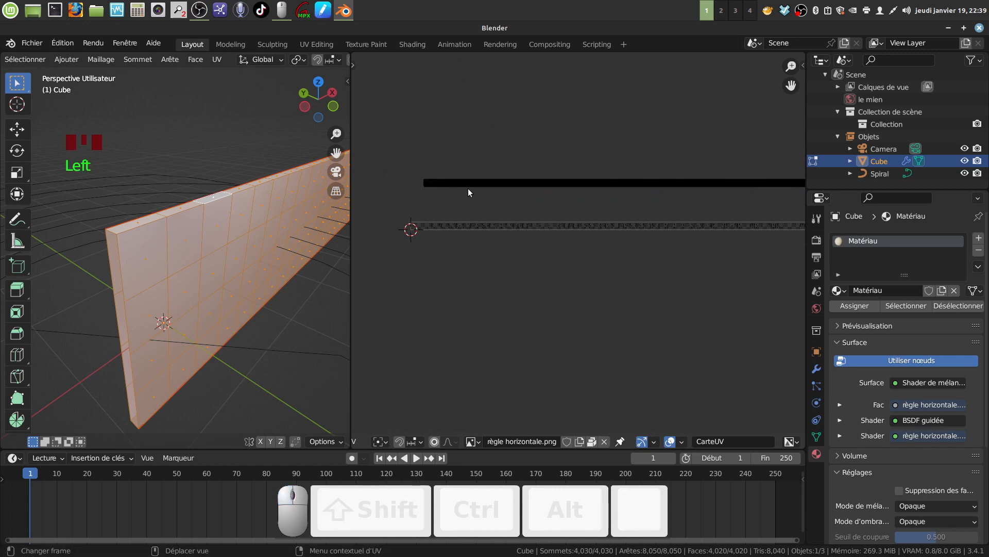
scroll(470, 188, "down", 3)
left_click_drag(500, 192, 752, 215)
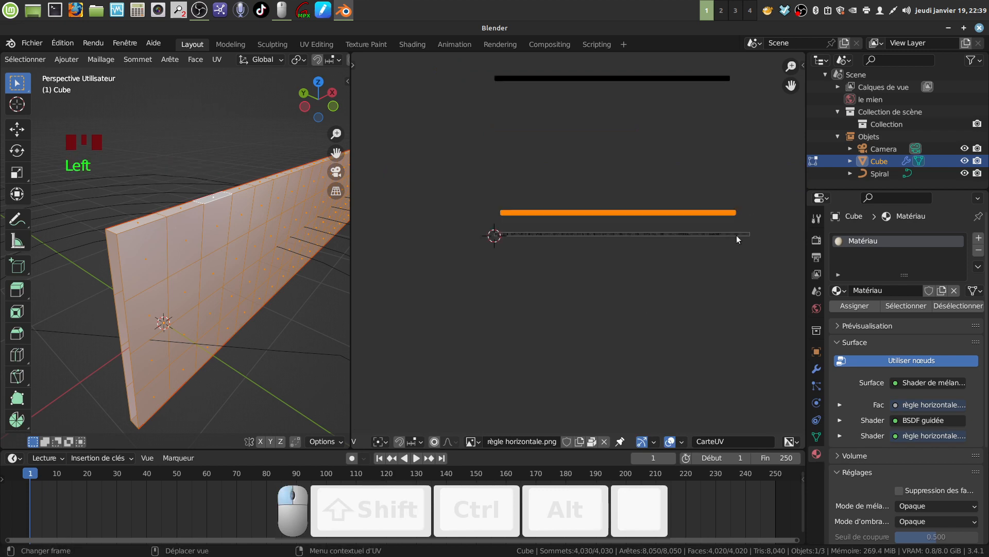
scroll(737, 235, "up", 4)
middle_click_drag(689, 301, 617, 233, "shift")
scroll(680, 272, "up", 1)
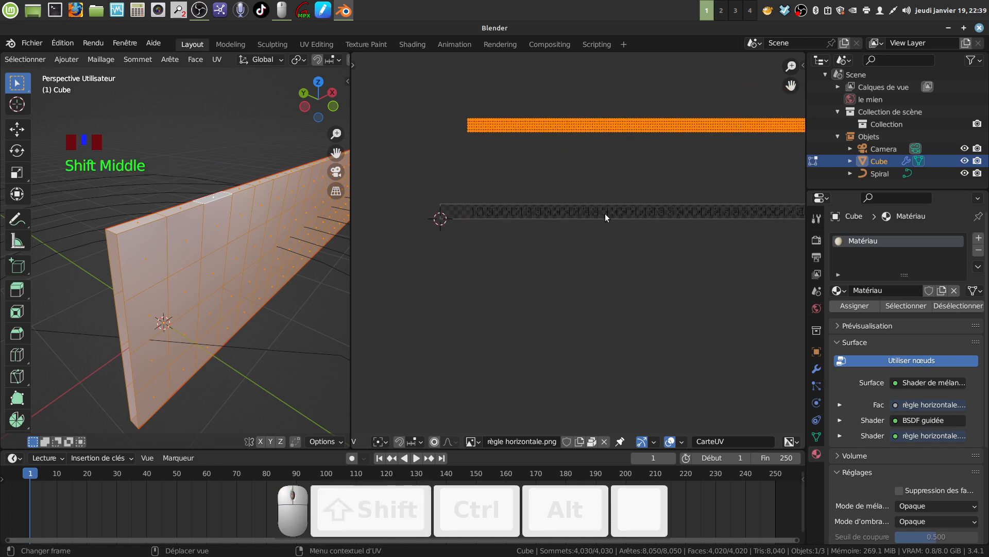
key("g")
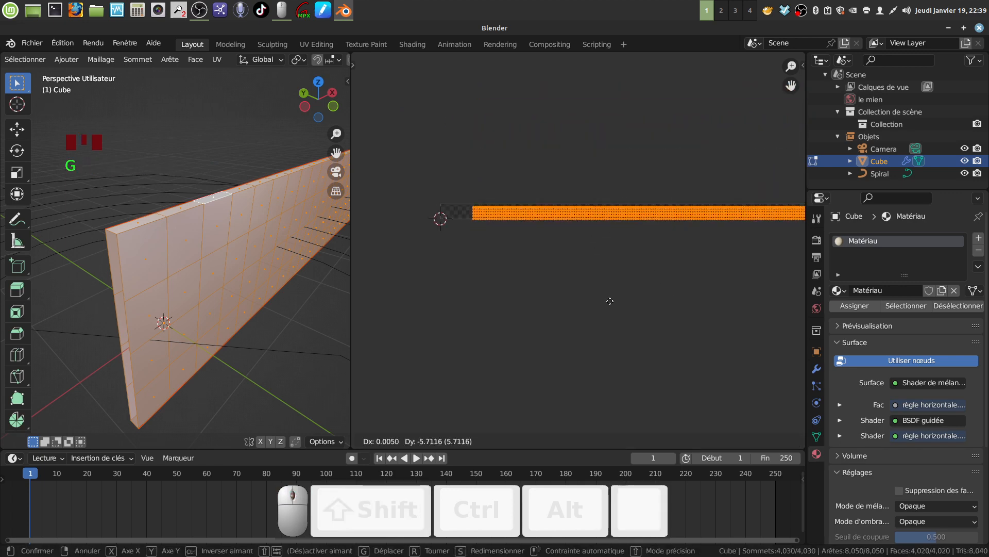
left_click(608, 303)
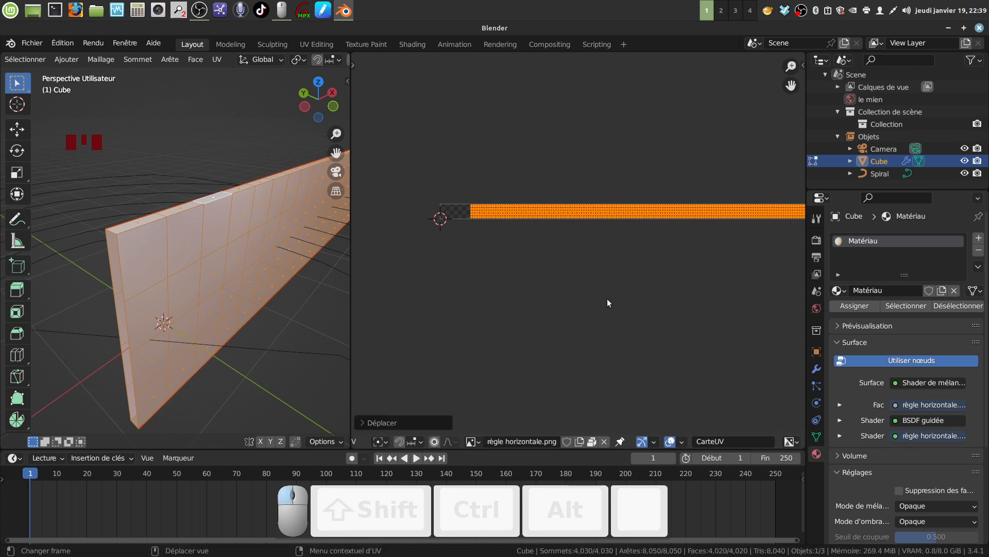
Fine-position the island so it is vertically centred in the ruler strip and begins near the first graduation line
scroll(592, 270, "up", 6)
middle_click_drag(533, 196, 445, 292, "shift")
key("g")
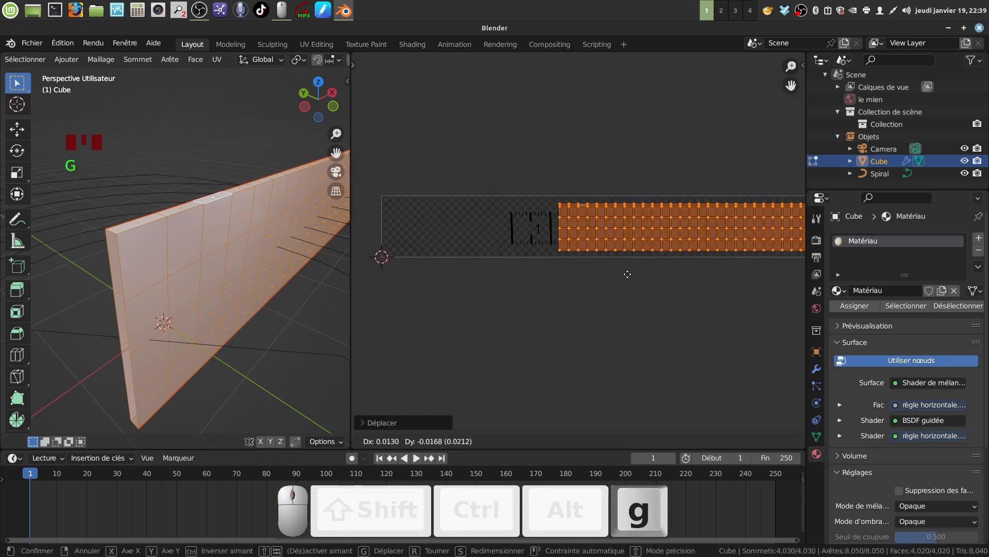
left_click(565, 275)
Scale the island to about 0.96 along X to shorten it towards the ruler's last graduations
scroll(567, 268, "down", 3)
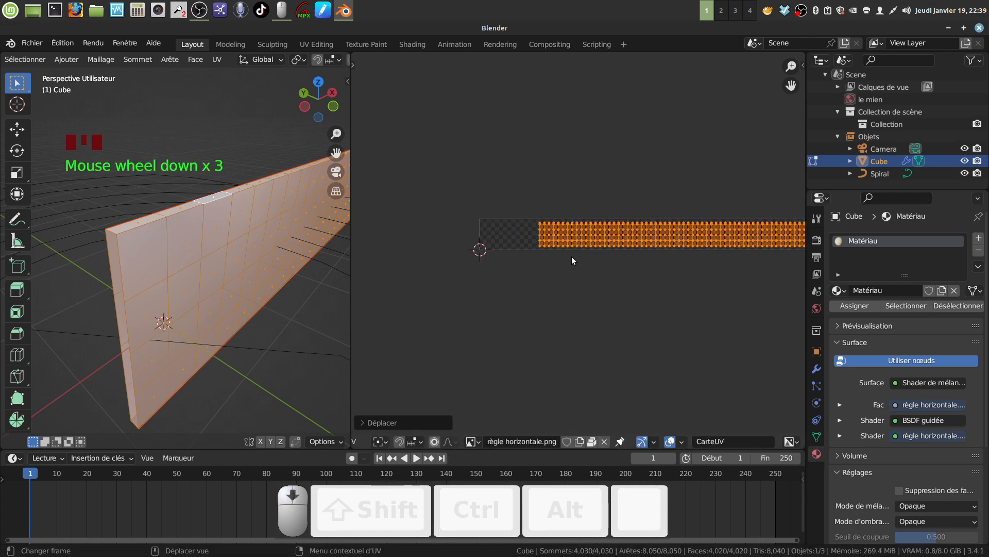
middle_click_drag(571, 256, 546, 258, "shift")
scroll(552, 258, "up", 4)
scroll(726, 323, "up", 1)
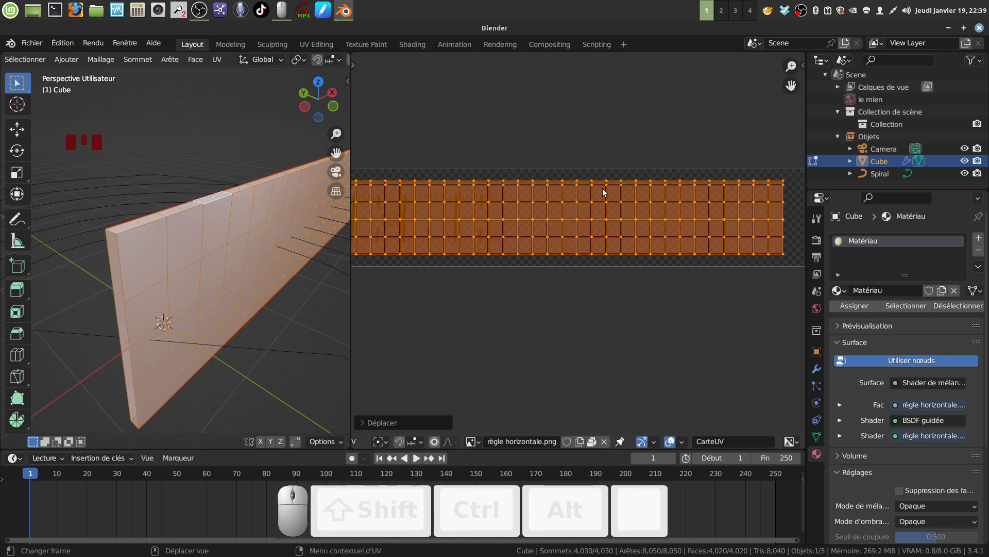
key("s")
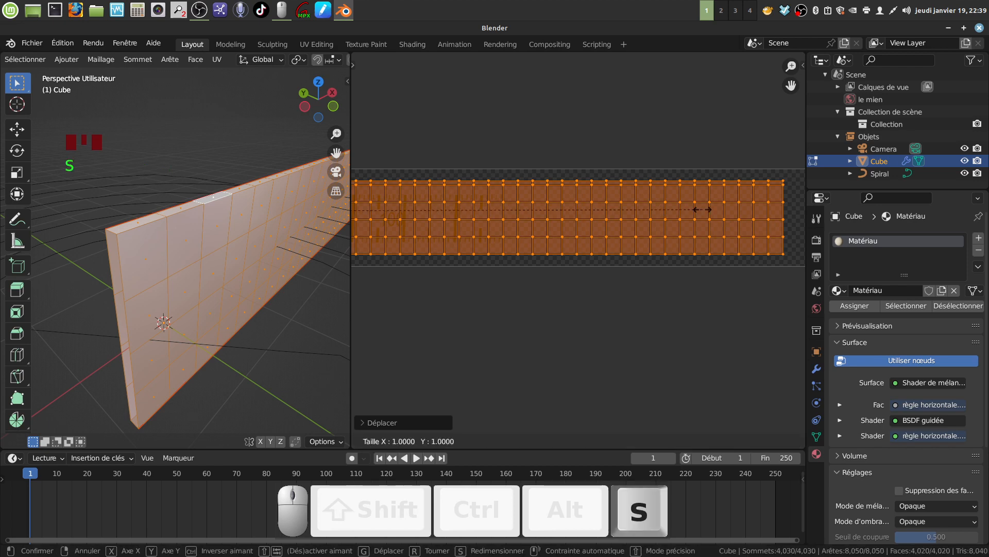
key("x")
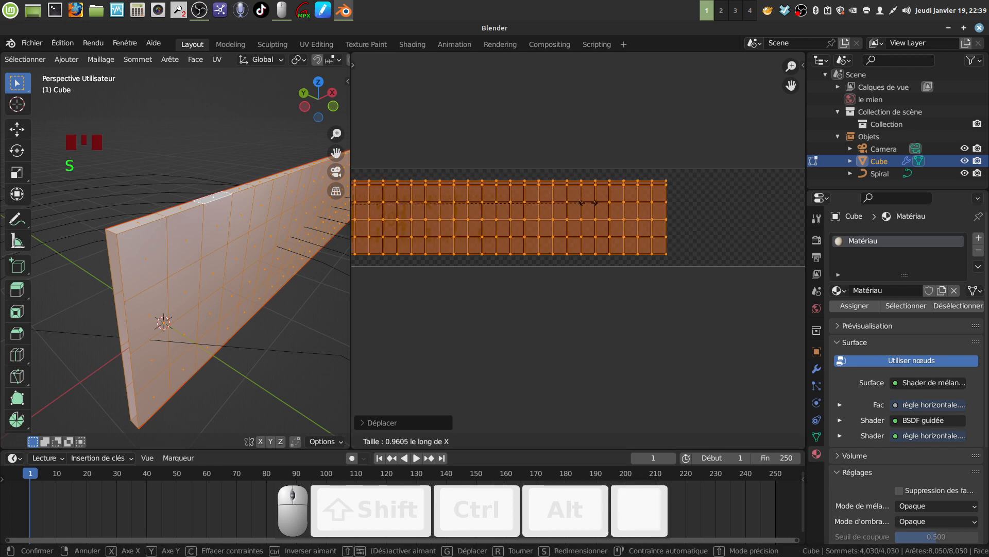
left_click(588, 205)
Move the shortened island along X so its starting edge meets the ruler's first graduation line
scroll(618, 226, "down", 2)
scroll(617, 252, "up", 1)
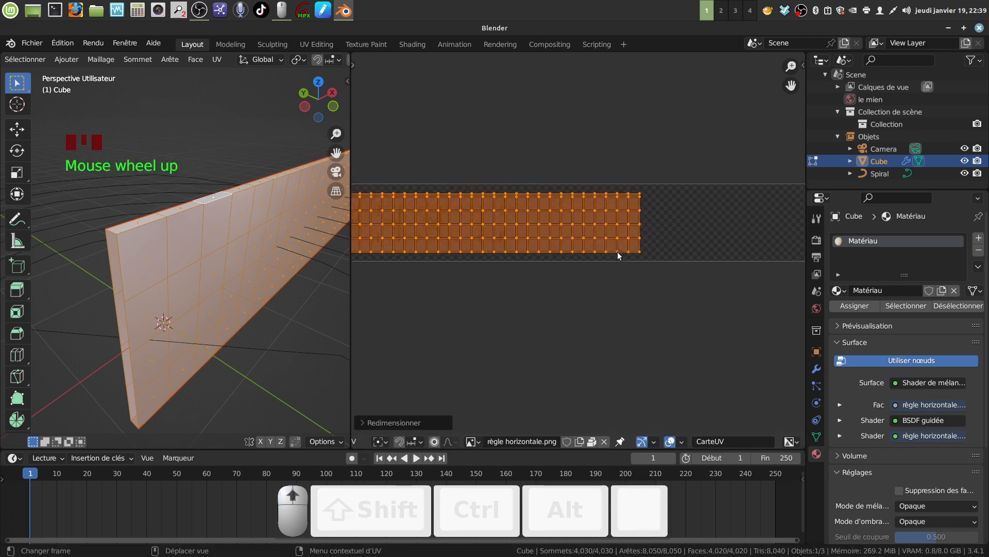
middle_click_drag(617, 251, 721, 216, "shift")
middle_click_drag(361, 278, 536, 282, "shift")
scroll(462, 279, "up", 2)
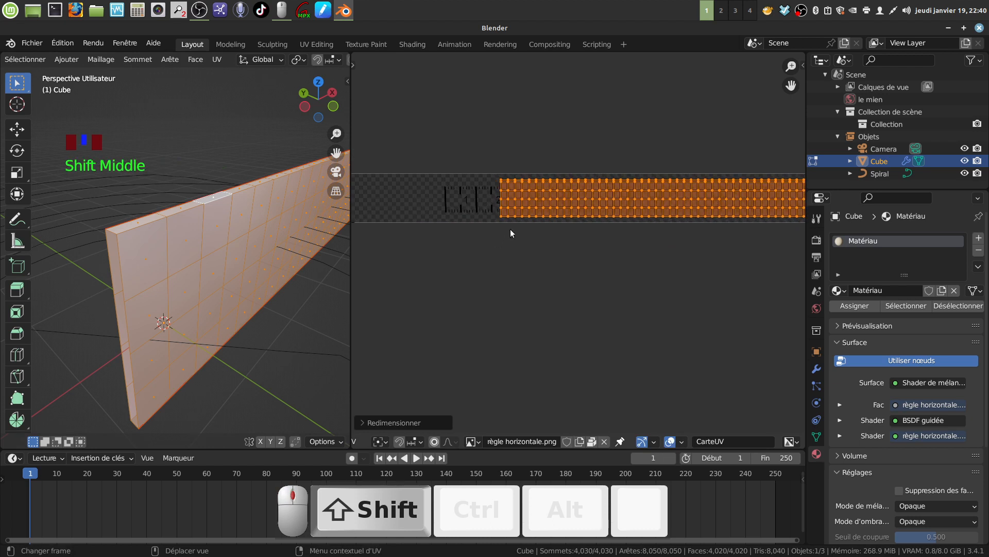
key("g")
key("x")
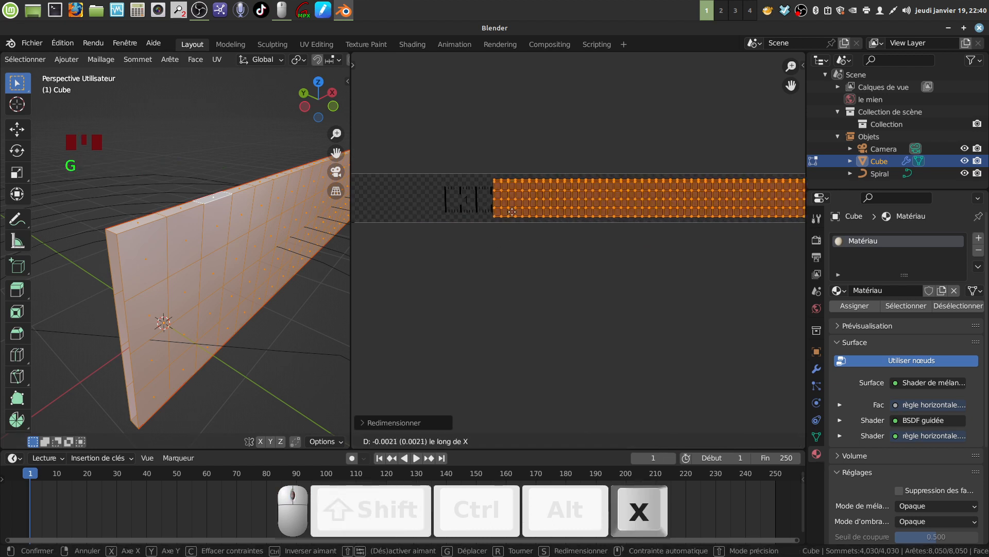
left_click(461, 216)
Scale the island to about 0.98 along X so its far end comes closer to the 100 graduation
scroll(479, 219, "down", 4)
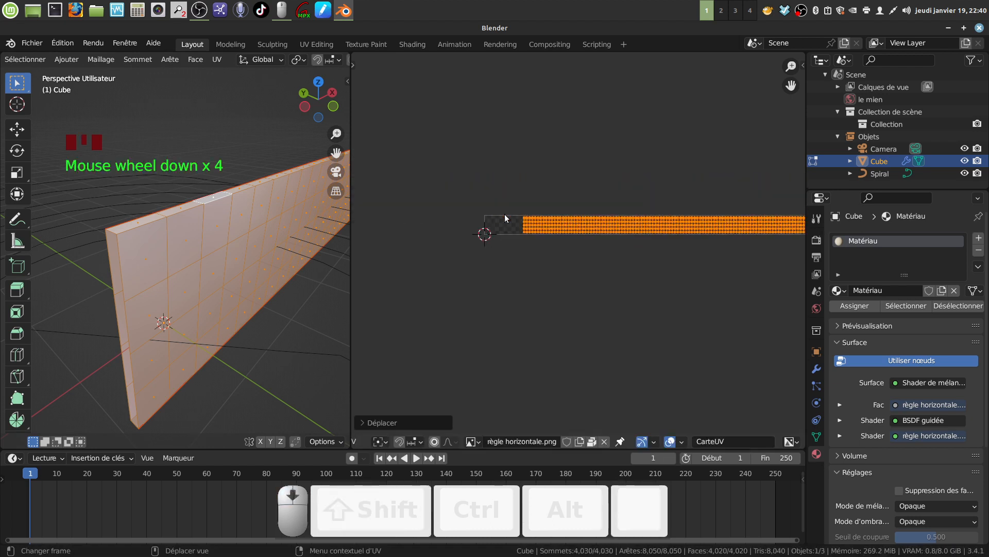
middle_click_drag(505, 214, 411, 182, "shift")
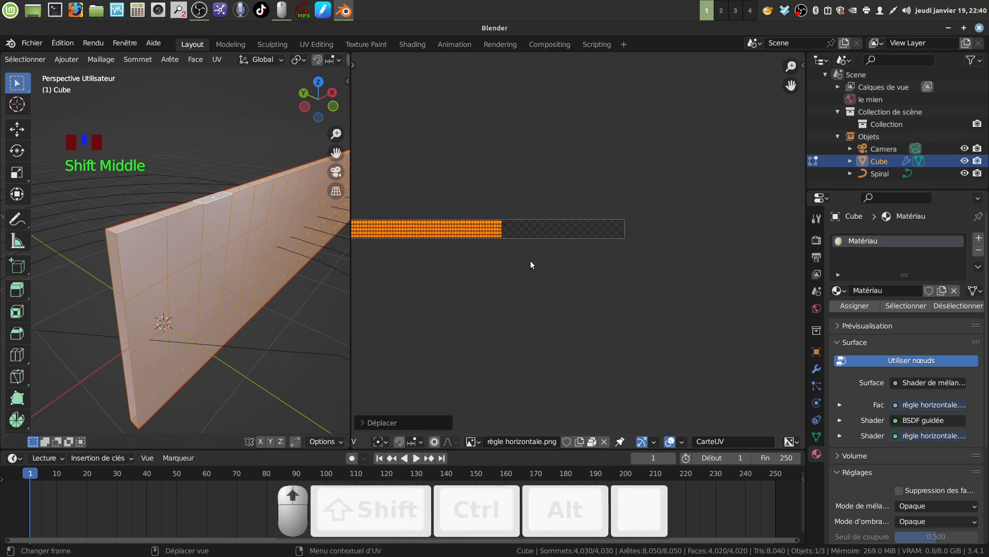
scroll(556, 245, "up", 5)
middle_click_drag(495, 246, 793, 299, "shift")
scroll(648, 311, "up", 2)
middle_click_drag(648, 311, 641, 260, "shift")
scroll(638, 309, "up", 1)
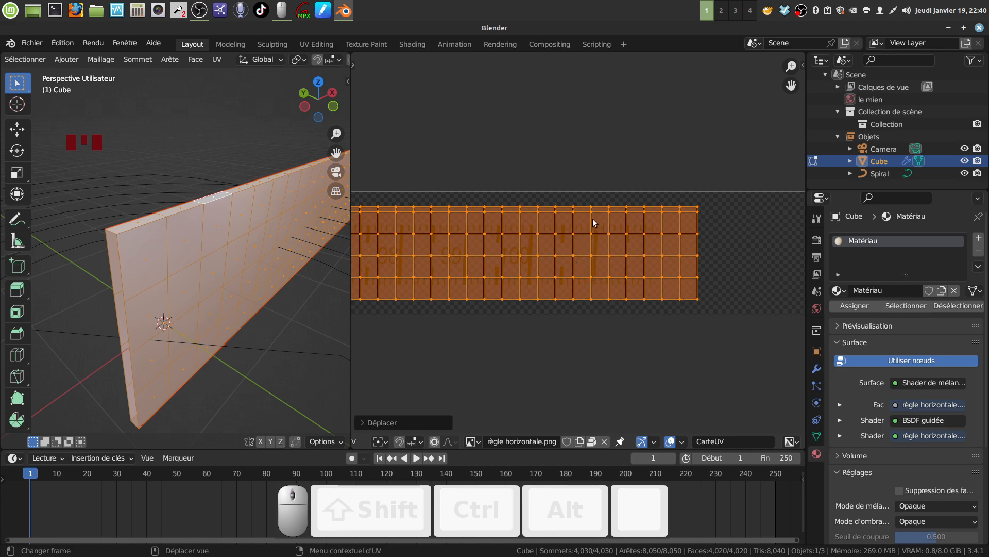
key("s")
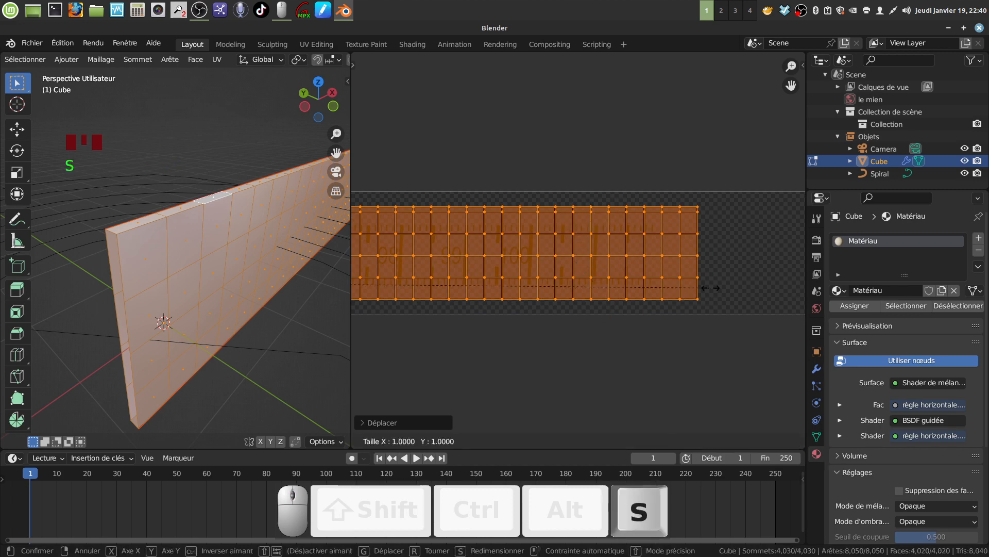
key("x")
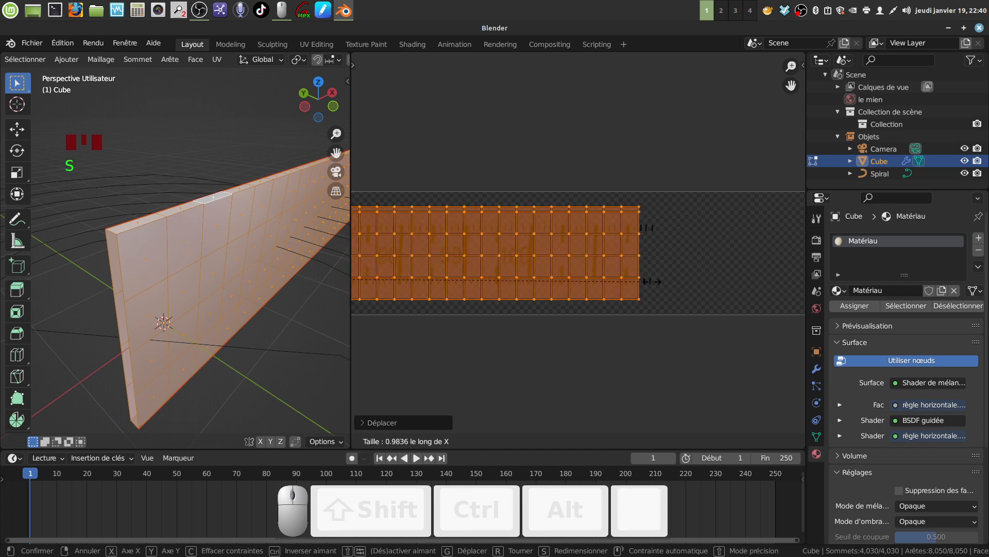
left_click(642, 281)
Shift the island along X again to bring its starting edge back to the first graduation line
scroll(629, 282, "down", 3)
middle_click_drag(630, 283, 794, 254, "shift")
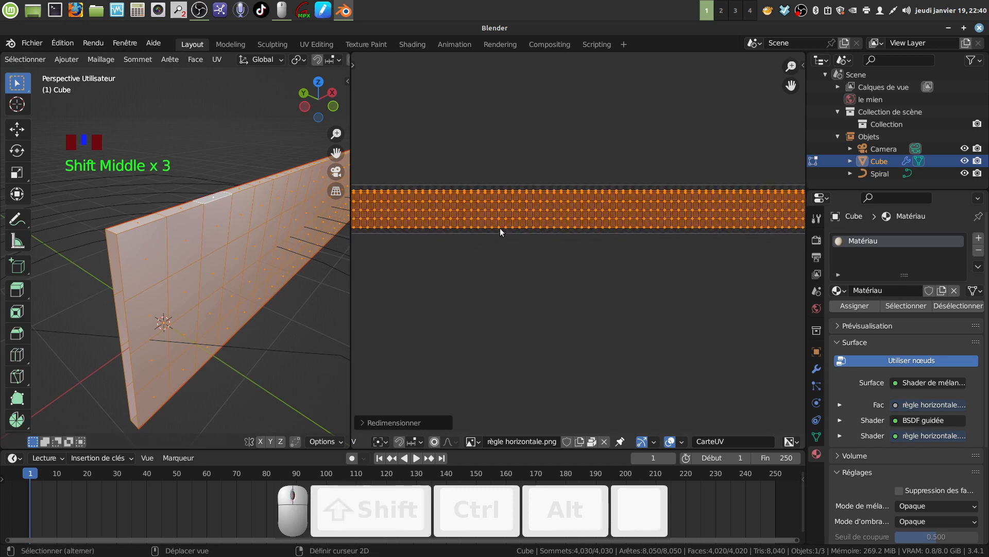
middle_click_drag(461, 229, 378, 232, "shift")
scroll(457, 234, "up", 4)
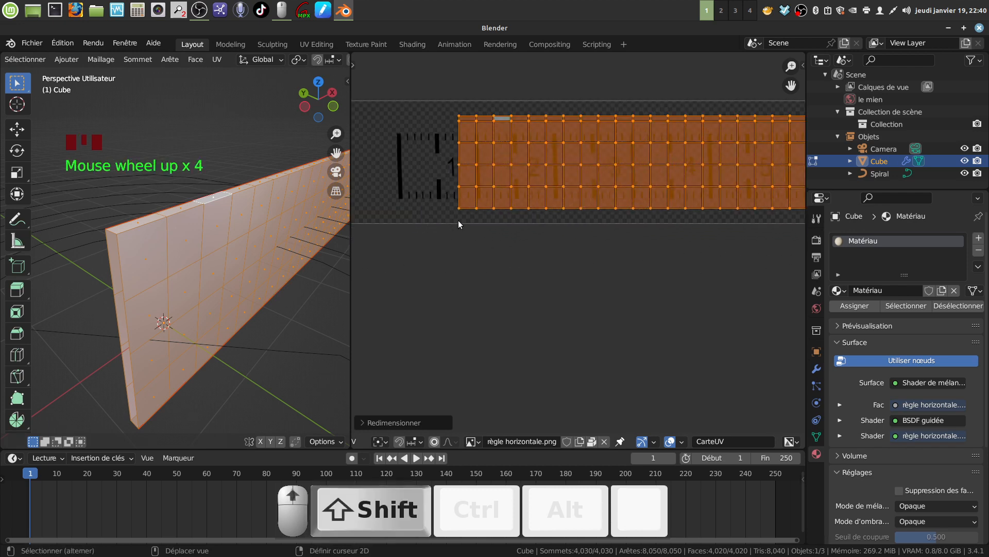
key("g")
key("x")
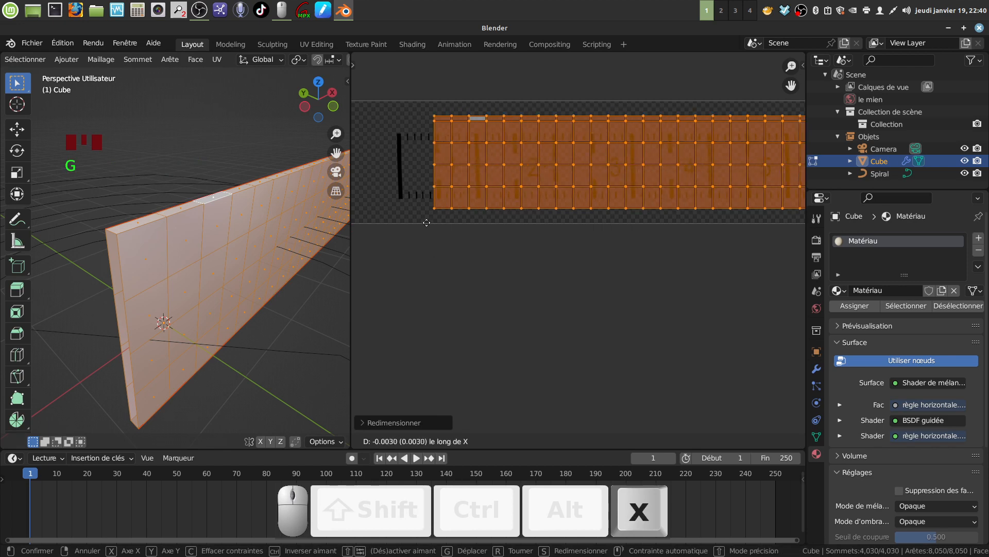
left_click(404, 224)
Check the island's far end against the graduations past 100 and scale it by about 1.0025 along X
scroll(573, 217, "down", 4)
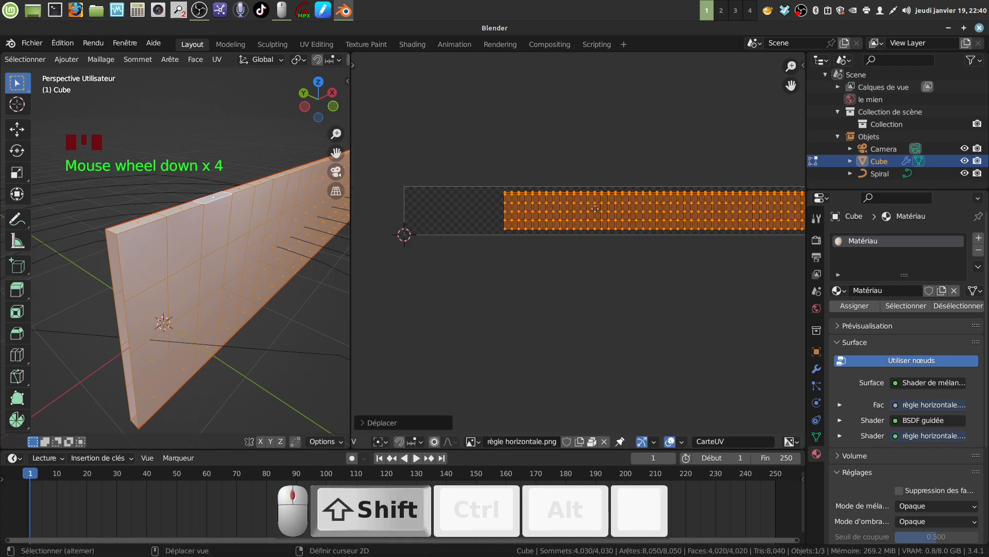
middle_click_drag(590, 208, 513, 224, "shift")
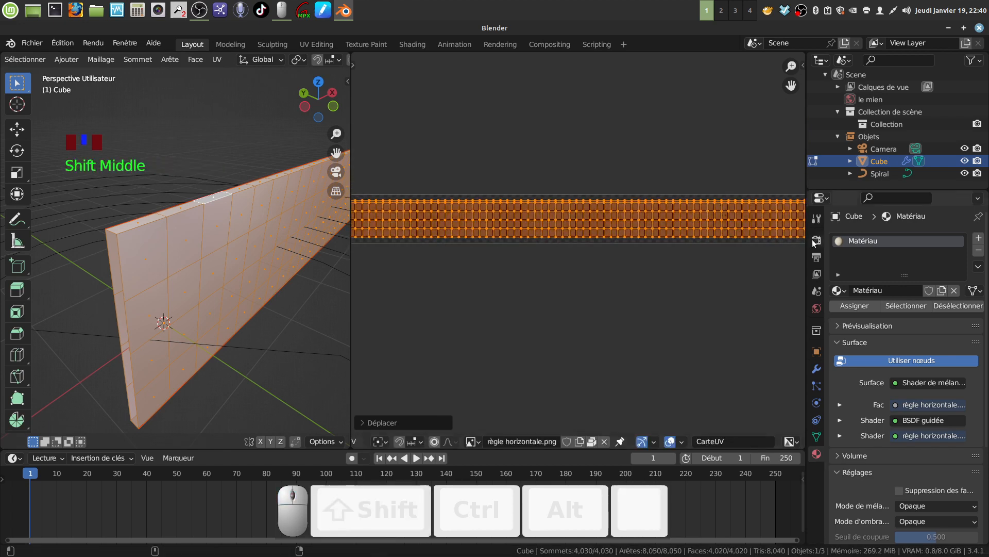
scroll(768, 252, "down", 2)
middle_click_drag(761, 259, 418, 275, "shift")
scroll(569, 257, "up", 5)
middle_click_drag(568, 256, 749, 290, "shift")
scroll(687, 292, "up", 2)
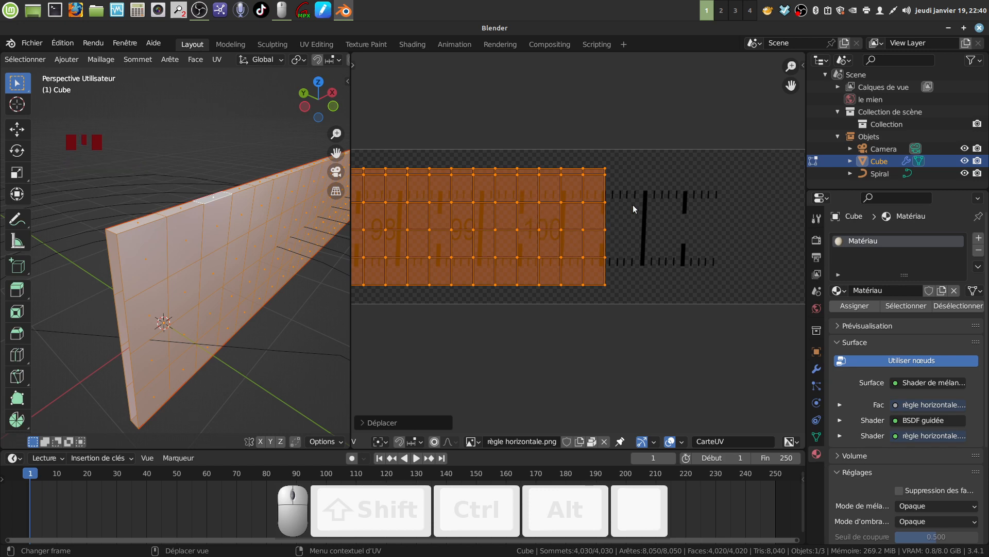
scroll(596, 256, "down", 3)
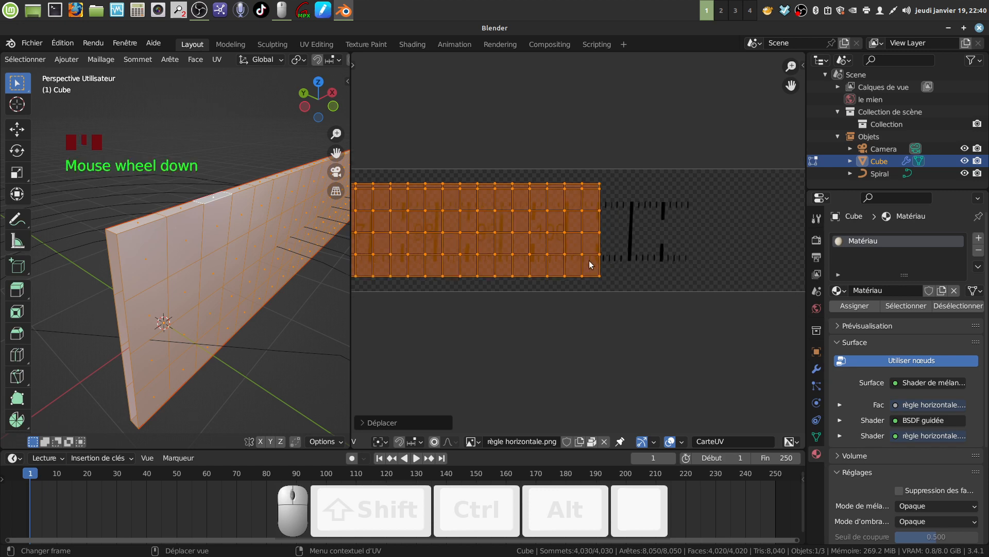
mouse_move(561, 257)
middle_mouse_down("shift")
mouse_move(630, 241)
mouse_move(559, 241)
mouse_move(567, 250)
middle_mouse_up("shift")
scroll(565, 252, "up", 2)
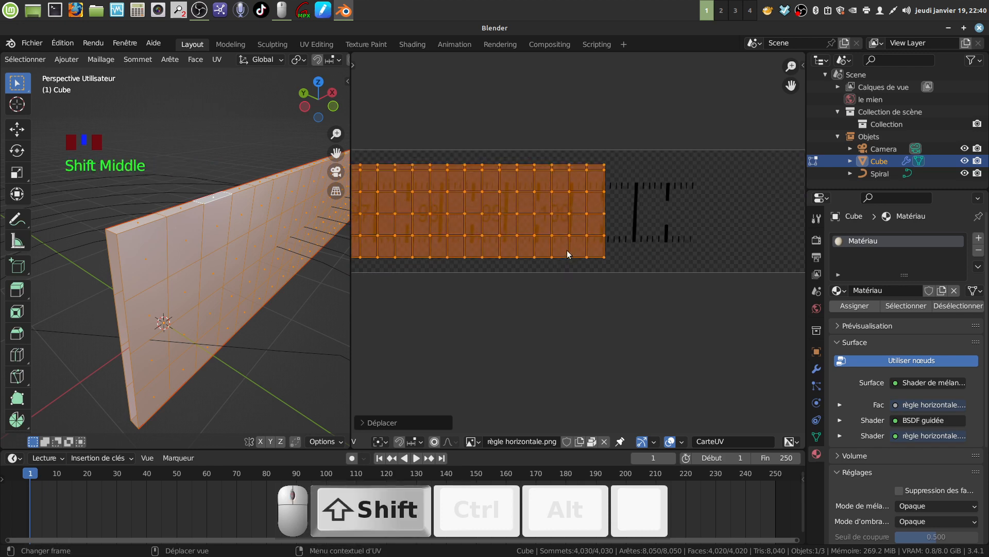
key("s")
key("x")
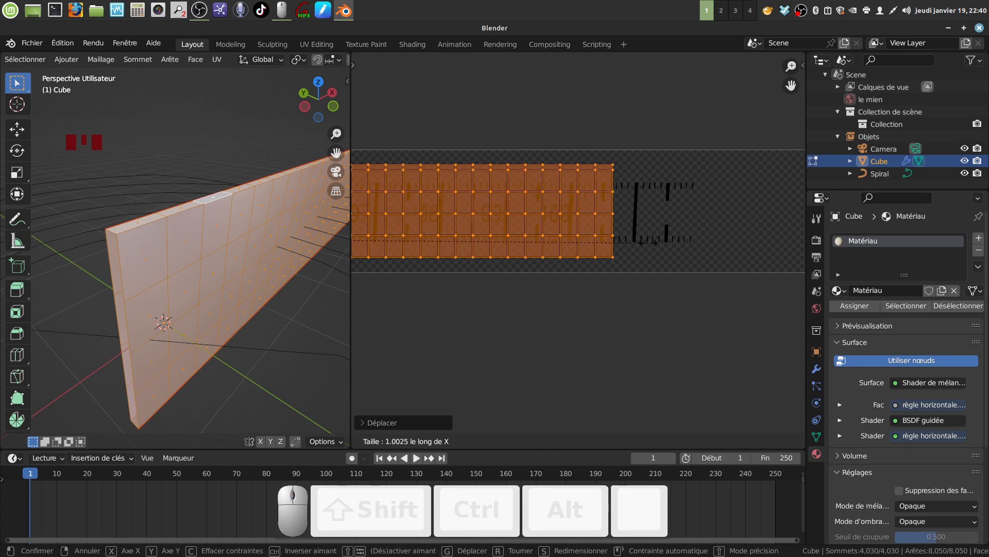
left_click(645, 242)
Slide the island along X until its far edge meets the thick graduation line after 100
key("g")
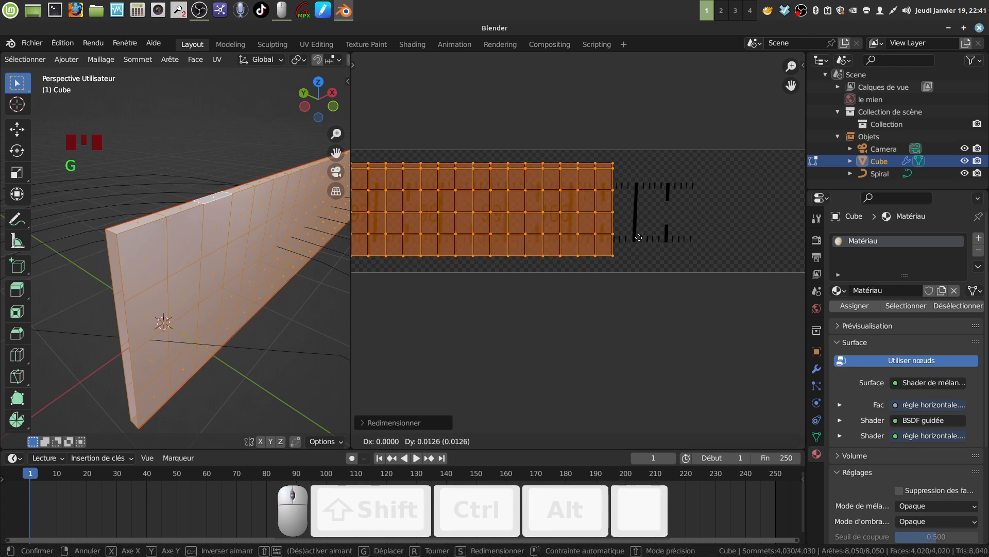
key("x")
left_click(645, 239)
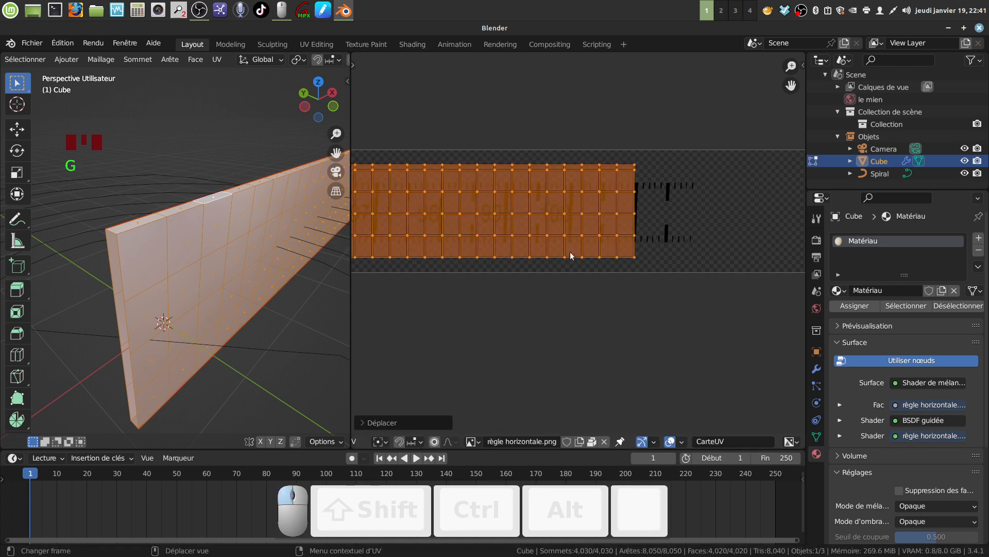
Move the island slightly back along X so its starting edge covers the ruler's thick first graduation line
scroll(446, 274, "down", 5)
middle_click_drag(446, 274, 718, 243, "shift")
scroll(611, 260, "up", 4)
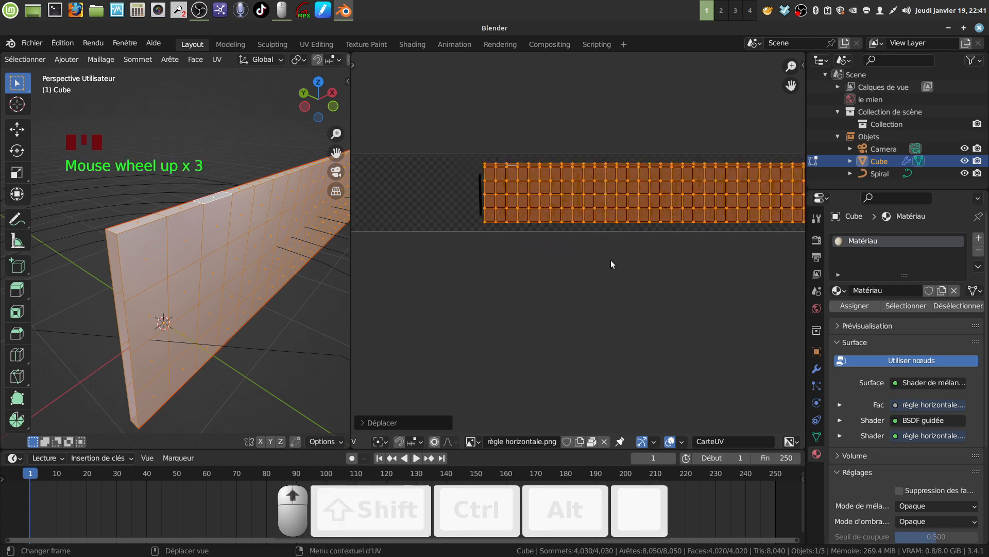
middle_click_drag(609, 247, 648, 251, "shift")
key("g")
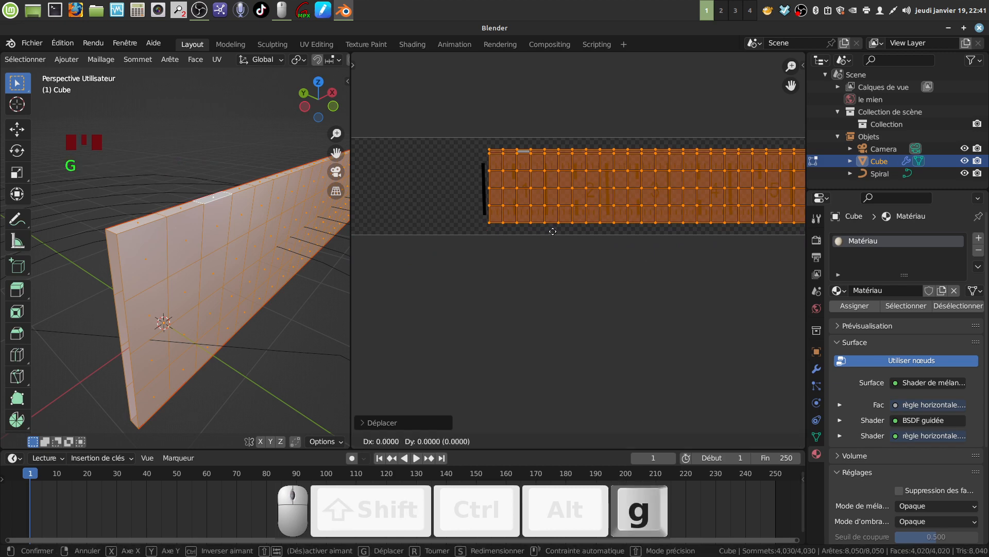
key("x")
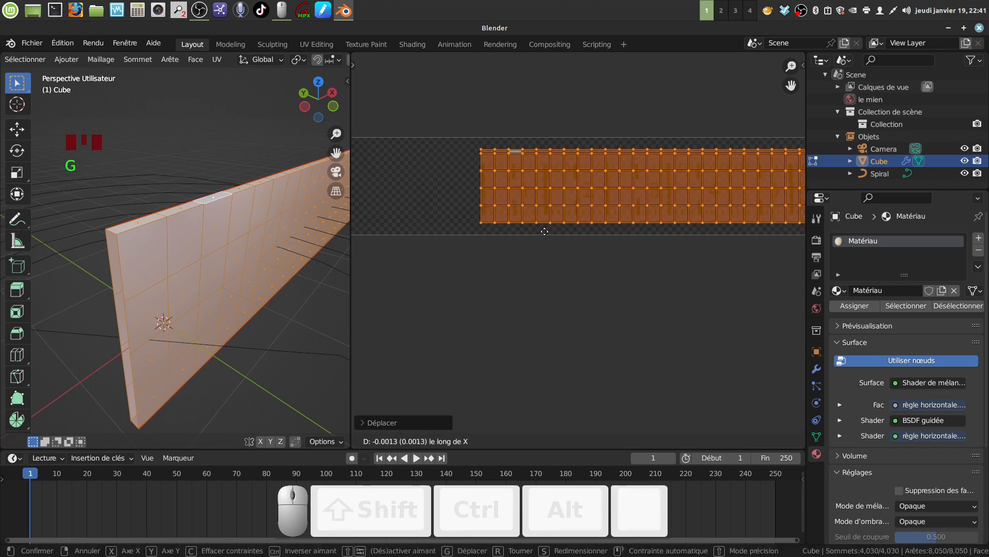
left_click(517, 227)
scroll(516, 226, "down", 4)
middle_click_drag(576, 255, 444, 236, "shift")
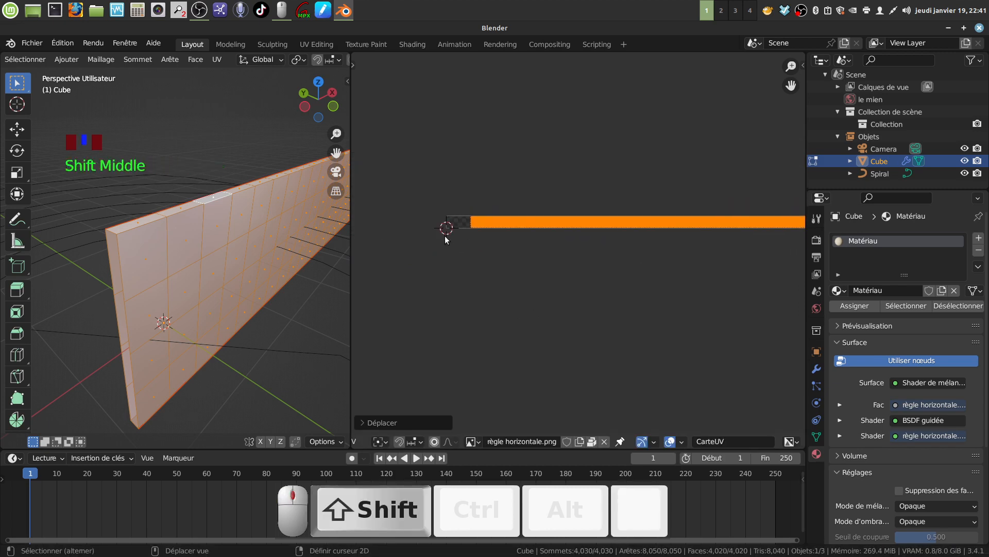
Switch the 3D viewport to rendered shading and bring the strip's graduated face into view
middle_click_drag(191, 234, 304, 218)
scroll(323, 61, "down", 1)
scroll(322, 62, "down", 10)
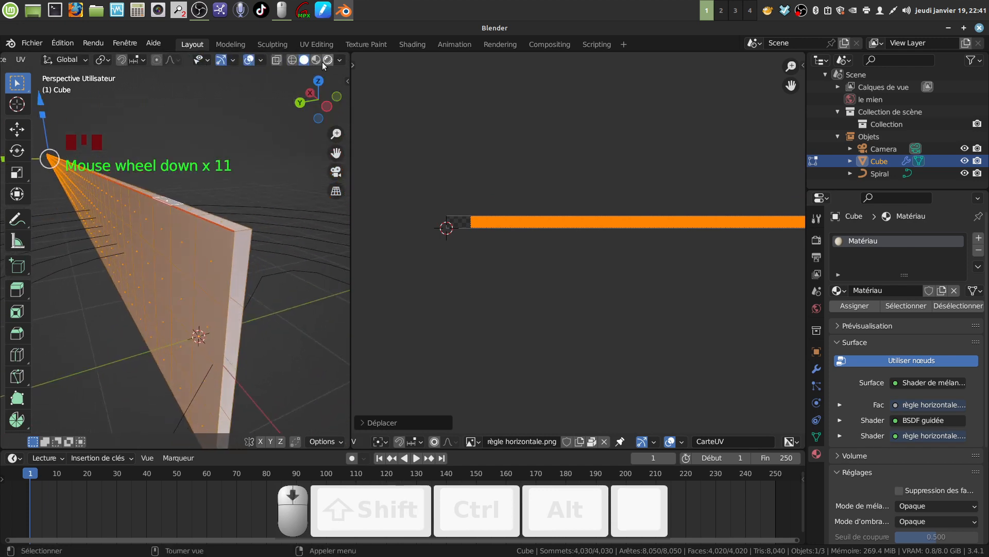
left_click(328, 60)
middle_click_drag(194, 275, 99, 258)
scroll(100, 257, "down", 4)
middle_click_drag(267, 308, 140, 282, "shift")
scroll(178, 288, "up", 3)
Move the selected UV island slightly down along Y to centre it on the ruler image
scroll(530, 291, "up", 5)
middle_click_drag(520, 274, 789, 320, "shift")
scroll(613, 301, "up", 4)
scroll(613, 301, "up", 1)
middle_click_drag(613, 289, 682, 299, "shift")
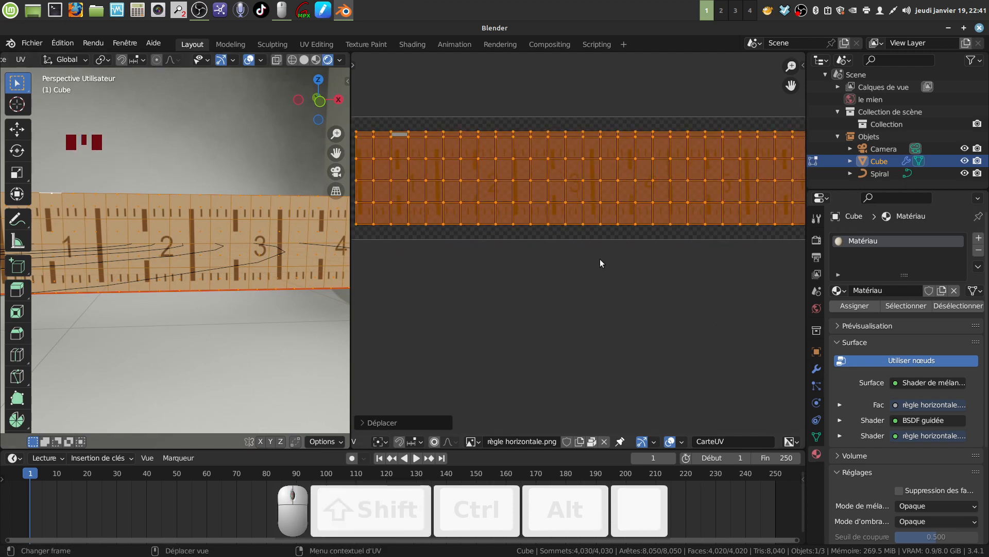
key("g")
key("y")
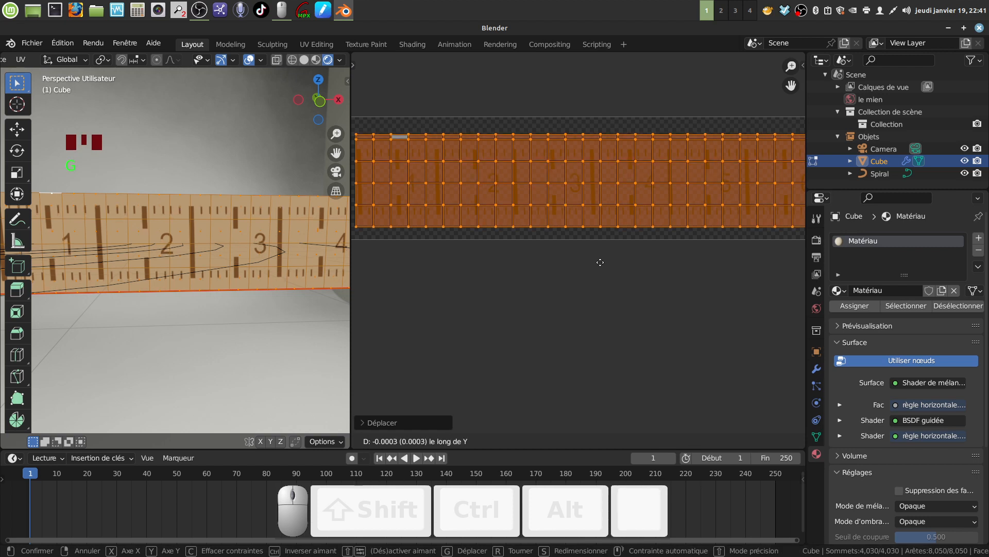
left_click(597, 261)
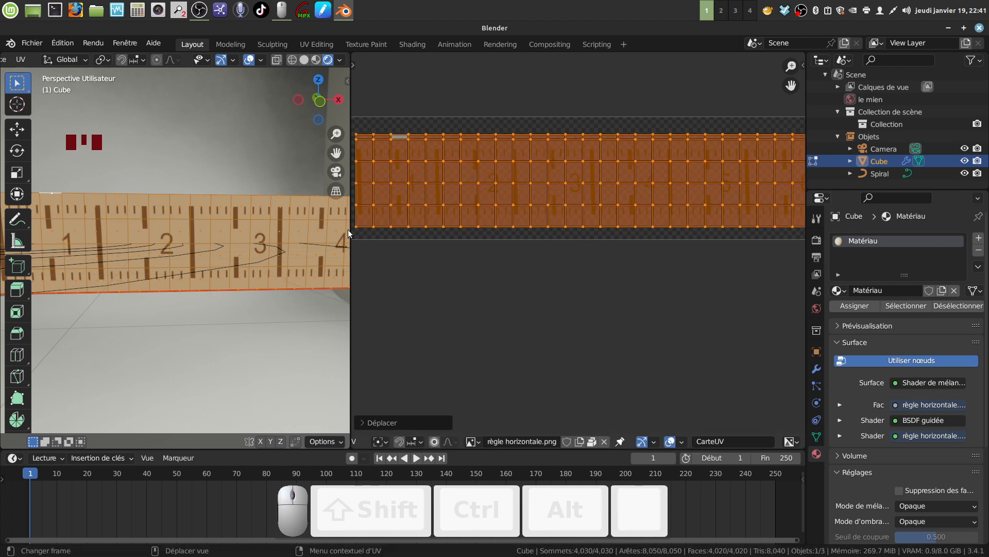
Scale the island down along Y in two passes, the second by about 0.946, and check the ruler texture on the strip
key("s")
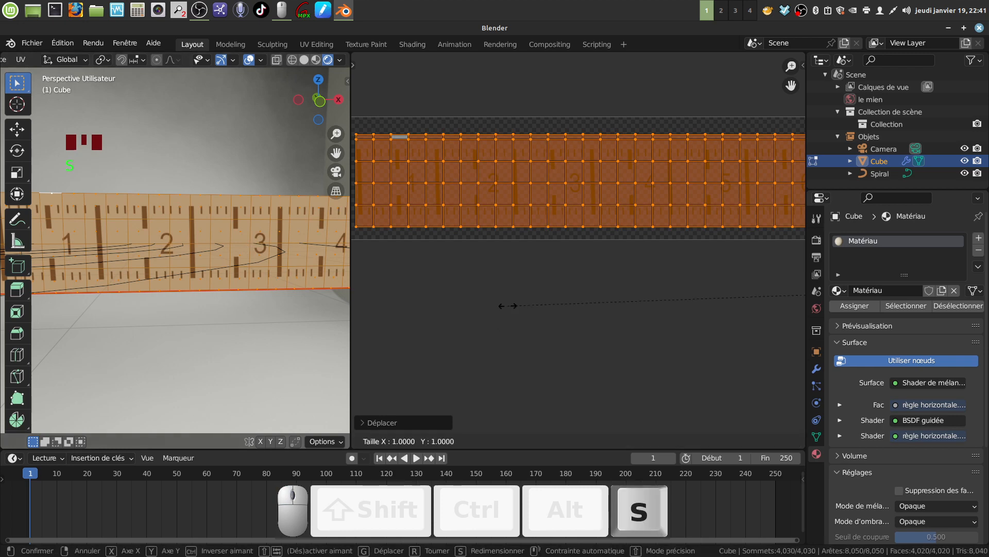
key("y")
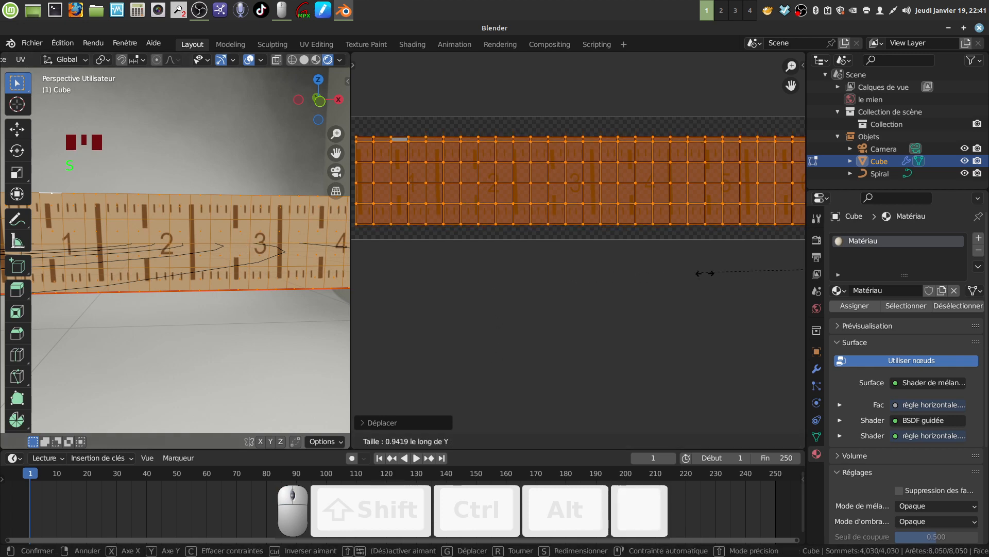
left_click(528, 268)
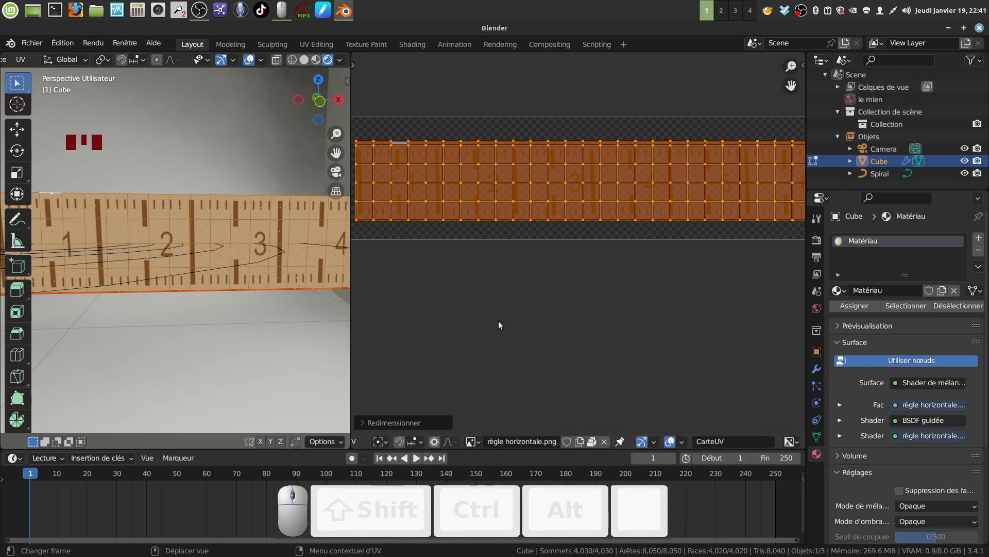
key("s")
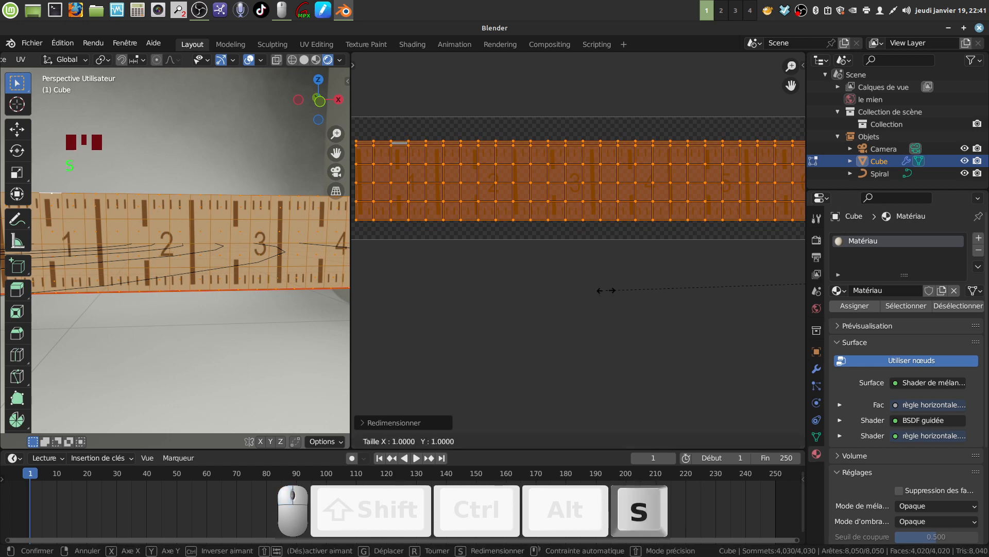
key("y")
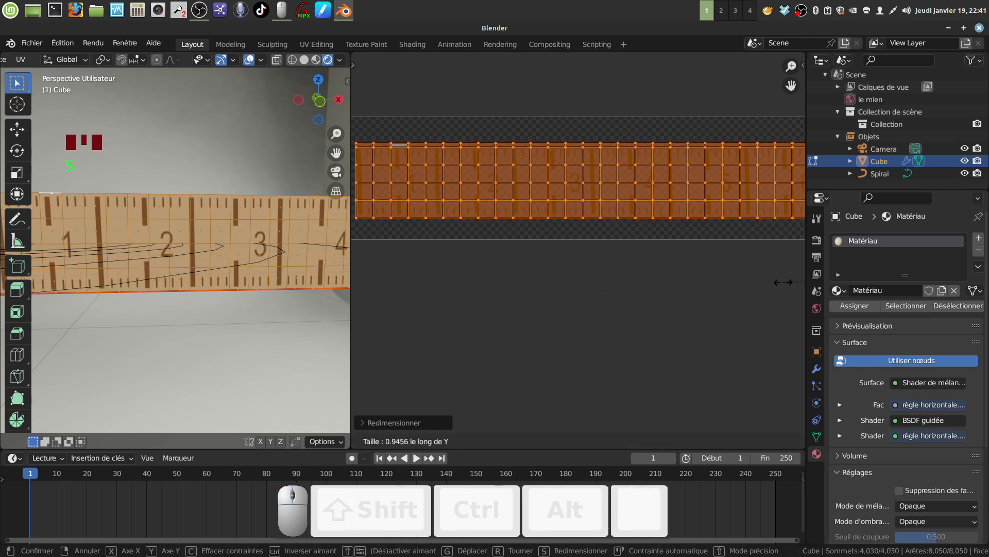
left_click(783, 282)
scroll(246, 280, "down", 3)
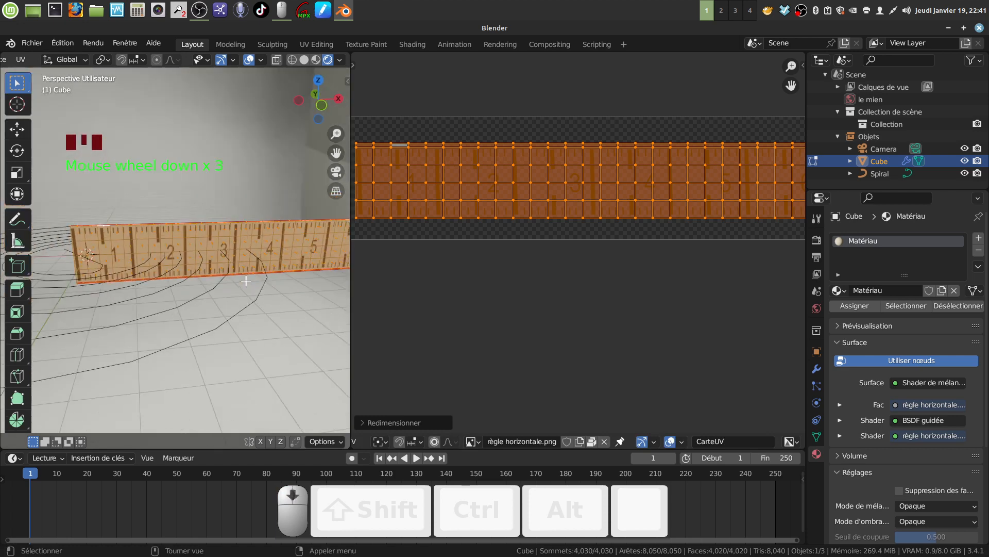
middle_click_drag(246, 280, 278, 277)
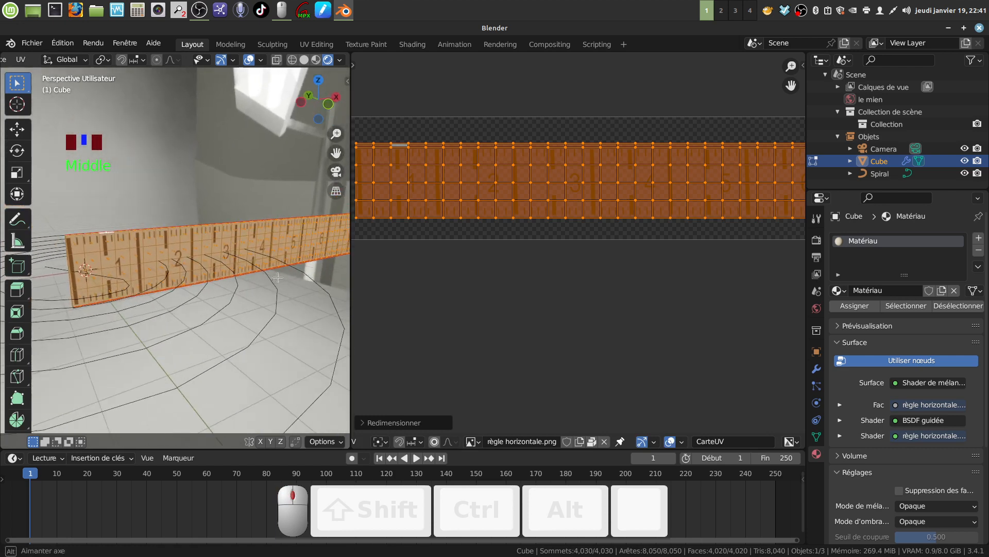
Select the other long UV island above the ruler image and move it down to just above the aligned island
scroll(524, 251, "down", 7)
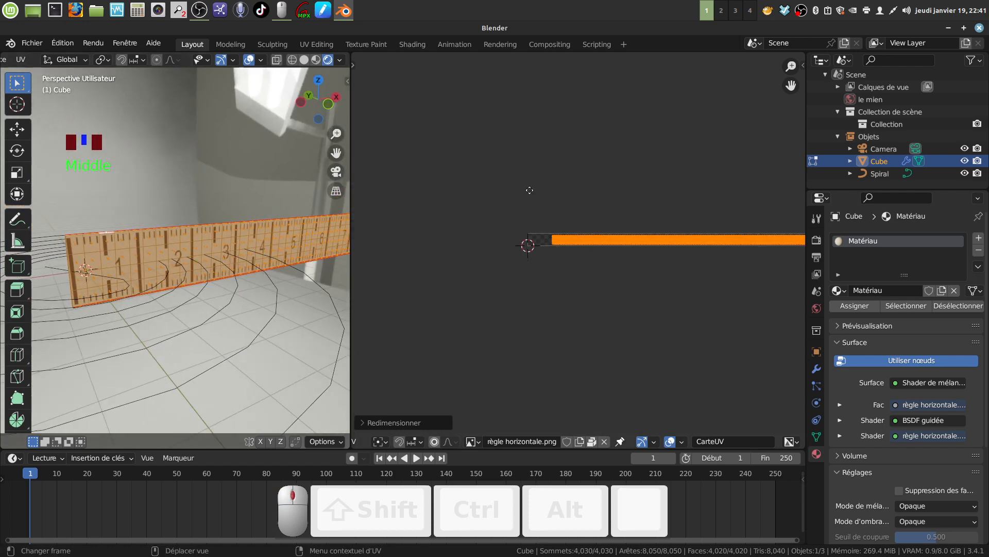
scroll(448, 272, "down", 1)
scroll(447, 268, "down", 3)
middle_click_drag(555, 150, 492, 179)
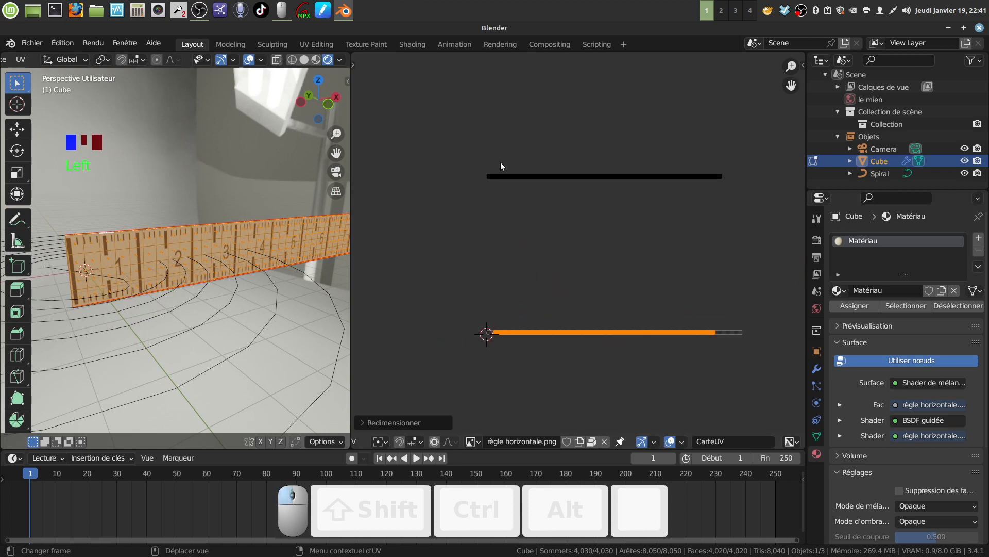
left_click_drag(469, 164, 753, 192)
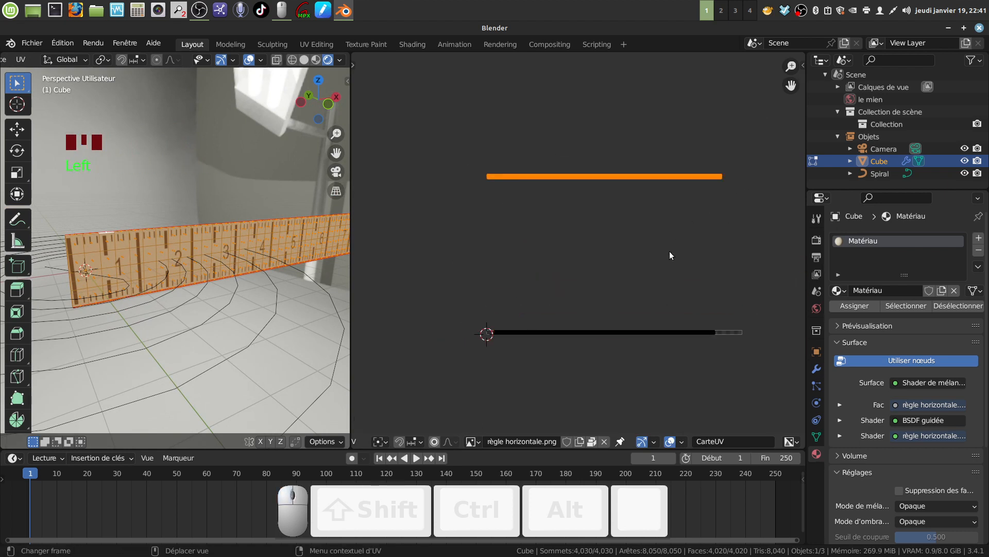
scroll(669, 252, "up", 1)
key("g")
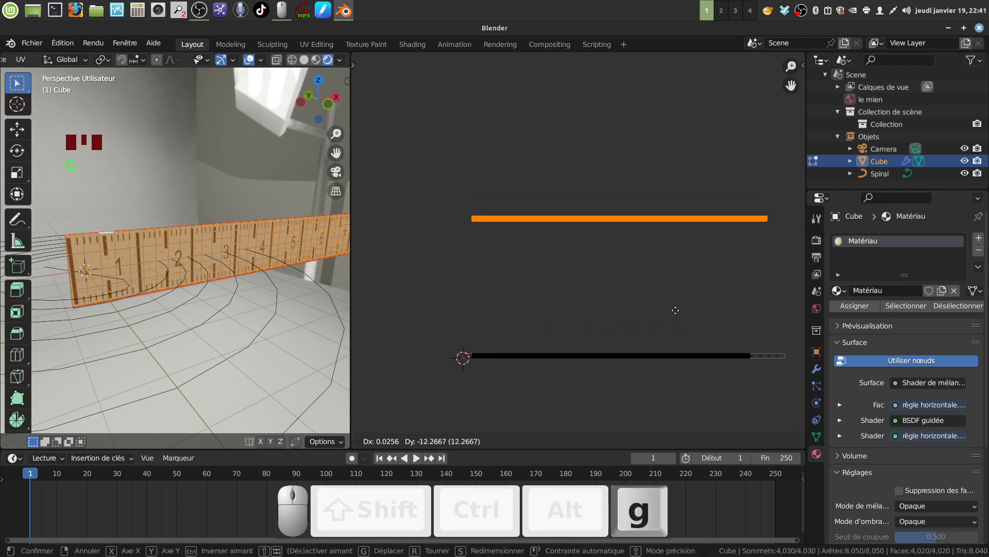
left_click(669, 392)
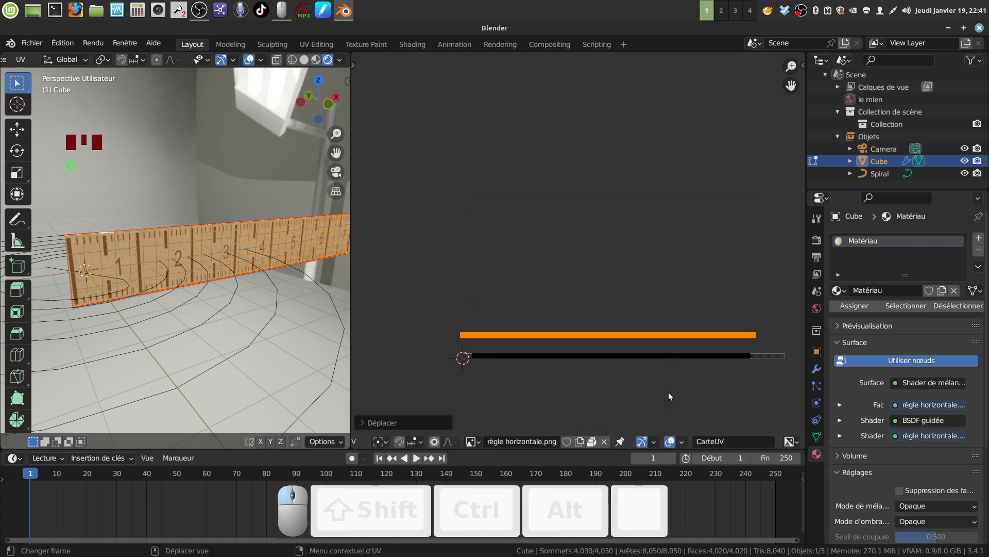
Scale the second island uniformly by about 0.919 to bring its length close to that of the aligned island
middle_click_drag(669, 392, 686, 170, "shift")
key("s")
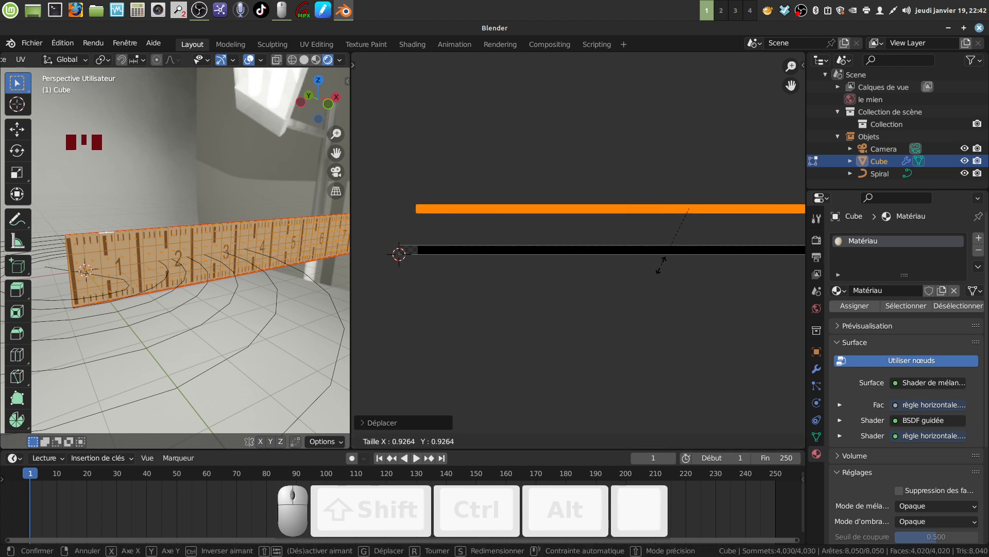
key("shift")
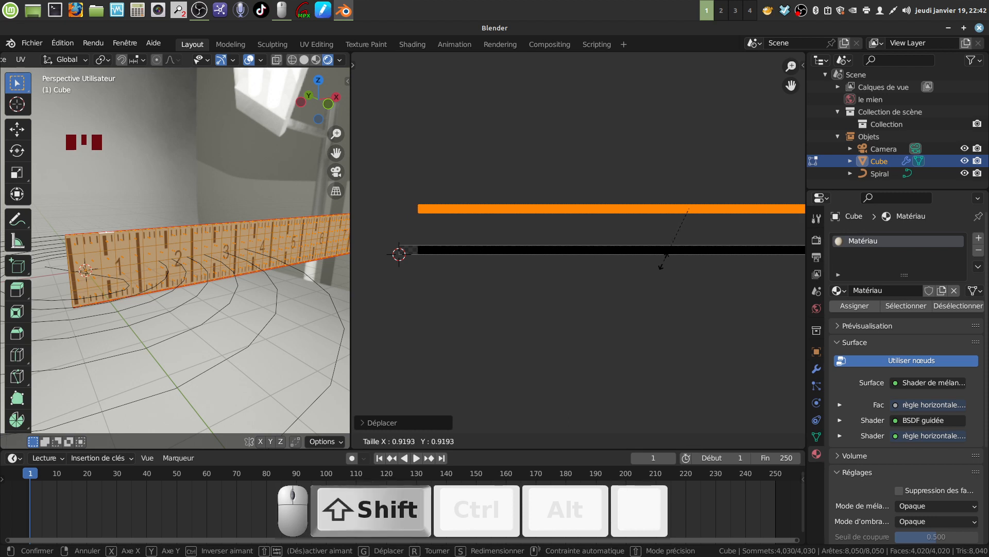
left_click(661, 267, "shift")
scroll(685, 197, "down", 3)
middle_click_drag(686, 196, 625, 181, "shift")
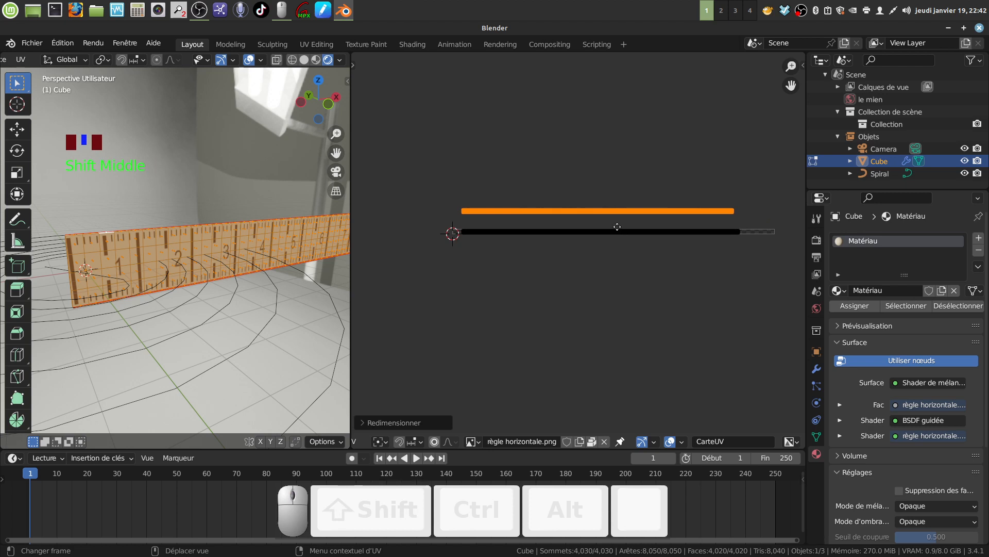
Lower the second island along Y to sit directly above the aligned one, and shift it about 0.008 along X
key("g")
key("y")
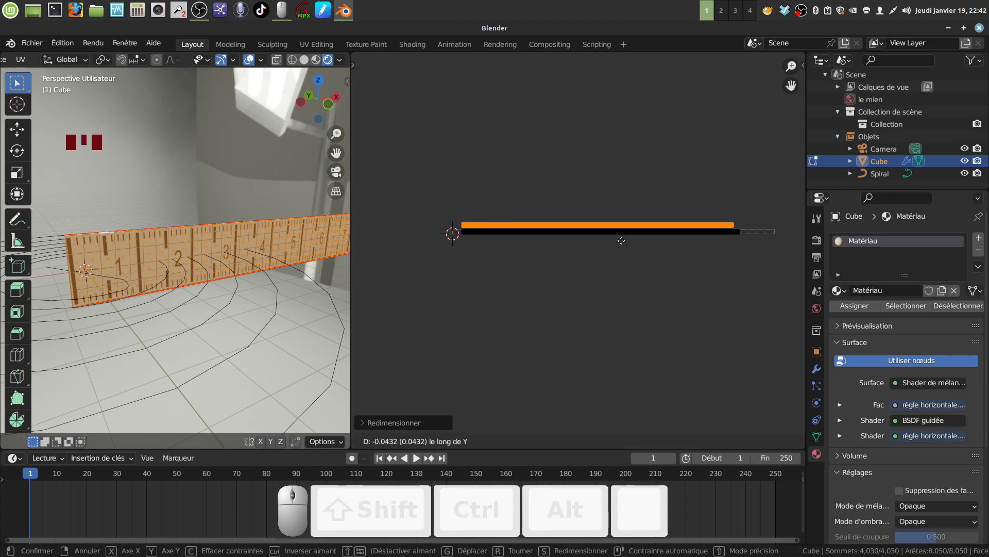
left_click(620, 239)
scroll(609, 258, "up", 2)
middle_click_drag(610, 258, 575, 247, "shift")
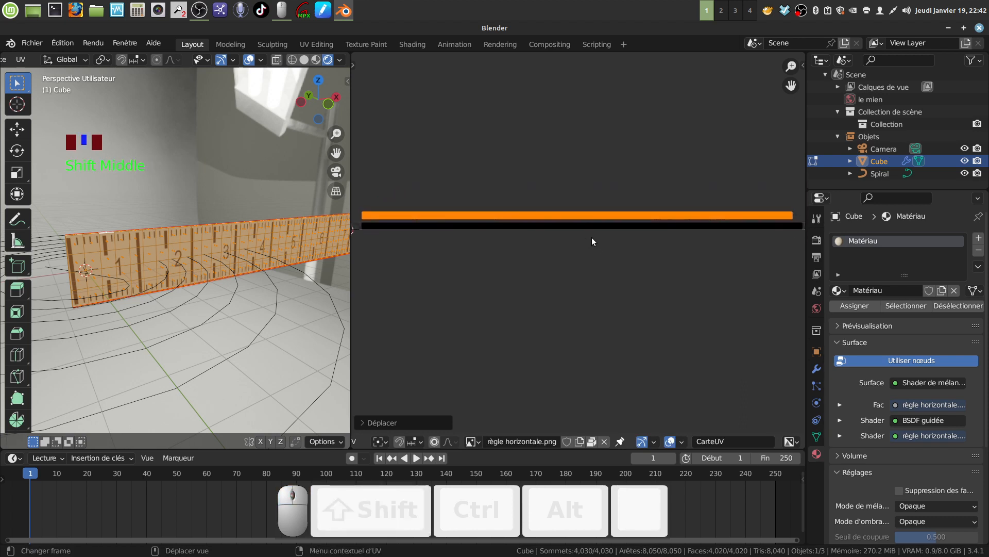
key("g")
key("x")
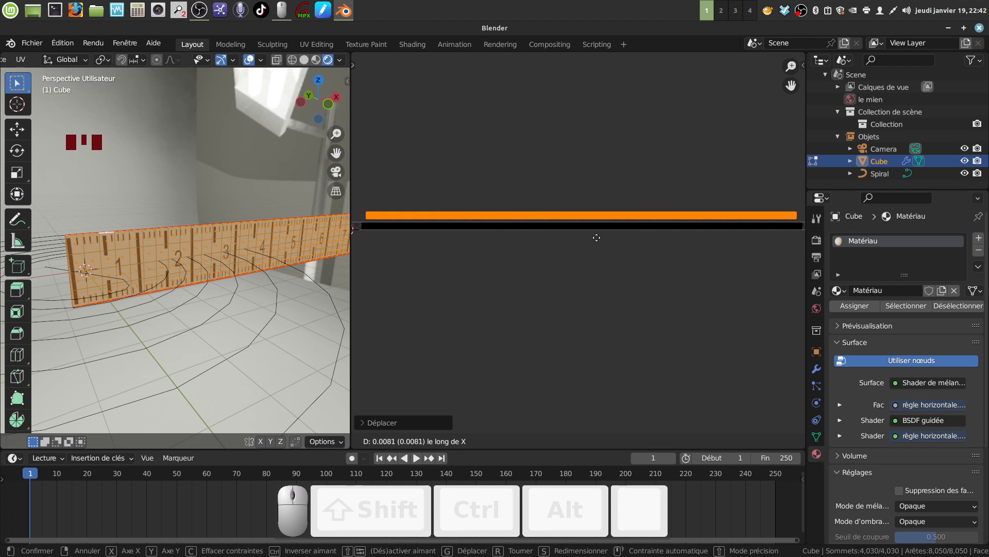
left_click(596, 238)
Scale the second island by about 1.015 along X to match the aligned island's length
key("s")
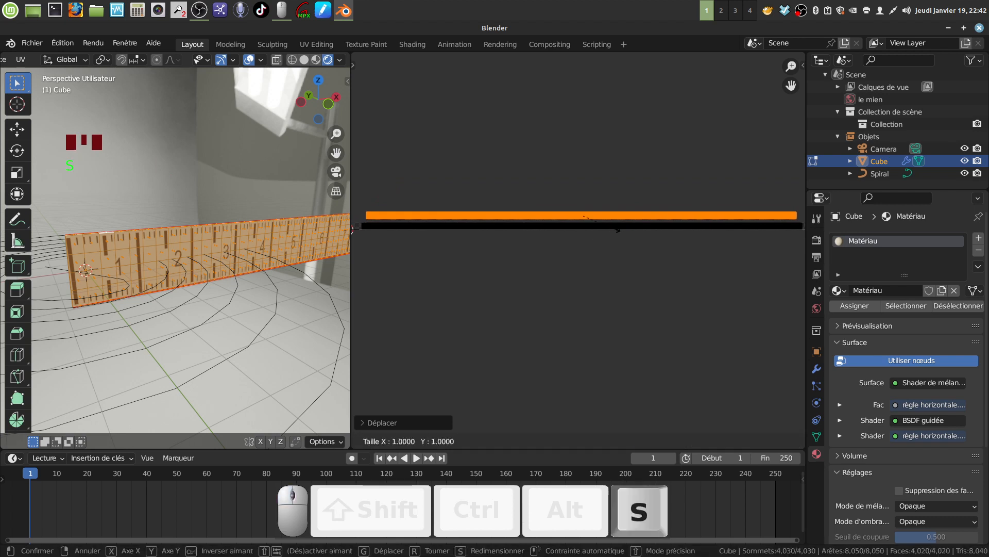
key("x")
key("shift")
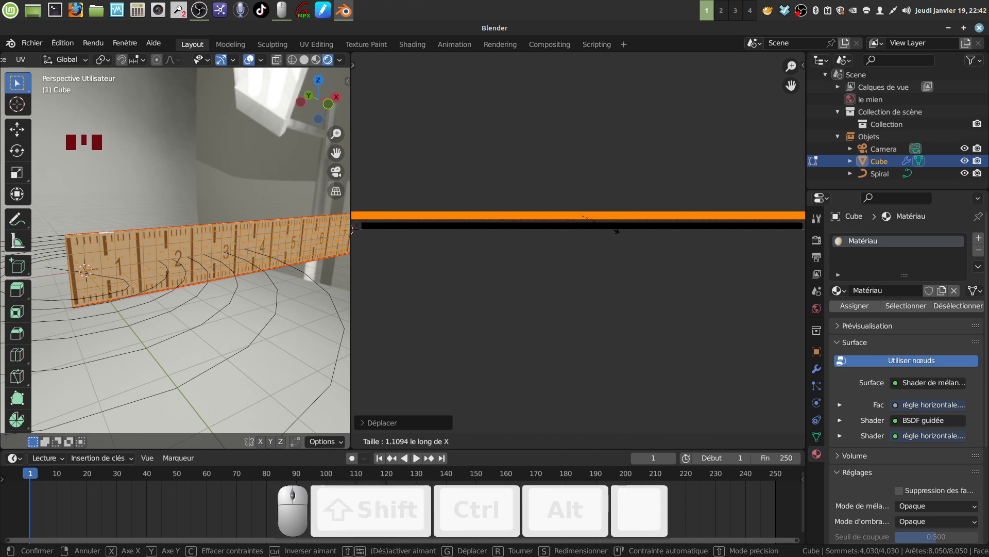
key("shift")
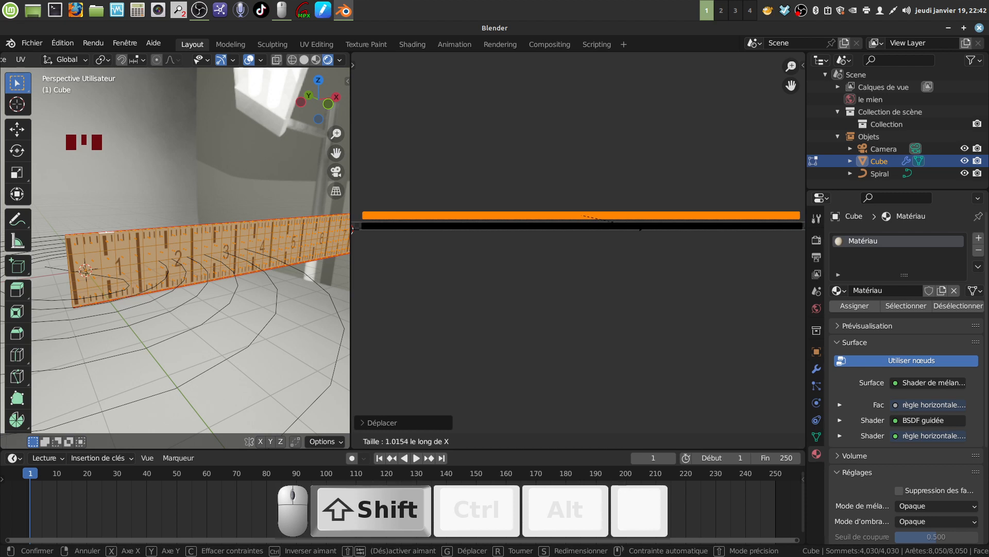
left_click(636, 230)
Move the second island slightly along X to bring its far end closer to the aligned island's end
scroll(625, 221, "up", 3)
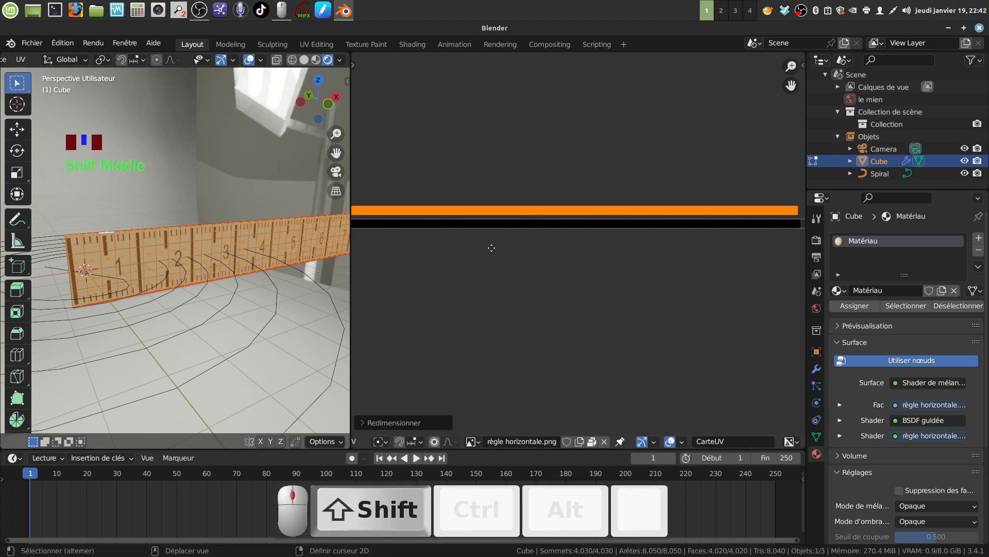
scroll(601, 237, "down", 3)
middle_click_drag(446, 326, 568, 304, "shift")
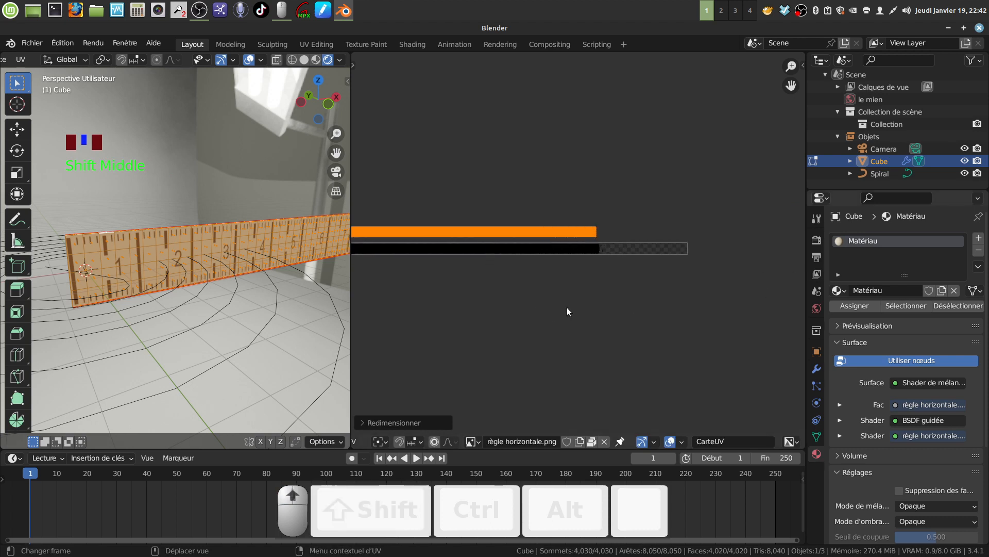
scroll(567, 308, "up", 2)
key("g")
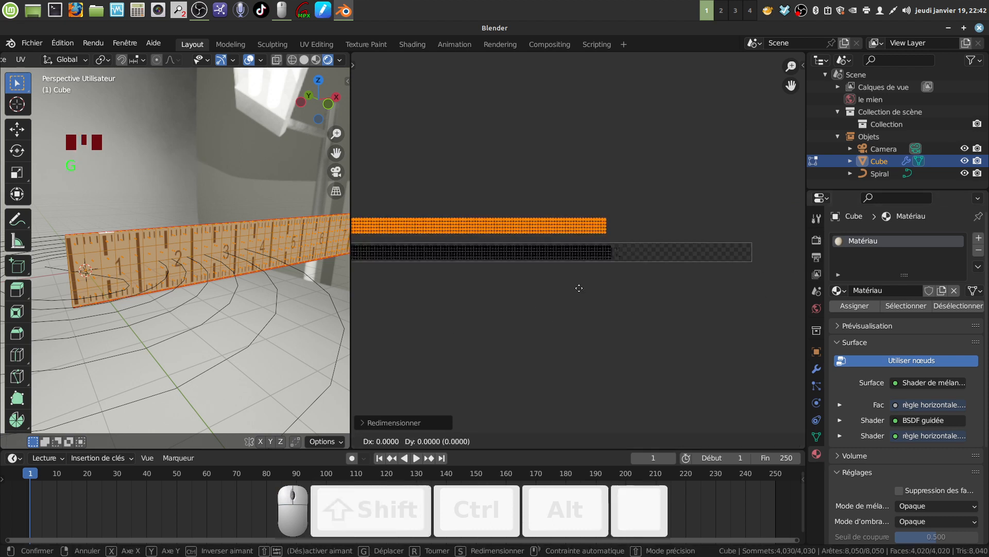
key("x")
key("shift")
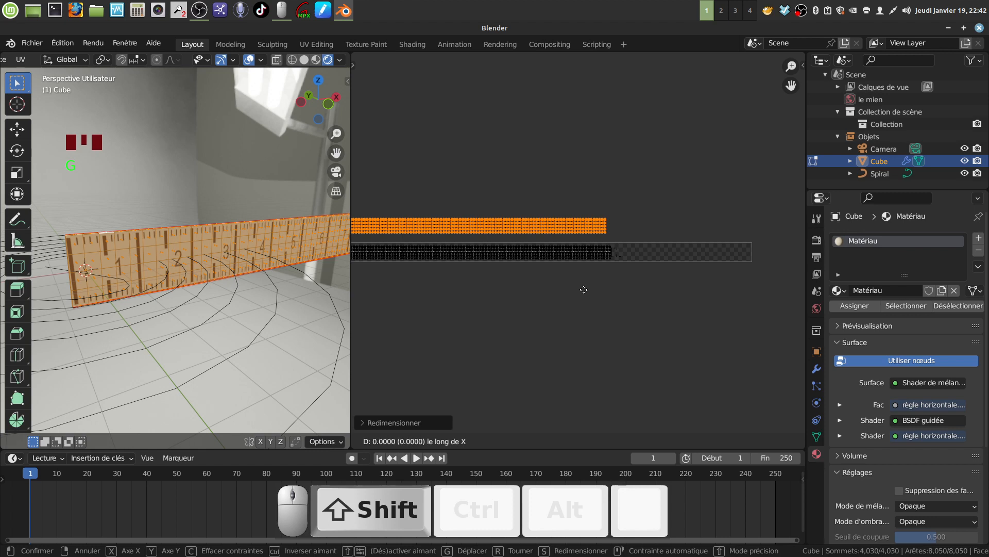
left_click(601, 287, "shift")
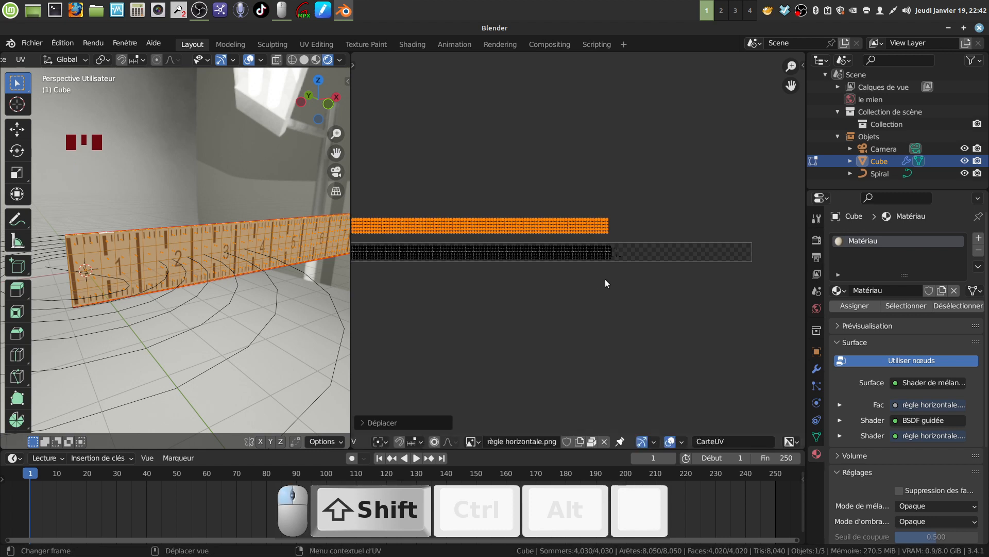
Stretch the second island slightly along X so its far end lines up with the aligned island
key("s")
key("x")
key("shift")
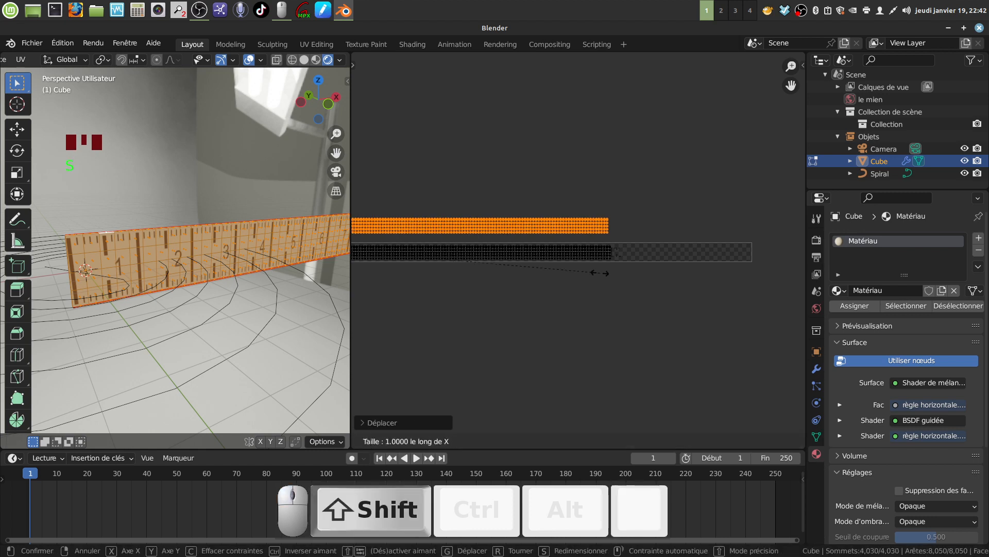
left_click(615, 277, "shift")
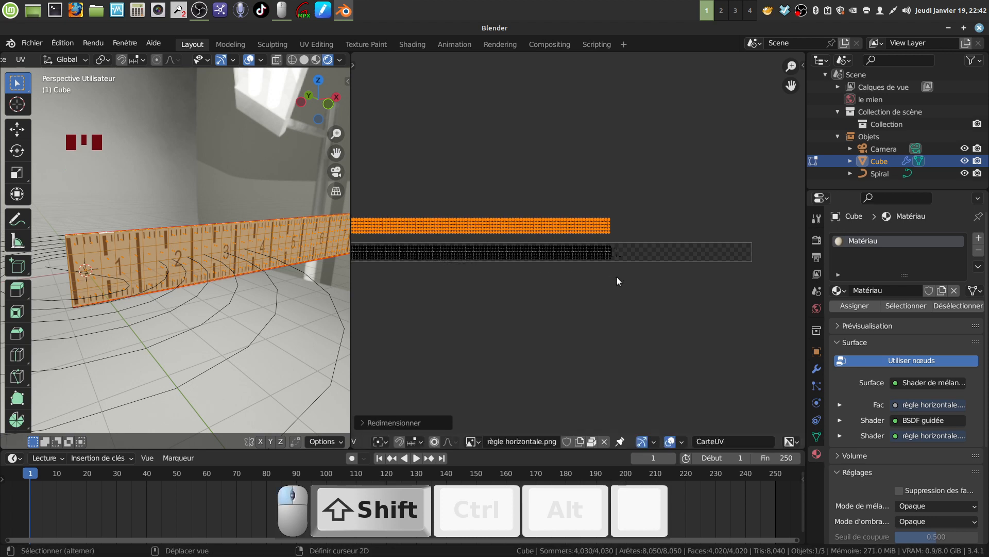
Move the second island down along Y onto the ruler image, directly over the aligned island
scroll(580, 281, "down", 4)
middle_click_drag(580, 280, 805, 231, "shift")
middle_click_drag(534, 222, 604, 246, "shift")
scroll(554, 228, "up", 2)
scroll(623, 263, "up", 3)
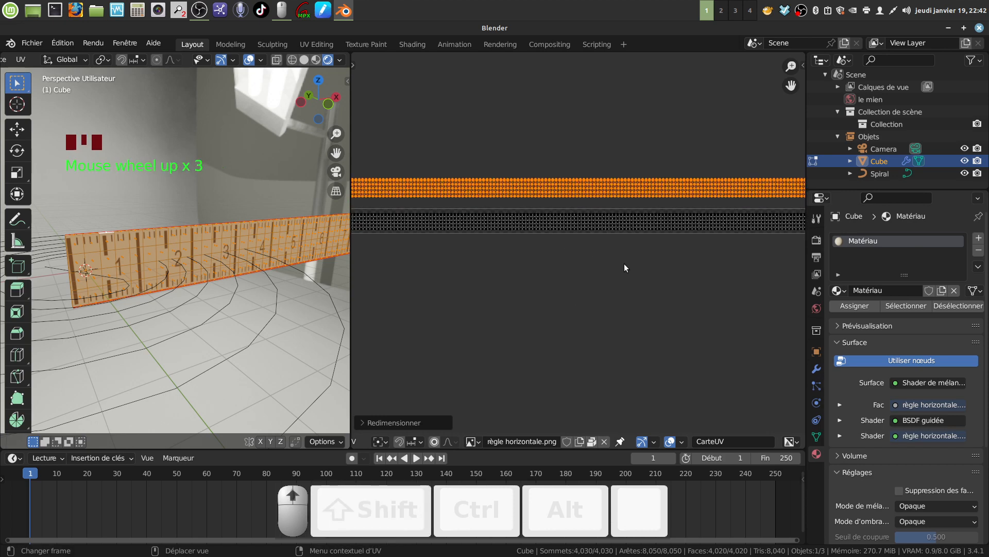
key("g")
key("y")
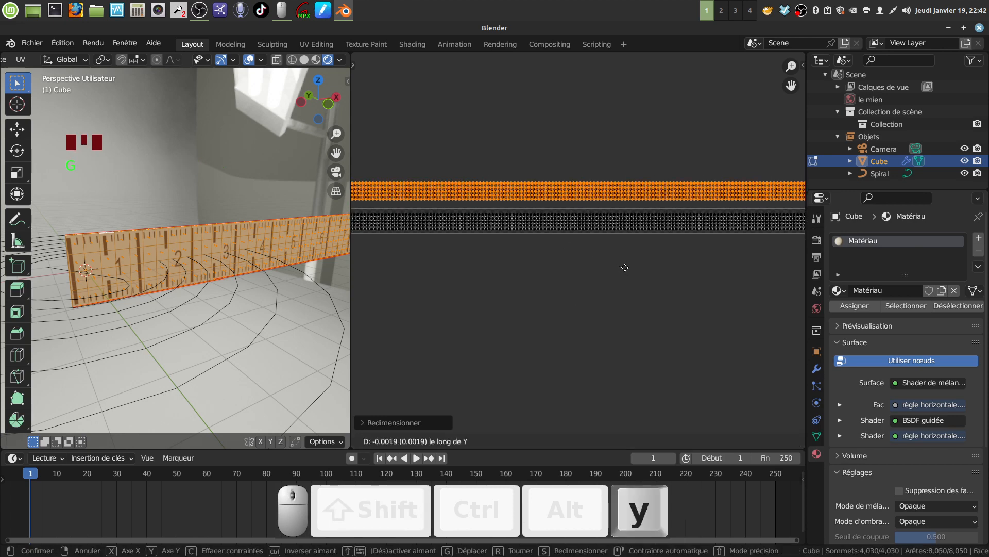
left_click(622, 299)
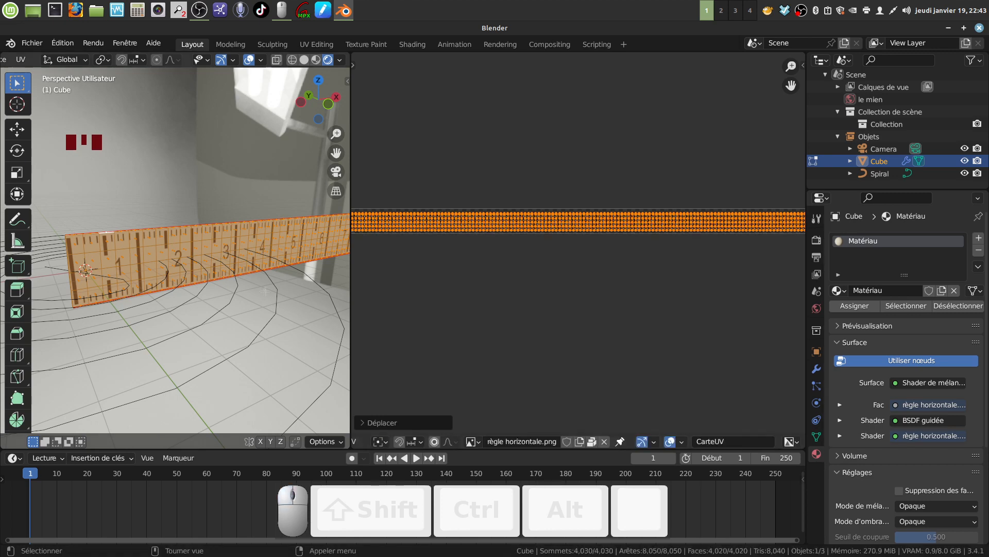
Rotate the selected UV islands by 180°
middle_click_drag(264, 292, 295, 289)
middle_click_drag(458, 253, 502, 254)
mouse_move(181, 285)
middle_mouse_down()
mouse_move(155, 233)
mouse_move(139, 250)
mouse_move(186, 285)
middle_mouse_up()
scroll(567, 263, "down", 2)
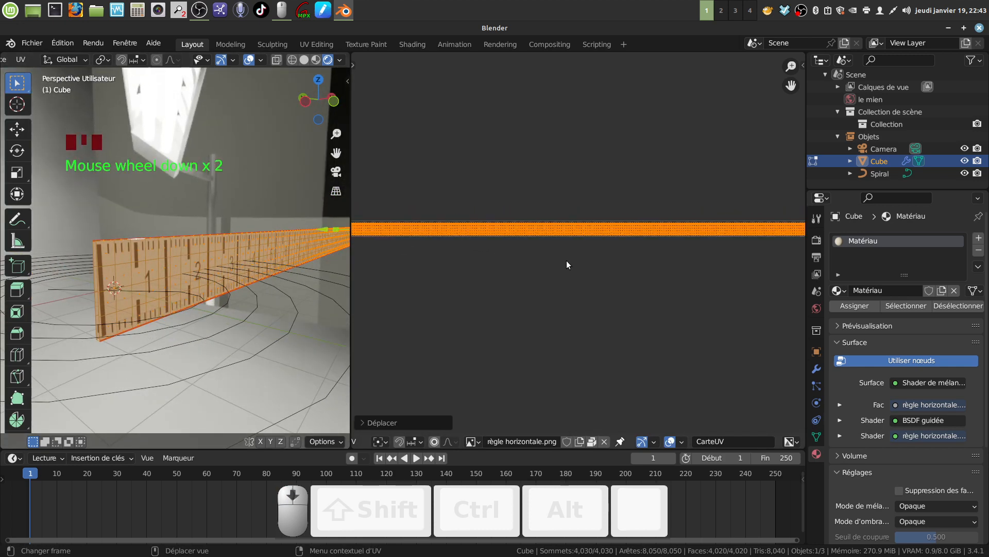
type("r180")
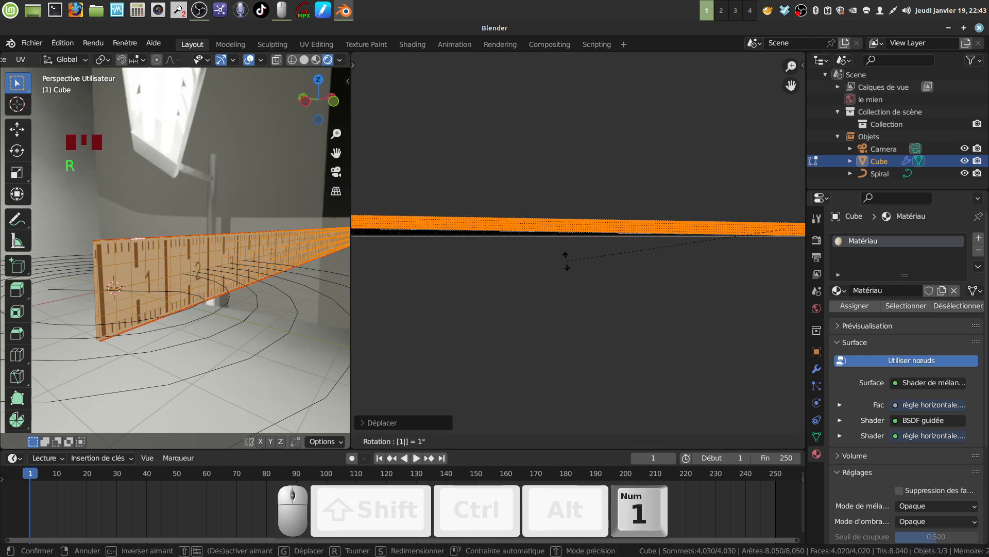
left_click(566, 260)
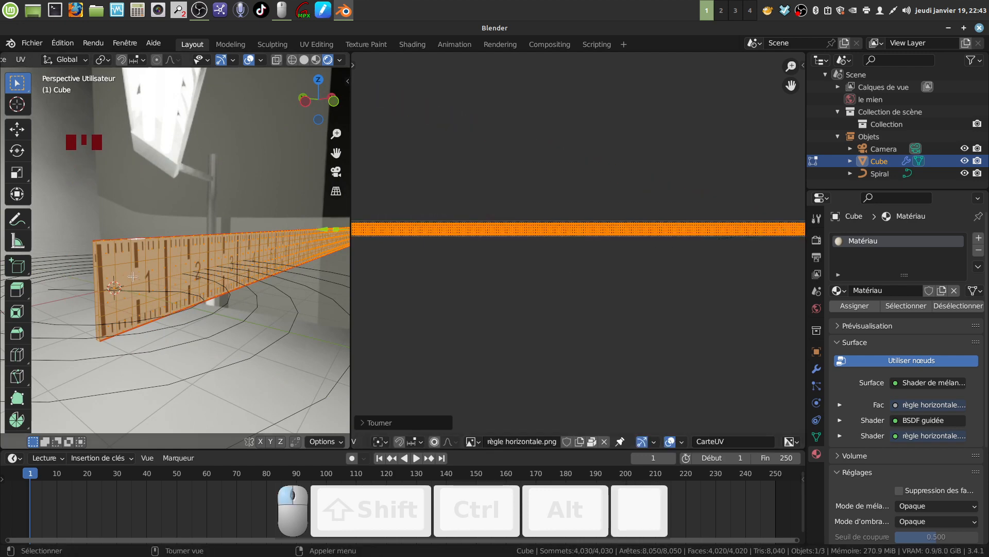
Scale the UV islands along Y to about 0.82 so the graduations reach the strip's long edges
middle_click_drag(133, 277, 286, 263)
scroll(285, 268, "up", 1)
middle_click_drag(286, 264, 264, 276, "shift")
scroll(580, 287, "up", 1)
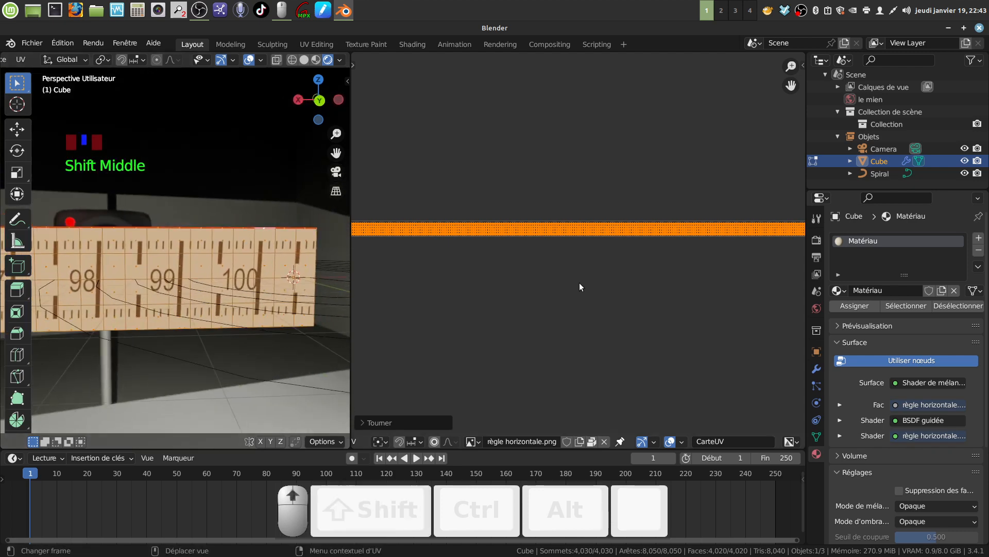
scroll(651, 304, "up", 2)
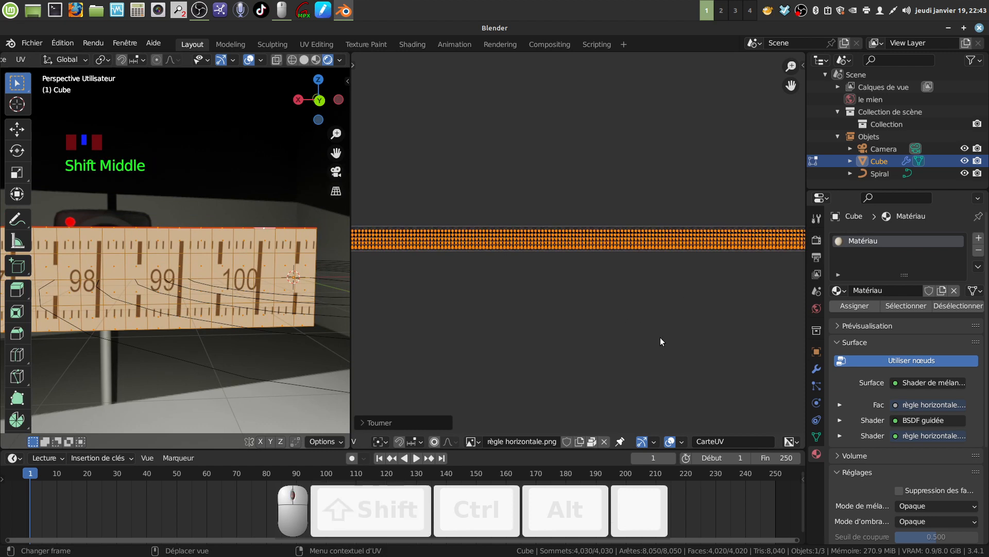
key("s")
key("y")
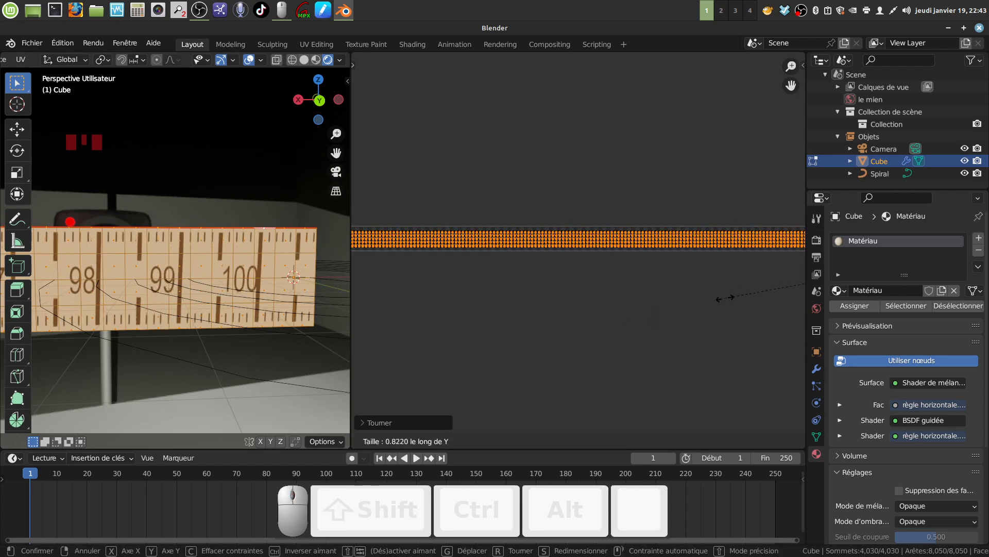
left_click(722, 297)
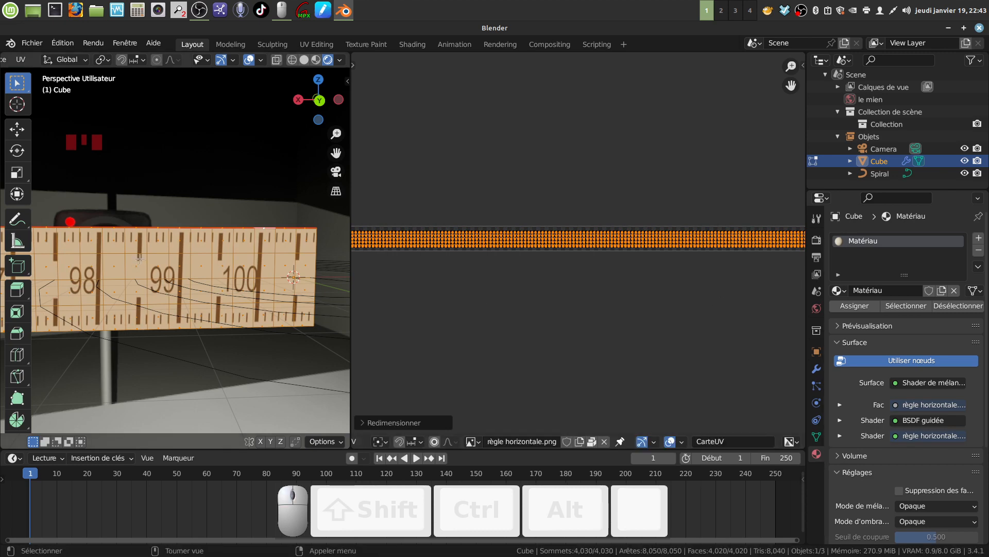
Leave Edit Mode and join the UV editor area into the 3D viewport to enlarge it
middle_click_drag(140, 258, 335, 295)
key("Tab")
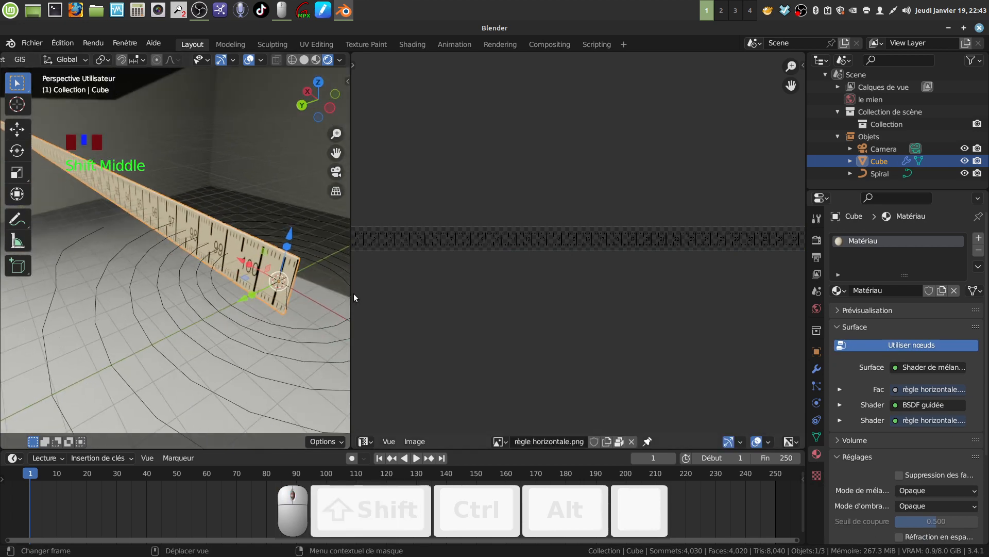
right_click(353, 294)
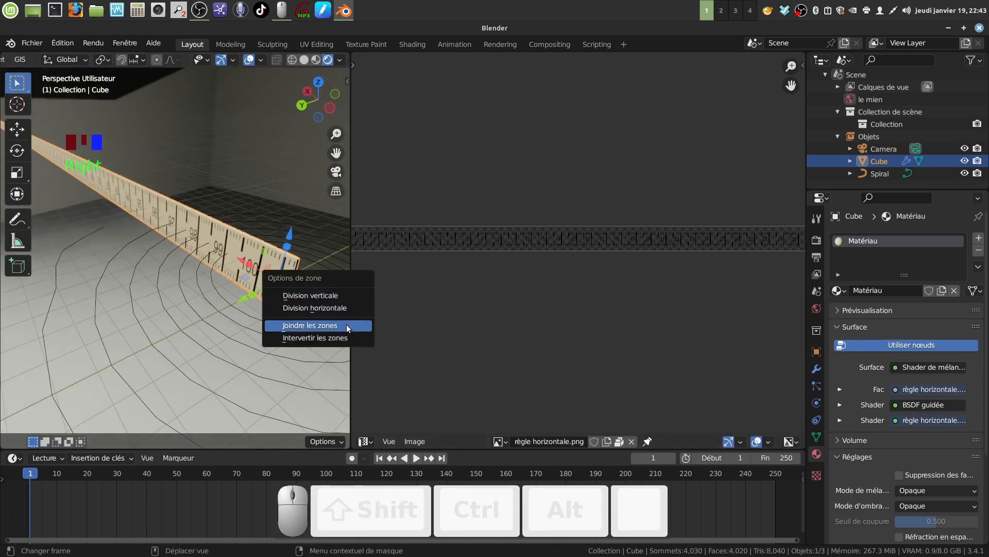
left_click(347, 327)
left_click(460, 297)
scroll(464, 288, "down", 4)
middle_click_drag(468, 276, 323, 256, "shift")
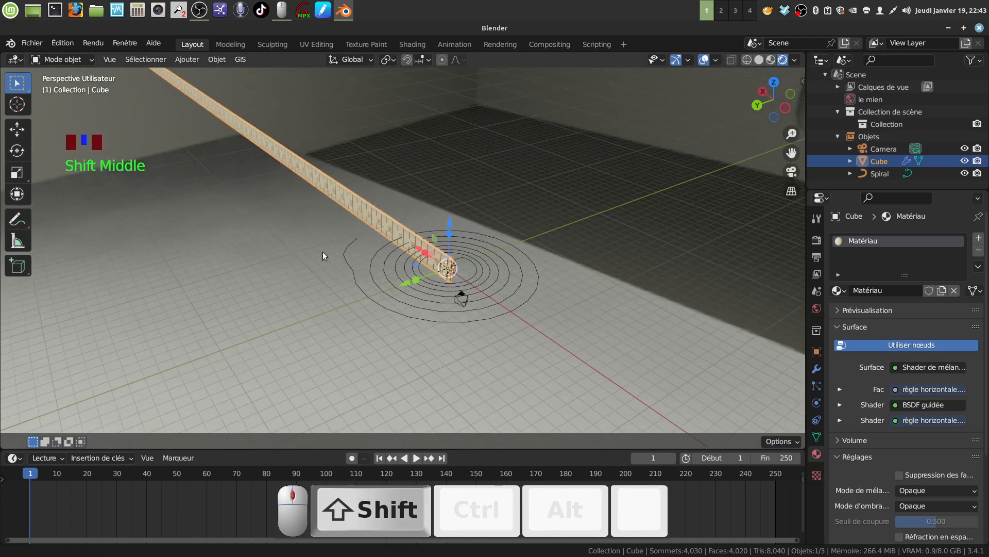
Enable the strip's Curve modifier in the viewport so the strip follows the spiral
scroll(322, 256, "down", 2)
middle_click_drag(456, 267, 721, 163)
scroll(509, 240, "down", 3)
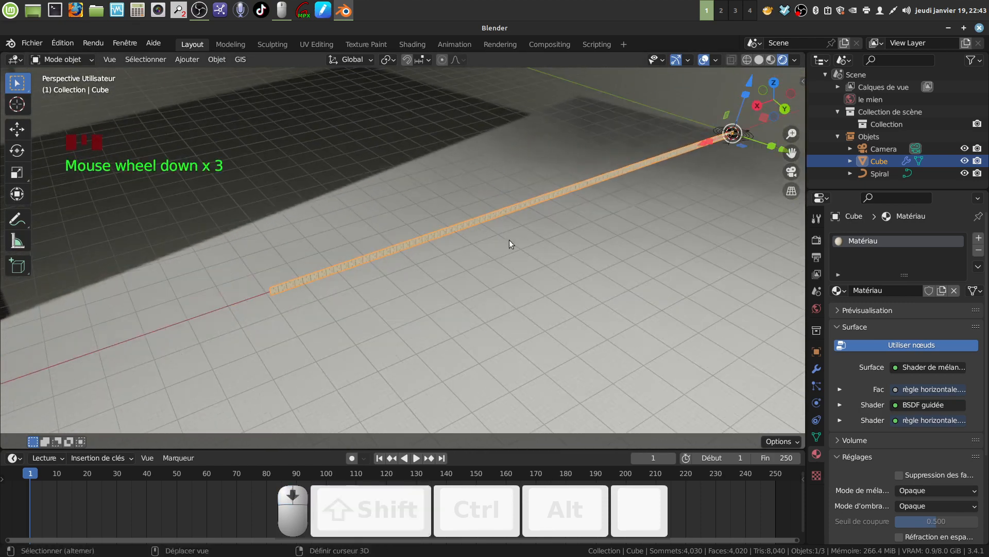
middle_click_drag(453, 290, 755, 295, "shift")
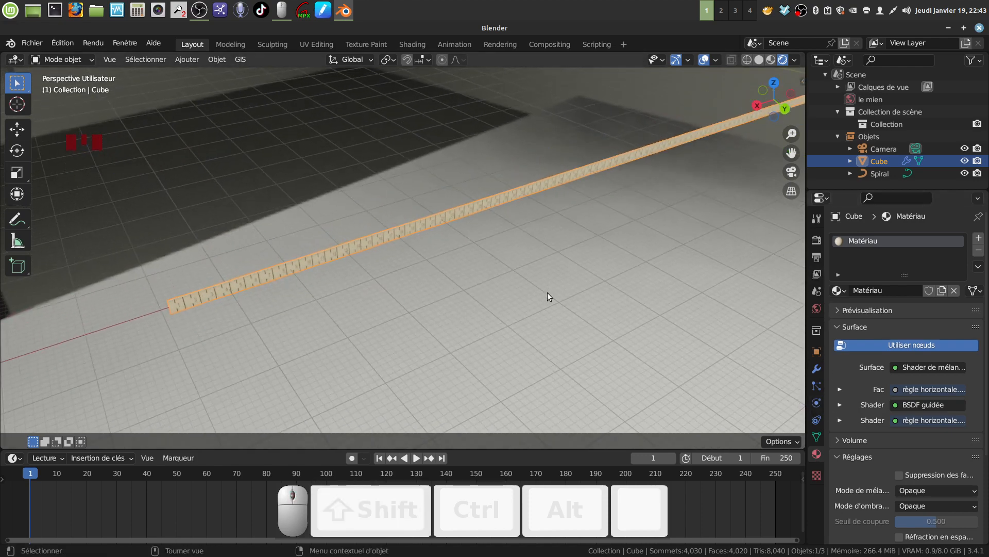
left_click(816, 369)
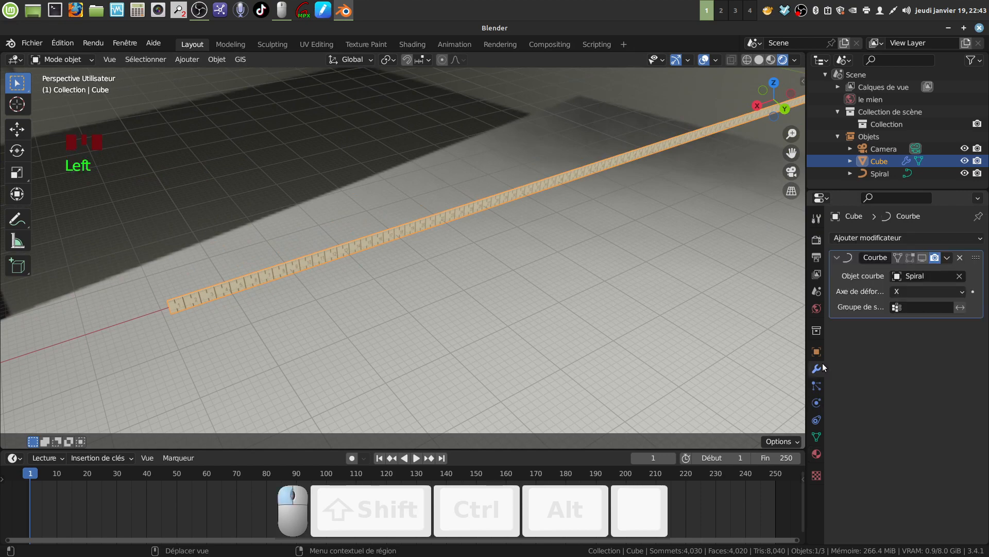
left_click(925, 258)
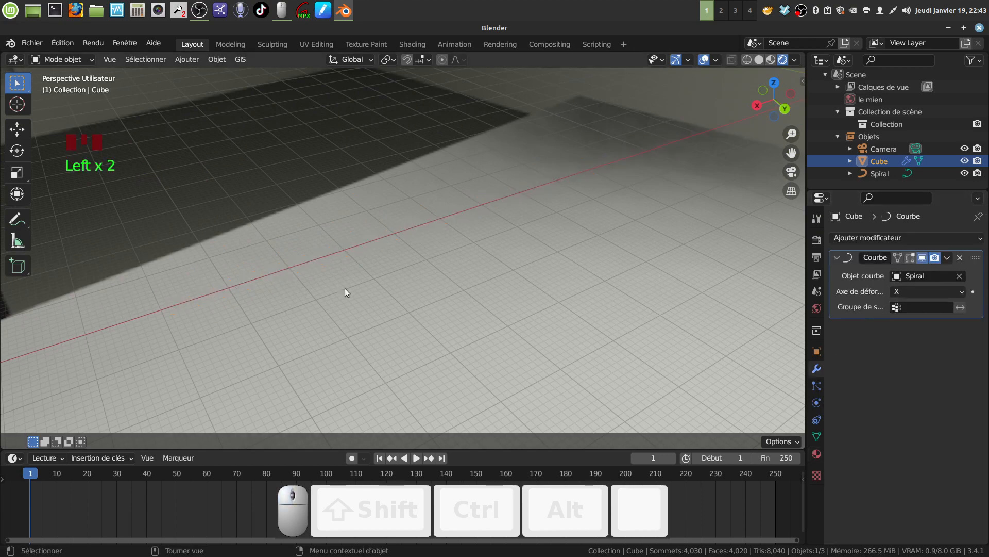
Examine the coiled tape from several sides to check the graduations on both faces
middle_click_drag(344, 292, 335, 276)
scroll(340, 278, "down", 8)
scroll(642, 268, "up", 5)
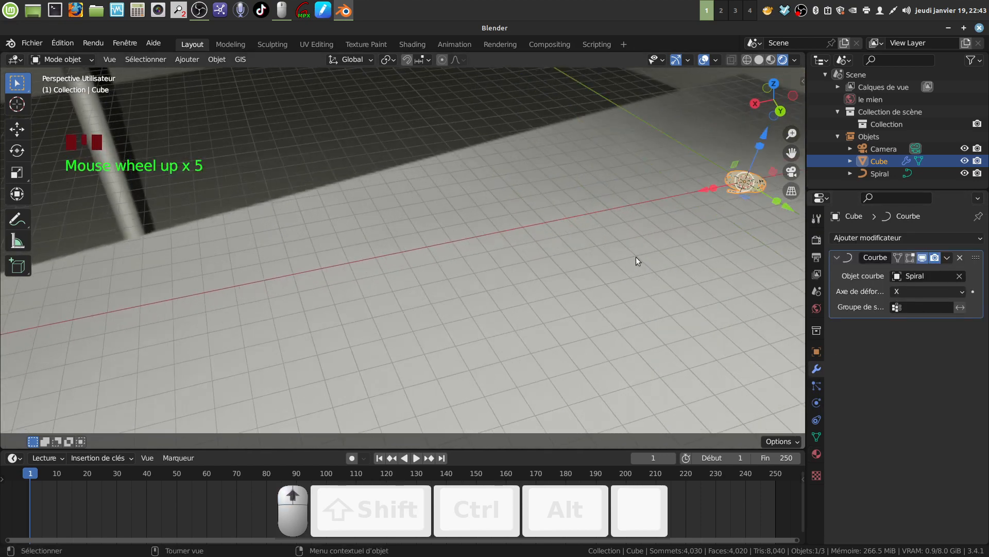
middle_click_drag(636, 256, 494, 309, "shift")
scroll(467, 358, "up", 3)
middle_click_drag(467, 358, 525, 264)
middle_click_drag(240, 377, 249, 309, "shift")
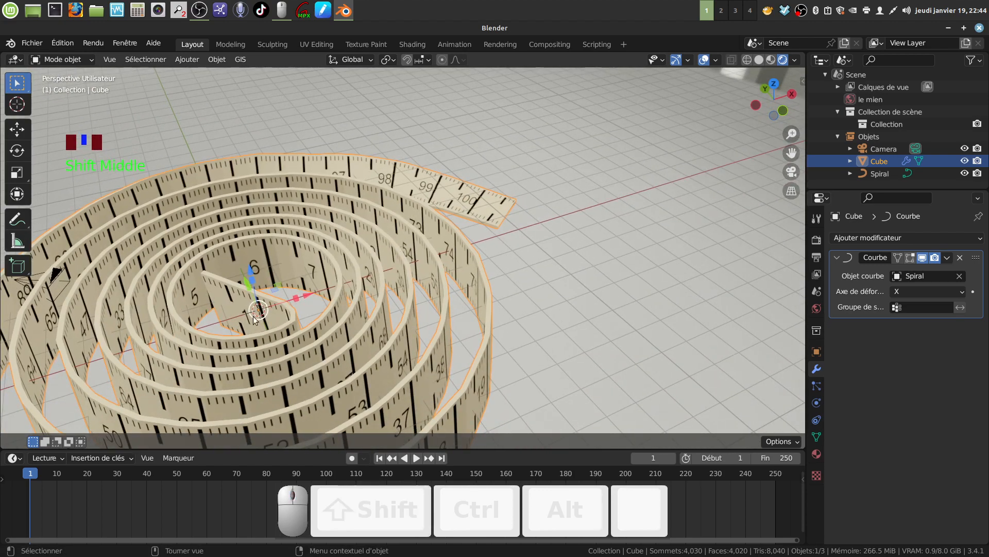
middle_click_drag(453, 236, 273, 267)
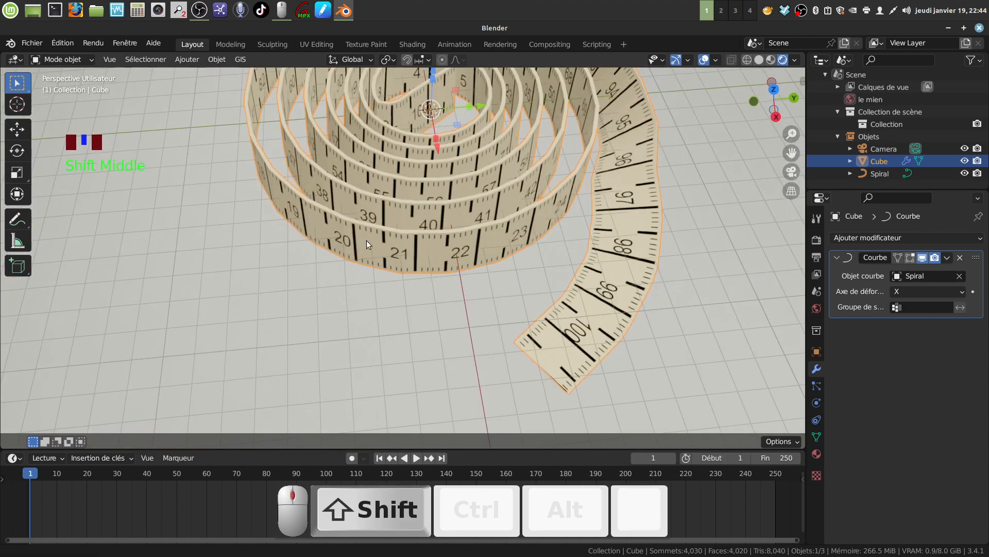
middle_click_drag(367, 241, 399, 254, "shift")
scroll(399, 254, "down", 3)
middle_click_drag(365, 287, 398, 285, "shift")
scroll(417, 322, "up", 3)
mouse_move(416, 323)
middle_mouse_down()
mouse_move(434, 315)
mouse_move(406, 300)
mouse_move(416, 334)
mouse_move(429, 308)
middle_mouse_up()
scroll(416, 326, "up", 2)
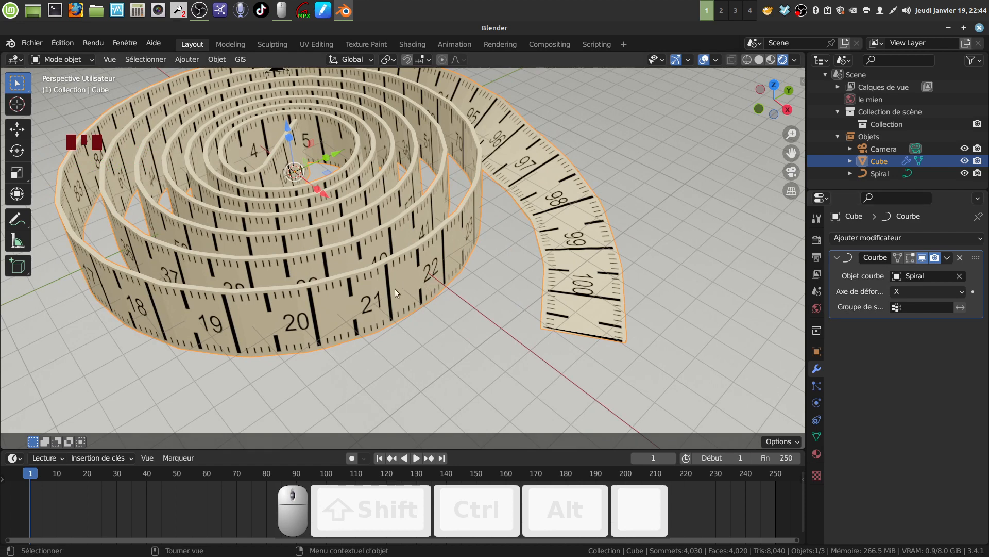
Apply the Curve modifier to the tape
left_click(947, 258)
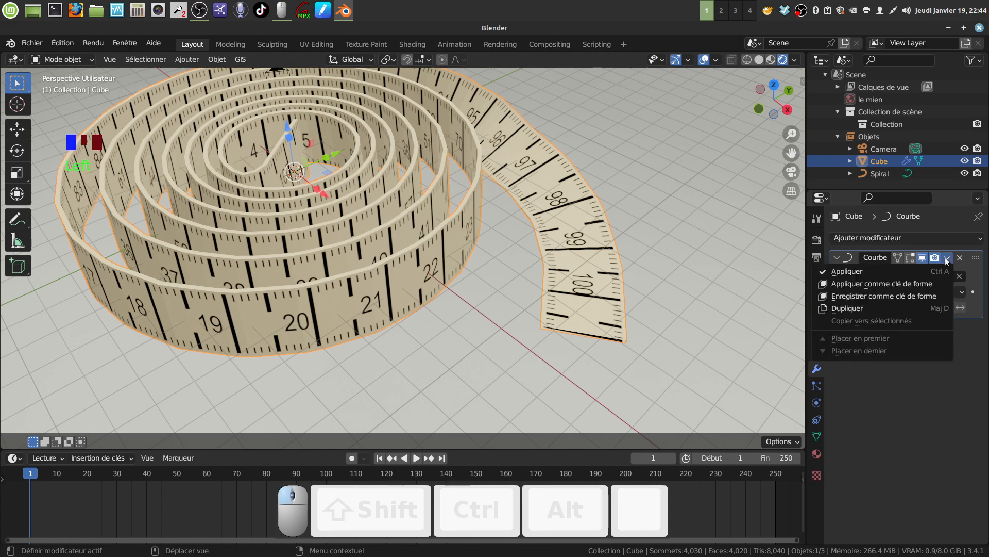
left_click(876, 273)
mouse_move(535, 272)
middle_mouse_down()
mouse_move(527, 283)
mouse_move(530, 262)
middle_mouse_up()
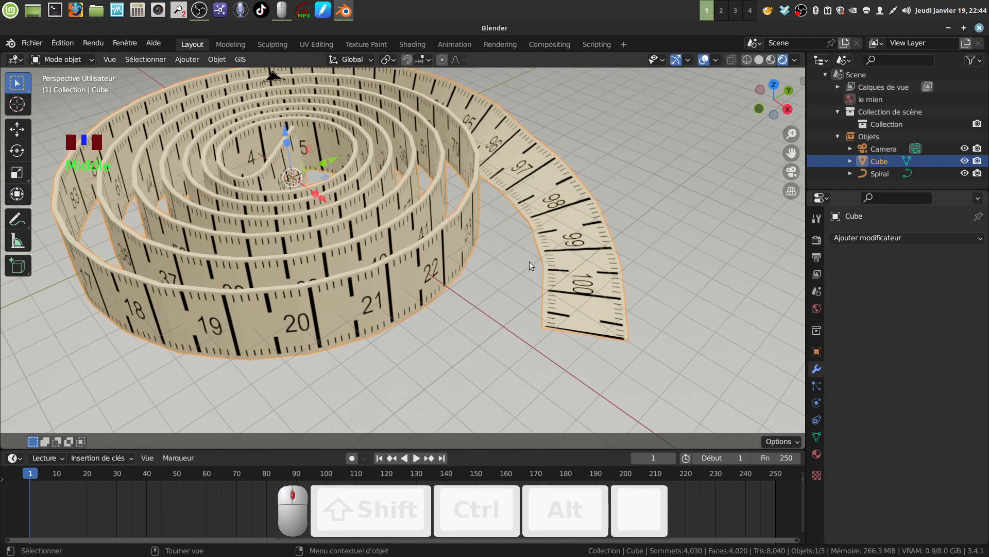
Delete the Spiral curve object from the scene
left_click(882, 173)
right_click(882, 174)
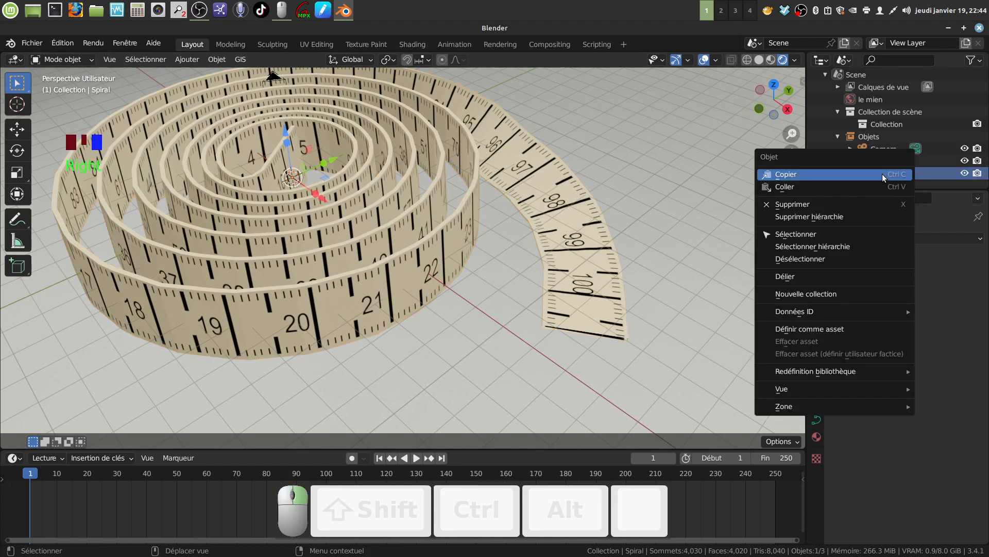
left_click(813, 208)
mouse_move(502, 269)
middle_mouse_down()
mouse_move(497, 258)
mouse_move(498, 273)
middle_mouse_up()
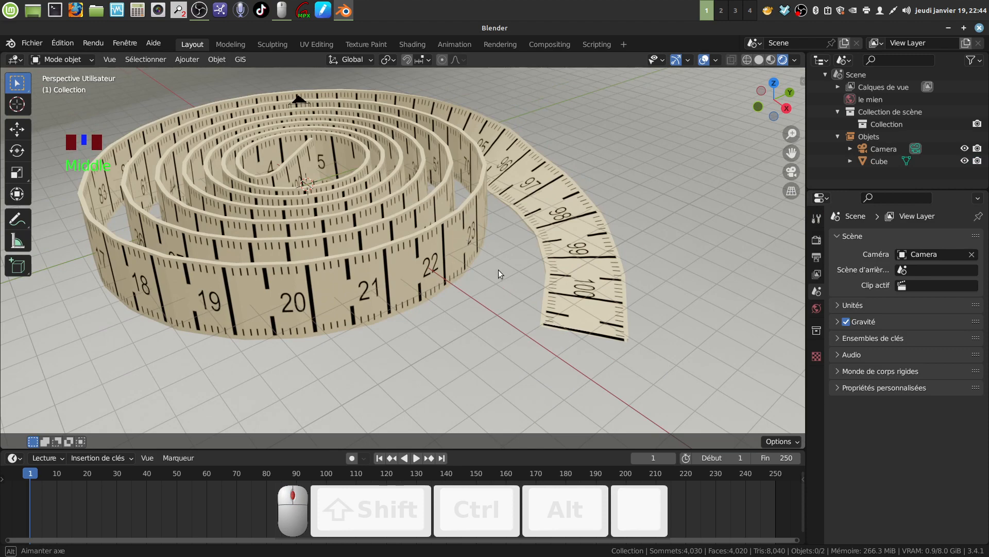
scroll(499, 270, "up", 3)
middle_click_drag(511, 266, 406, 235)
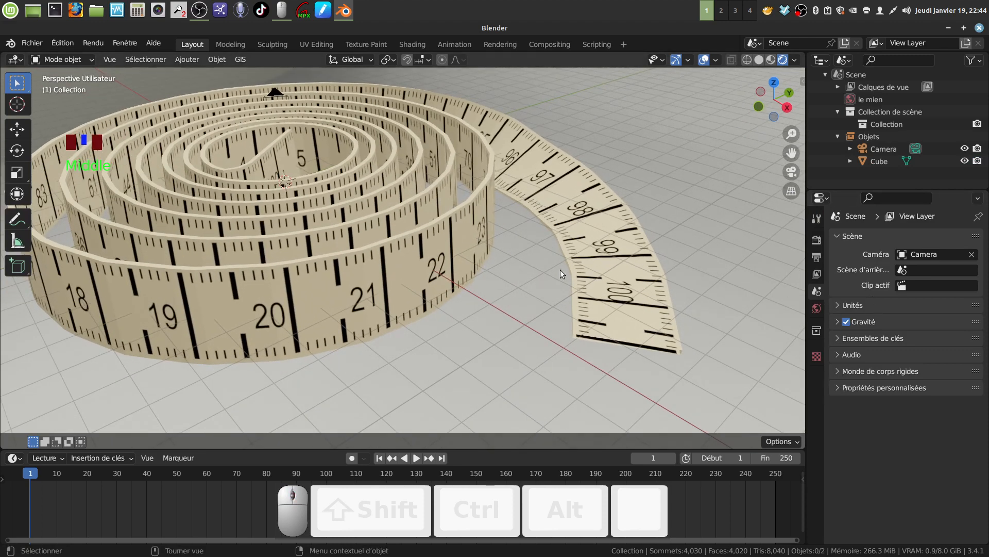
Select the coiled tape and add a Subdivision Surface modifier to it
left_click(223, 253)
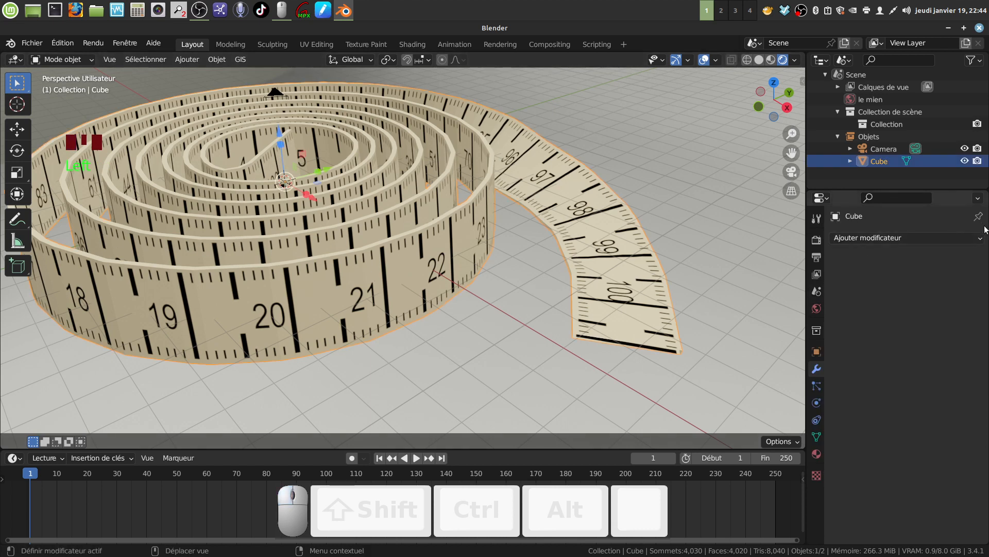
left_click(980, 243)
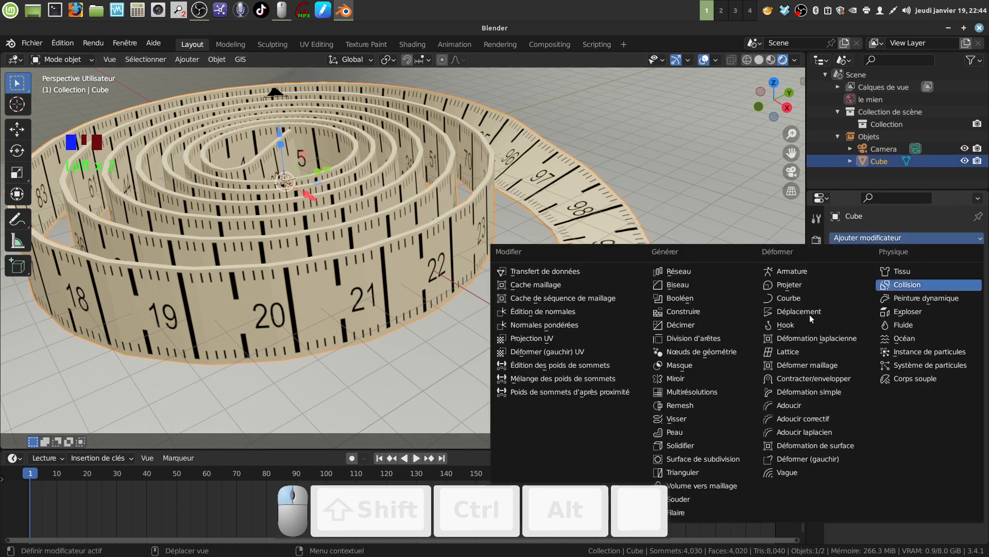
left_click(728, 457)
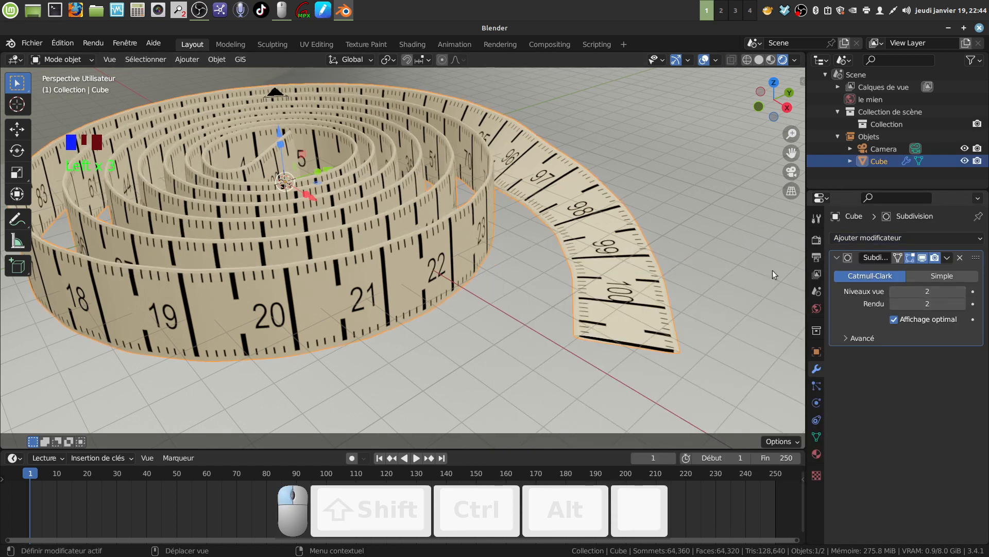
middle_click_drag(772, 270, 669, 70)
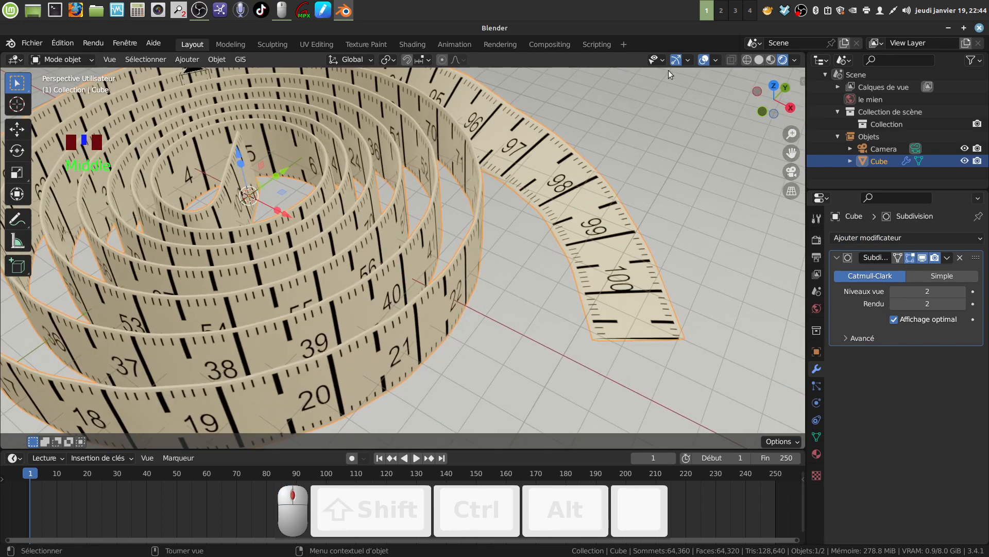
Switch the viewport to solid shading and shade the tape smooth
left_click(760, 61)
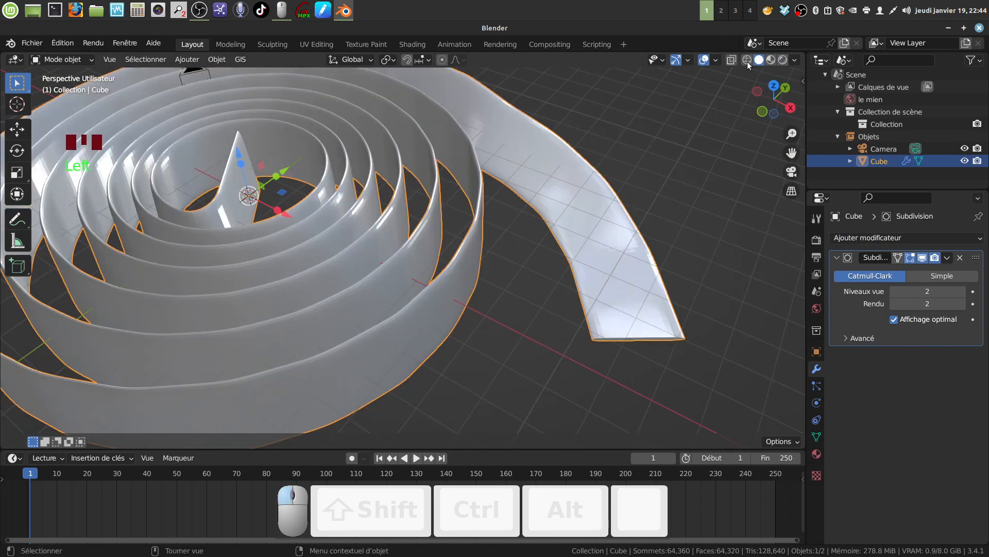
mouse_move(447, 301)
middle_mouse_down("shift")
mouse_move(438, 299)
mouse_move(484, 222)
mouse_move(478, 250)
mouse_move(475, 239)
middle_mouse_up("shift")
right_click(475, 239)
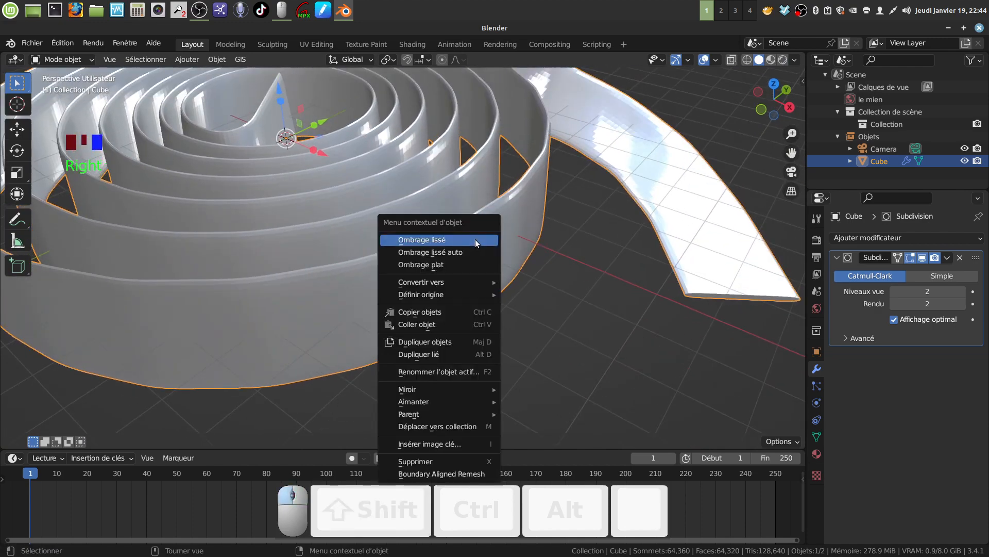
left_click(475, 239)
scroll(487, 242, "up", 3)
middle_click_drag(481, 277, 278, 115)
Enter Edit Mode with edge selection and select both long edge loops along the tape's upper rim
key("Tab")
scroll(473, 295, "up", 3)
left_click(118, 60)
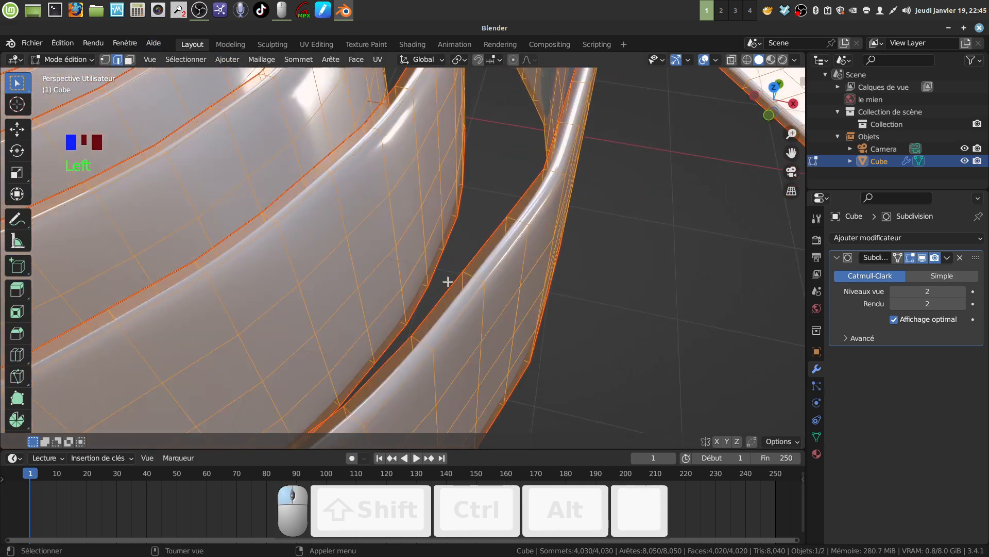
left_click(453, 285, "alt")
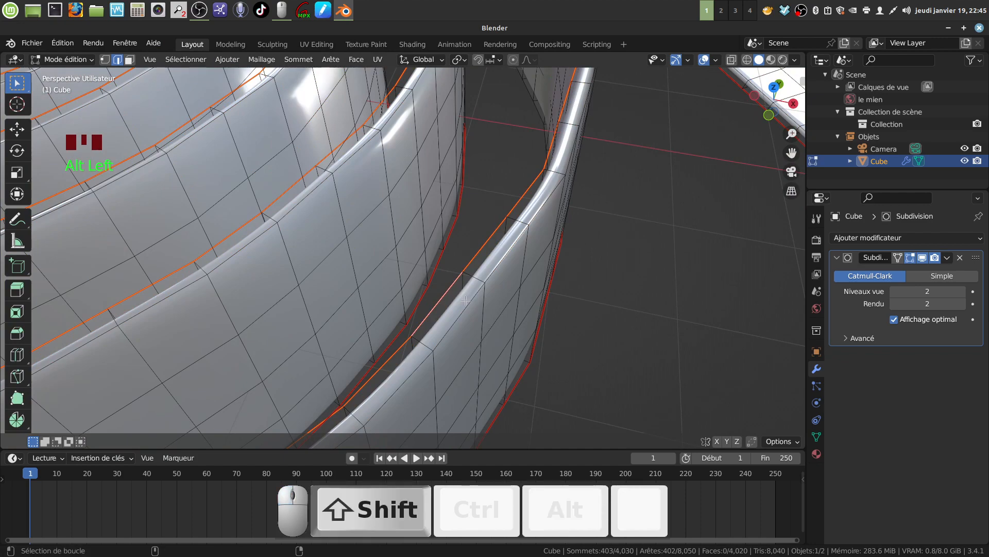
left_click(465, 300, "alt+shift")
middle_click_drag(479, 310, 451, 229, "shift")
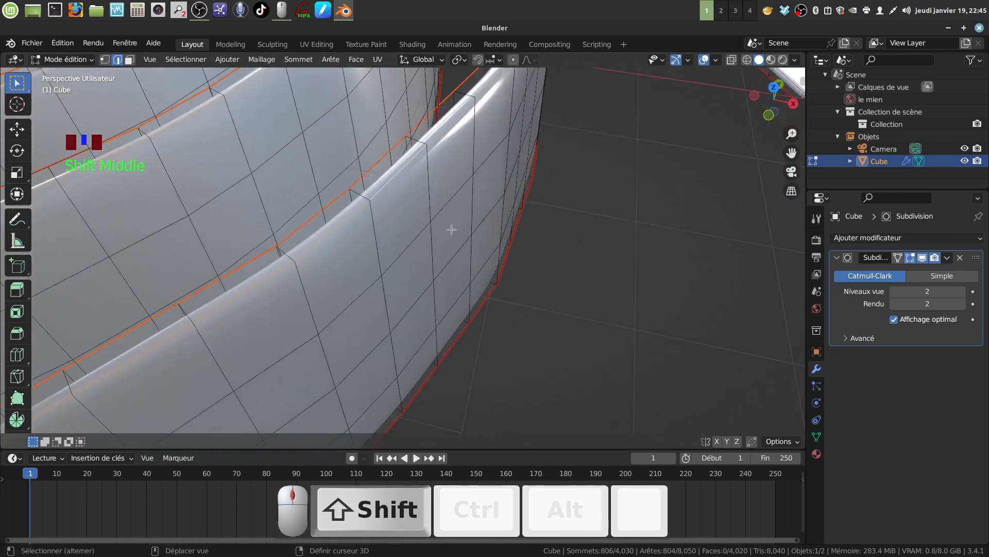
Add both long edge loops along the tape's lower rim to the selection
left_click(462, 334, "alt+shift")
middle_click_drag(462, 334, 435, 263)
middle_click_drag(521, 335, 570, 180, "shift")
scroll(546, 125, "up", 1)
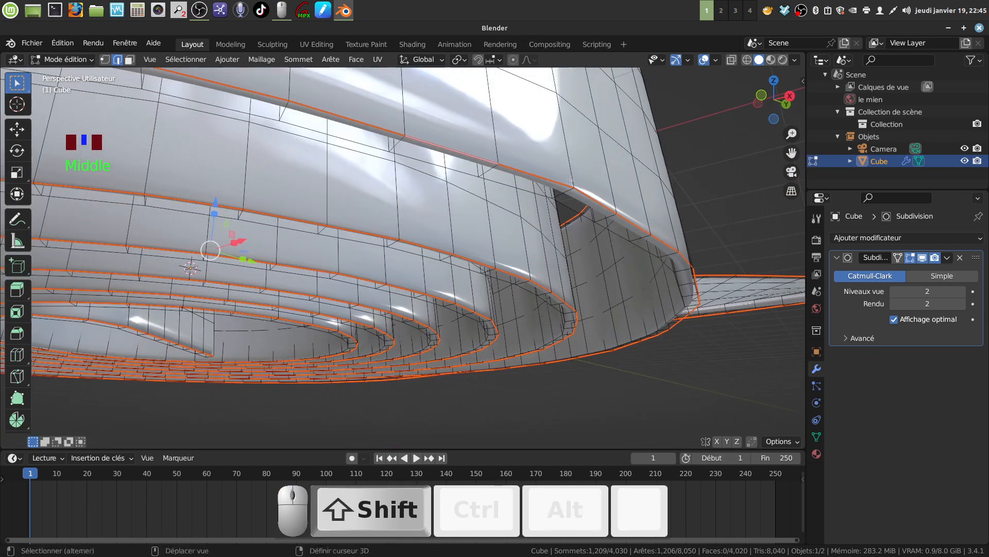
left_click(590, 219, "alt+shift")
middle_click_drag(598, 212, 489, 200, "shift")
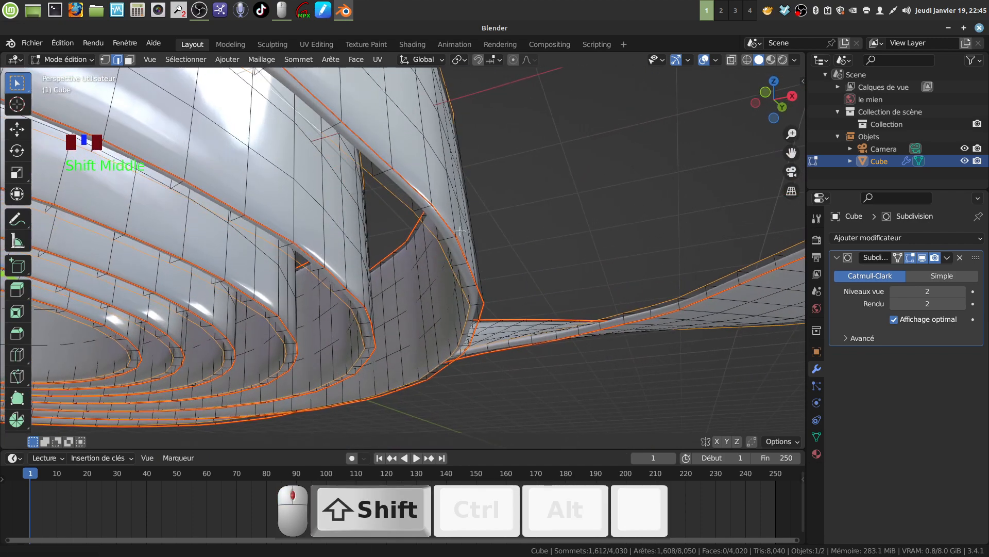
middle_click_drag(475, 280, 491, 300, "shift")
scroll(495, 288, "up", 2)
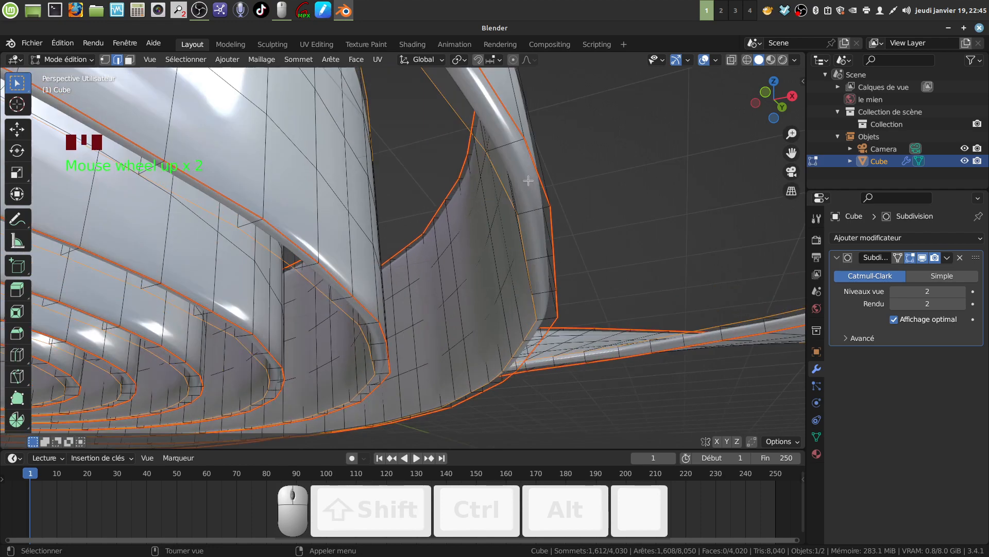
Bevel the selected upper and lower rim edge loops by 0.0214 m with two segments, and return to Object Mode
middle_click_drag(519, 190, 513, 199)
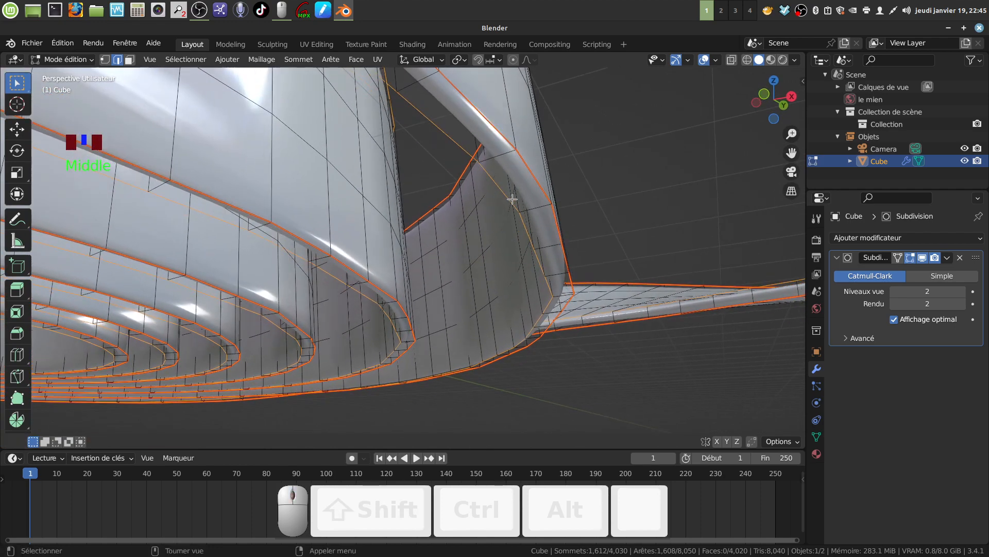
key("ctrl+b")
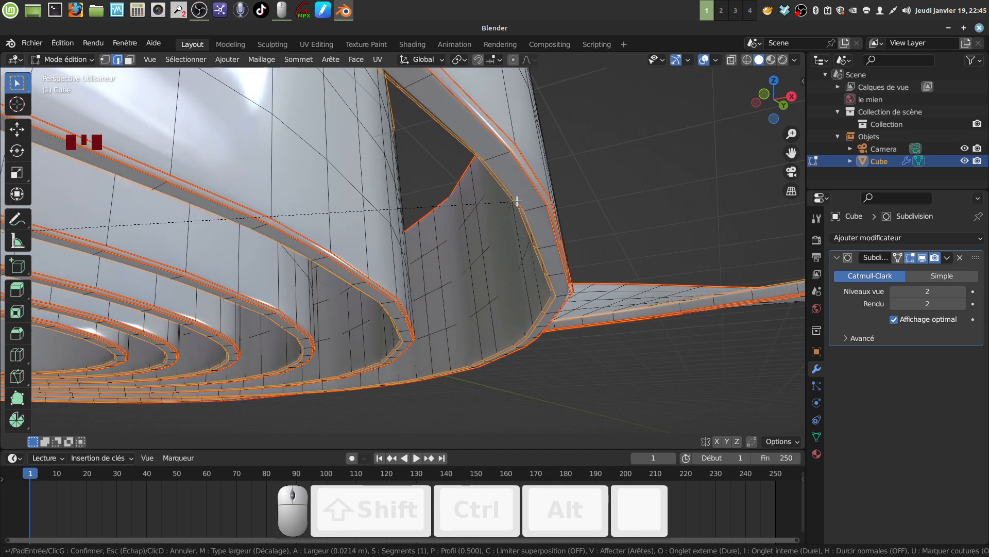
scroll(517, 201, "up", 1)
left_click(517, 201)
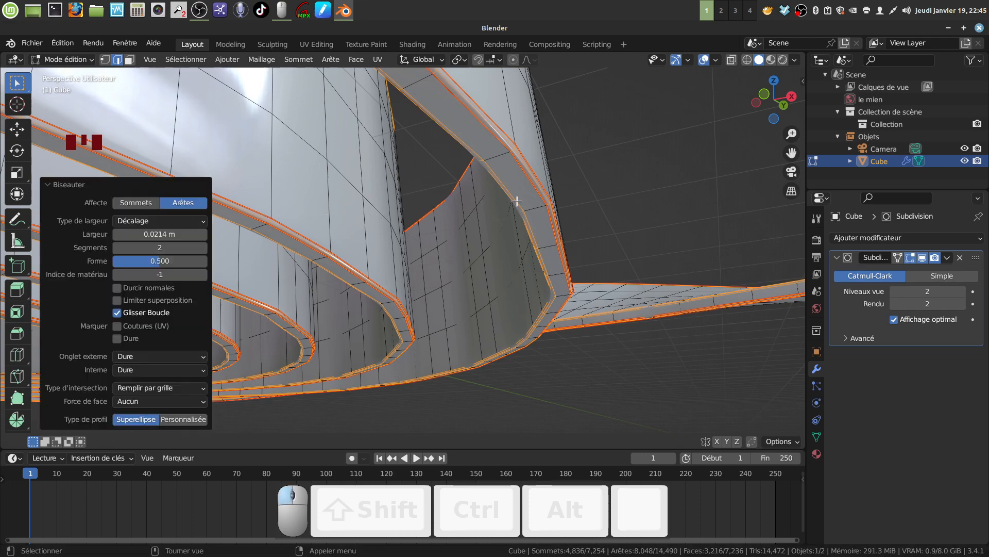
scroll(535, 174, "down", 3)
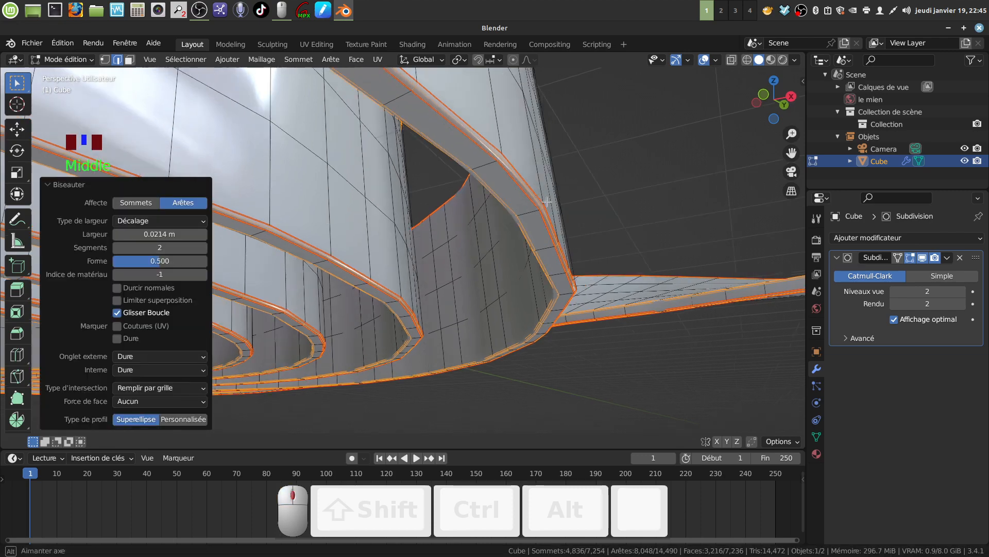
scroll(536, 241, "down", 2)
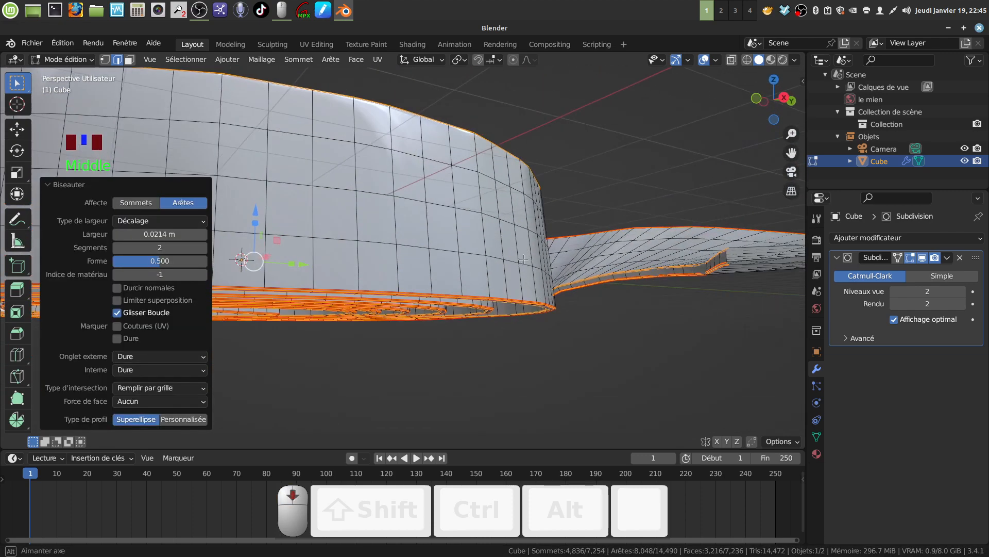
middle_click_drag(537, 240, 450, 327)
scroll(527, 297, "down", 3)
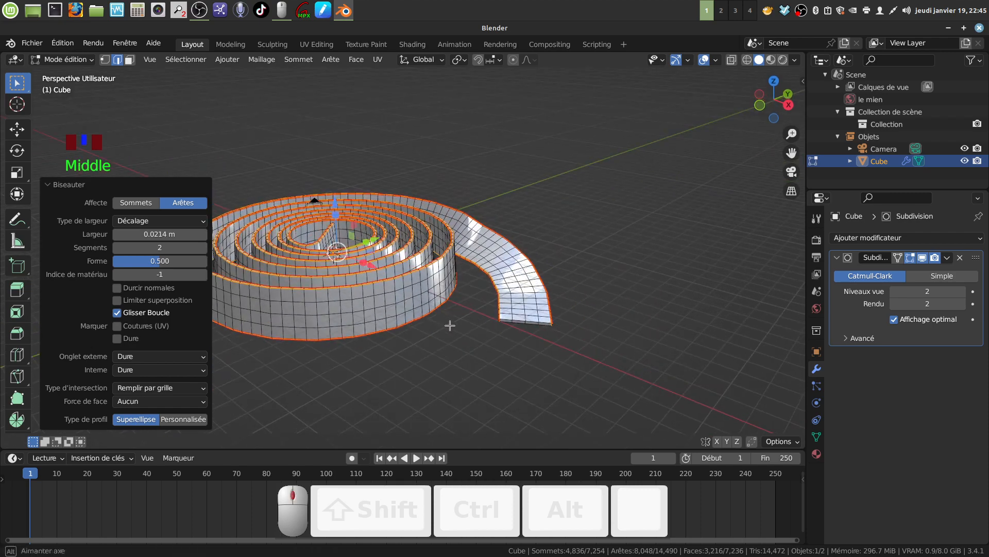
key("Tab")
middle_click_drag(409, 352, 402, 264, "shift")
scroll(445, 316, "up", 2)
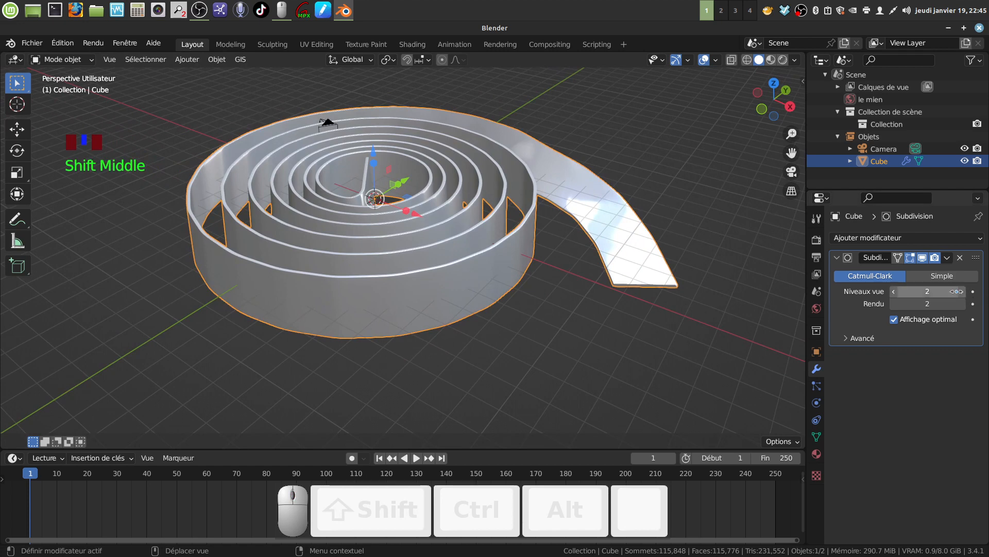
Try a viewport subdivision level of 3 on the coiled tape and restore it to 2
left_click(961, 292)
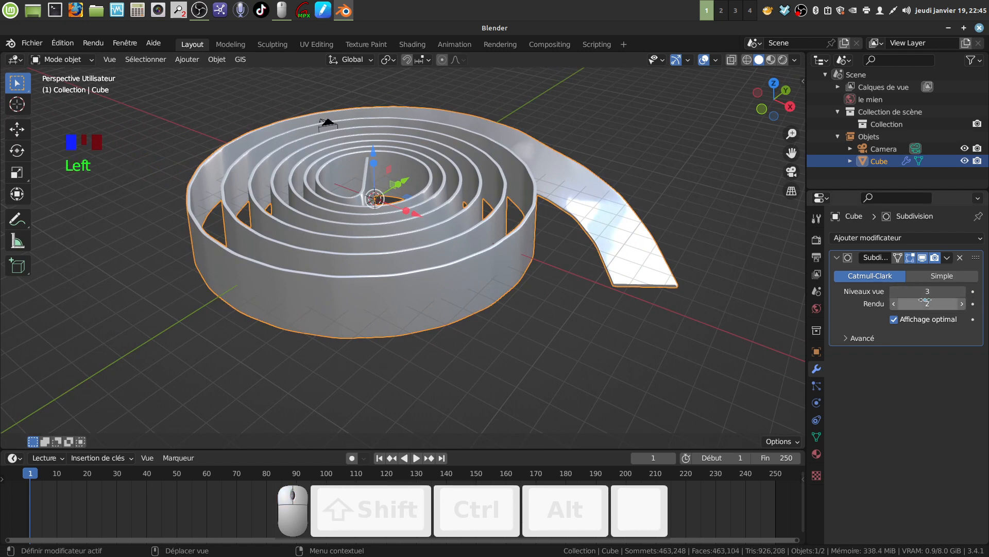
left_click(893, 293)
Examine the coil's beveled rims and smooth shading up close, comparing the tape in Object Mode and Edit Mode
middle_click_drag(427, 249, 438, 227)
middle_click_drag(438, 226, 441, 245, "shift")
middle_click_drag(441, 245, 422, 260)
scroll(423, 276, "up", 3)
key("Tab")
key("Tab")
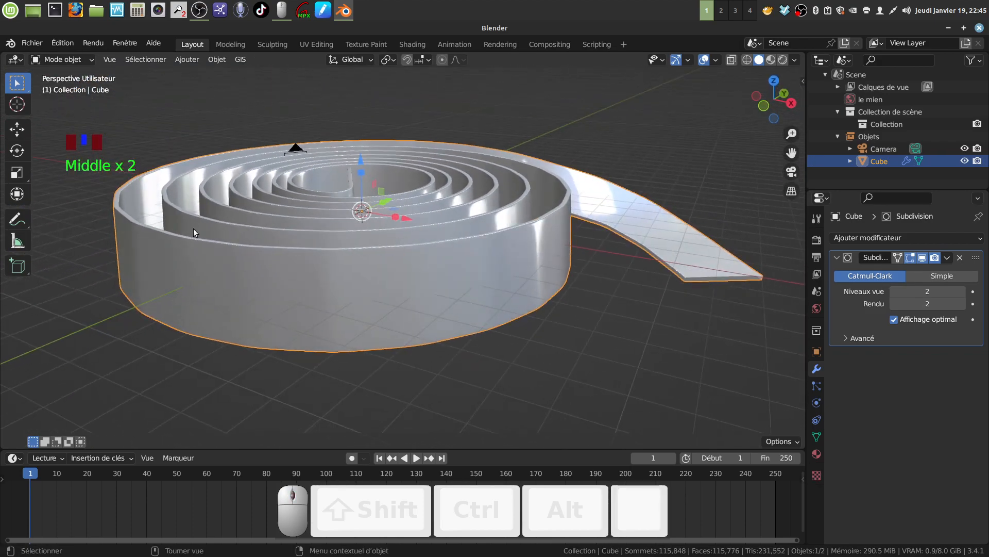
middle_click_drag(343, 233, 552, 178)
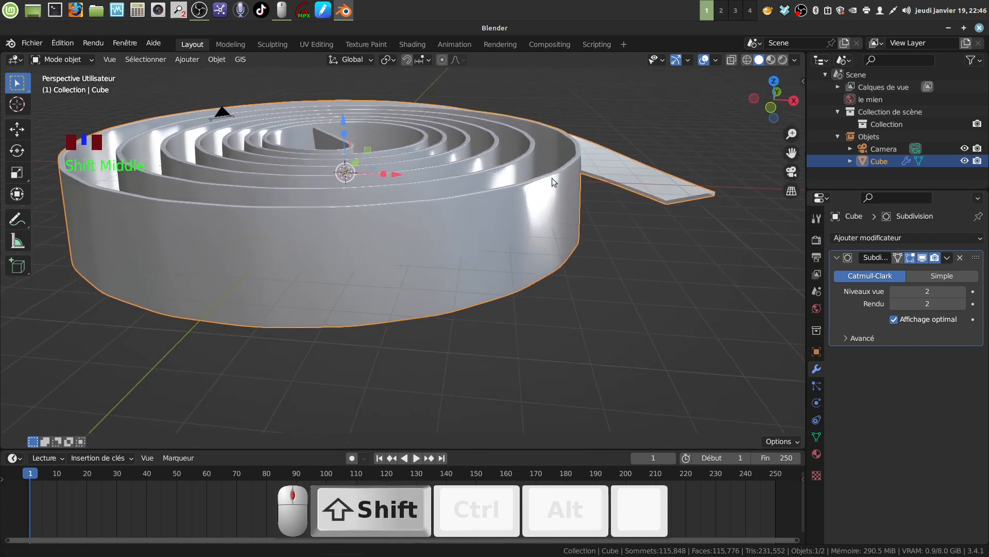
scroll(544, 238, "up", 4)
key("Tab")
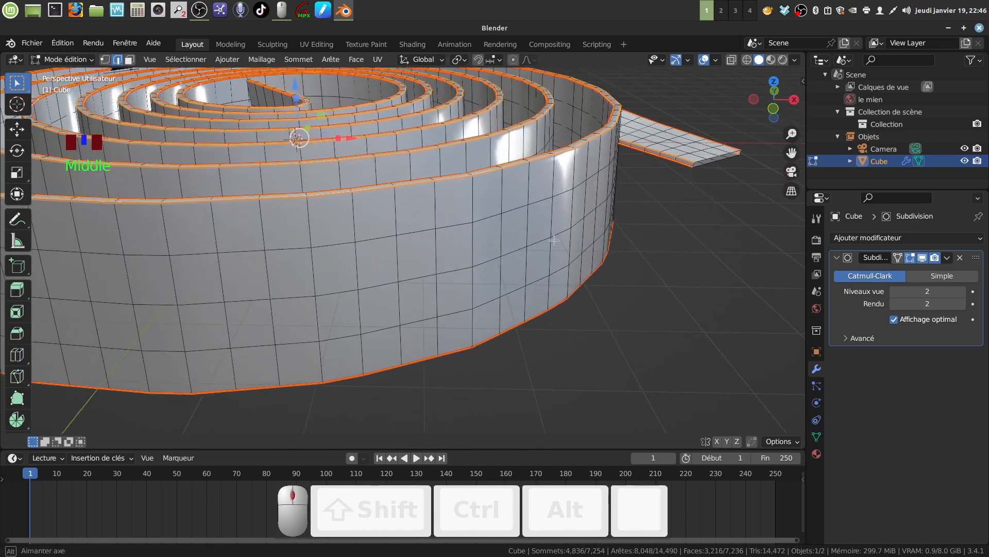
Undo the recent edits to the spiral wall, including the bevel along its rim and bottom edge loops
scroll(552, 245, "up", 2)
middle_click_drag(557, 251, 558, 271)
scroll(556, 255, "up", 2)
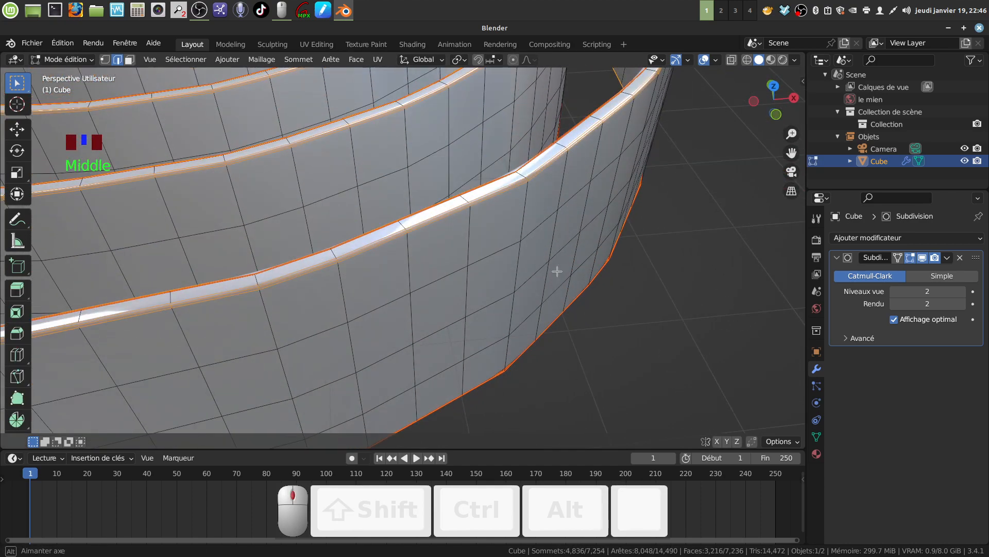
middle_click_drag(557, 271, 545, 251)
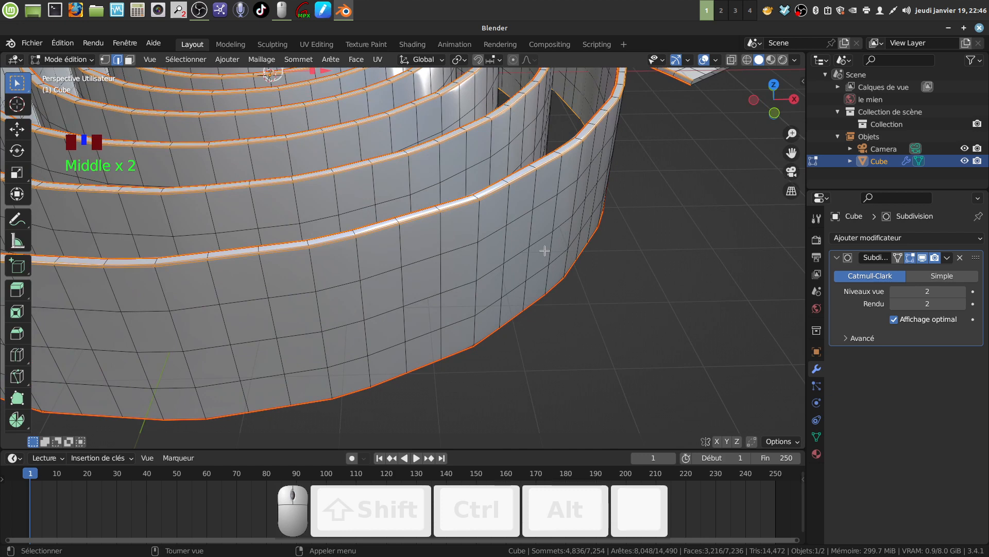
key("ctrl")
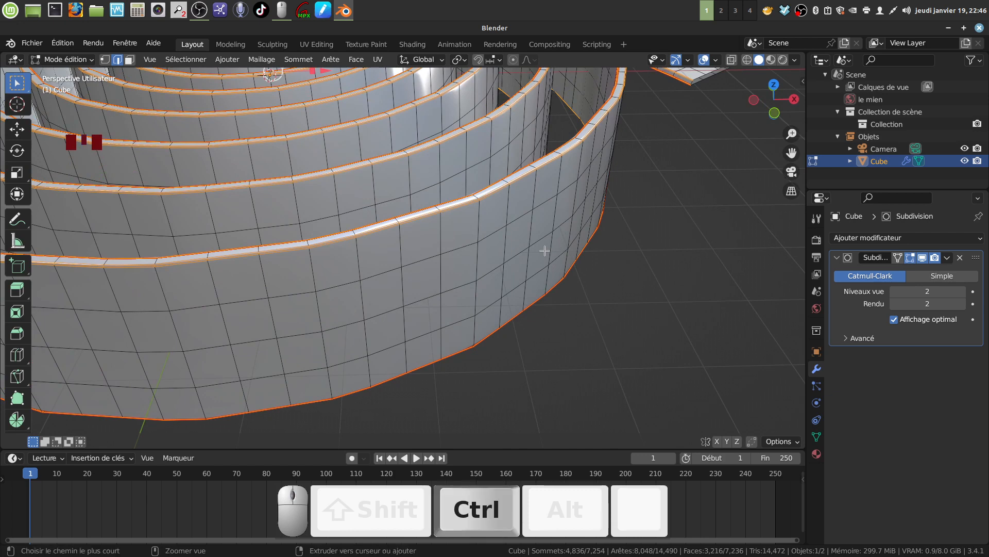
key("ctrl+z")
key("ctrl+z")
key("ctrl+z")
key("ctrl+z")
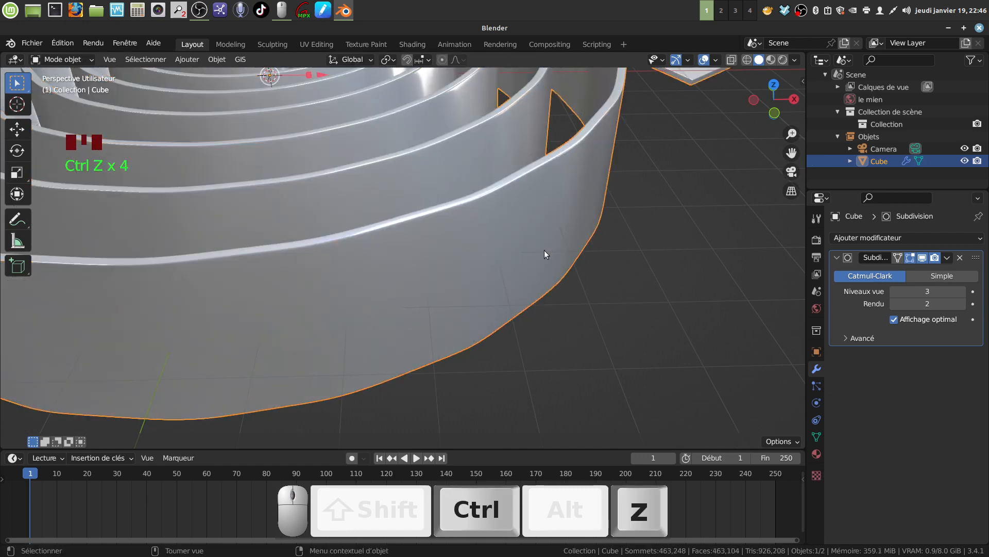
key("ctrl+z")
key("ctrl+z")
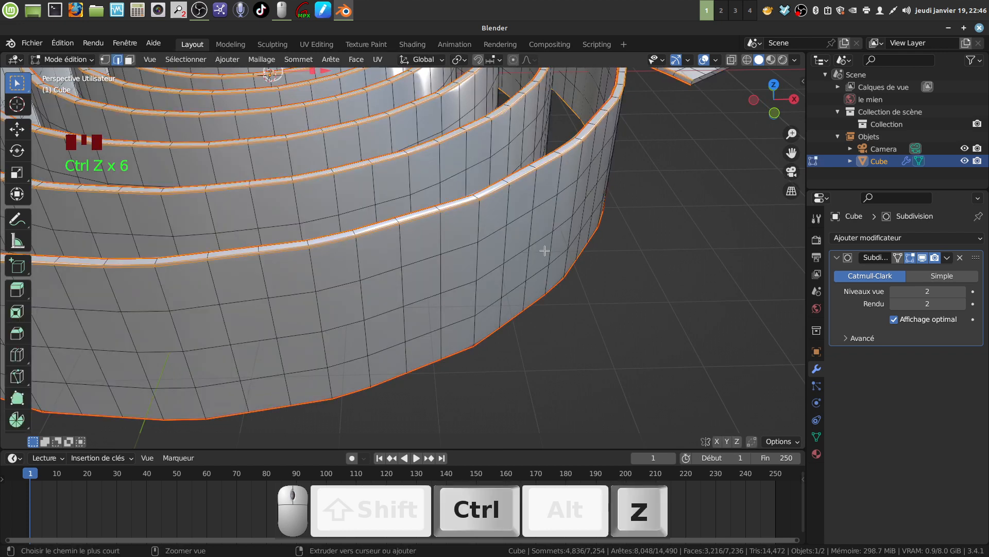
key("ctrl+z")
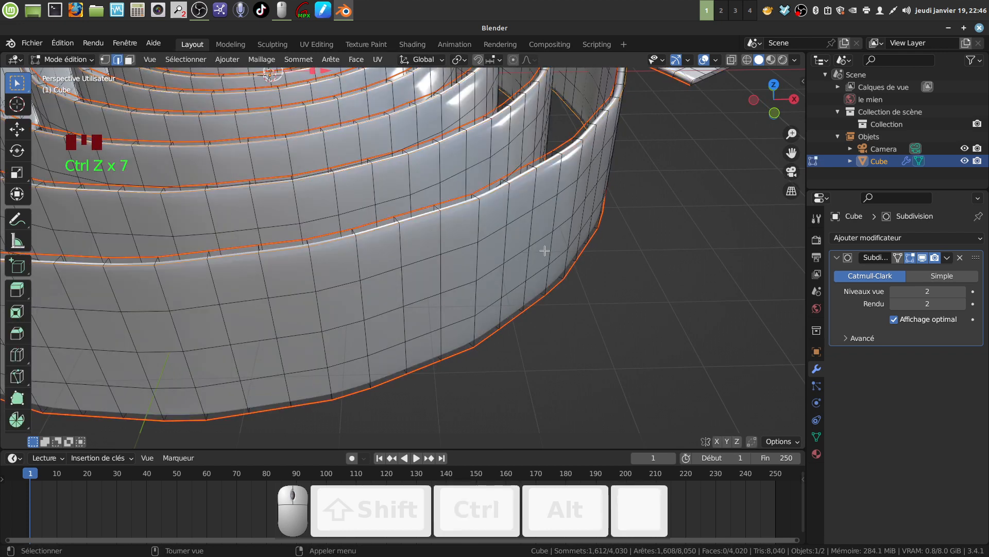
Clear the selection and apply LoopTools Relax to the two edge loops along the spiral wall's upper rim
scroll(545, 251, "up", 3)
middle_click_drag(530, 237, 461, 212)
key("alt+a")
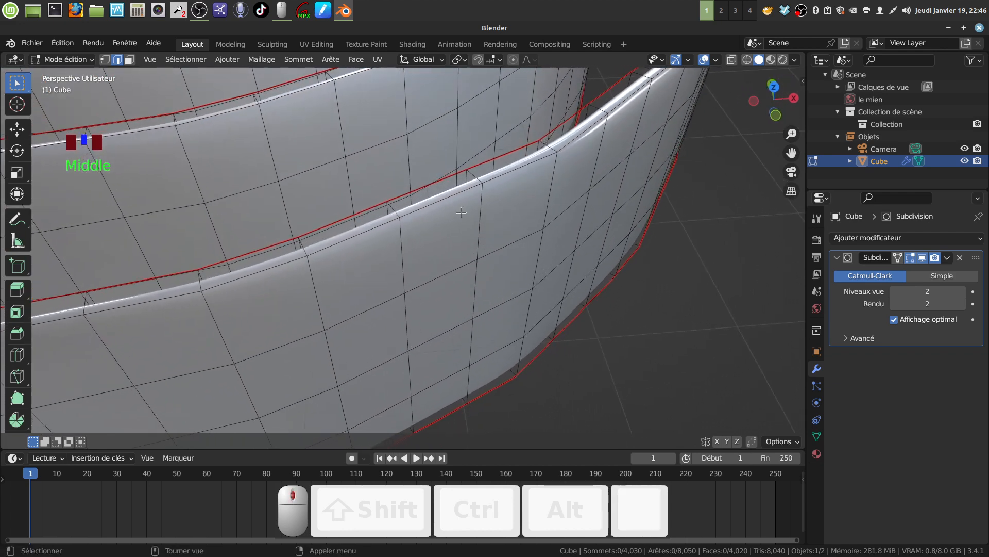
left_click(433, 202, "alt")
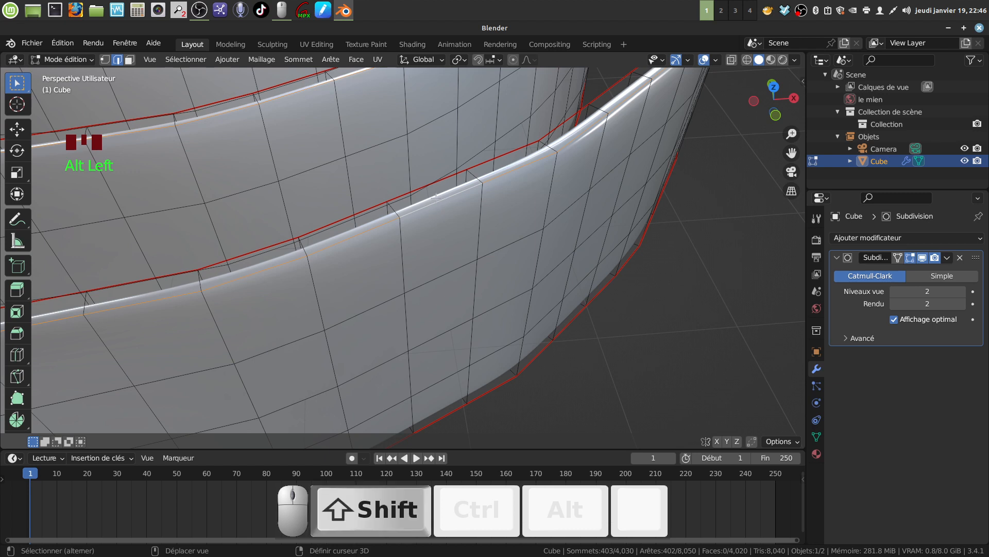
left_click(398, 199, "alt+shift")
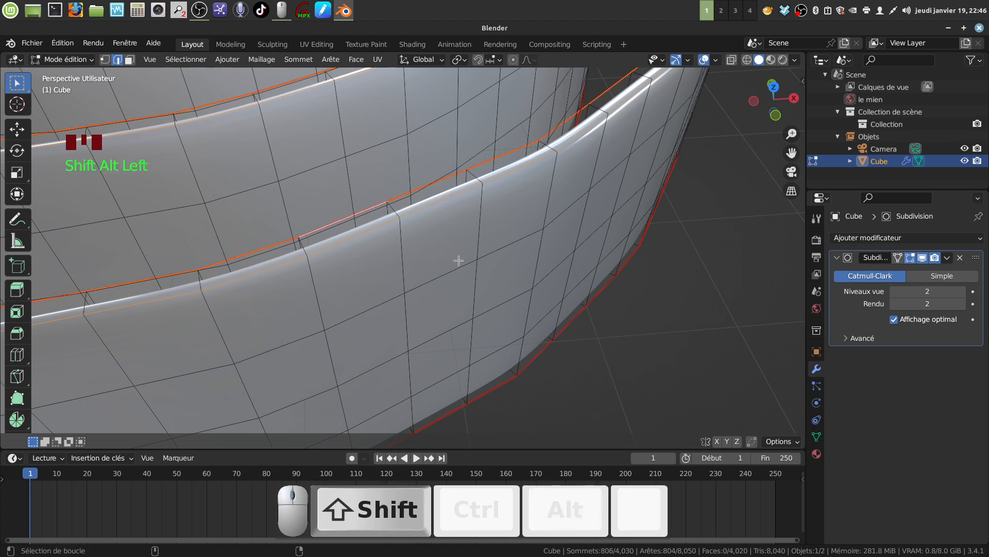
right_click(719, 279)
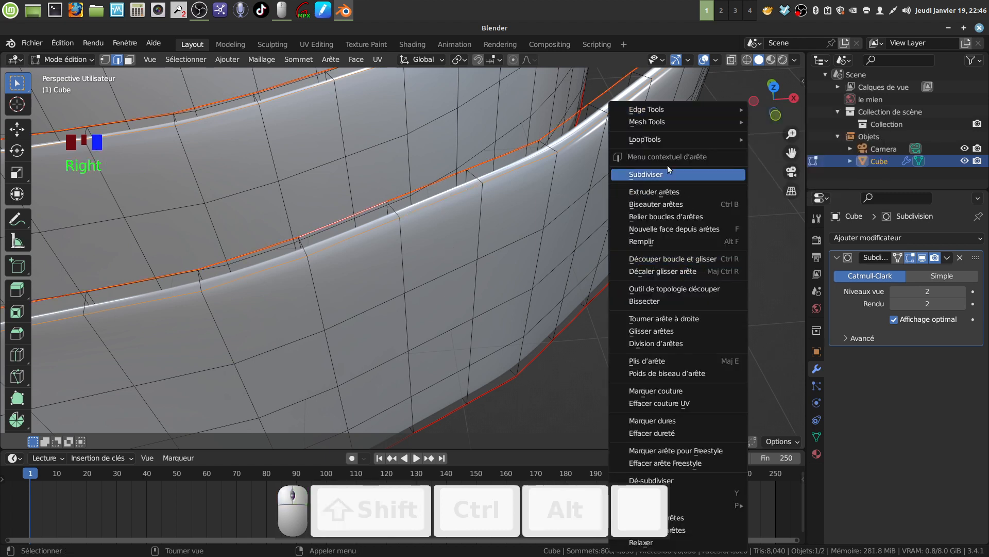
mouse_move(693, 140)
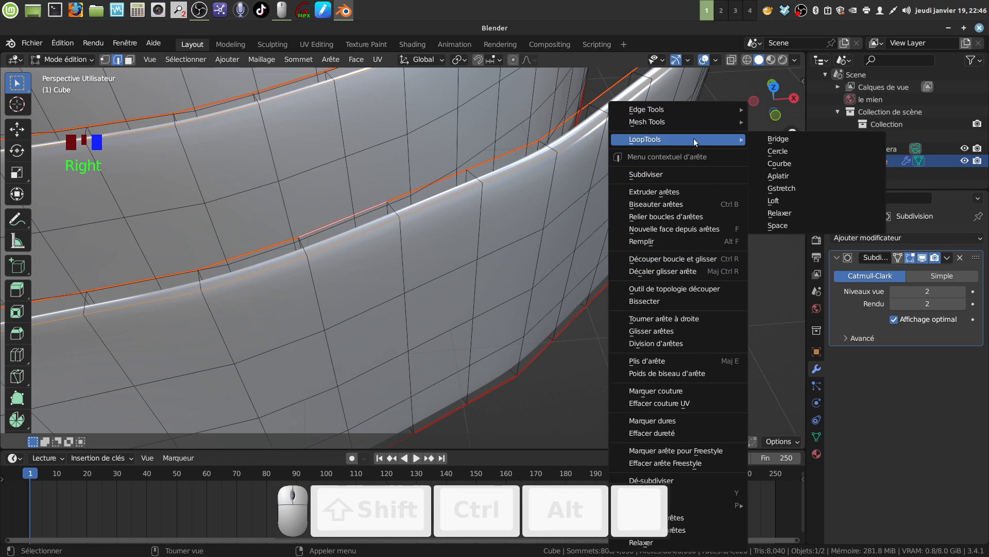
left_click(796, 213)
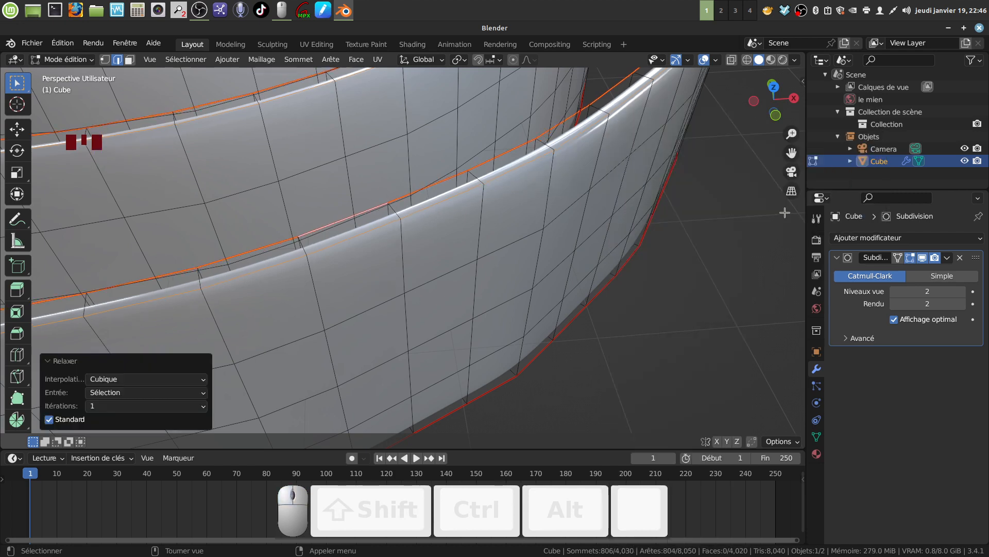
Relax the two upper horizontal edge loops on the wall's outer face with LoopTools, one after the other
left_click(458, 266, "alt")
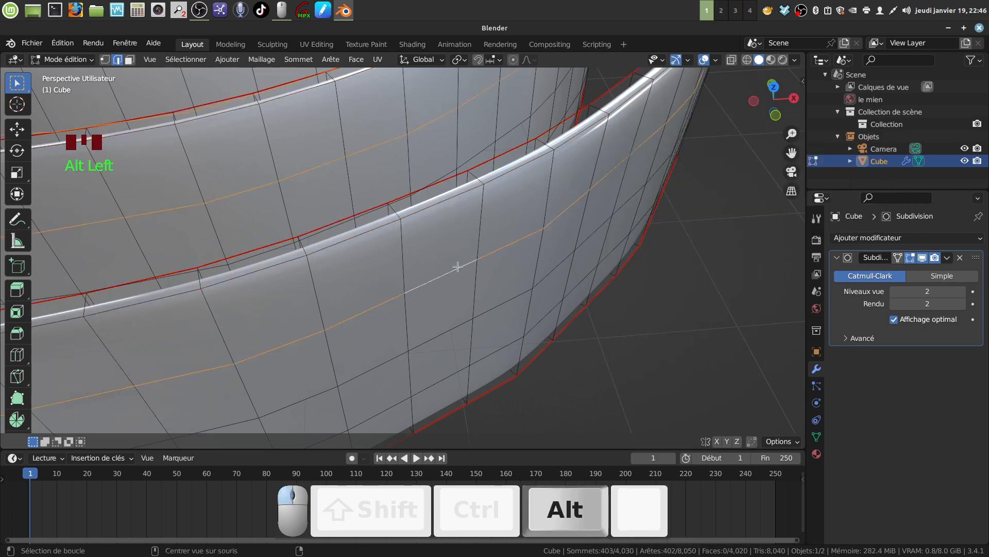
right_click(740, 282)
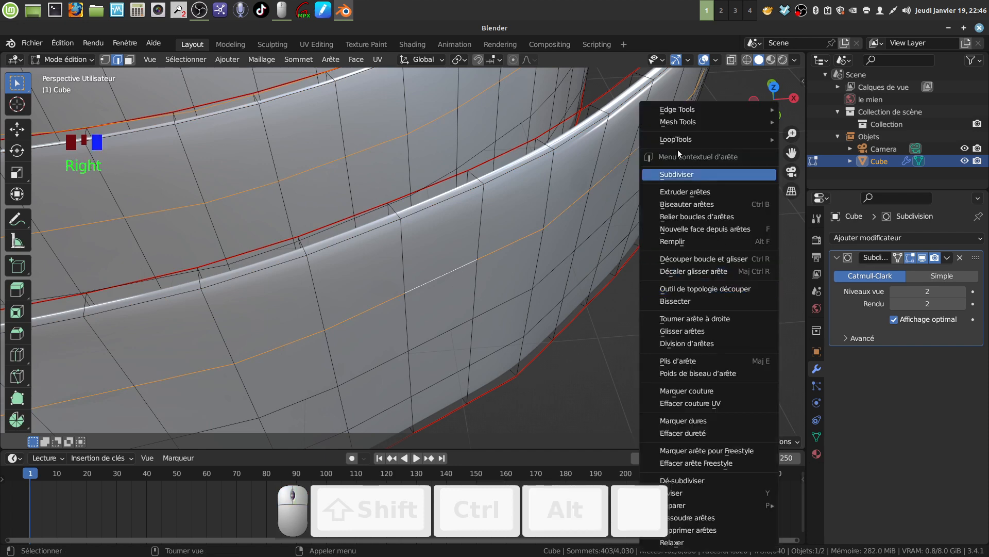
mouse_move(707, 140)
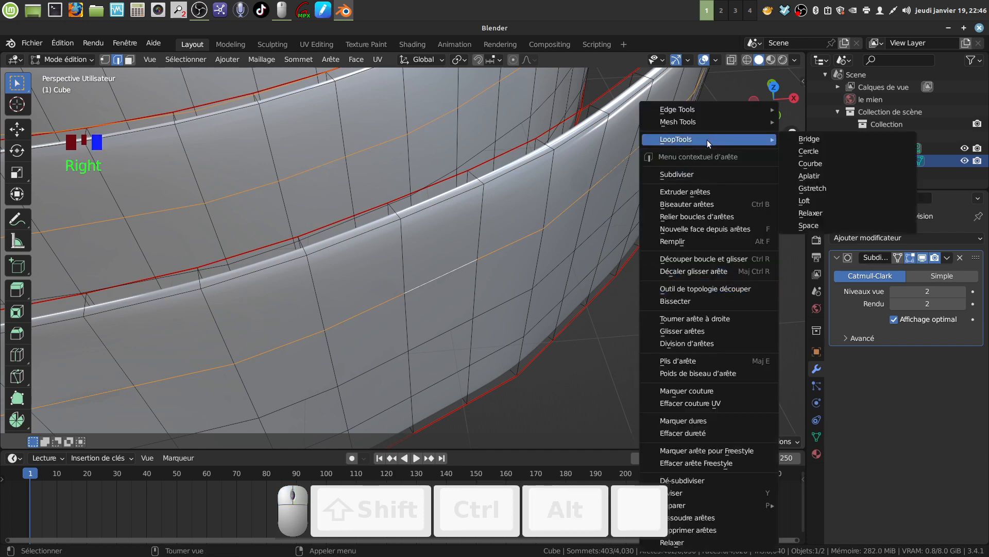
left_click(822, 213)
left_click(548, 272, "alt")
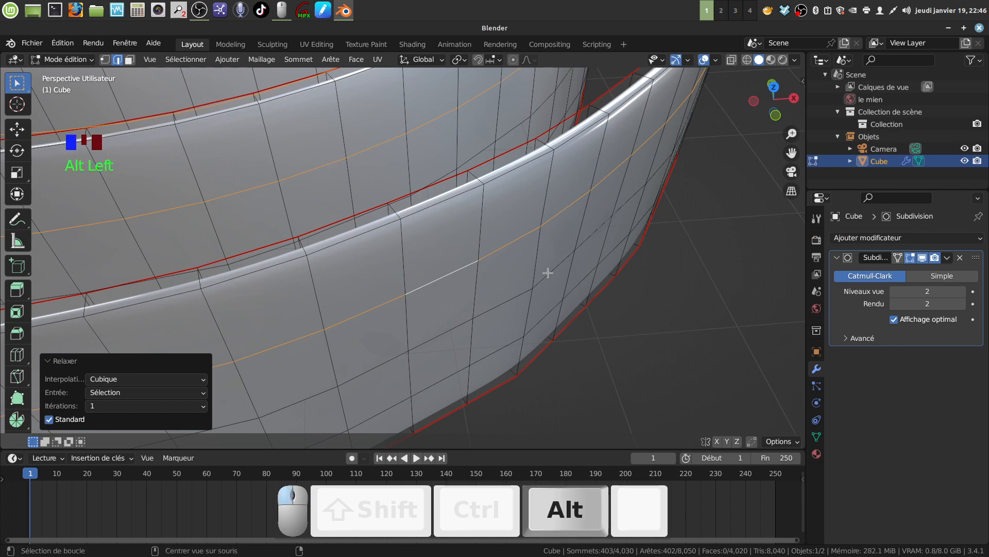
right_click(668, 280)
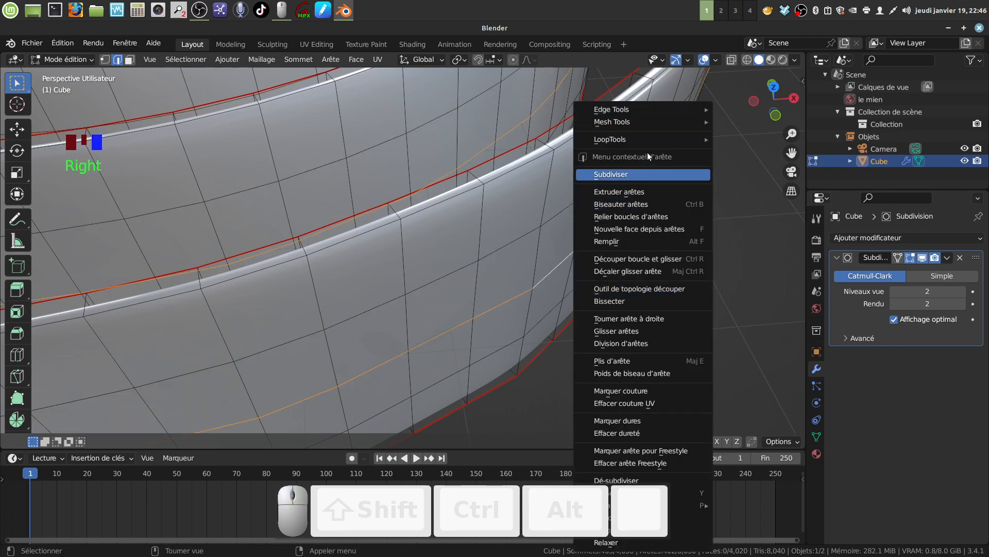
mouse_move(635, 144)
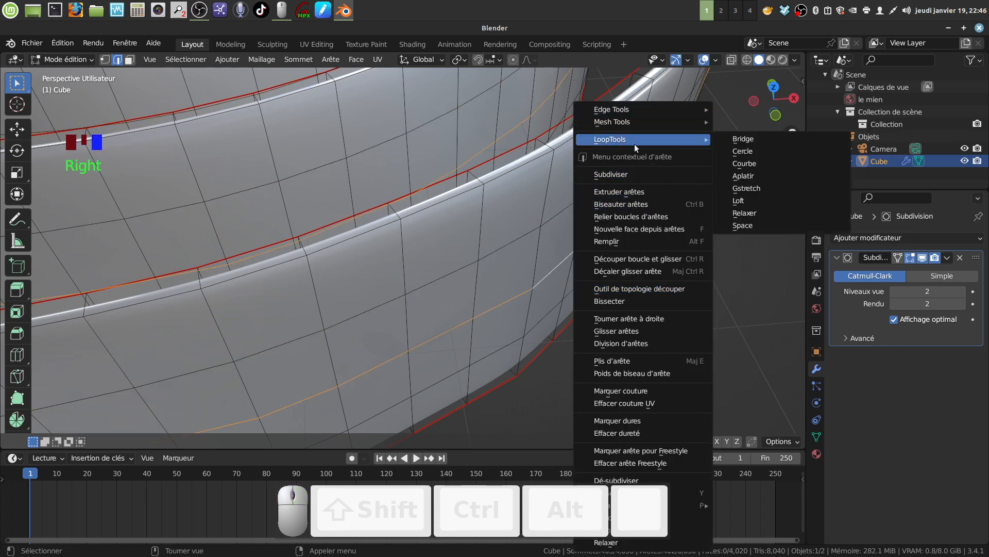
left_click(752, 213)
Relax the lowest horizontal loop on the wall's outer face and the red bottom edge loop with LoopTools, one at a time
left_click(547, 311, "alt")
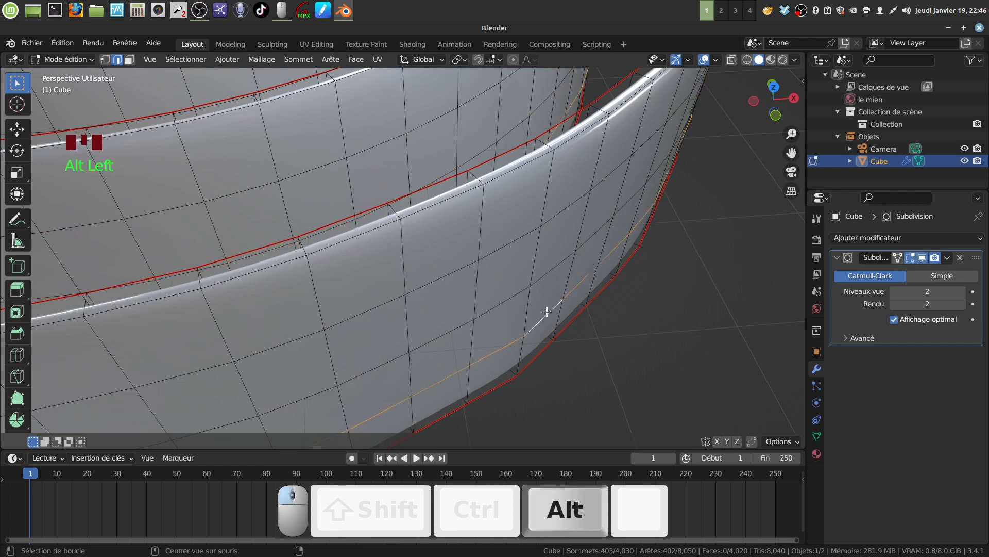
right_click(701, 273)
mouse_move(617, 138)
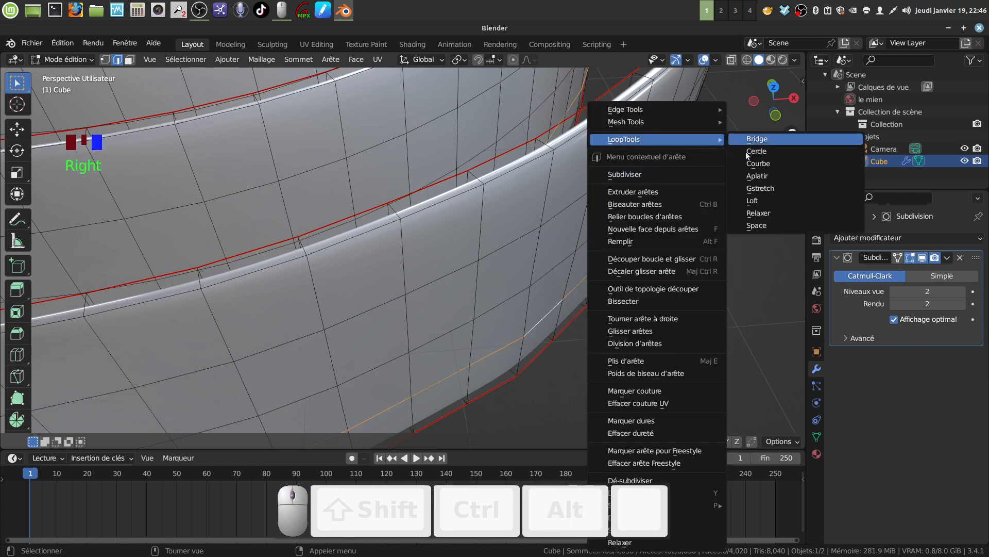
left_click(764, 212)
middle_click_drag(674, 271, 521, 268)
left_click(513, 273, "alt")
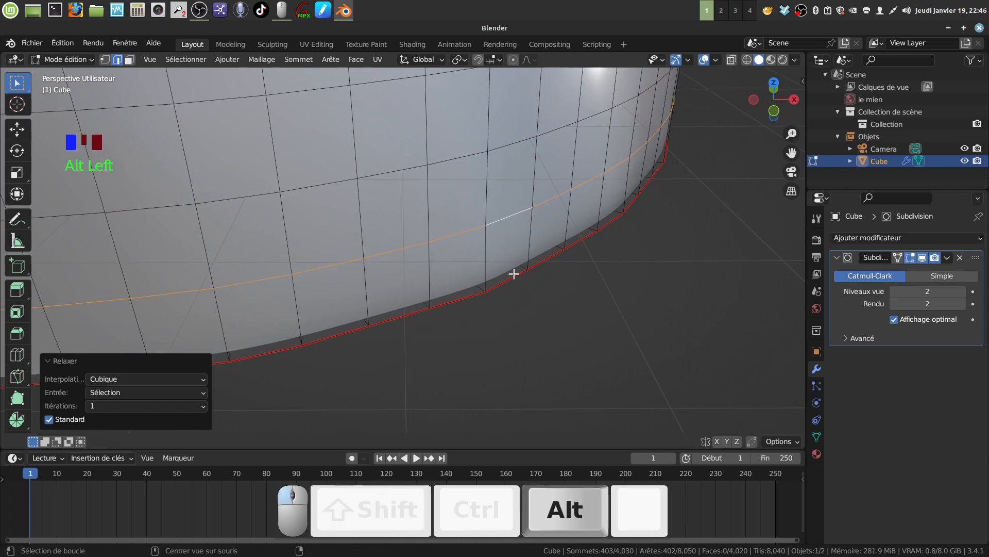
right_click(638, 295)
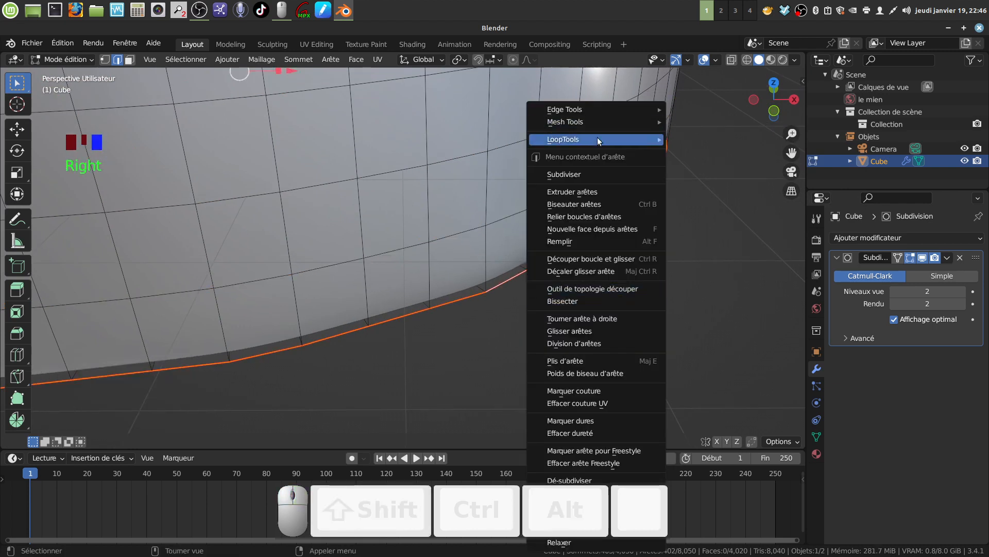
mouse_move(598, 139)
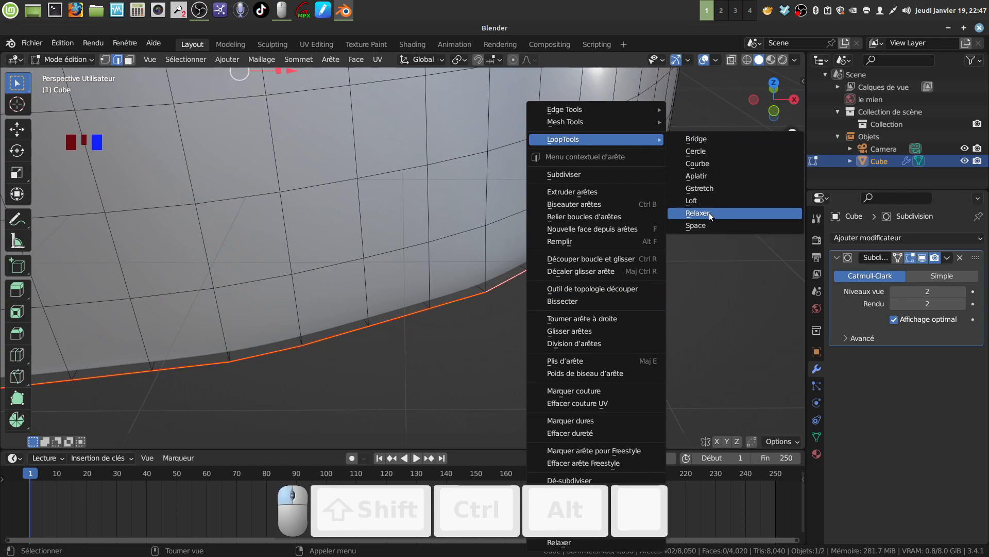
left_click(709, 212)
Turn off the Subdivision modifier's viewport display and relax the bottom edge loop of the wall's inner face with LoopTools
mouse_move(710, 212)
middle_mouse_down()
mouse_move(565, 192)
mouse_move(613, 296)
mouse_move(663, 307)
mouse_move(589, 307)
mouse_move(541, 223)
mouse_move(484, 347)
mouse_move(508, 272)
mouse_move(454, 312)
middle_mouse_up()
left_click(922, 258)
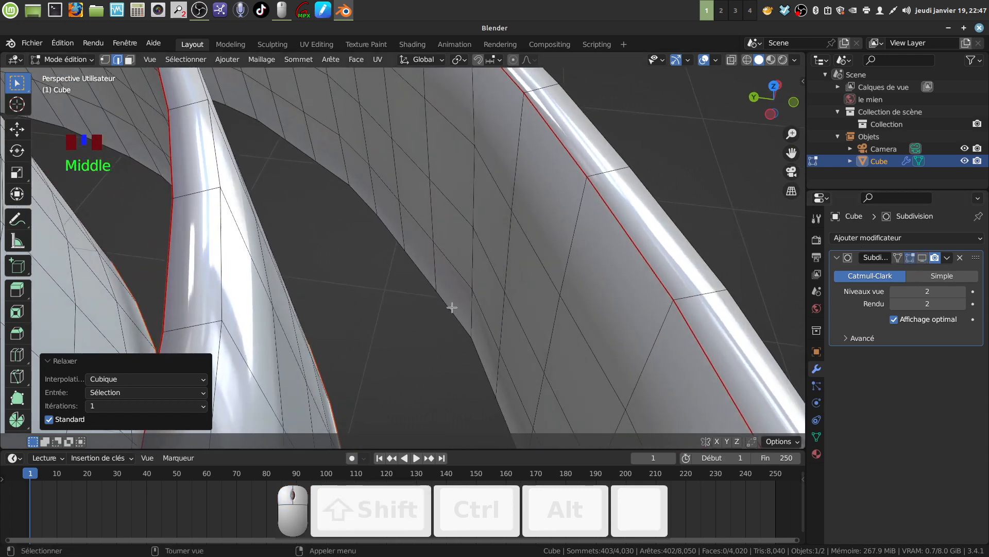
left_click(452, 307, "alt")
right_click(422, 322)
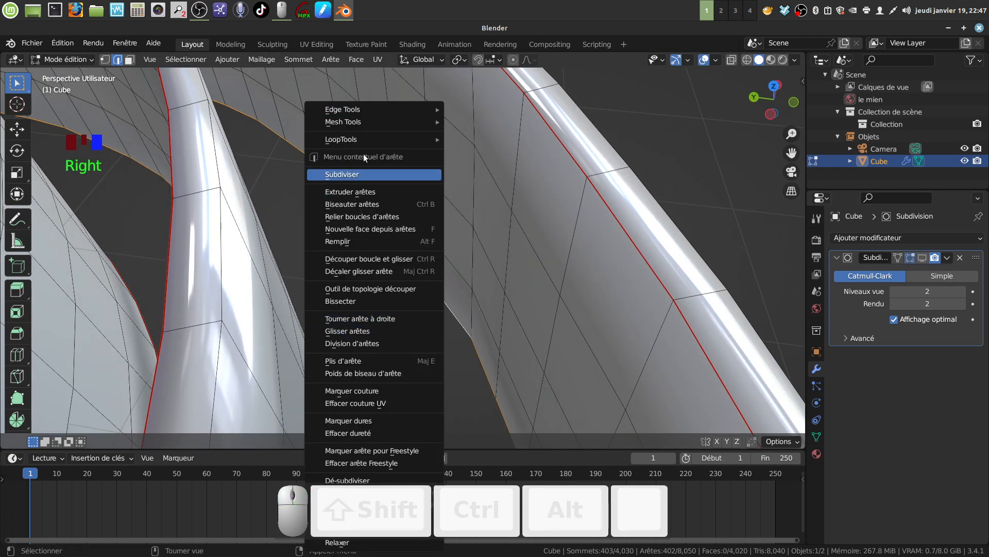
mouse_move(371, 139)
left_click(486, 211)
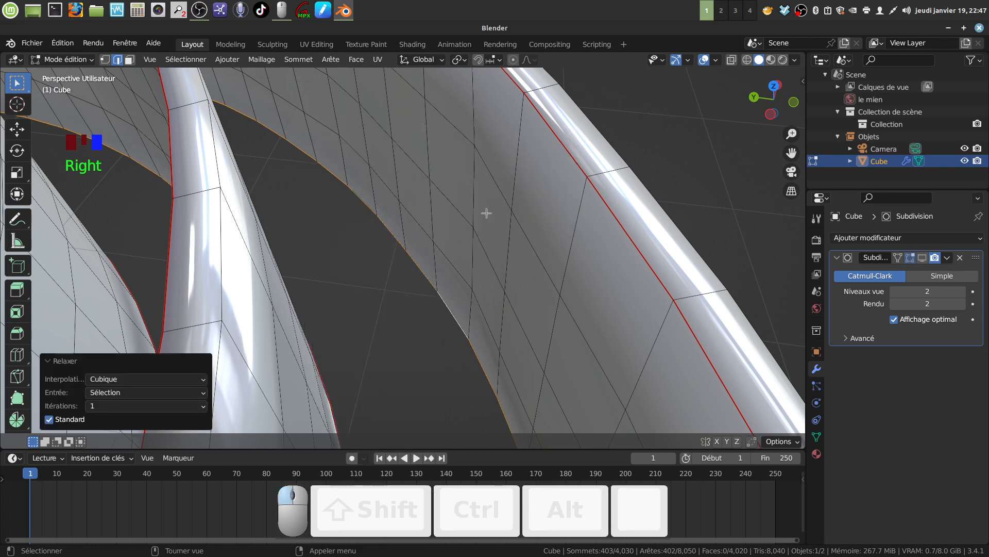
Relax the three horizontal edge loops on the wall's inner face with LoopTools, one by one from lowest to highest
left_click(486, 323, "alt")
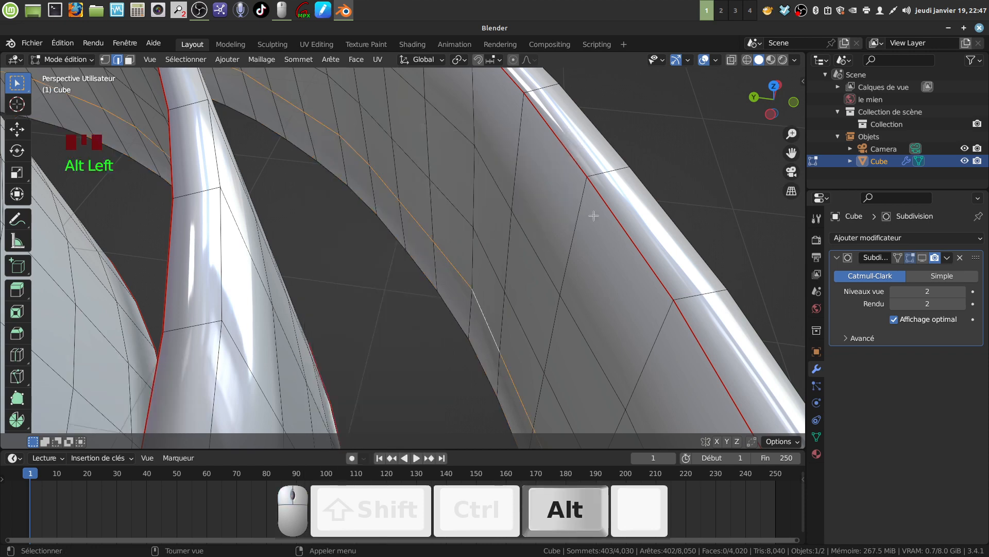
right_click(532, 156)
mouse_move(566, 139)
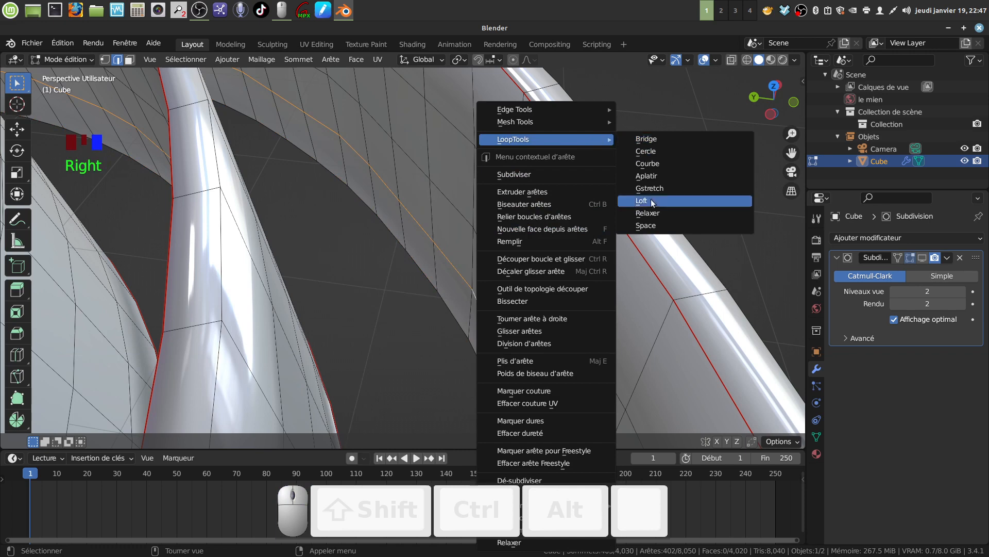
left_click(661, 214)
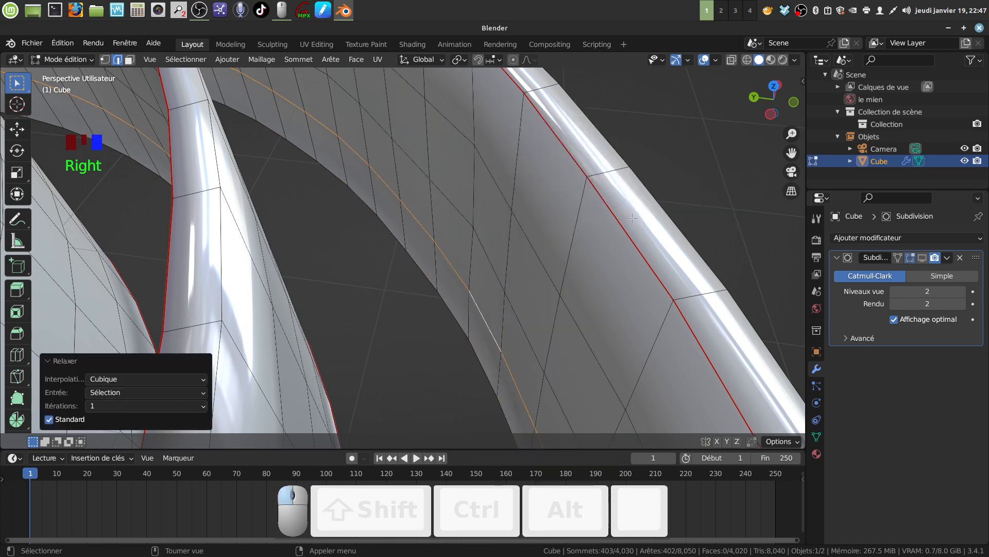
left_click(522, 309, "alt")
right_click(522, 310)
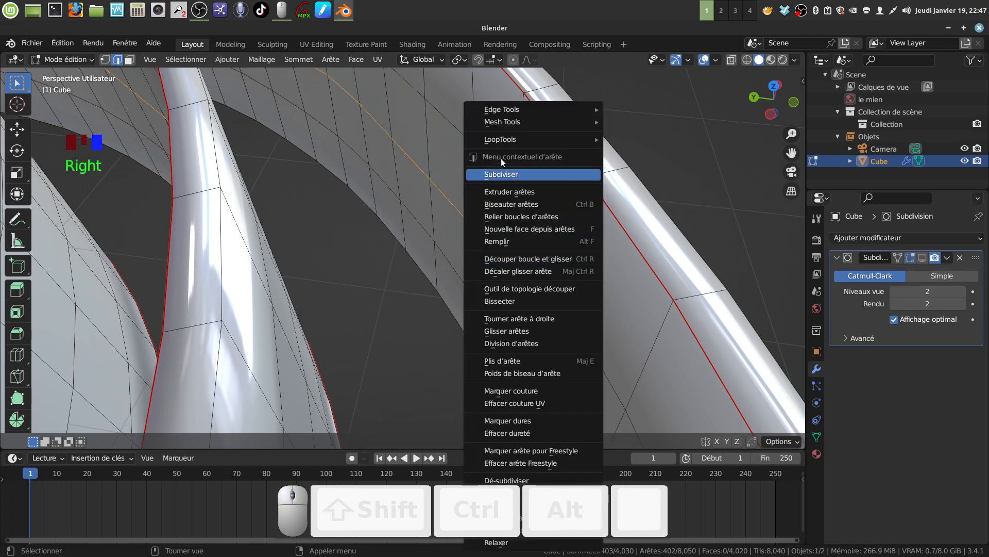
mouse_move(503, 141)
left_click(639, 213)
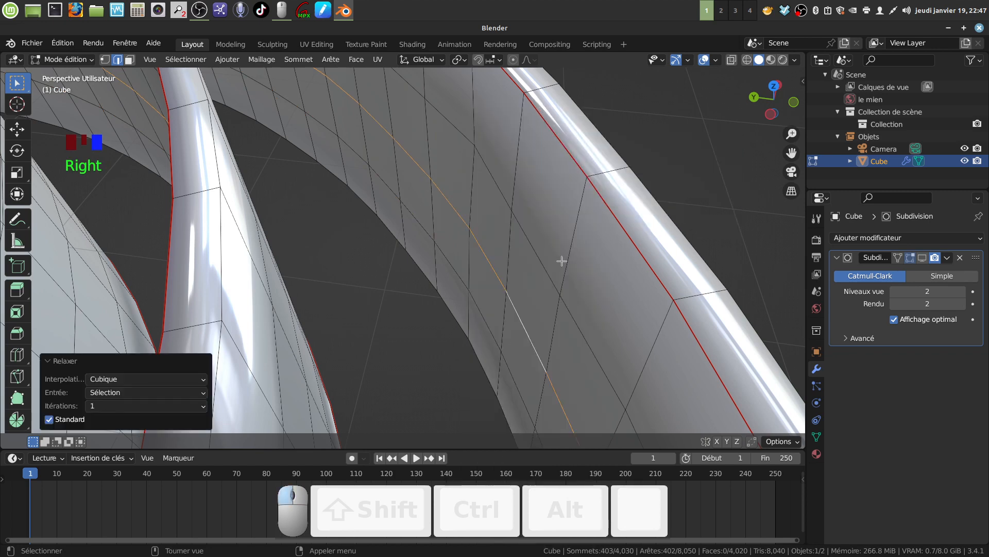
left_click(542, 264, "alt")
right_click(542, 264)
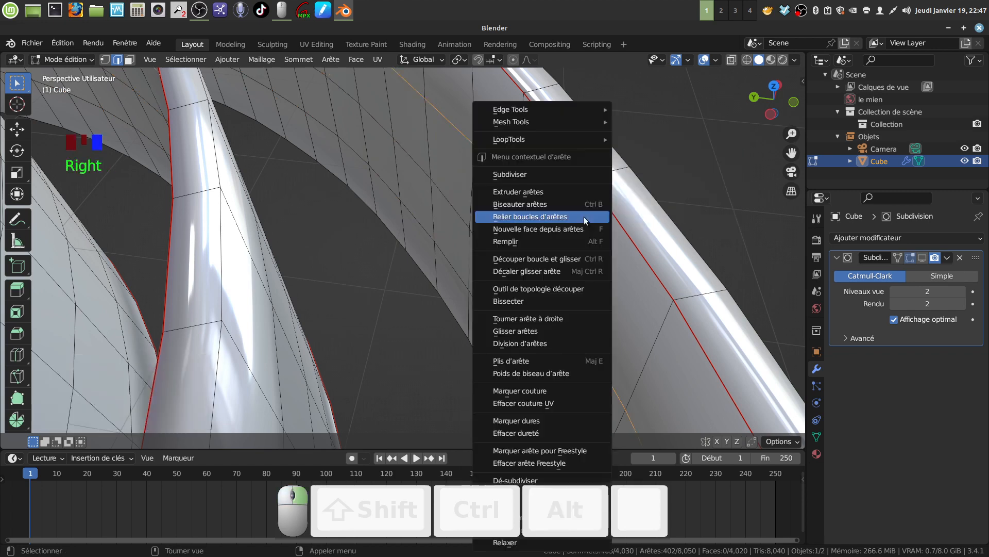
mouse_move(597, 139)
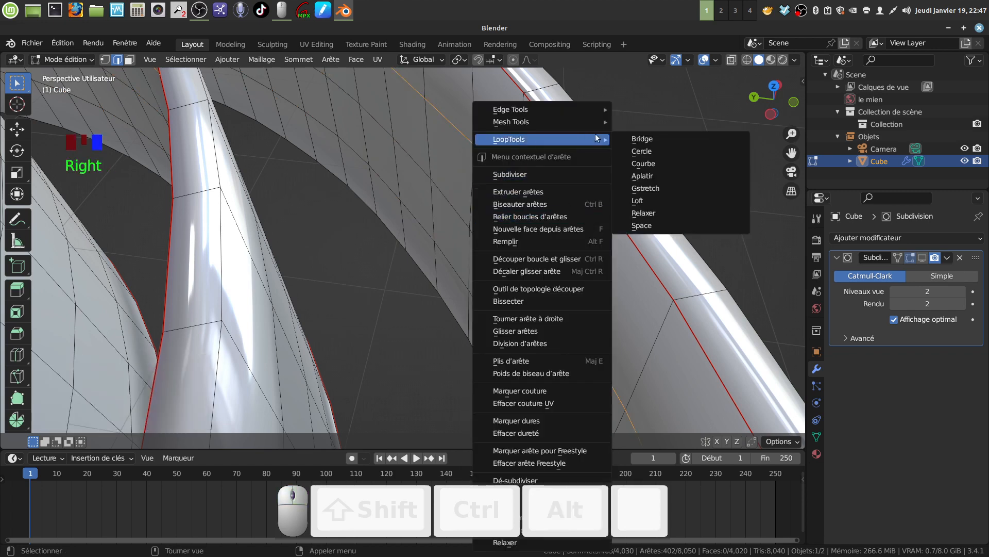
left_click(642, 213)
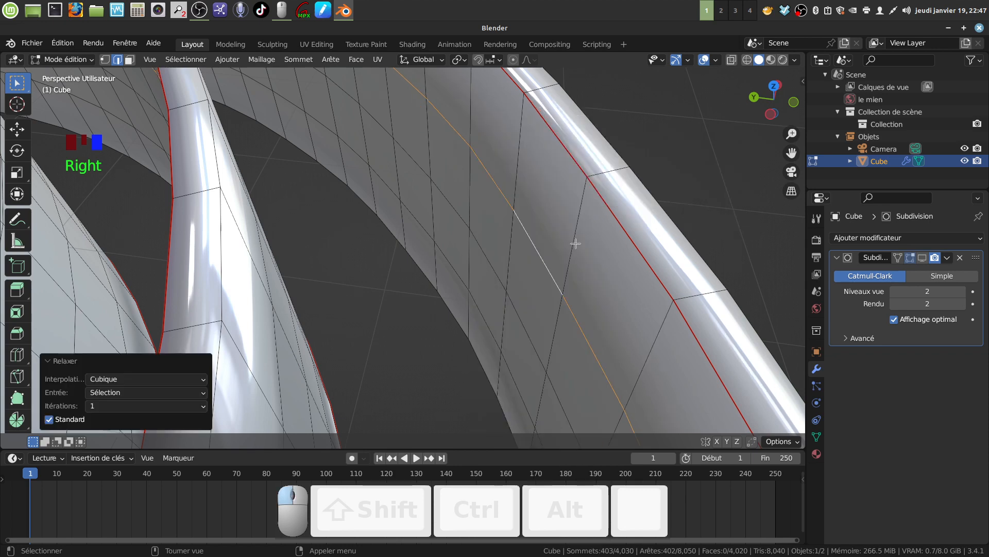
Relax the red top edge loop of the wall's inner face with LoopTools
left_click(615, 220, "alt")
right_click(679, 170)
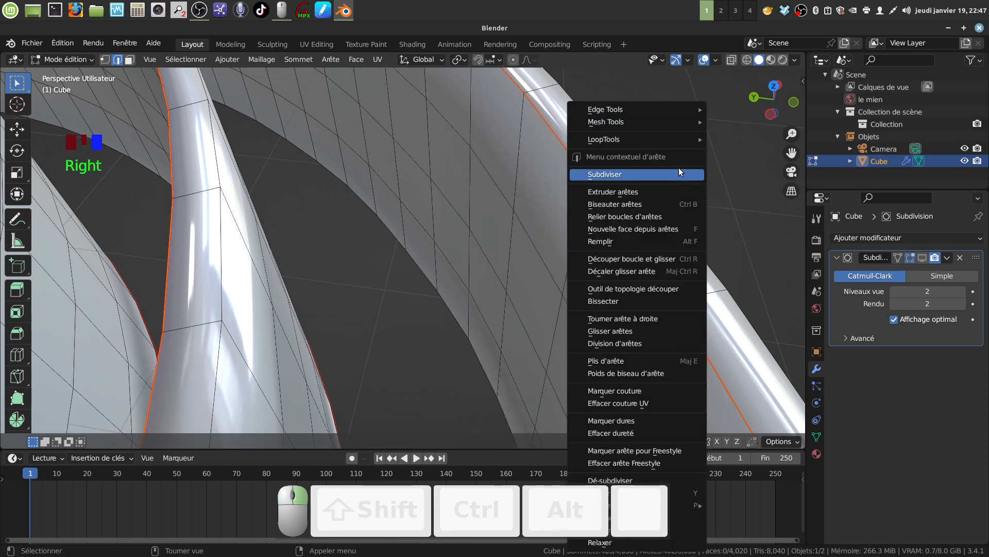
mouse_move(669, 139)
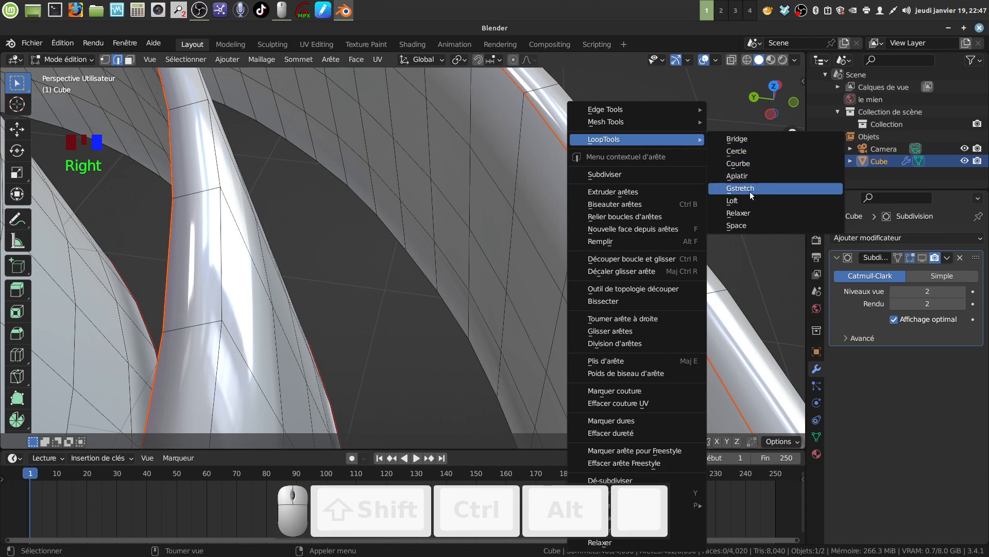
left_click(750, 213)
Select the four rim edge loops of the spiral wall together, two along its top edge and two along its bottom edge
scroll(584, 219, "down", 3)
middle_click_drag(584, 218, 490, 280)
scroll(499, 207, "down", 4)
scroll(484, 258, "up", 1)
key("Tab")
key("Tab")
middle_click_drag(455, 317, 432, 252, "shift")
scroll(475, 287, "up", 4)
scroll(447, 316, "up", 1)
middle_click_drag(432, 252, 429, 248)
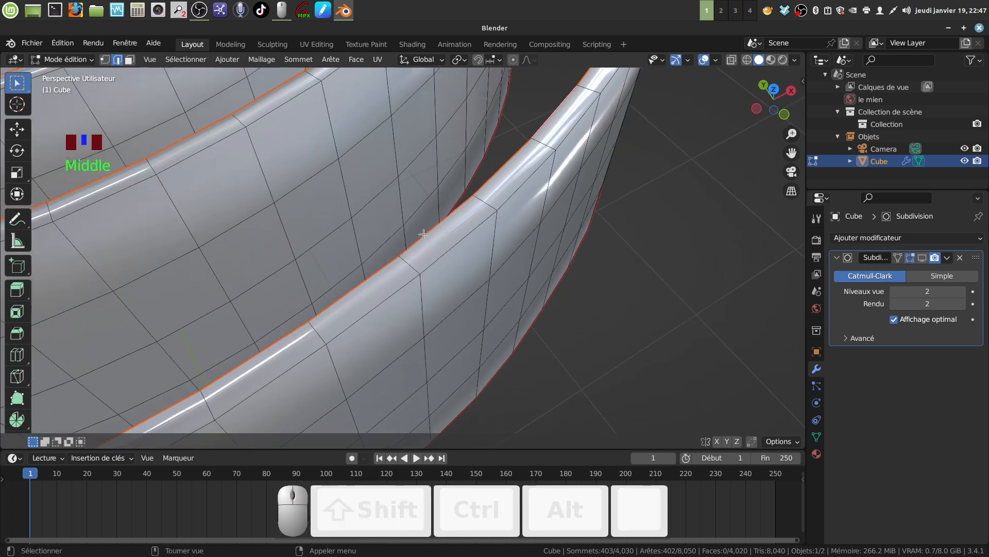
left_click(423, 233, "alt")
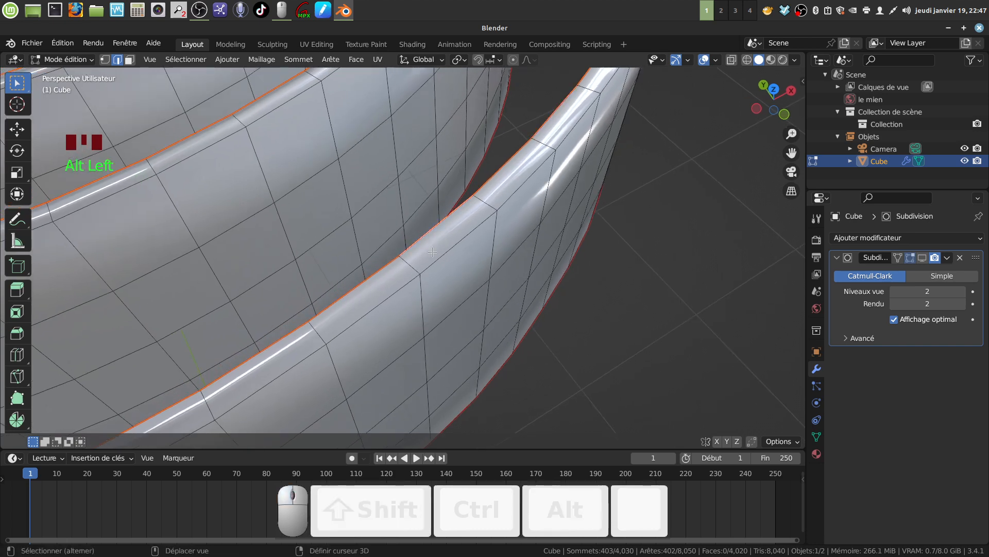
left_click(448, 271, "alt+shift")
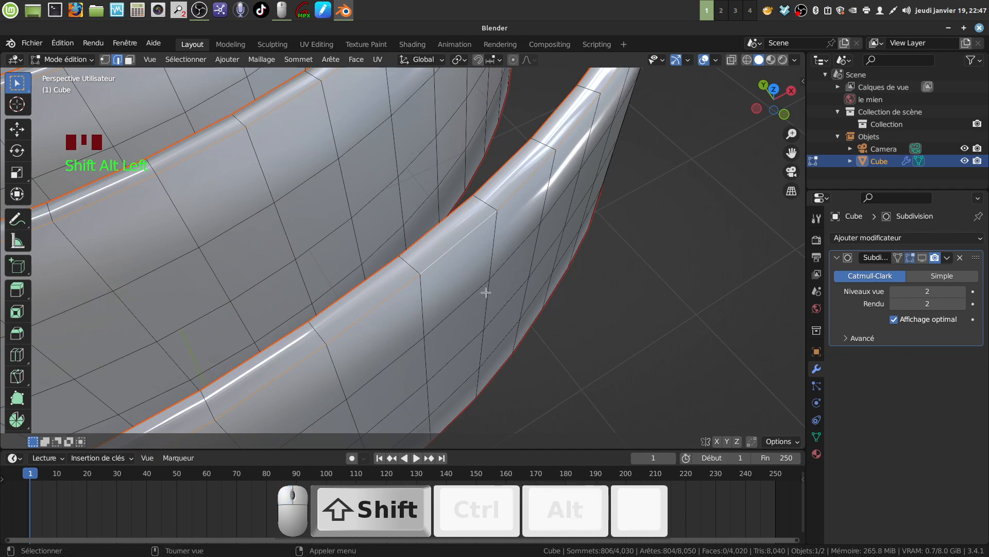
middle_click_drag(486, 289, 484, 212)
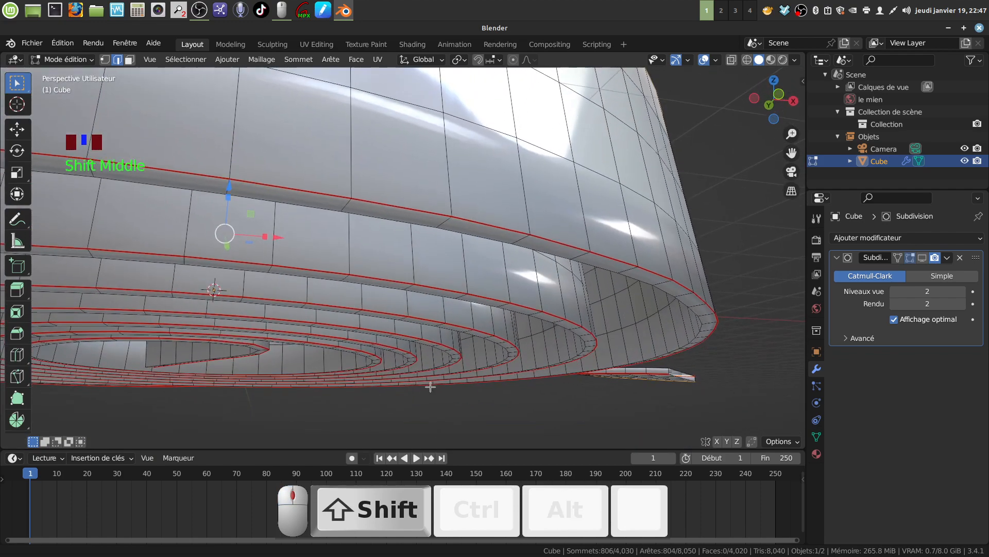
scroll(484, 211, "up", 2)
left_click(488, 206, "alt+shift")
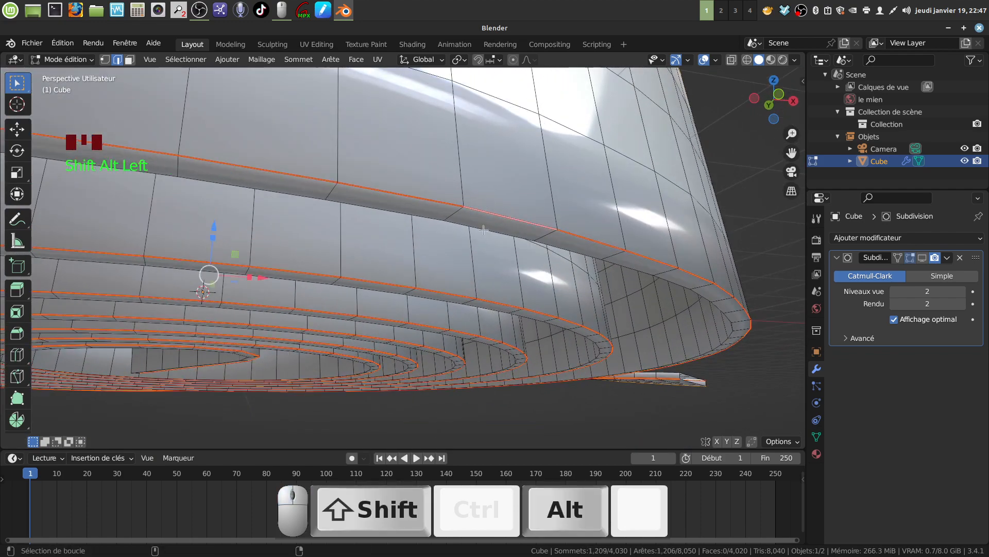
left_click(481, 227, "alt+shift")
Bevel the selected rim edge loops with 2 segments and a width of about 0.0247 m
middle_click_drag(495, 212, 518, 227)
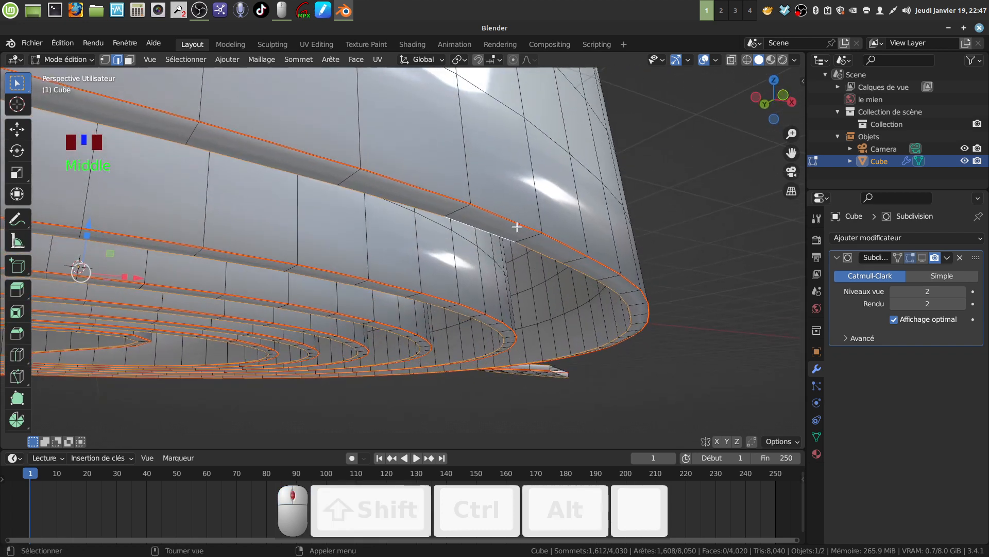
scroll(517, 227, "up", 1)
key("ctrl+b")
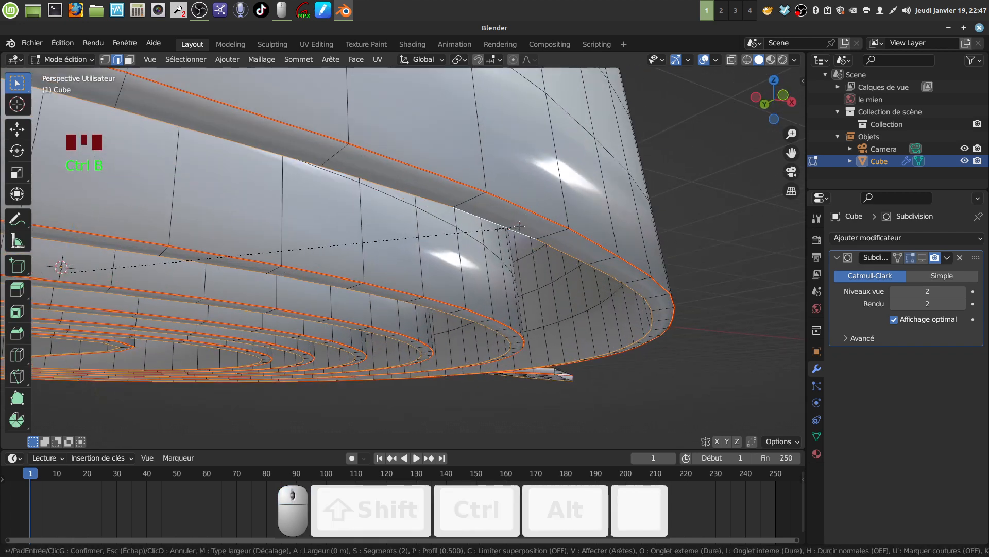
left_click(522, 225)
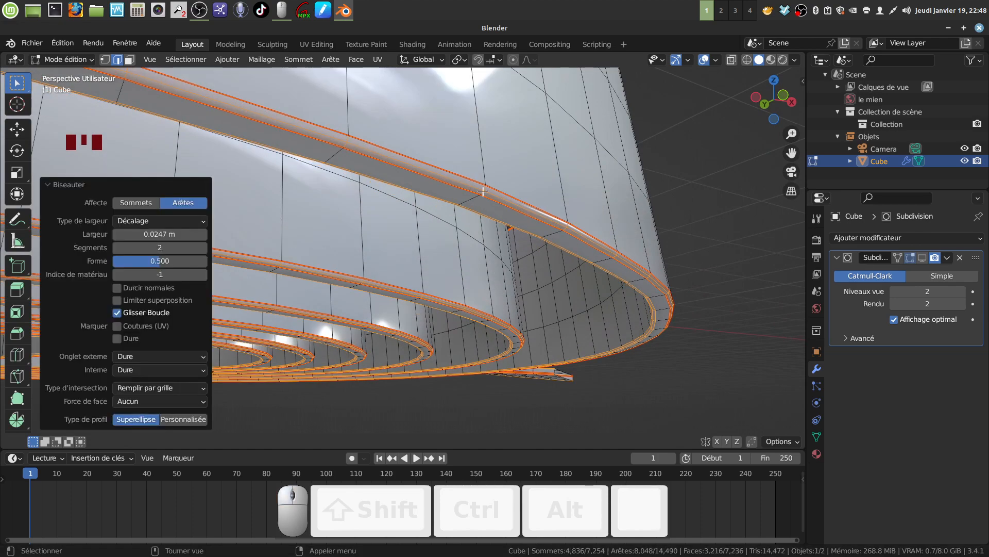
Return to Object Mode and turn on the Subdivision modifier's viewport display
middle_click_drag(458, 183, 602, 263)
key("Tab")
left_click(925, 258)
Add a Displace (Déplacement) modifier to the spiral wall and move it above the Subdivision modifier in the stack
scroll(602, 263, "down", 5)
mouse_move(476, 263)
middle_mouse_down()
mouse_move(506, 208)
mouse_move(545, 273)
mouse_move(536, 279)
mouse_move(550, 274)
mouse_move(505, 243)
mouse_move(515, 239)
mouse_move(506, 285)
mouse_move(471, 279)
middle_mouse_up()
scroll(512, 265, "up", 1)
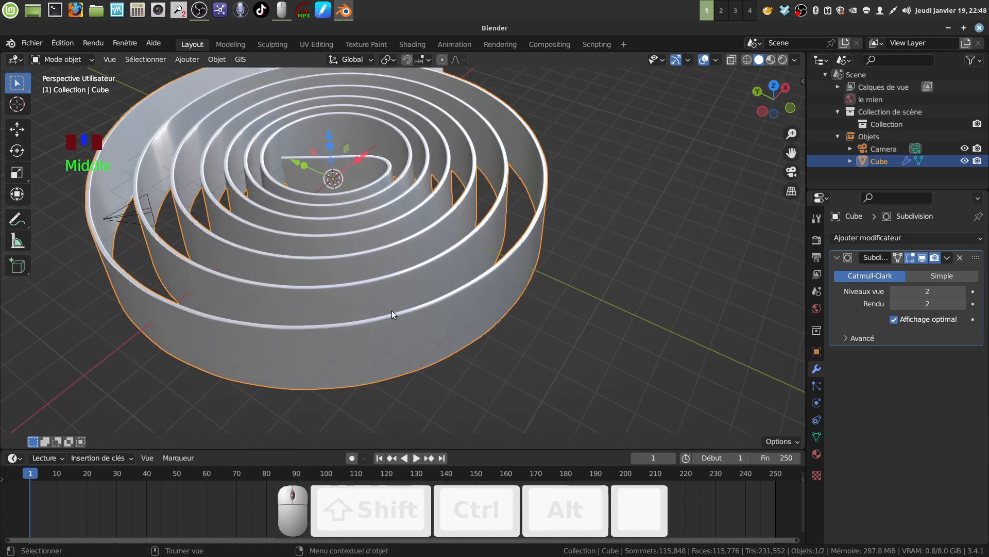
mouse_move(392, 311)
middle_mouse_down("shift")
mouse_move(379, 323)
mouse_move(390, 327)
middle_mouse_up("shift")
middle_click_drag(419, 273, 386, 236, "shift")
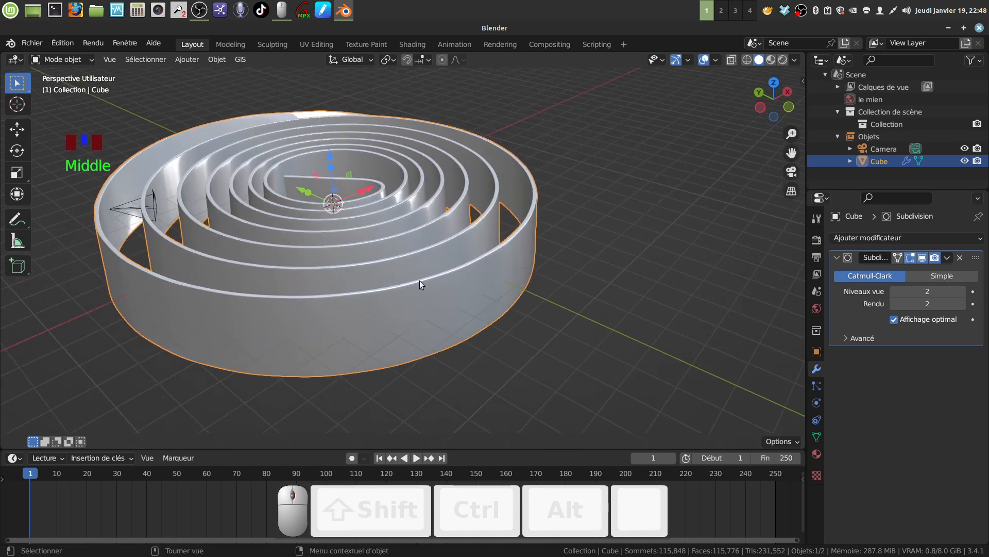
middle_click_drag(420, 281, 425, 279)
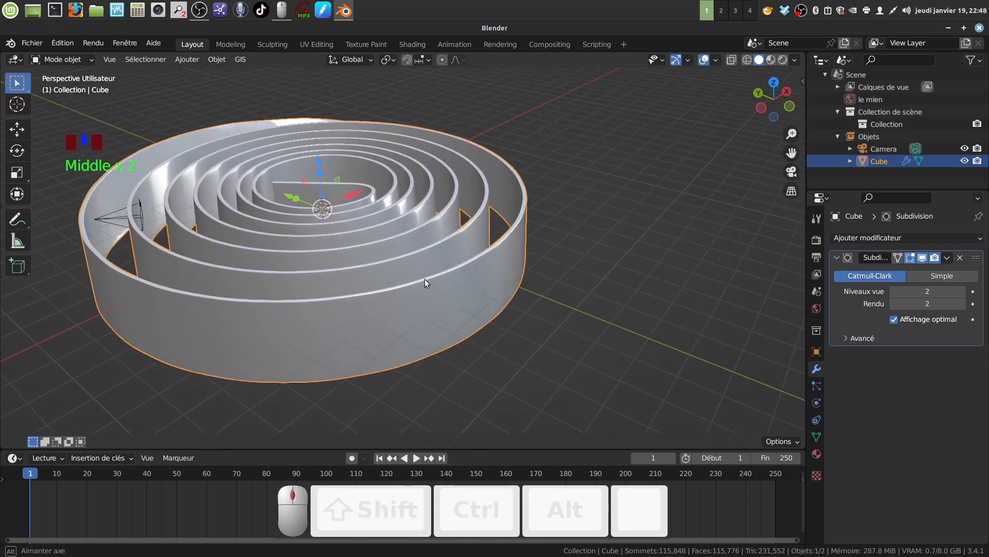
left_click(981, 240)
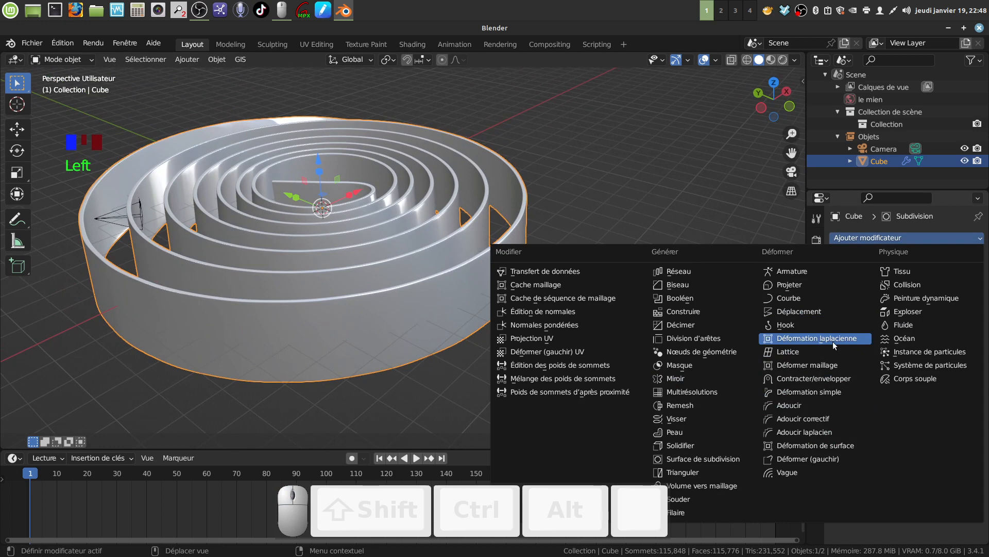
left_click(817, 310)
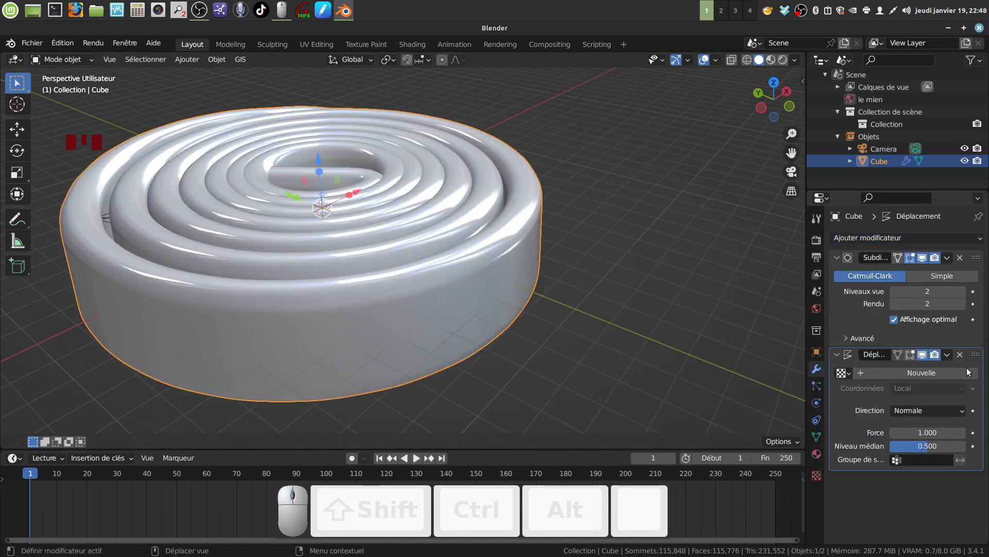
mouse_move(975, 354)
left_mouse_down()
mouse_move(943, 253)
mouse_move(936, 259)
left_mouse_up()
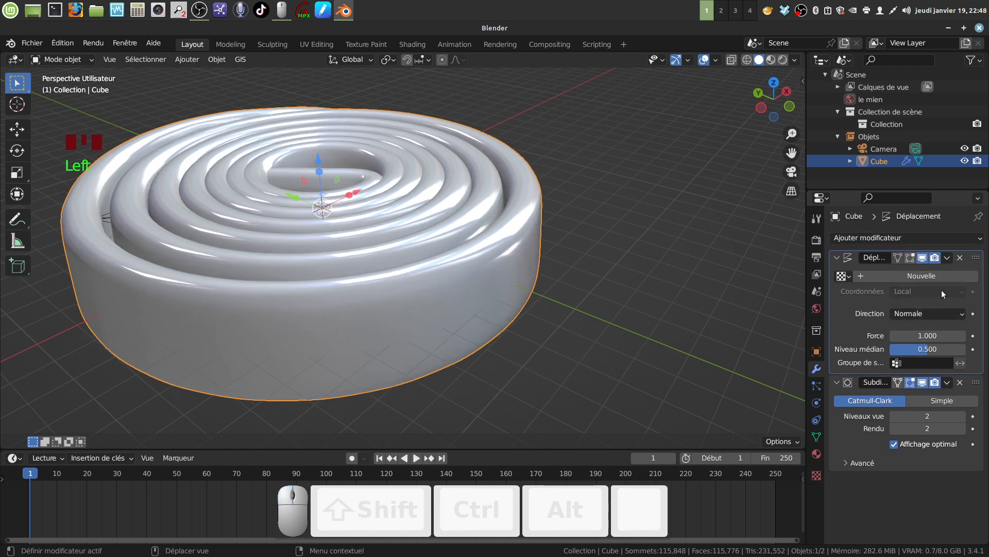
Create a new texture for the Displace modifier, with type Clouds (Nuages) and size 2.00
left_click(923, 276)
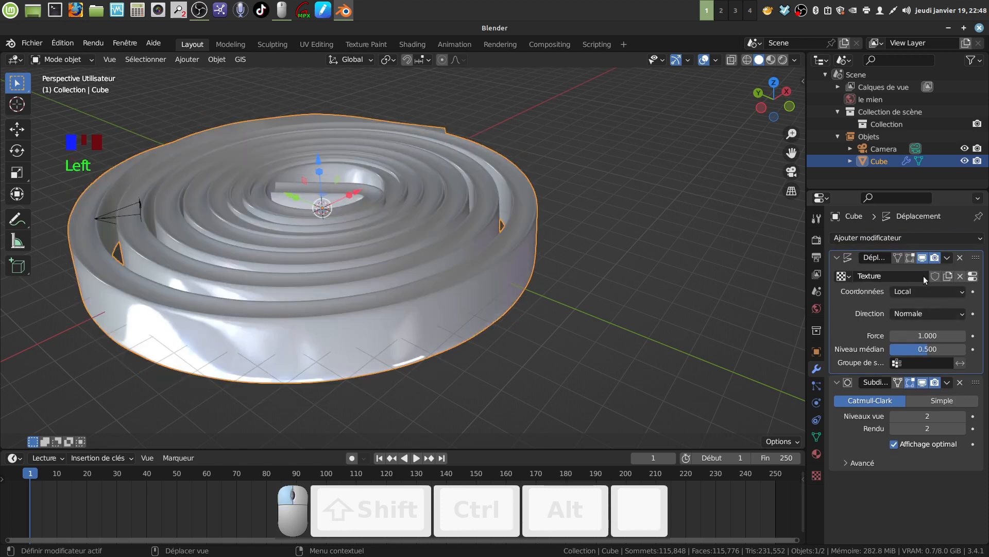
left_click(973, 276)
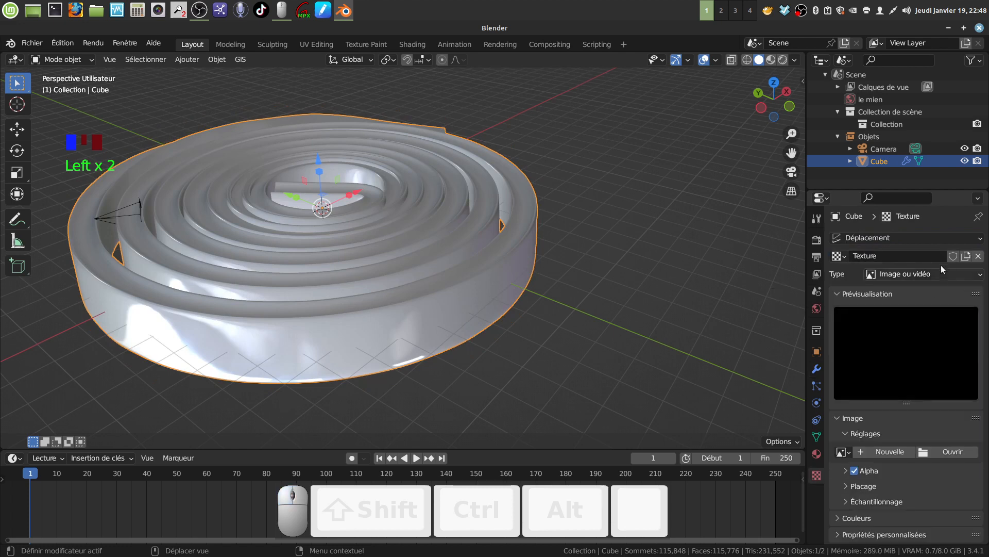
left_click(981, 276)
left_click(914, 316)
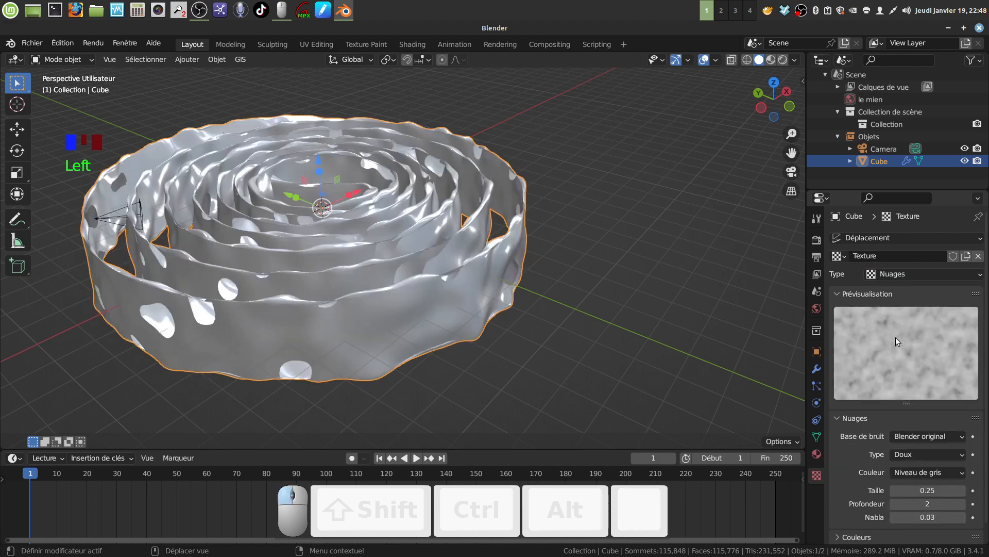
left_click_drag(928, 490, 959, 490)
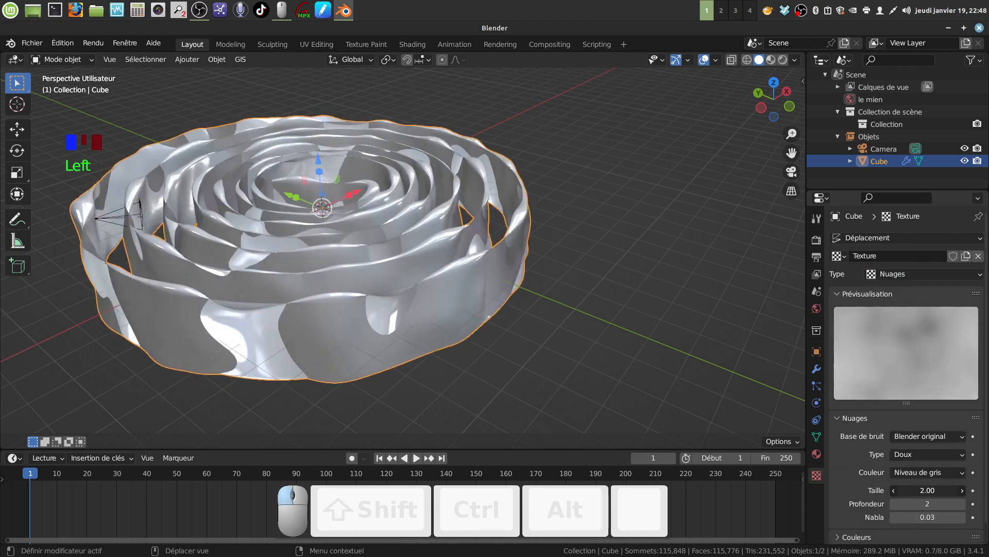
Set the Displace modifier's direction to RGB to XYZ (RVB vers XYZ) and its strength to 0.15
left_click(817, 369)
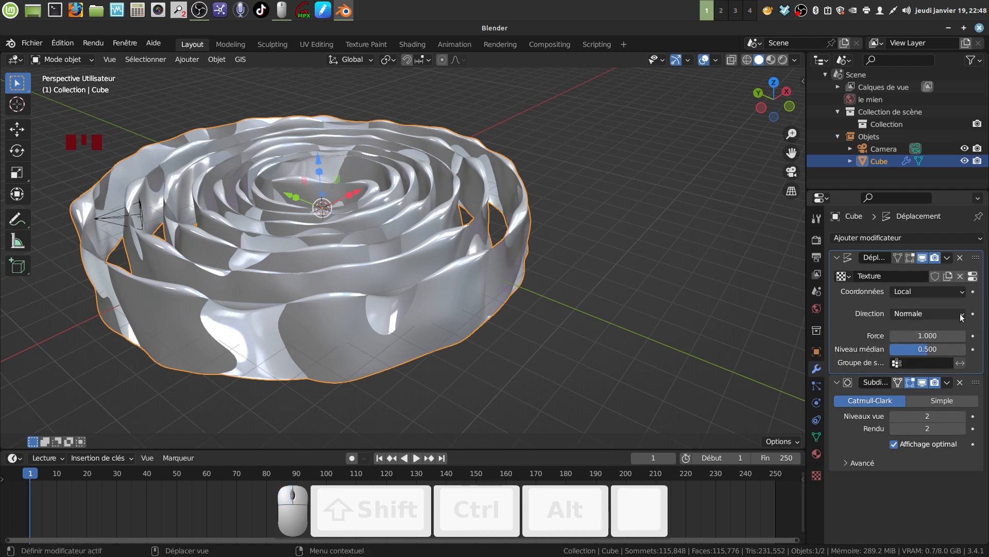
left_click(961, 315)
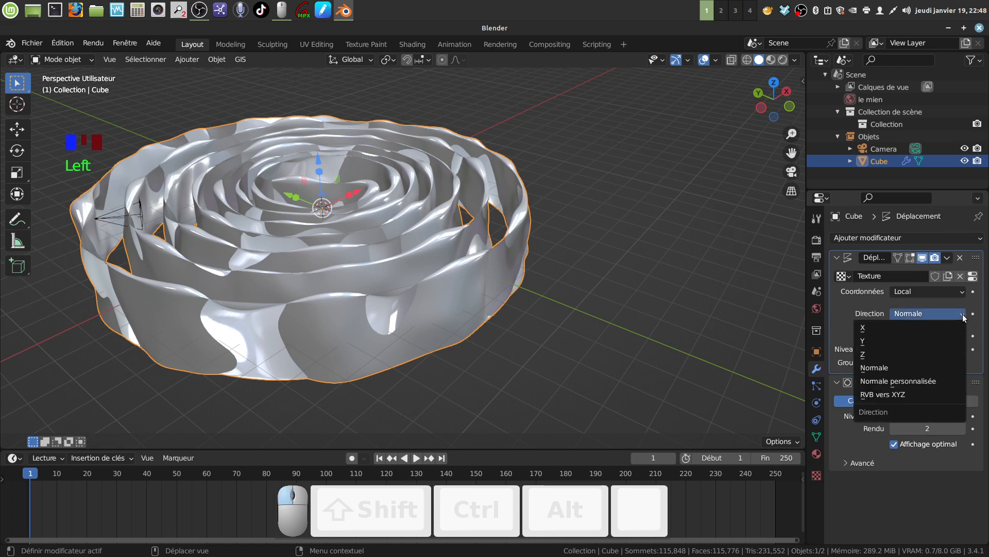
left_click(898, 394)
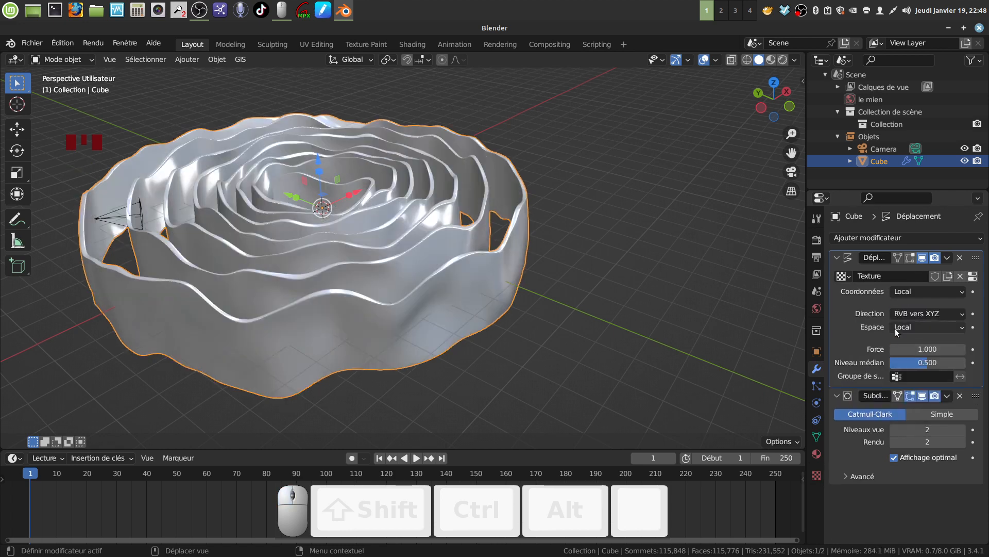
left_click(930, 346)
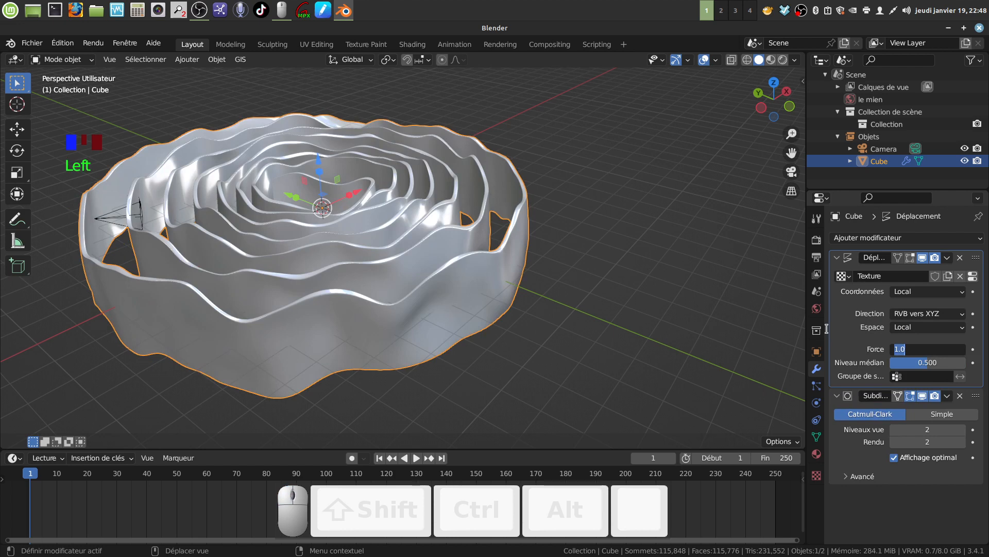
key("BackSpace")
type("0.1")
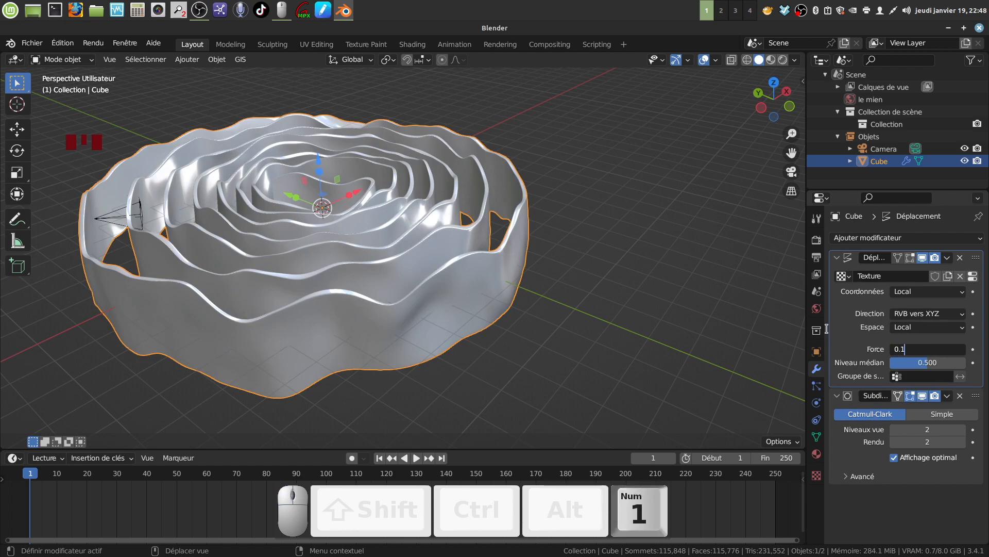
type("5")
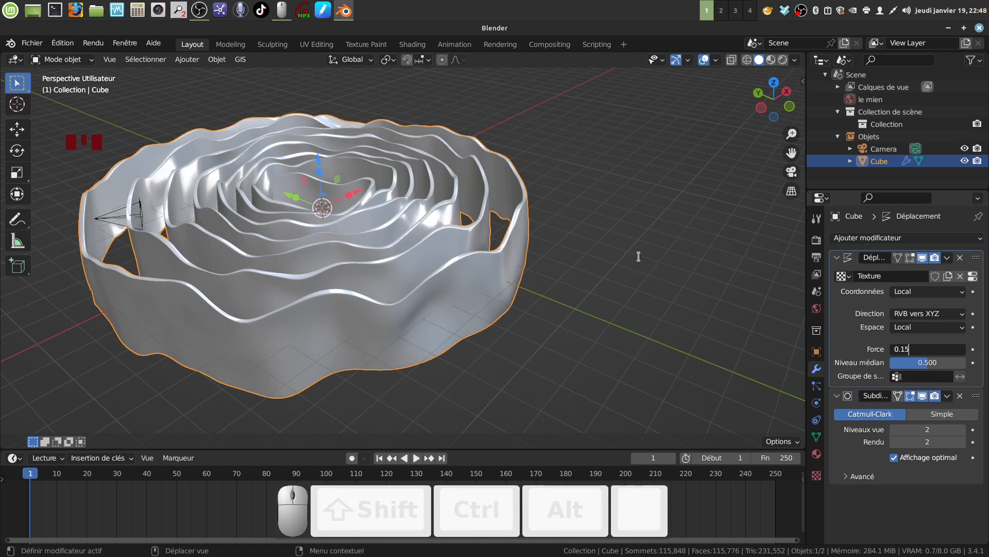
key("Return")
Inspect the displaced spiral from several sides and lower the Displace modifier's strength to 0.10
mouse_move(514, 321)
middle_mouse_down()
mouse_move(482, 271)
mouse_move(490, 328)
mouse_move(480, 330)
mouse_move(248, 296)
middle_mouse_up()
middle_click_drag(357, 302, 276, 289)
middle_click_drag(483, 246, 536, 230)
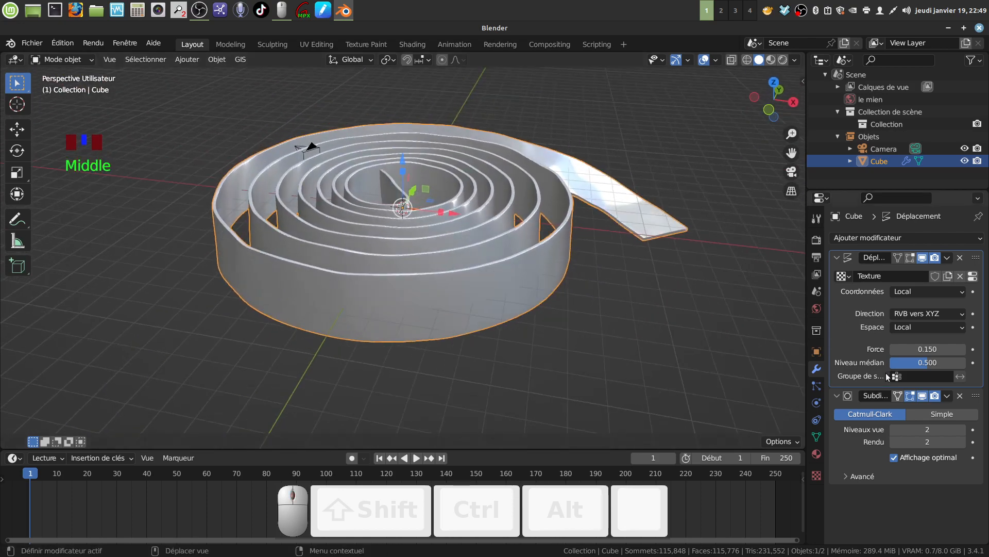
middle_click_drag(521, 304, 521, 270)
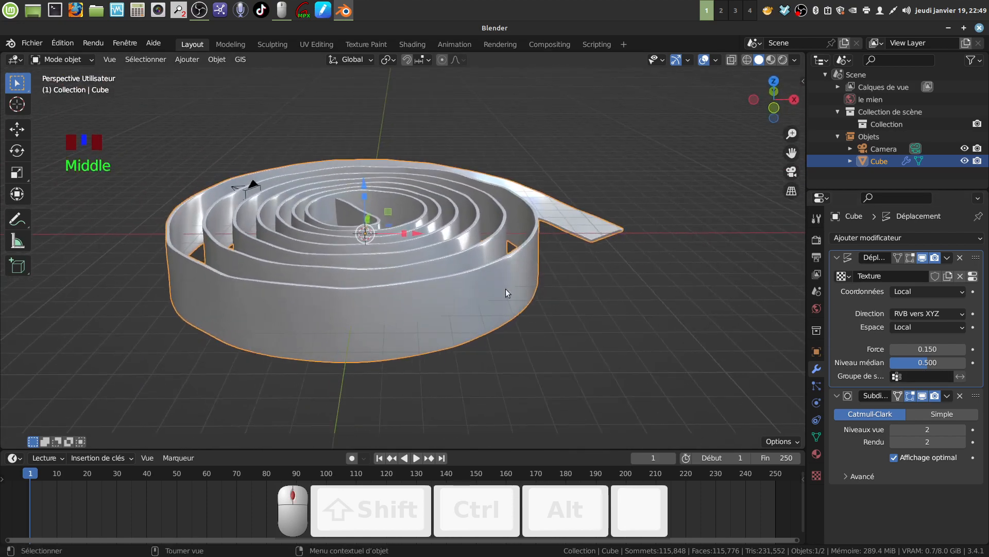
left_click(937, 349)
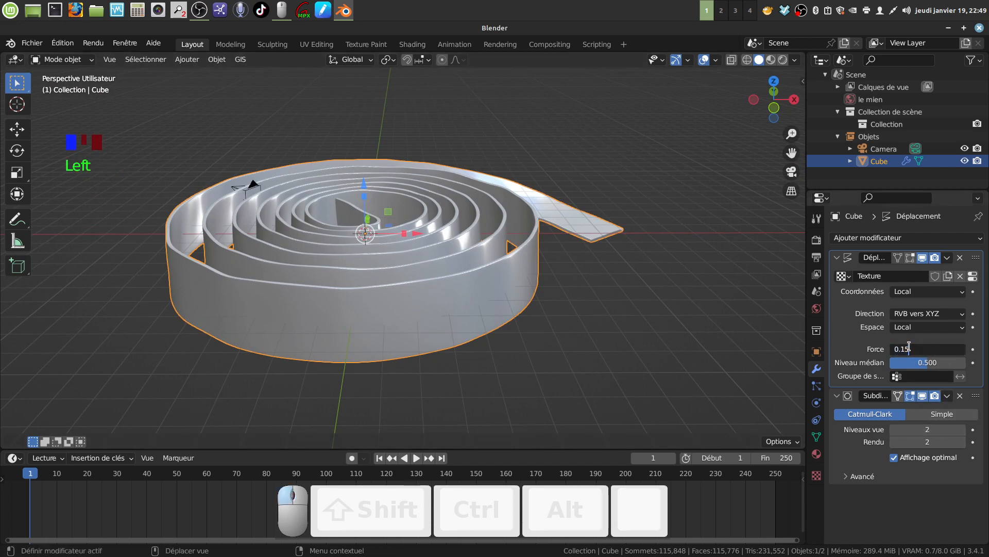
key("BackSpace")
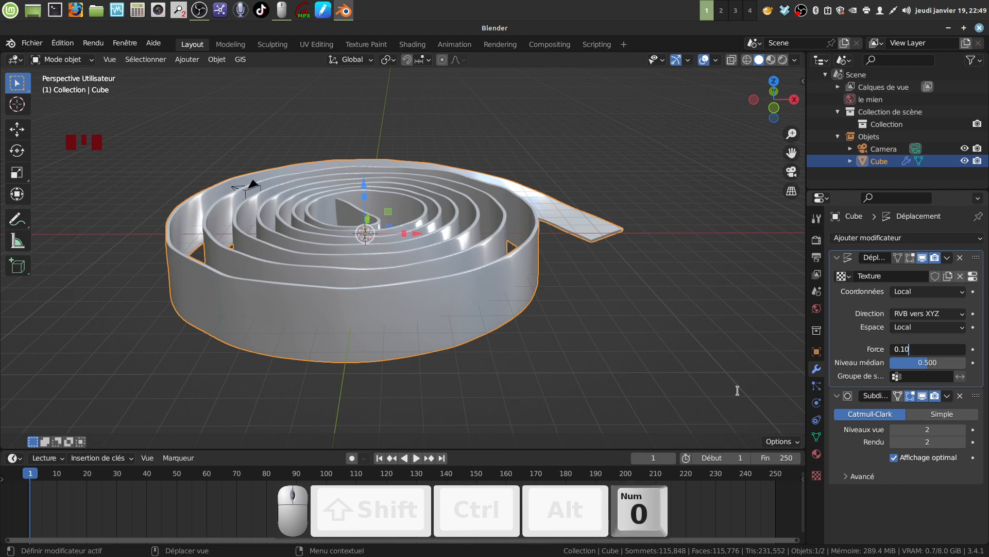
left_click(672, 331)
middle_click_drag(645, 328, 578, 306)
scroll(941, 417, "down", 2)
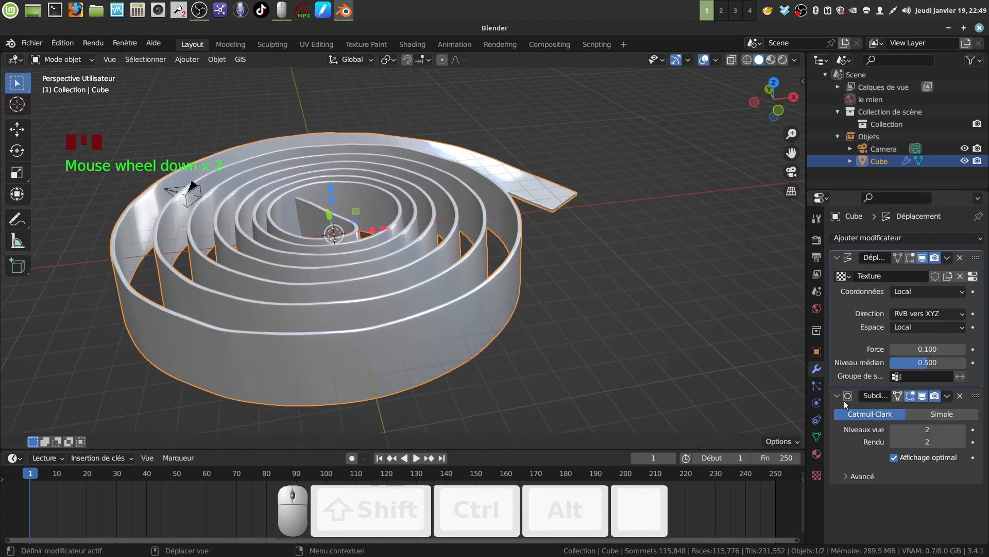
Set the size of the displacement's Clouds texture to 2.30
left_click(817, 475)
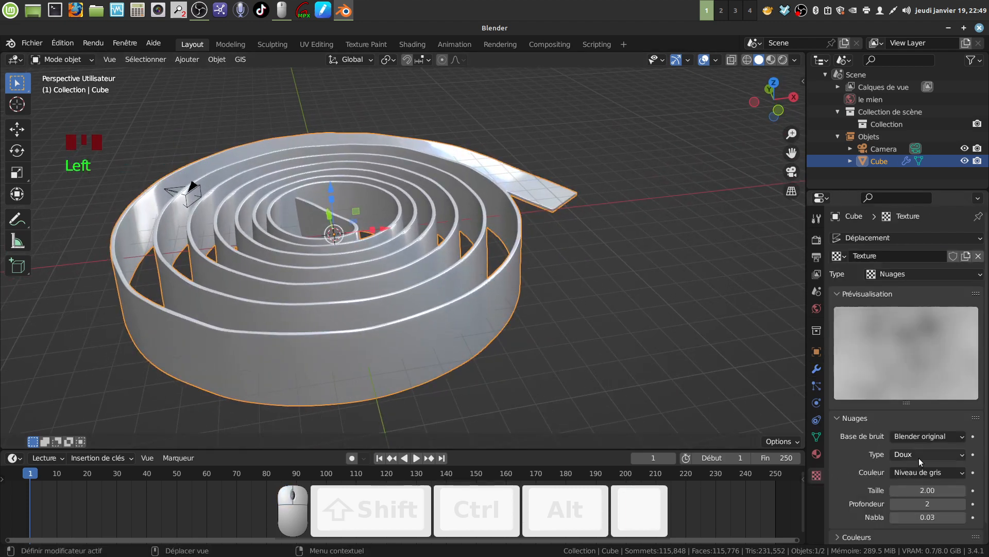
scroll(921, 458, "down", 2)
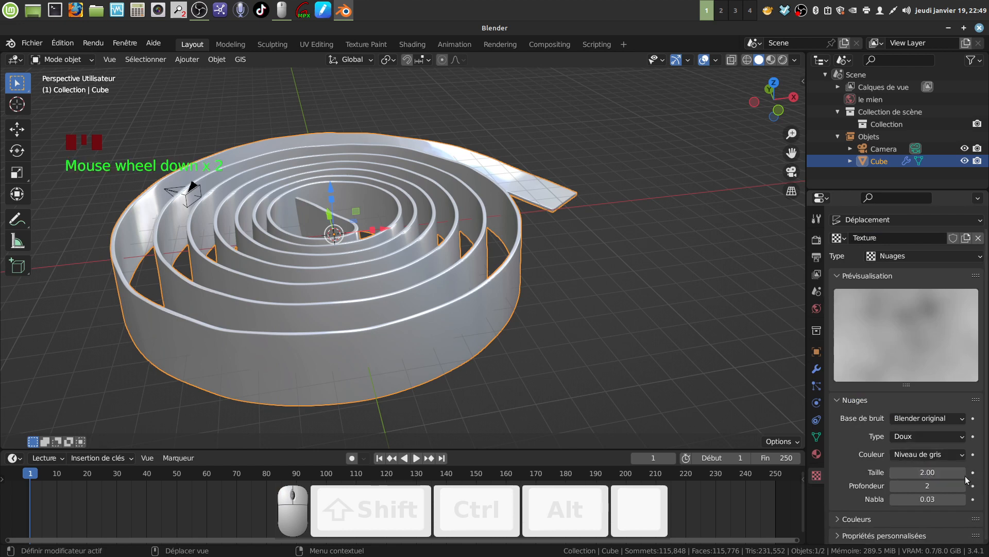
left_click(930, 472)
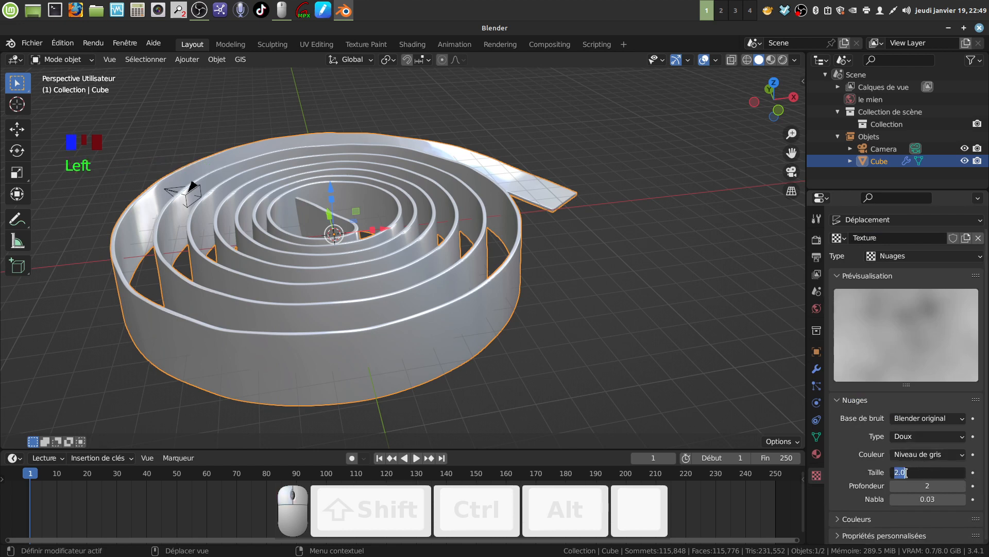
key("BackSpace")
type("3")
key("Return")
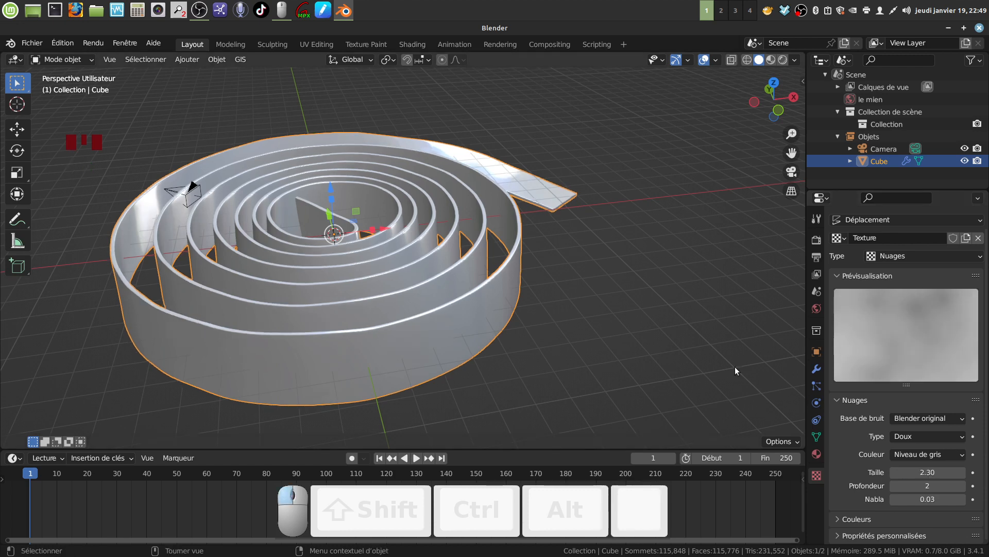
Scale the whole spiral along the X axis by about 0.904 to make its outline rounder
middle_click_drag(629, 255, 23, 264)
middle_click_drag(446, 212, 252, 313)
middle_click_drag(464, 286, 491, 324)
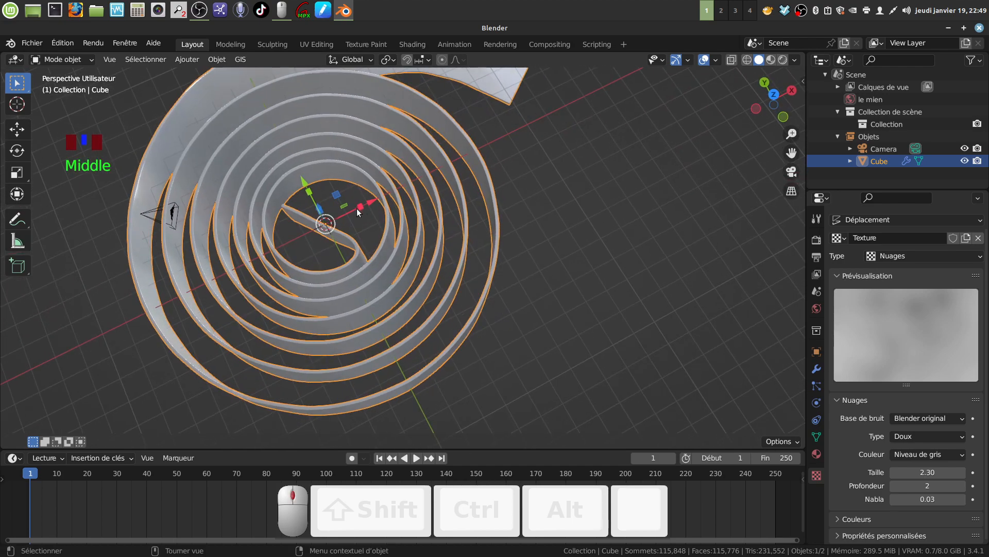
left_click_drag(358, 208, 353, 211)
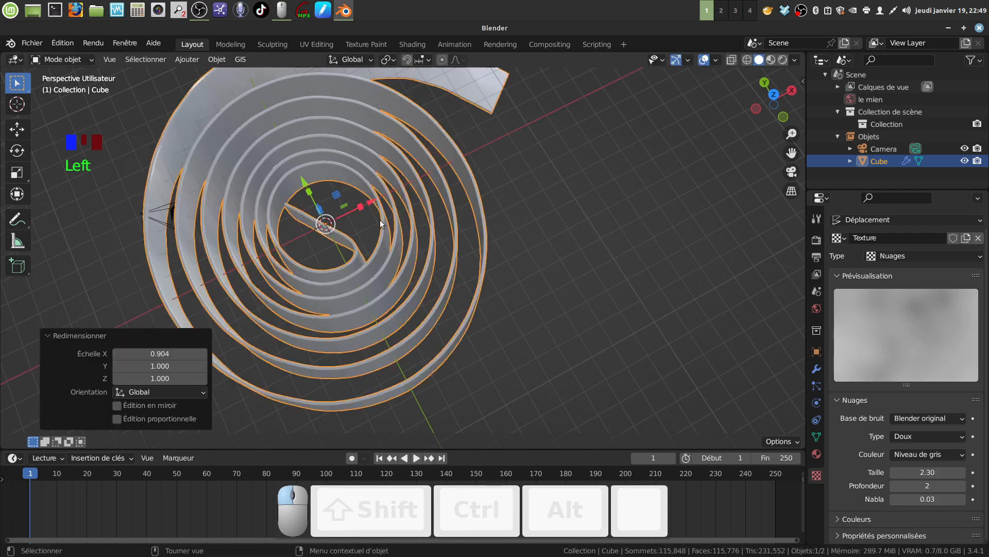
middle_click_drag(379, 219, 405, 216)
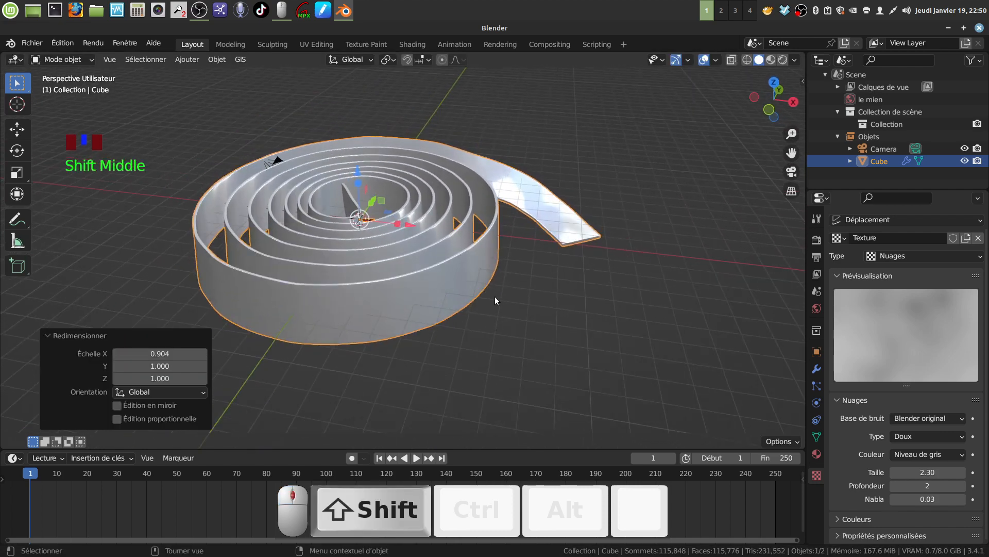
middle_click_drag(495, 295, 673, 307)
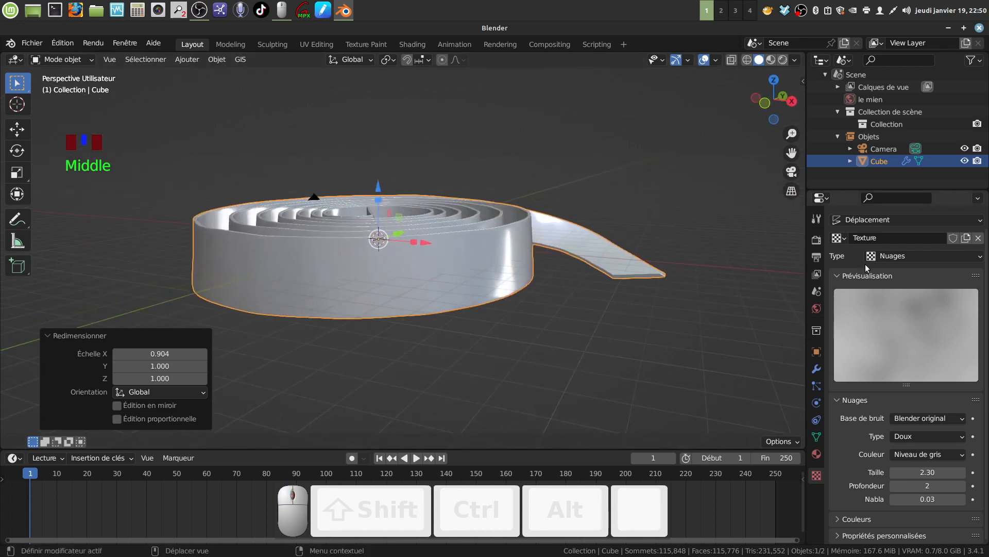
Apply the Displace modifier and the Subdivision modifier to the spiral
left_click(816, 369)
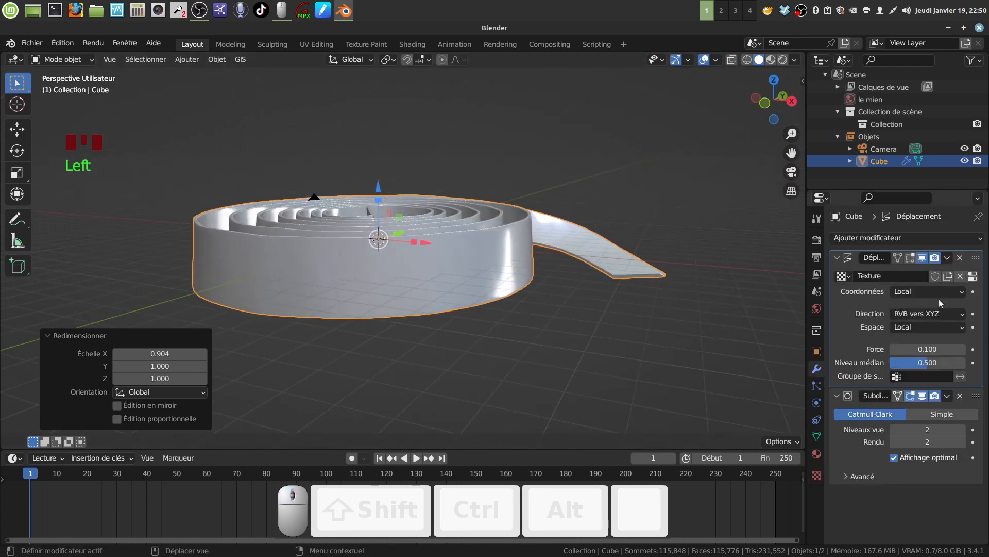
left_click(947, 258)
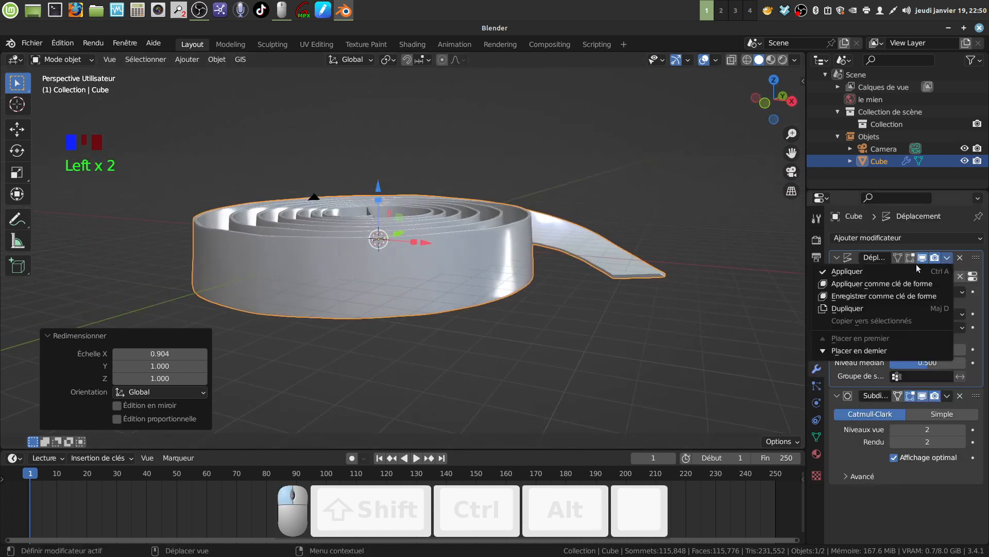
left_click(855, 263)
middle_click_drag(734, 283, 632, 256)
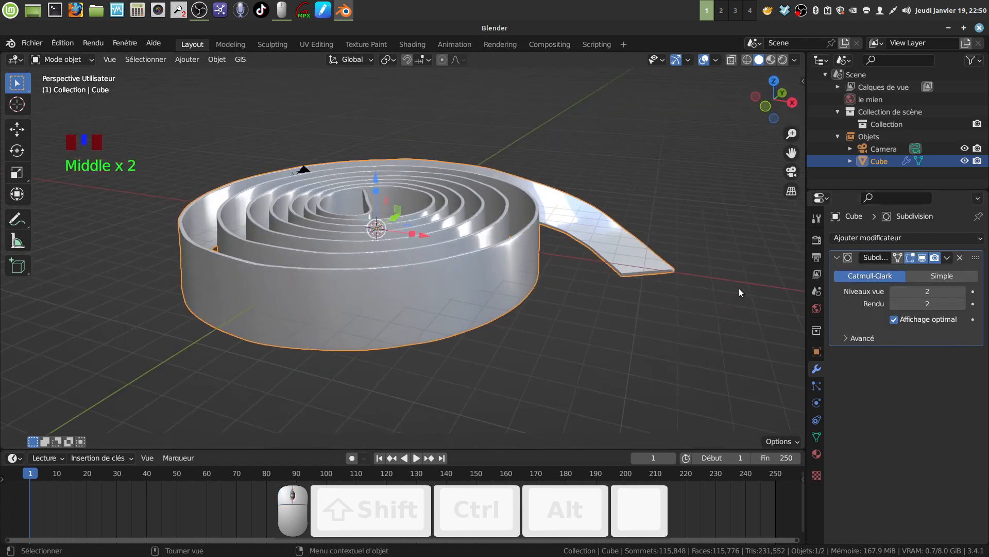
middle_click_drag(536, 290, 582, 267)
left_click(949, 260)
left_click(871, 273)
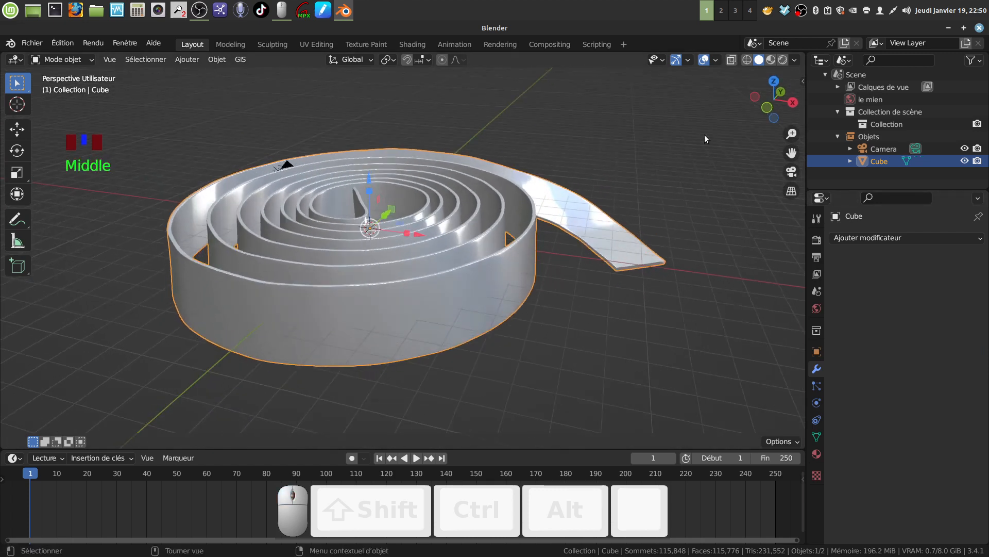
Check the spiral in rendered viewport shading and return to solid shading
left_click(783, 59)
scroll(528, 347, "up", 2)
mouse_move(527, 348)
middle_mouse_down()
mouse_move(565, 377)
mouse_move(469, 321)
mouse_move(702, 289)
mouse_move(680, 318)
mouse_move(654, 326)
mouse_move(579, 284)
mouse_move(577, 255)
mouse_move(369, 268)
mouse_move(439, 271)
mouse_move(515, 350)
mouse_move(510, 338)
mouse_move(362, 280)
middle_mouse_up()
left_click(759, 60)
In face mode, clear the selection and select the six adjacent face loops at the free end of the spiral's outer strip
scroll(453, 331, "up", 3)
middle_click_drag(459, 334, 409, 359)
scroll(426, 382, "up", 2)
key("Tab")
scroll(412, 341, "up", 2)
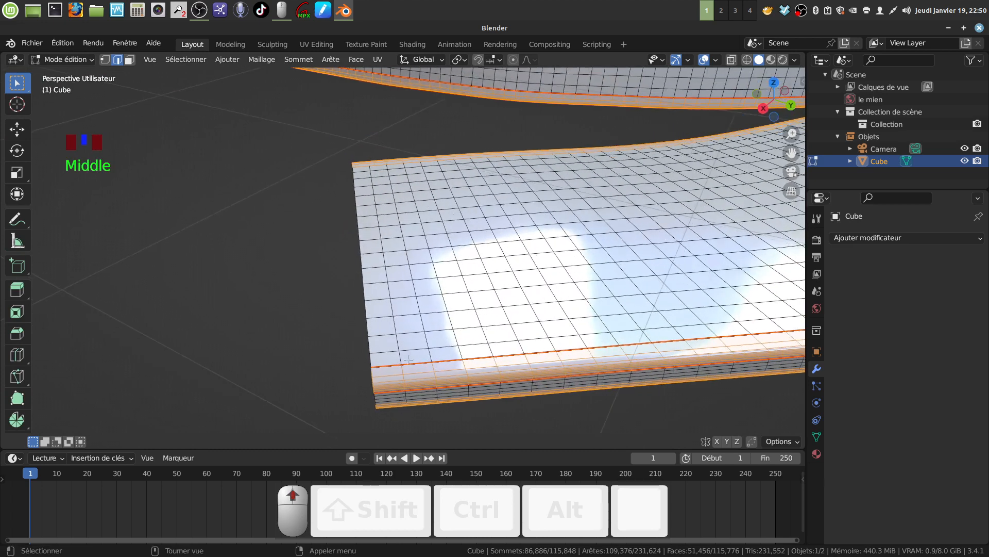
left_click(129, 60)
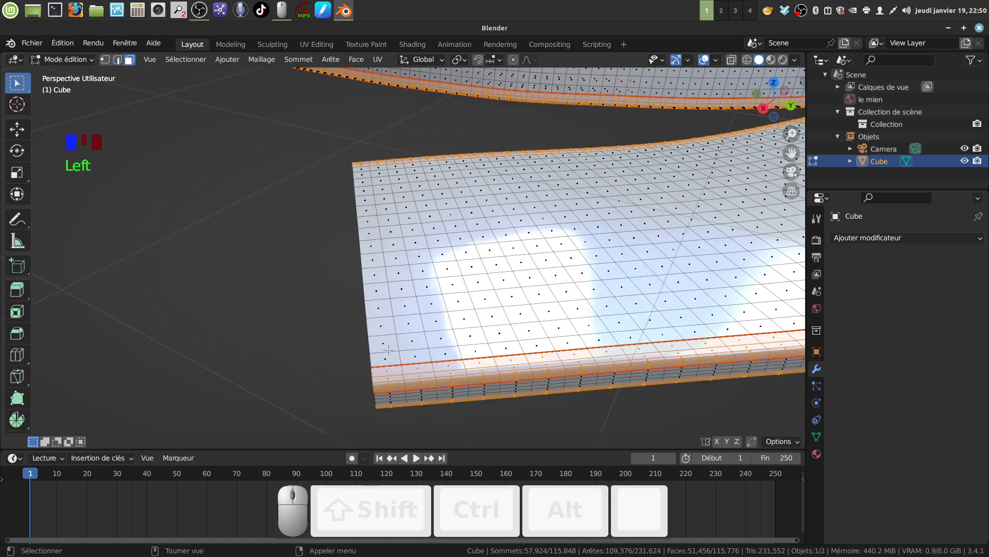
key("a")
key("a")
left_click(401, 351, "alt")
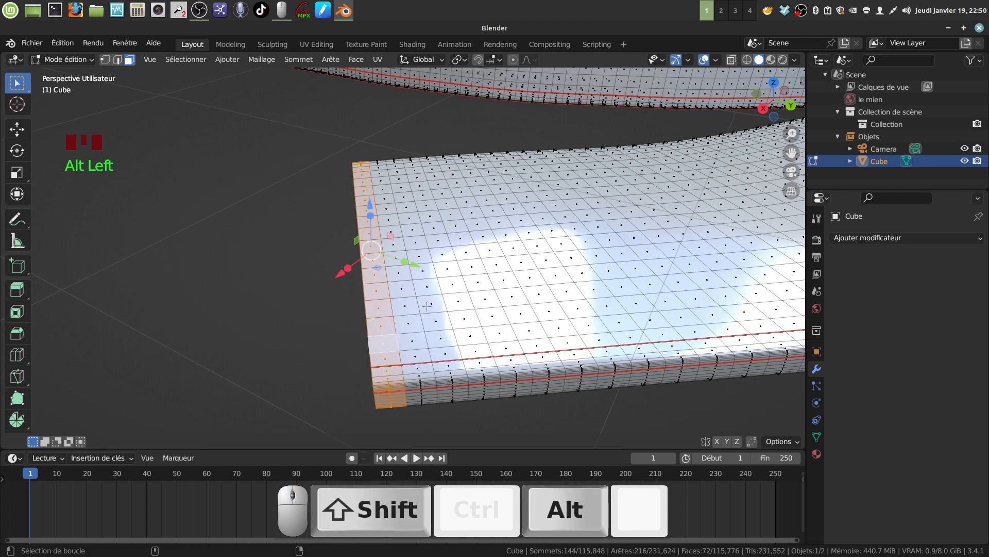
left_click(419, 295, "alt+shift")
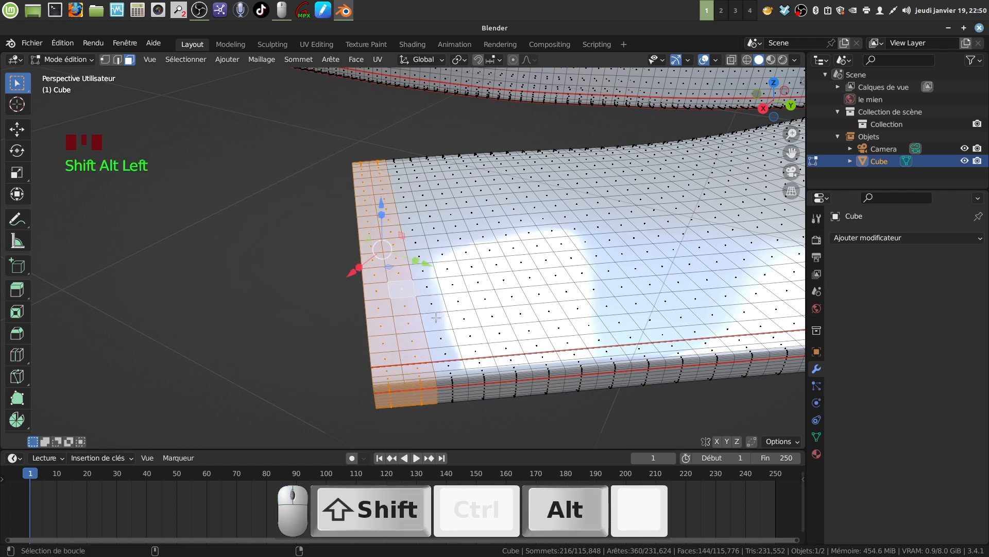
left_click(437, 312, "alt+shift")
left_click(469, 314, "alt+shift")
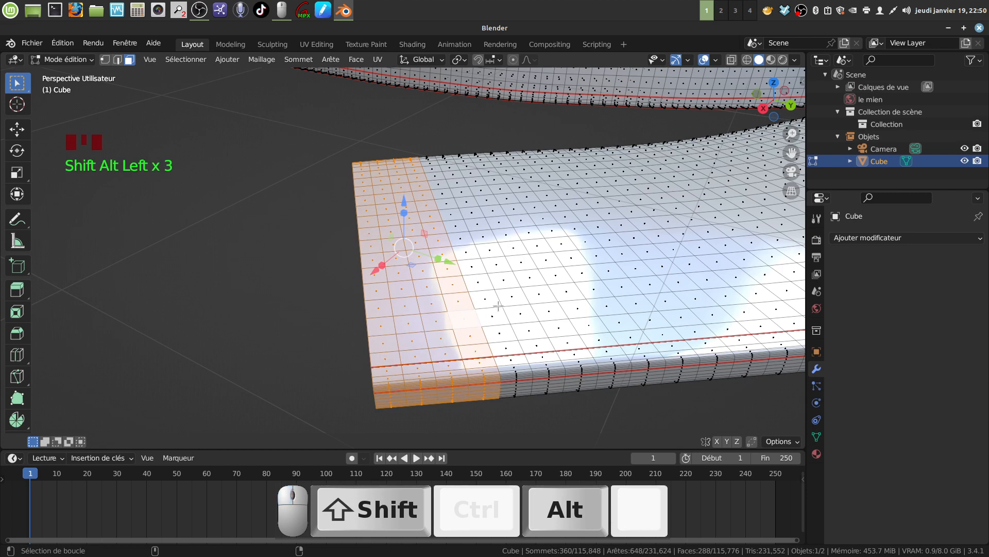
left_click(500, 308, "alt+shift")
left_click(528, 334, "alt+shift")
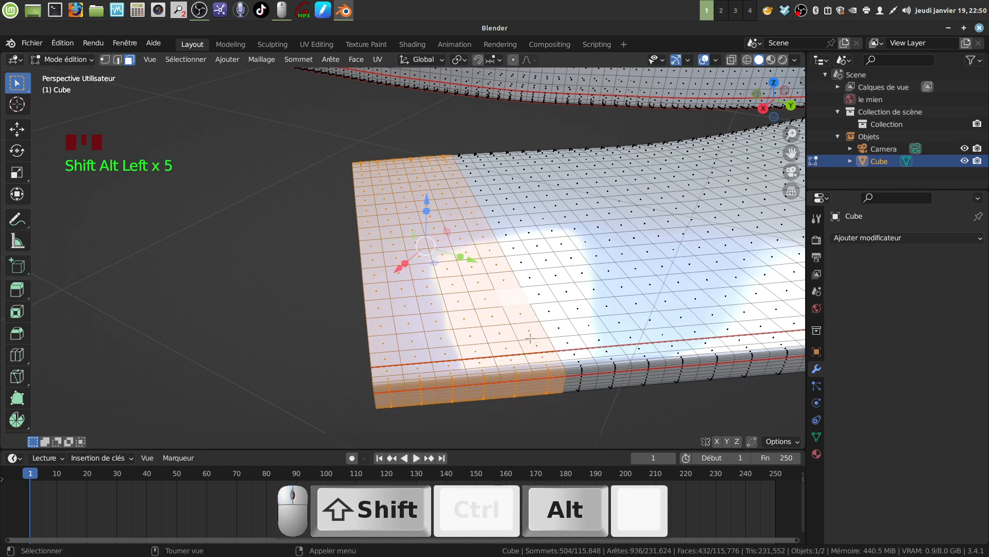
Duplicate the selected end faces and move the copy about 2.43 m in X and -0.68 m in Y in top view
middle_click_drag(529, 339, 524, 340, "shift")
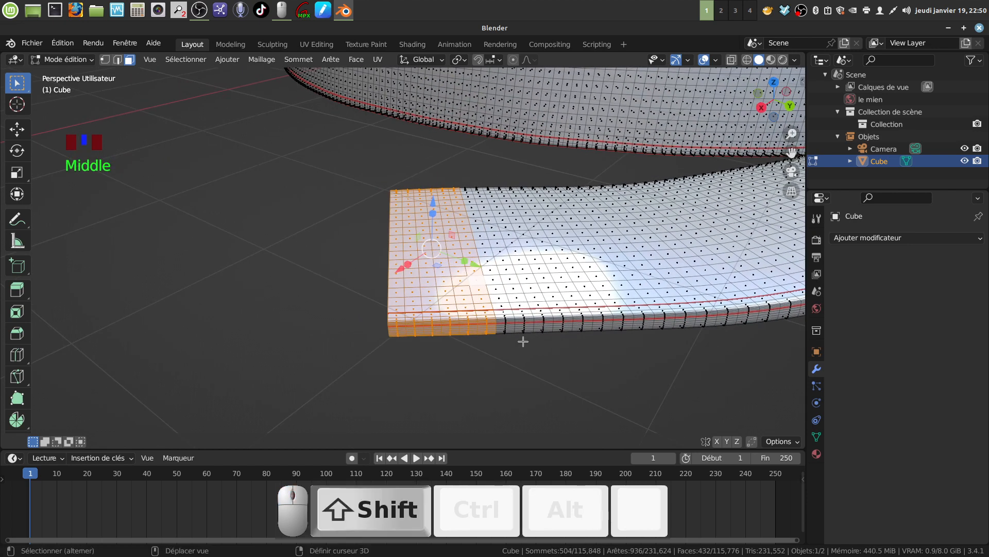
key("shift+d")
left_click(523, 341)
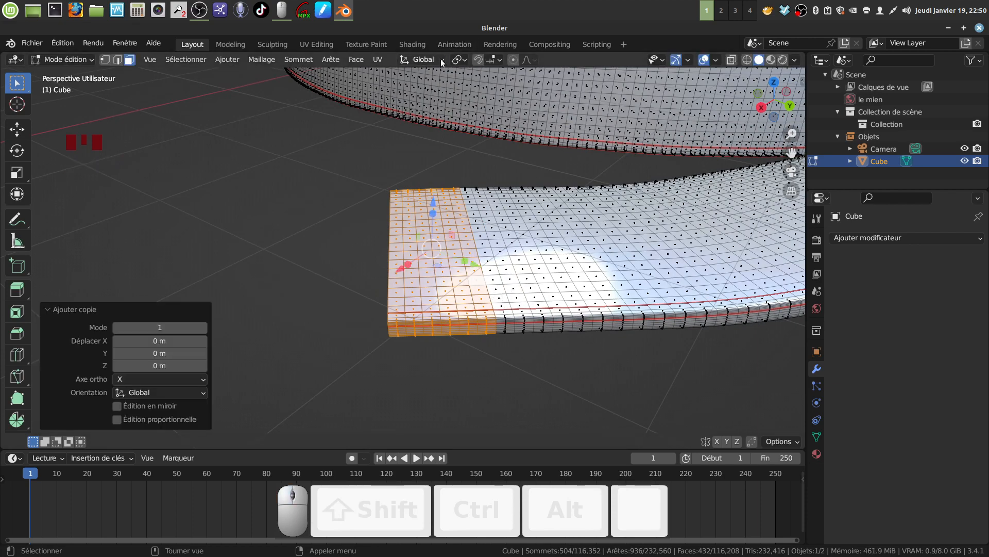
scroll(482, 220, "down", 2)
middle_click_drag(482, 220, 482, 238)
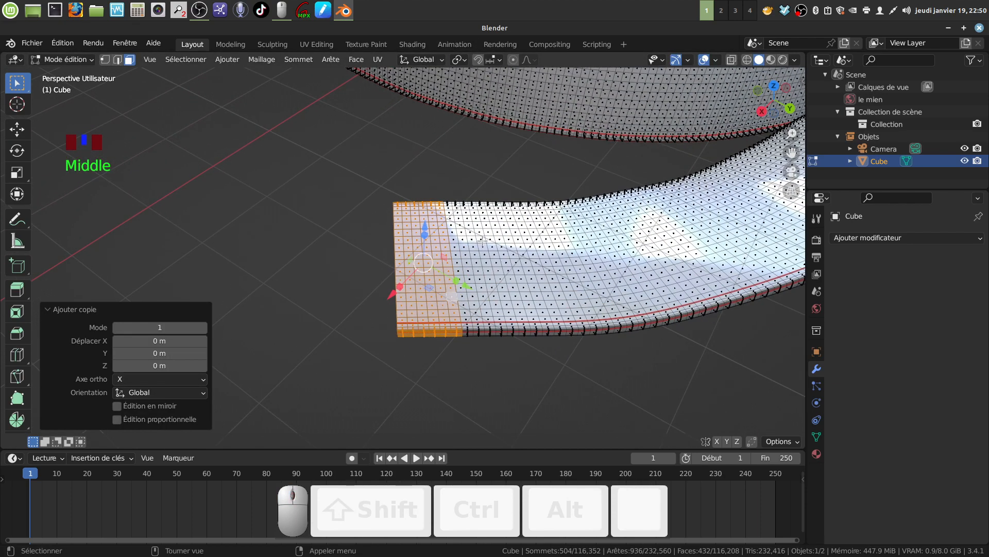
key("KP_7")
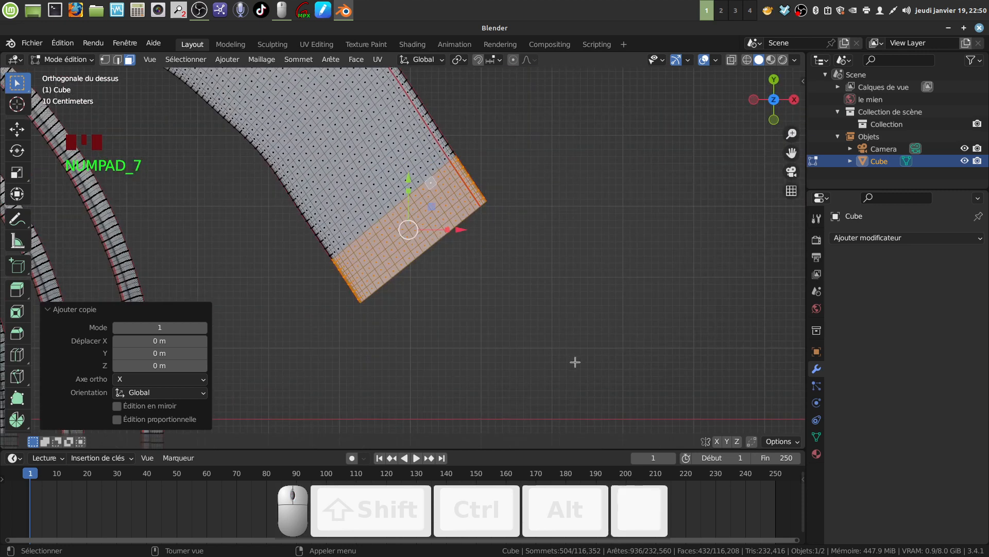
key("g")
left_click(693, 318)
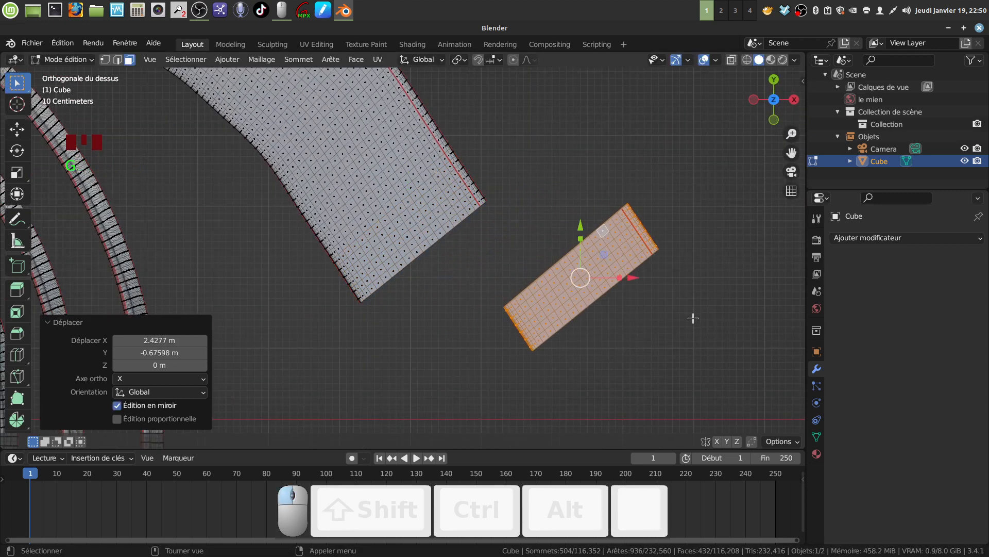
Separate the copied faces into their own object and select that object in Object Mode
key("p")
left_click(693, 316)
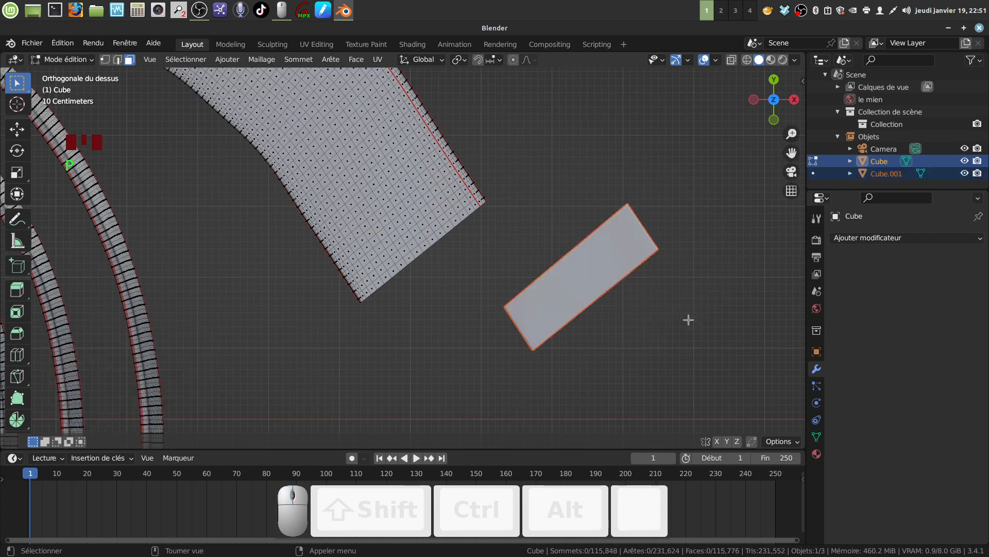
key("Tab")
left_click(601, 297)
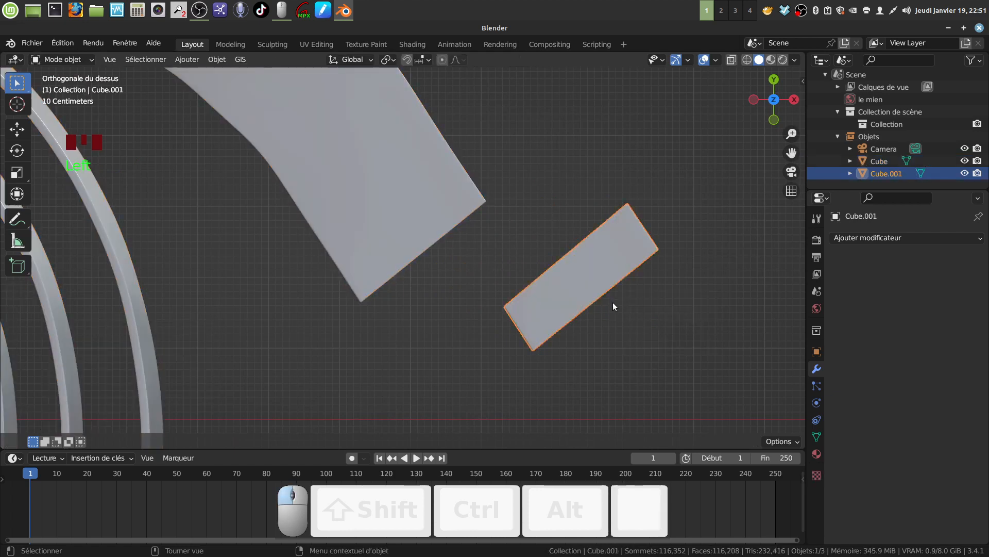
Set the separated piece's origin to its geometry
scroll(637, 323, "down", 2)
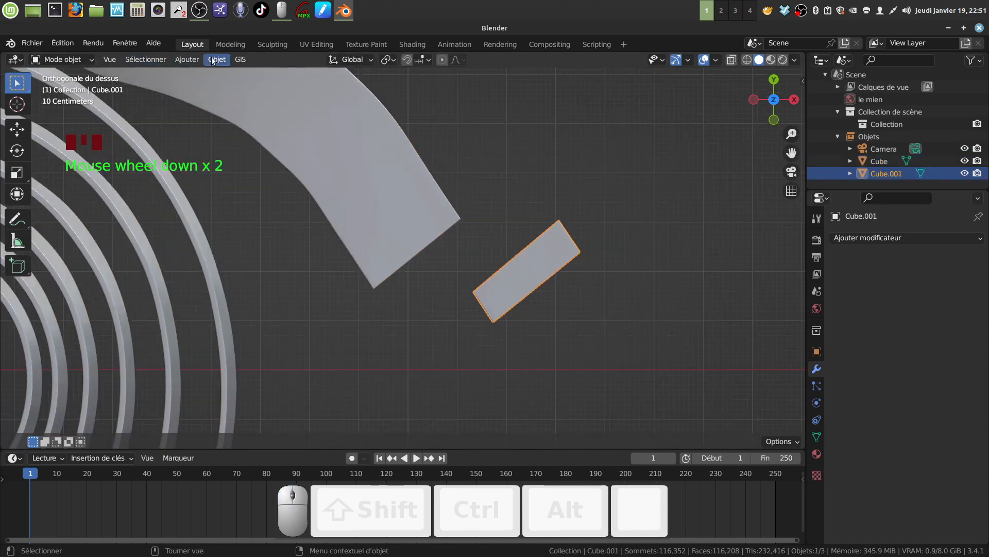
left_click(217, 59)
mouse_move(247, 91)
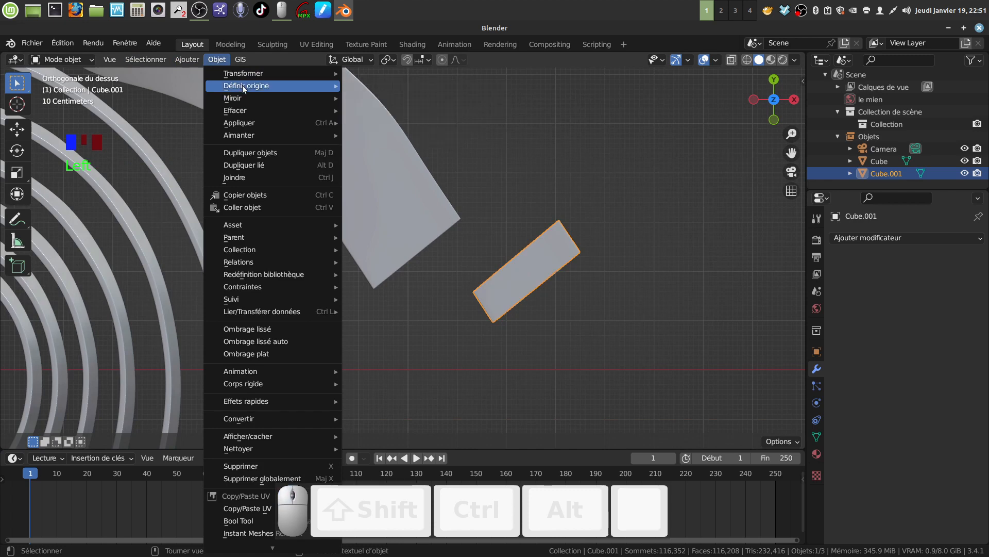
left_click(410, 98)
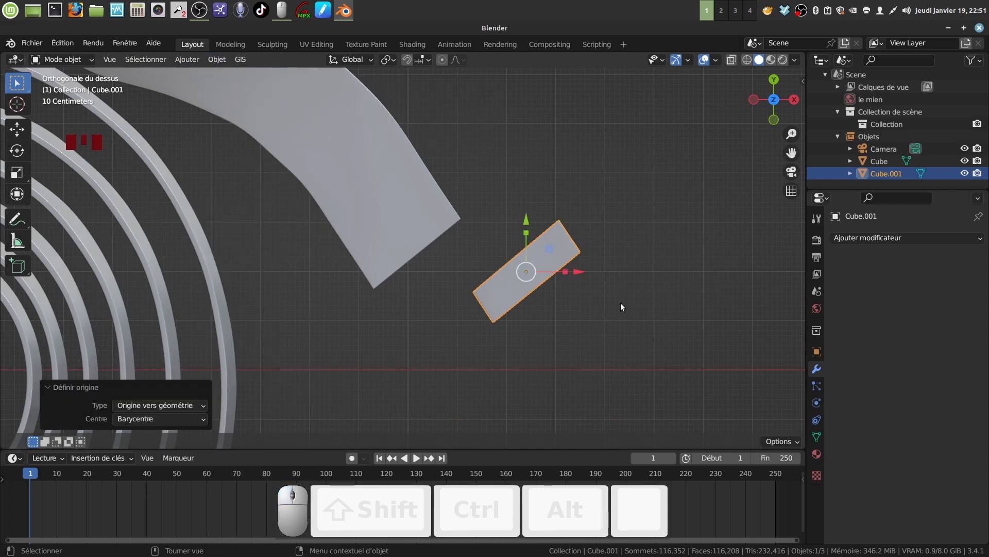
Straighten the separated piece by rotating it about -51.8° in top view and about -5.56° in front view
key("r")
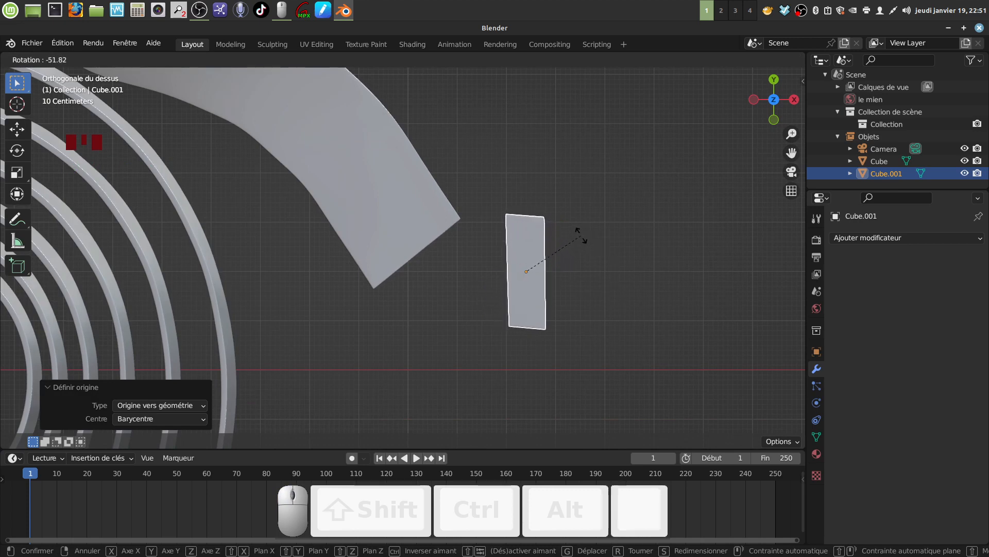
left_click(582, 235)
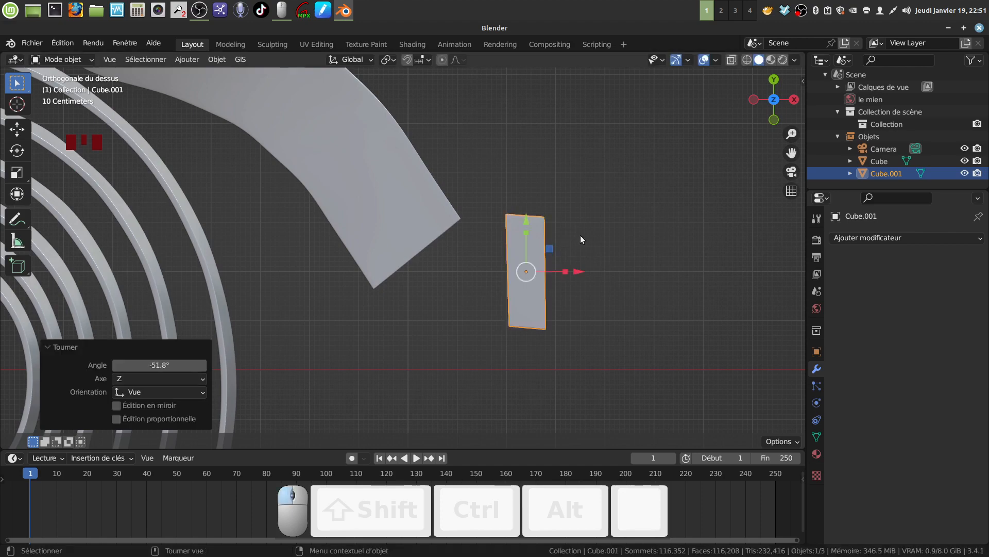
mouse_move(567, 296)
middle_mouse_down()
mouse_move(610, 181)
mouse_move(547, 245)
mouse_move(558, 305)
middle_mouse_up()
key("KP_1")
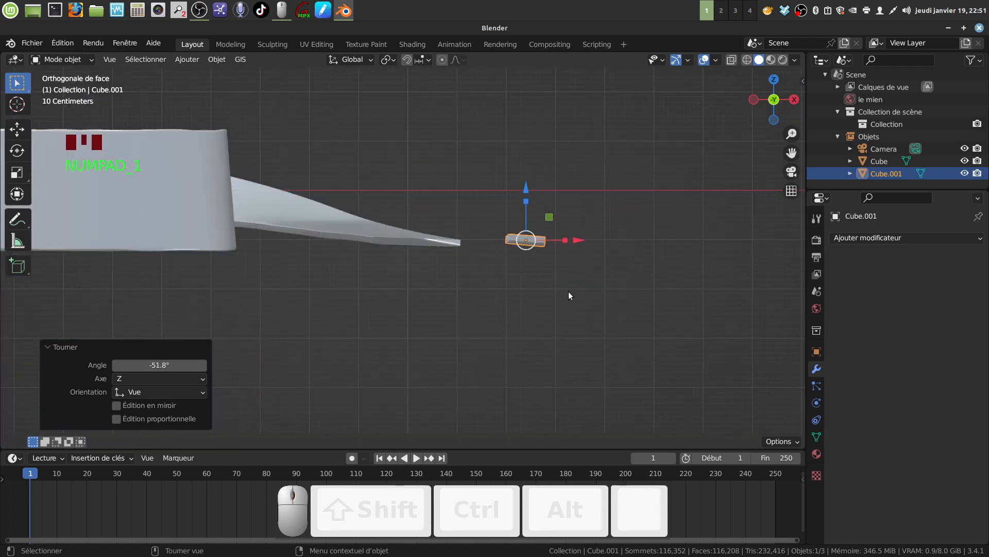
key("r")
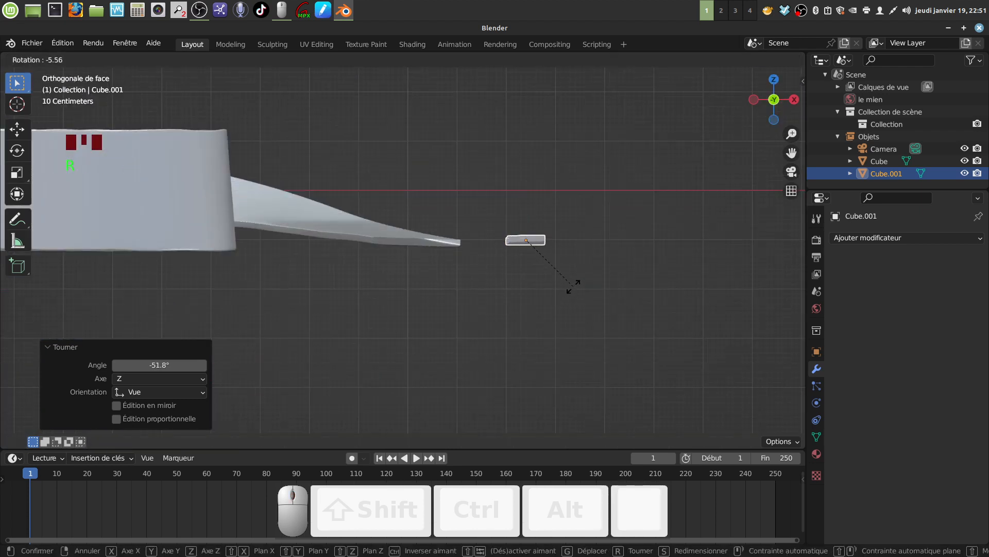
left_click(573, 287)
Shift the piece's end face loop nearest the spiral about -0.10 m along Y with connected proportional editing at size 1.21
key("KP_7")
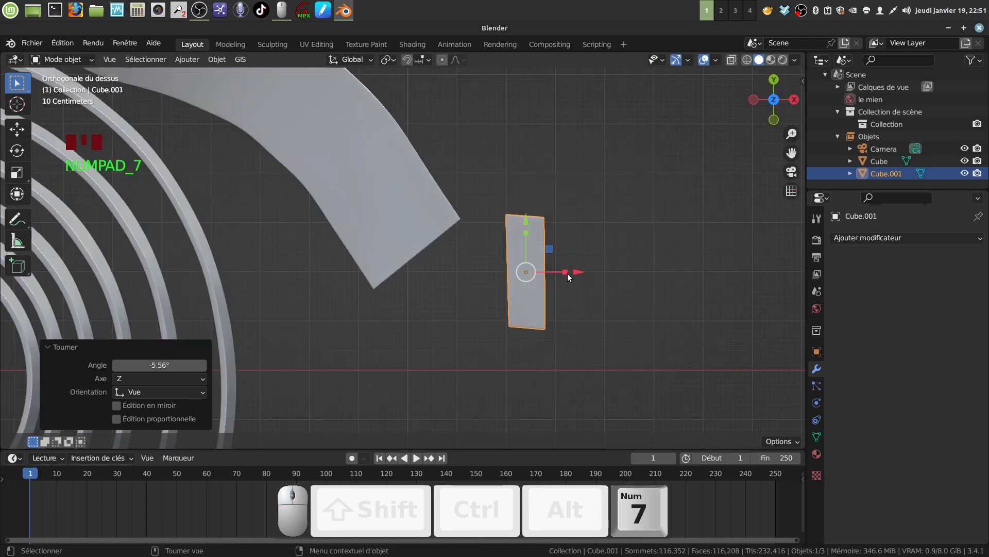
scroll(567, 273, "up", 1)
middle_click_drag(568, 273, 541, 255, "shift")
key("Tab")
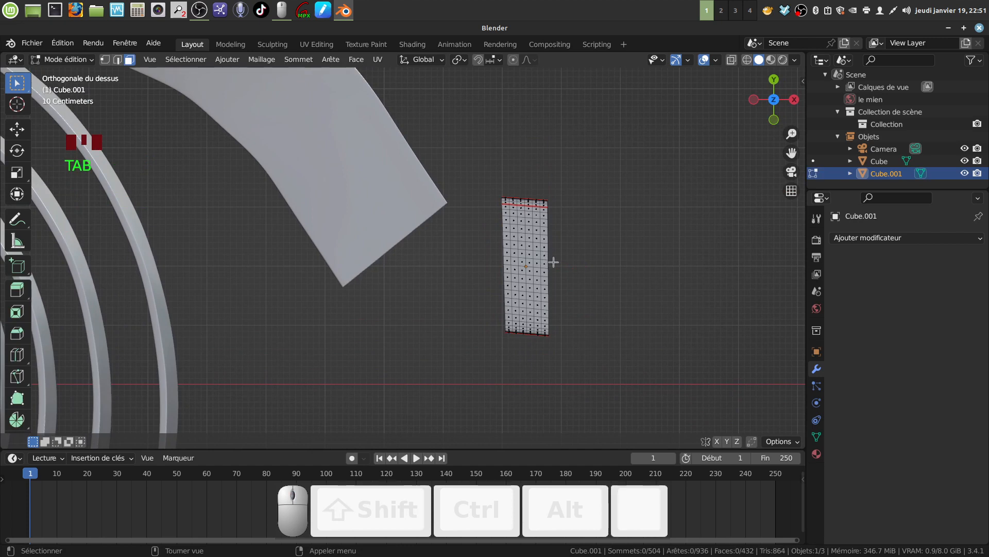
scroll(553, 312, "up", 2)
scroll(557, 305, "down", 2)
middle_click_drag(550, 294, 503, 185, "shift")
middle_click_drag(512, 287, 515, 304, "shift")
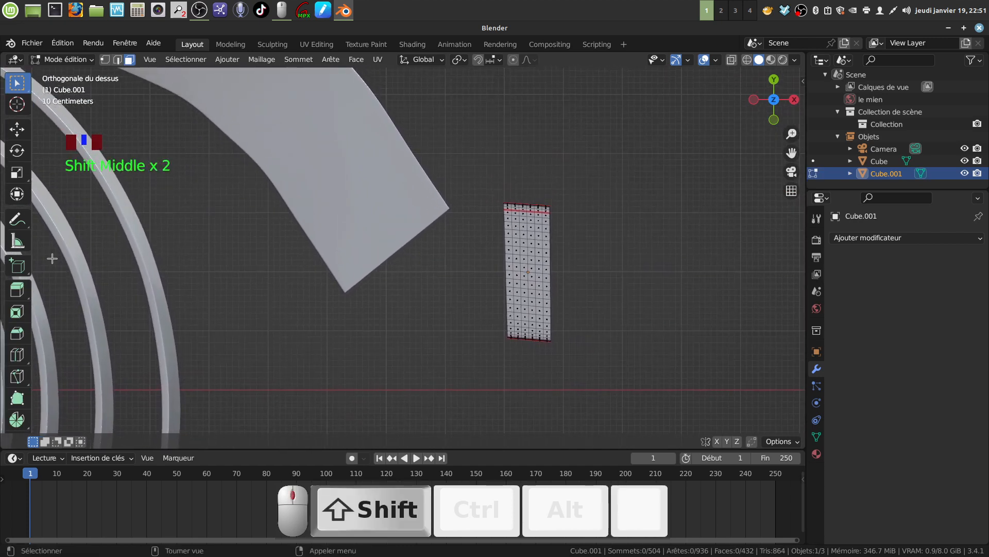
middle_click_drag(457, 289, 524, 246, "shift")
scroll(516, 307, "up", 1)
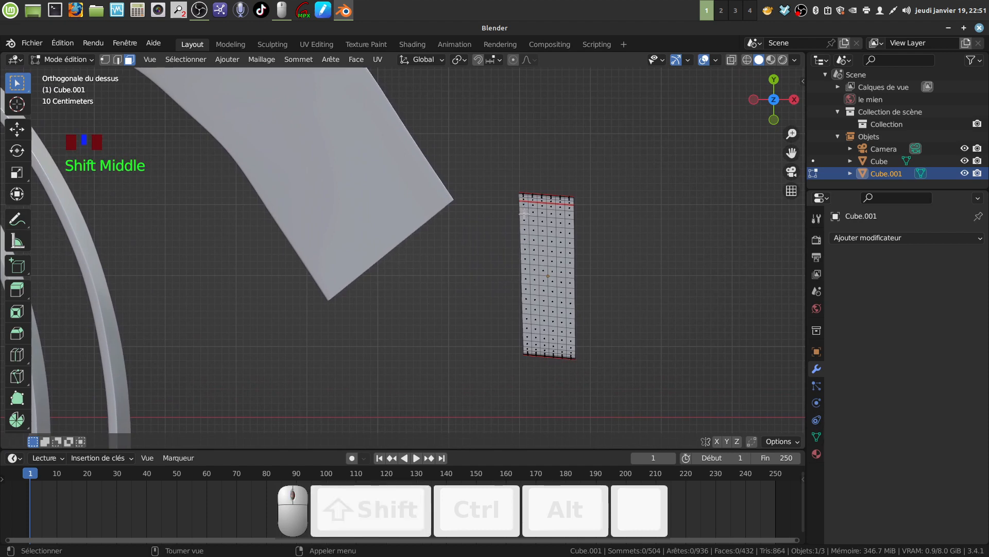
left_click(524, 213, "alt")
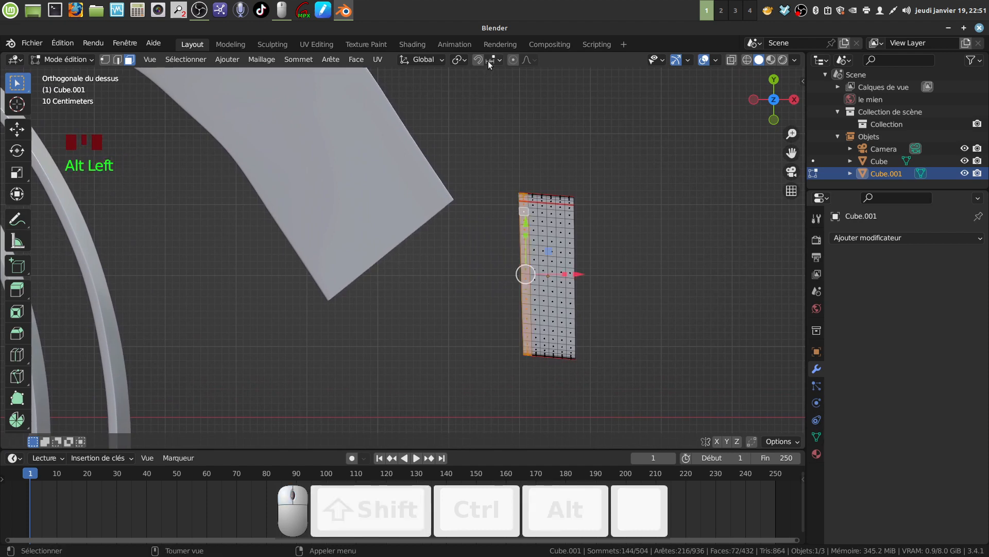
left_click(513, 60)
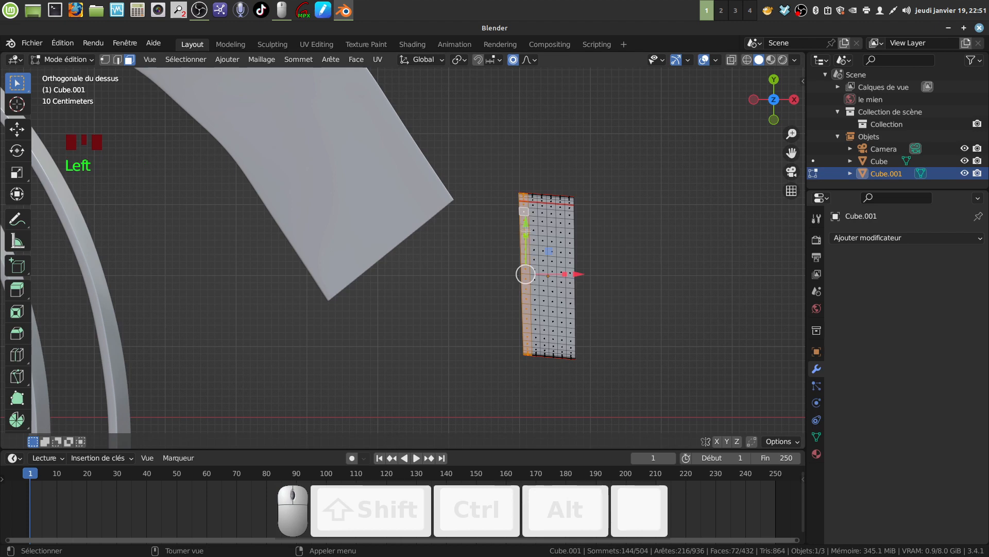
left_click_drag(525, 233, 547, 246)
scroll(526, 228, "up", 20)
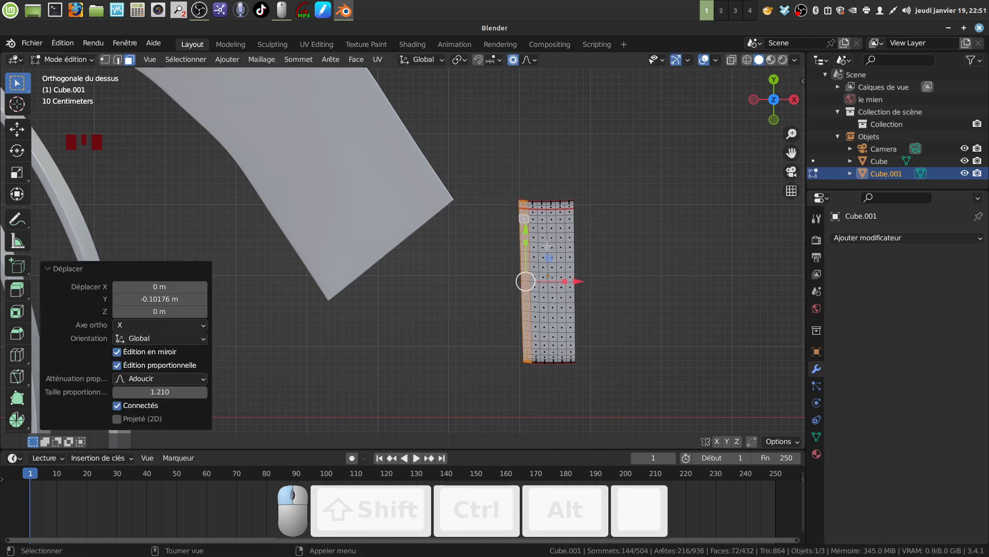
Return to Object Mode and snap the 3D cursor to the straightened piece's origin
key("a")
key("Tab")
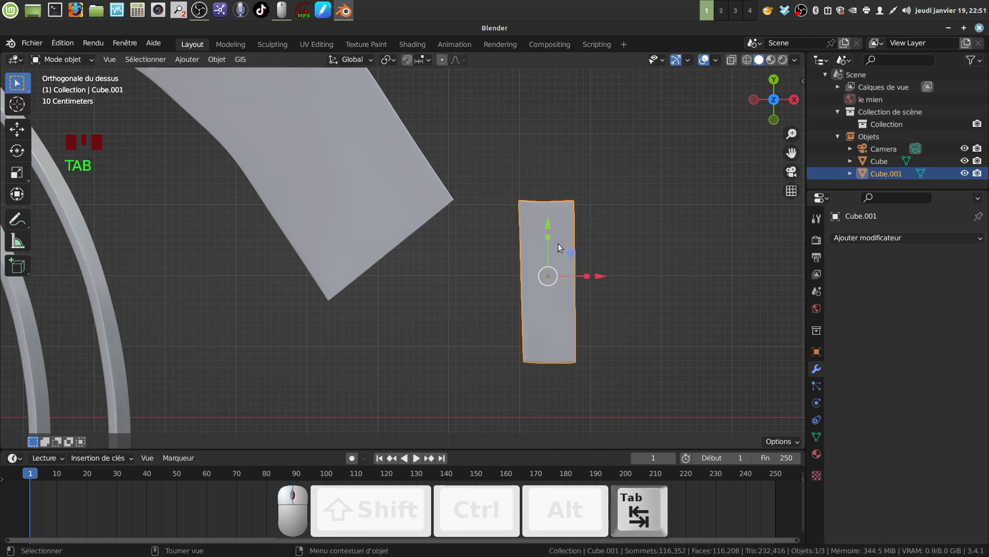
left_click(515, 299)
left_click(543, 252)
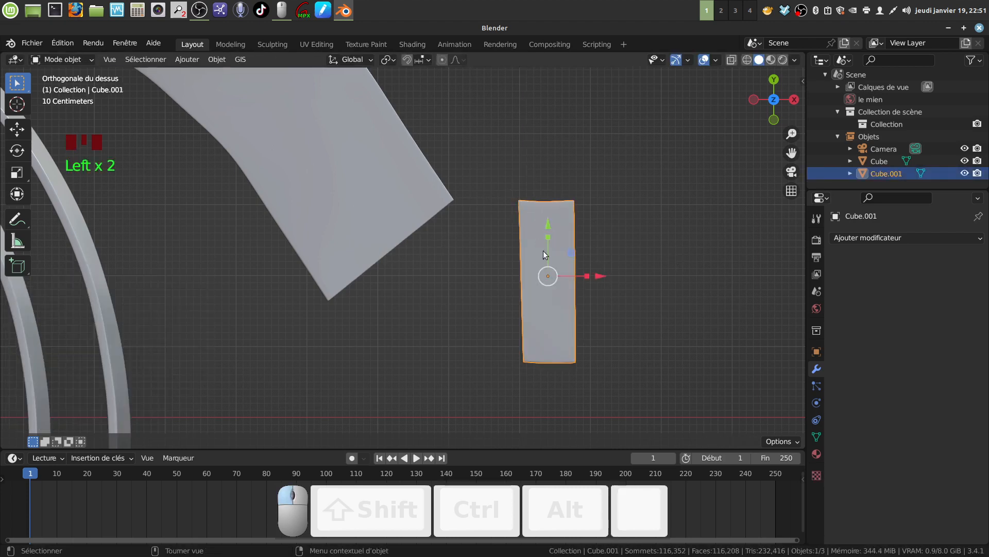
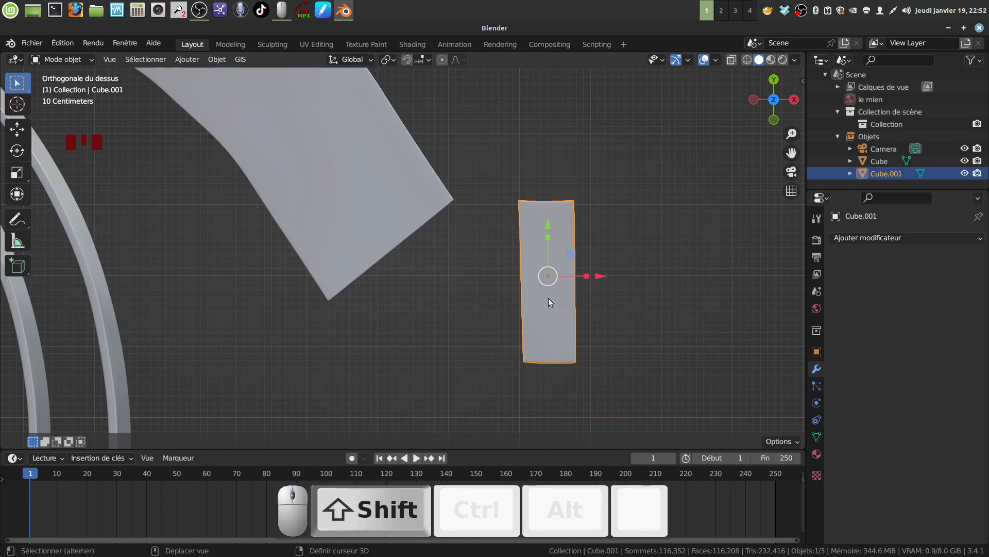
key("shift+s")
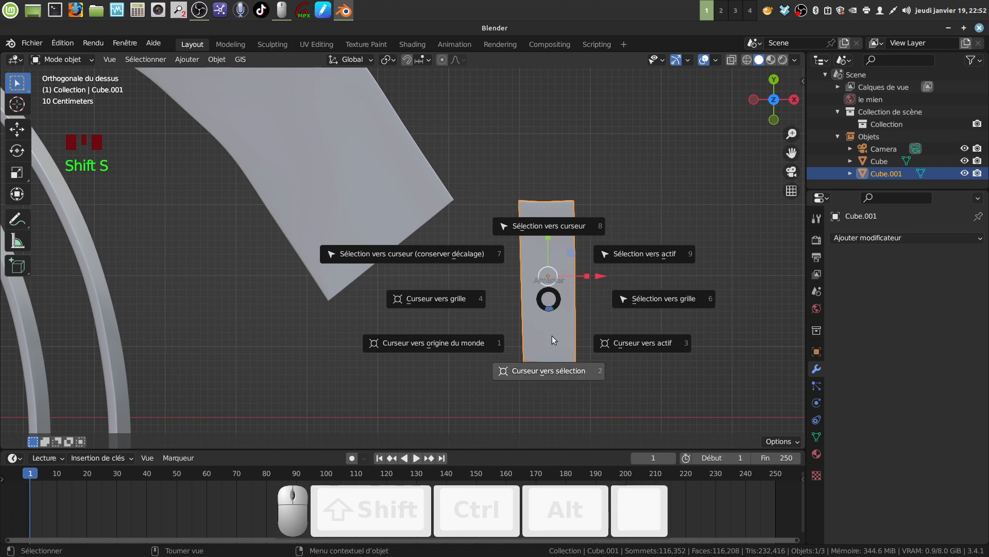
left_click(558, 375)
middle_click_drag(567, 332, 572, 336, "shift")
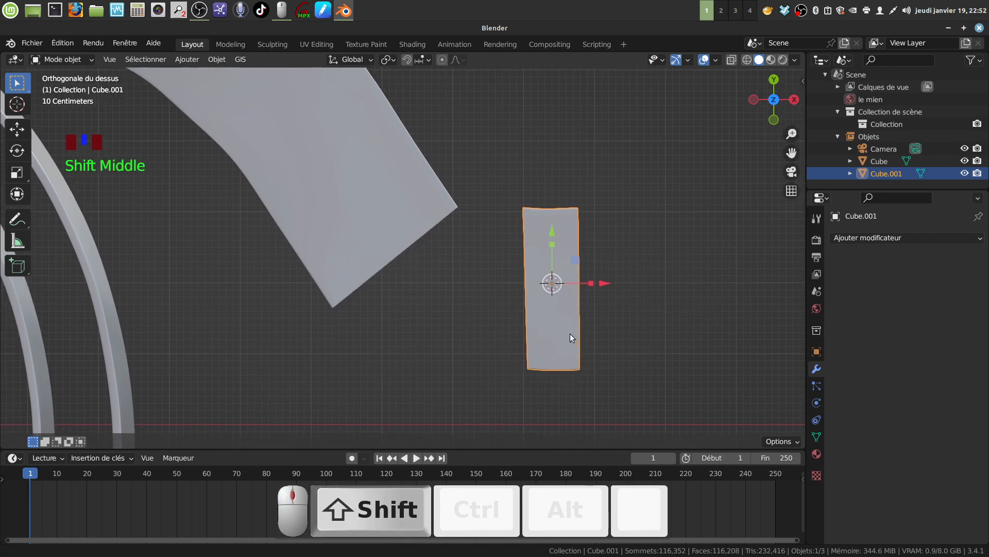
Add a 2 m cube at the 3D cursor, centred on the straightened piece
left_click(187, 59)
mouse_move(229, 76)
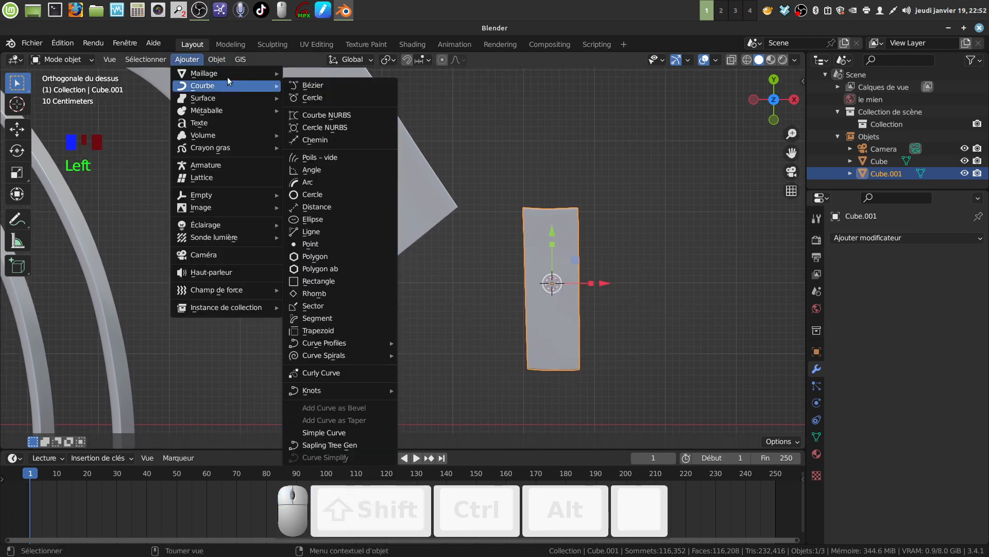
left_click(325, 86)
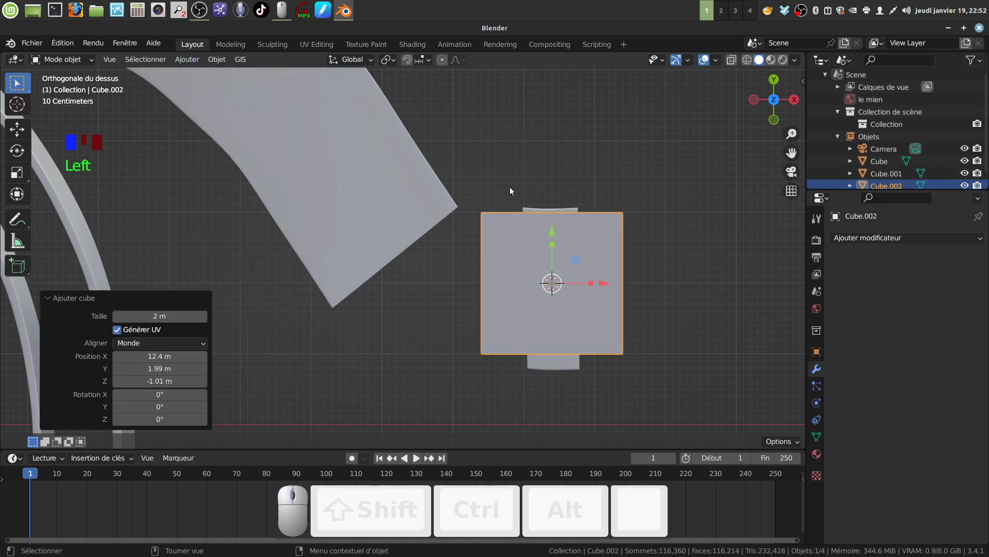
middle_click_drag(513, 191, 593, 227)
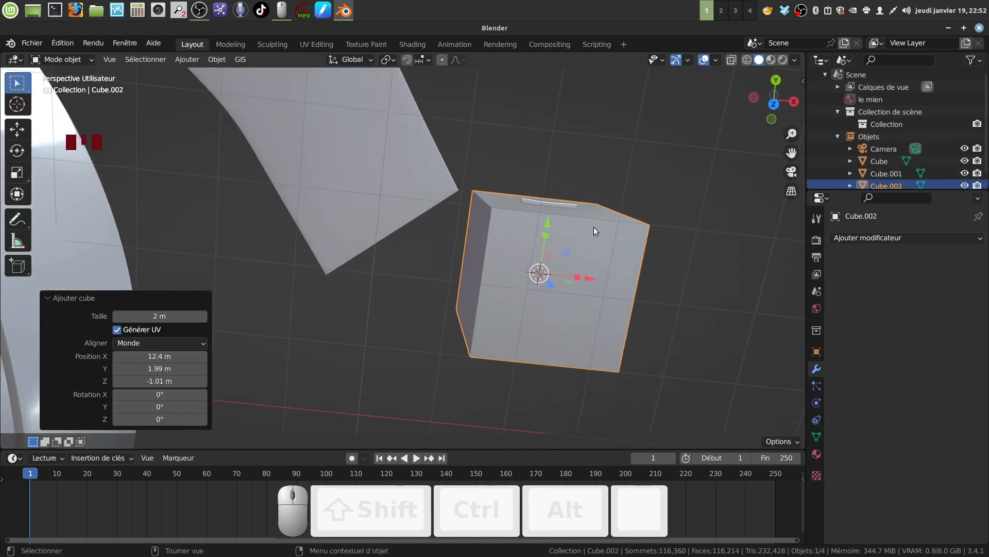
key("KP_7")
Shift the cube's mesh slightly along Y, lengthen it along Y and narrow it along X to frame the piece in top view
key("Tab")
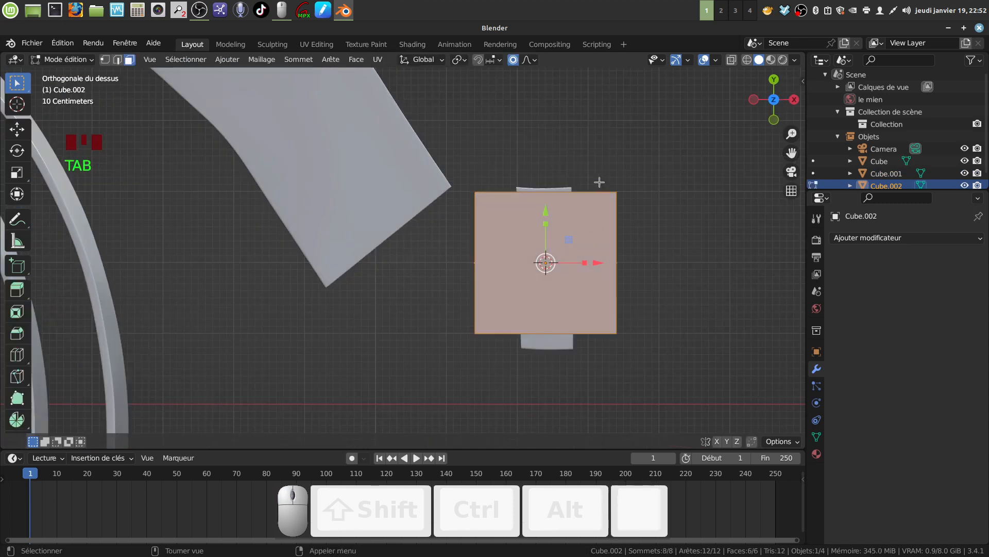
left_click_drag(543, 213, 543, 220)
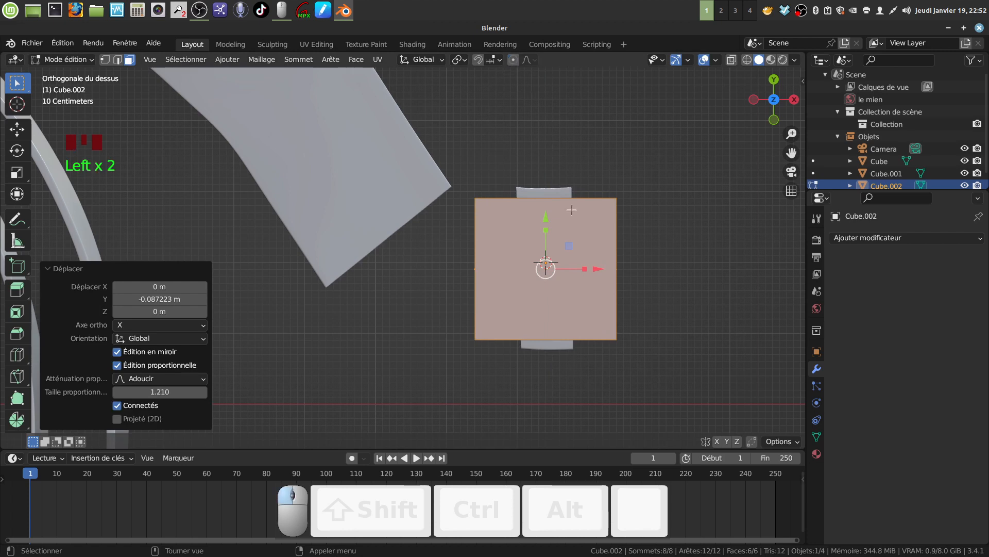
left_click_drag(547, 230, 547, 217)
key("z")
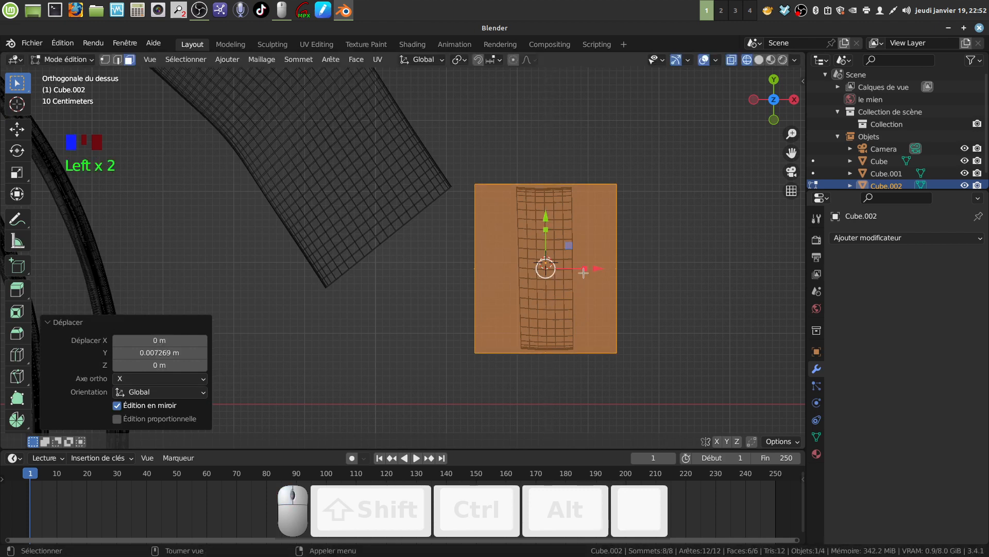
left_click_drag(583, 273, 570, 273)
key("Tab")
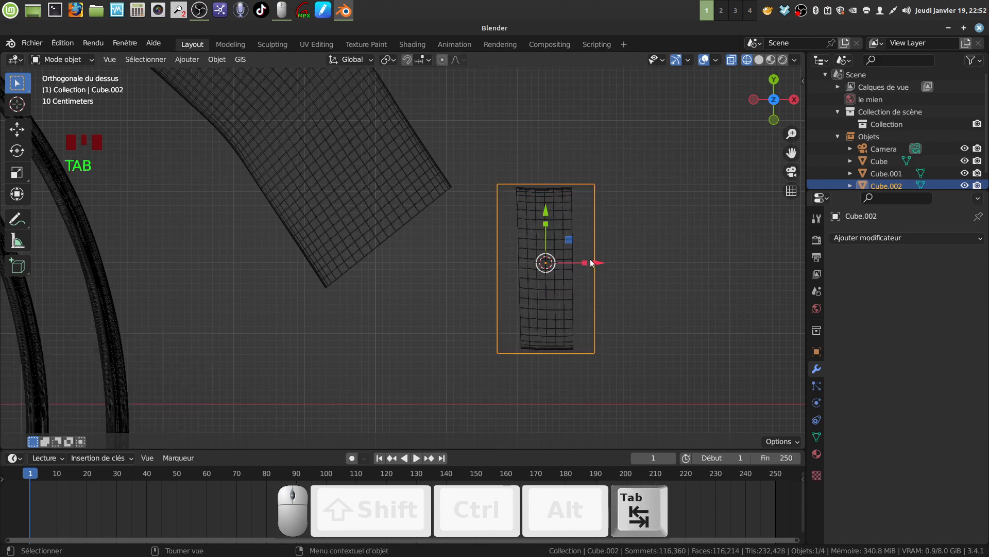
Reselect the new cube and flatten it along Z in front view, closer to the piece's thickness
middle_click_drag(591, 260, 580, 301)
left_click(529, 284)
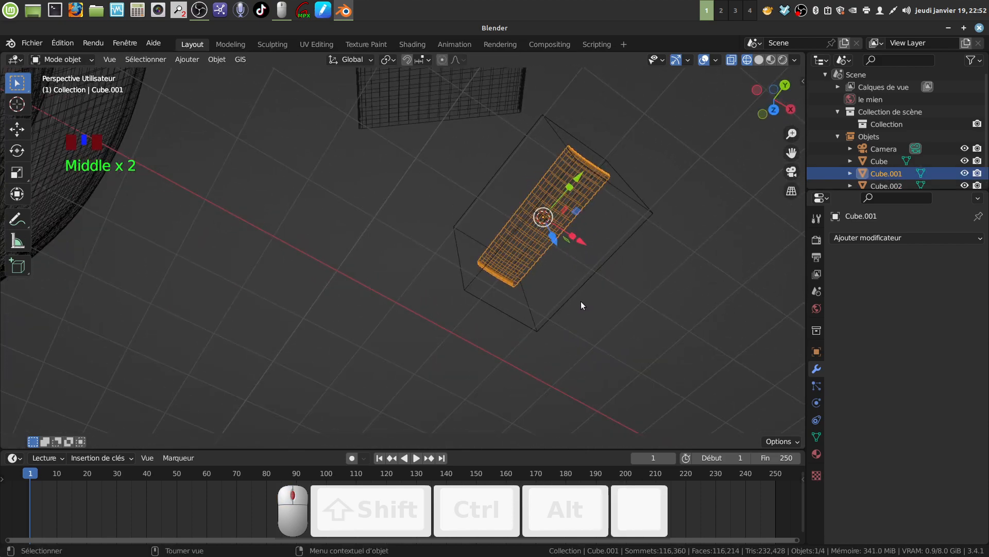
key("KP_7")
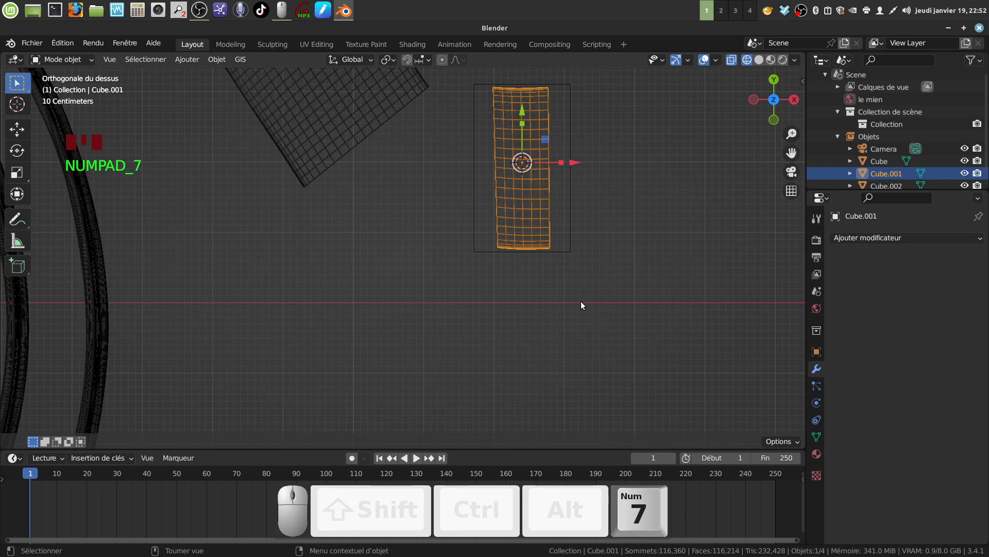
left_click(576, 239)
key("KP_1")
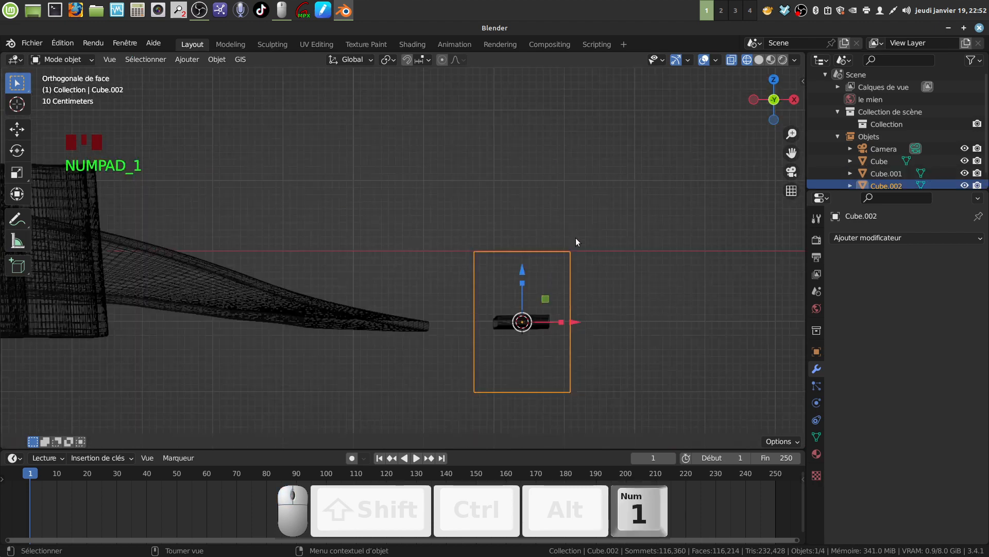
left_click_drag(522, 286, 522, 311)
scroll(555, 372, "up", 1)
middle_click_drag(544, 336, 532, 249, "shift")
scroll(549, 311, "up", 1)
Thin the block's mesh further along Z in Edit Mode, finishing with scale factors of 0.922 and 0.985
key("Tab")
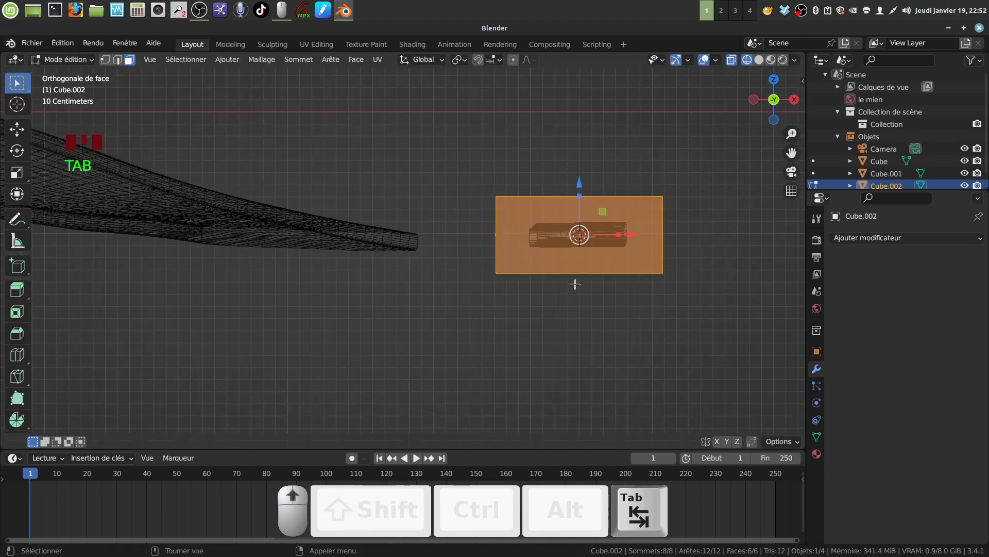
left_click_drag(580, 196, 579, 197)
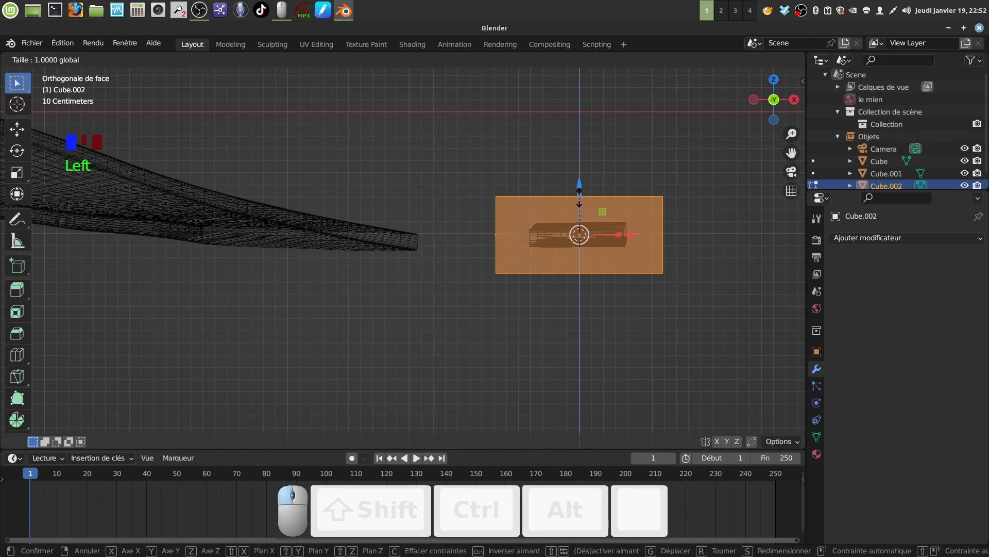
left_click_drag(579, 196, 575, 216)
mouse_move(577, 227)
middle_mouse_down()
mouse_move(582, 331)
mouse_move(572, 222)
middle_mouse_up()
left_click_drag(569, 197, 569, 208)
mouse_move(569, 209)
middle_mouse_down()
mouse_move(572, 221)
mouse_move(580, 196)
middle_mouse_up()
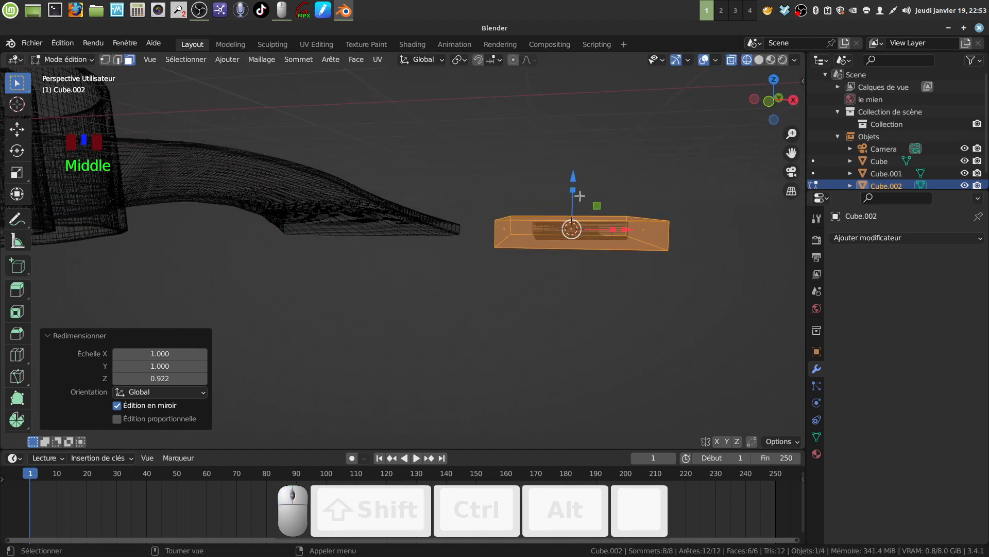
left_click_drag(580, 195, 579, 200)
middle_click_drag(579, 200, 549, 361)
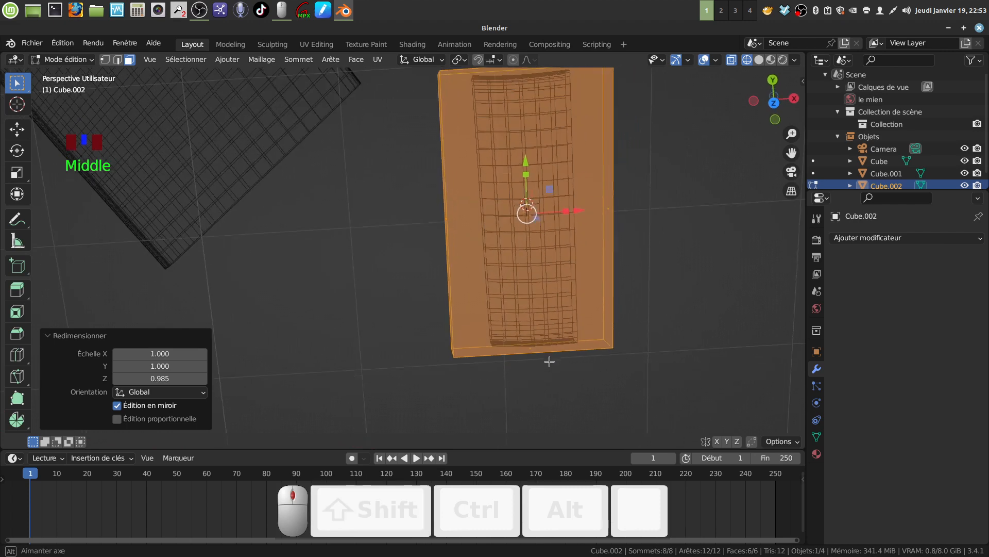
Delete the straightened copy inside the new block and return the viewport to solid shading
key("Tab")
mouse_move(574, 315)
middle_mouse_down()
mouse_move(564, 322)
mouse_move(576, 309)
middle_mouse_up()
left_click(566, 304)
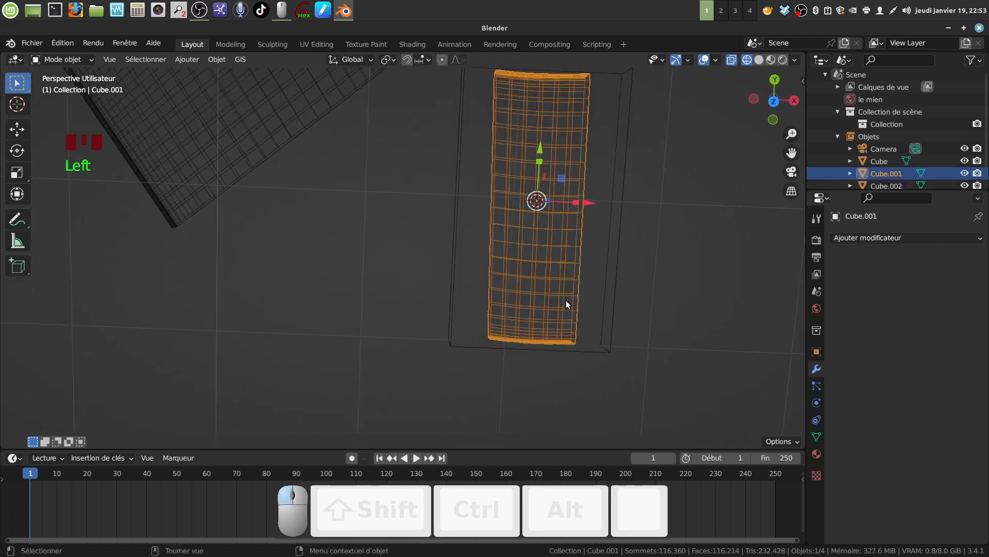
key("x")
left_click(568, 307)
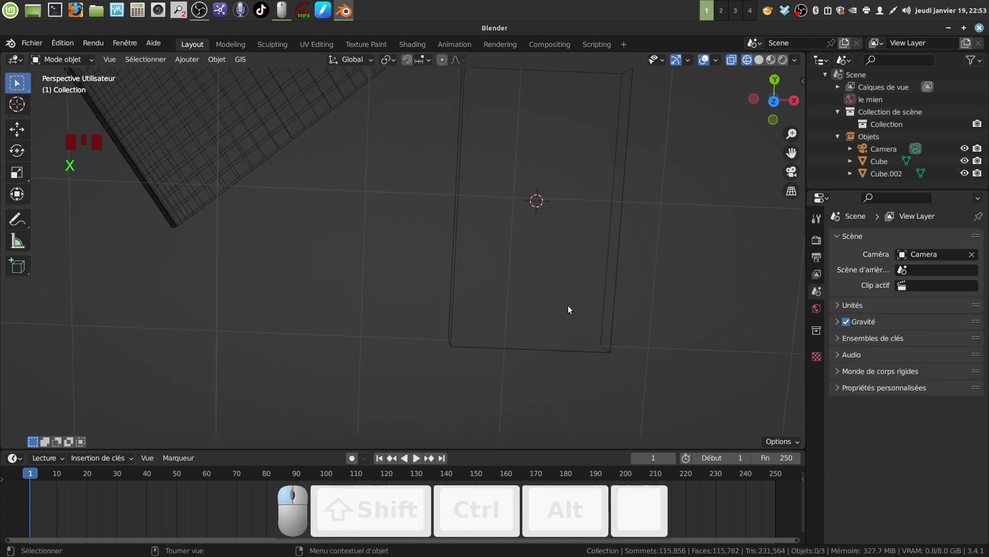
key("shift+z")
mouse_move(564, 296)
middle_mouse_down()
mouse_move(582, 289)
mouse_move(578, 274)
mouse_move(580, 282)
middle_mouse_up()
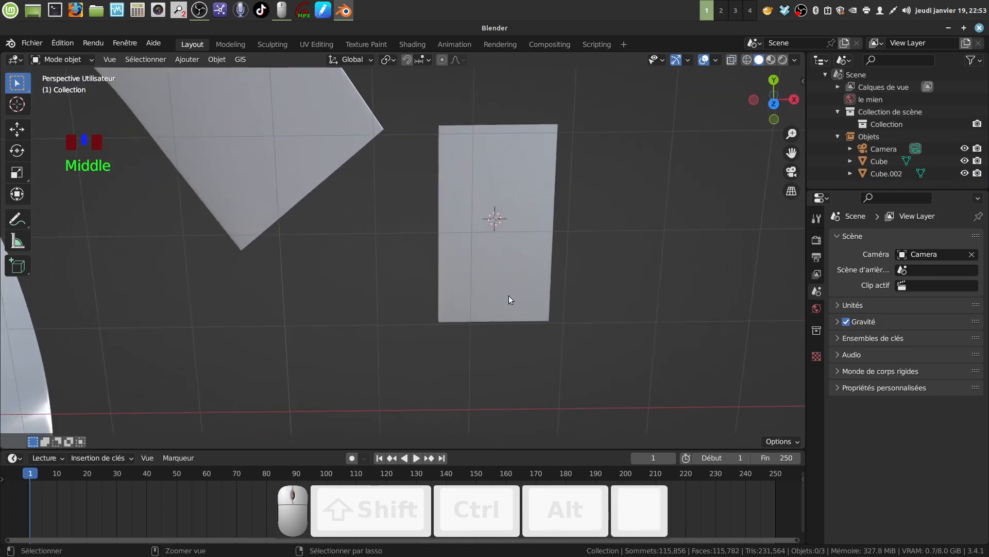
Cut three evenly spaced edge loops across the length of the block in Edit Mode
key("ctrl")
key("ctrl+r")
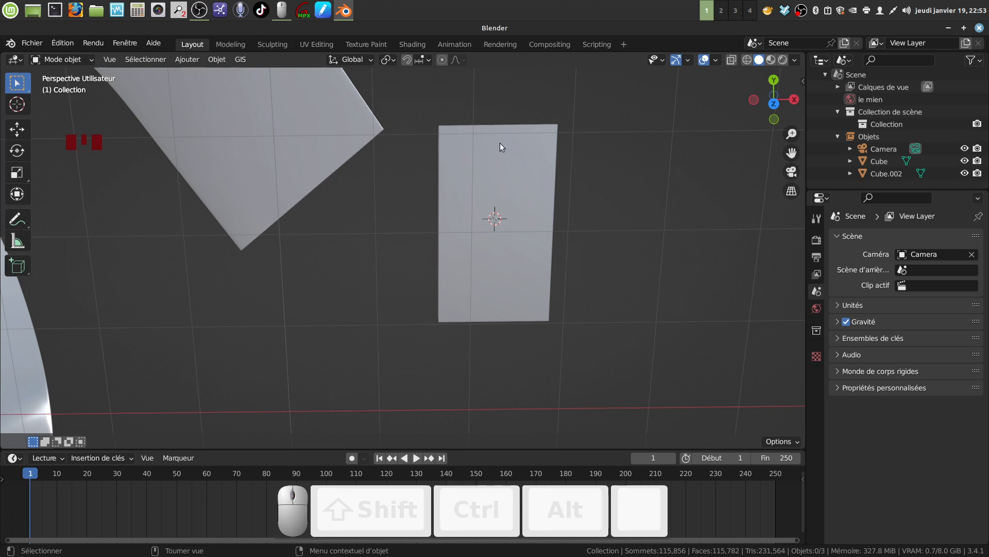
left_click(484, 227)
key("Tab")
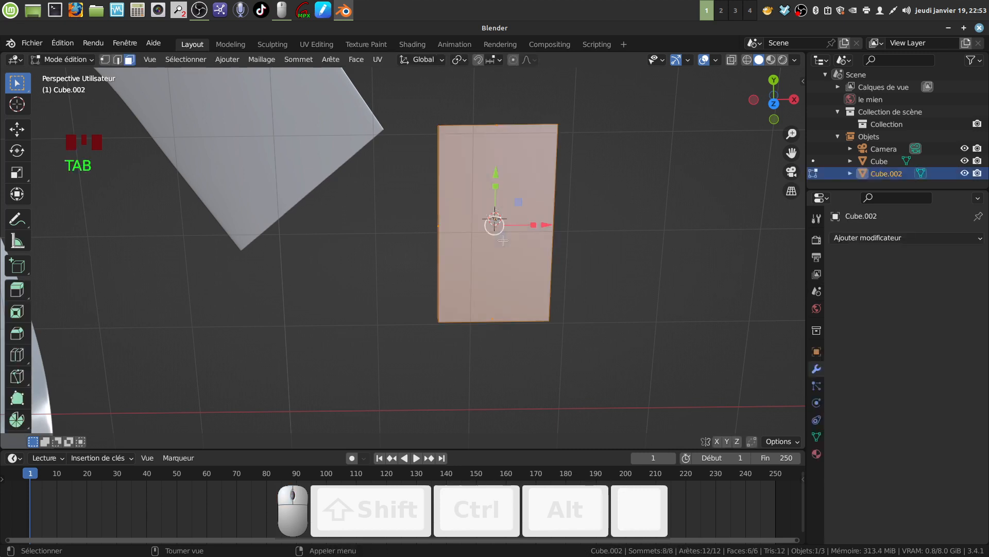
key("ctrl")
key("ctrl+r")
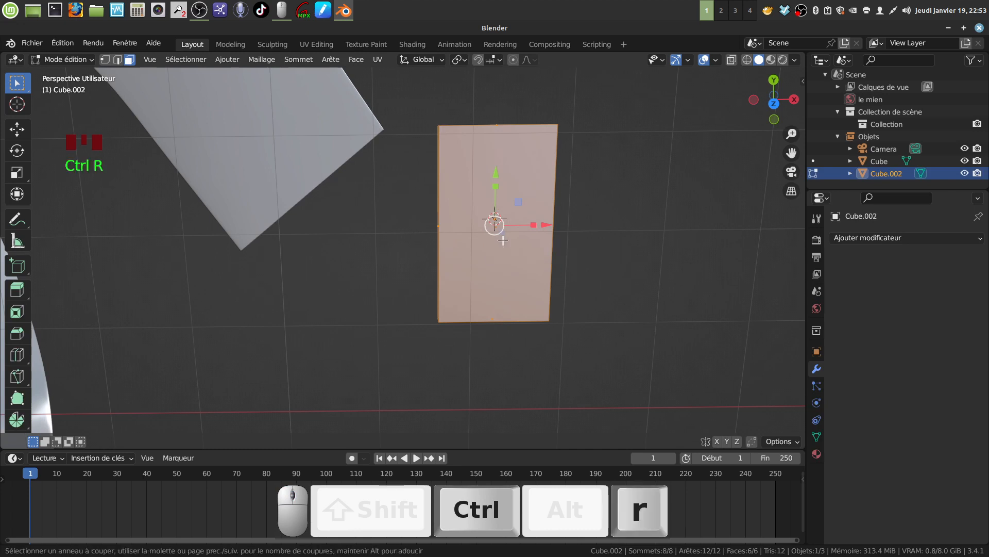
scroll(442, 234, "up", 2)
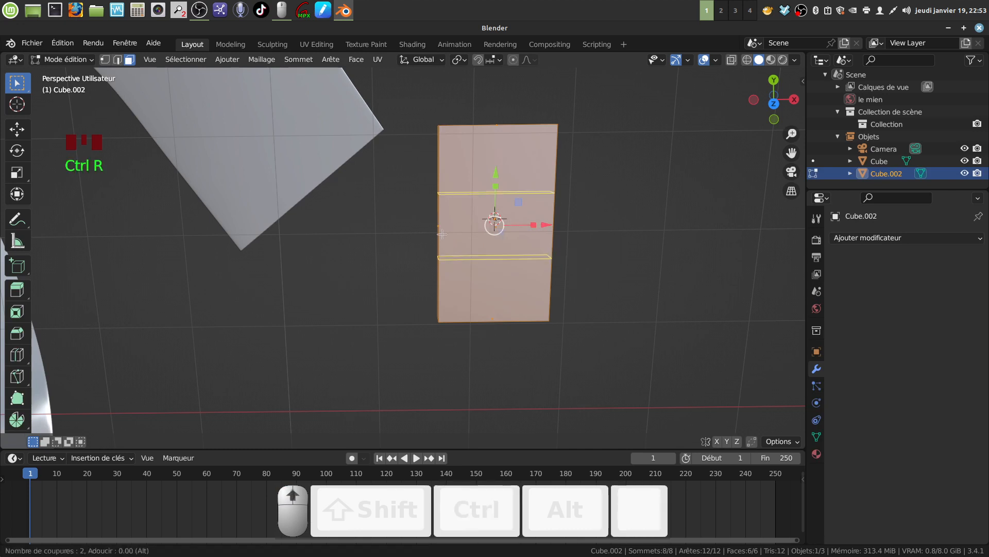
left_click(442, 234)
left_click(442, 234)
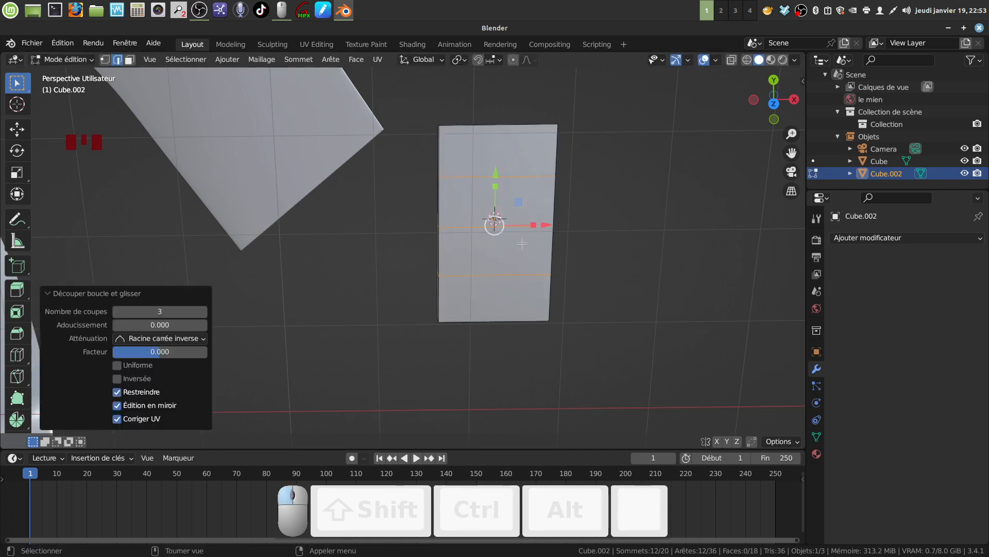
middle_click_drag(522, 243, 508, 281)
scroll(512, 284, "up", 1)
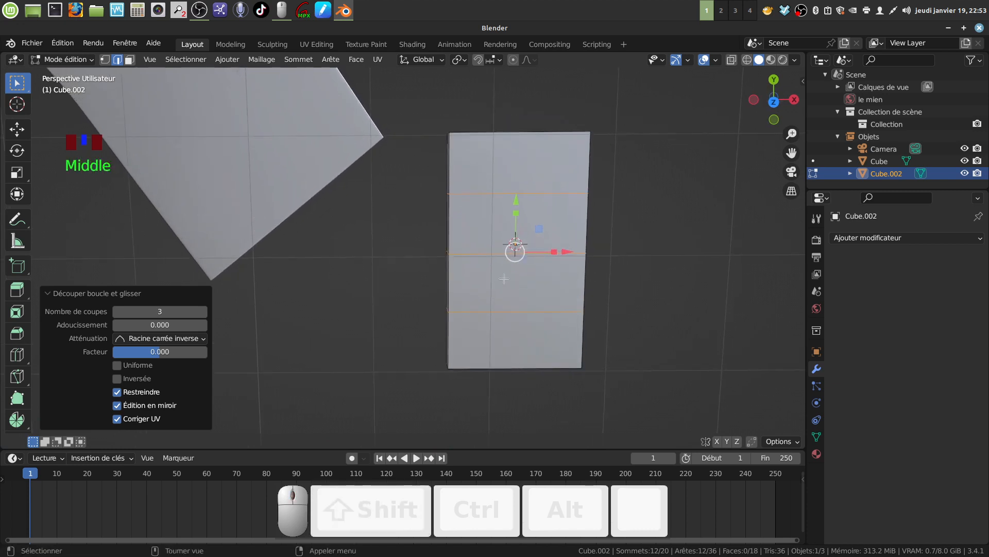
key("ctrl+r")
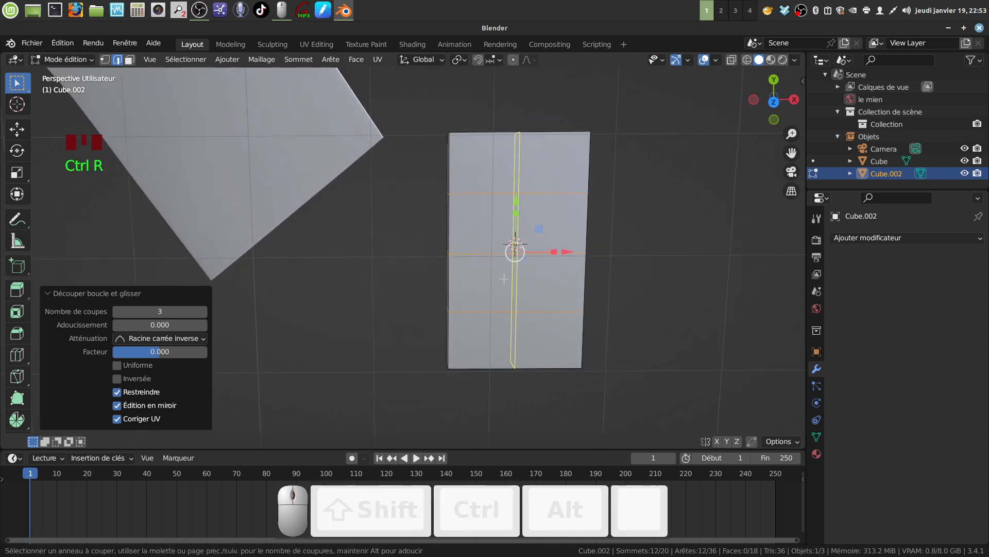
left_click(504, 279)
right_click(504, 278)
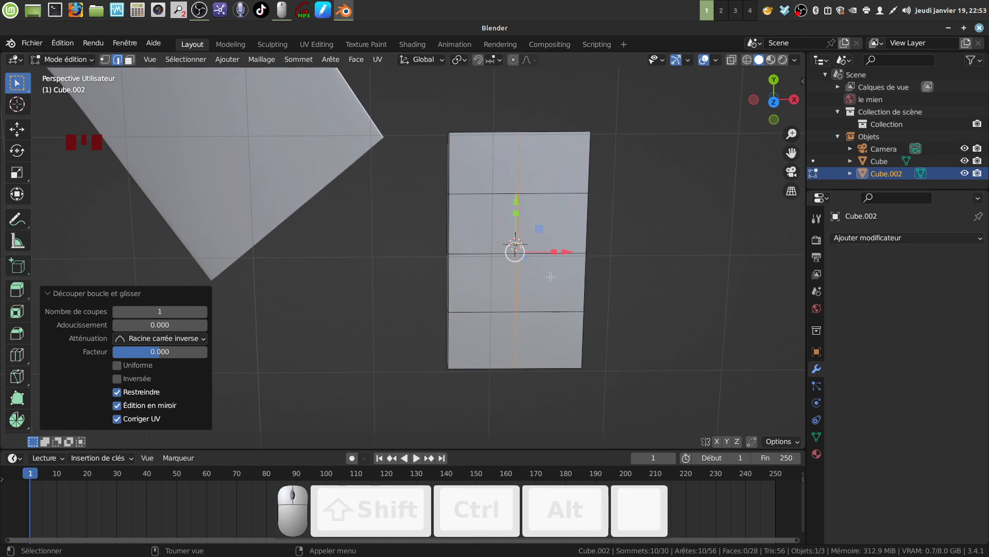
key("ctrl+z")
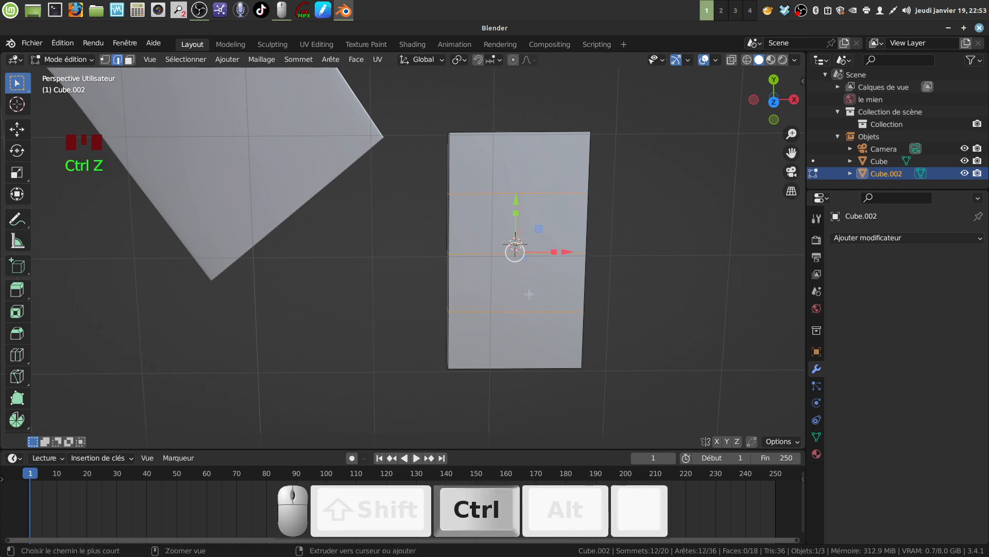
Cut two lengthwise edge loops in the block and spread them apart with an X scale of 1.583
key("ctrl+r")
scroll(530, 294, "up", 1)
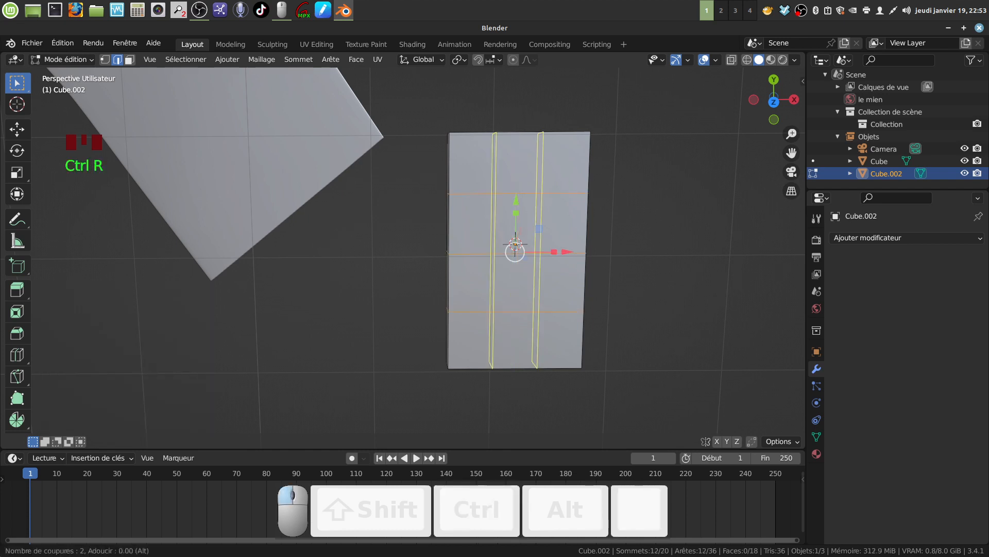
left_click(529, 294)
right_click(529, 293)
left_click_drag(554, 251, 576, 247)
mouse_move(460, 264)
middle_mouse_down()
mouse_move(442, 260)
mouse_move(490, 286)
mouse_move(448, 278)
middle_mouse_up()
Move the middle vertical edge of the block's side facing the spiral about -0.496 m along X
left_click(119, 60)
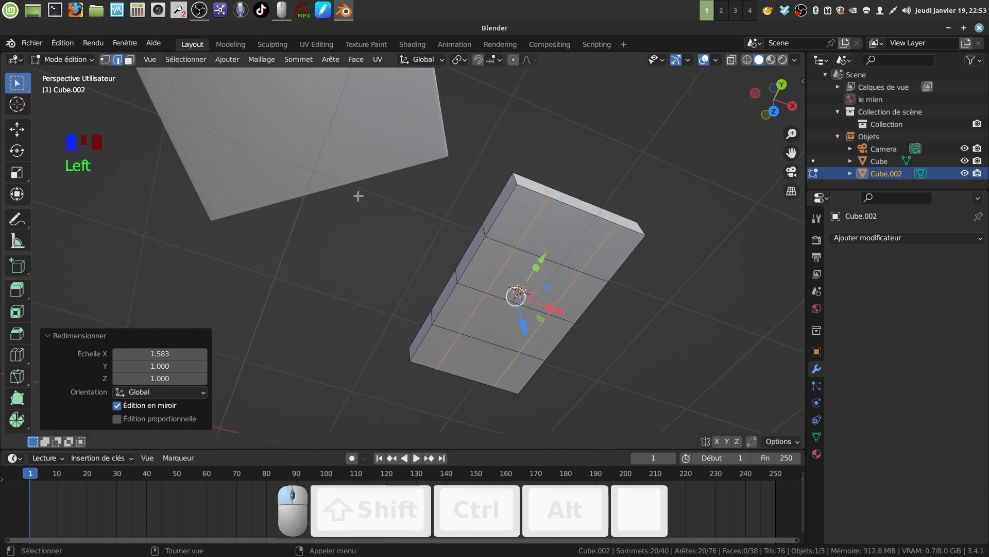
left_click(457, 275)
middle_click_drag(456, 275, 468, 239)
left_click_drag(509, 290, 457, 292)
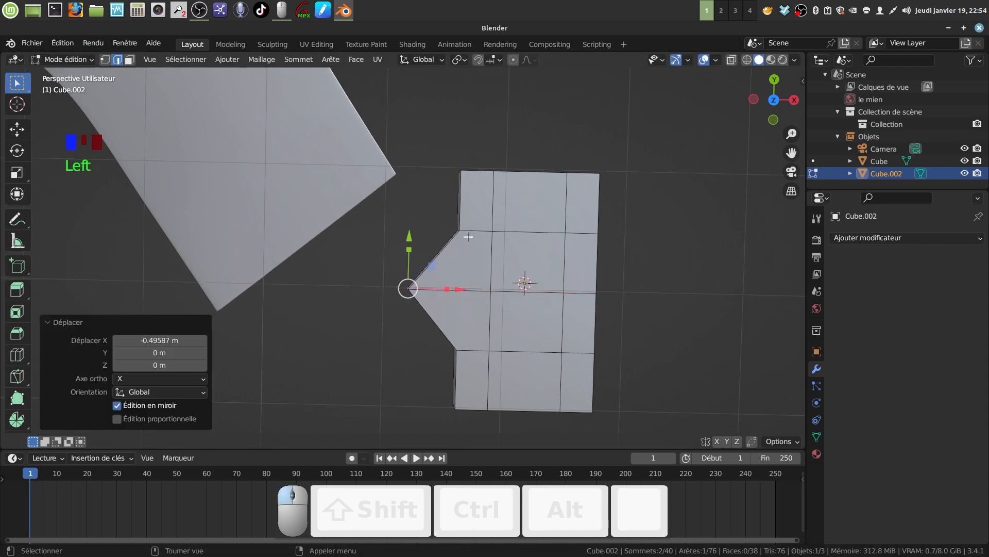
Move the two vertical edges flanking the block's protruding point about -0.113 m along X
middle_click_drag(456, 292, 454, 230)
left_click(460, 225)
middle_click_drag(443, 321, 515, 371, "shift")
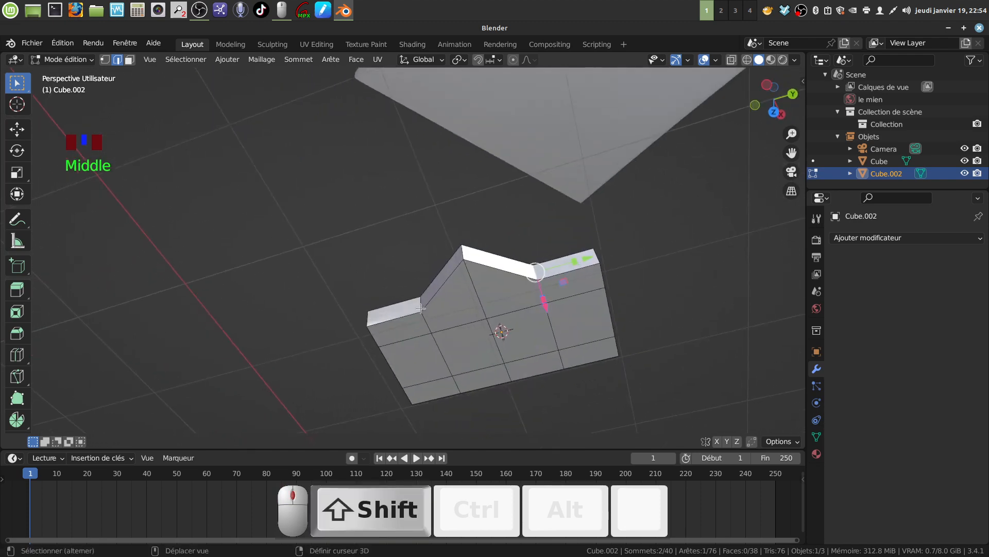
left_click(418, 307, "shift")
middle_click_drag(418, 307, 455, 290)
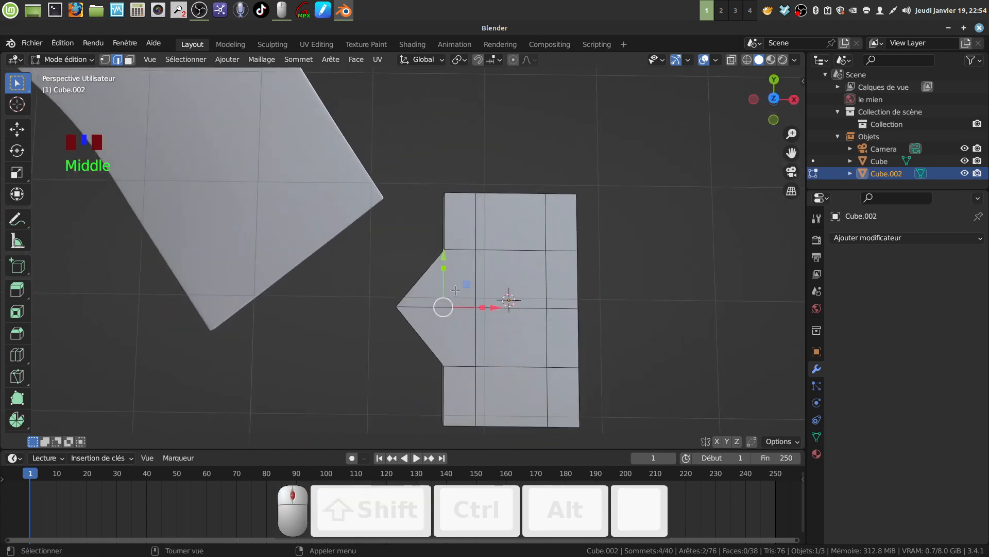
left_click_drag(495, 308, 482, 309)
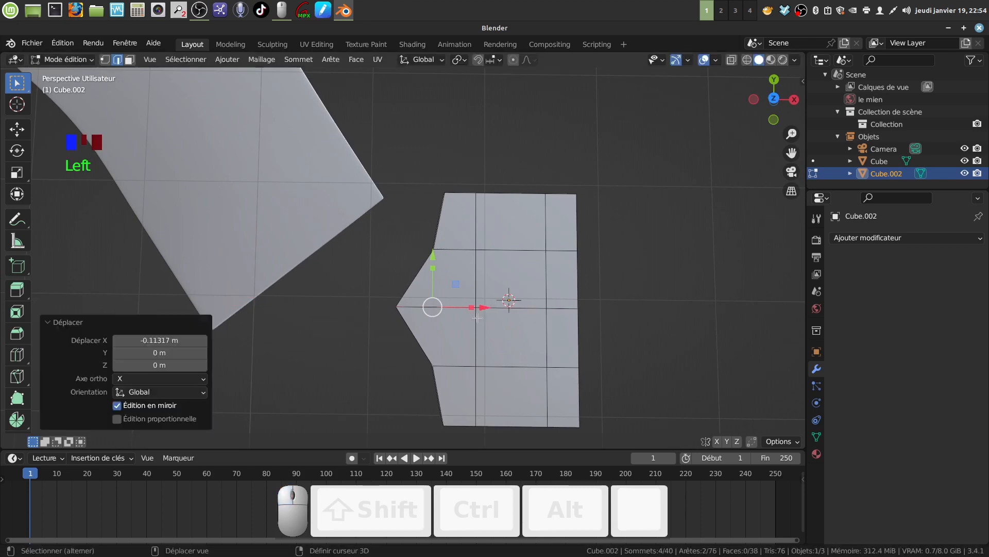
Delete the ten thickness faces along the block's two ends and the straight long side opposite the point
middle_click_drag(481, 309, 381, 169, "shift")
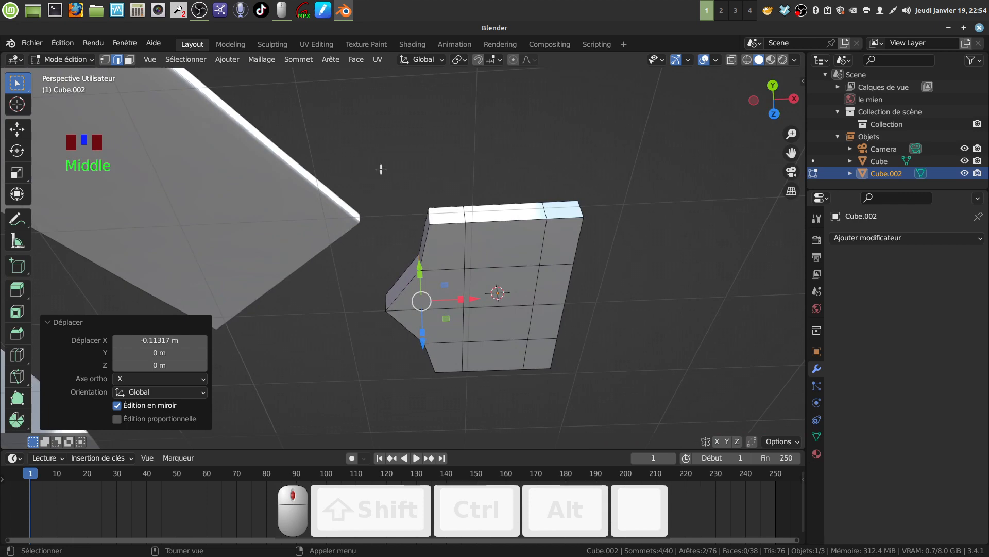
left_click(130, 60)
left_click(451, 213)
left_click(504, 212, "shift")
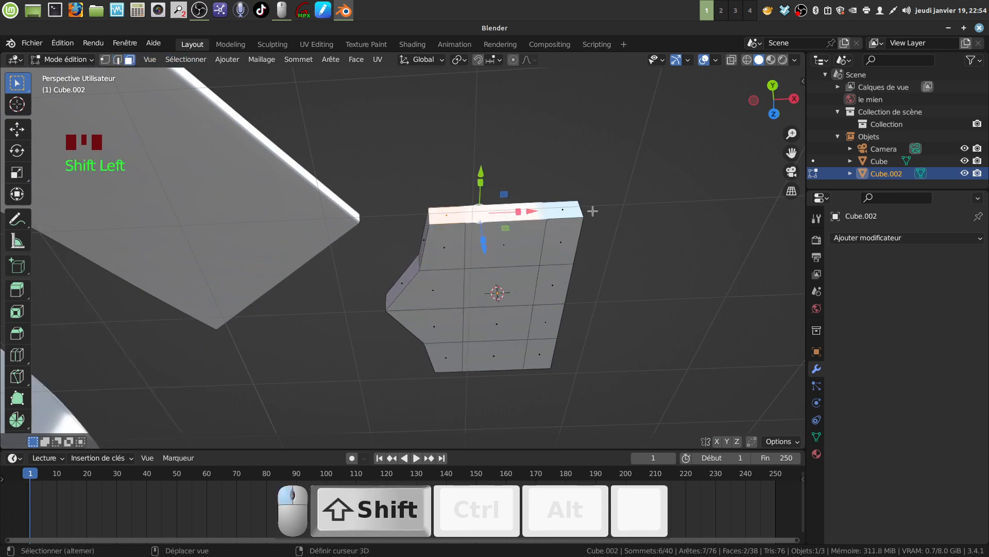
middle_click_drag(572, 213, 549, 269)
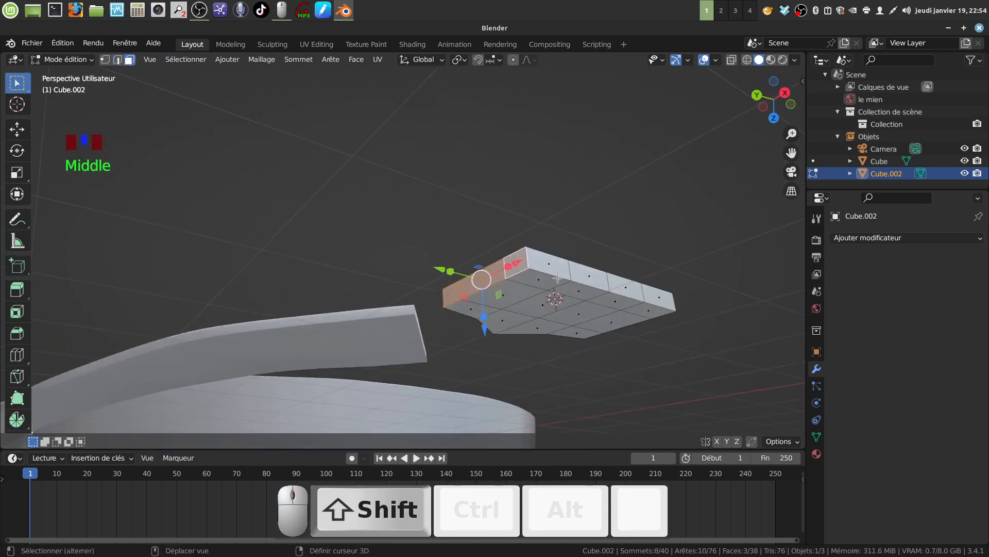
left_click(550, 269, "shift")
left_click(550, 269, "shift")
left_click(592, 280, "shift")
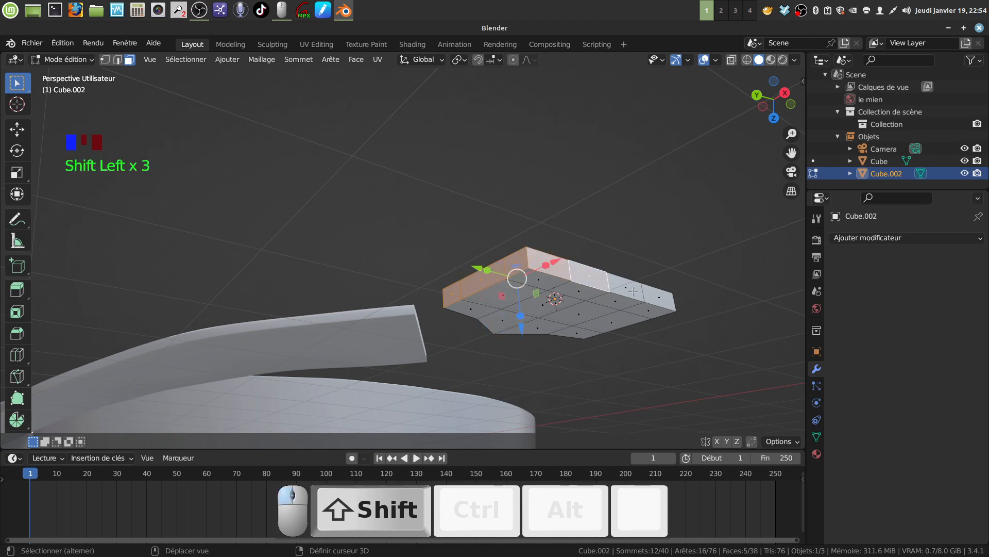
left_click(631, 292, "shift")
left_click(652, 295, "shift")
middle_click_drag(653, 304, 486, 261)
left_click(485, 261, "shift")
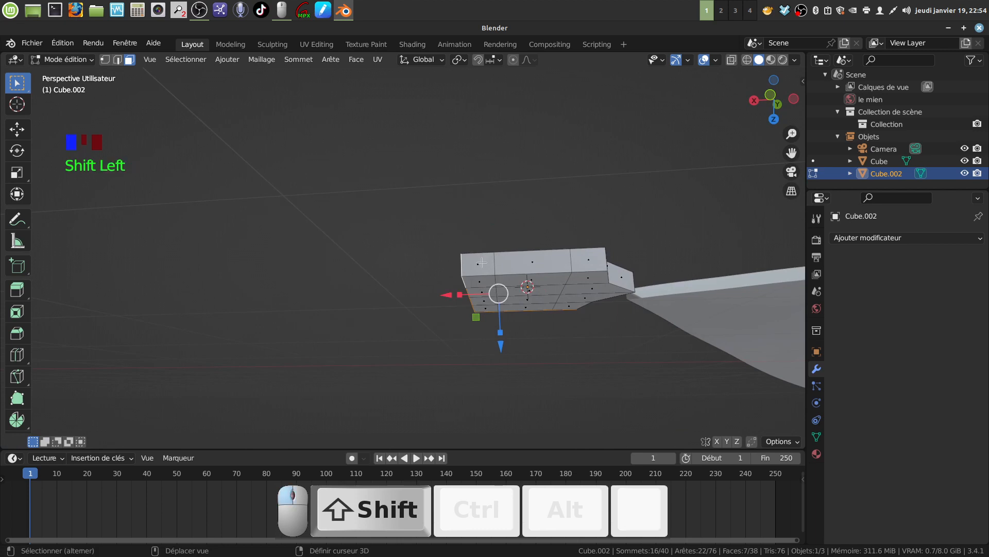
left_click(547, 260, "shift")
left_click(594, 265, "shift")
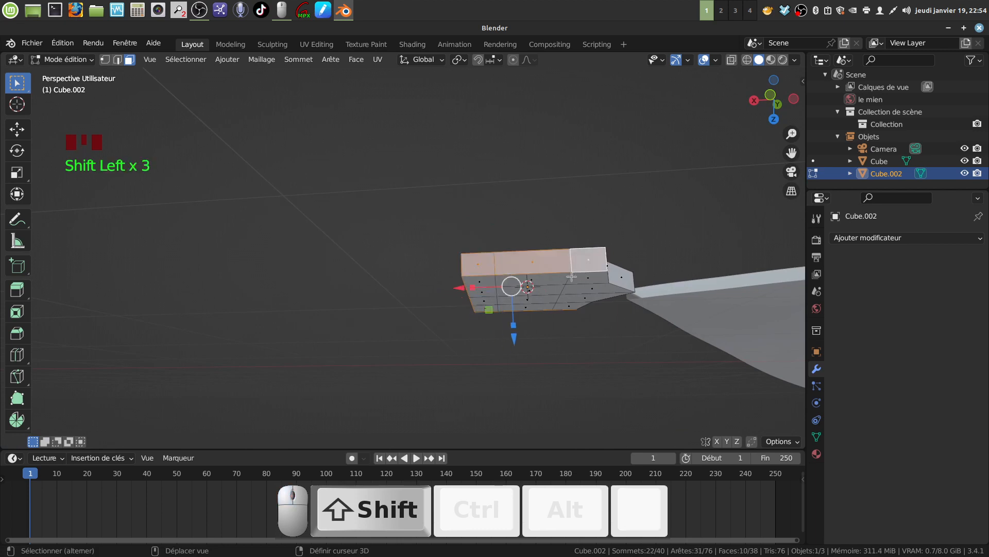
key("x")
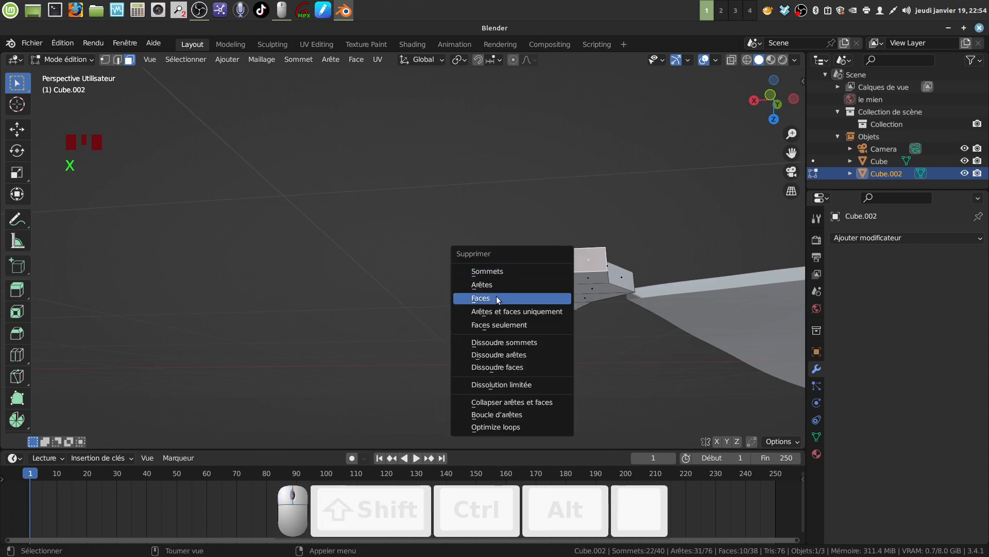
left_click(496, 295)
middle_click_drag(496, 296, 667, 197)
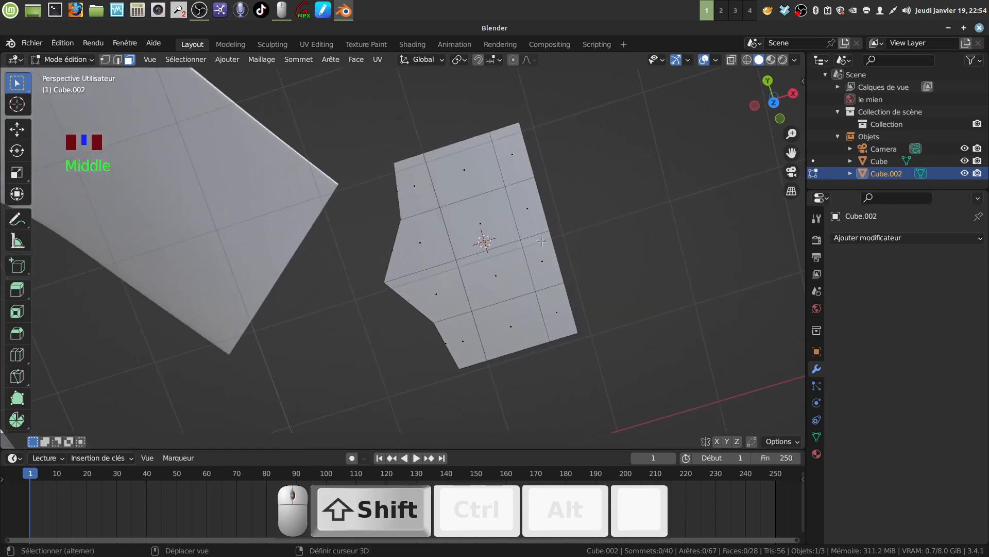
Select the two central faces on both the upper and lower sides of the block and scale them to 0.631 in Y
middle_click_drag(547, 245, 524, 243)
middle_click_drag(469, 221, 489, 257)
scroll(495, 272, "up", 1)
left_click(492, 250)
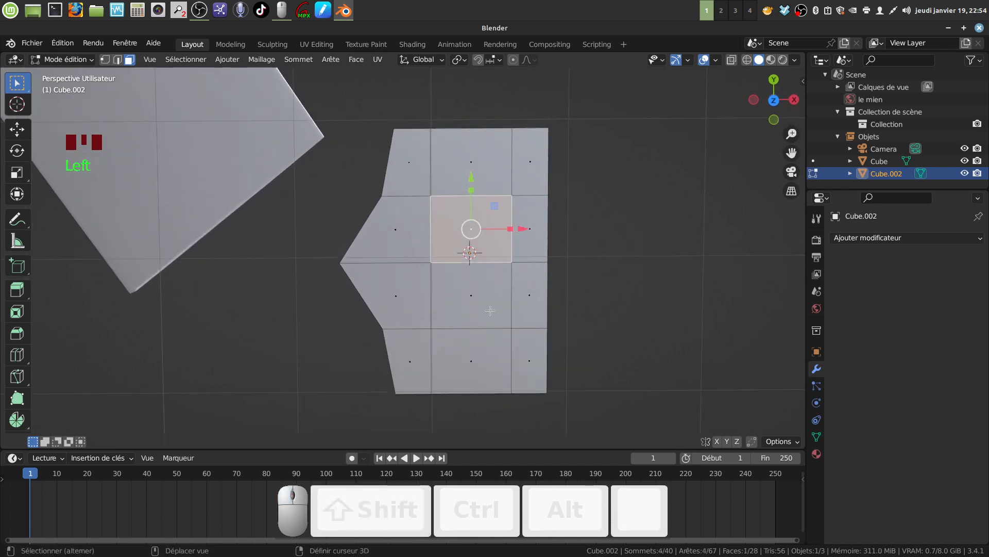
left_click(503, 306, "shift")
middle_click_drag(503, 305, 497, 122)
left_click(467, 267, "shift")
middle_click_drag(497, 216, 493, 149, "shift")
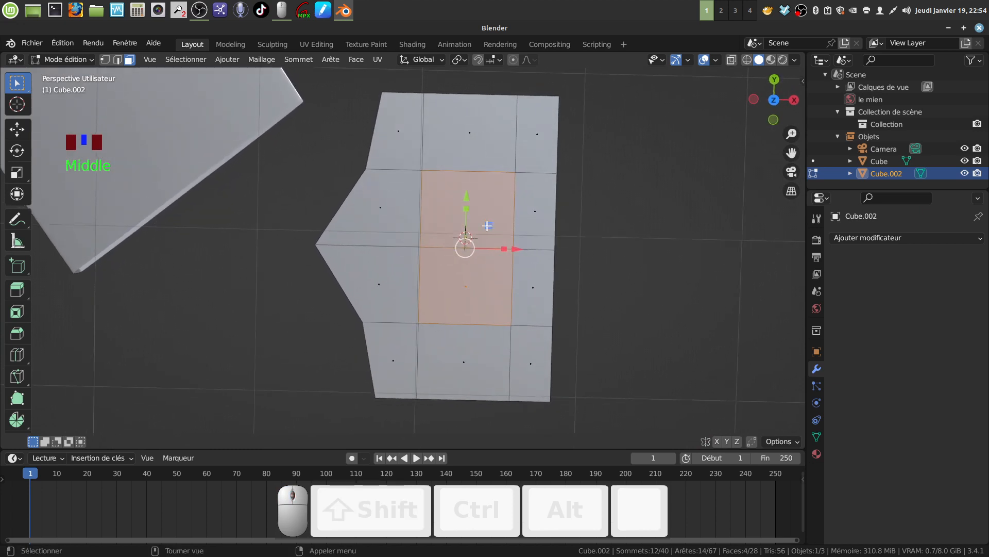
left_click_drag(466, 211, 465, 230)
Scale the four selected central faces uniformly by 1.362
key("s")
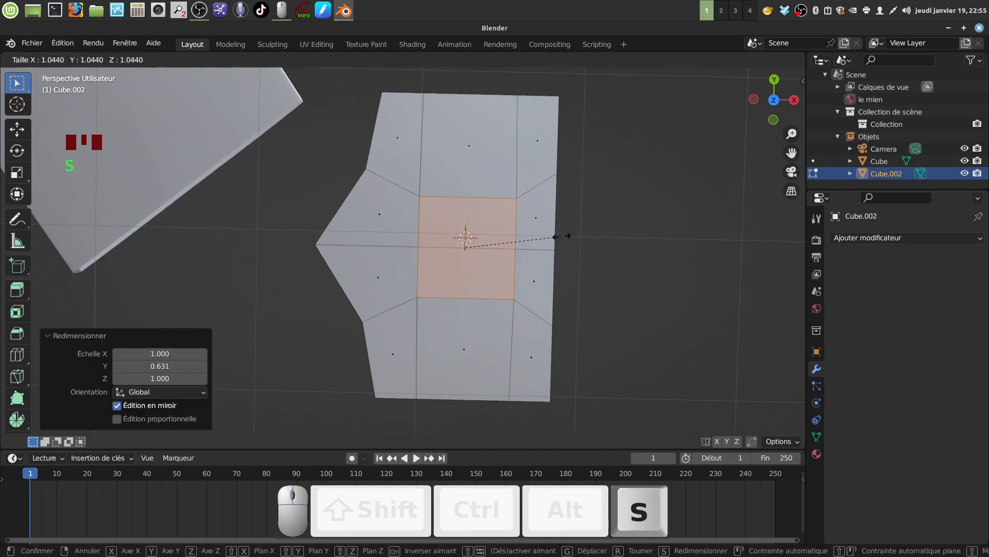
right_click(577, 236)
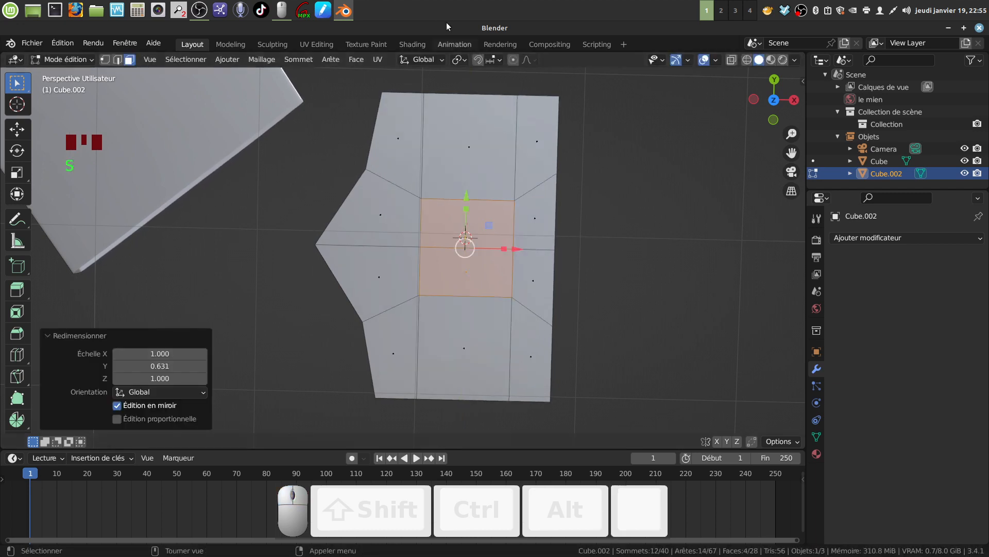
left_click(464, 63)
left_click(507, 101)
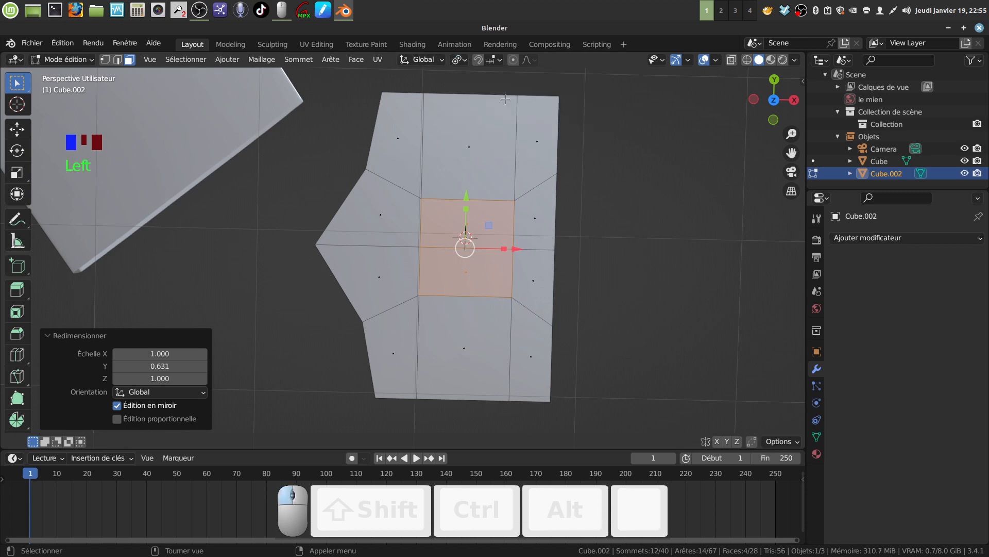
key("s")
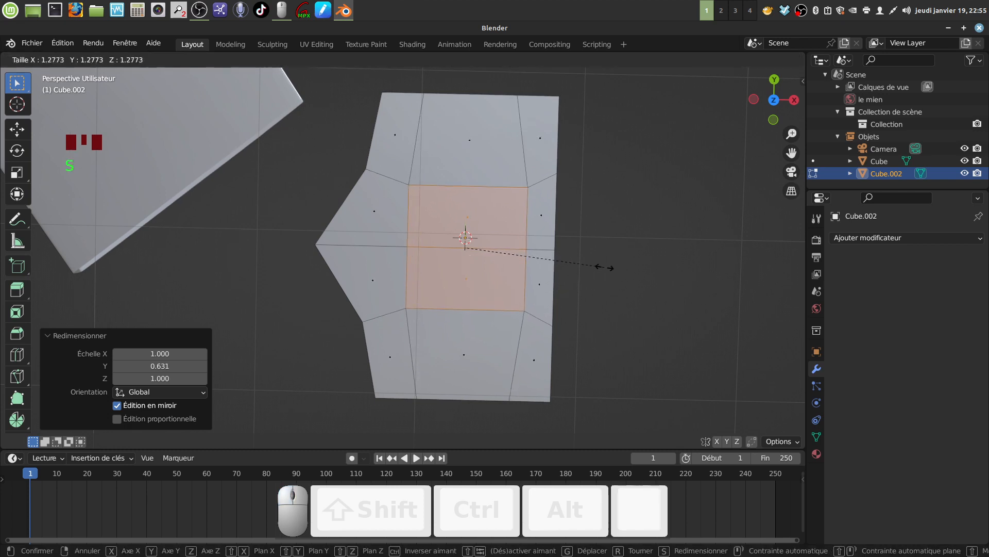
left_click(610, 268)
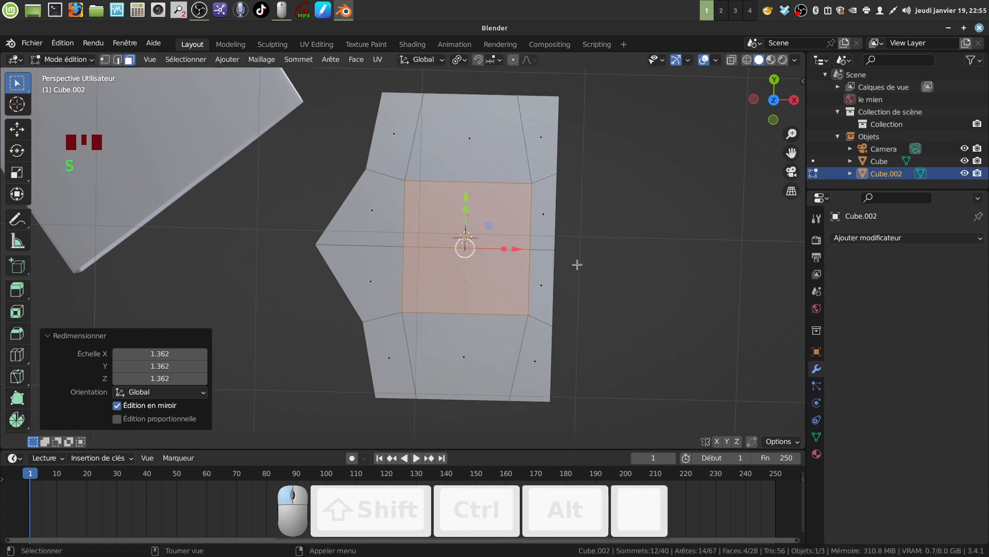
Inset the four selected central faces with a thickness of 0.1412 m
middle_click_drag(579, 265, 530, 255, "shift")
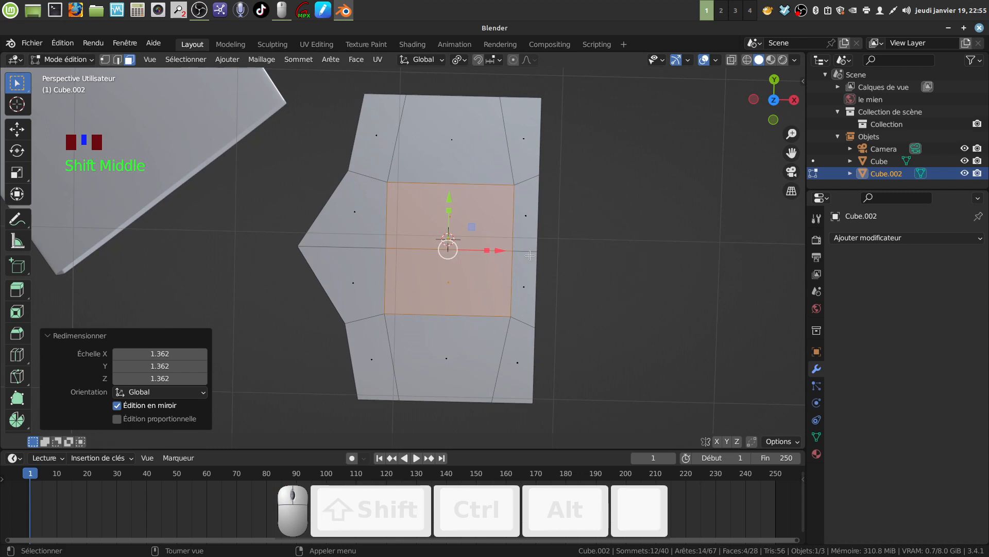
key("i")
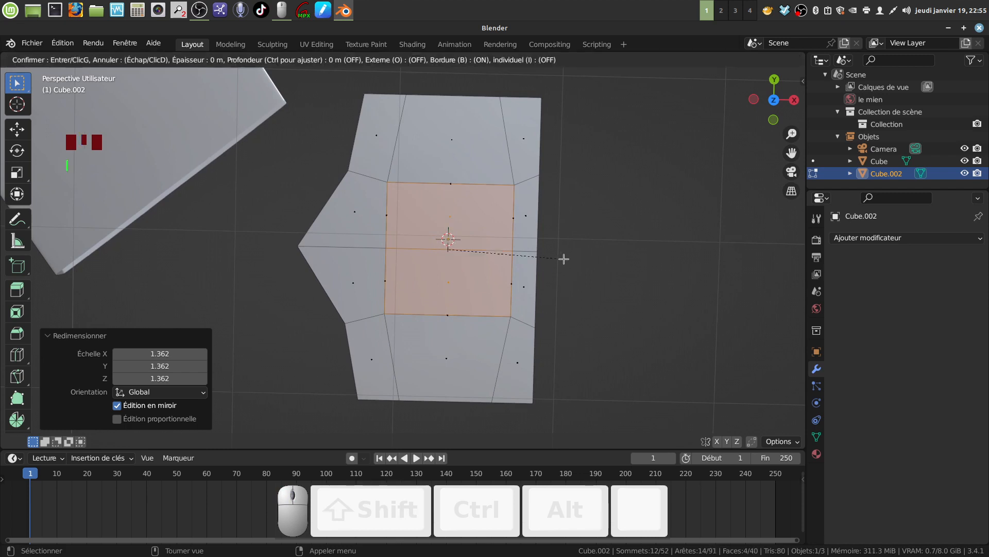
left_click(549, 260)
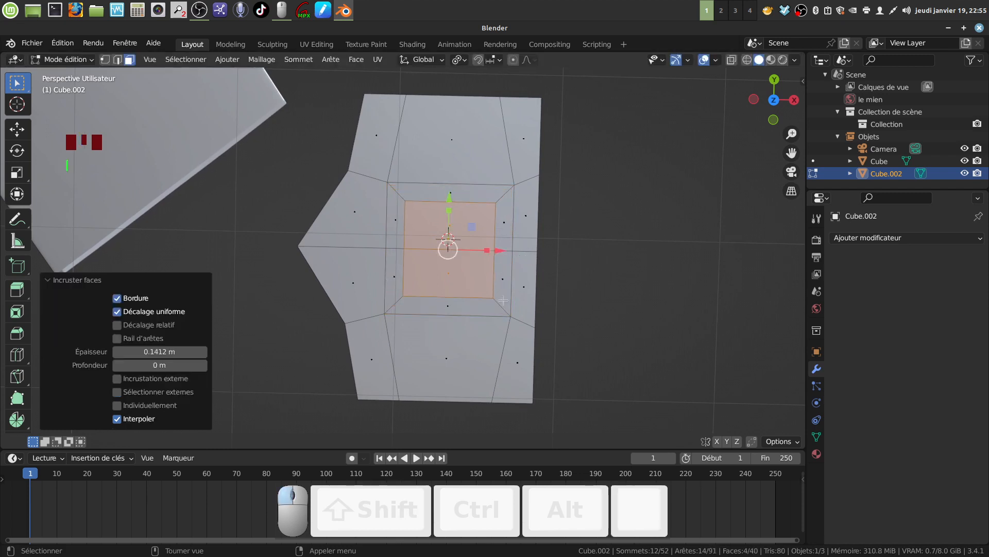
middle_click_drag(505, 293, 490, 272, "shift")
scroll(499, 286, "up", 1)
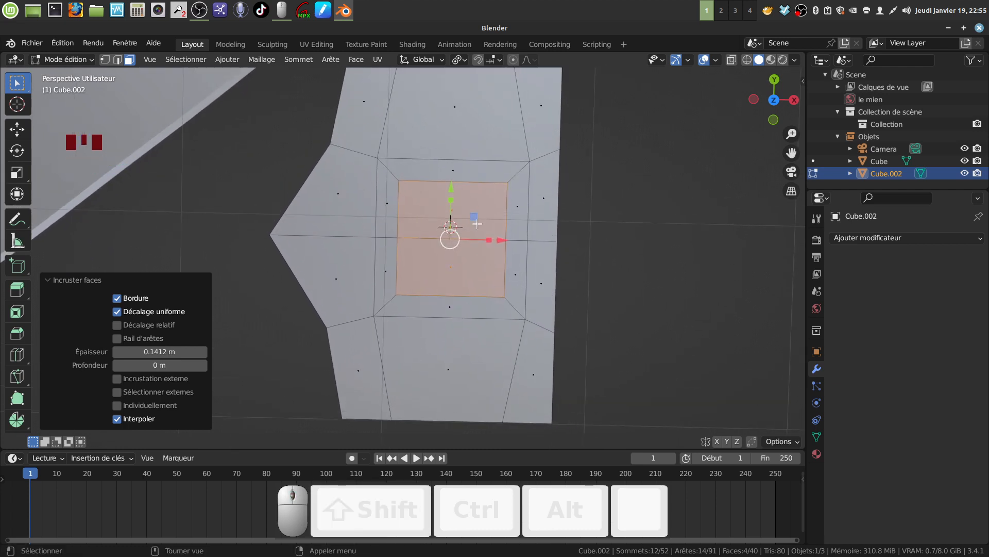
Select the two crosswise edges of the inner inset square on both the upper and lower sides of the block
left_click(118, 61)
left_click(633, 233)
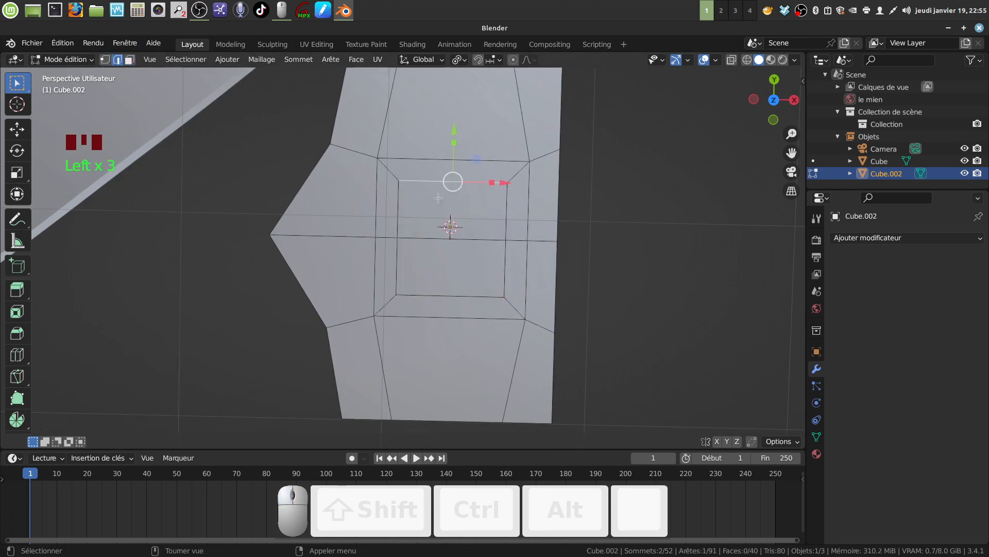
left_click(450, 293, "shift")
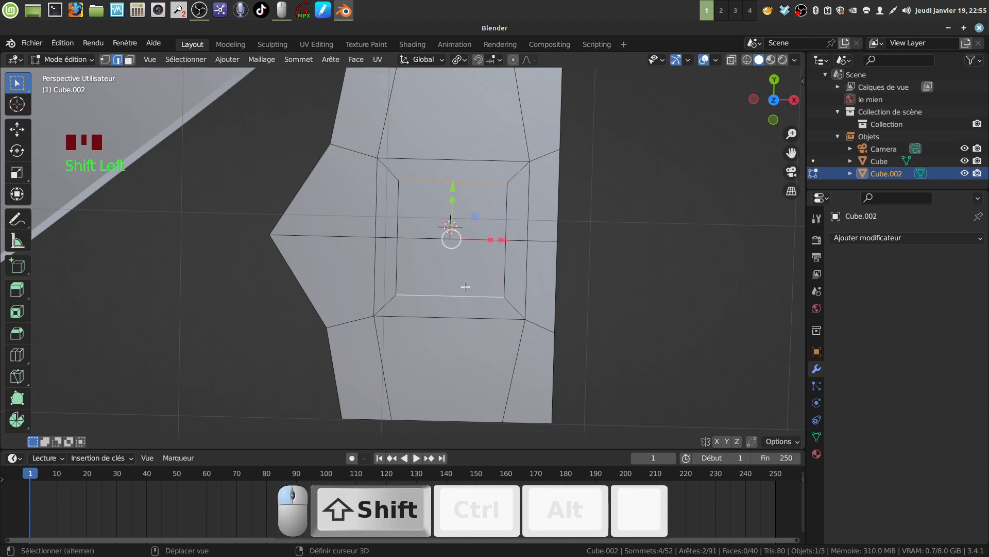
middle_click_drag(451, 293, 461, 152)
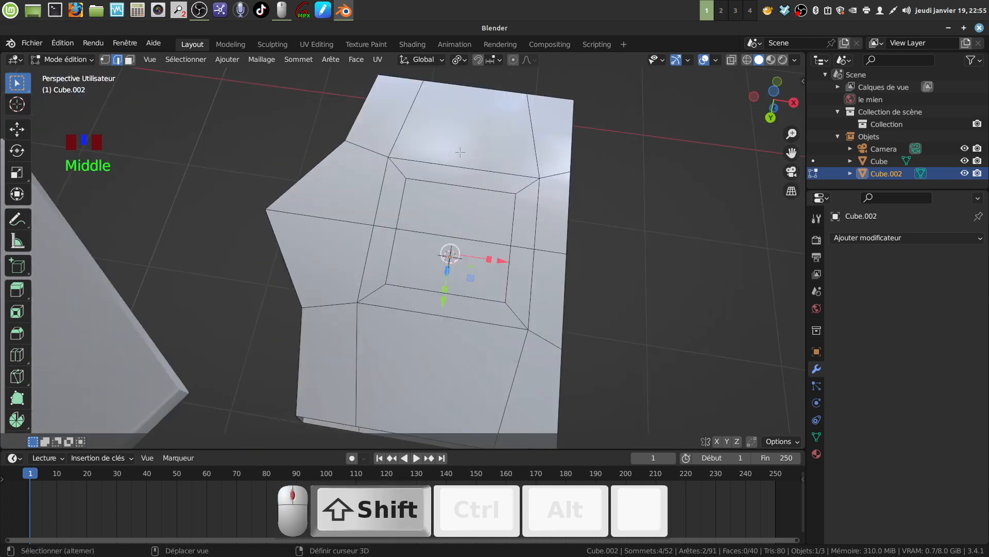
left_click(451, 186, "shift")
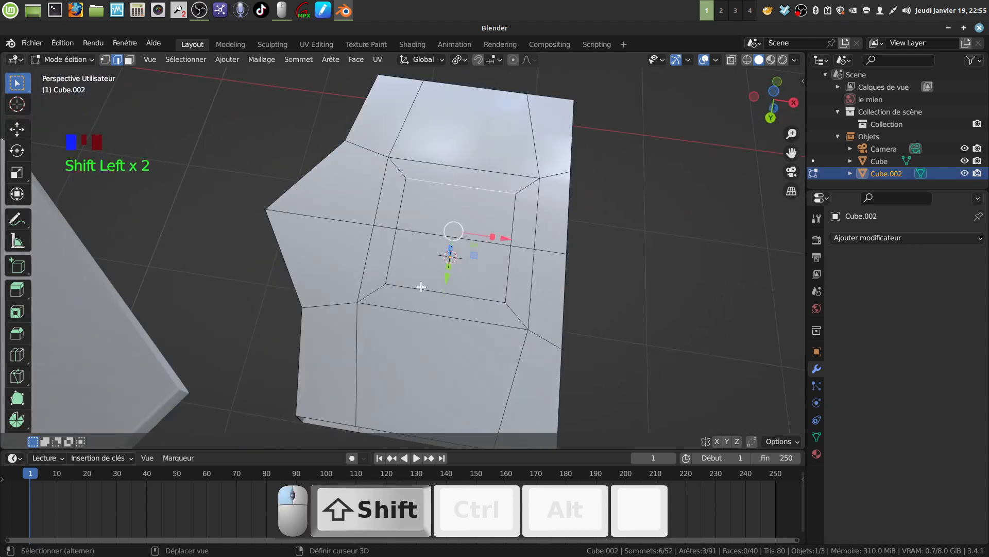
left_click(421, 286, "shift")
middle_click_drag(421, 287, 439, 81)
middle_click_drag(479, 447, 468, 412, "shift")
middle_click_drag(468, 413, 482, 396)
key("Tab")
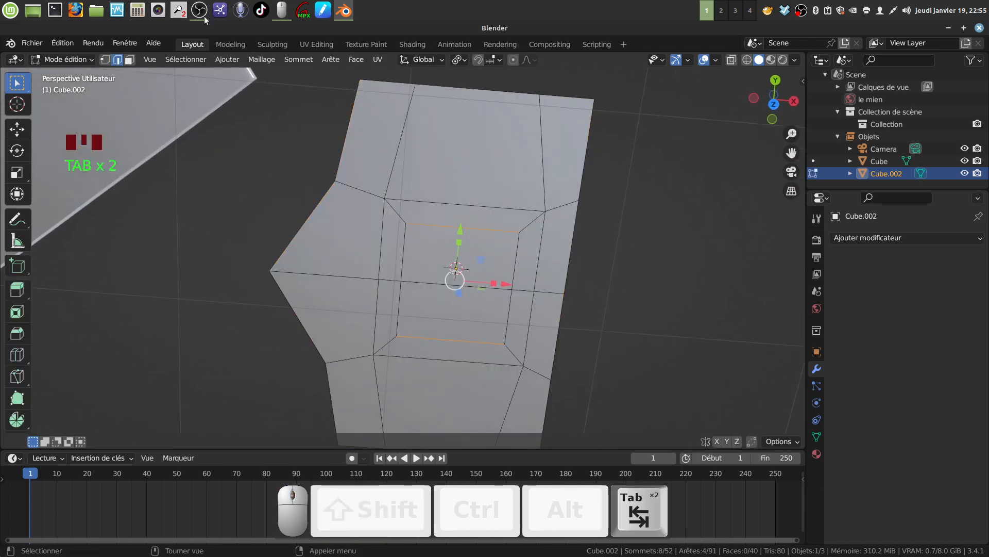
Select the two faces inside the inner inset square on both sides of the block
left_click(430, 262)
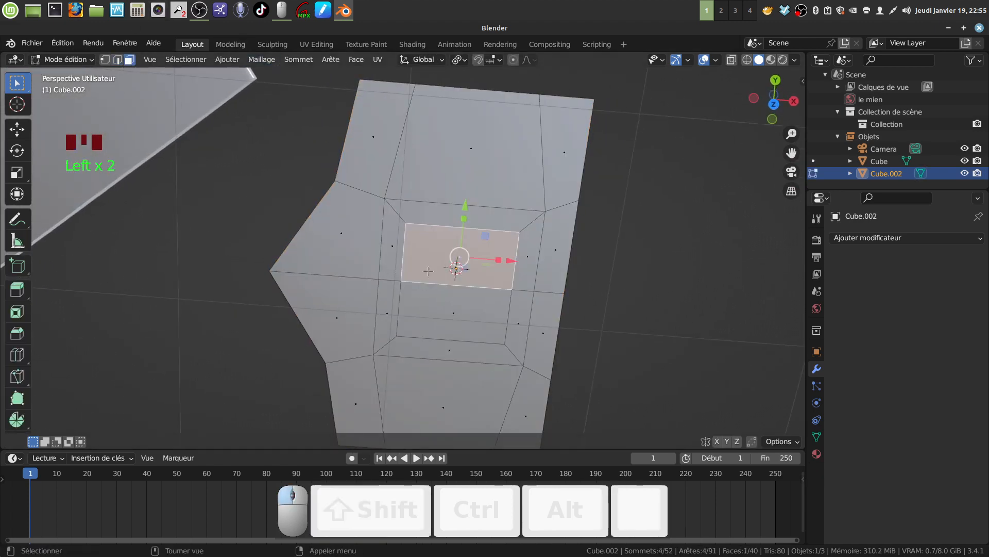
left_click(424, 309, "shift")
middle_click_drag(424, 310, 435, 126)
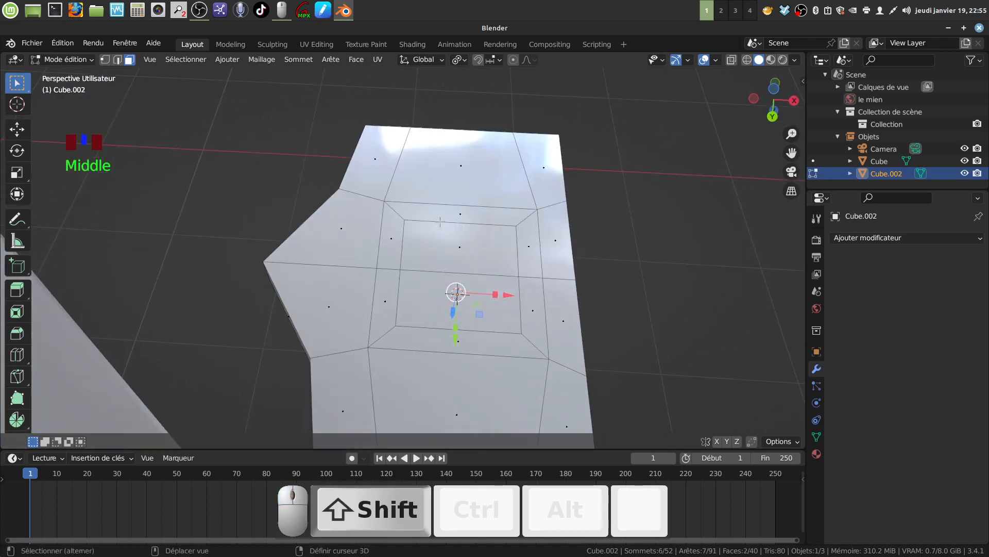
left_click(435, 236, "shift")
left_click(431, 300, "shift")
middle_click_drag(431, 300, 439, 126)
scroll(440, 126, "down", 2)
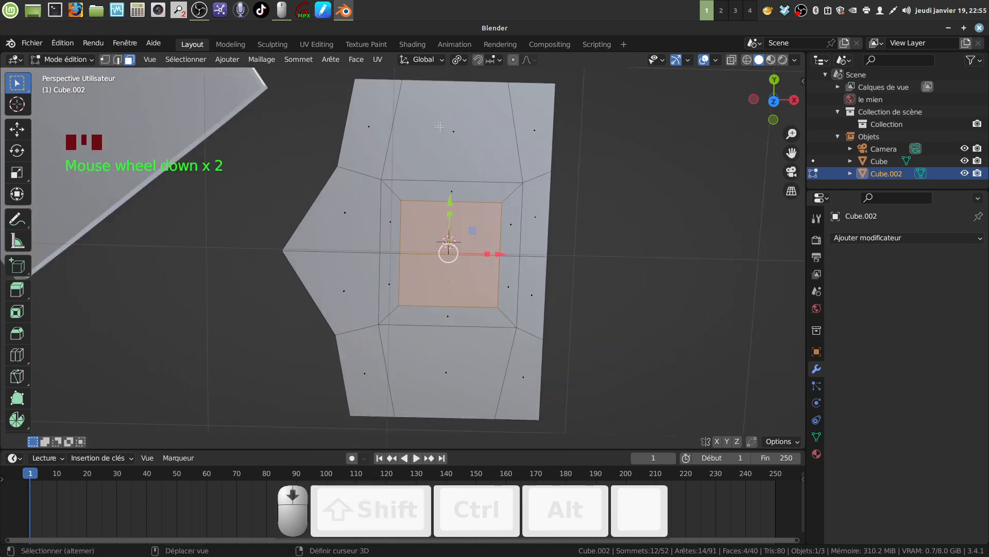
Cut one centred lengthwise edge loop through the middle of both the upper and lower sides of the block
middle_click_drag(459, 201, 466, 205, "shift")
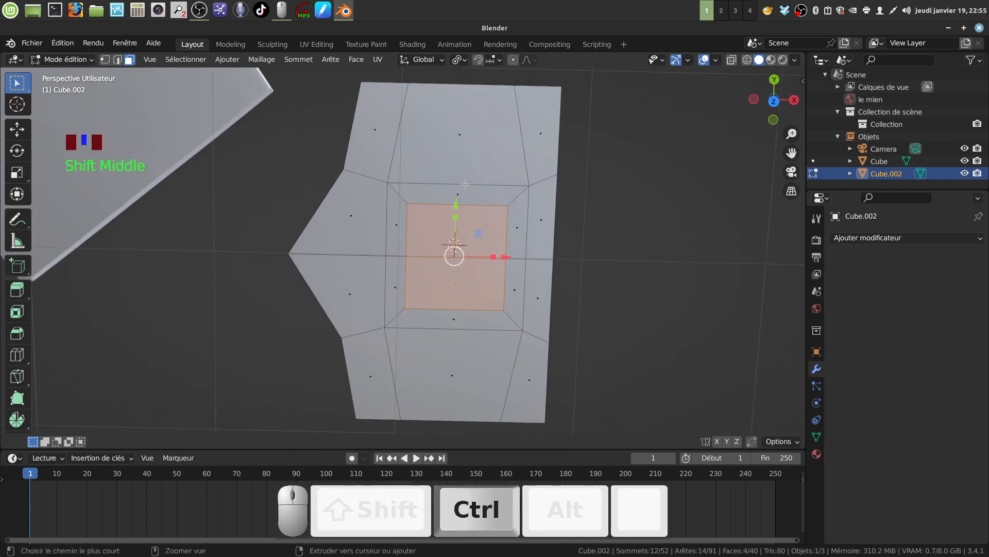
key("ctrl+r")
left_click(463, 184)
right_click(484, 191)
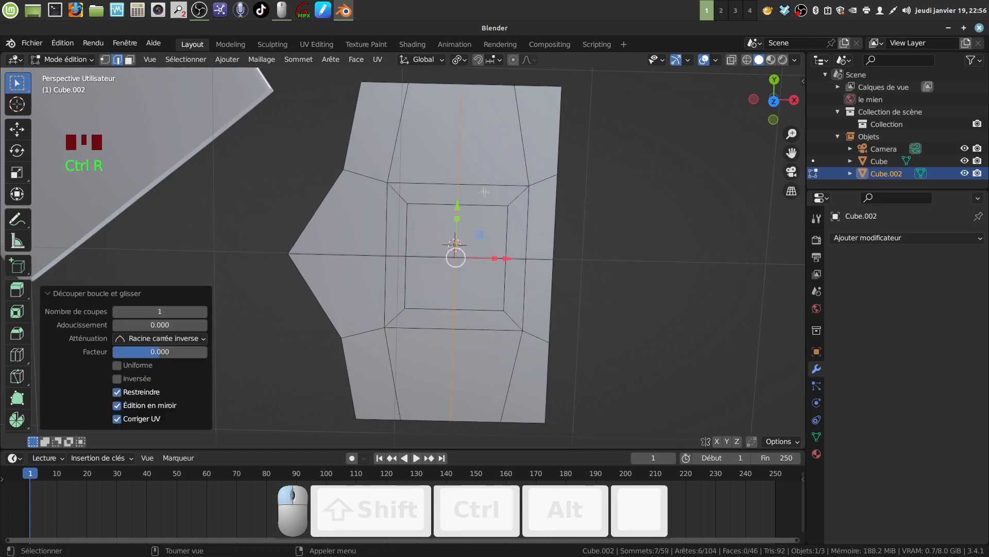
middle_click_drag(485, 191, 475, 17)
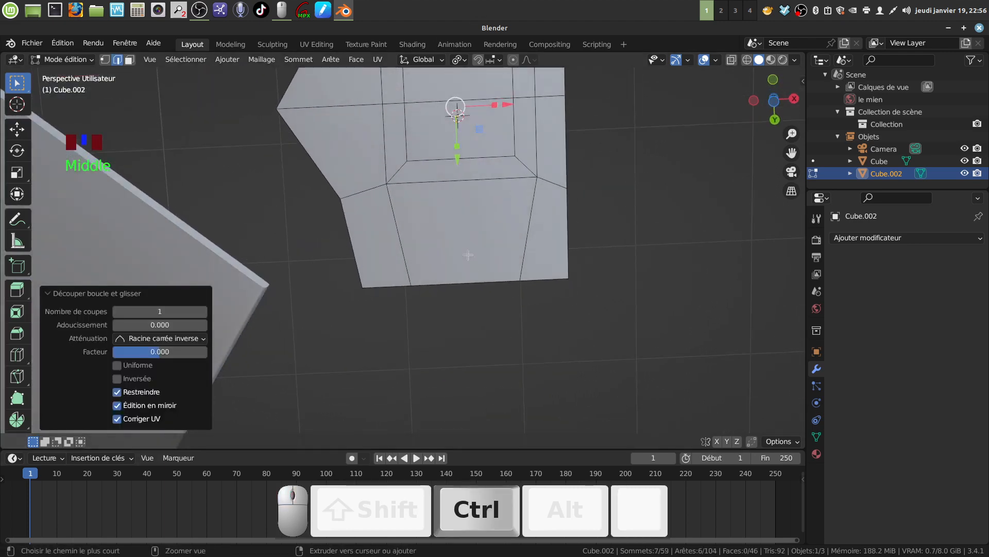
key("ctrl+r")
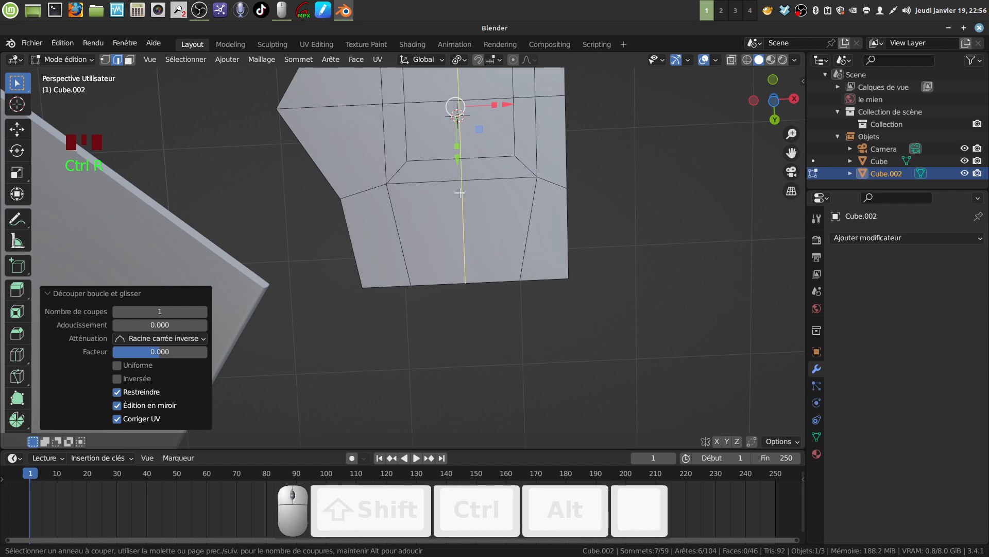
double_click(459, 193)
Delete the four faces inside the inner inset square on both the upper and lower sides of the block
middle_click_drag(473, 248, 450, 115)
middle_click_drag(478, 296, 510, 193, "shift")
middle_click_drag(507, 351, 510, 307)
middle_click_drag(517, 389, 523, 289, "shift")
scroll(494, 208, "up", 3)
middle_click_drag(502, 227, 508, 202)
middle_click_drag(516, 201, 605, 234, "shift")
middle_click_drag(623, 235, 647, 235)
middle_click_drag(650, 237, 427, 237, "shift")
left_click(129, 59)
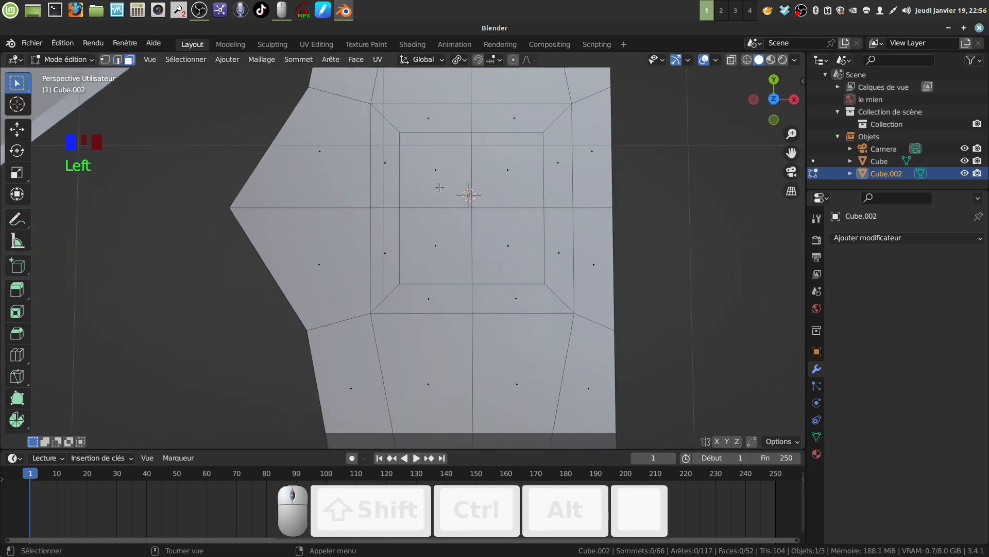
left_click(430, 195)
left_click(479, 198, "shift")
left_click(497, 238, "shift")
left_click(463, 259, "shift")
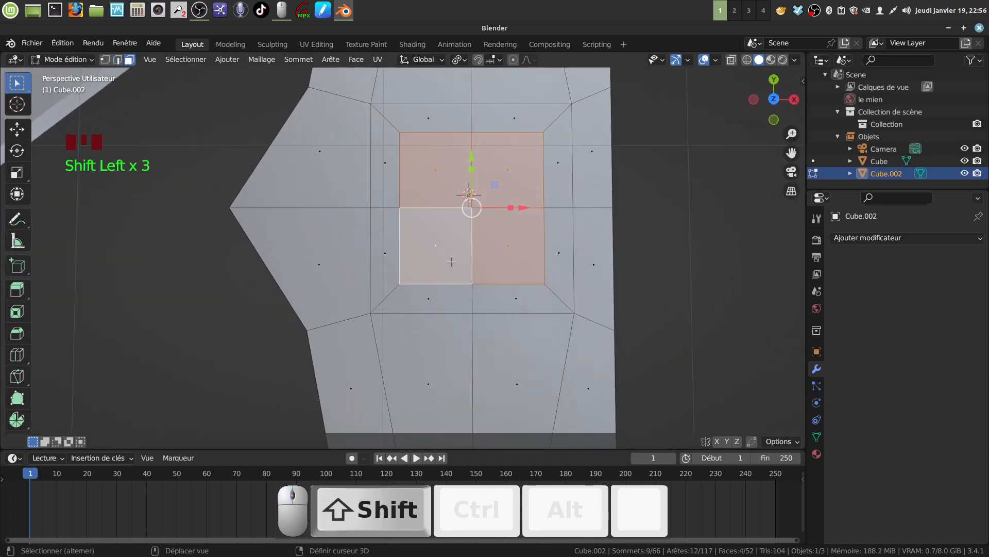
middle_click_drag(462, 259, 421, 247)
scroll(527, 232, "down", 4)
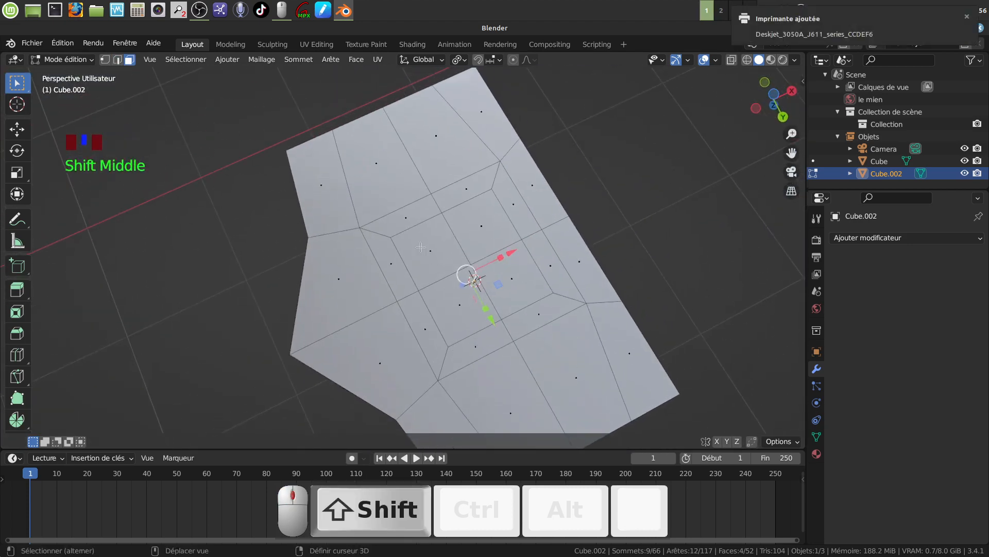
left_click(466, 223, "shift")
left_click(510, 276, "shift")
left_click(451, 319, "shift")
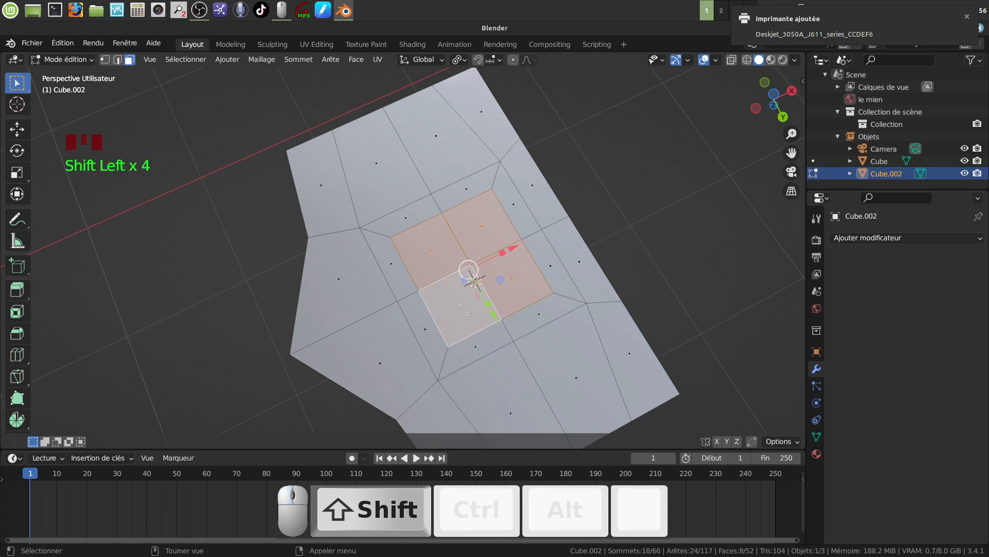
key("x")
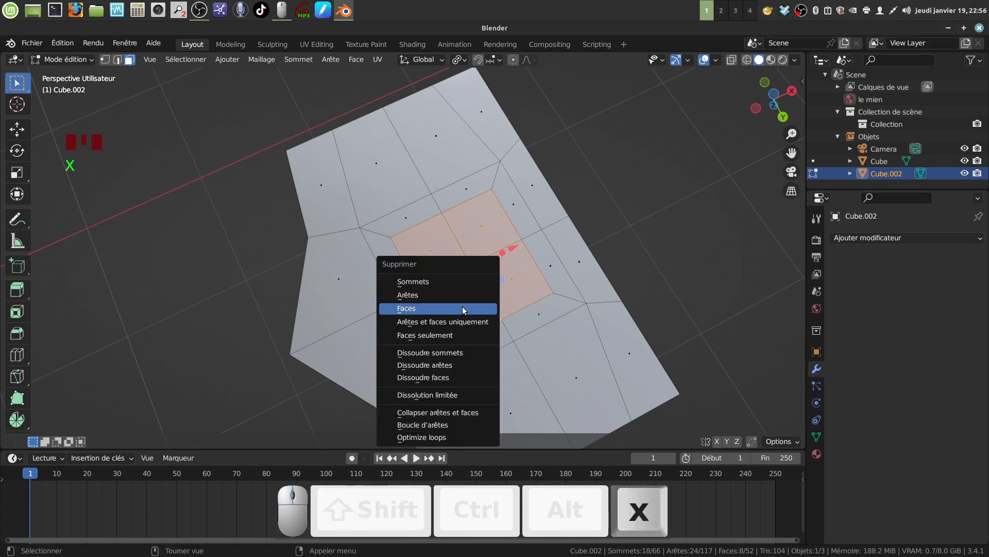
left_click(430, 308)
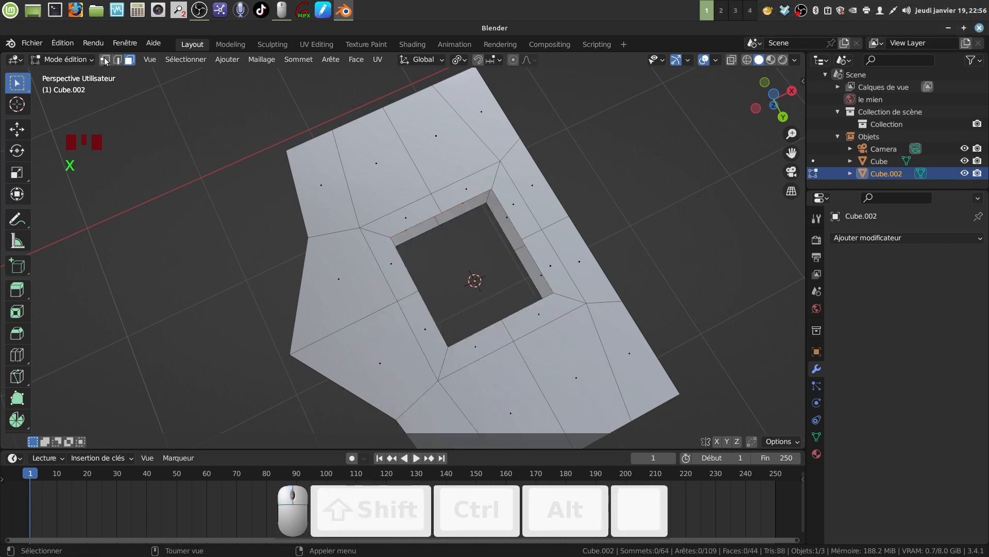
Select the rims of both square openings and reshape them into circles with LoopTools Circle
left_click(450, 223, "alt")
middle_click_drag(452, 225, 548, 199)
right_click(654, 157)
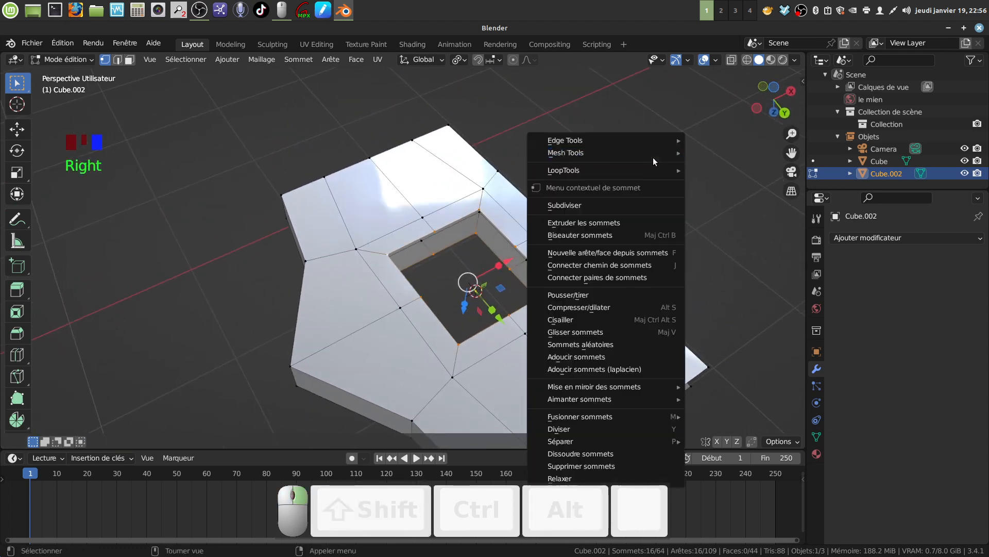
mouse_move(594, 170)
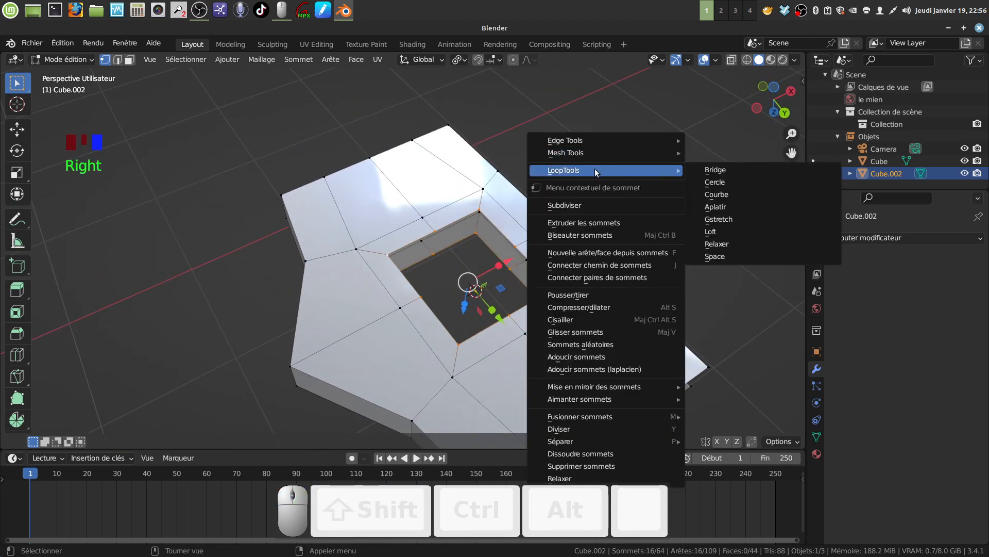
left_click(719, 182)
middle_click_drag(568, 243, 510, 259)
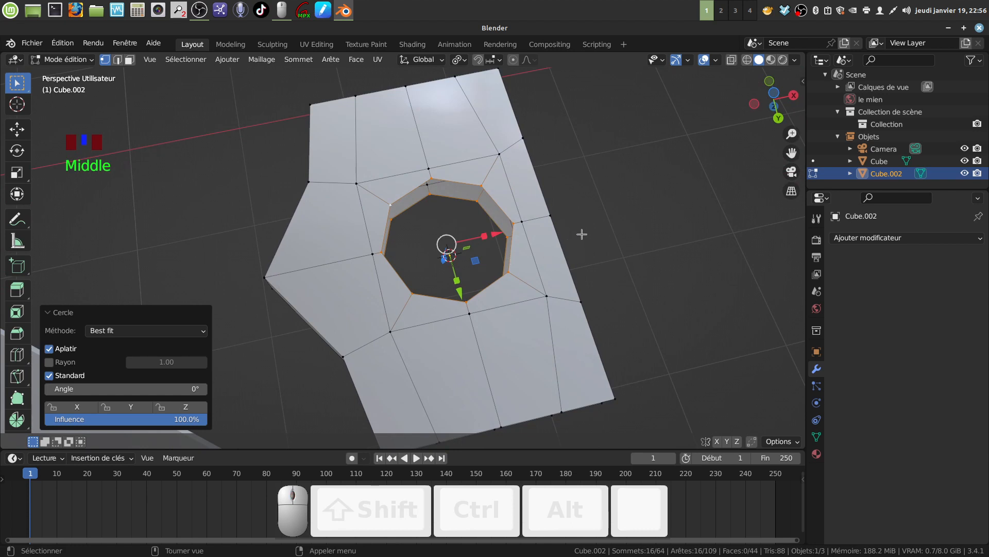
Extrude both circular rims inward at a scale of 0.748 and bridge the new inner edge loops
key("e")
key("s")
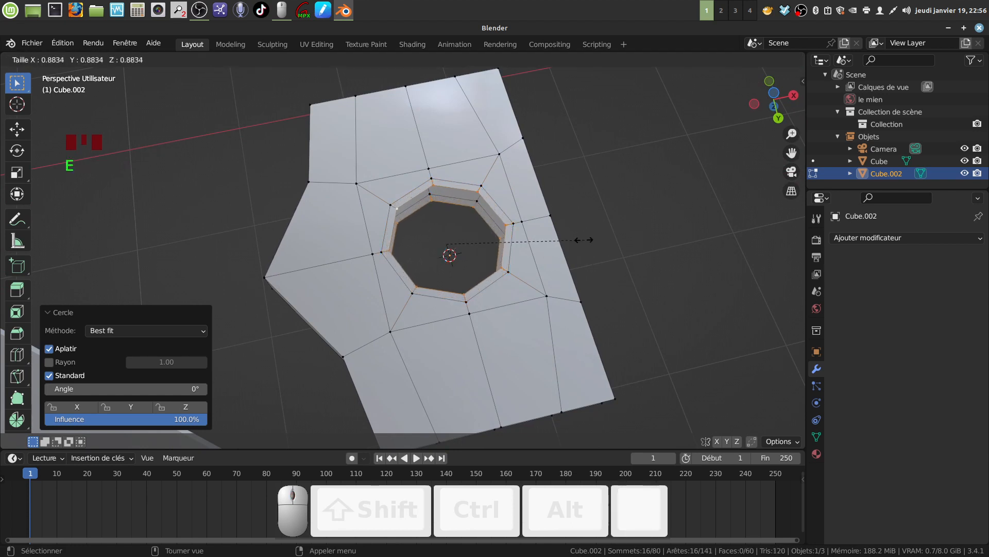
left_click(558, 240)
middle_click_drag(558, 240, 549, 212)
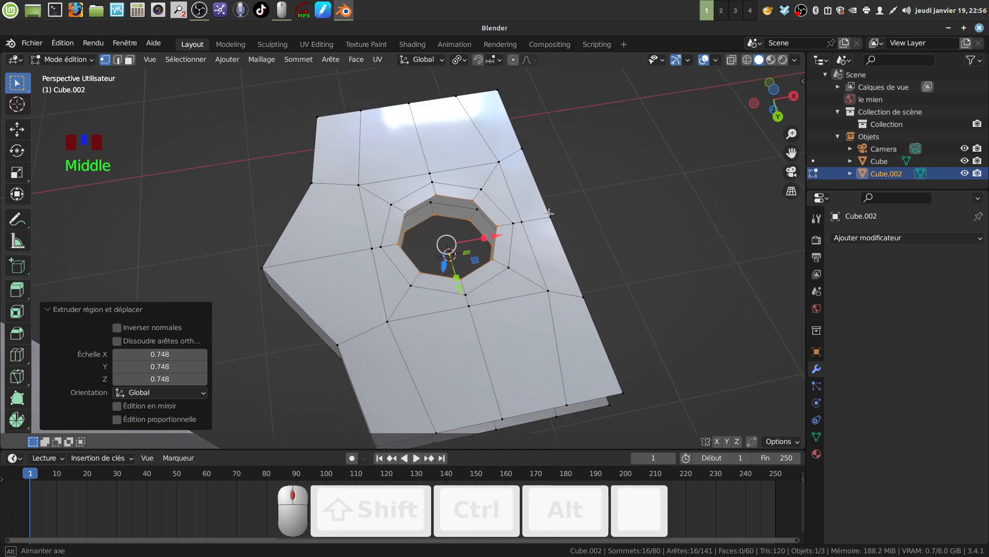
left_click(330, 59)
left_click(378, 107)
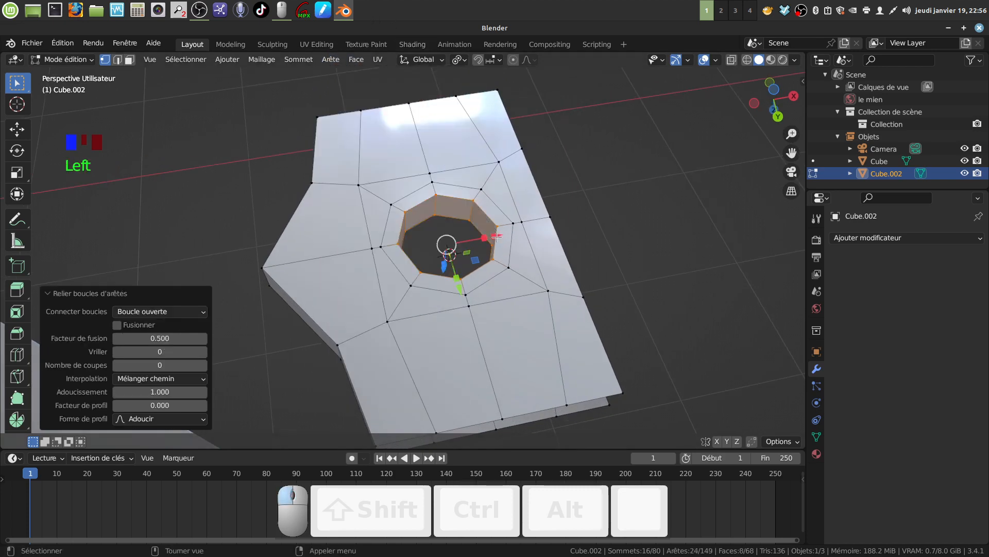
middle_click_drag(379, 108, 409, 204)
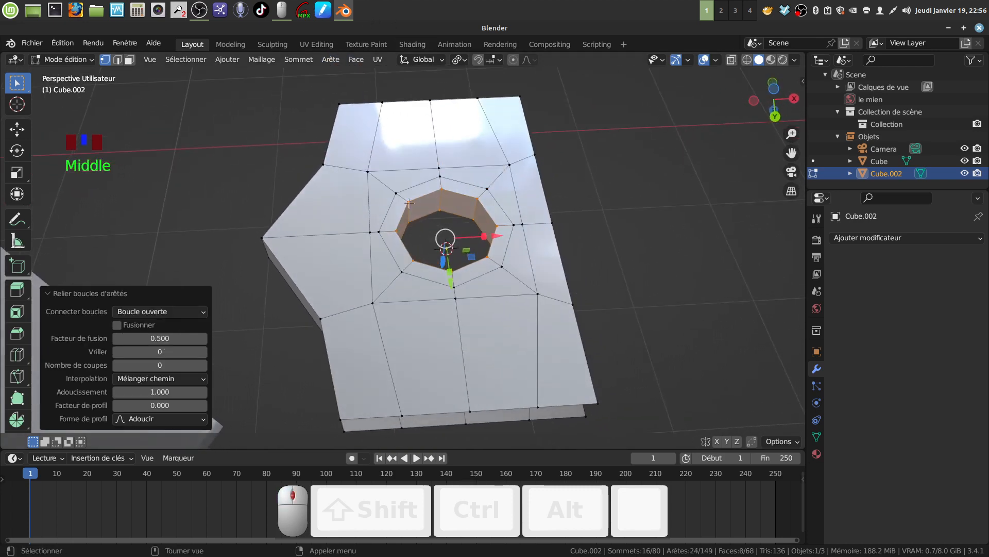
Extrude the face rings around the hole on both sides and scale them 1.298 along Z about the median point
left_click(130, 61)
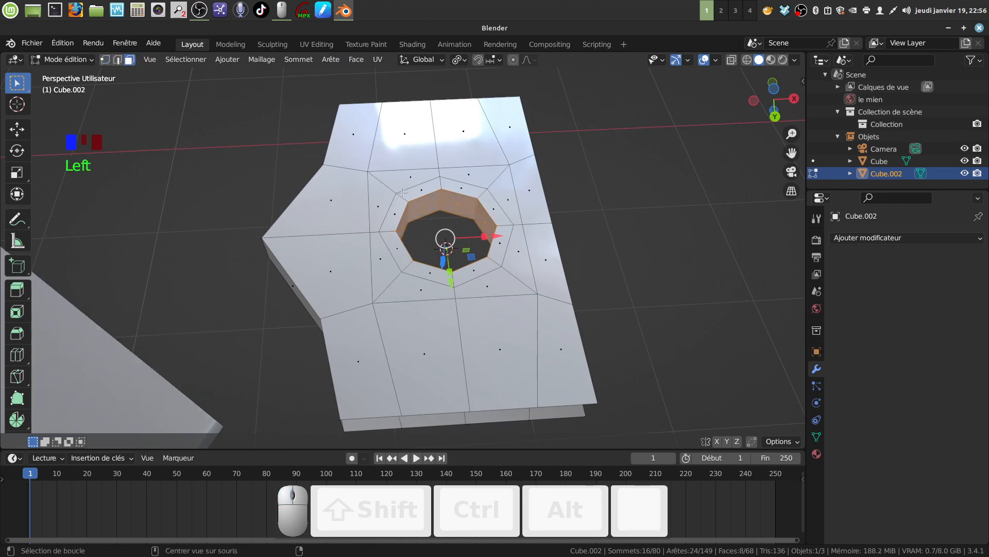
left_click(402, 192, "alt")
left_click(392, 232, "alt")
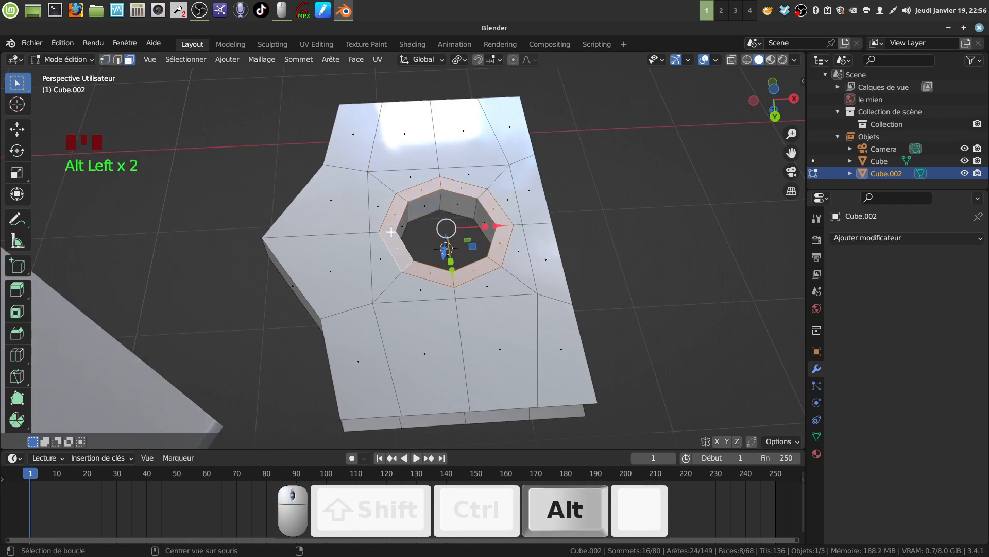
middle_click_drag(391, 231, 456, 73)
left_click(535, 251, "alt+shift")
left_click(459, 60)
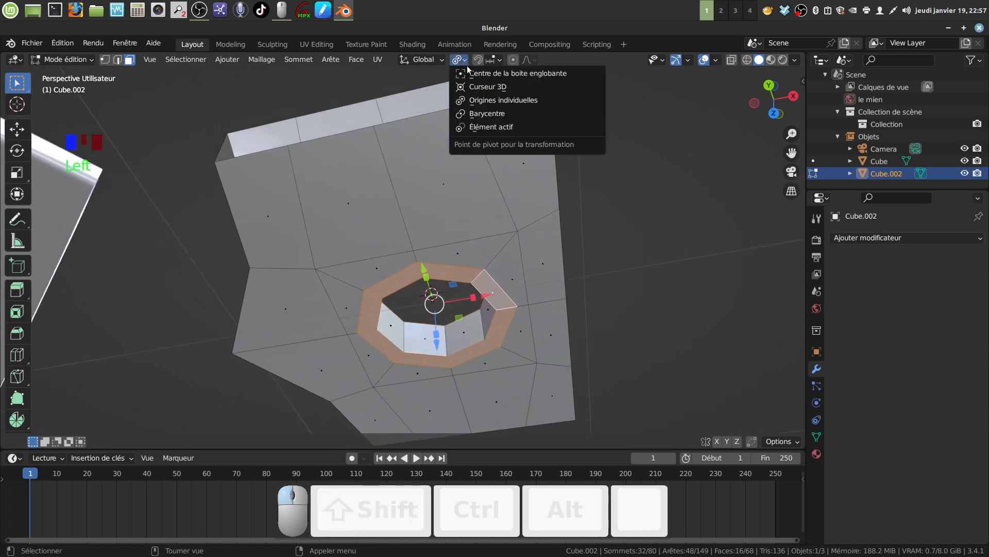
left_click(508, 113)
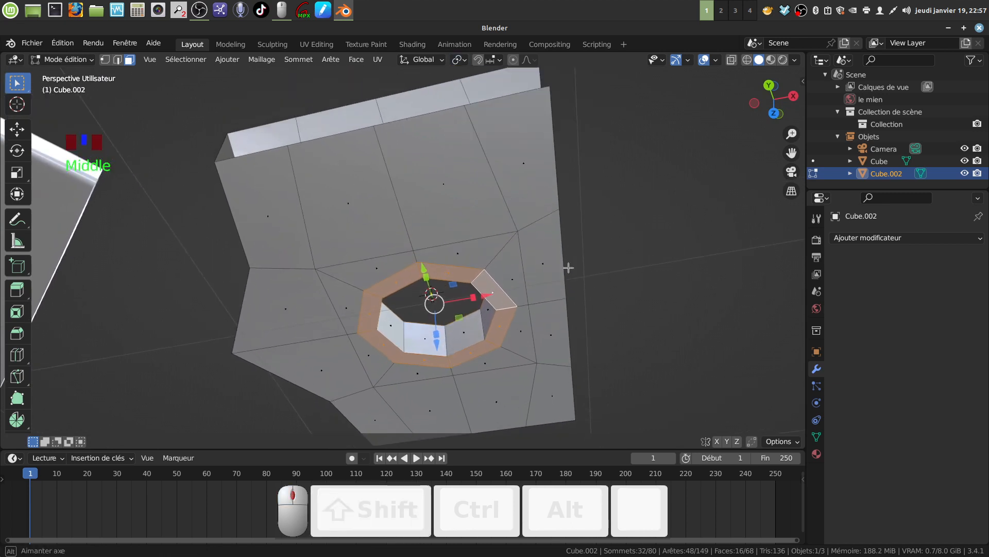
middle_click_drag(570, 267, 515, 336)
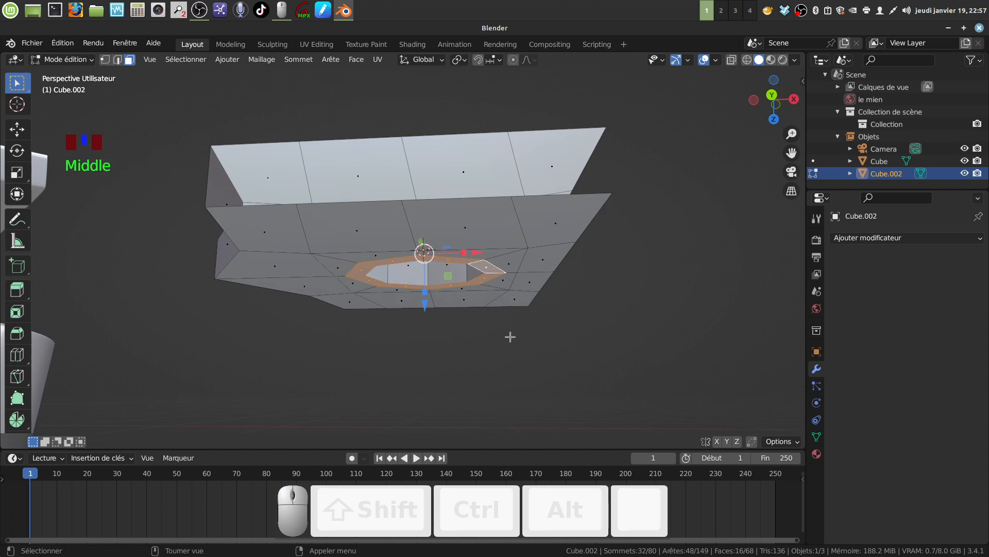
key("e")
right_click(511, 337)
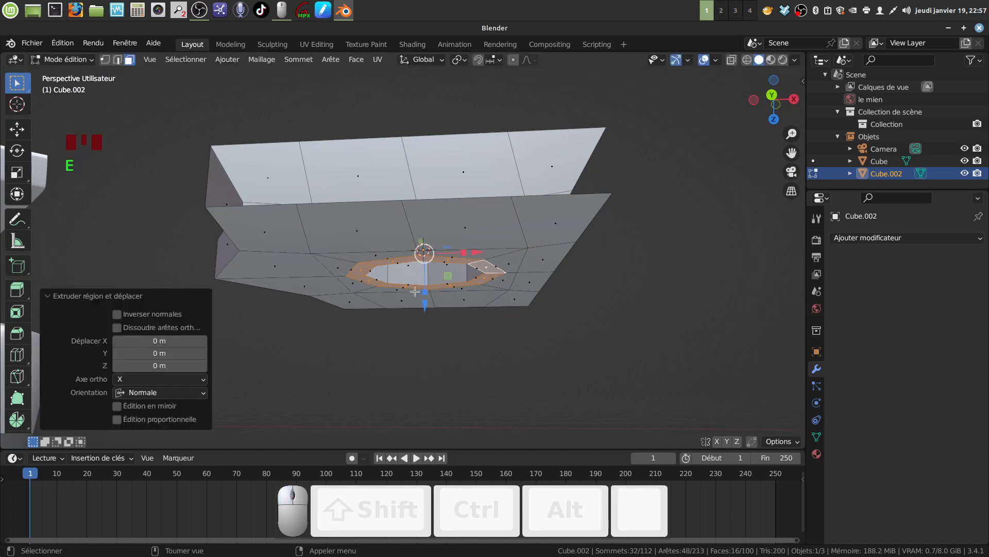
left_click_drag(424, 291, 425, 293)
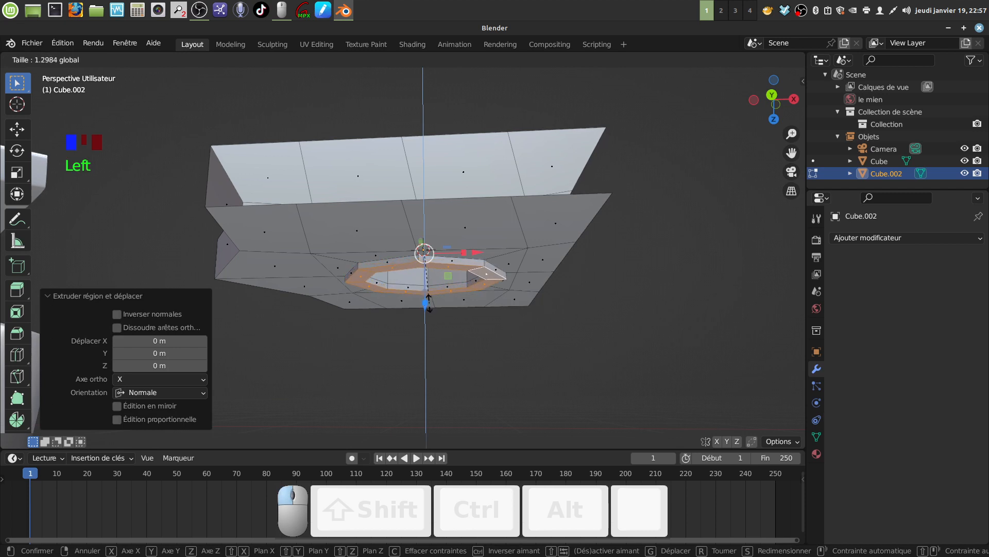
left_click_drag(430, 303, 429, 303)
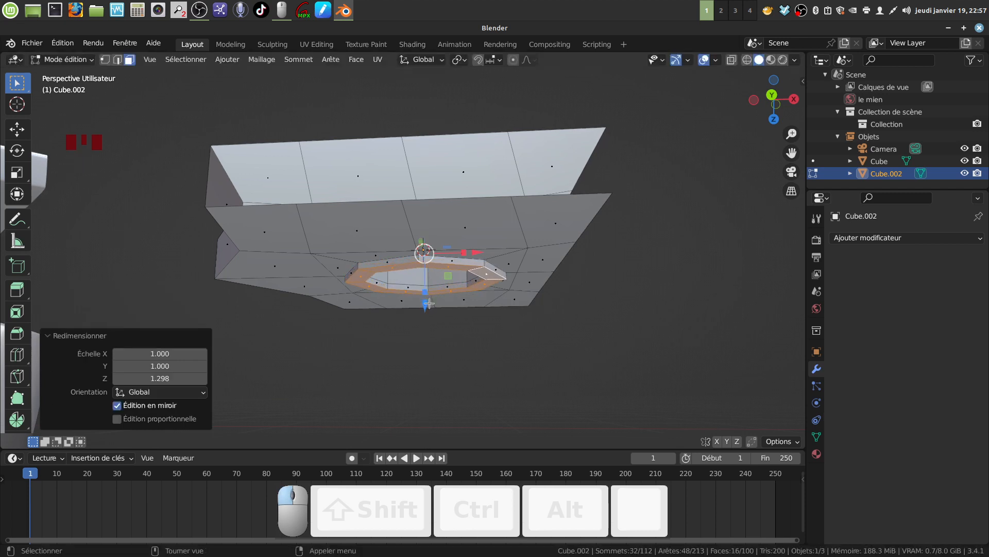
Leave Edit Mode and give the block a Subdivision Surface modifier with viewport level 2
mouse_move(470, 232)
middle_mouse_down()
mouse_move(469, 281)
mouse_move(479, 256)
mouse_move(481, 269)
mouse_move(469, 212)
mouse_move(476, 168)
mouse_move(488, 228)
middle_mouse_up()
scroll(490, 243, "down", 4)
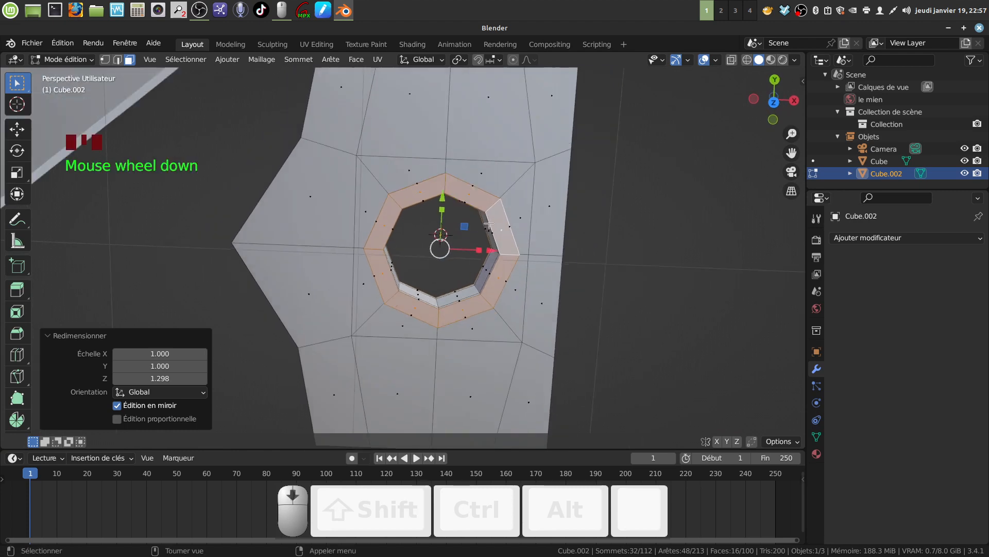
key("Tab")
scroll(493, 264, "down", 5)
mouse_move(492, 267)
middle_mouse_down()
mouse_move(478, 348)
mouse_move(474, 272)
middle_mouse_up()
scroll(477, 329, "up", 2)
middle_click_drag(483, 311, 505, 291)
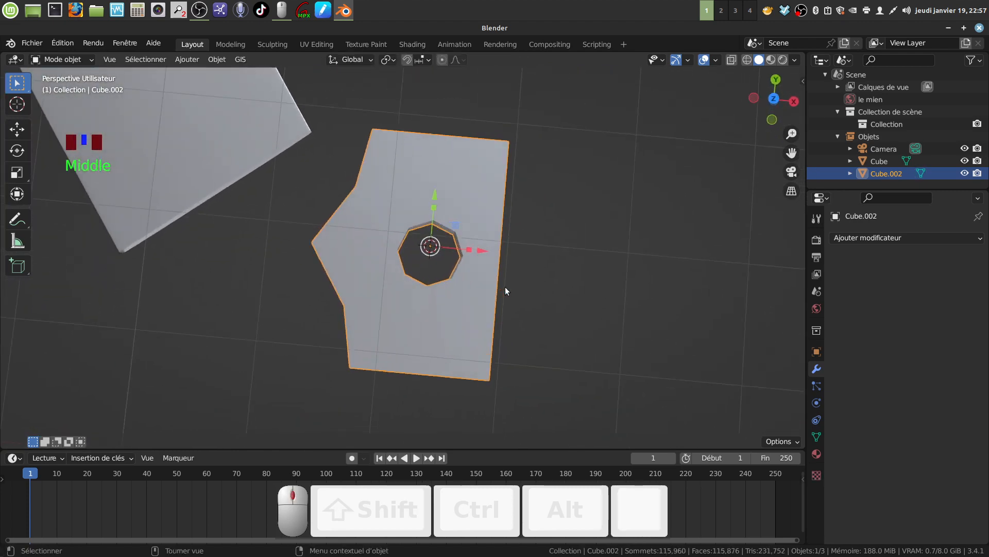
left_click(978, 239)
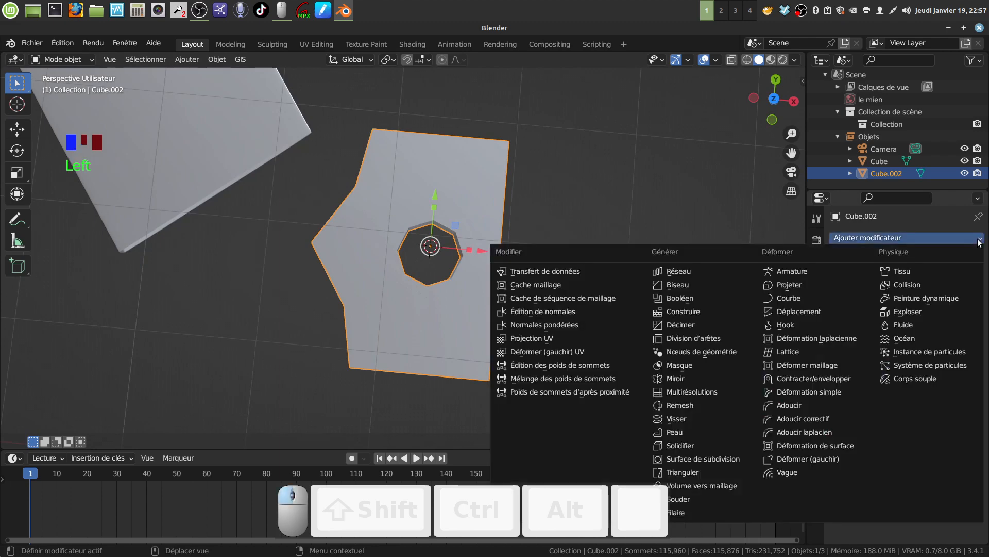
left_click(731, 458)
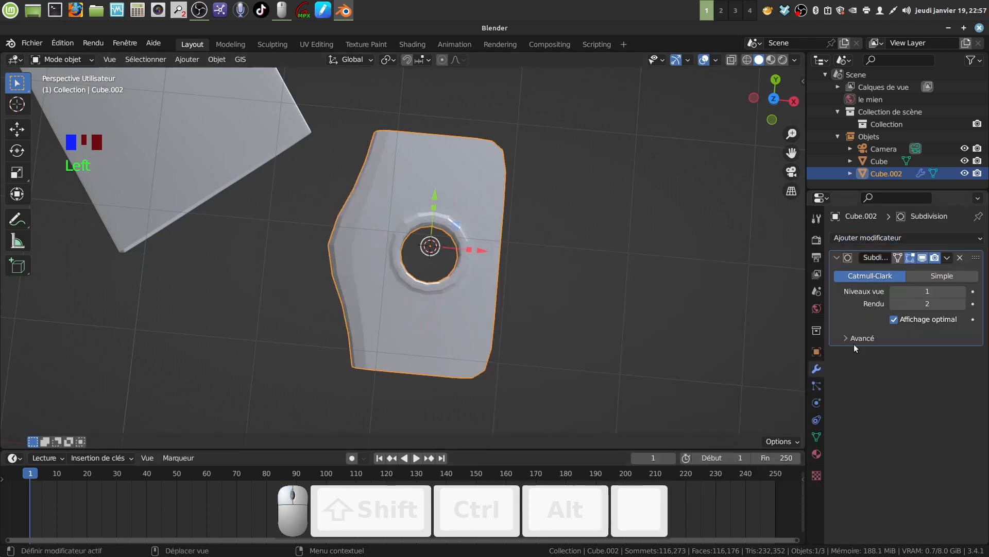
left_click(962, 291)
Cut a lengthwise edge loop near the pointed edge on the block's upper side with a slide factor of -0.394
middle_click_drag(466, 271, 449, 220)
key("Tab")
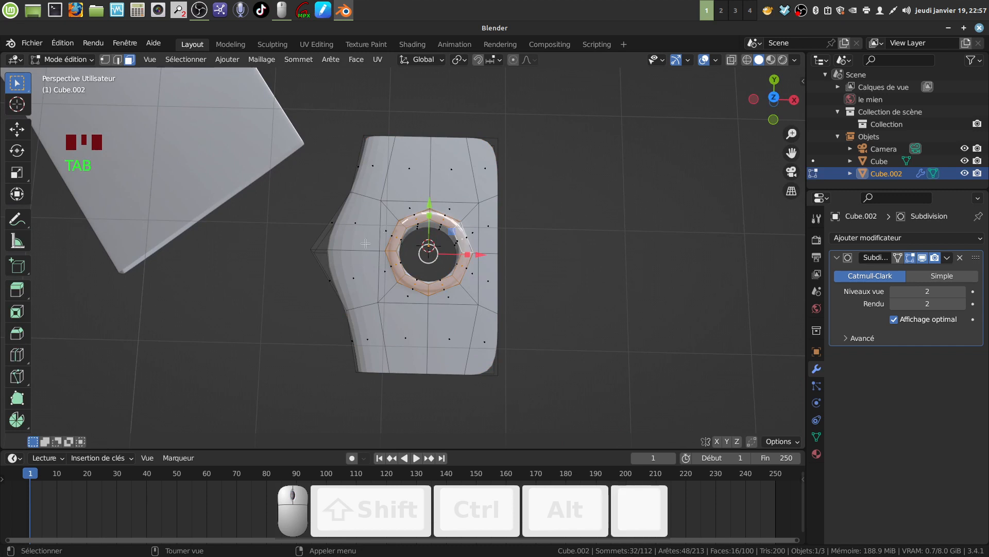
key("ctrl+r")
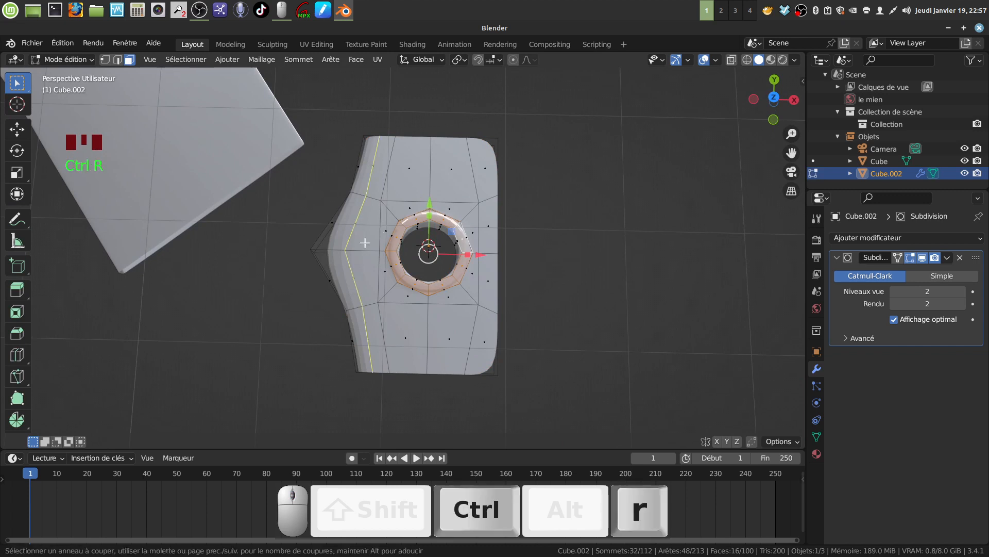
left_click(365, 243)
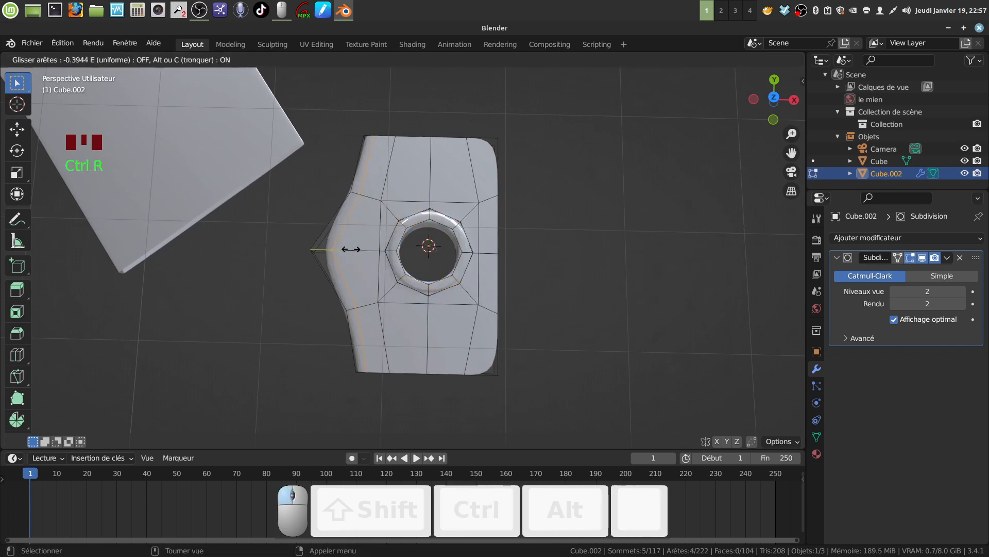
left_click(350, 249)
Cut a matching lengthwise edge loop near the pointed edge on the lower side with a slide factor of 0.559
middle_click_drag(353, 248, 519, 335)
scroll(468, 265, "up", 2)
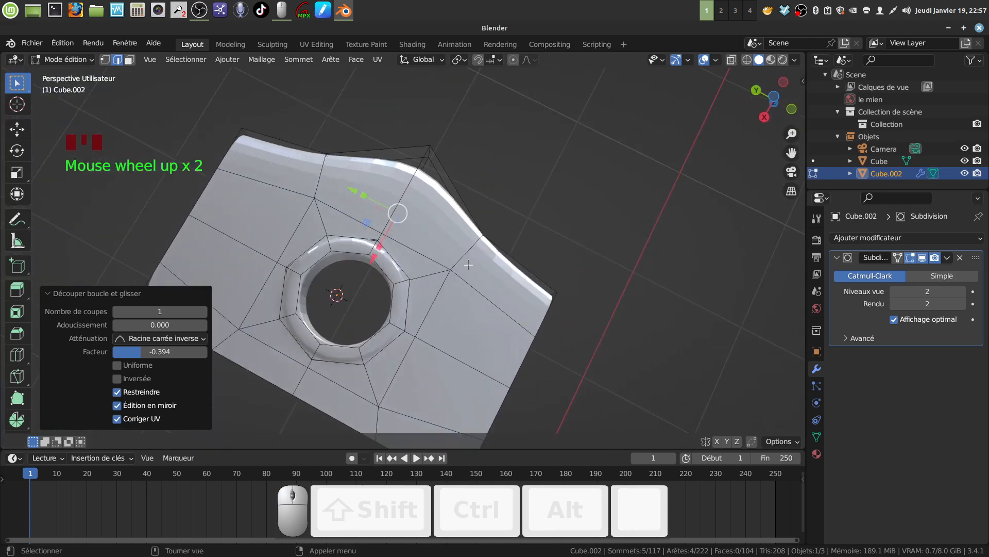
key("ctrl+r")
left_click(469, 264)
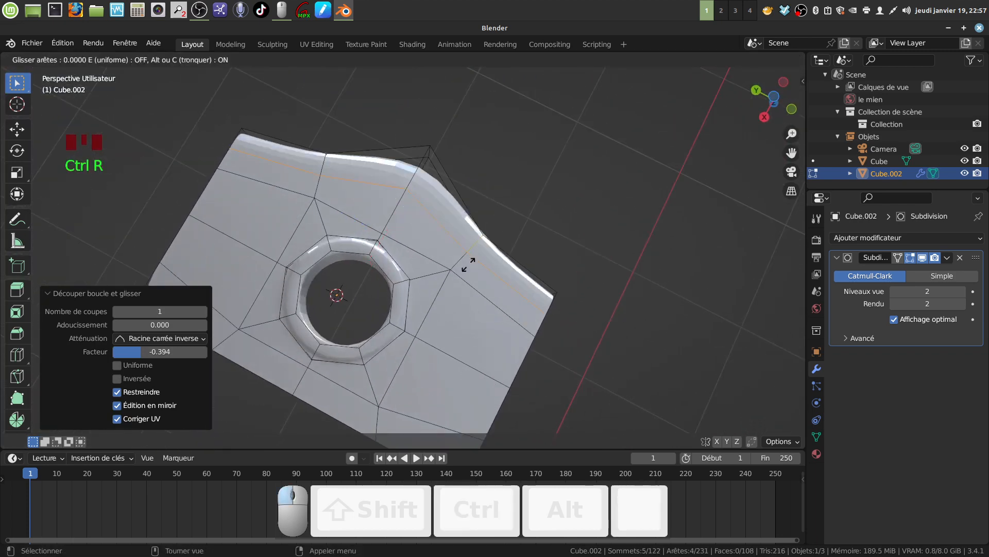
left_click(478, 255)
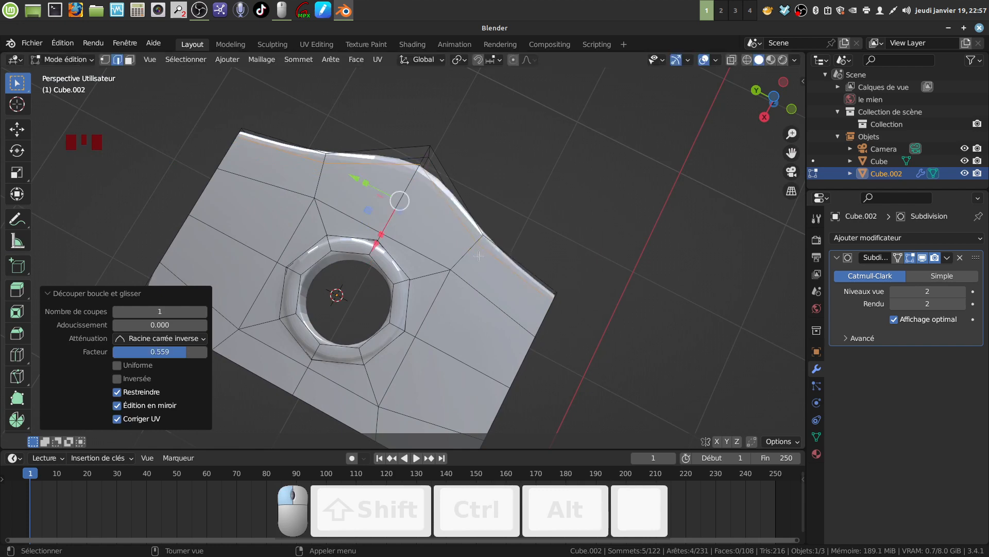
Cut two lengthwise edge loops into the block's pointed side face and scale them 2.207 along Z
mouse_move(478, 255)
middle_mouse_down()
mouse_move(482, 394)
mouse_move(400, 389)
mouse_move(419, 310)
mouse_move(427, 314)
mouse_move(417, 343)
mouse_move(459, 343)
mouse_move(480, 364)
mouse_move(475, 265)
middle_mouse_up()
scroll(459, 365, "up", 2)
key("ctrl+r")
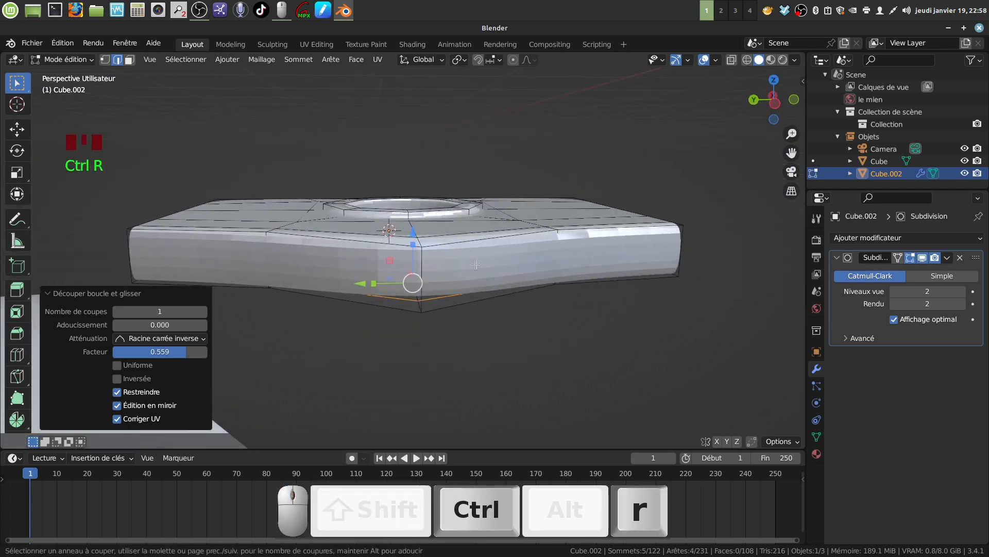
scroll(425, 267, "up", 1)
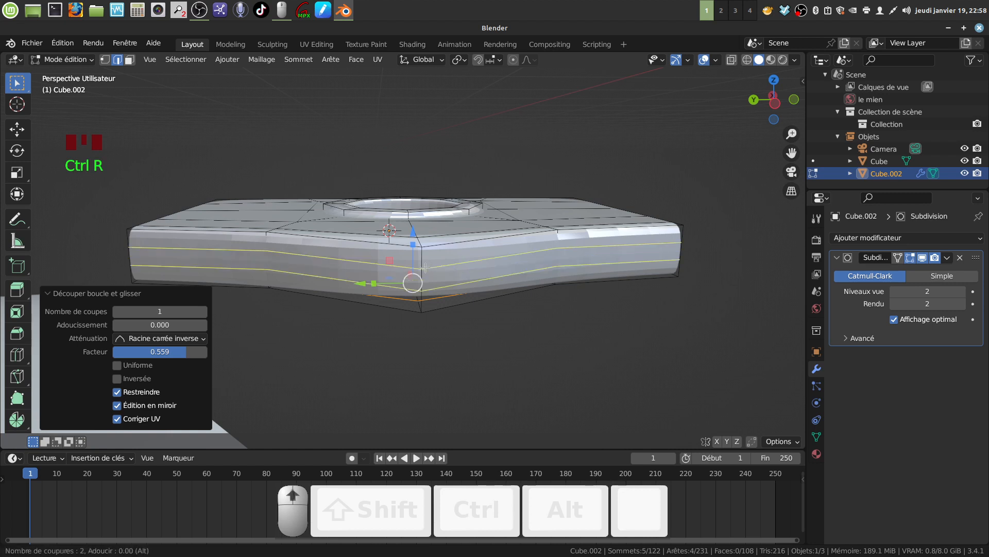
left_click(424, 268)
right_click(425, 267)
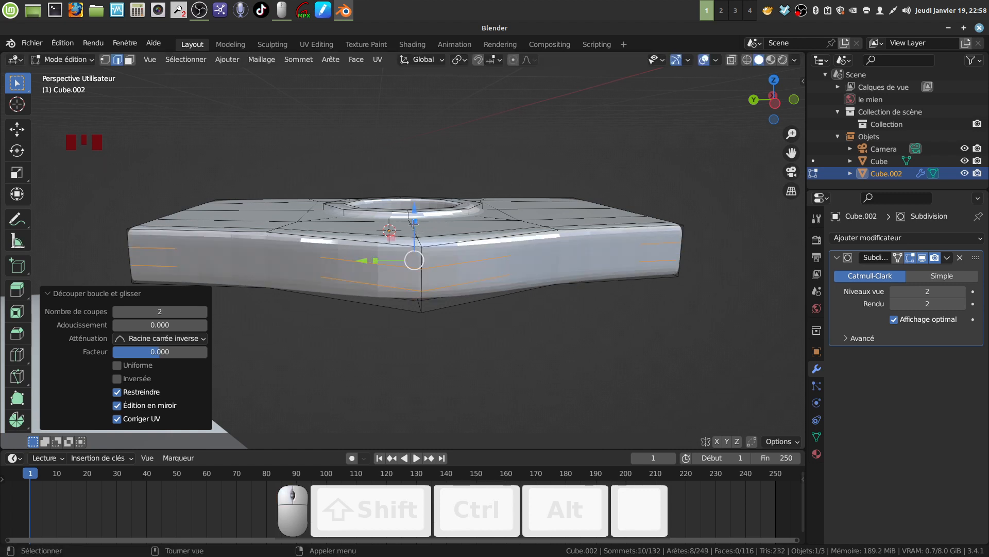
key("s")
key("z")
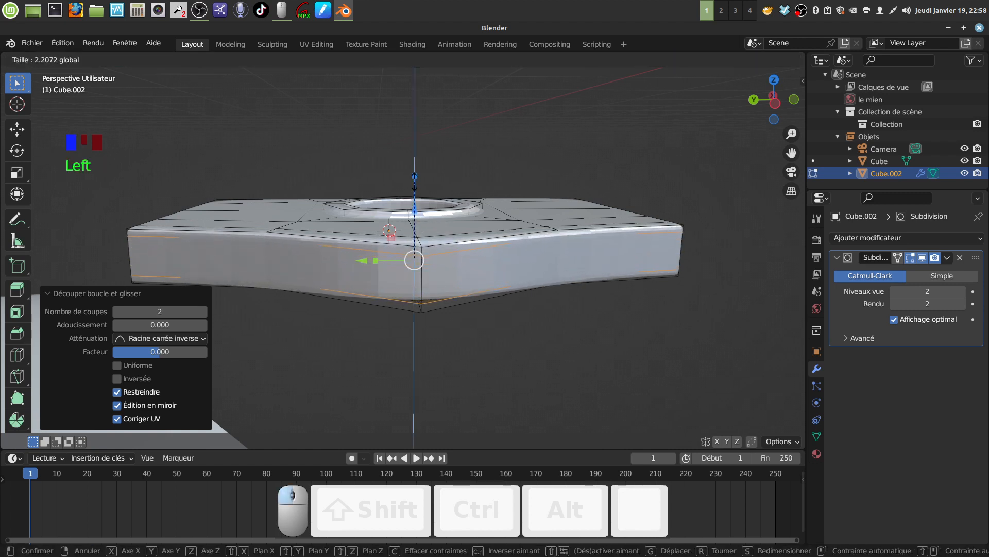
left_click(415, 260)
Cut a lengthwise edge loop near the straight long edge on the block's upper side with a slide factor of 0.793
middle_click_drag(414, 260, 367, 309)
scroll(367, 309, "down", 3)
middle_click_drag(577, 257, 389, 297, "shift")
scroll(403, 305, "down", 2)
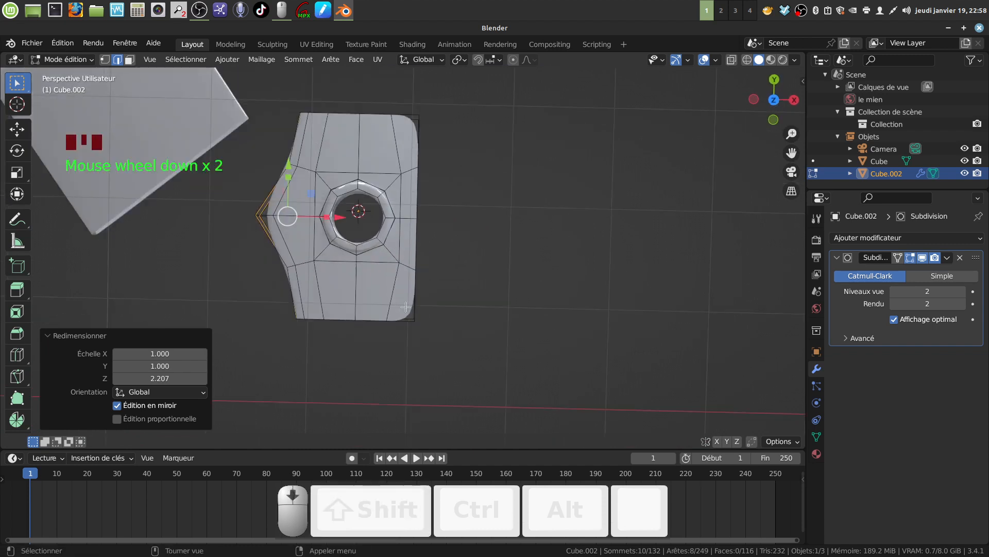
key("ctrl+r")
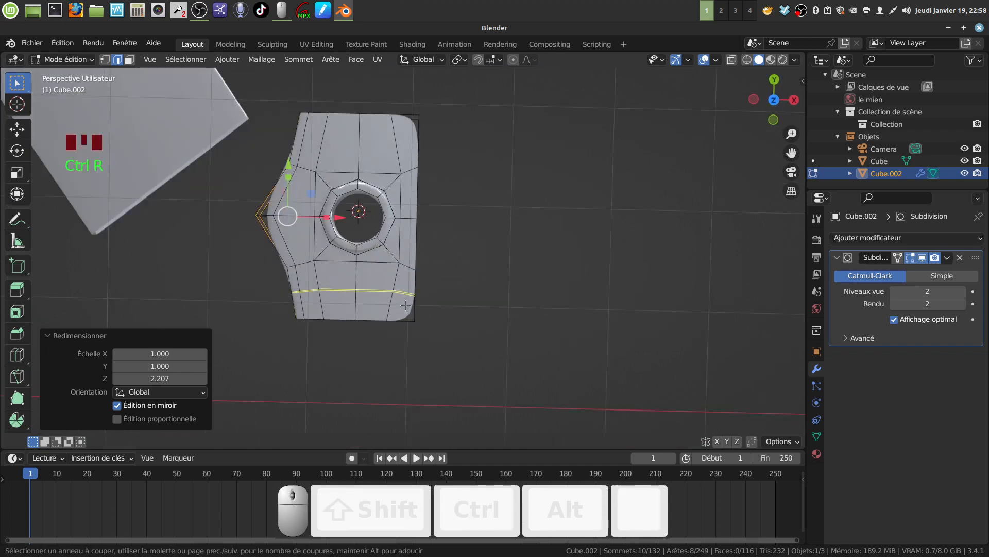
left_click(407, 265)
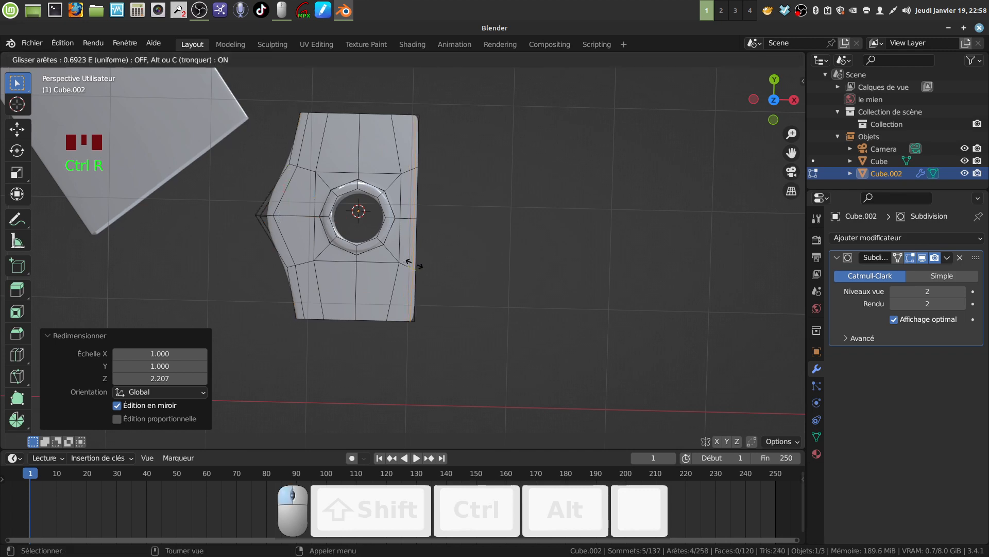
left_click(409, 263)
Cut a matching lengthwise edge loop near the straight long edge on the underside with a slide factor of -0.792
middle_click_drag(411, 264, 491, 330)
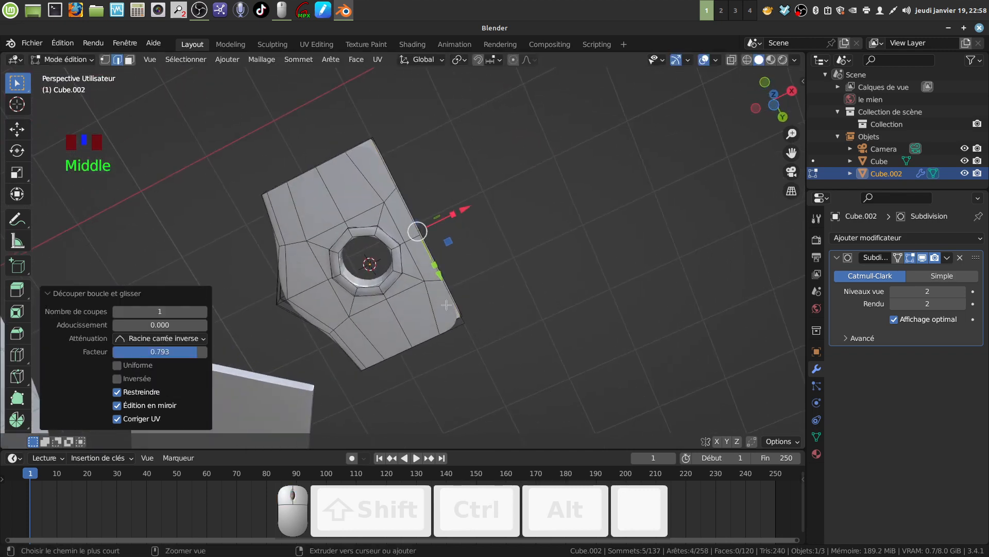
key("ctrl+r")
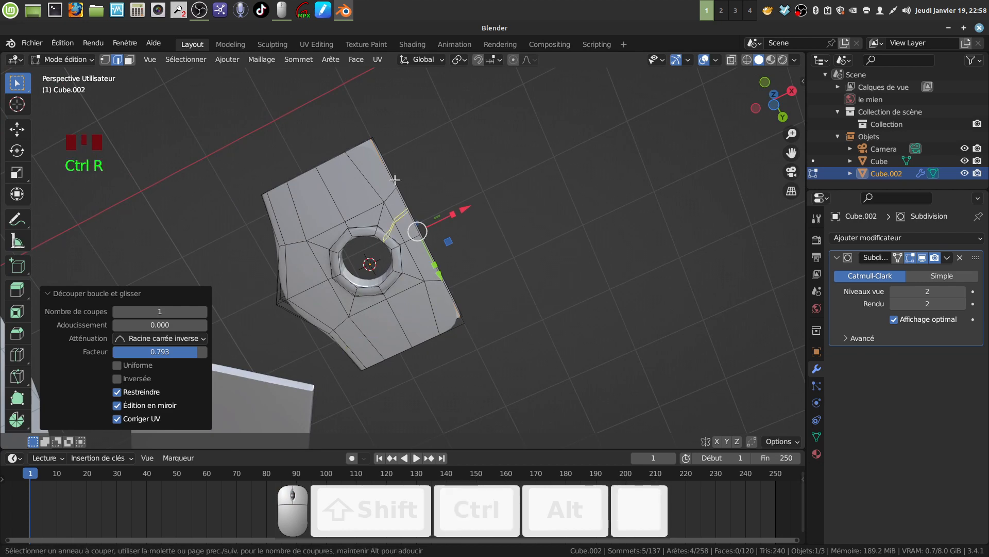
left_click(364, 149)
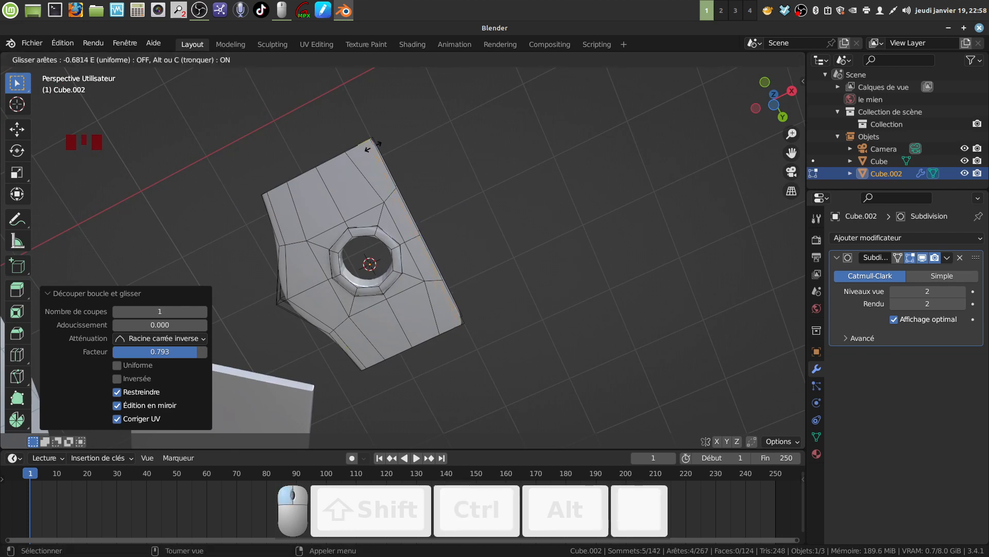
left_click(375, 145)
Apply the block's Subdivision modifier in Object Mode and shade the block smooth
middle_click_drag(407, 392, 431, 395)
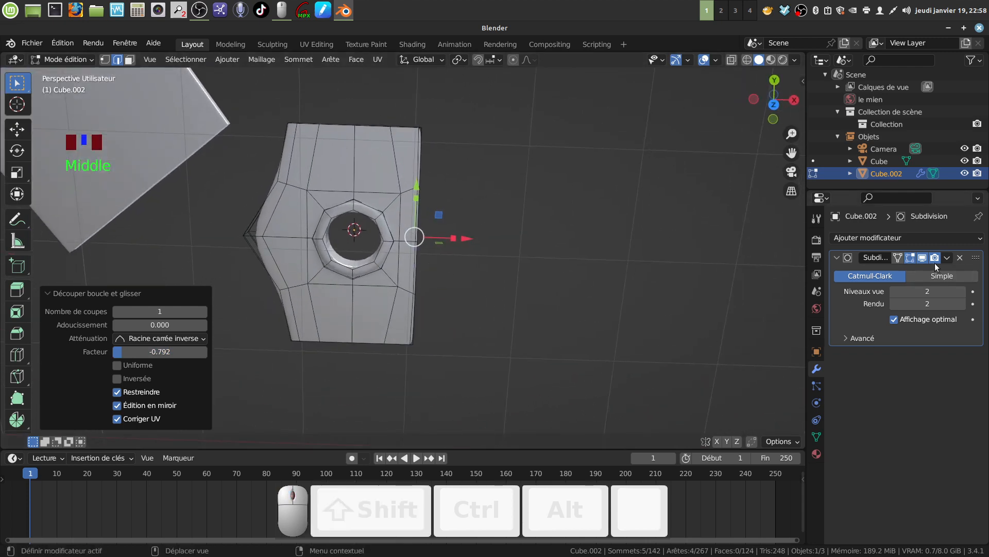
middle_click_drag(435, 277, 442, 280)
key("Tab")
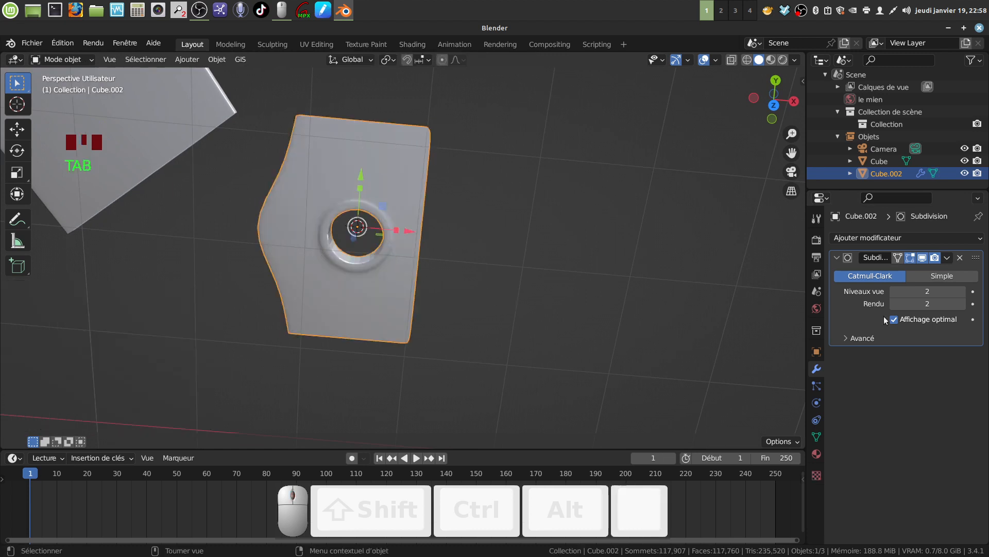
mouse_move(360, 301)
middle_mouse_down()
mouse_move(385, 270)
mouse_move(363, 292)
middle_mouse_up()
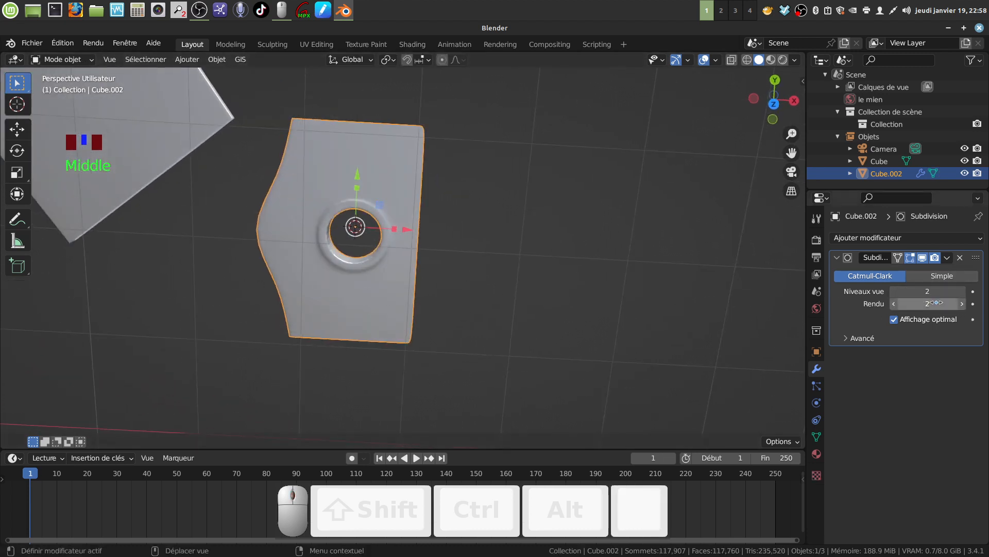
left_click(948, 258)
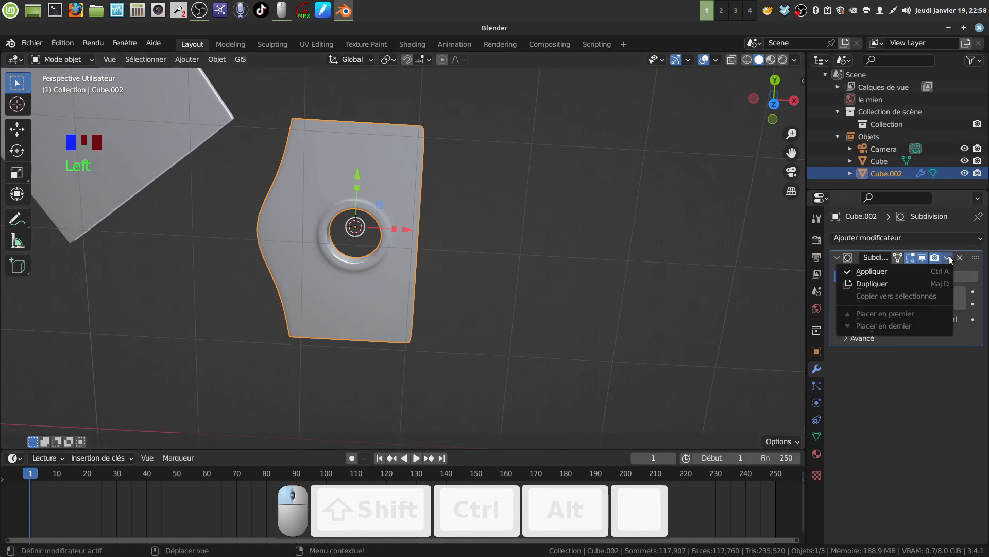
left_click(913, 272)
right_click(403, 279)
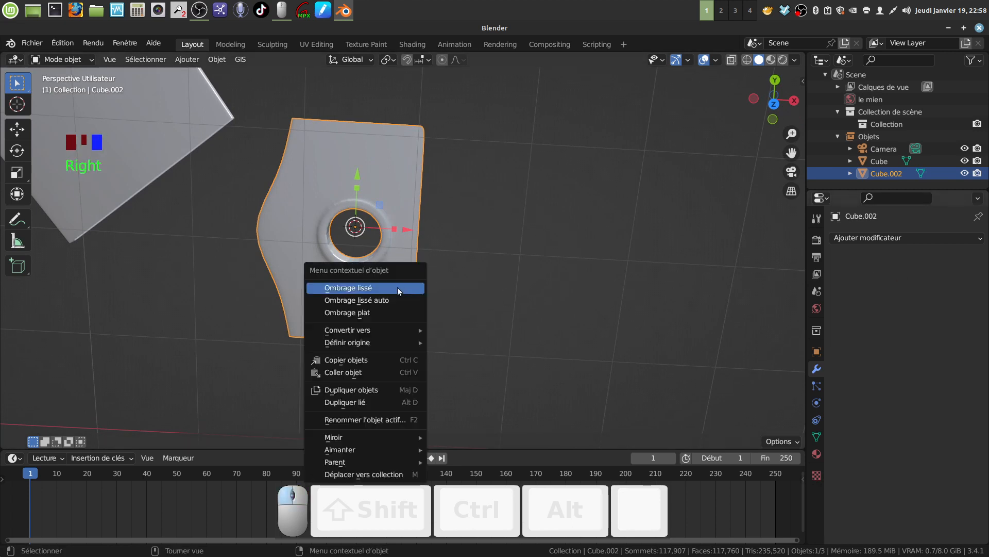
left_click(398, 286)
In a top wireframe view in Edit Mode, circle-select the faces through the block along its three straight sides
middle_click_drag(404, 278, 397, 284)
key("KP_1")
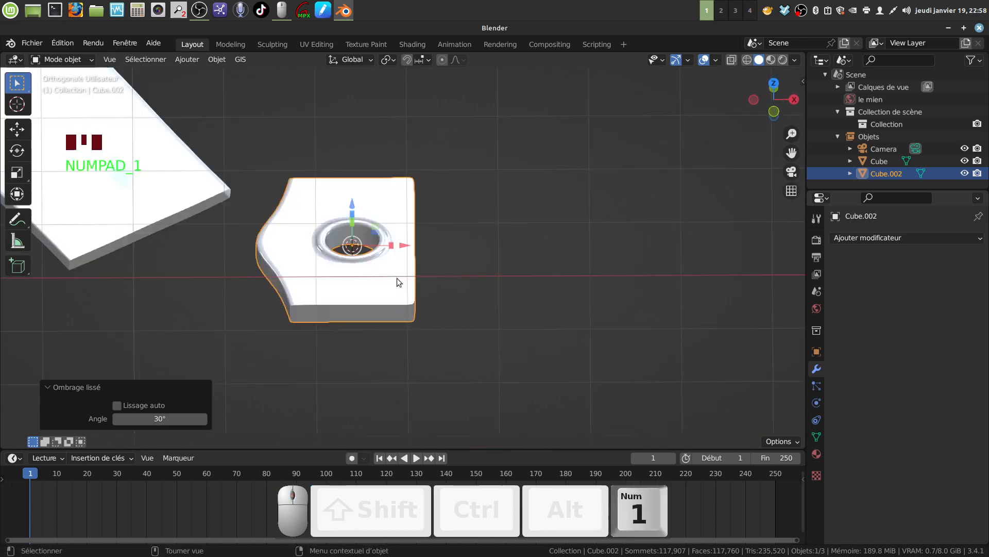
key("KP_7")
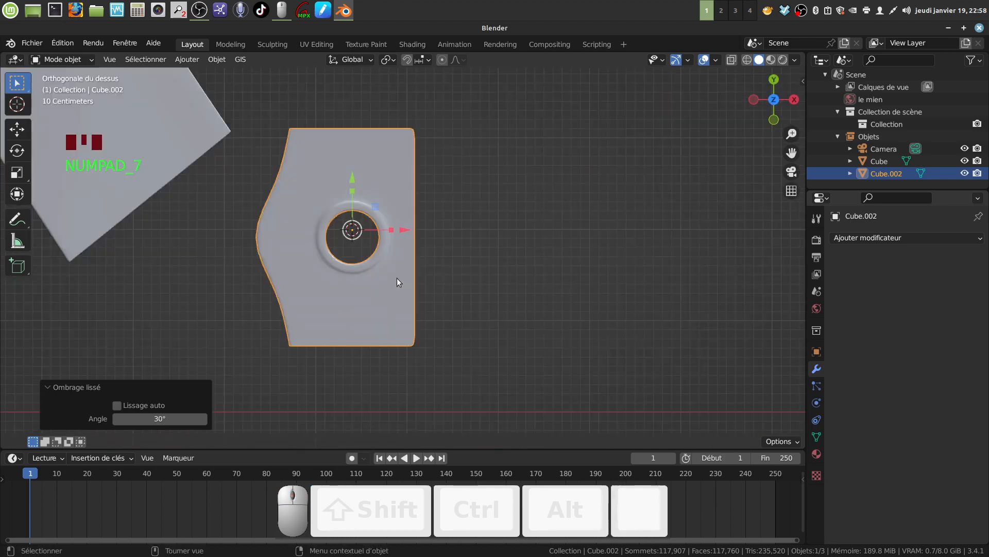
key("Tab")
middle_click_drag(392, 243, 403, 244, "shift")
key("z")
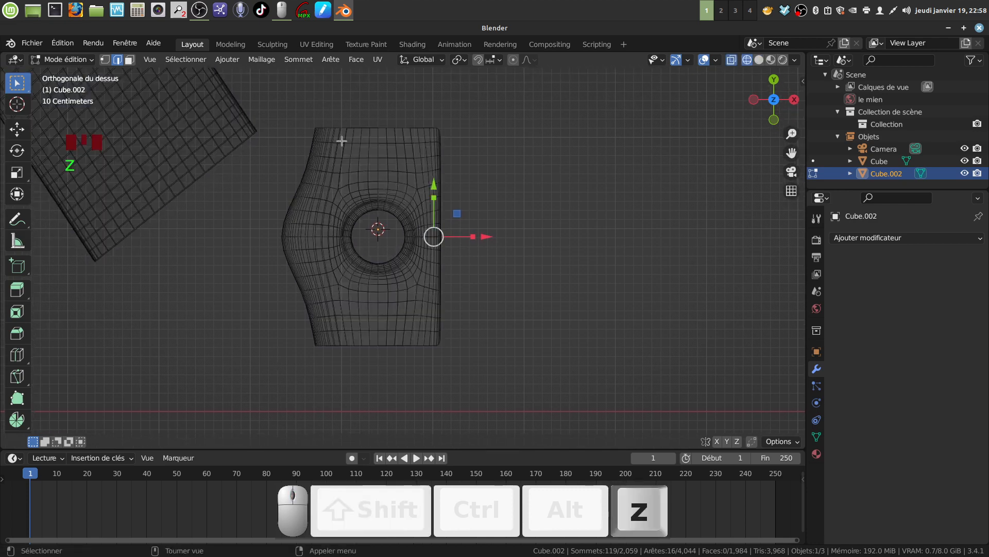
left_click(127, 61)
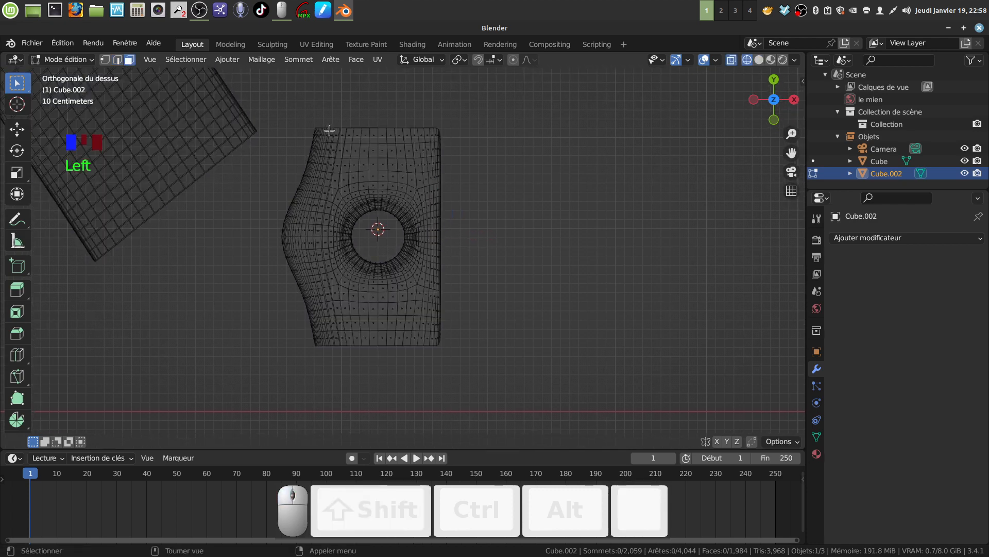
key("b")
key("c")
mouse_move(312, 123)
left_mouse_down()
mouse_move(400, 121)
mouse_move(372, 126)
left_mouse_up()
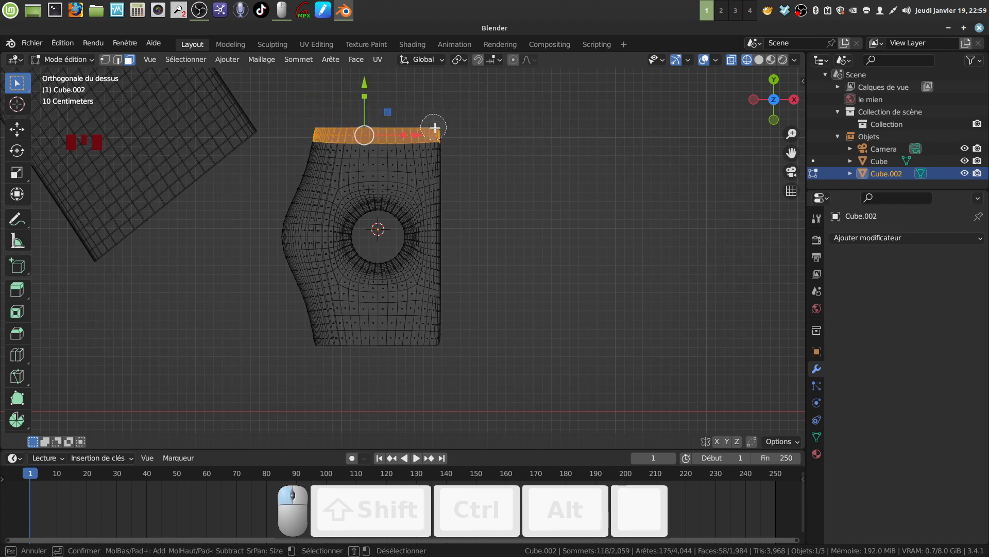
left_click_drag(438, 145, 440, 304)
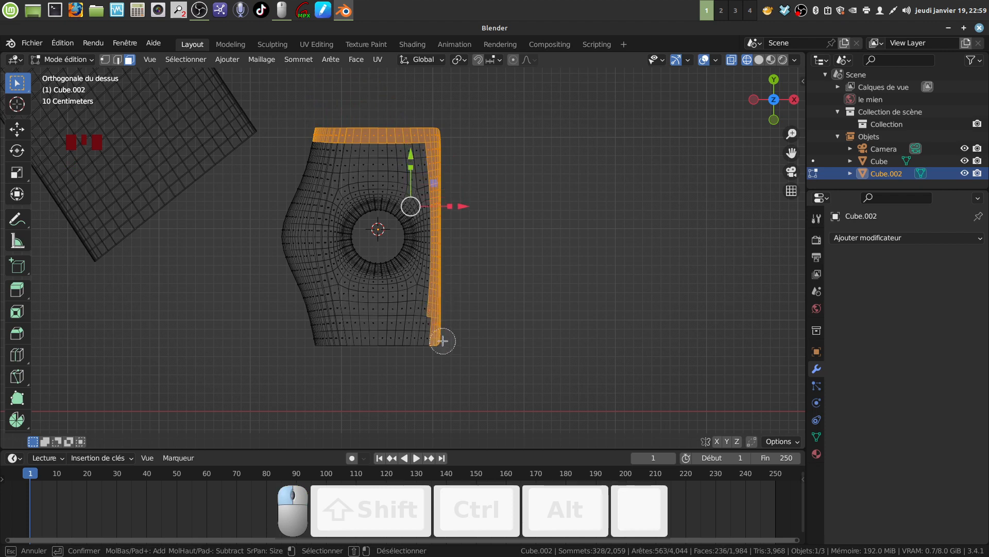
mouse_move(436, 351)
left_mouse_down()
mouse_move(309, 347)
mouse_move(385, 350)
left_mouse_up()
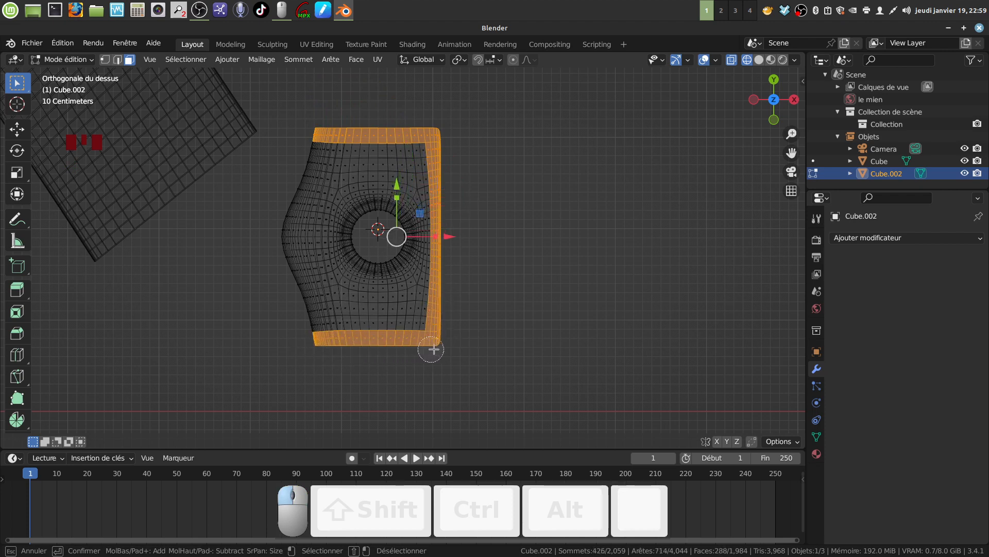
right_click(504, 305)
Try Solidify Faces on the selected border faces with a thickness of 0.02 m, and undo it
mouse_move(456, 169)
middle_mouse_down()
mouse_move(435, 276)
mouse_move(437, 186)
mouse_move(422, 206)
mouse_move(422, 273)
mouse_move(405, 295)
mouse_move(423, 281)
middle_mouse_up()
key("z")
scroll(422, 281, "up", 4)
middle_click_drag(462, 119, 495, 207, "shift")
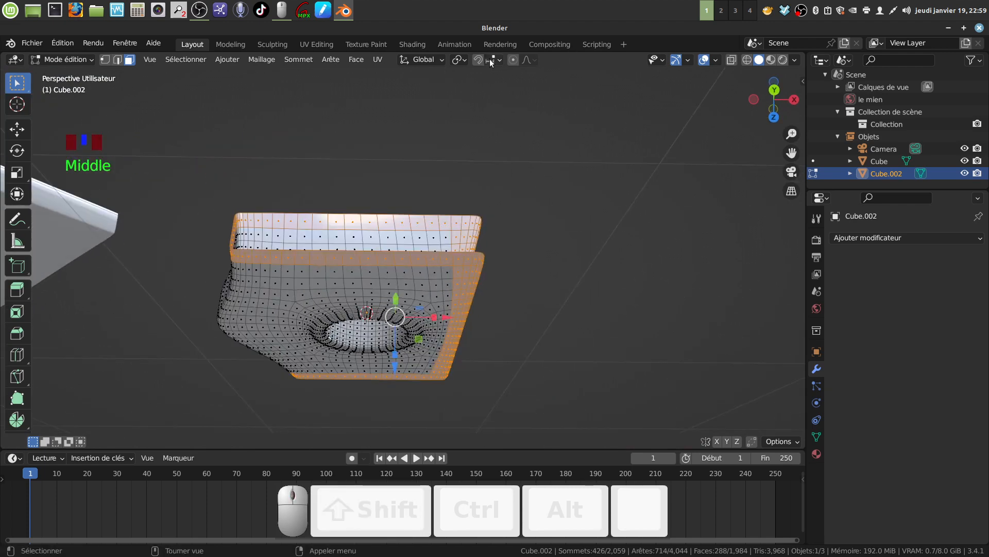
left_click(349, 61)
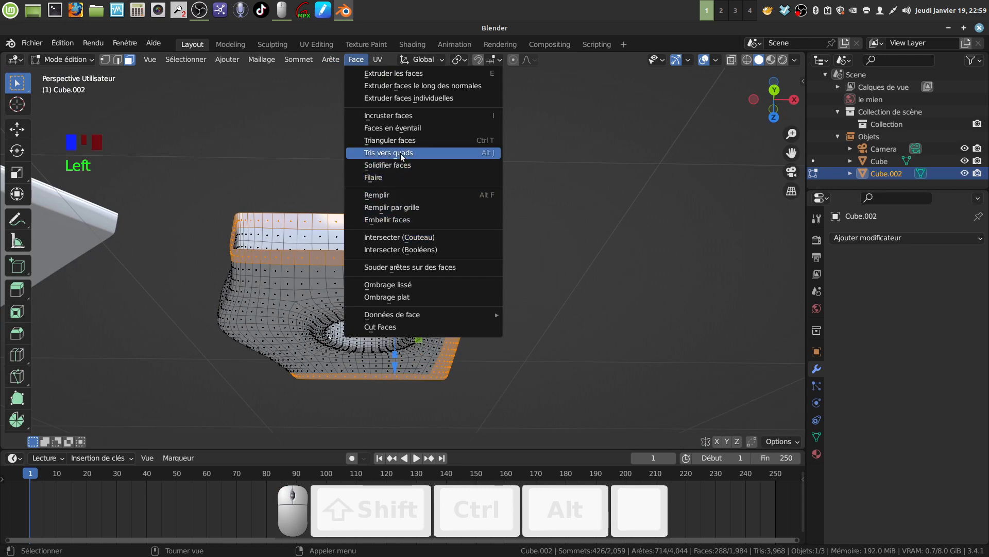
left_click(411, 166)
scroll(409, 163, "up", 2)
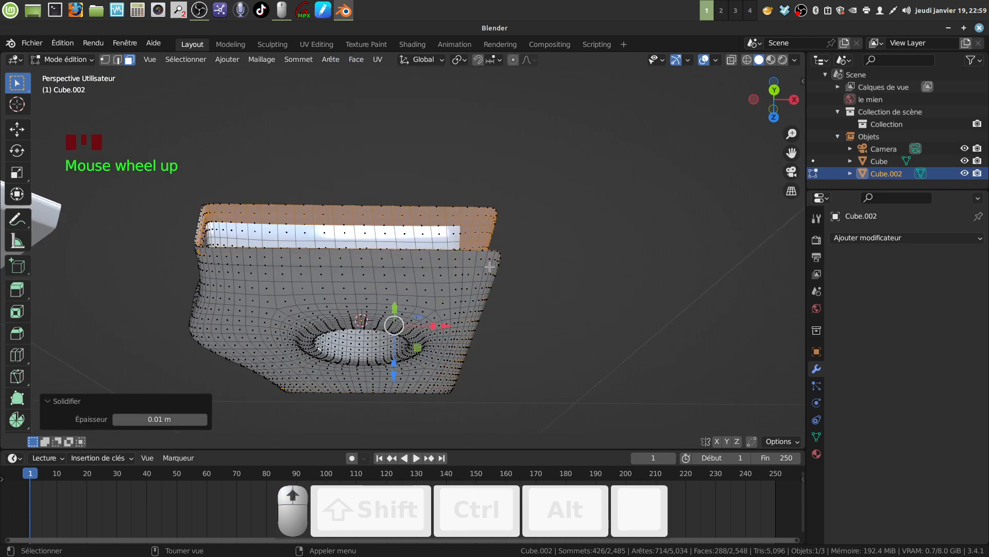
middle_click_drag(409, 163, 475, 266)
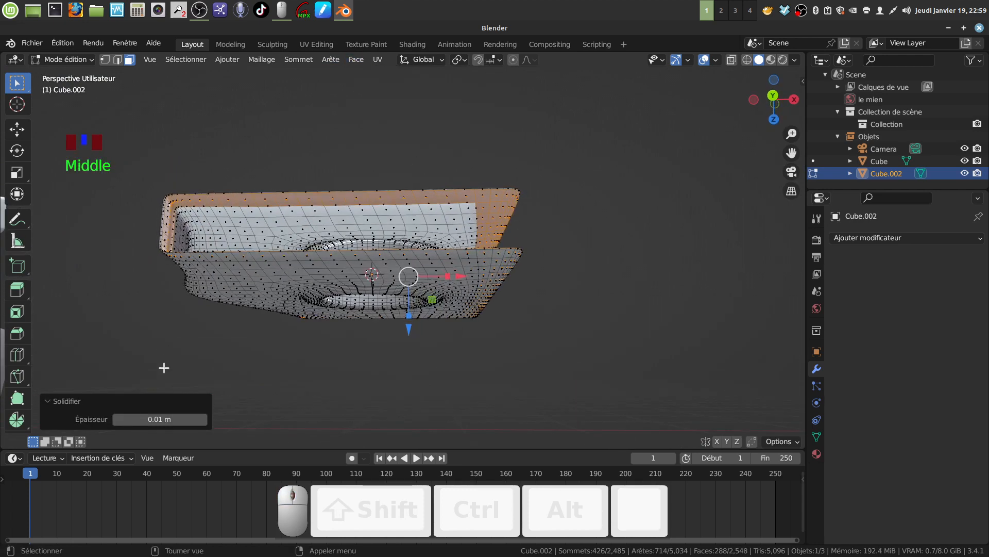
left_click(203, 421)
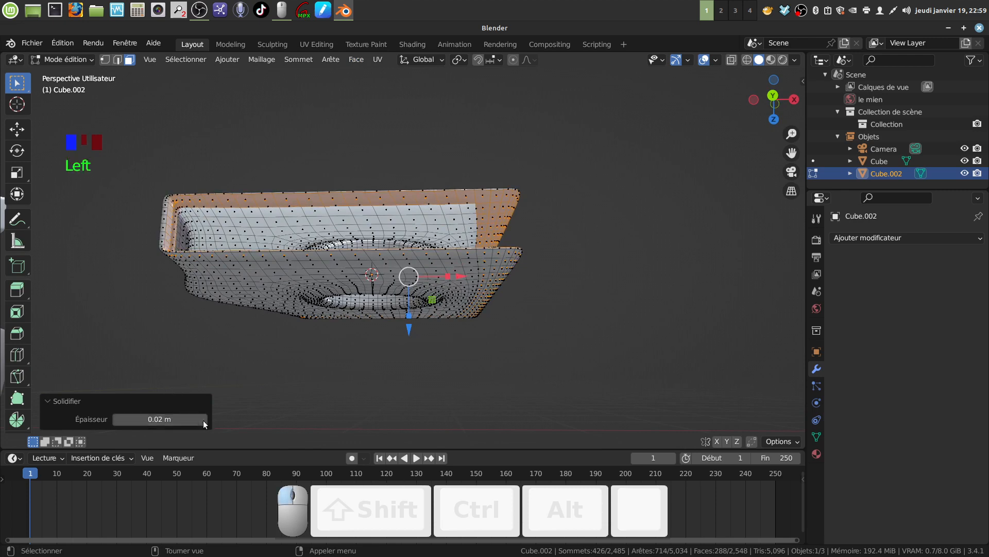
middle_click_drag(291, 261, 314, 252)
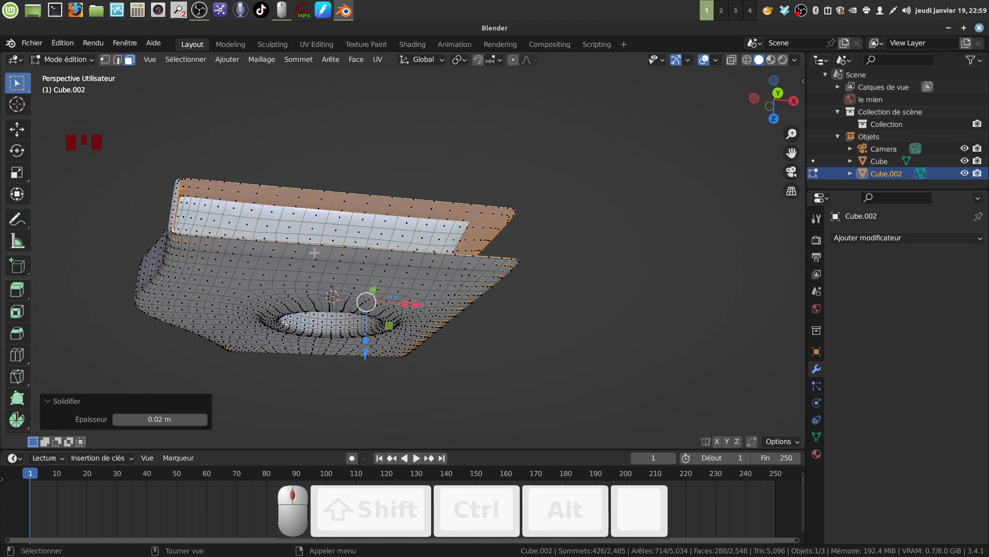
key("ctrl+z")
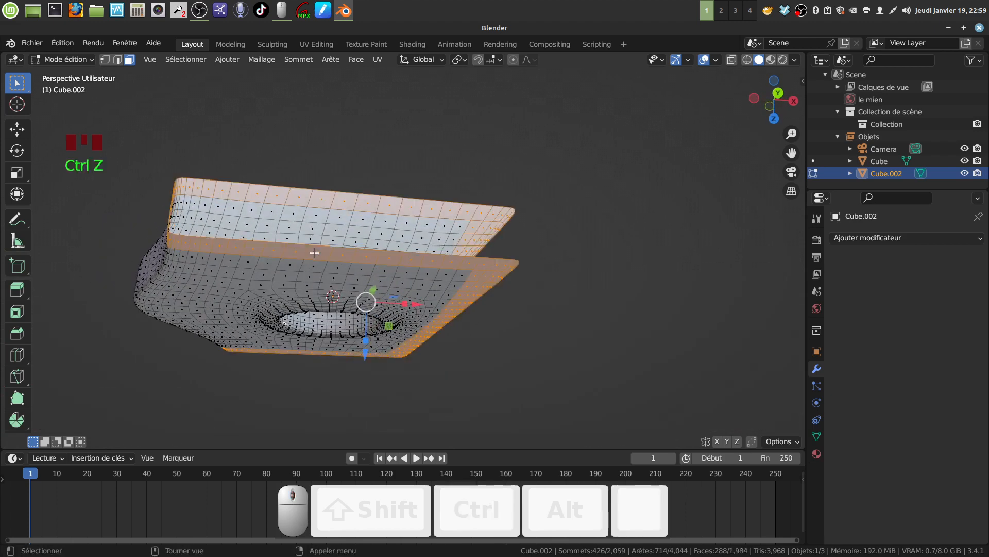
Apply all transformations to the block in Object Mode and return to Edit Mode
middle_click_drag(314, 252, 343, 193, "shift")
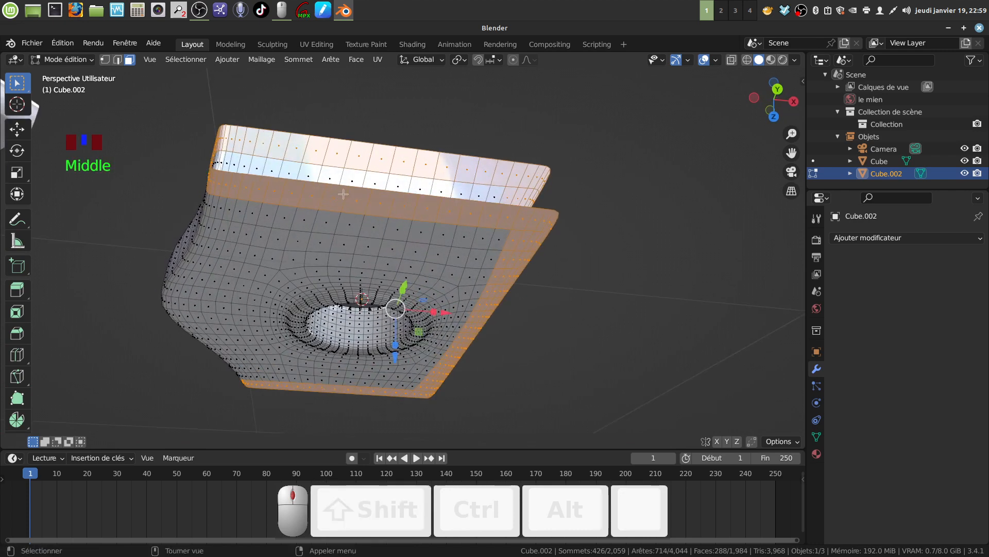
key("Tab")
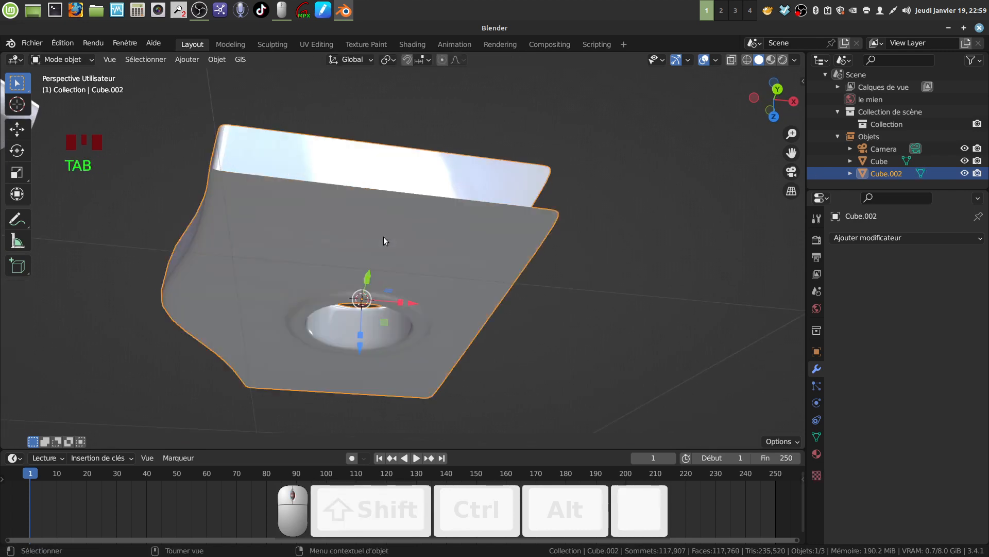
key("ctrl+a")
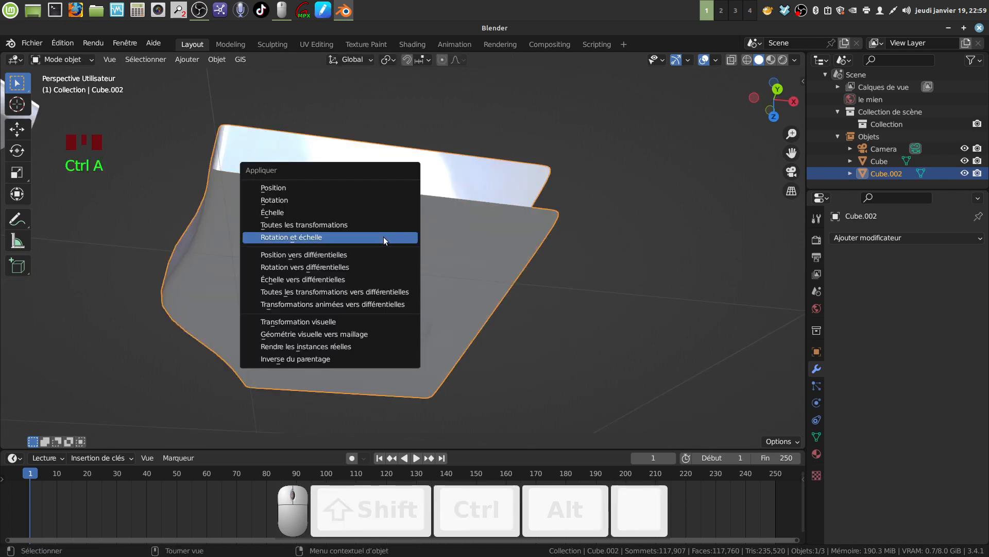
left_click(348, 224)
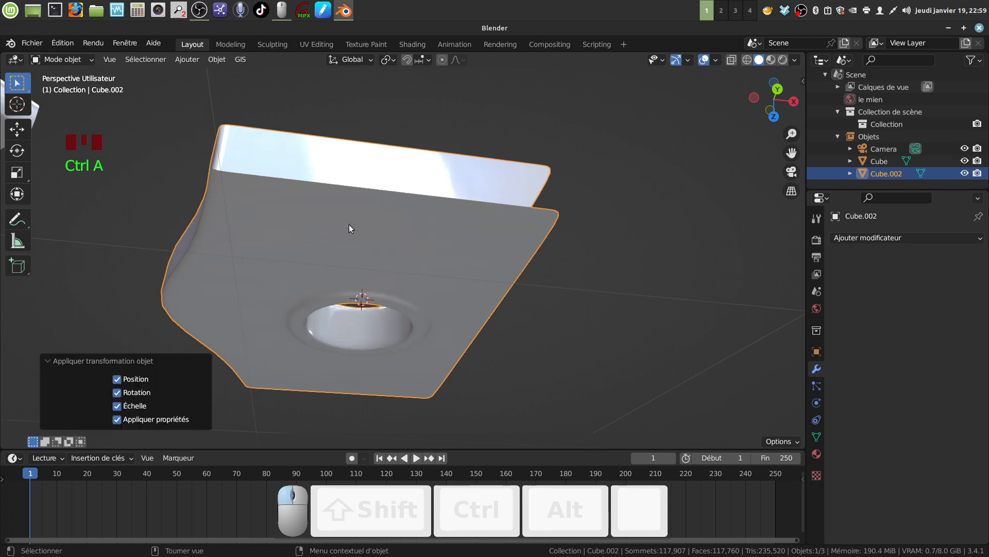
middle_click_drag(348, 224, 354, 260)
key("Tab")
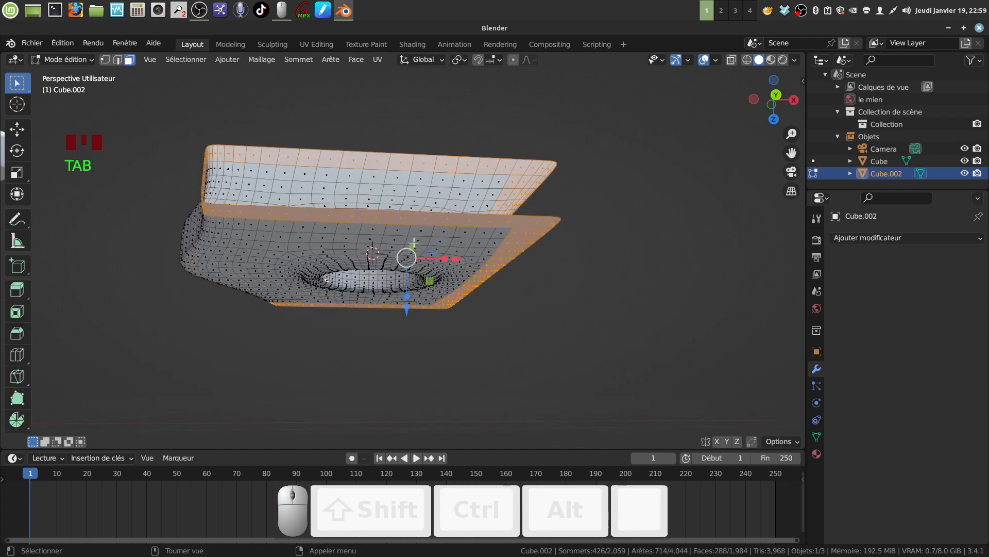
middle_click_drag(454, 250, 447, 281, "shift")
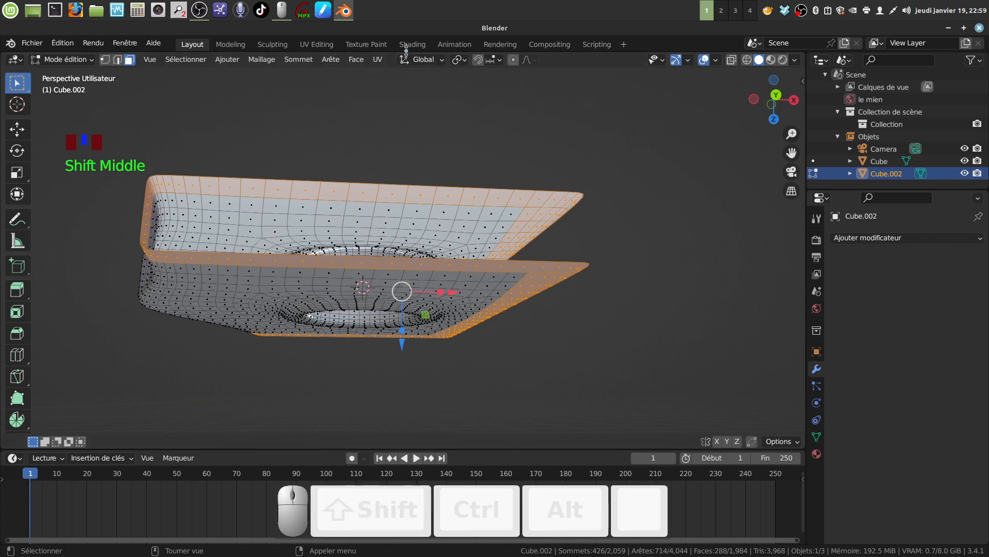
Solidify the selected border faces of the block with a thickness of 0.02 m
left_click(352, 60)
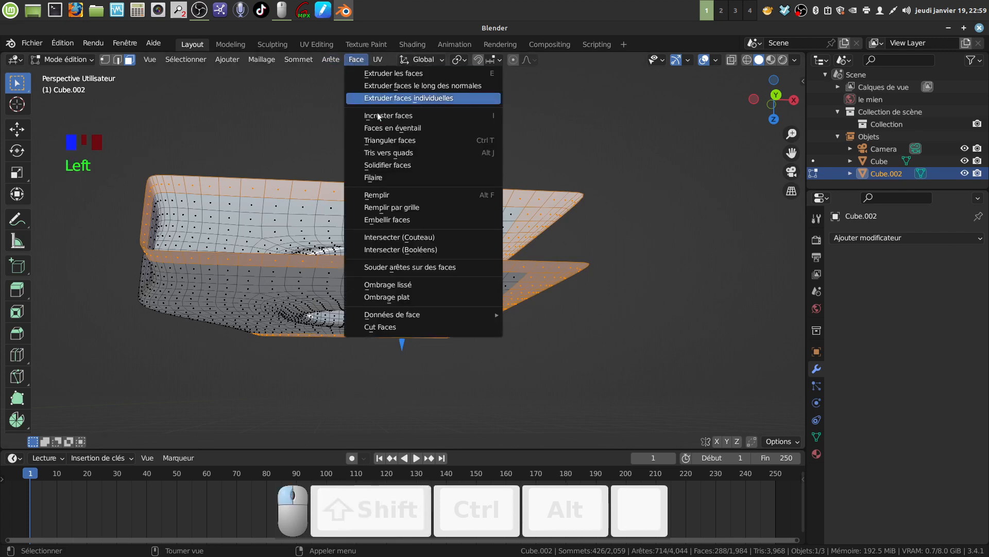
left_click(401, 166)
mouse_move(414, 205)
middle_mouse_down()
mouse_move(413, 223)
mouse_move(405, 204)
middle_mouse_up()
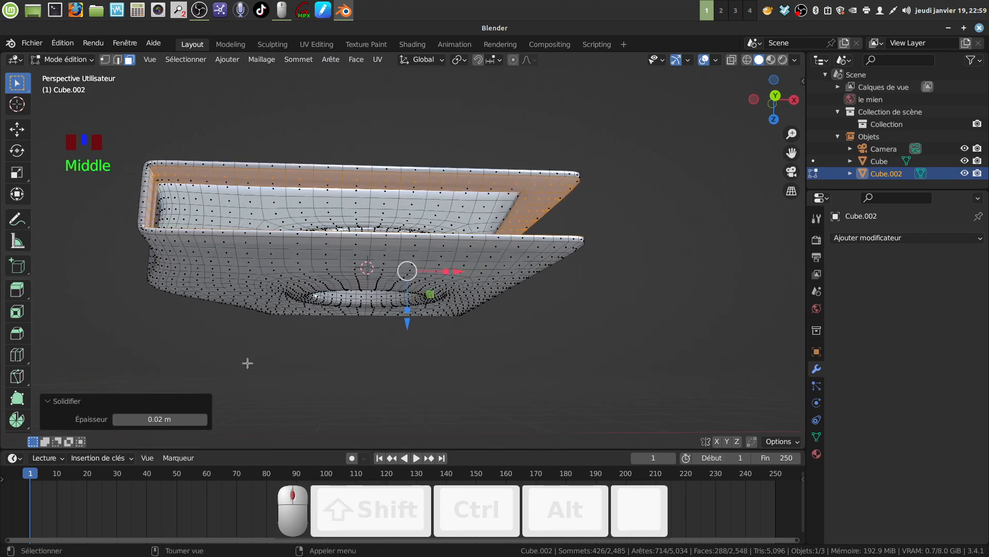
middle_click_drag(361, 273, 364, 203)
scroll(365, 205, "down", 3)
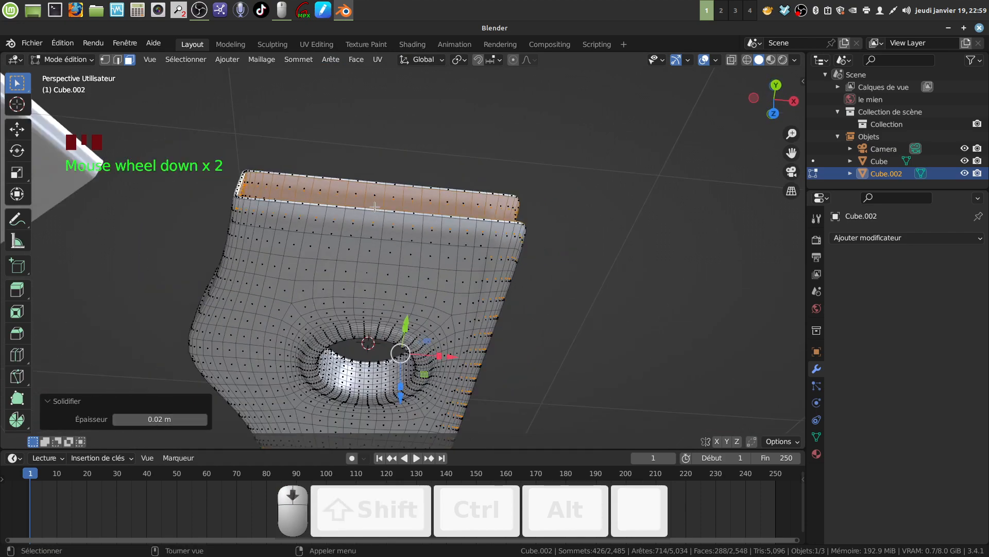
mouse_move(400, 268)
middle_mouse_down("shift")
mouse_move(393, 209)
mouse_move(377, 196)
mouse_move(391, 168)
mouse_move(419, 304)
mouse_move(410, 319)
mouse_move(419, 306)
middle_mouse_up("shift")
Return to Object Mode and shade the block smooth with auto smooth at 30°
key("Tab")
right_click(408, 221)
left_click(405, 235)
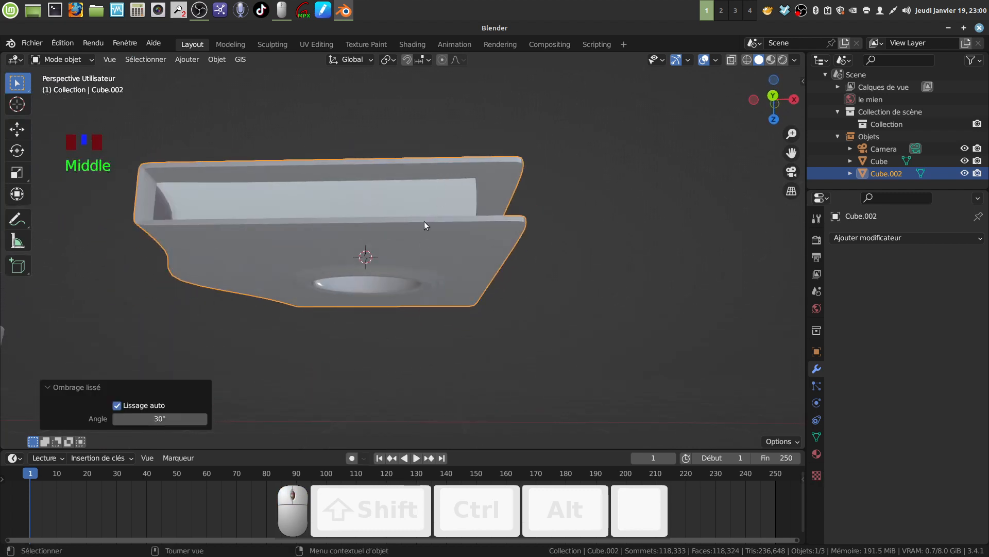
mouse_move(425, 222)
middle_mouse_down()
mouse_move(403, 262)
mouse_move(438, 207)
middle_mouse_up()
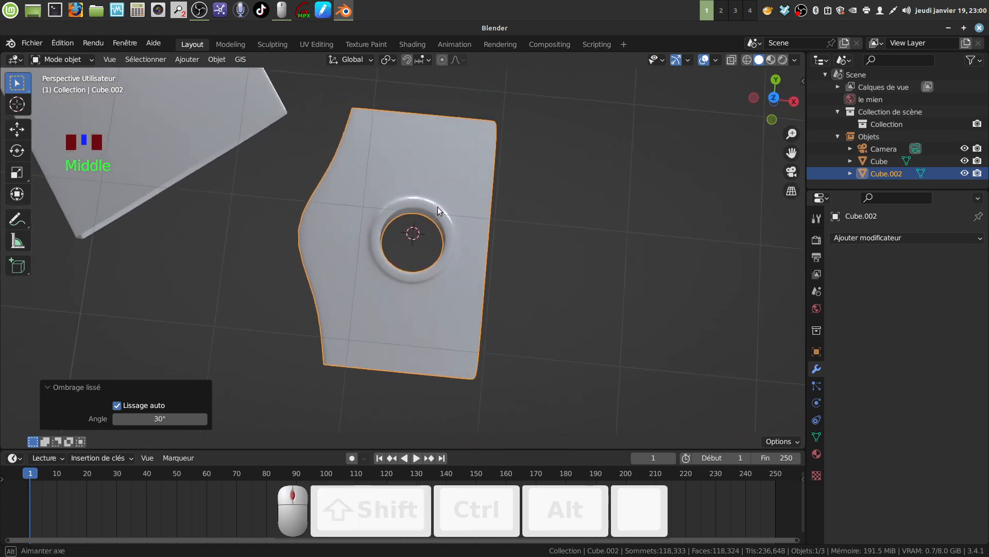
scroll(436, 280, "down", 2)
middle_click_drag(436, 280, 406, 302)
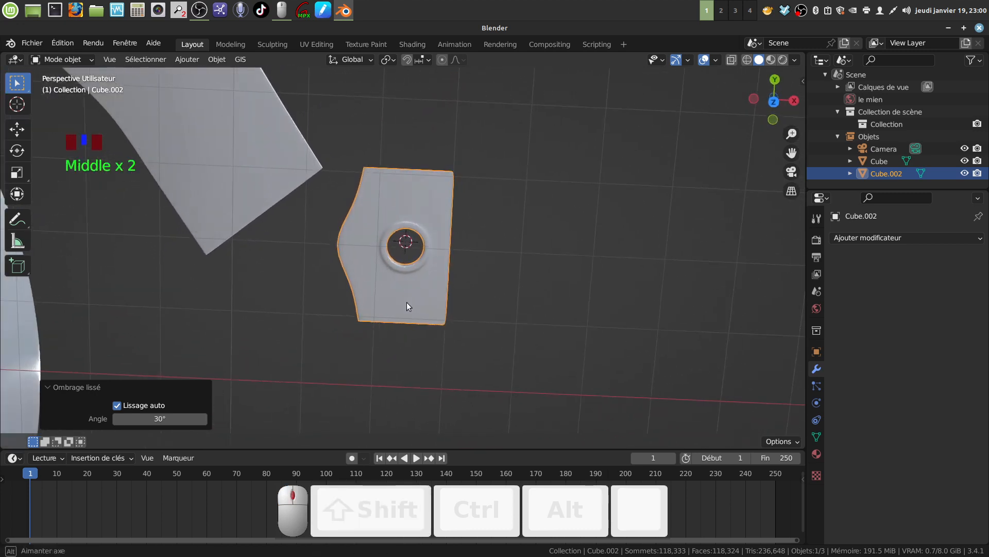
Give the block a new material with a light grey base color, metallic 1.000, specular 0.000 and roughness 0.103
left_click(817, 454)
left_click(933, 291)
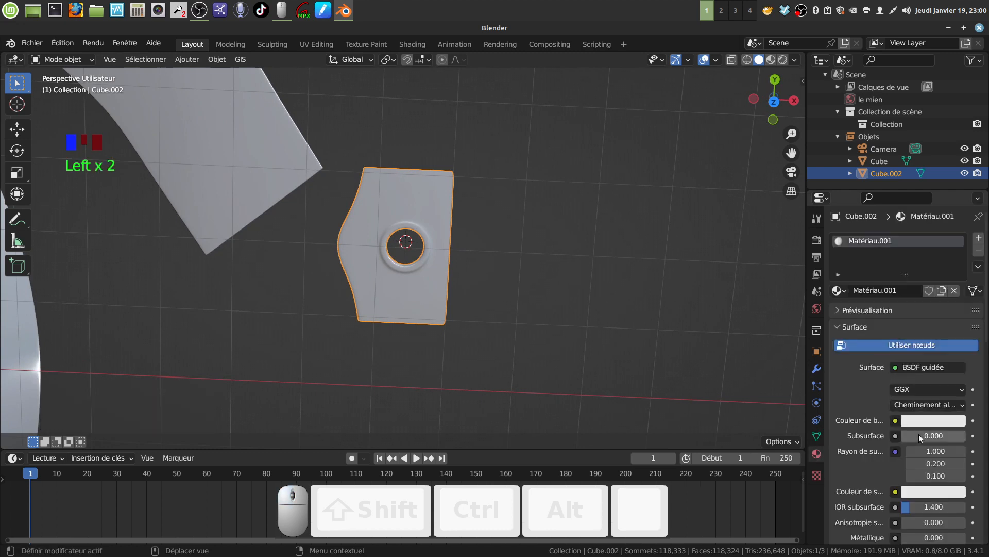
scroll(926, 425, "down", 3)
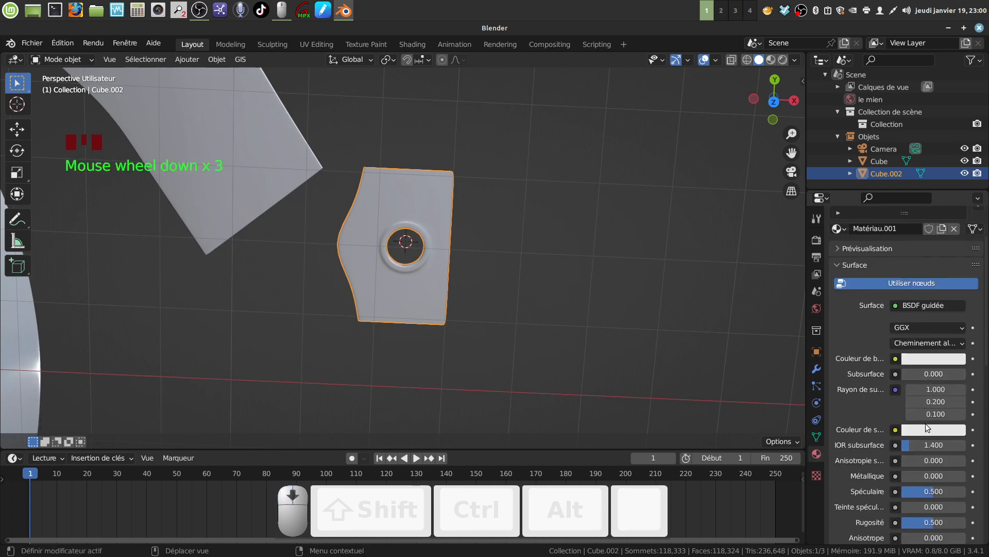
left_click(928, 361)
left_click_drag(956, 191, 956, 209)
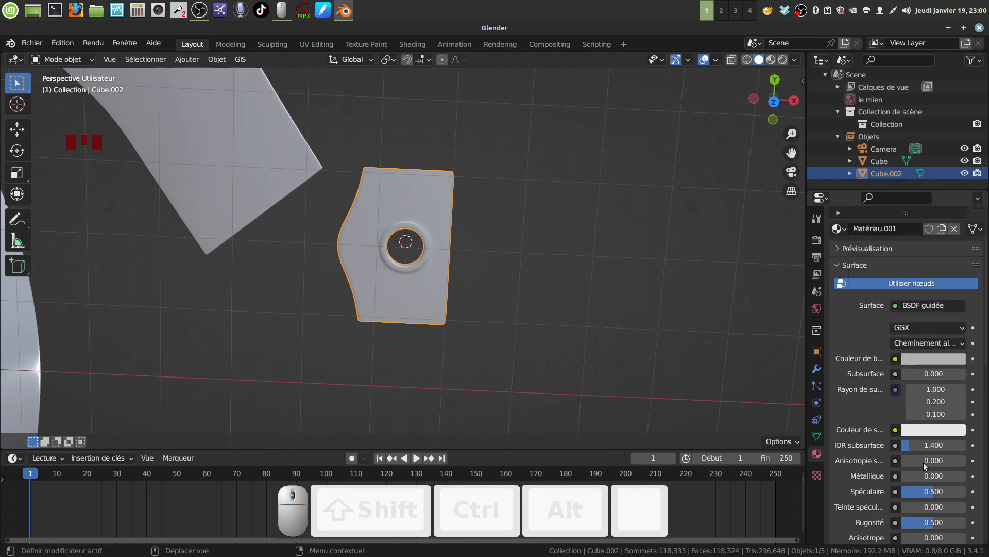
scroll(925, 466, "down", 2)
left_click_drag(913, 439, 974, 439)
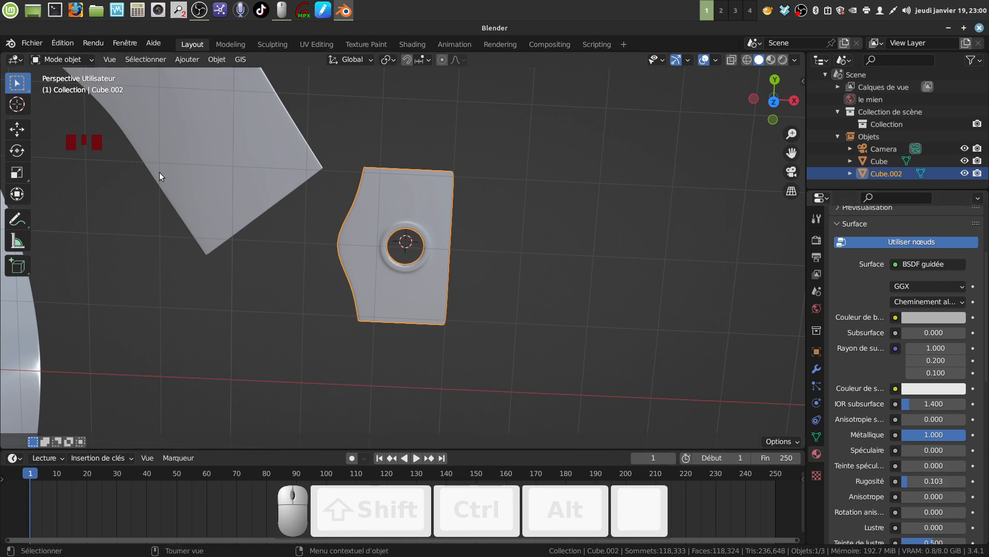
Set the end piece's origin to its geometry
scroll(160, 172, "down", 4)
middle_click_drag(152, 181, 309, 165, "shift")
scroll(443, 231, "down", 4)
middle_click_drag(442, 231, 434, 225, "shift")
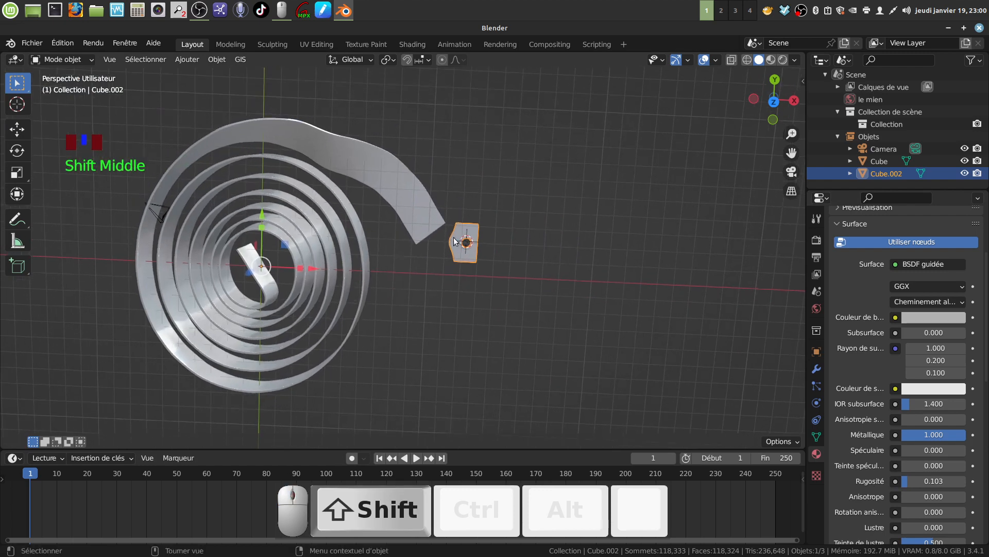
left_click(469, 260)
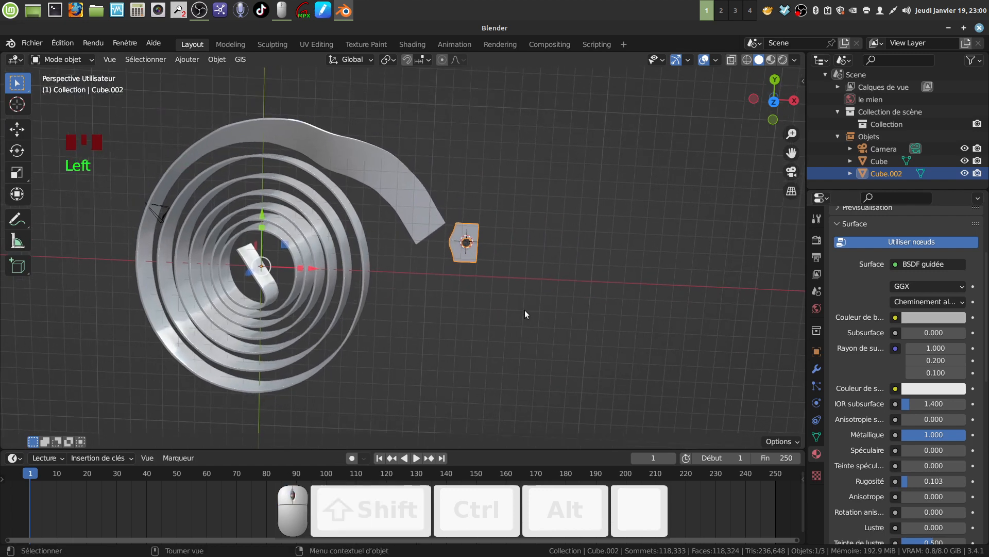
left_click(188, 60)
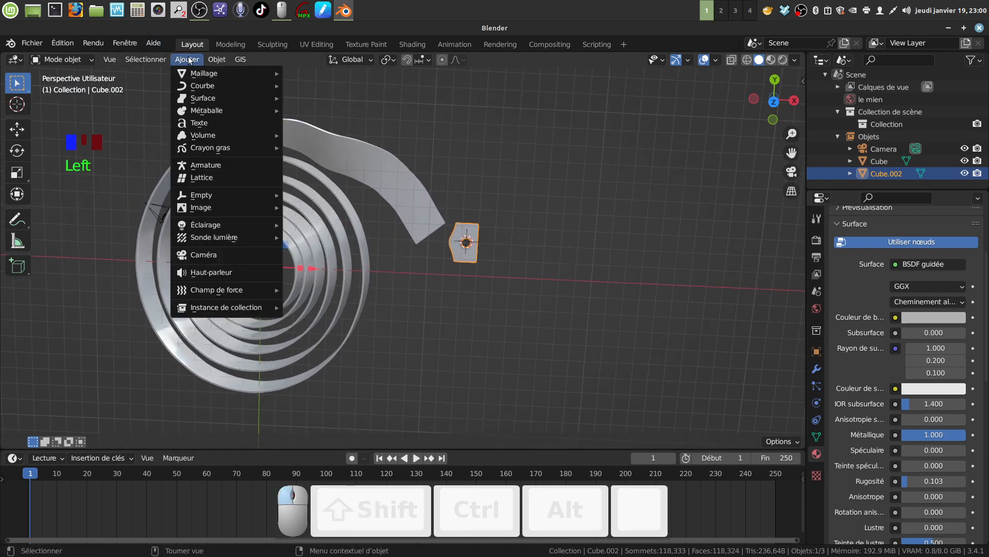
mouse_move(217, 60)
mouse_move(248, 86)
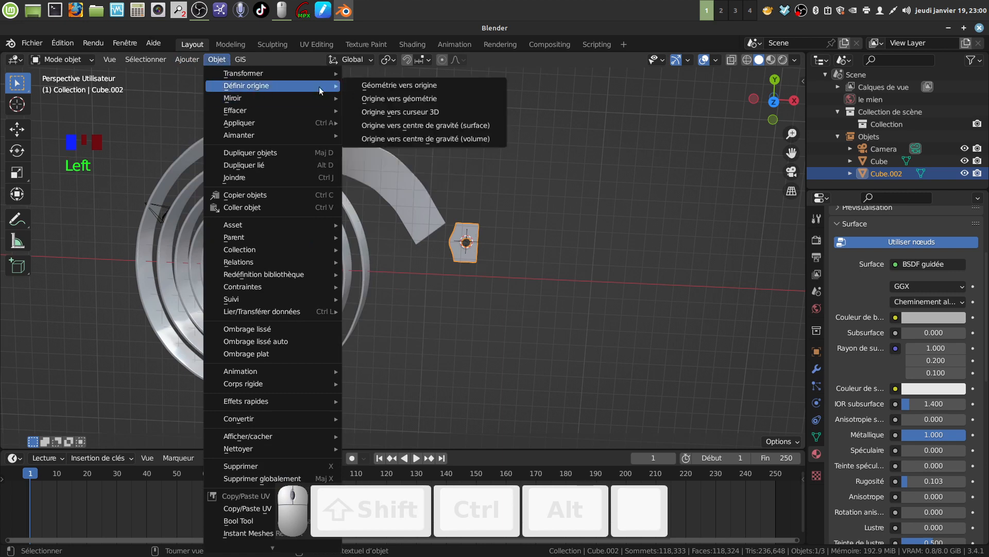
left_click(399, 98)
Duplicate the end piece and place the copy near the inner end of the spiral
key("shift")
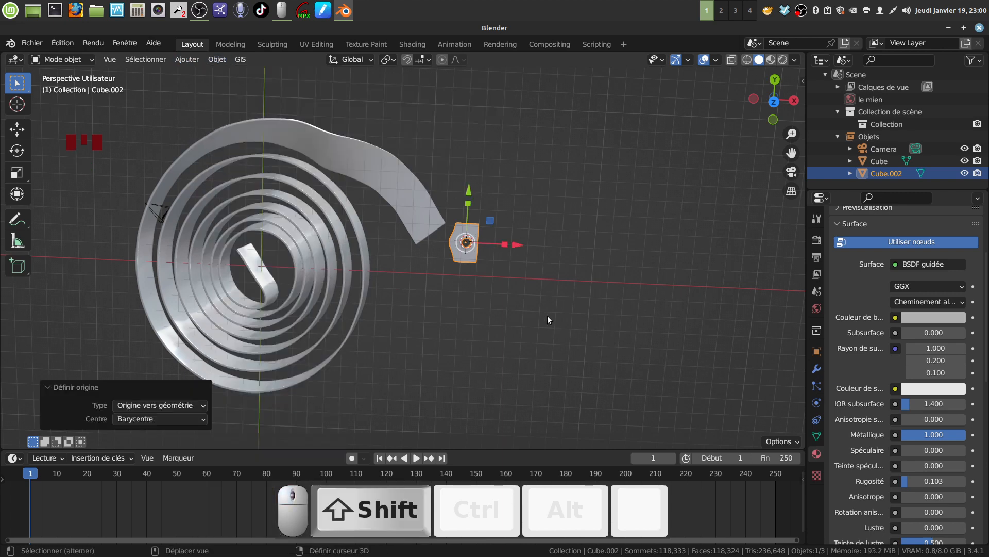
key("shift+d")
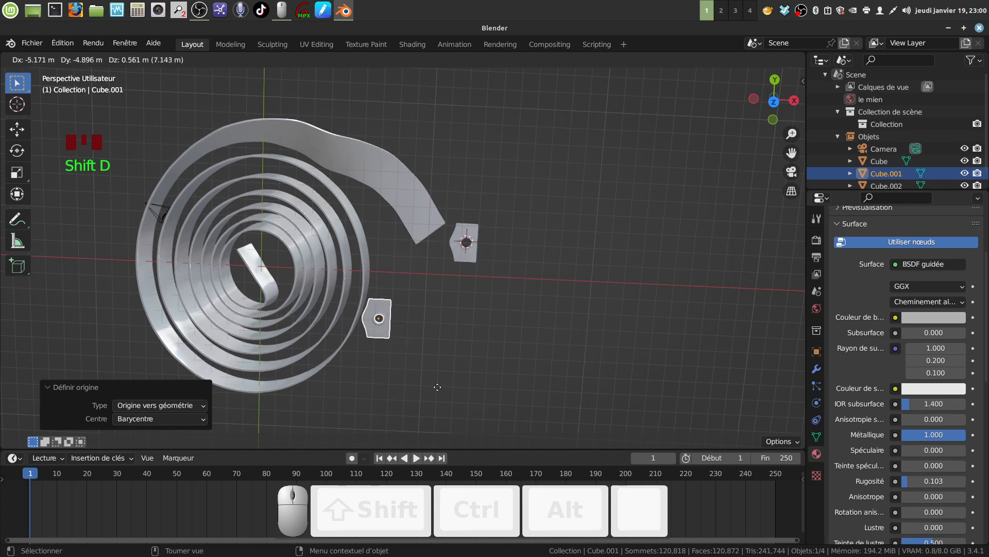
left_click(358, 337)
middle_click_drag(358, 317, 400, 329)
scroll(462, 307, "up", 3)
In top view, rotate the original end piece 229° and move it about -1.91 m in X and 0.22 m in Y onto the spiral's outer end
left_click(487, 294)
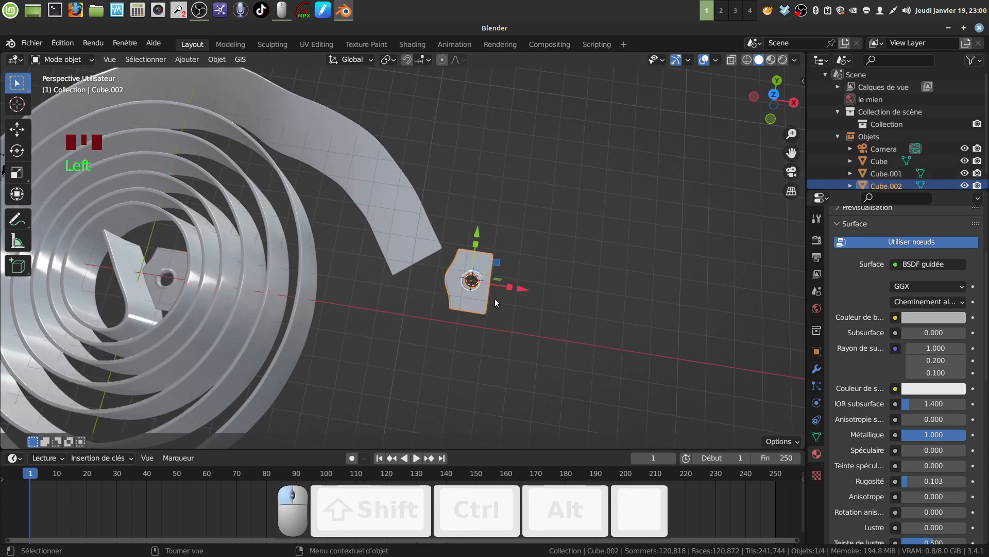
mouse_move(495, 298)
middle_mouse_down()
mouse_move(543, 214)
mouse_move(490, 302)
middle_mouse_up()
scroll(490, 331, "up", 2)
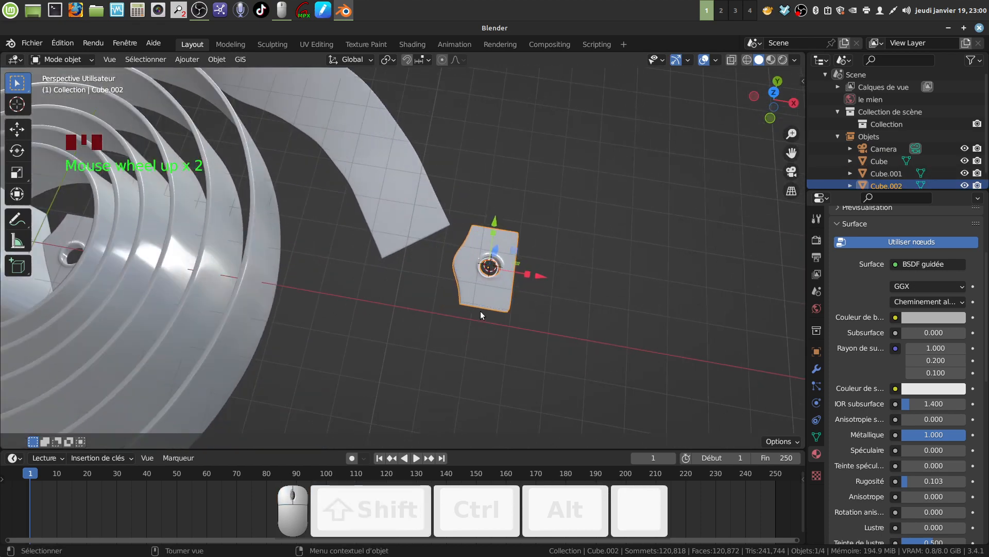
key("KP_7")
middle_click_drag(493, 304, 440, 335, "shift")
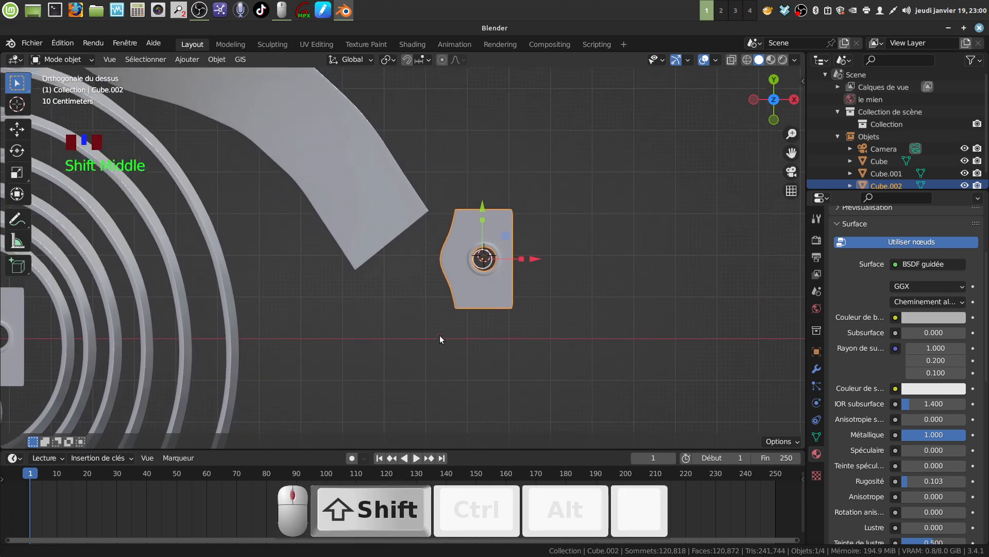
key("r")
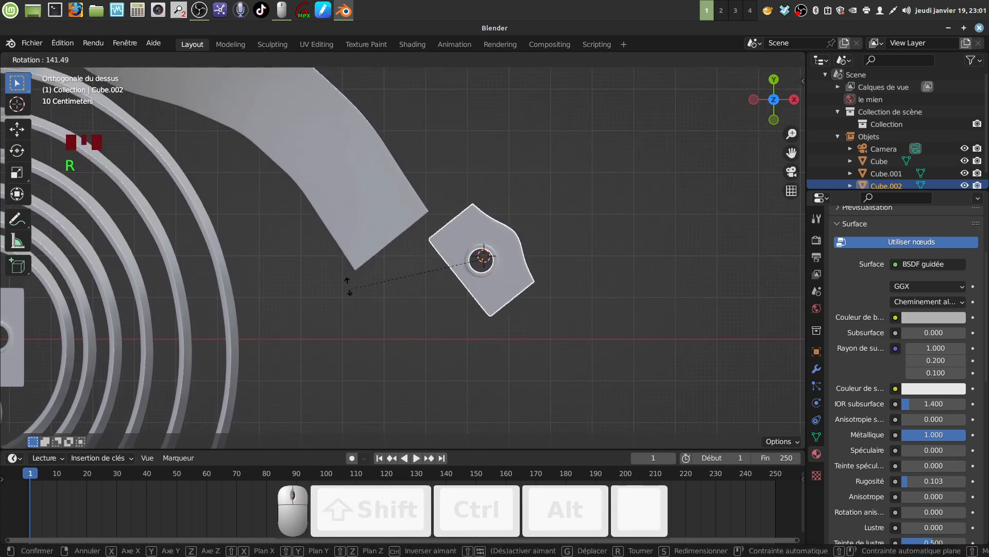
left_click(470, 206)
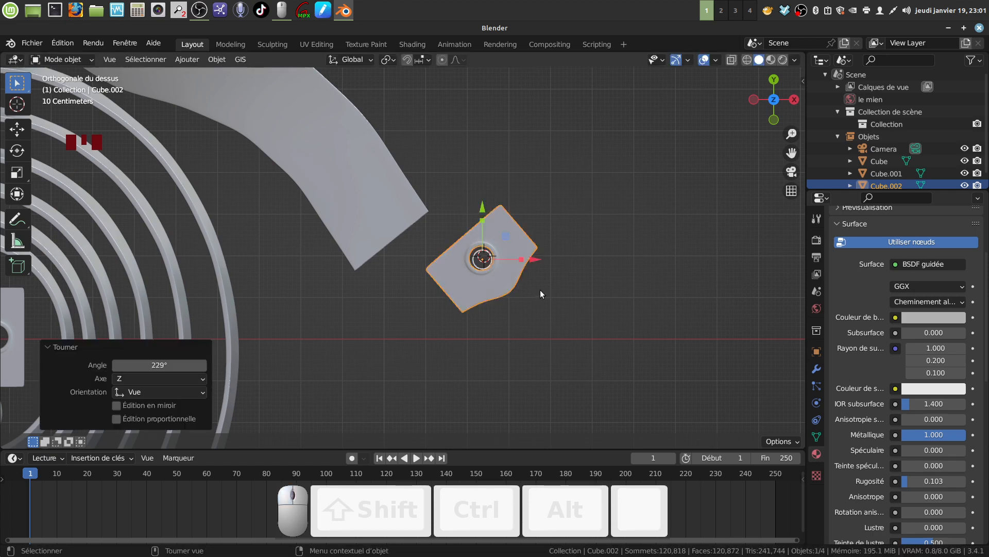
key("g")
left_click(463, 282)
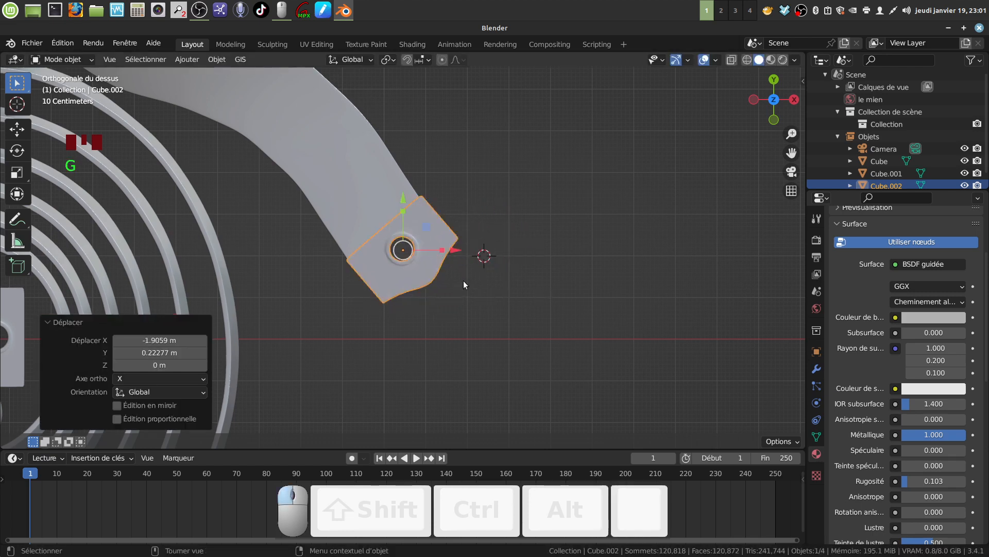
With Normal transform orientation, rotate the end piece about 4° and slide it about 0.04 m along Y and 0.83 m along X
left_click(370, 60)
left_click(371, 60)
left_click(370, 61)
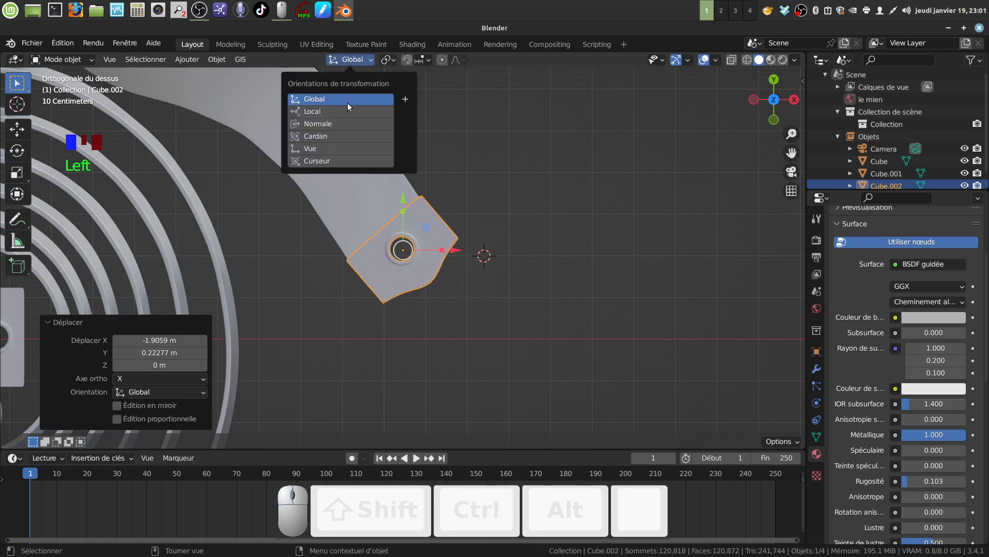
left_click(352, 124)
scroll(441, 341, "up", 2)
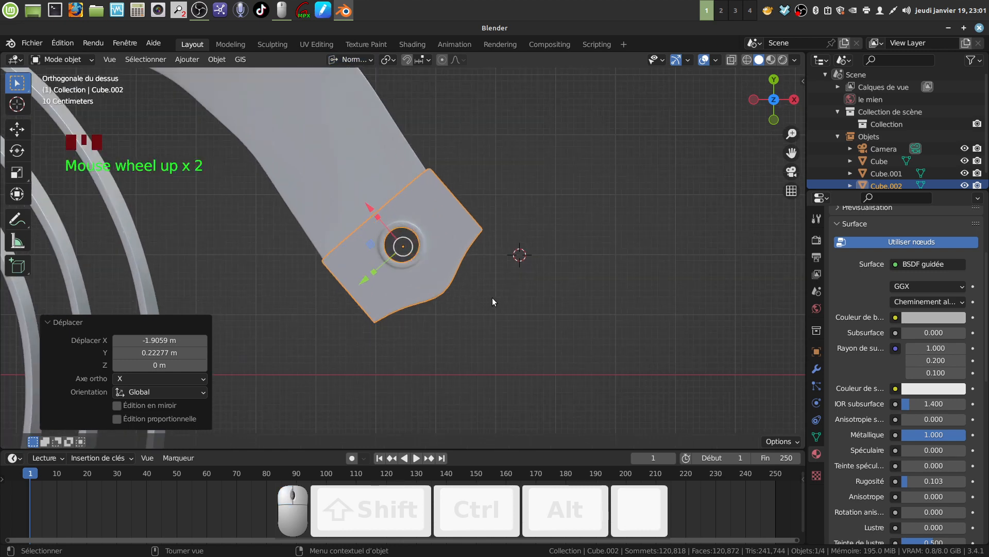
key("r")
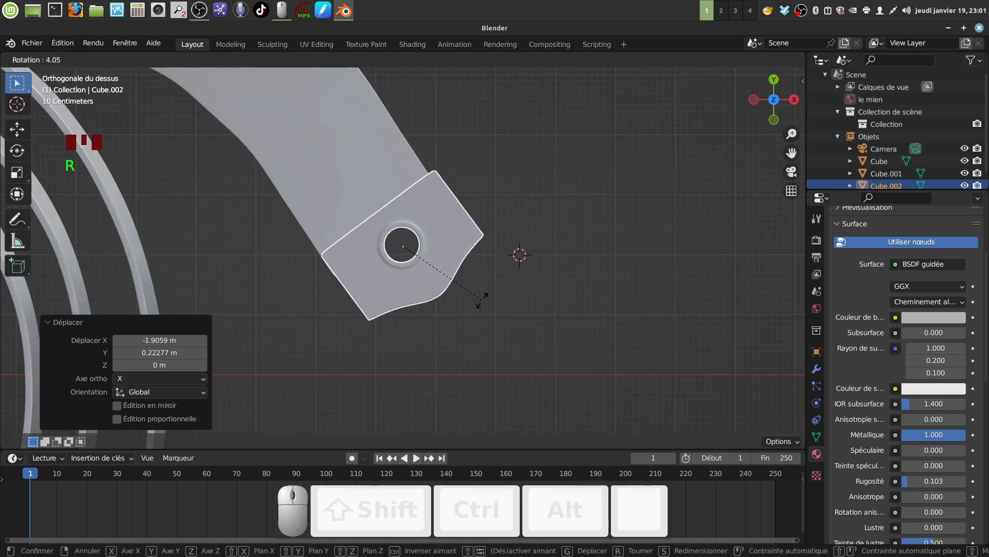
left_click(482, 299)
left_click_drag(365, 277, 360, 271)
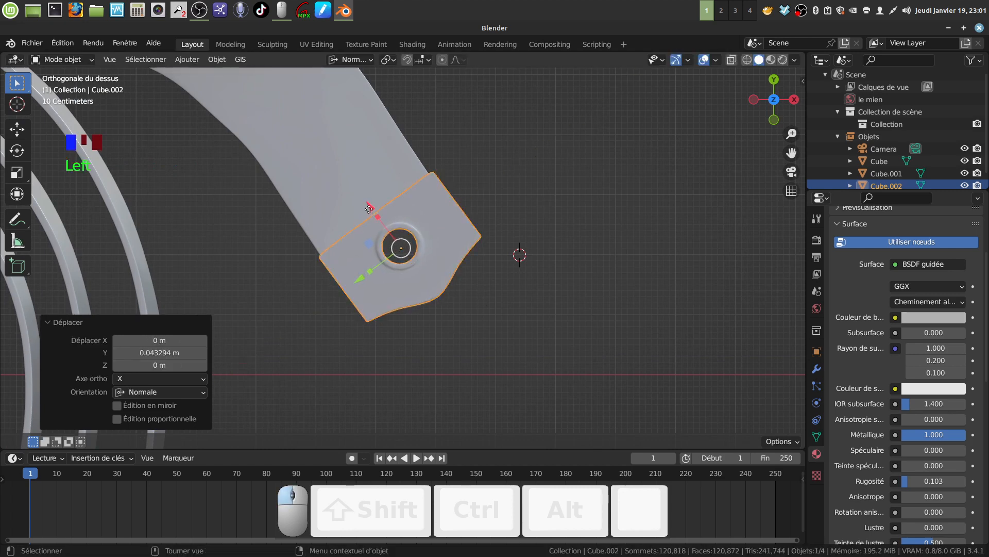
left_click_drag(369, 208, 349, 163)
Tilt the end piece -6° about its normal Y axis to follow the strip's slope
middle_click_drag(393, 203, 187, 75)
mouse_move(345, 144)
middle_mouse_down()
mouse_move(336, 144)
mouse_move(339, 156)
middle_mouse_up()
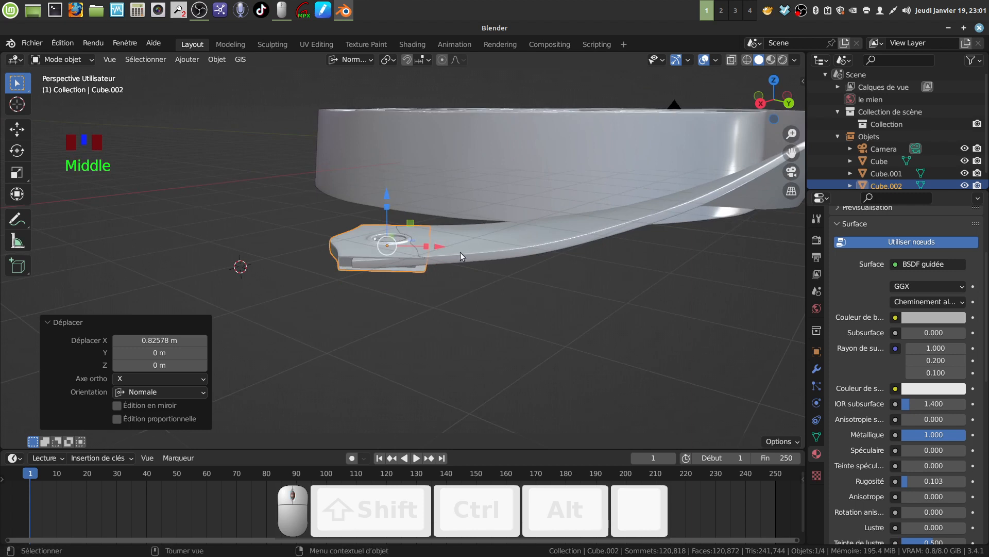
mouse_move(459, 252)
middle_mouse_down()
mouse_move(460, 221)
mouse_move(468, 262)
middle_mouse_up()
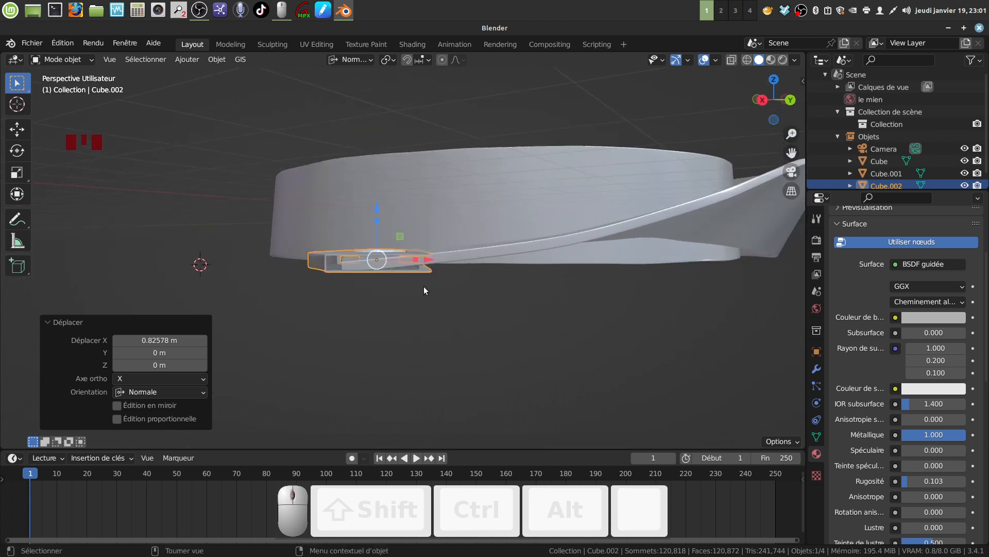
key("r")
key("y")
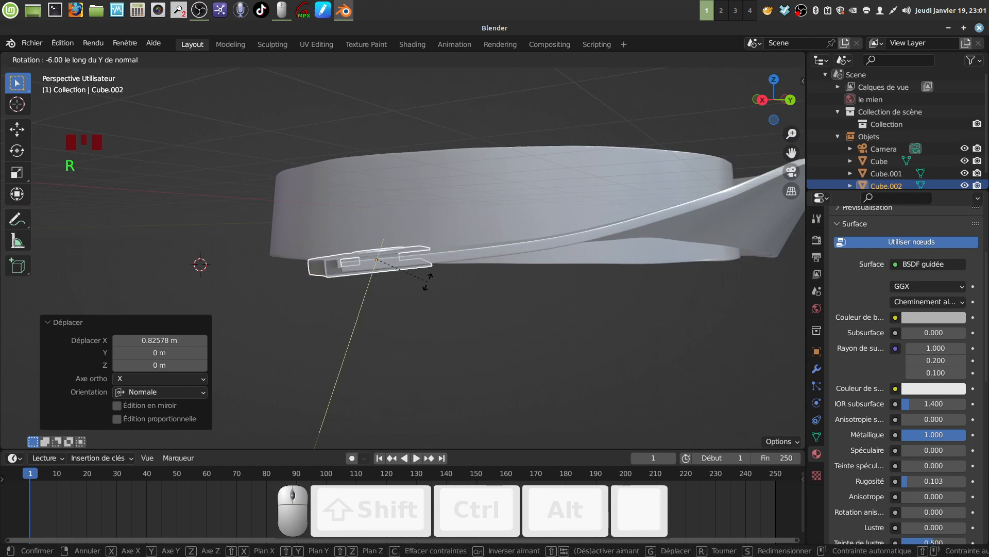
left_click(429, 281)
Rotate the end piece 1.32° about its normal X axis
middle_click_drag(430, 269, 435, 312)
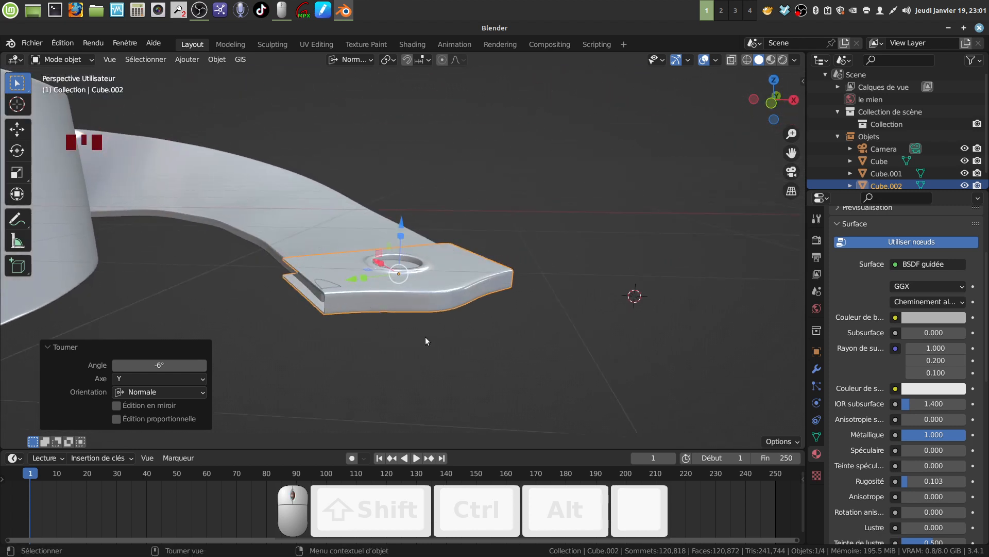
key("r")
key("x")
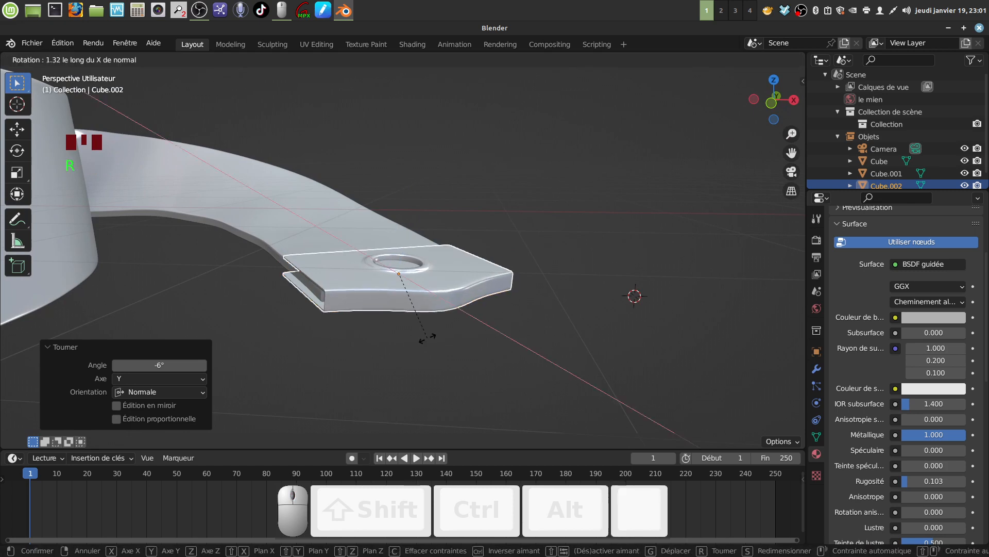
left_click(427, 337)
Nudge the end piece along its own axes to fit the strip's end, finishing with about -0.057 m along X
middle_click_drag(414, 314, 363, 321)
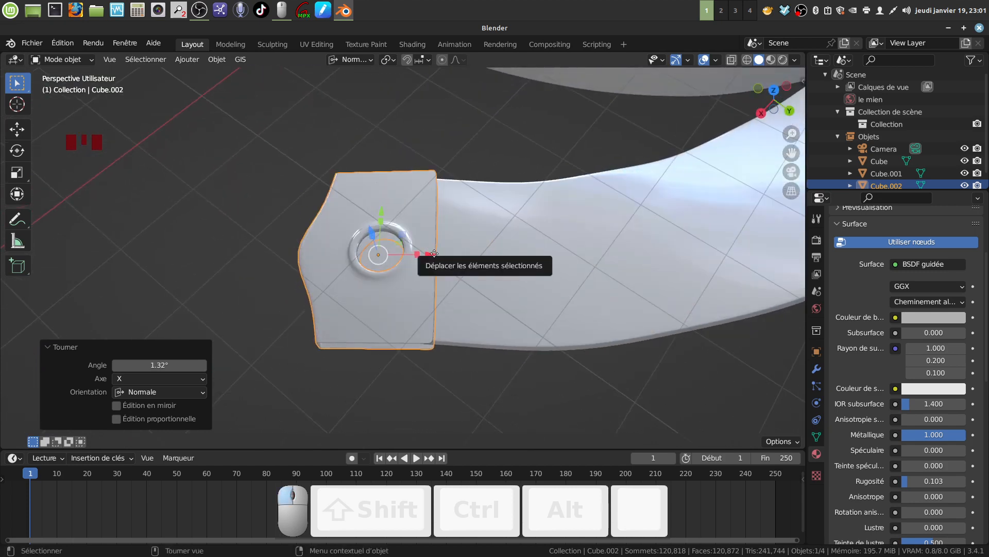
left_click_drag(435, 251, 444, 253)
mouse_move(444, 254)
middle_mouse_down()
mouse_move(432, 260)
mouse_move(459, 193)
mouse_move(444, 258)
middle_mouse_up()
left_click_drag(438, 282, 444, 276)
middle_click_drag(445, 276, 546, 367)
left_click_drag(436, 292, 433, 301)
Rotate the end piece -1.62° about its normal Z axis and slide it about -0.033 m along X onto the strip
middle_click_drag(432, 301, 490, 335)
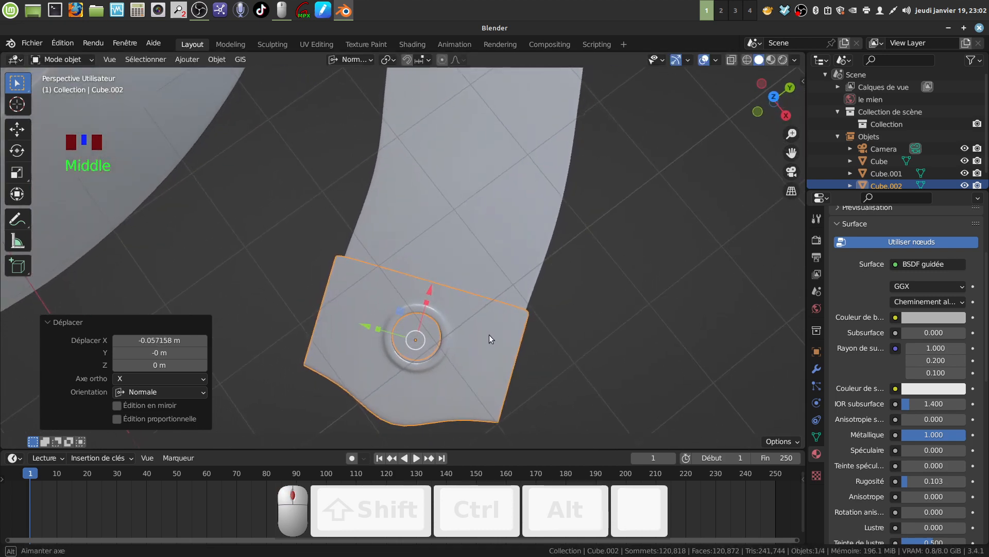
key("r")
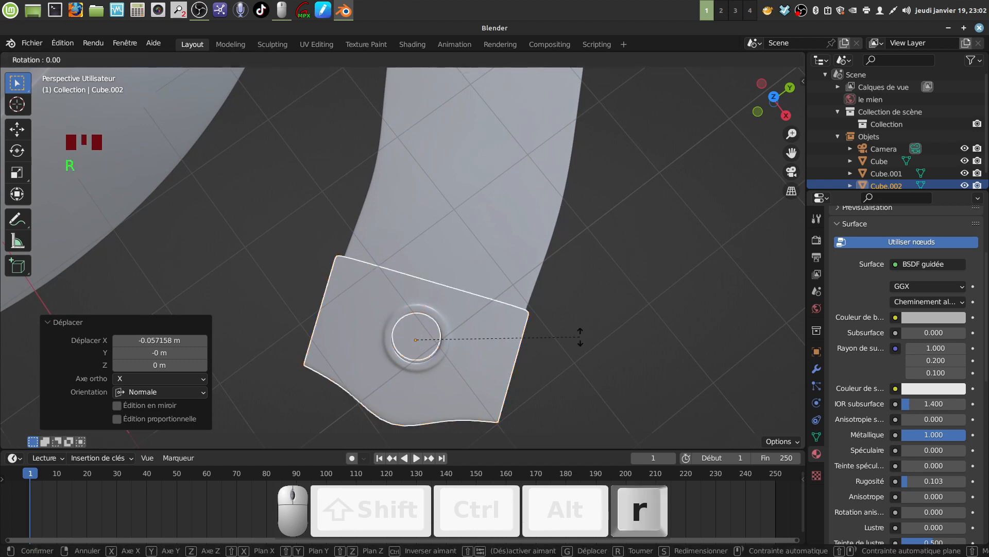
key("z")
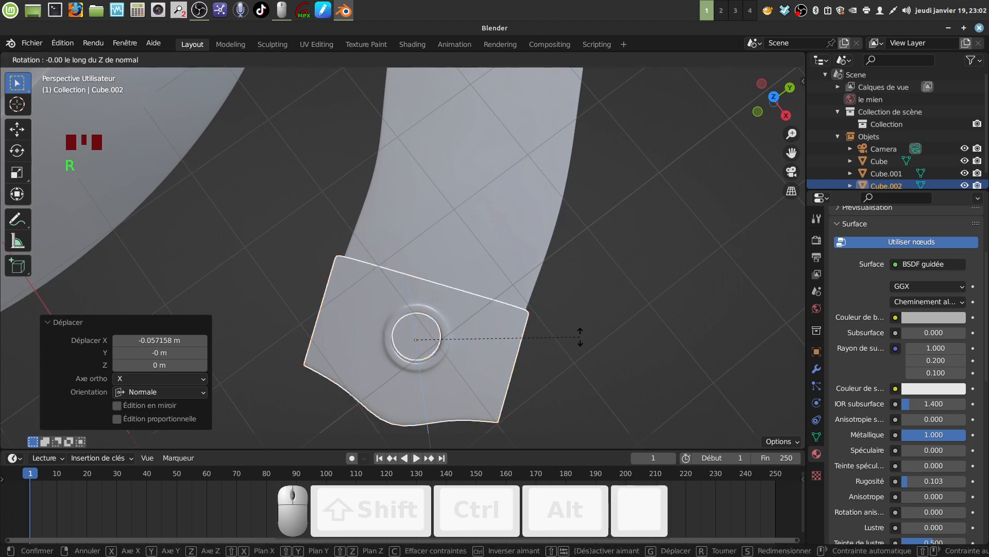
left_click(580, 342)
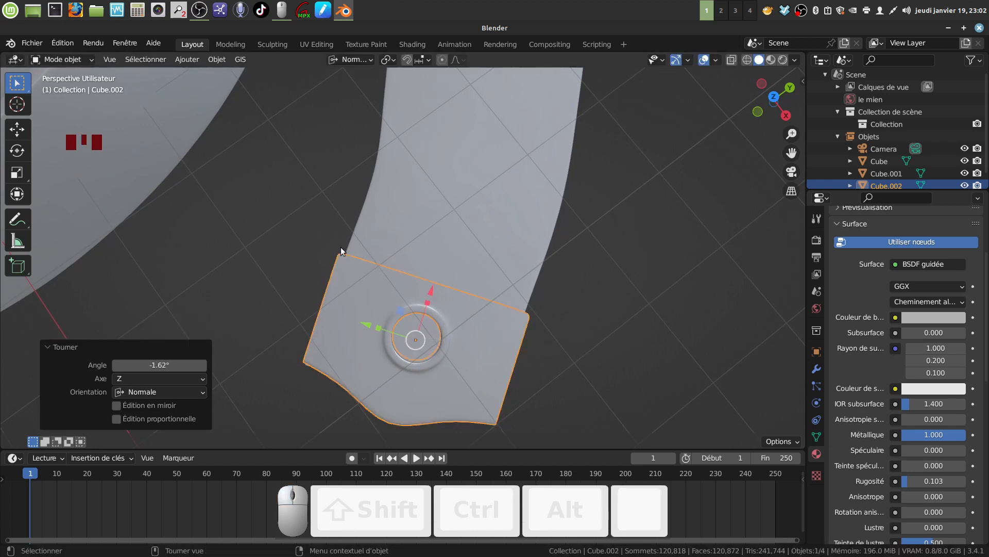
middle_click_drag(500, 228, 585, 184)
middle_click_drag(589, 157, 556, 238)
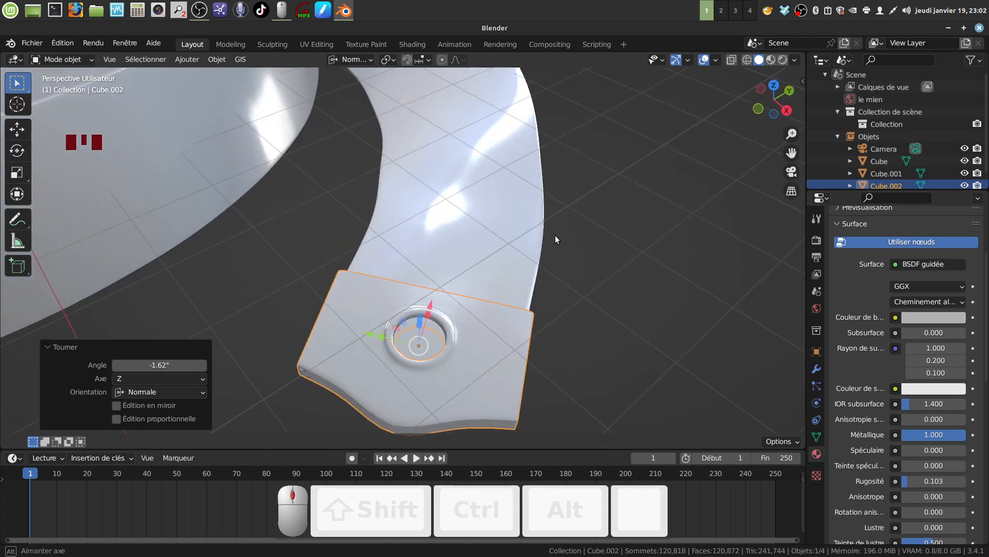
left_click_drag(436, 309, 518, 317)
middle_click_drag(517, 317, 495, 315)
scroll(534, 329, "down", 5)
Join the fitted end piece with the spiral strip into one object
left_click(821, 367)
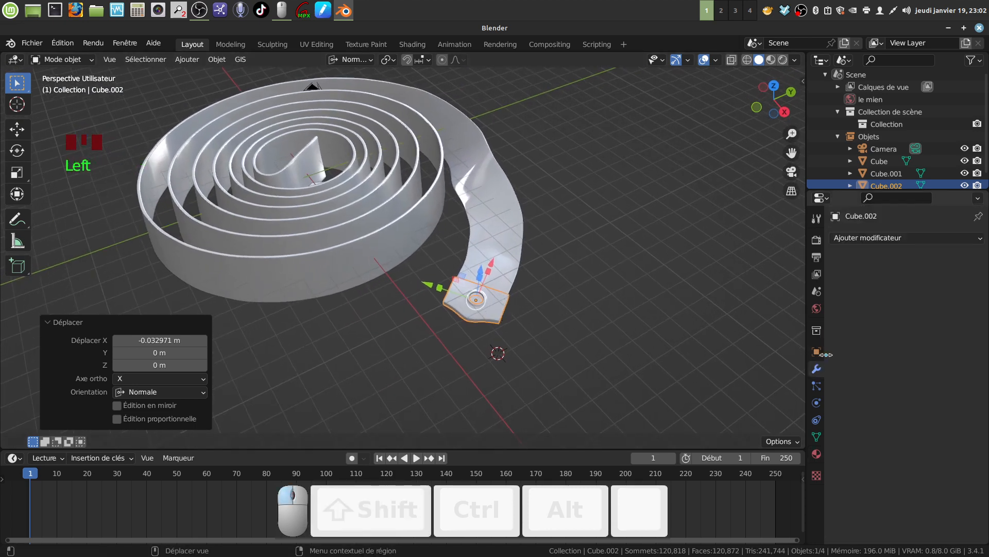
scroll(538, 326, "up", 2)
middle_click_drag(531, 302, 529, 261, "shift")
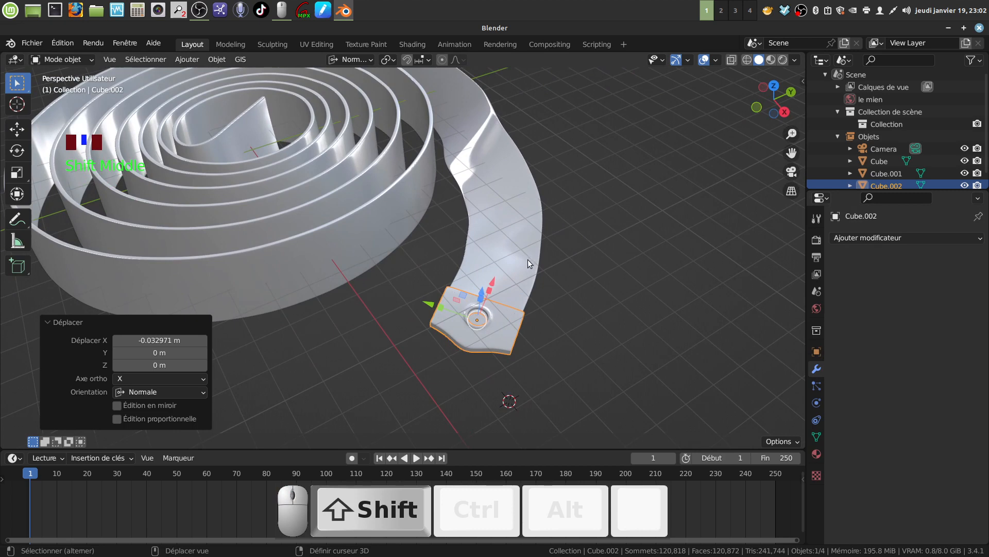
left_click(528, 259, "shift")
right_click(602, 282)
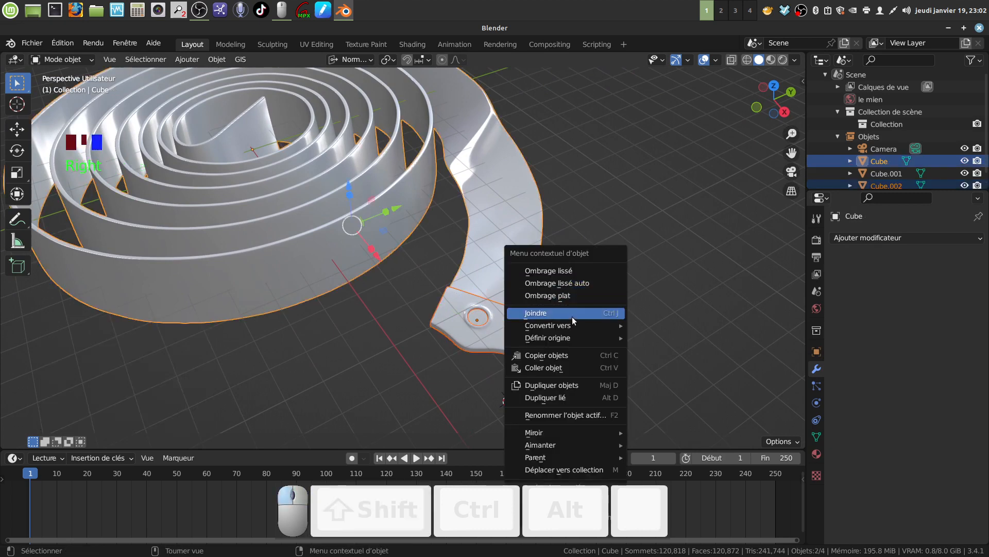
left_click(572, 316)
middle_click_drag(487, 302, 614, 299)
scroll(576, 329, "up", 3)
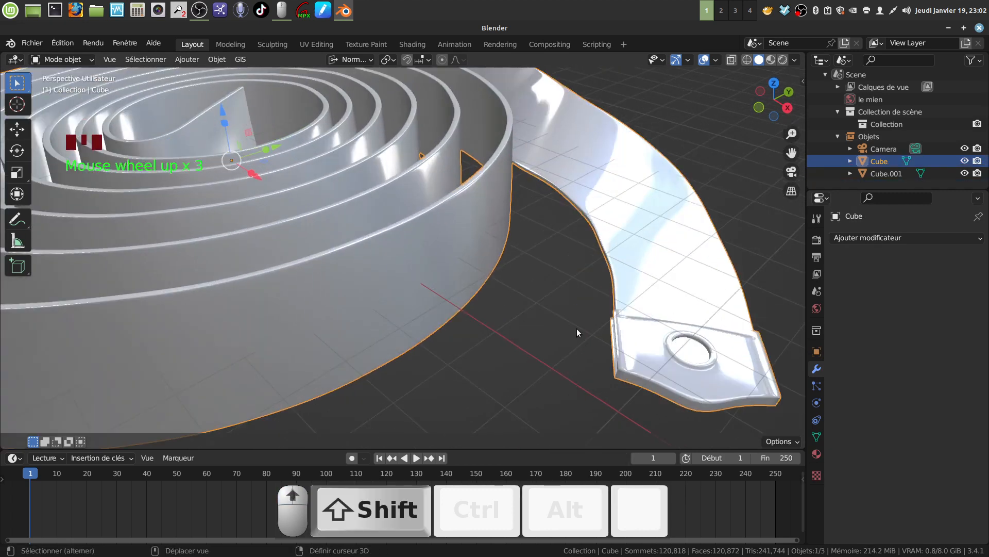
middle_click_drag(577, 329, 526, 305, "shift")
scroll(518, 298, "down", 4)
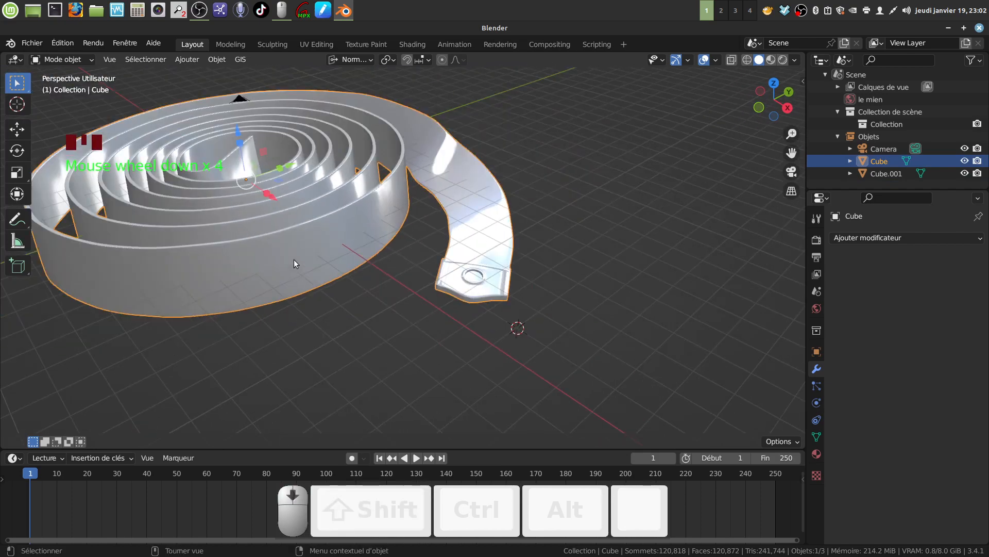
Raise the remaining end piece at the spiral's centre about 3.15 m along its normal Z axis
middle_click_drag(291, 258, 504, 410)
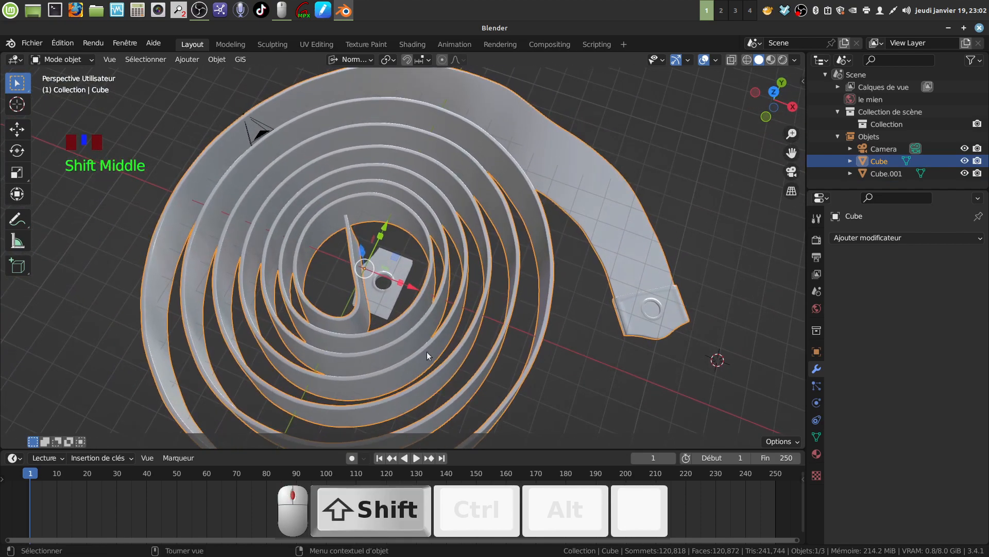
left_click(391, 299)
mouse_move(392, 299)
middle_mouse_down()
mouse_move(445, 273)
mouse_move(402, 302)
middle_mouse_up()
middle_click_drag(402, 301, 401, 327, "shift")
middle_click_drag(401, 328, 331, 312)
left_click_drag(412, 289, 394, 263)
middle_click_drag(394, 262, 395, 263)
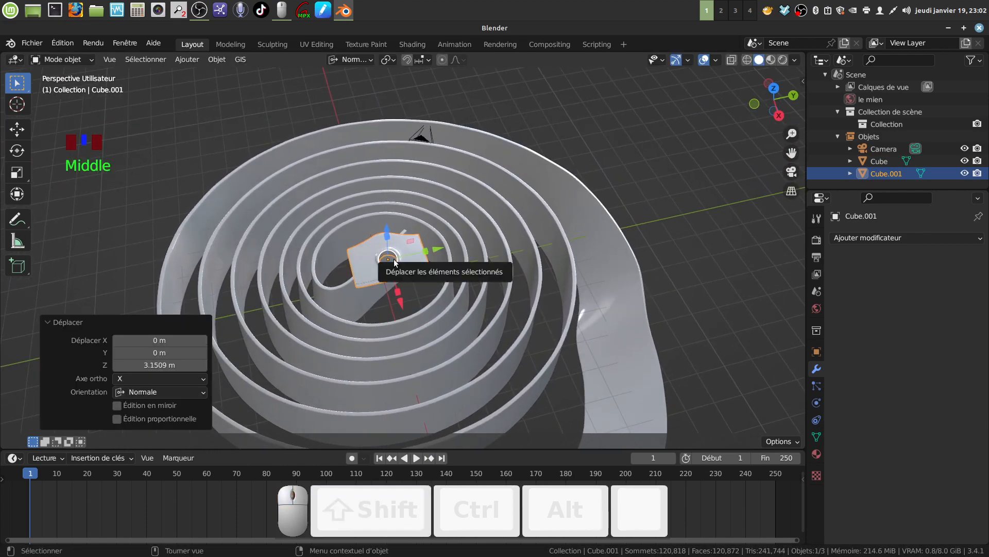
Rotate the raised end piece 90° about its normal X axis so it stands upright
key("r")
key("x")
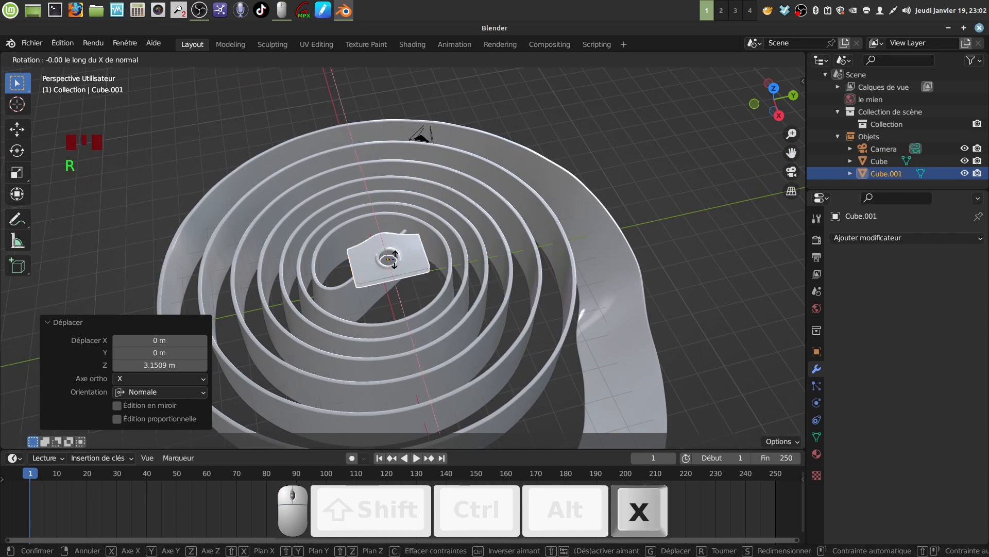
key("KP_9")
key("KP_0")
left_click(394, 260)
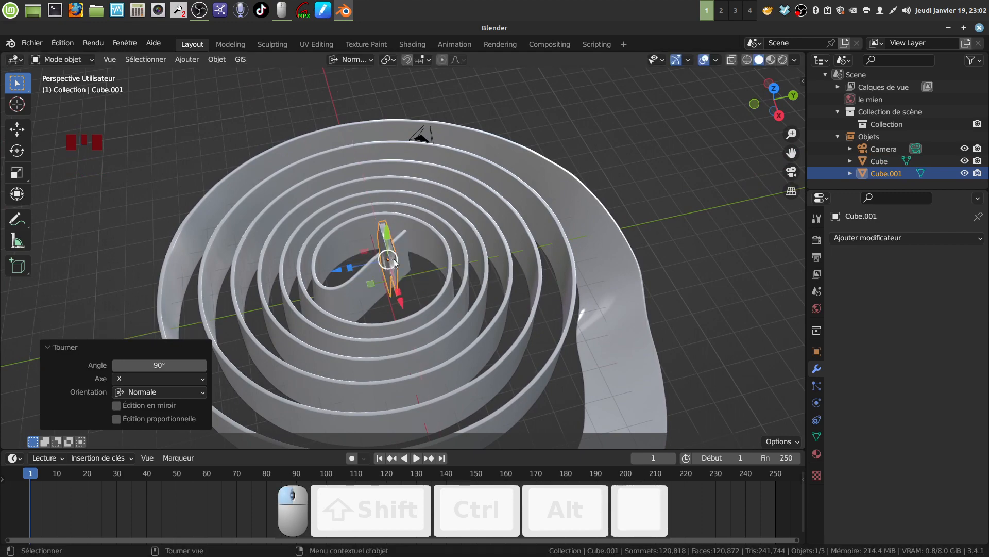
middle_click_drag(394, 261, 481, 300)
In top view, rotate the end piece about 56.1° and move it about -1.27 m in X and 0.46 m in Y onto the strip's inner end
key("KP_7")
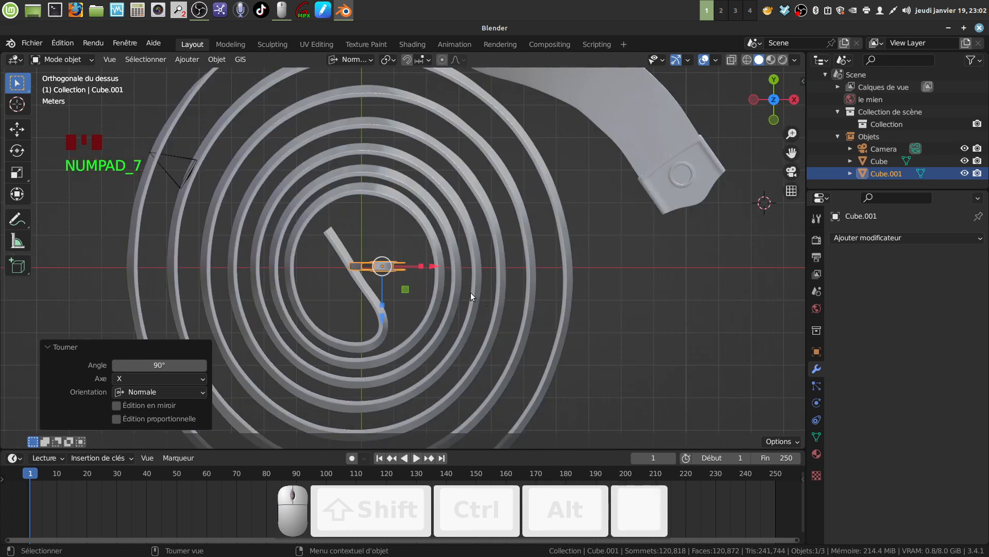
scroll(453, 272, "up", 3)
key("r")
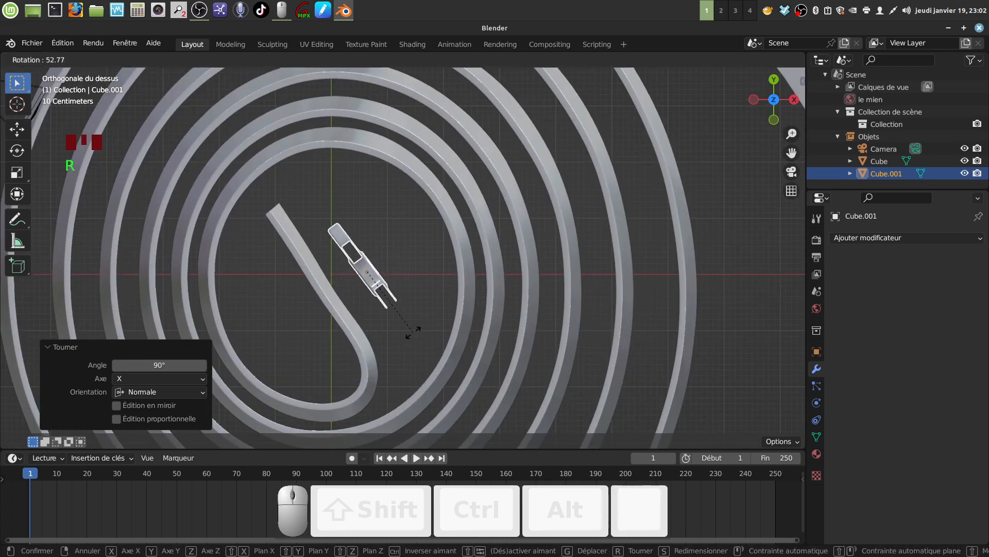
left_click(418, 327)
key("g")
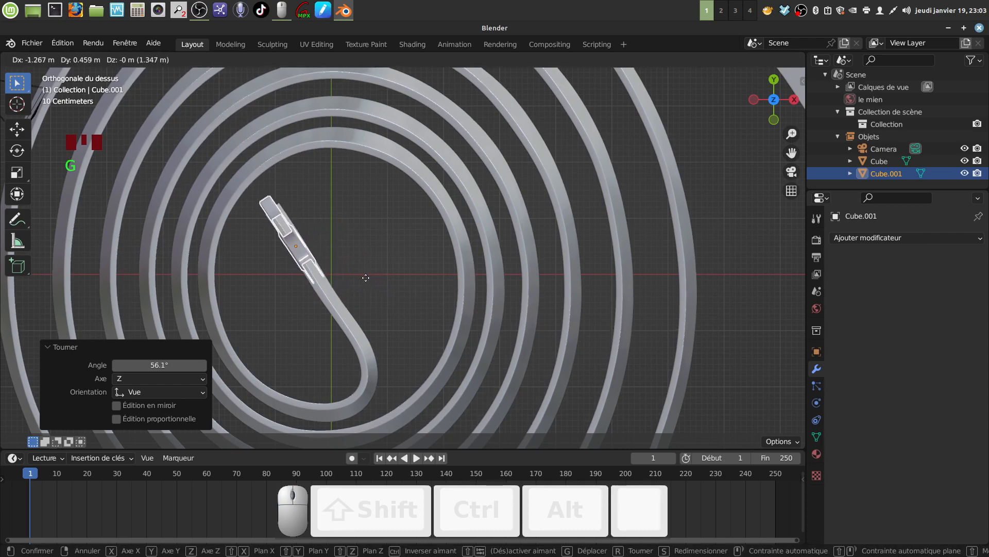
left_click(366, 276)
Lower the inner end piece about -2.155 m along its normal Y axis and slide it about -0.145 m along X
middle_click_drag(366, 276, 391, 204)
left_click_drag(267, 170, 287, 259)
middle_click_drag(296, 273, 431, 264)
scroll(319, 298, "up", 2)
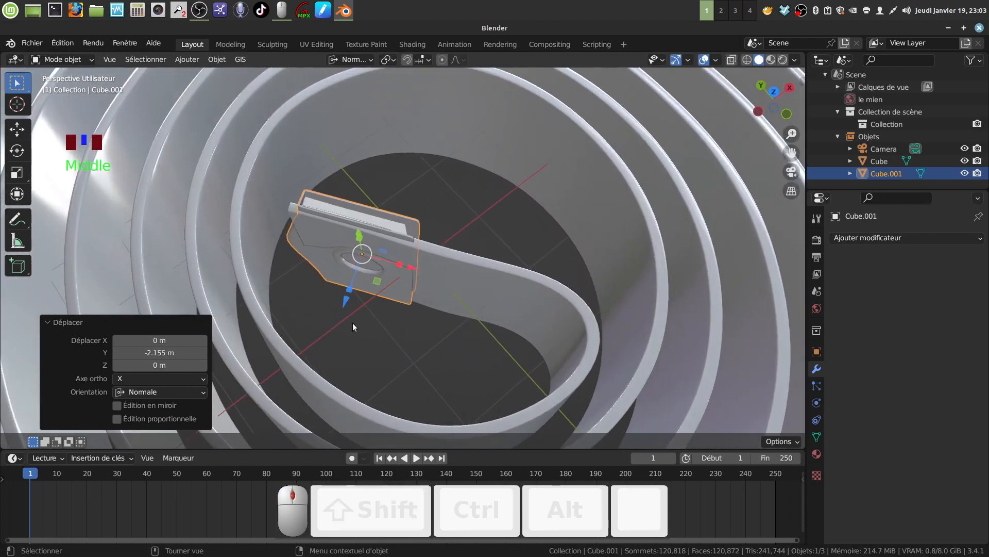
left_click_drag(344, 294, 407, 271)
mouse_move(407, 270)
middle_mouse_down()
mouse_move(416, 223)
mouse_move(346, 307)
mouse_move(351, 295)
mouse_move(292, 264)
mouse_move(391, 308)
mouse_move(330, 263)
mouse_move(345, 273)
mouse_move(432, 259)
mouse_move(370, 271)
mouse_move(404, 285)
middle_mouse_up()
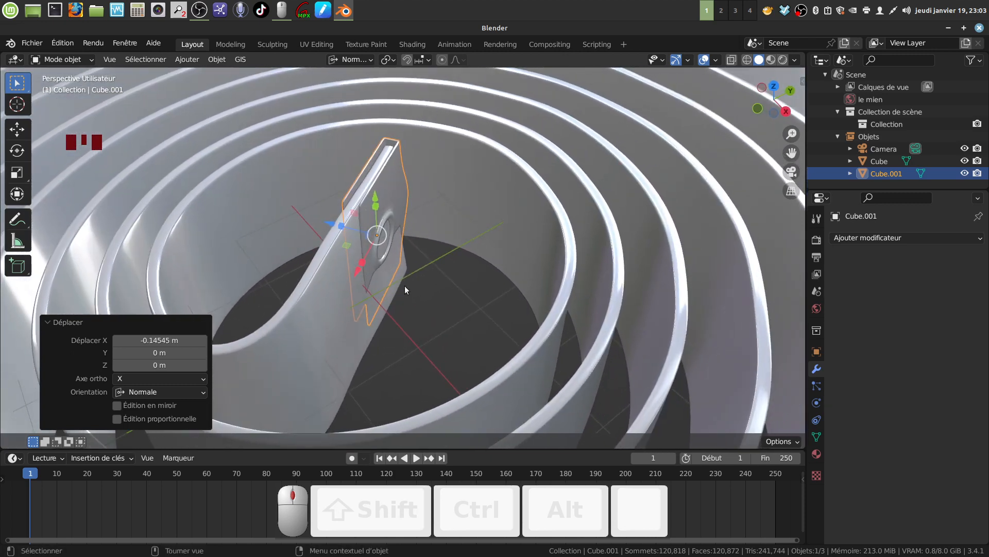
Tilt the inner end piece about 4.18° about its normal X axis, and nudge it about -0.06 m along Z and -0.07 m along Y
key("r")
key("x")
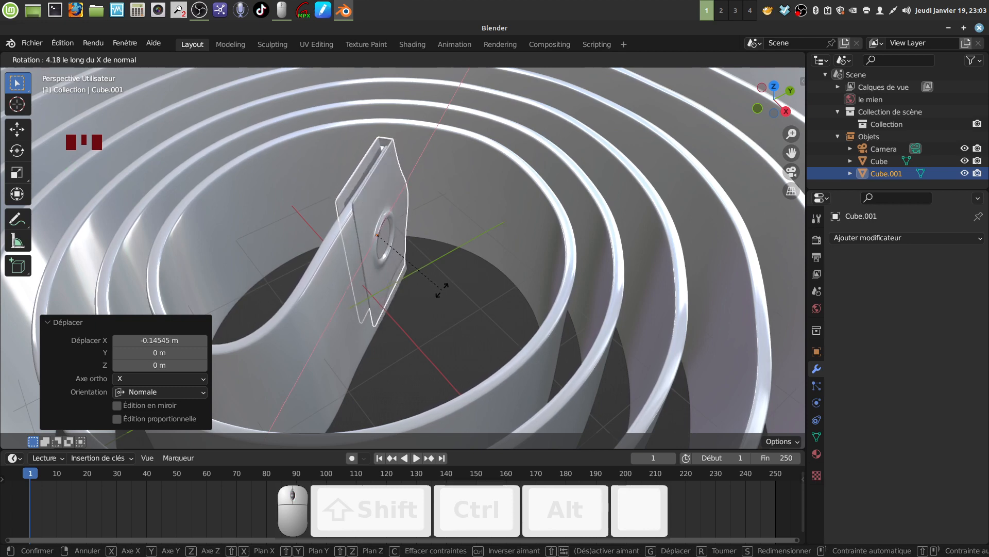
left_click(442, 289)
left_click_drag(330, 227, 333, 225)
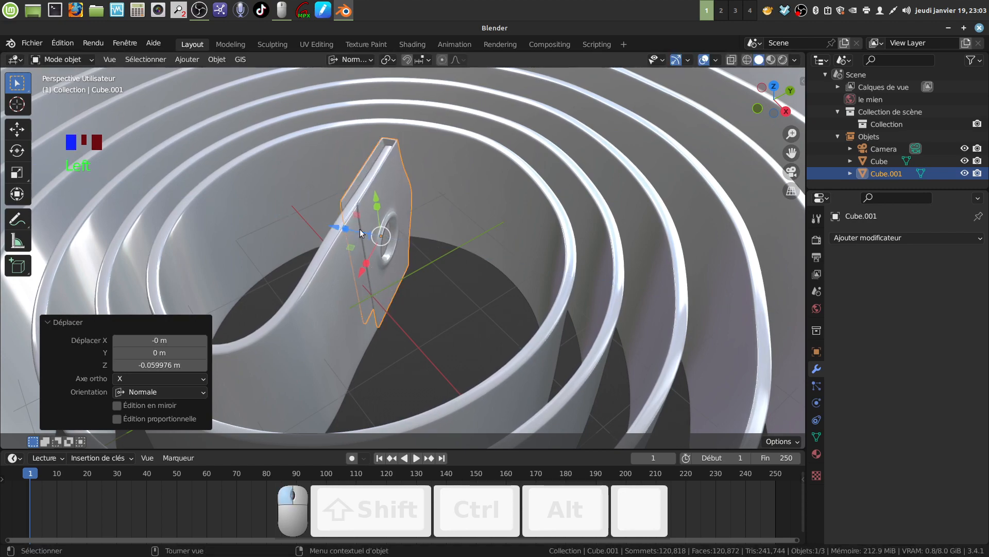
middle_click_drag(381, 238, 481, 229)
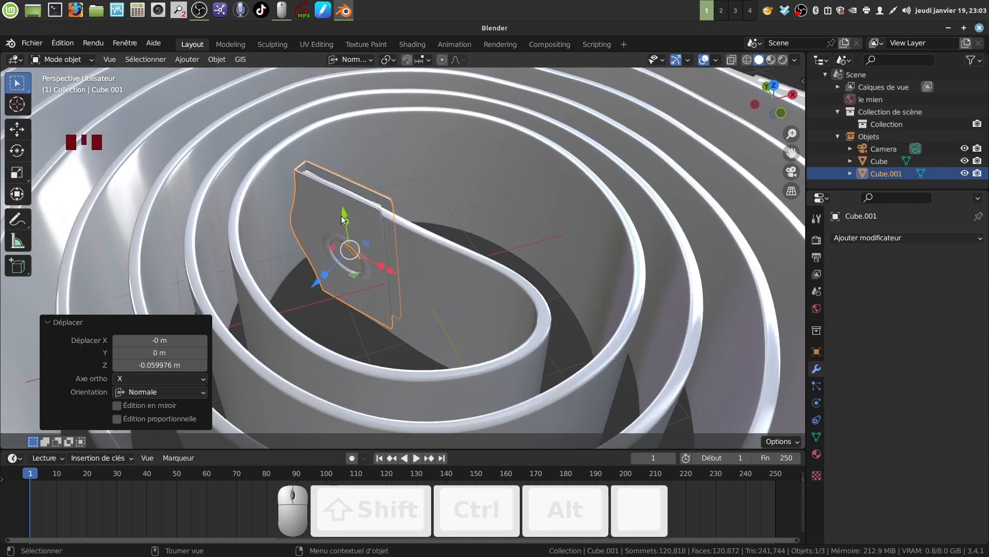
left_click_drag(342, 219, 347, 218)
middle_click_drag(346, 218, 221, 225)
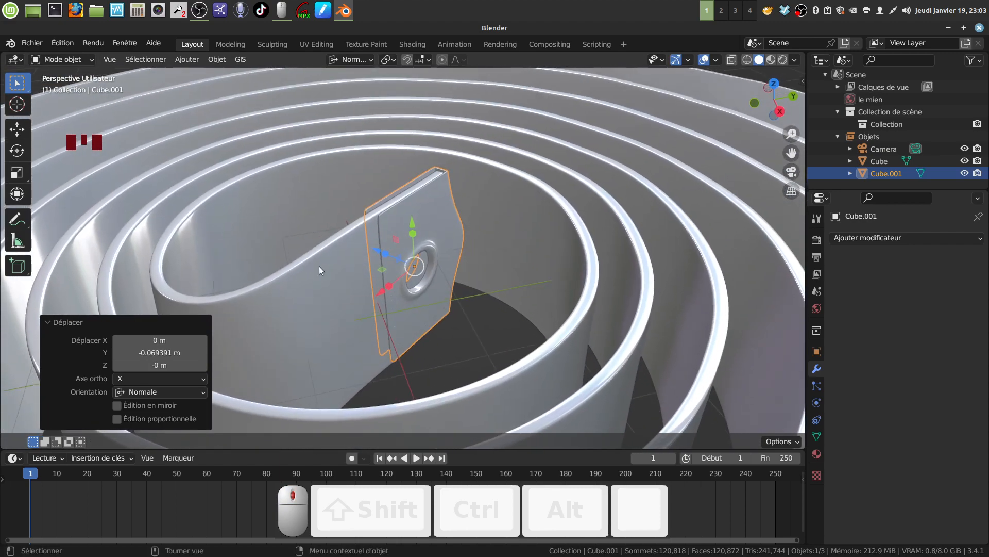
middle_click_drag(320, 266, 375, 272)
Join the inner end piece with the spiral strip into one object
left_click(496, 341)
middle_click_drag(495, 341, 386, 243)
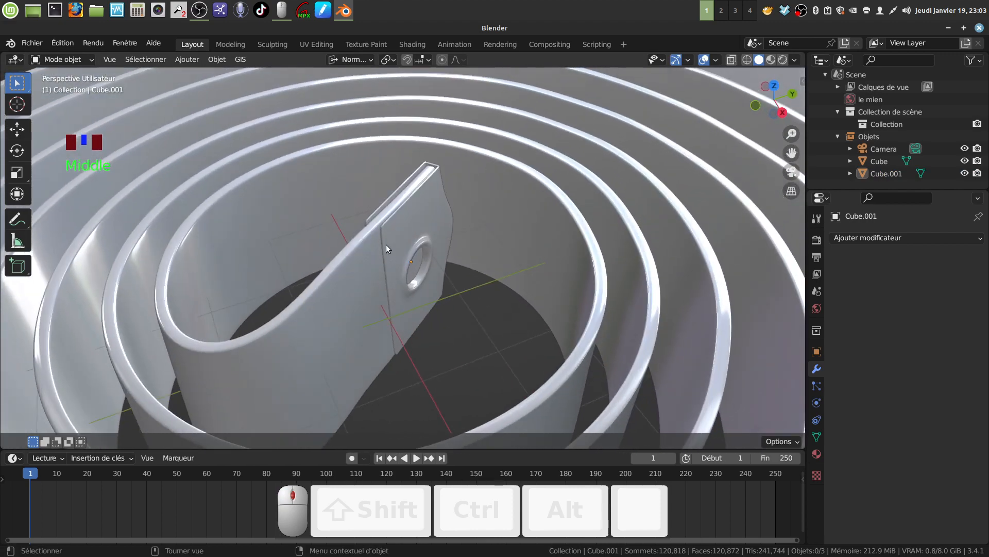
left_click(385, 242)
left_click(330, 311, "shift")
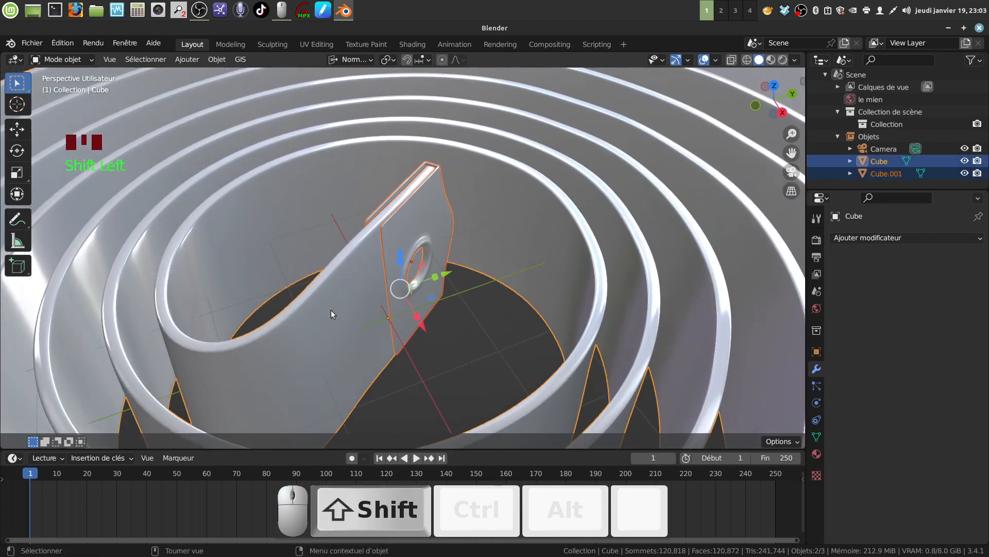
right_click(331, 311)
left_click(331, 310)
middle_click_drag(330, 311, 395, 330)
Enter Edit Mode on the joined strip at the inner end piece's hole and clear the face selection
scroll(432, 358, "up", 4)
middle_click_drag(432, 358, 403, 293)
scroll(374, 324, "up", 3)
scroll(410, 343, "up", 3)
middle_click_drag(410, 342, 400, 331)
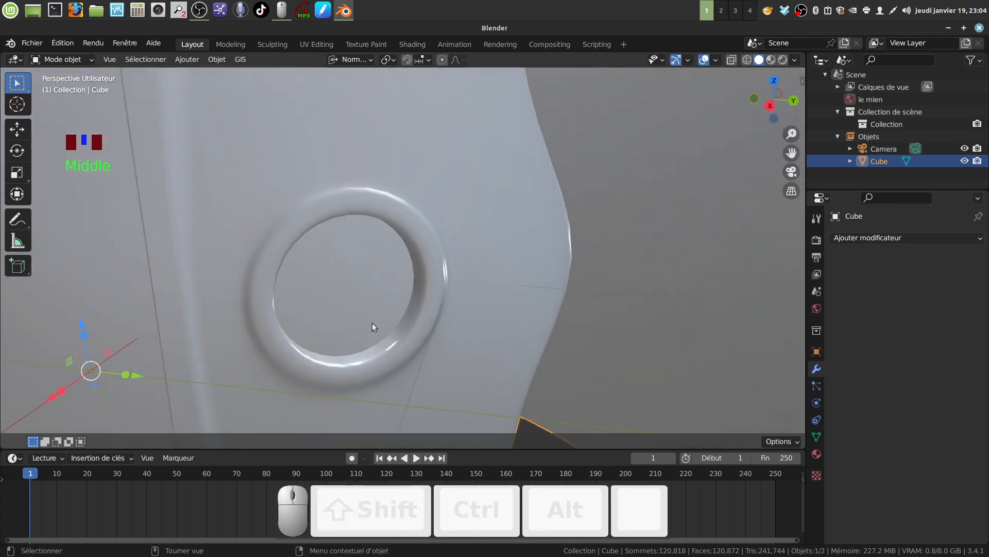
key("Tab")
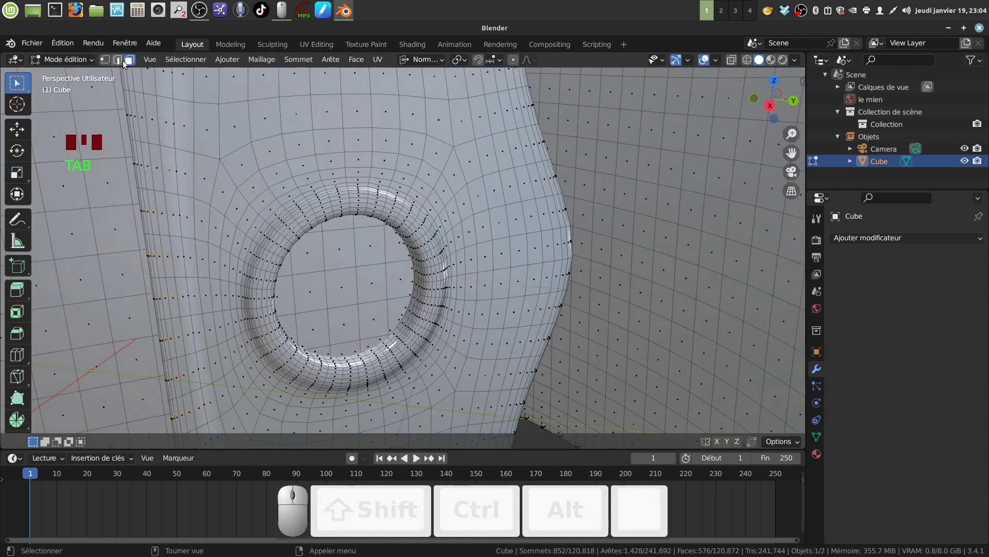
middle_click_drag(341, 306, 331, 292)
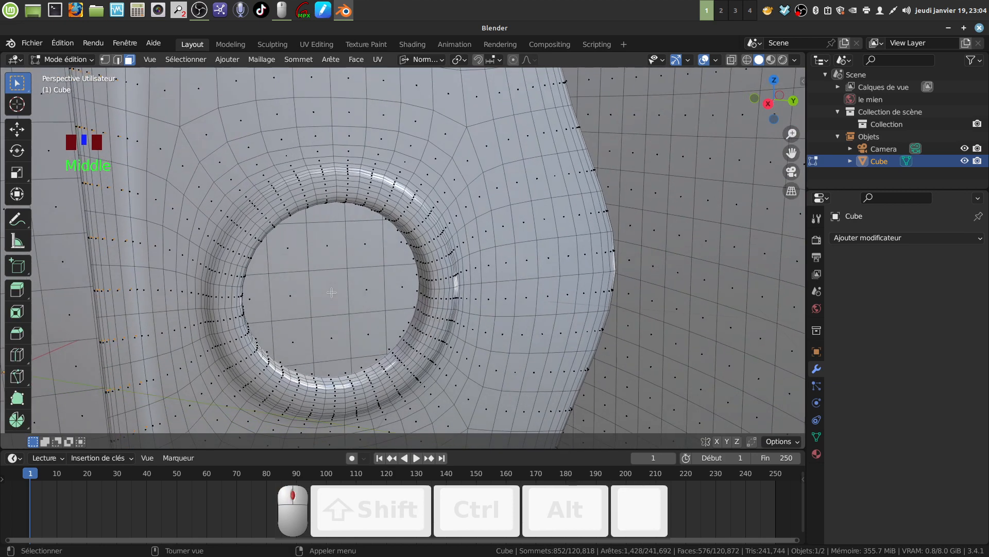
key("c")
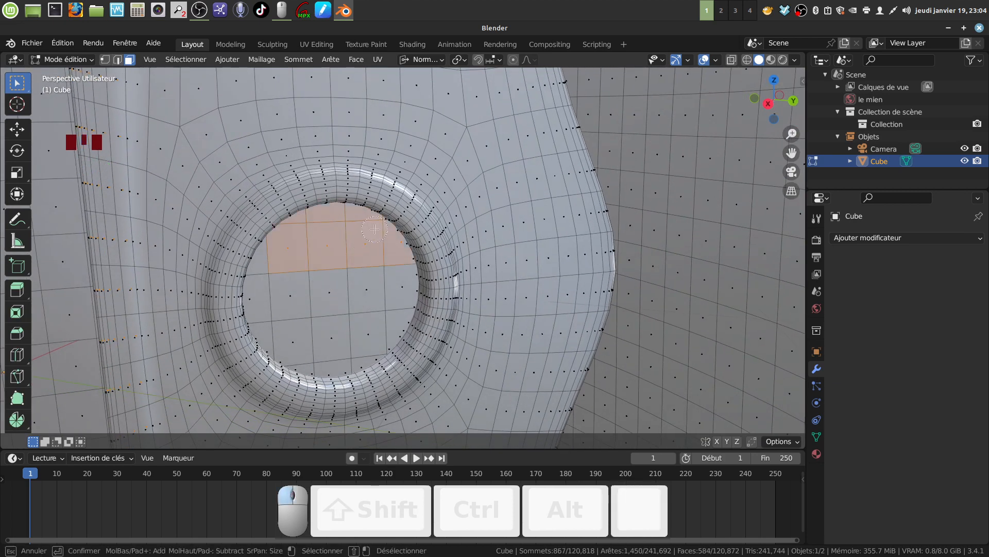
right_click(368, 262)
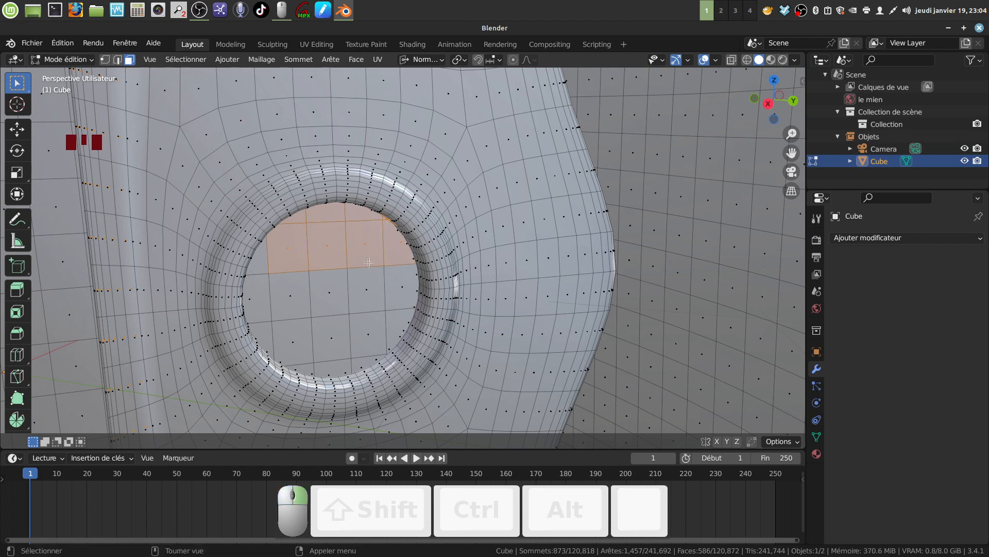
key("a")
key("a")
Circle-select the front strip faces covering the inner end piece's hole and delete those faces
key("c")
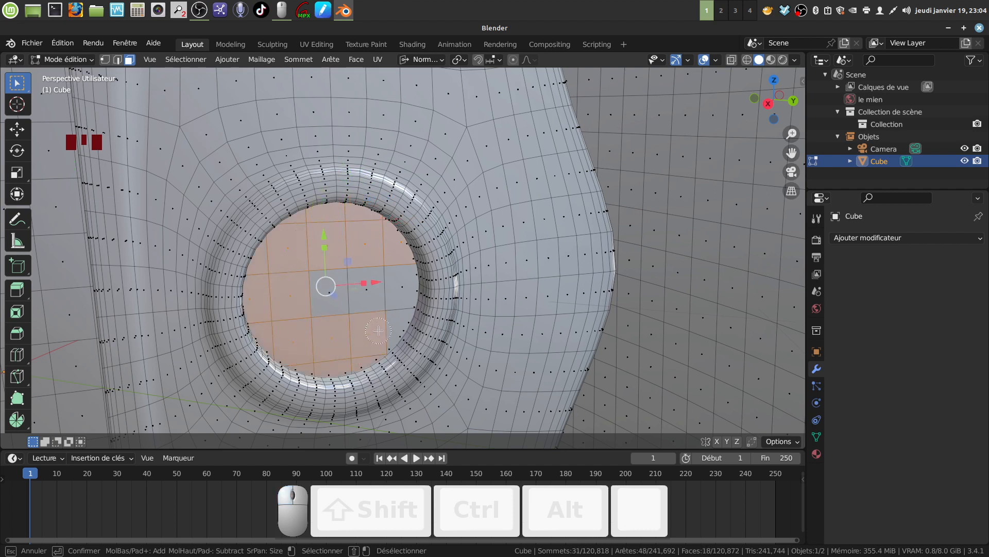
right_click(344, 338)
scroll(350, 360, "up", 3)
mouse_move(391, 418)
middle_mouse_down("shift")
mouse_move(396, 314)
mouse_move(388, 351)
mouse_move(354, 298)
middle_mouse_up("shift")
scroll(396, 313, "up", 2)
scroll(355, 298, "down", 7)
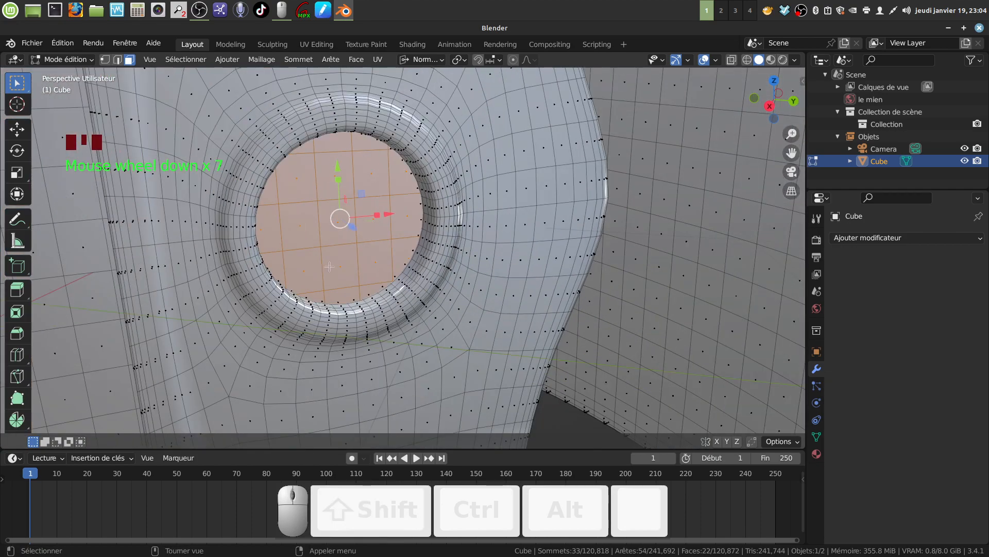
key("x")
left_click(307, 272)
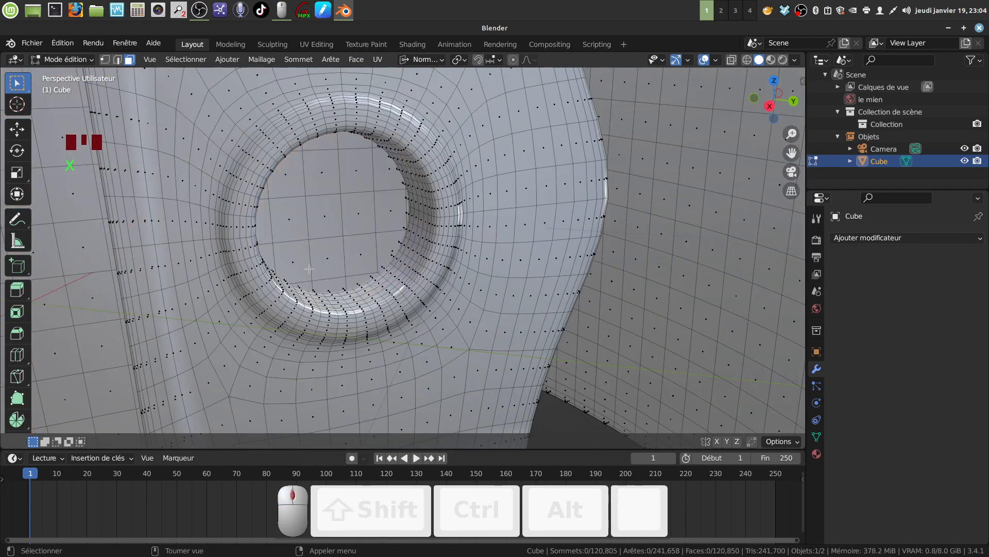
middle_click_drag(335, 271, 447, 268)
scroll(448, 267, "down", 17)
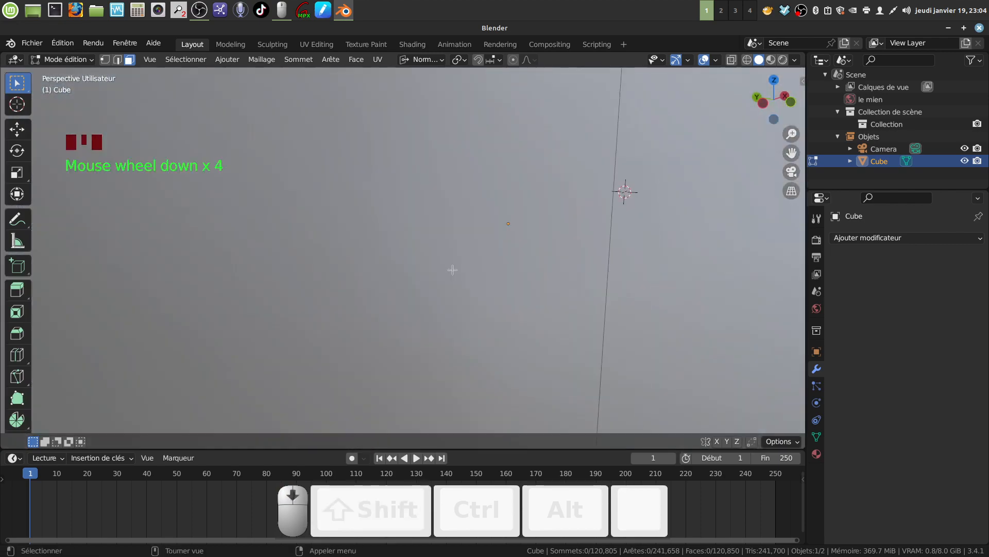
scroll(431, 322, "down", 10)
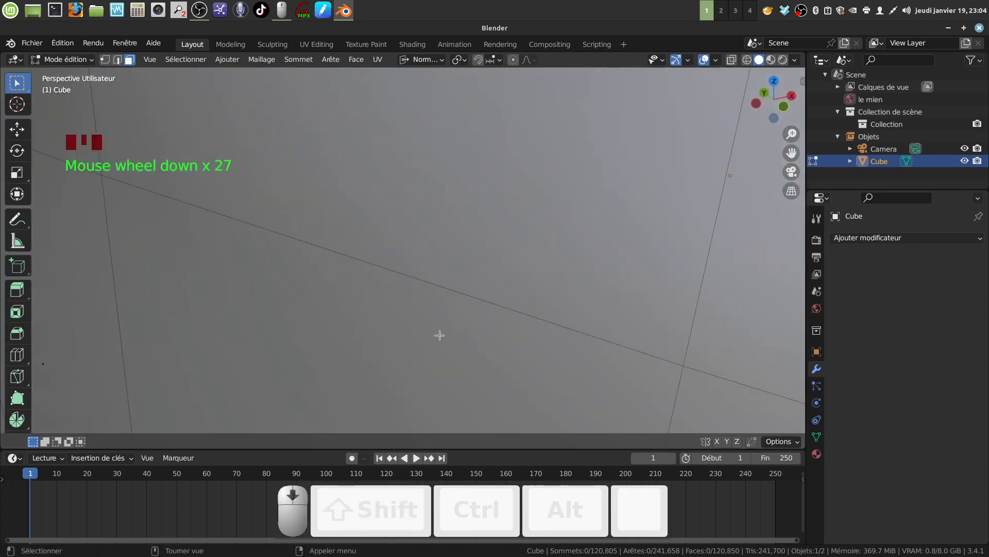
Circle-select the strip faces still covering the inner end piece's hole from its other side and delete those faces
scroll(419, 273, "down", 10)
scroll(441, 294, "down", 11)
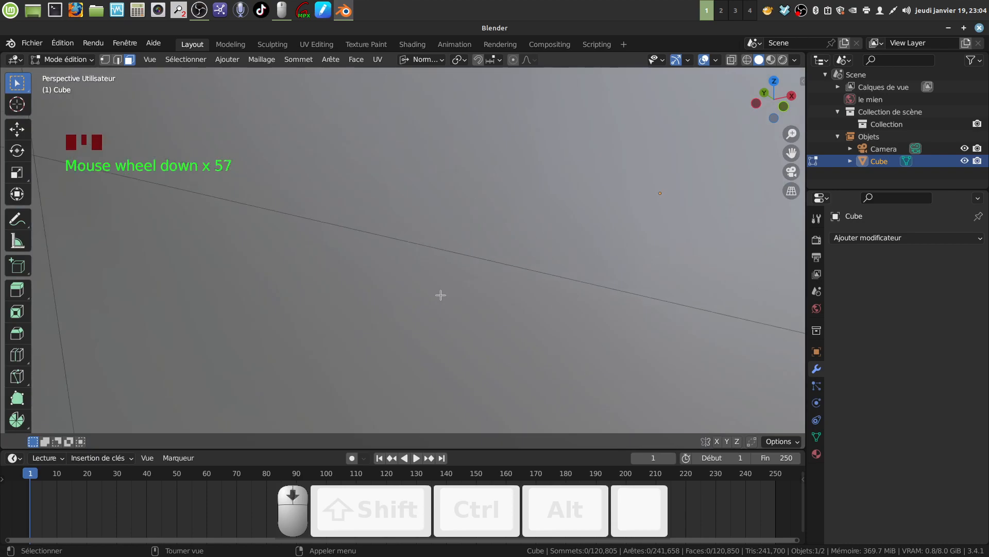
scroll(440, 298, "down", 8)
scroll(438, 298, "down", 20)
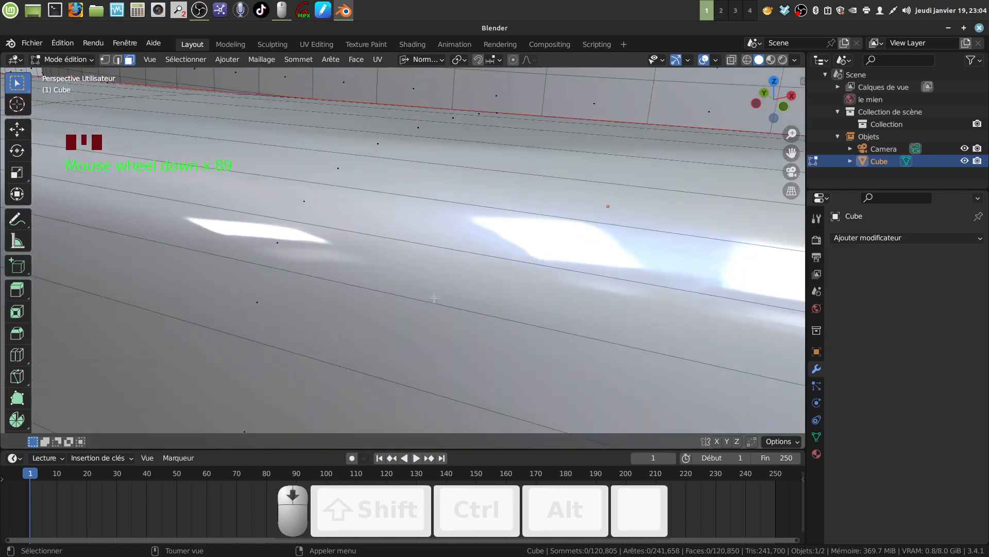
scroll(433, 298, "down", 4)
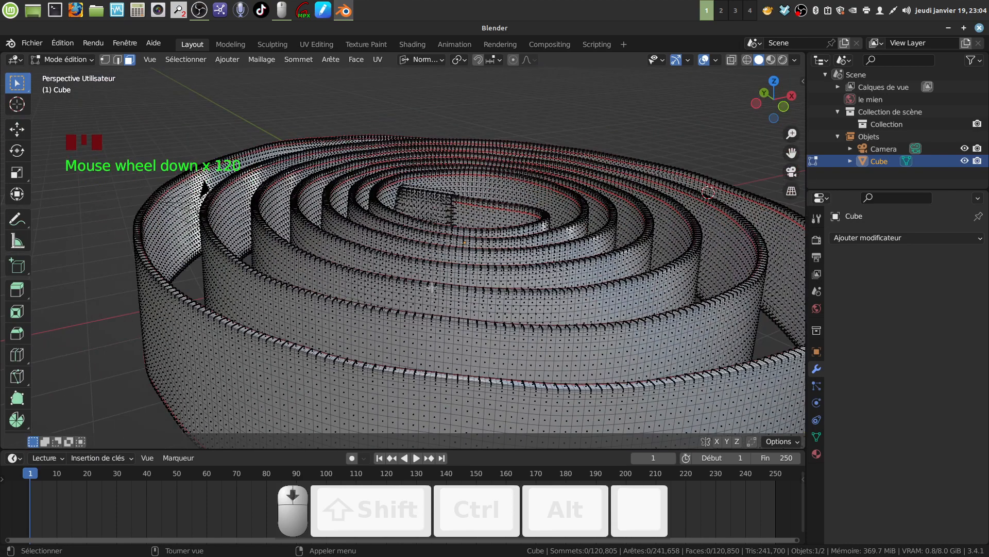
middle_click_drag(368, 259, 501, 299, "shift")
scroll(289, 343, "up", 7)
scroll(363, 391, "up", 3)
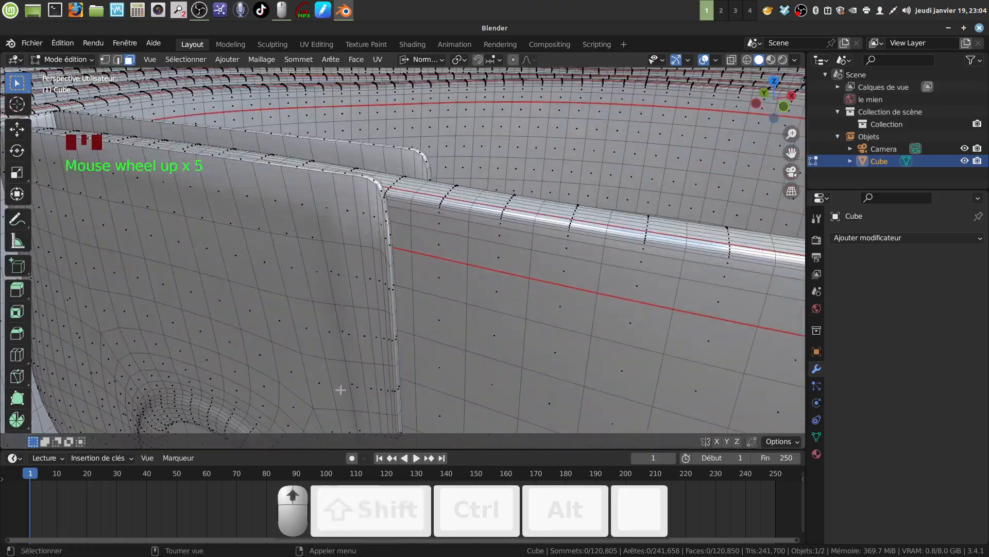
middle_click_drag(343, 389, 463, 178, "shift")
middle_click_drag(397, 245, 405, 206, "shift")
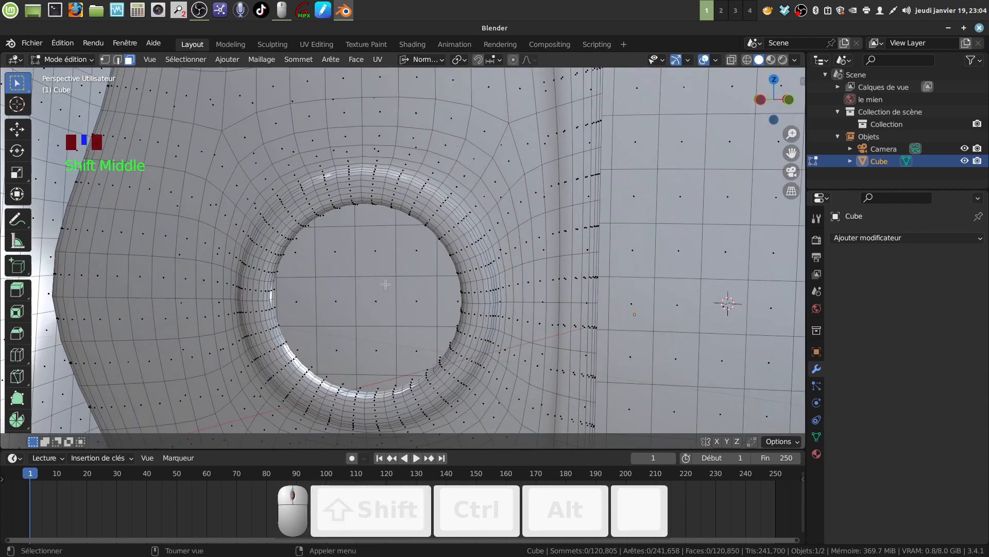
key("c")
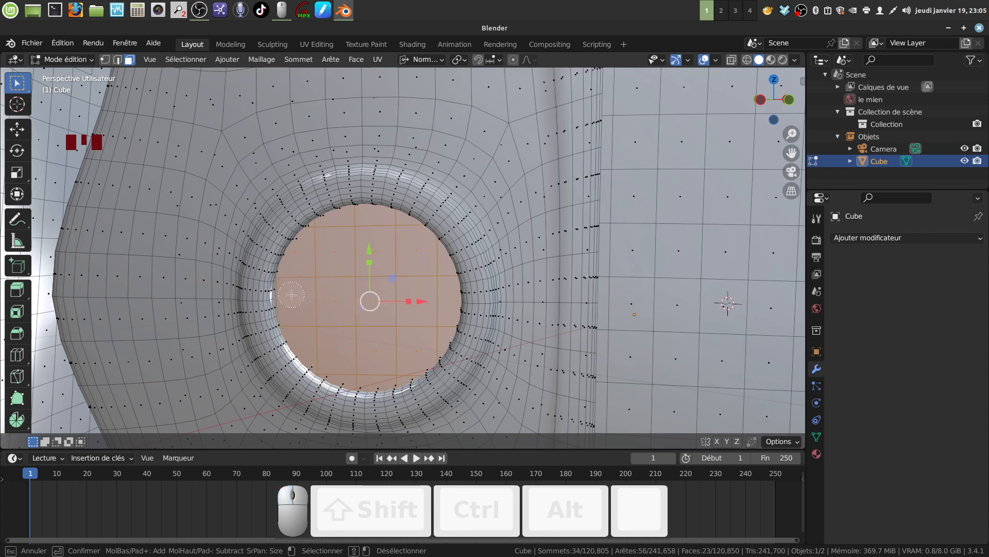
key("Escape")
scroll(290, 304, "up", 3)
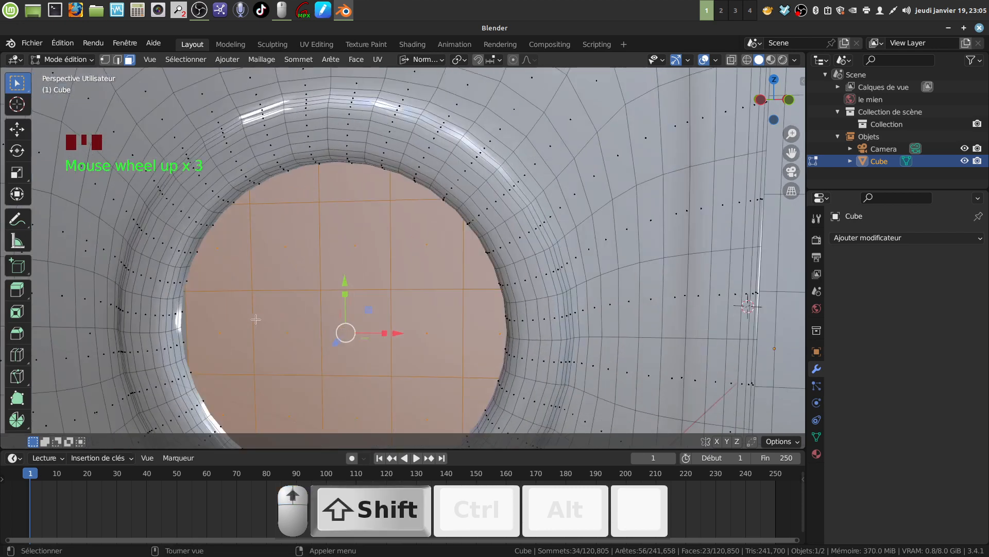
key("c")
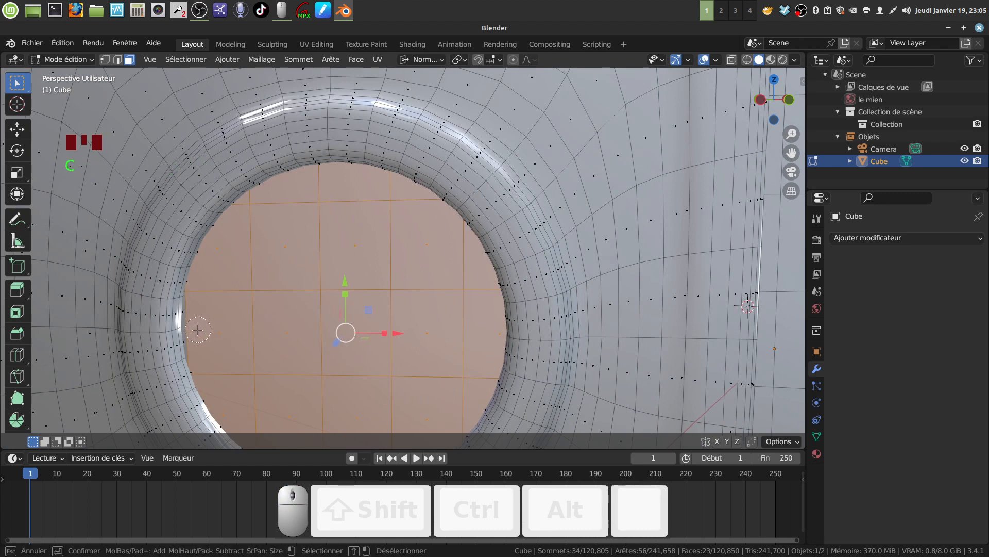
key("Escape")
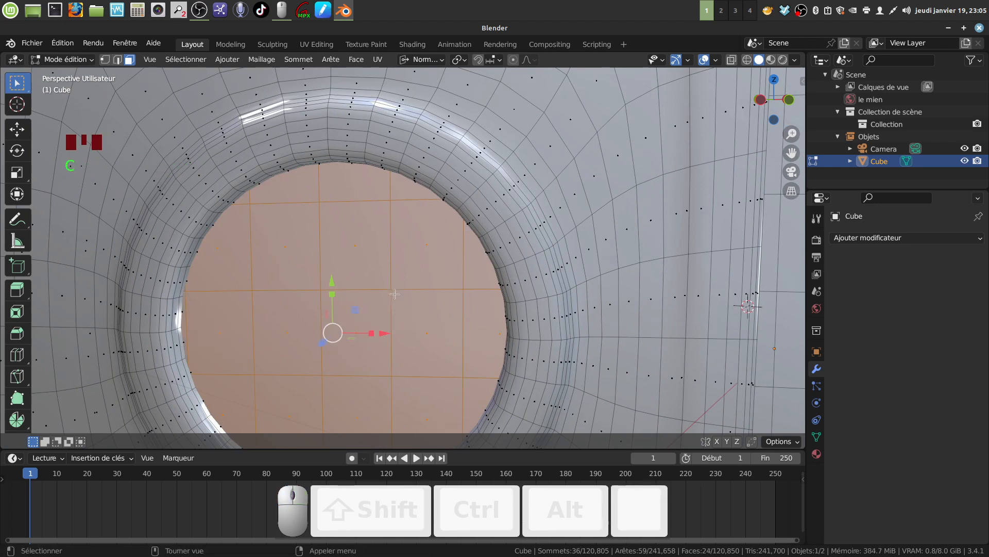
key("x")
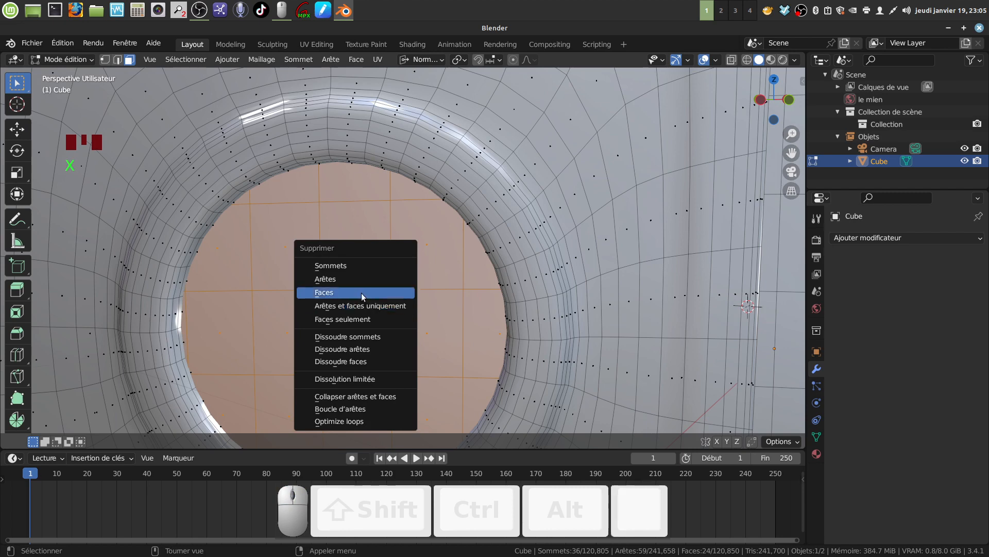
left_click(365, 290)
Circle-select the upper strip faces covering the outer end piece's hole and delete those faces
scroll(375, 292, "down", 2)
scroll(375, 293, "down", 8)
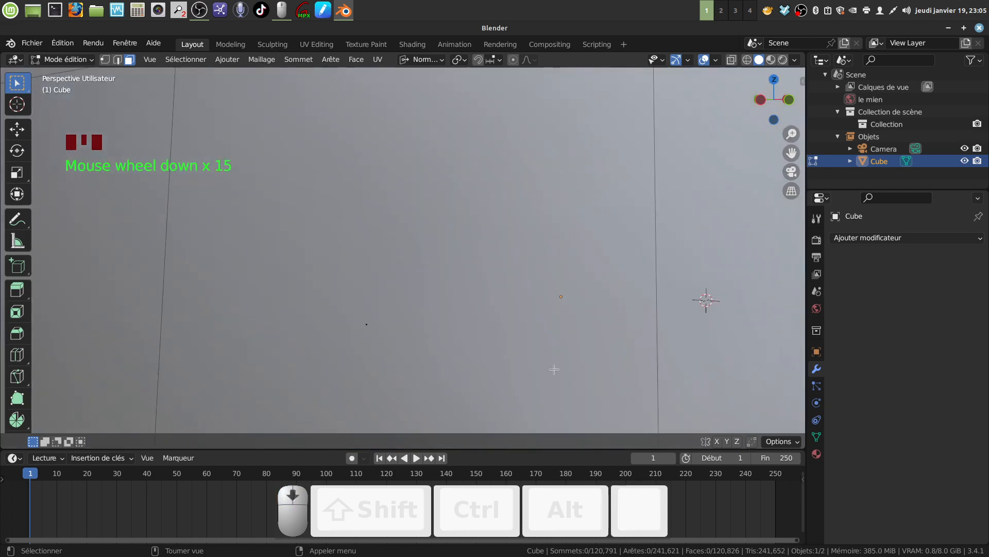
scroll(554, 368, "down", 20)
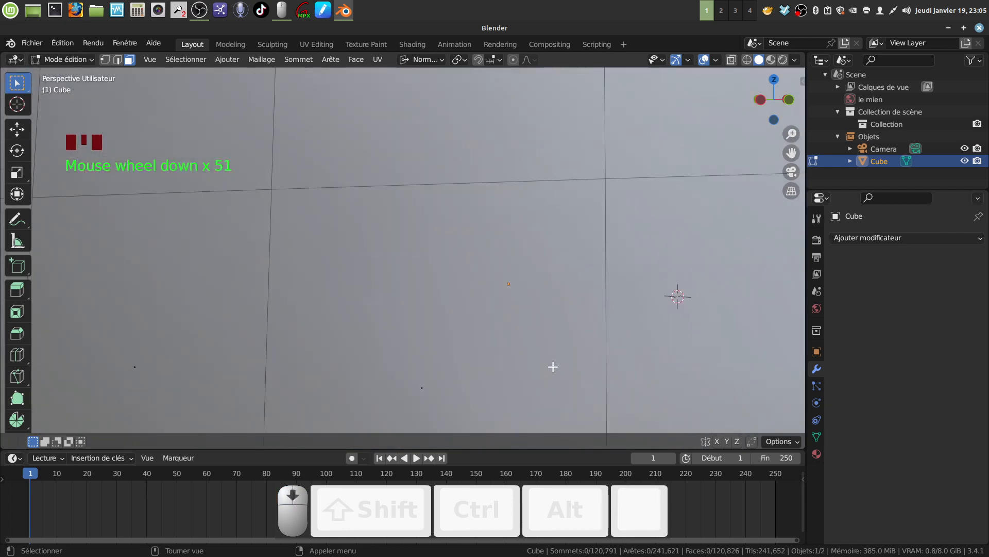
scroll(553, 366, "down", 20)
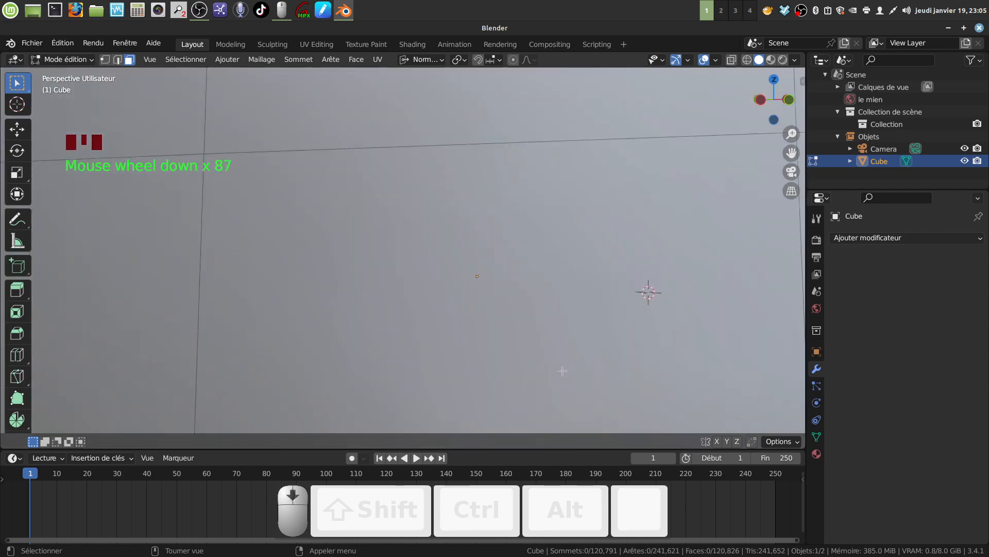
scroll(562, 371, "down", 20)
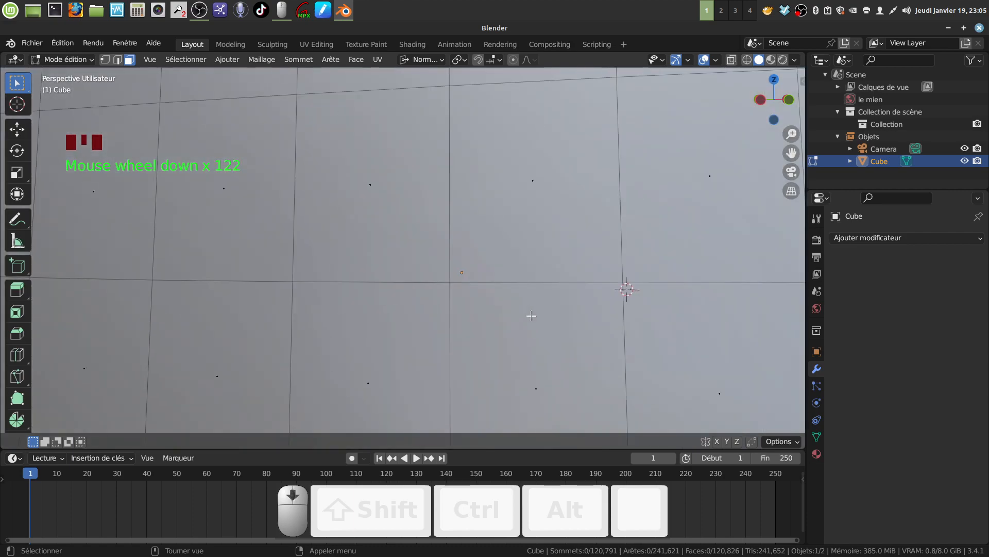
scroll(531, 315, "down", 20)
middle_click_drag(531, 316, 316, 399)
scroll(371, 358, "up", 3)
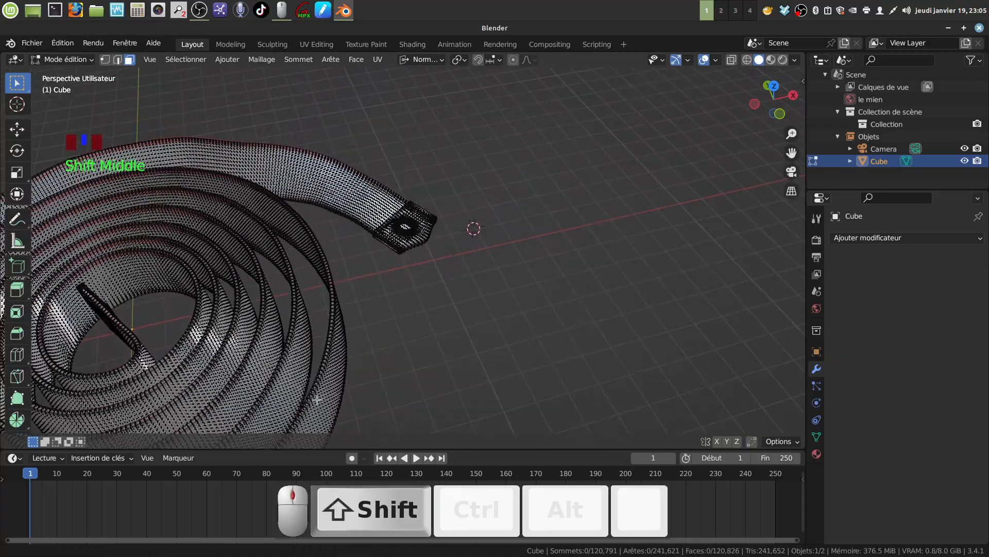
scroll(397, 308, "up", 4)
middle_click_drag(397, 307, 190, 346)
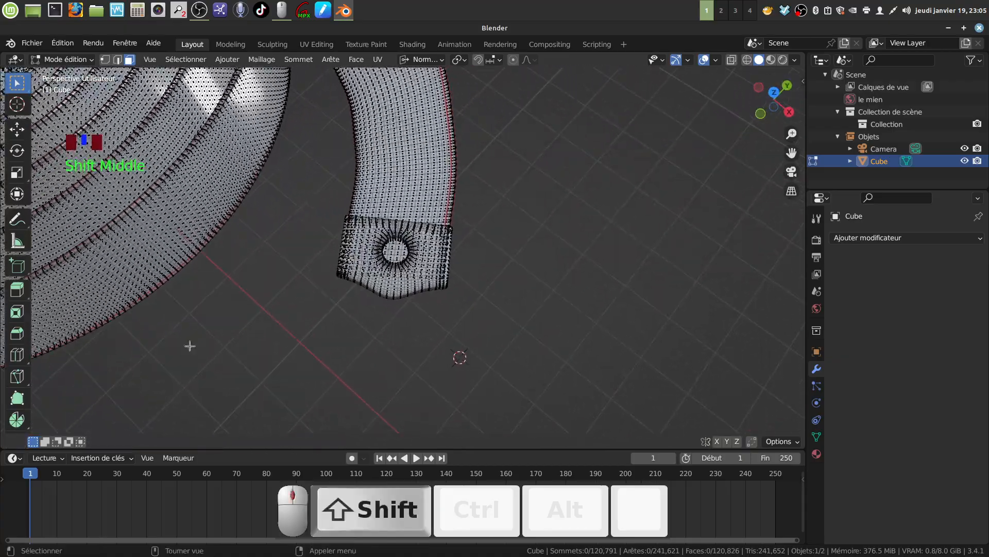
scroll(303, 307, "up", 14)
mouse_move(436, 330)
middle_mouse_down()
mouse_move(409, 321)
mouse_move(453, 325)
mouse_move(421, 324)
middle_mouse_up()
scroll(453, 325, "up", 2)
scroll(421, 324, "down", 1)
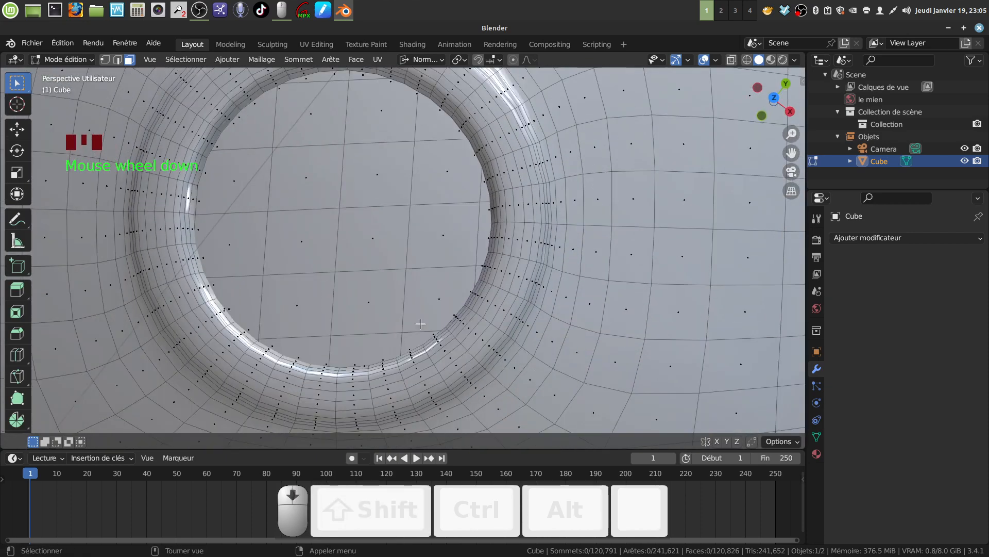
key("c")
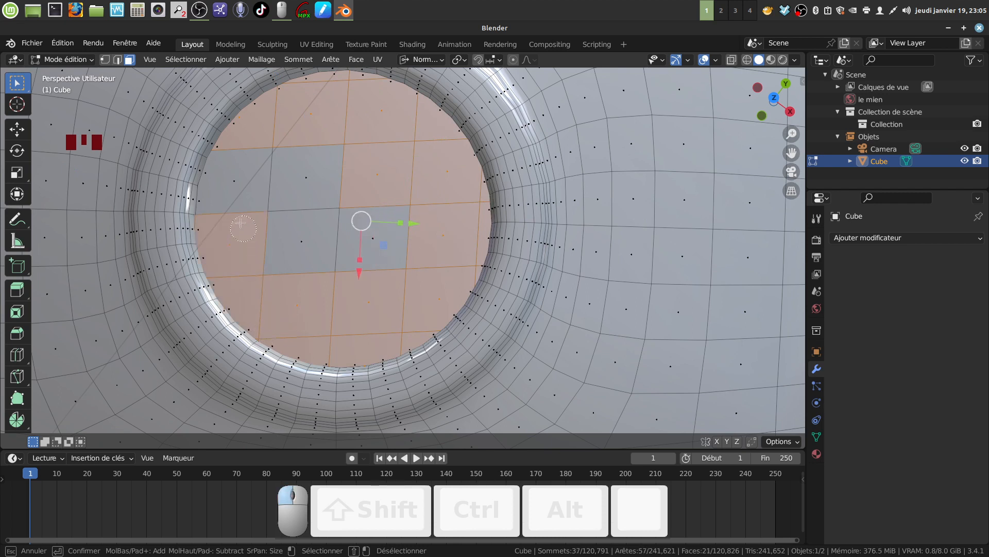
right_click(396, 283)
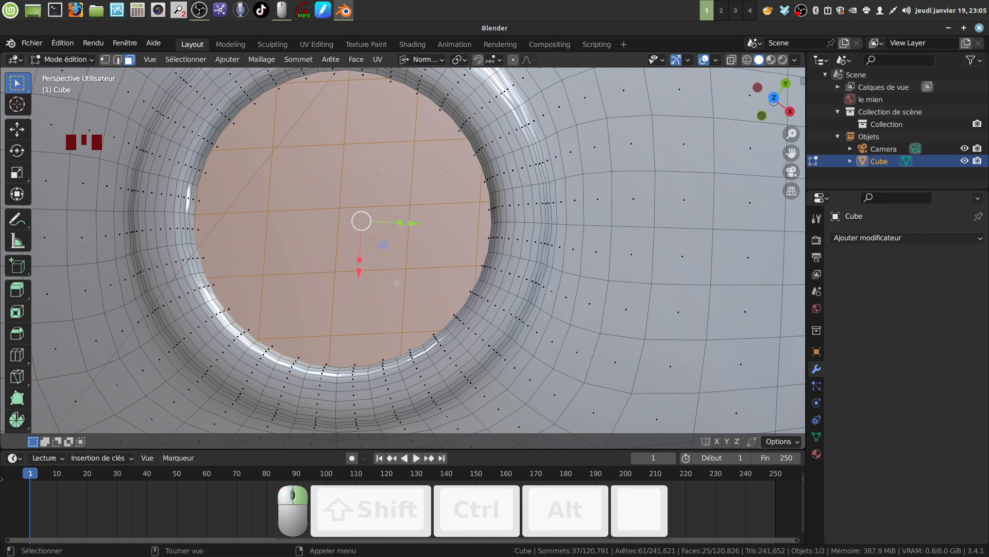
key("x")
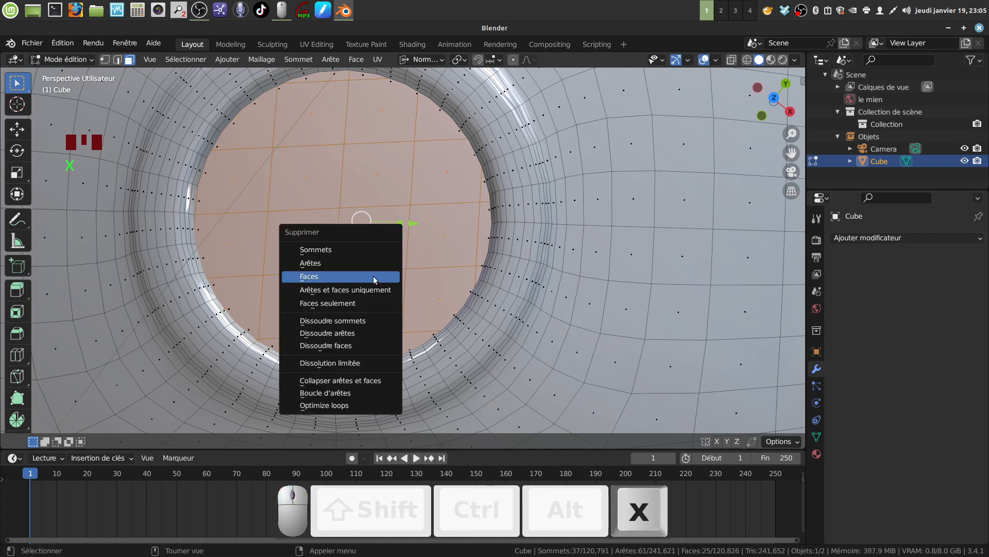
left_click(350, 274)
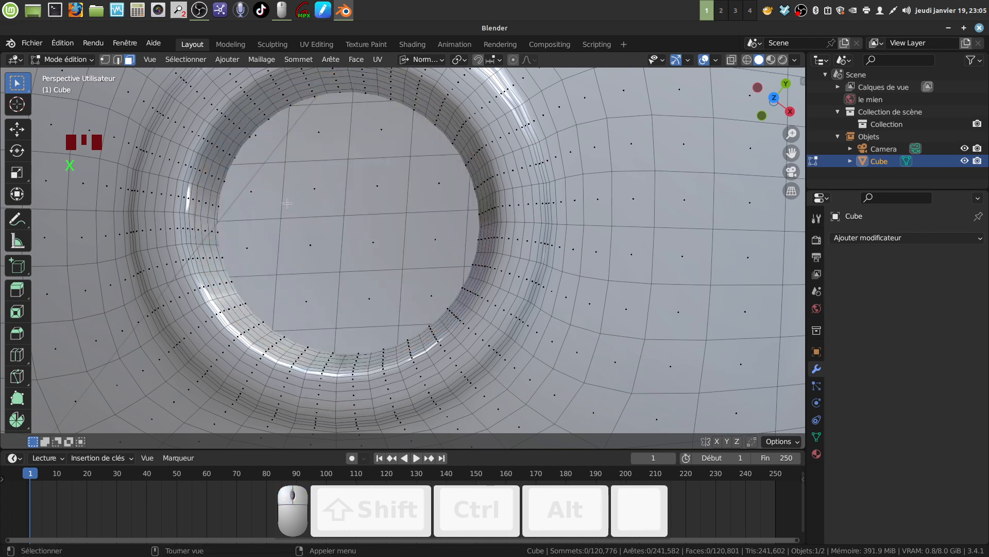
Circle-select the strip's underside faces visible through the outer end piece's hole and delete them to open the hole fully
key("c")
mouse_move(274, 157)
left_mouse_down()
mouse_move(261, 159)
mouse_move(283, 159)
mouse_move(316, 114)
mouse_move(365, 116)
mouse_move(412, 164)
left_mouse_up()
mouse_move(438, 199)
left_mouse_down()
mouse_move(451, 211)
mouse_move(442, 262)
mouse_move(453, 265)
left_mouse_up()
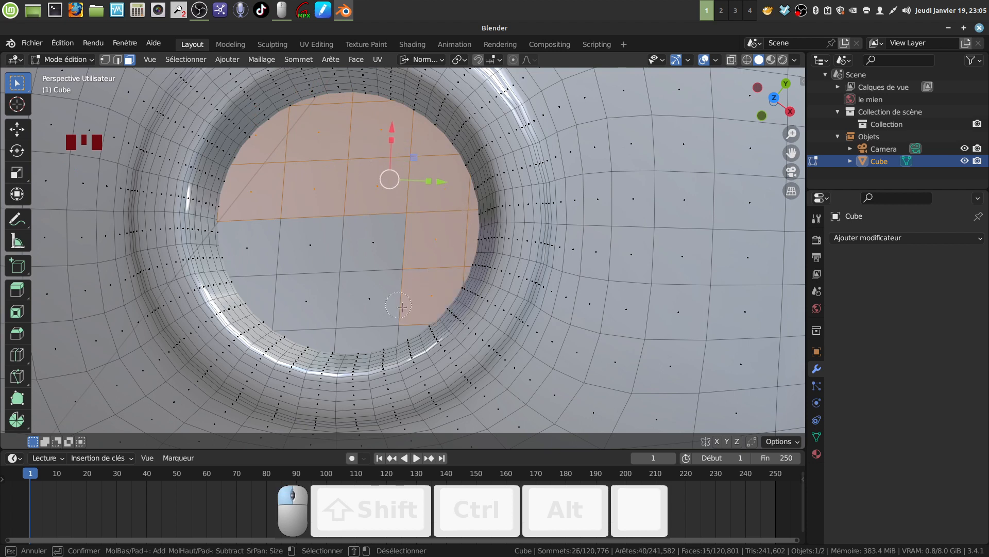
mouse_move(402, 307)
left_mouse_down()
mouse_move(341, 324)
mouse_move(274, 298)
mouse_move(350, 255)
mouse_move(365, 281)
left_mouse_up()
key("Escape")
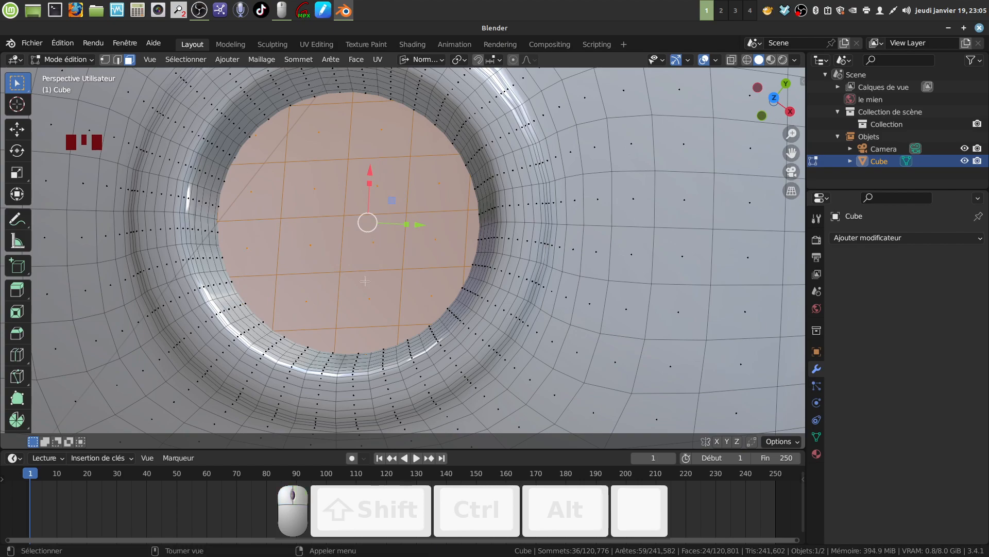
key("x")
left_click(337, 283)
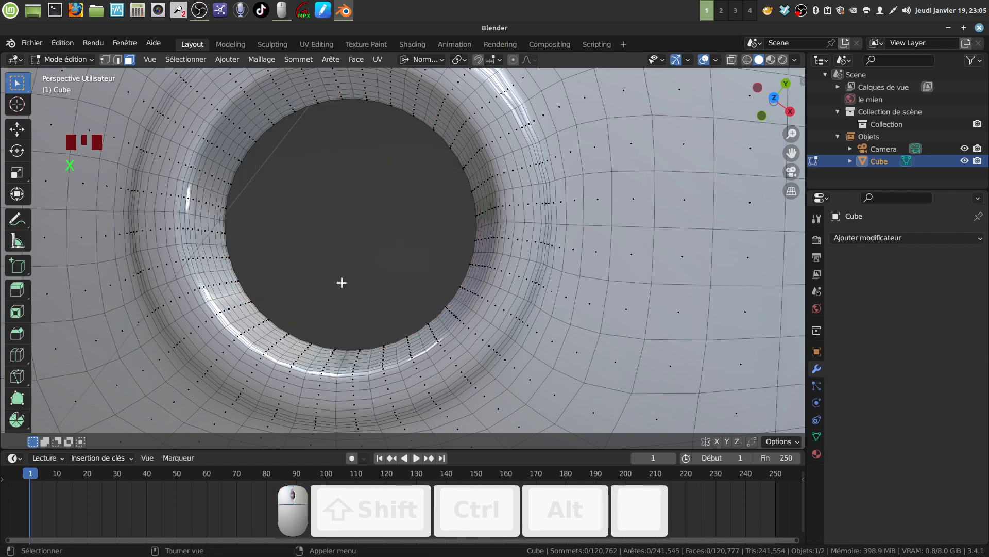
Return the joined strip to Object Mode and apply auto smooth shading to it
scroll(393, 281, "down", 4)
scroll(415, 286, "down", 9)
middle_click_drag(416, 286, 388, 259)
scroll(433, 275, "down", 3)
key("Tab")
scroll(490, 338, "up", 5)
middle_click_drag(490, 339, 476, 294)
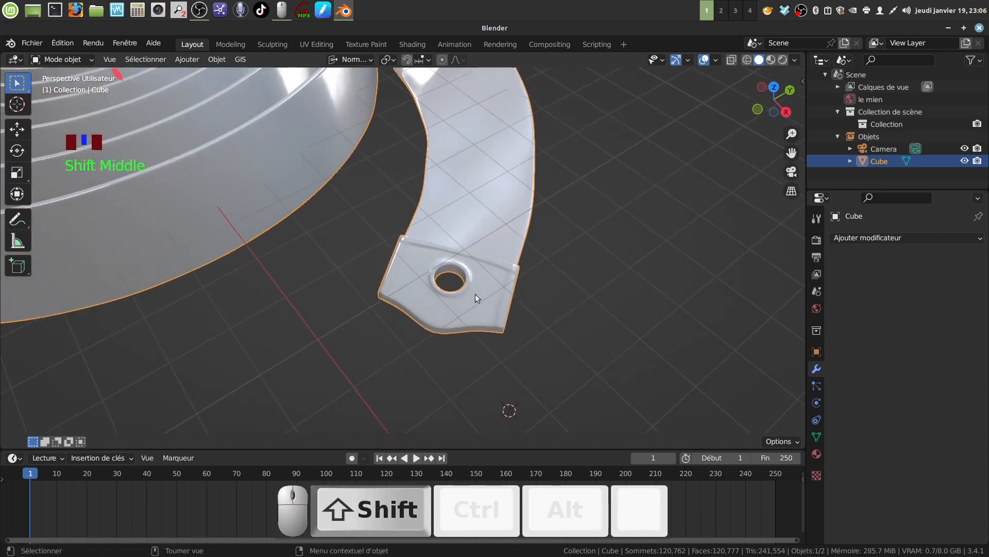
right_click(490, 274)
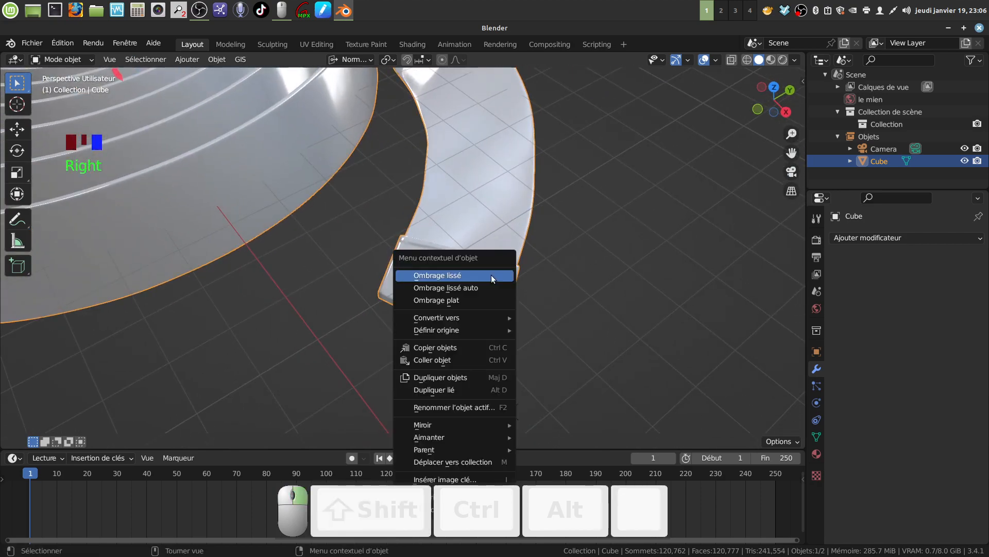
left_click(478, 287)
Switch the viewport to rendered shading, deselect the strip, and examine the coiled tape and its metallic end pieces
scroll(464, 283, "down", 5)
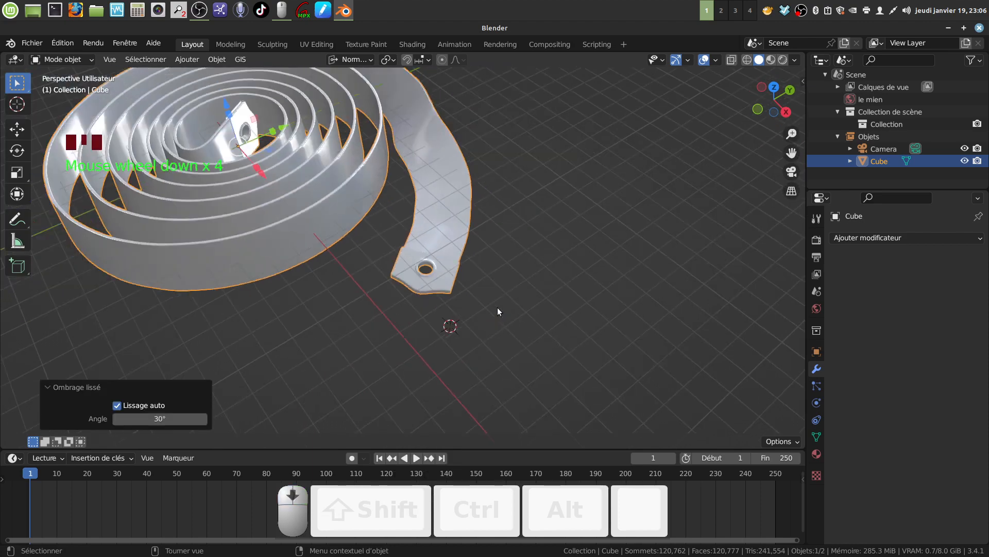
middle_click_drag(472, 332, 498, 296)
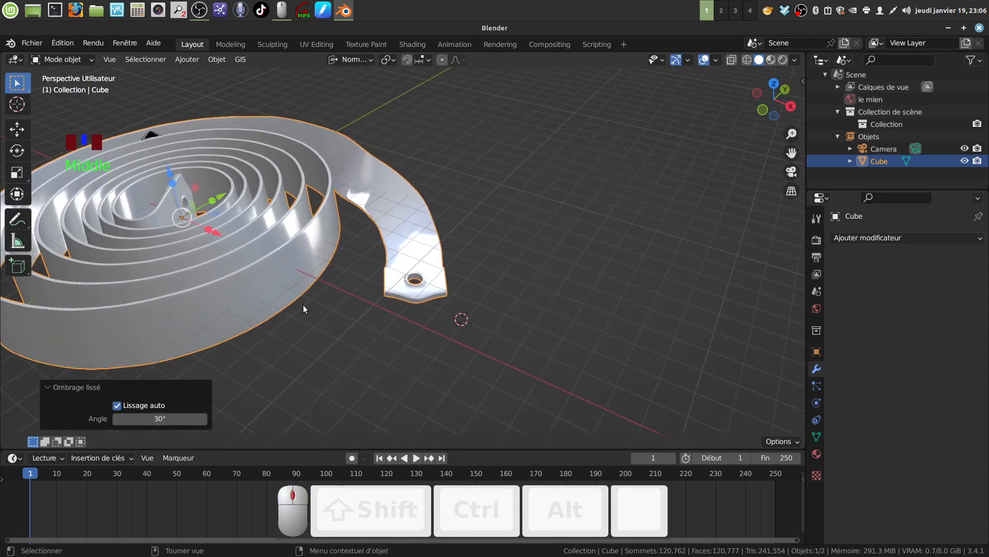
mouse_move(265, 301)
middle_mouse_down("shift")
mouse_move(525, 311)
mouse_move(545, 298)
mouse_move(497, 302)
mouse_move(503, 308)
middle_mouse_up("shift")
left_click(783, 59)
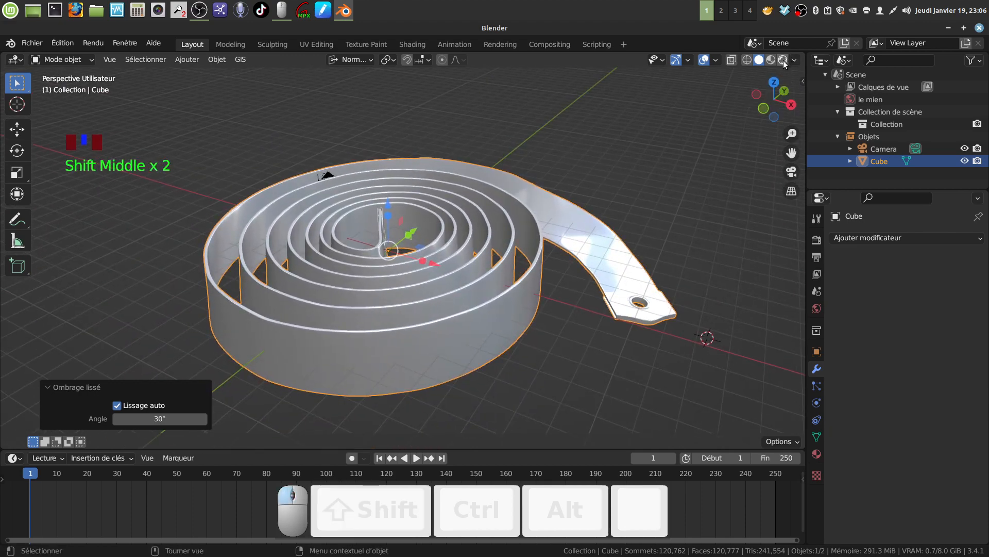
mouse_move(554, 351)
middle_mouse_down()
mouse_move(518, 342)
mouse_move(537, 329)
mouse_move(484, 349)
mouse_move(540, 384)
mouse_move(325, 346)
middle_mouse_up()
left_click(485, 356)
scroll(507, 380, "up", 2)
scroll(399, 347, "down", 1)
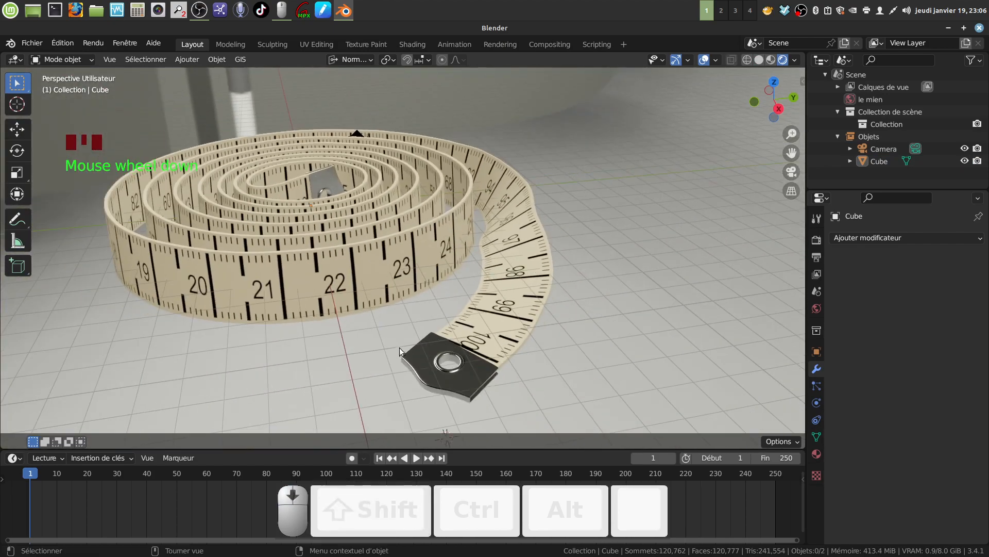
middle_click_drag(400, 348, 426, 357)
middle_click_drag(400, 337, 464, 342, "shift")
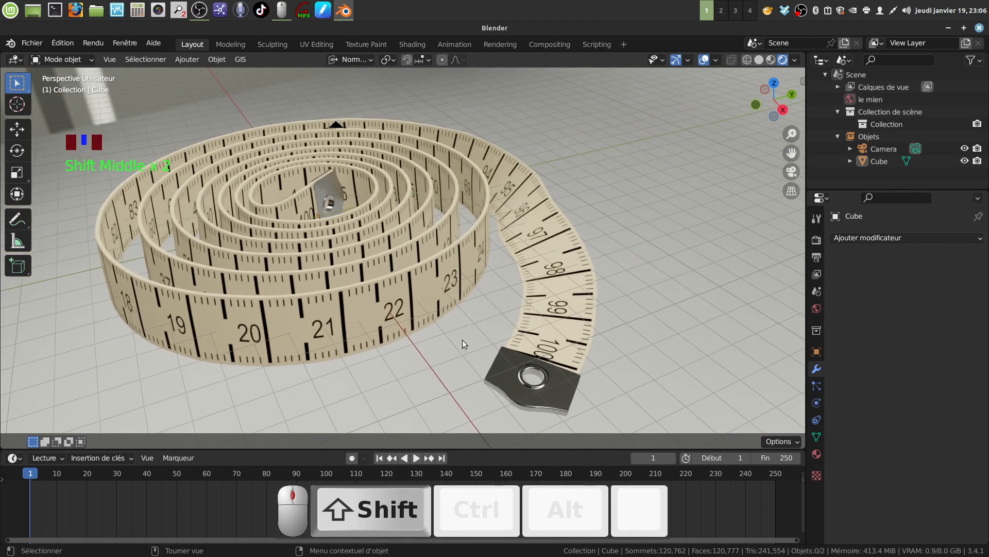
scroll(509, 282, "up", 1)
middle_click_drag(509, 283, 499, 276)
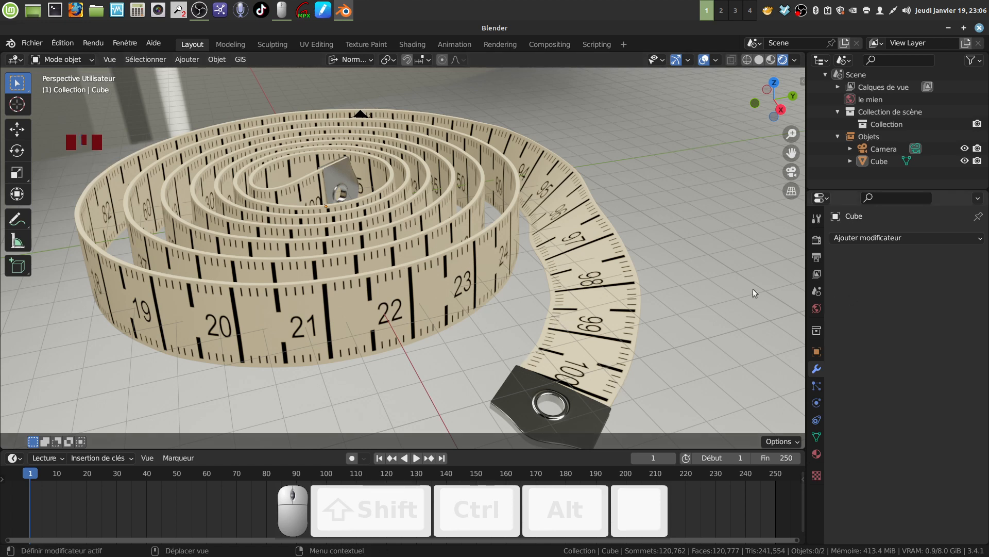
Open the tape strip's Matériau material and expand its mix factor, texture vector and first Principled BSDF shader settings
left_click(817, 453)
left_click(886, 242)
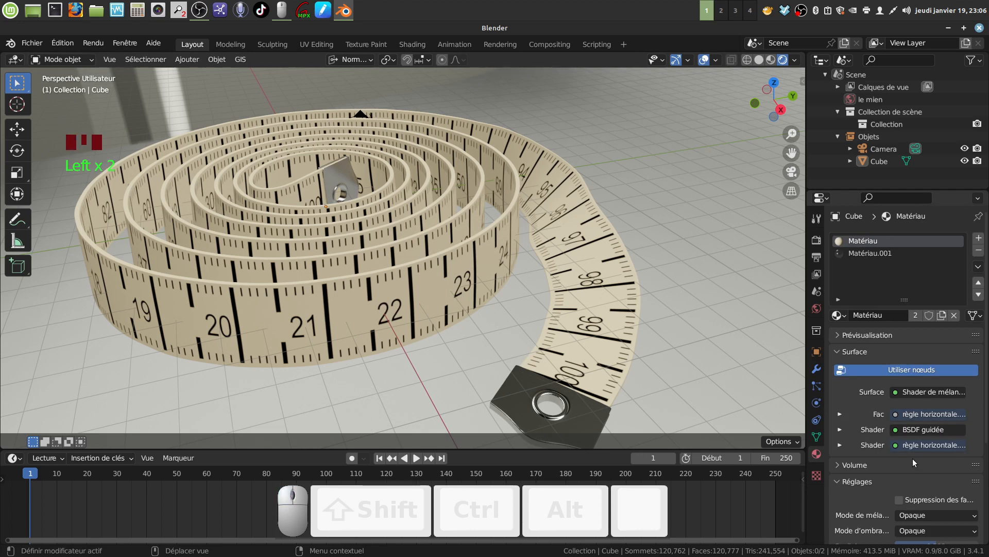
scroll(916, 461, "down", 2)
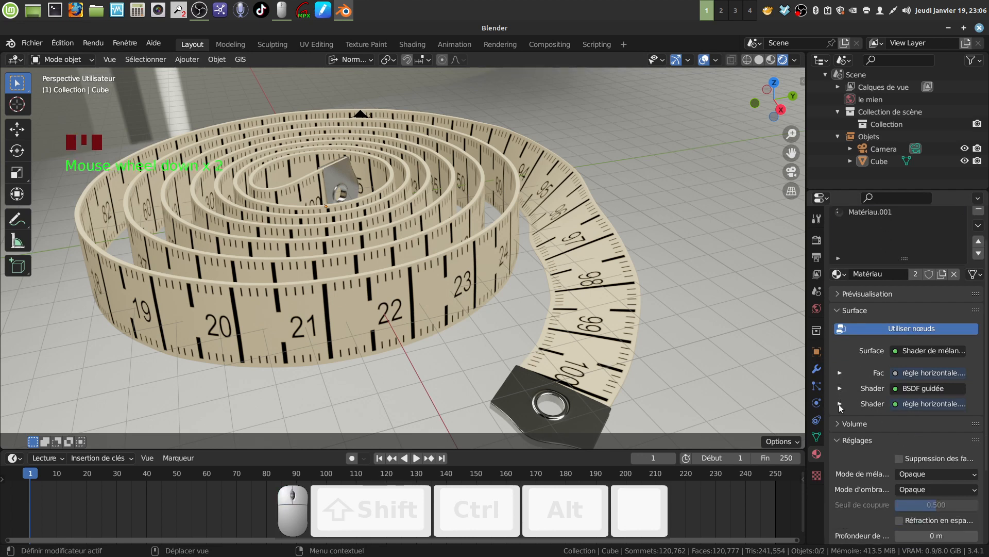
left_click(841, 374)
scroll(869, 429, "down", 11)
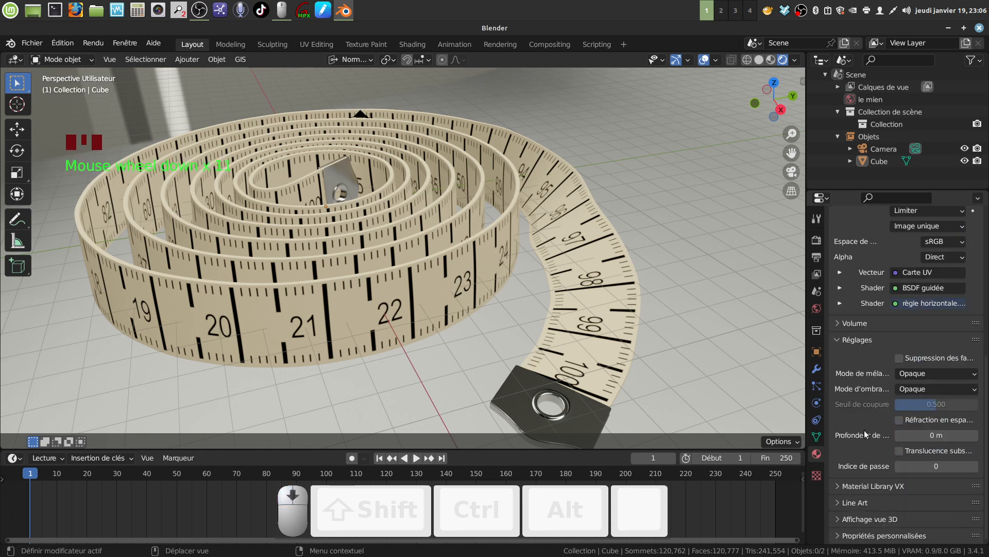
left_click(839, 273)
left_click(840, 320)
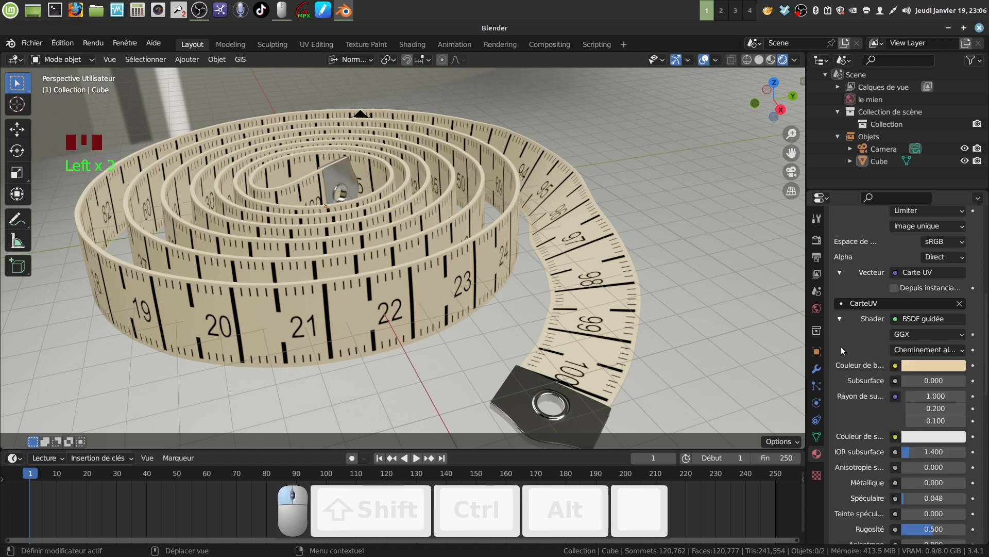
Change the strip shader's base colour to a green with hue about 0.277, saturation about 0.757 and value about 0.263
left_click(934, 365)
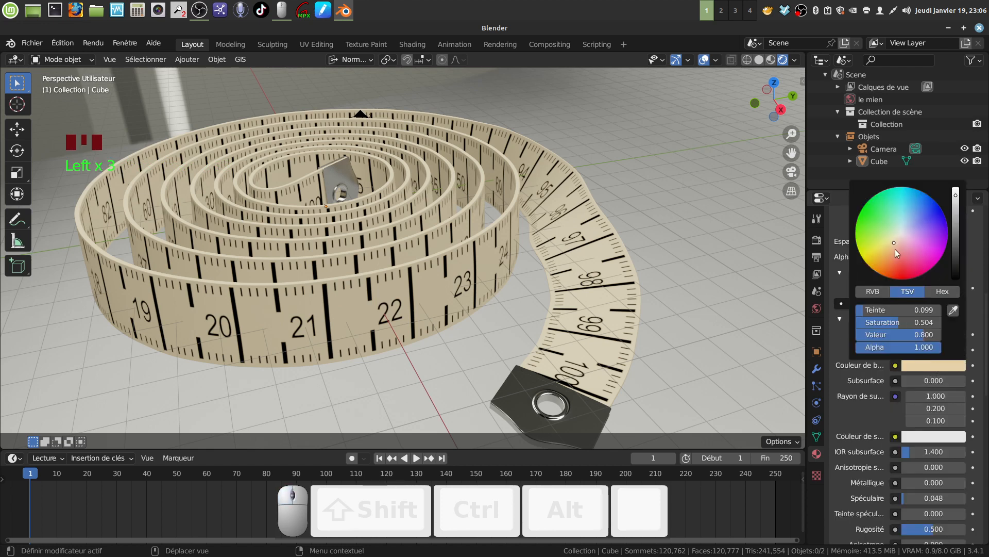
left_click_drag(895, 246, 879, 232)
left_click_drag(956, 198, 956, 227)
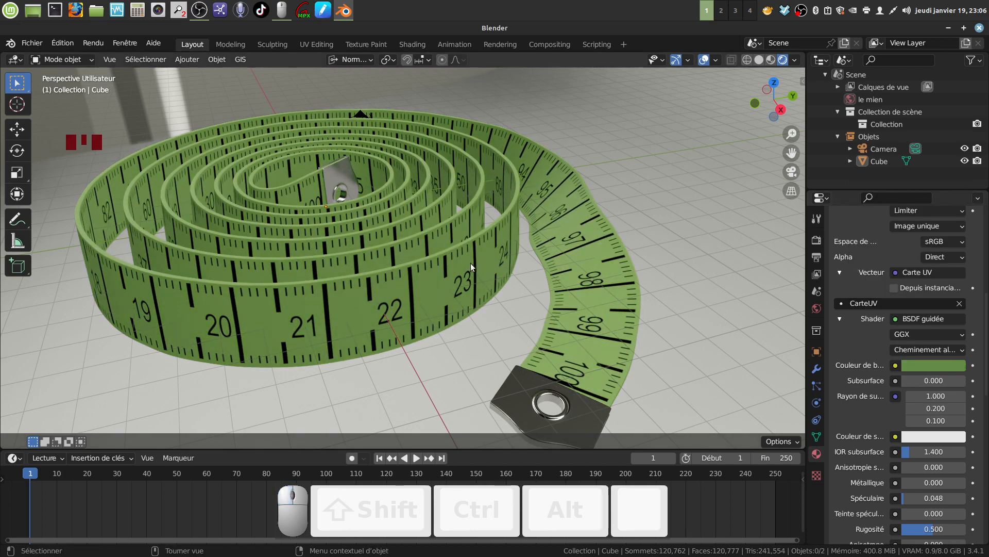
Set the strip shader's base colour to a dark teal blue with hue about 0.555, saturation about 0.704 and value about 0.145
middle_click_drag(471, 262, 449, 239)
left_click(924, 363)
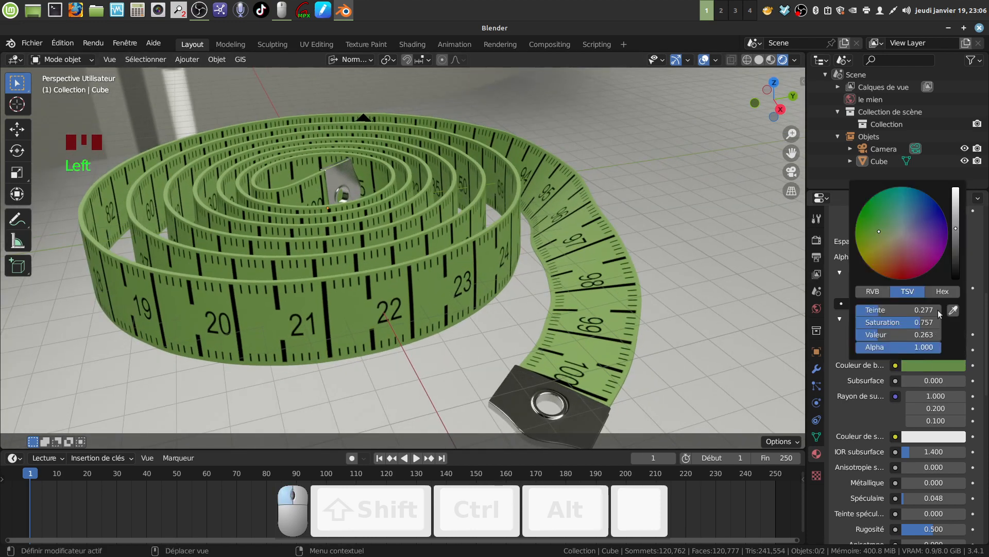
left_click_drag(879, 232, 956, 239)
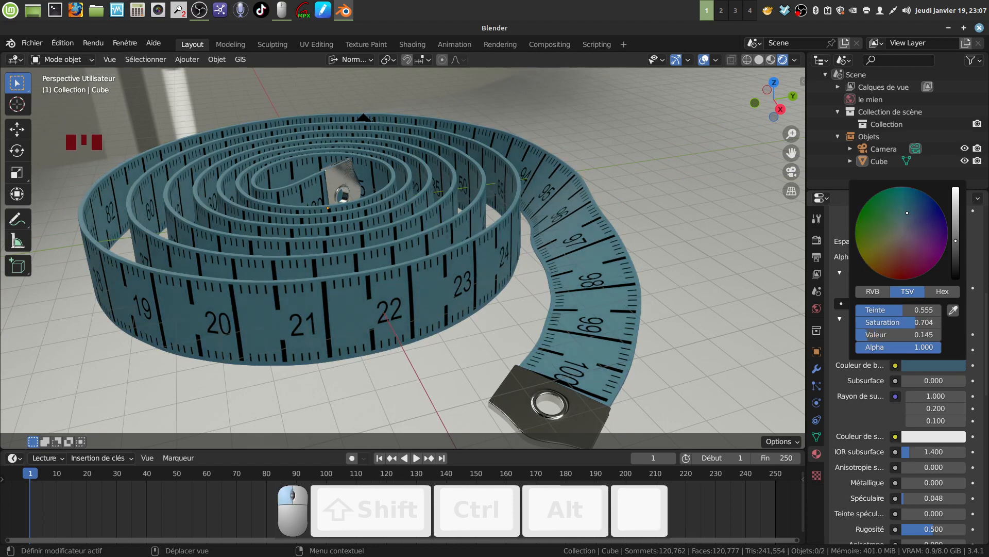
Examine the recoloured coiled tape in the rendered viewport from several angles and distances, including both metal end pieces
middle_click_drag(491, 310, 443, 348)
scroll(512, 312, "down", 3)
scroll(450, 328, "up", 1)
scroll(441, 318, "down", 2)
scroll(461, 357, "up", 2)
scroll(451, 340, "up", 1)
scroll(452, 360, "up", 1)
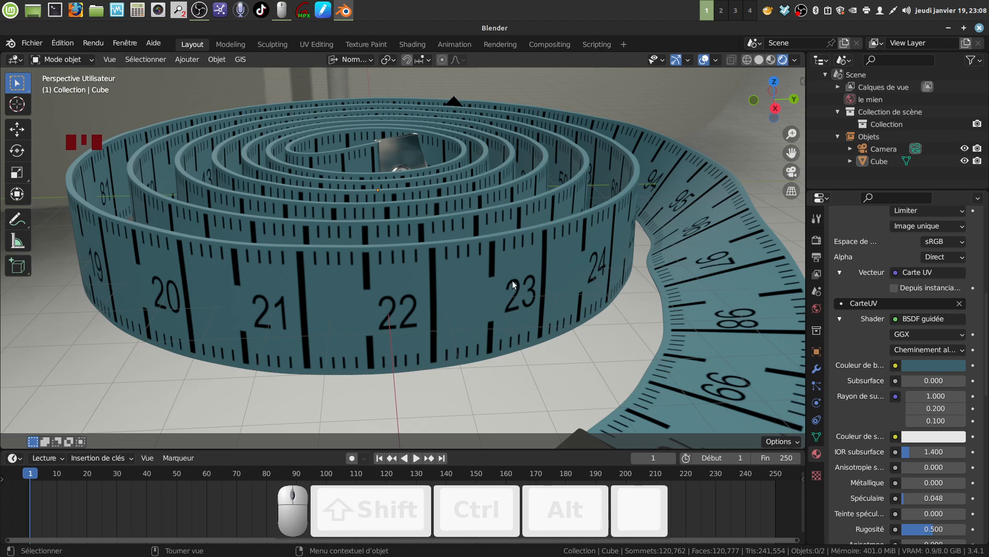
scroll(513, 281, "down", 3)
middle_click_drag(503, 245, 501, 355)
scroll(418, 264, "down", 3)
scroll(524, 373, "up", 2)
scroll(518, 367, "up", 1)
scroll(510, 361, "down", 3)
scroll(502, 369, "up", 2)
middle_click_drag(492, 271, 508, 321)
scroll(507, 343, "up", 2)
scroll(499, 319, "up", 1)
scroll(511, 322, "up", 1)
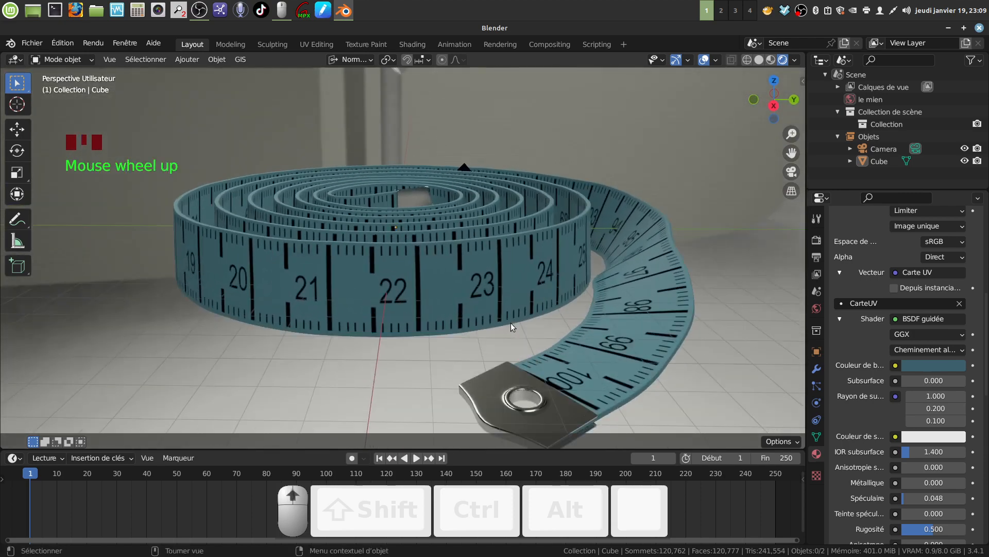
middle_click_drag(511, 323, 327, 321)
scroll(515, 361, "up", 2)
scroll(534, 338, "up", 1)
middle_click_drag(534, 338, 402, 229)
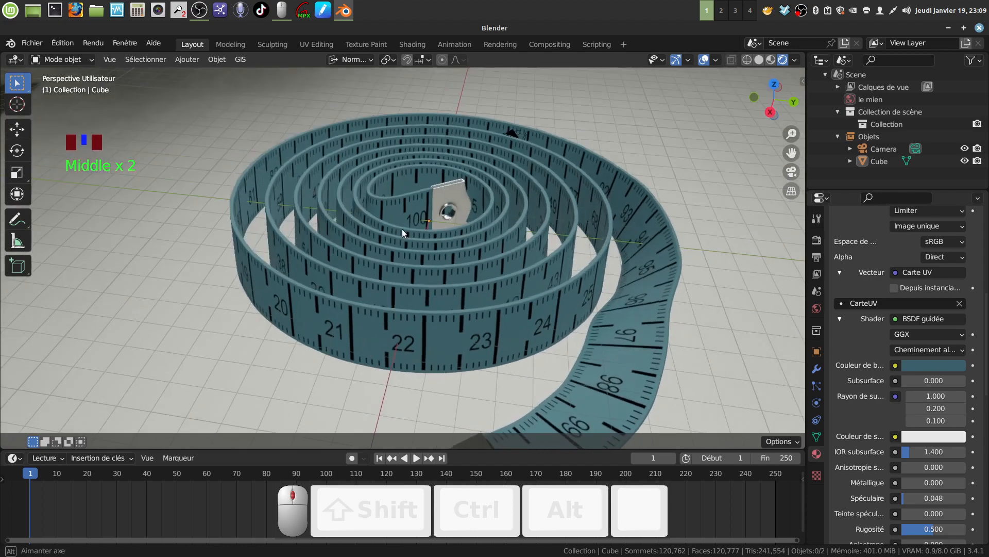
scroll(469, 271, "up", 1)
middle_click_drag(466, 258, 579, 275)
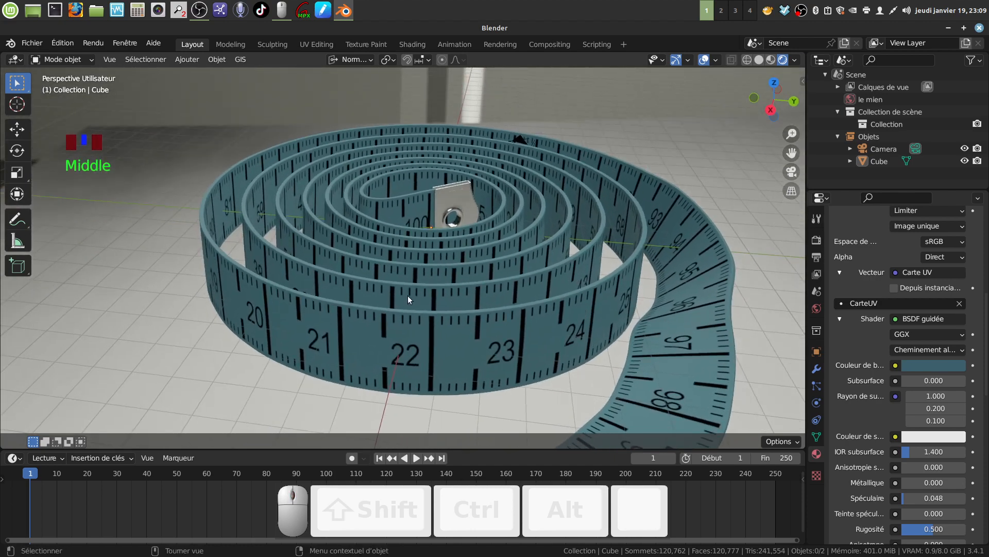
middle_click_drag(408, 298, 472, 304)
middle_click_drag(360, 275, 388, 315)
scroll(390, 305, "down", 2)
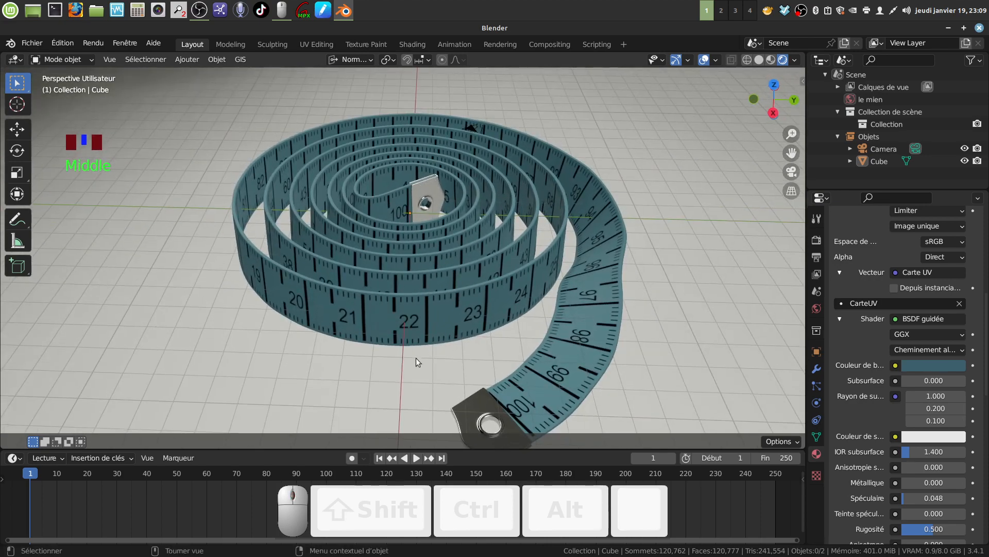
scroll(416, 361, "up", 2)
middle_click_drag(415, 357, 505, 251)
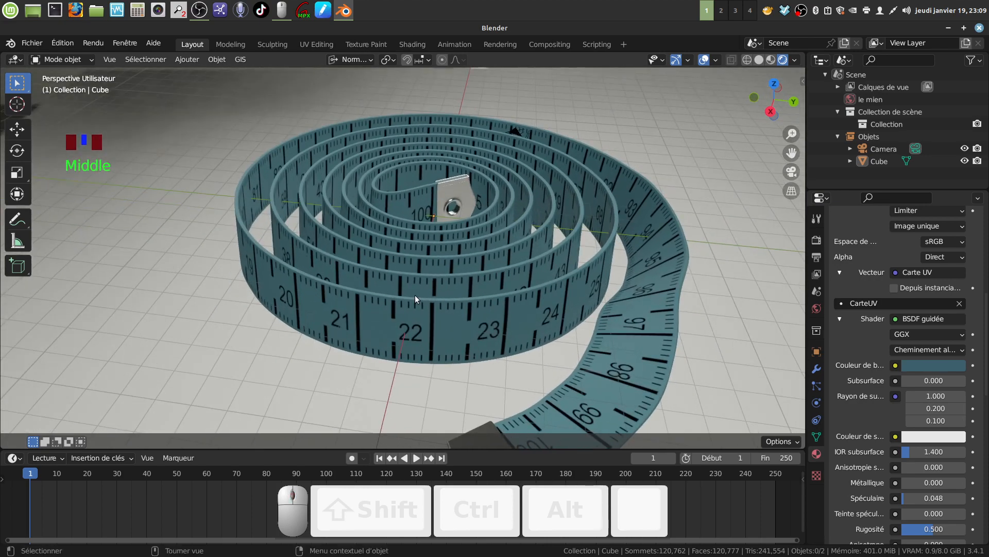
middle_click_drag(414, 302, 423, 304)
middle_click_drag(533, 260, 400, 290)
scroll(488, 310, "down", 3)
scroll(403, 339, "up", 1)
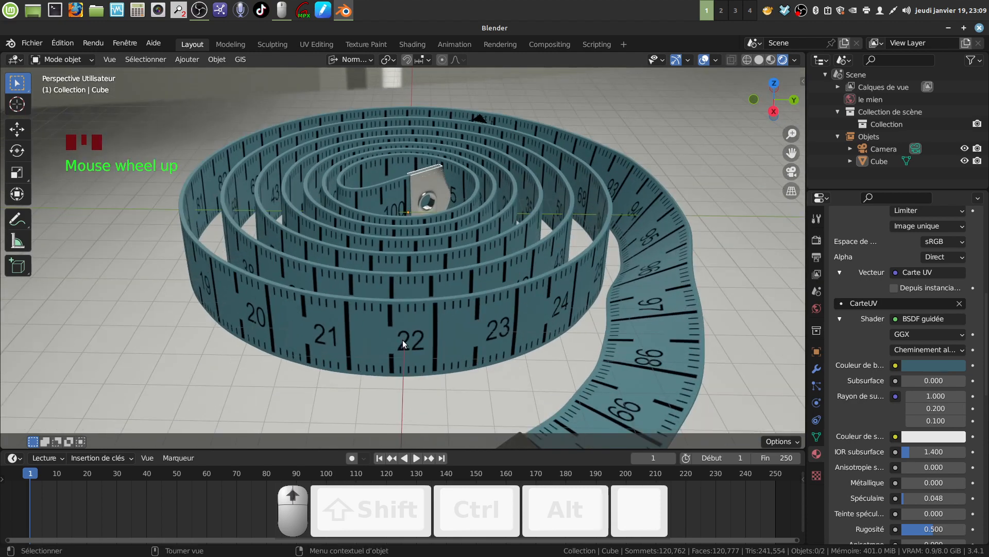
mouse_move(403, 339)
middle_mouse_down()
mouse_move(425, 285)
mouse_move(426, 316)
mouse_move(410, 341)
mouse_move(472, 330)
mouse_move(431, 351)
mouse_move(426, 366)
mouse_move(446, 341)
mouse_move(424, 358)
mouse_move(406, 354)
middle_mouse_up()
scroll(422, 323, "down", 2)
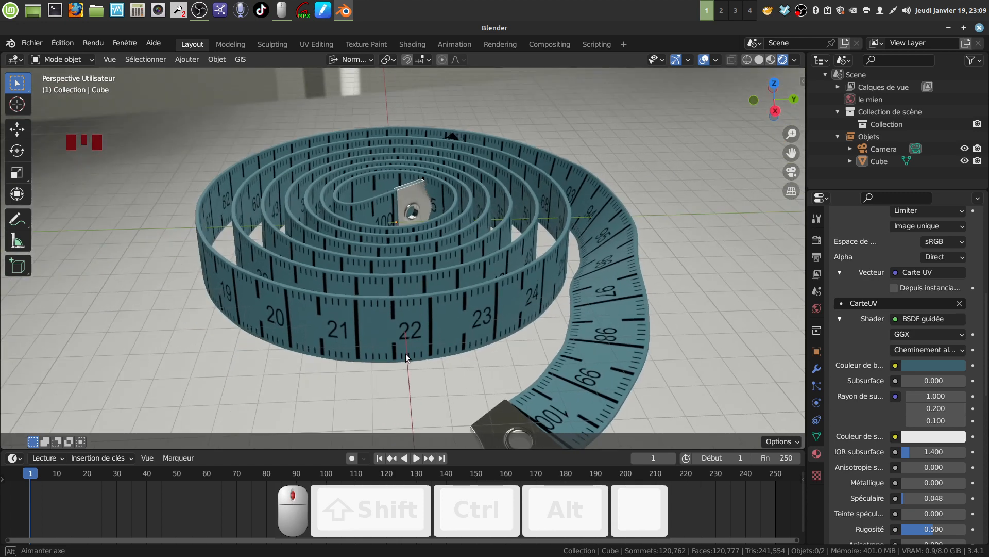
middle_click_drag(406, 354, 404, 313)
scroll(471, 333, "up", 3)
scroll(410, 341, "up", 2)
scroll(393, 330, "down", 2)
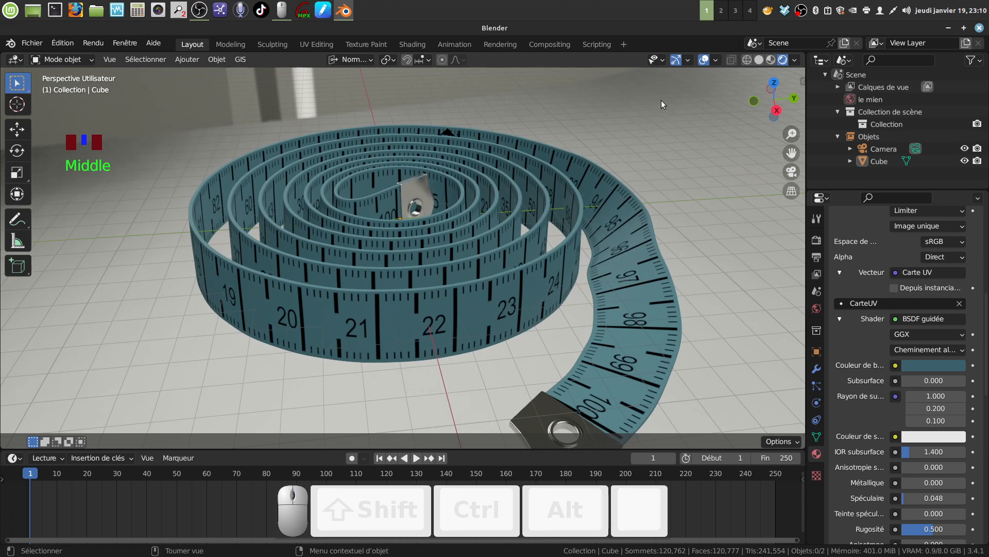
left_click(800, 11)
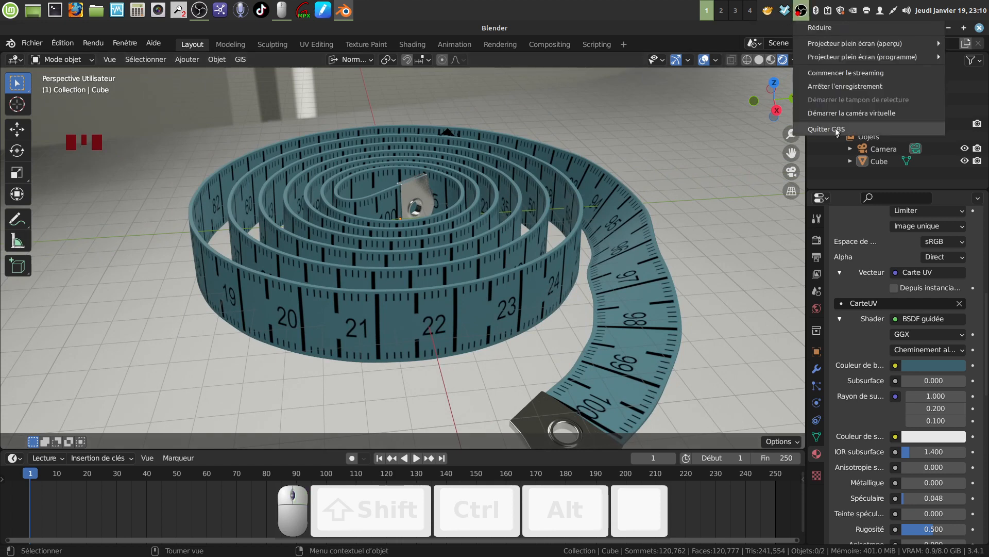